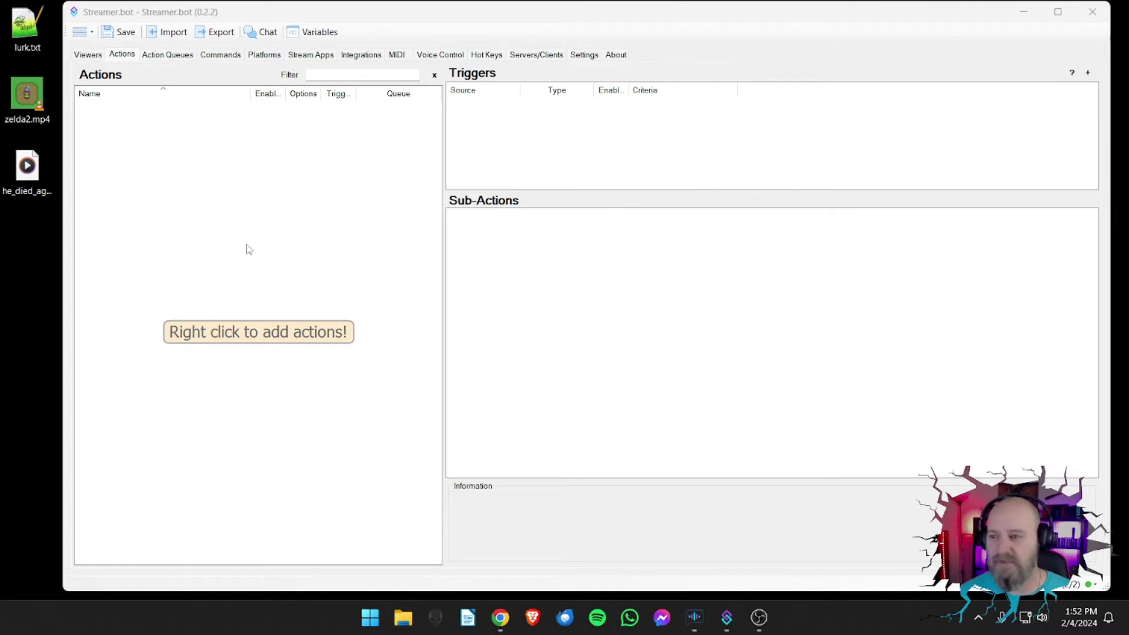
# Step: Create a new action and name it "[CC] Lurk"
pyautogui.rightClick(139, 159)
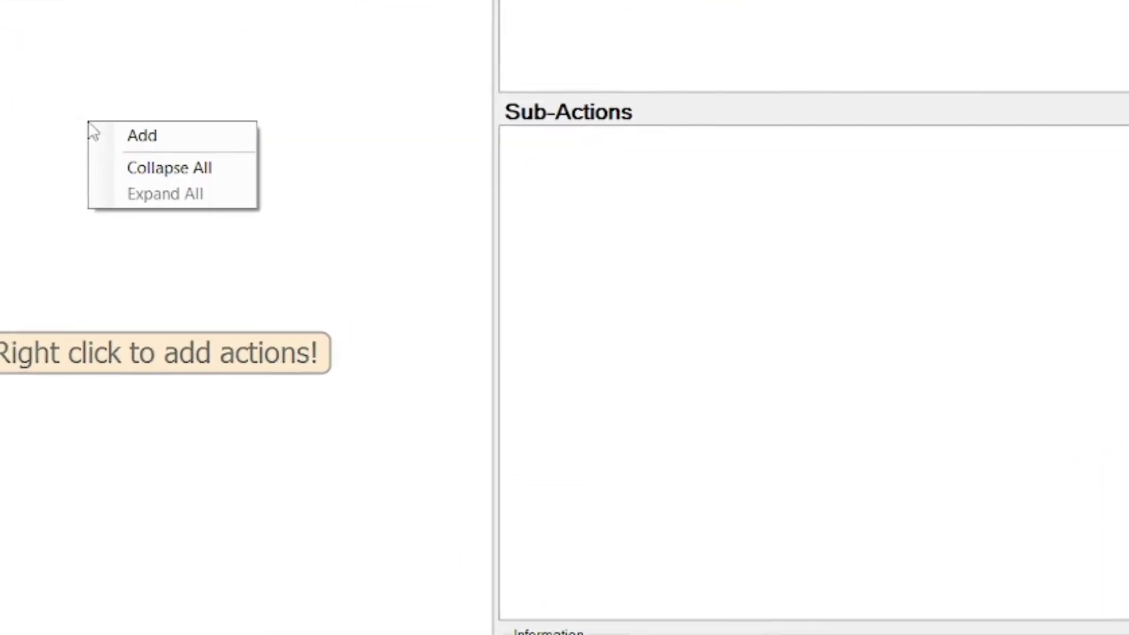
pyautogui.click(70, 125)
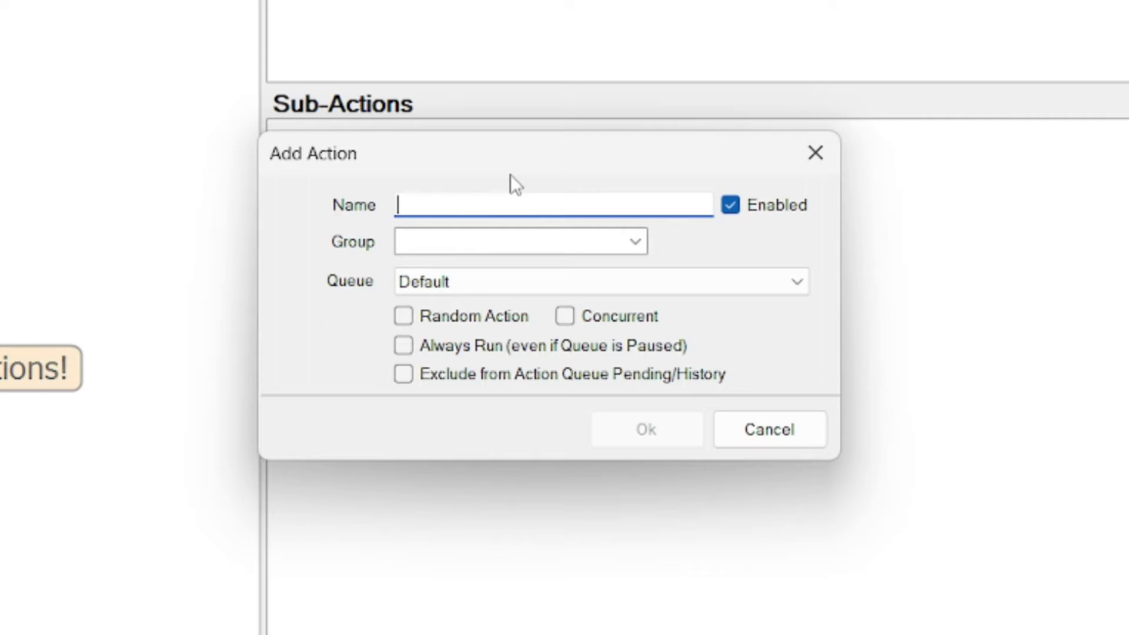
pyautogui.write('[')
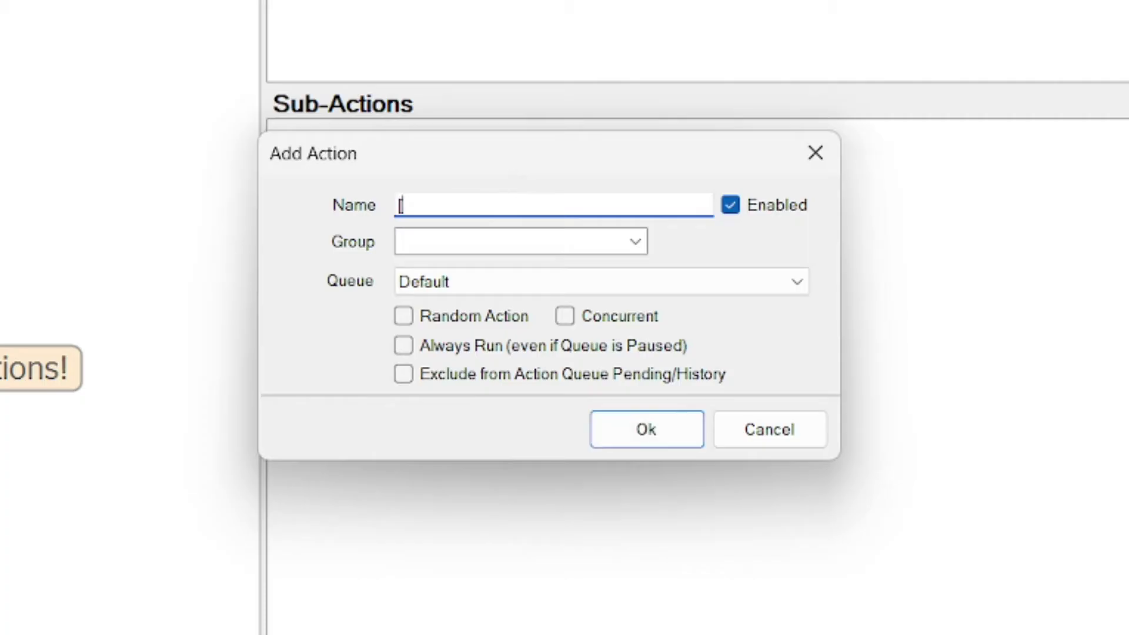
pyautogui.write('CC] Lurk')
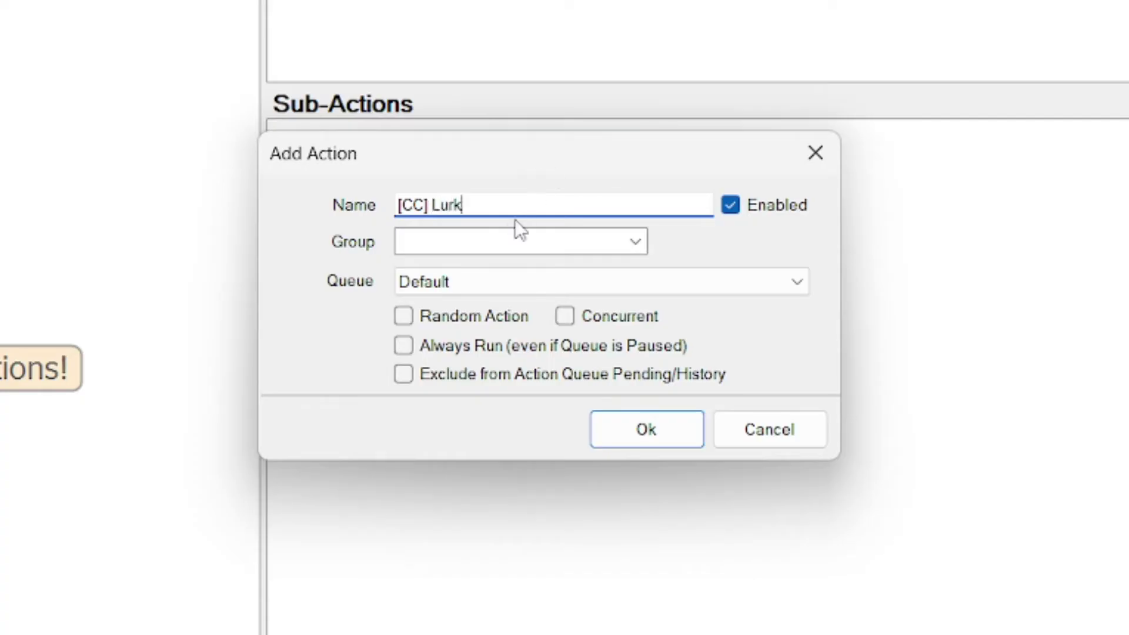
# Step: Assign the new action to a group named "Chat Commands" and save the action
pyautogui.click(504, 244)
pyautogui.click(636, 243)
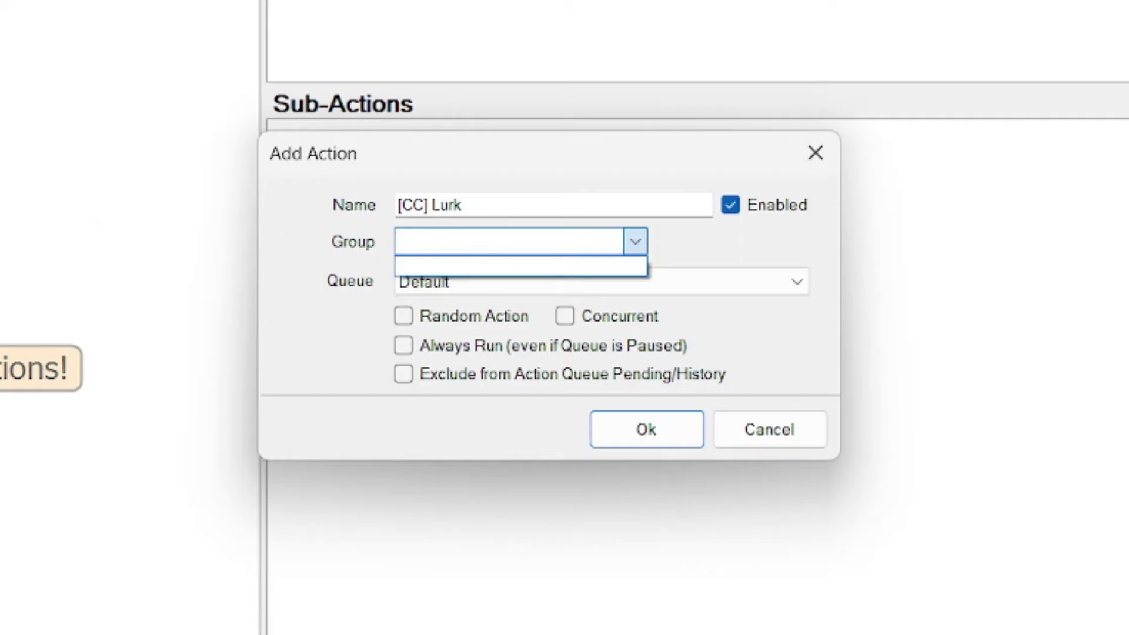
pyautogui.click(442, 241)
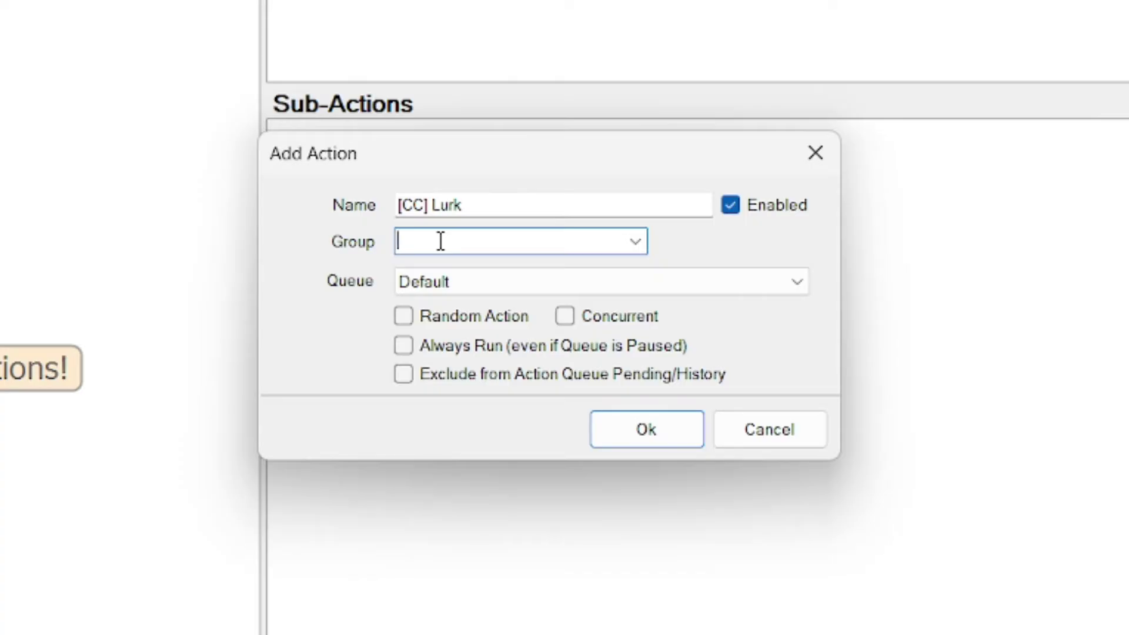
pyautogui.write('Chat COmmand')
pyautogui.press('BackSpace')
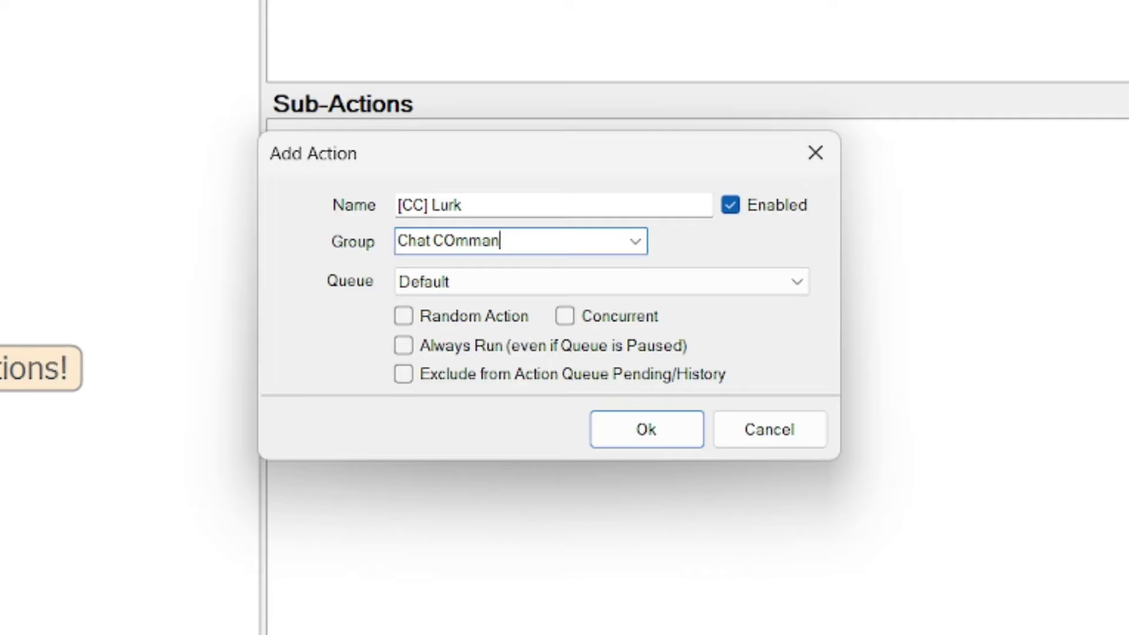
pyautogui.press('BackSpace')
pyautogui.press('BackSpace')
pyautogui.press('BackSpace')
pyautogui.press('BackSpace')
pyautogui.press('BackSpace')
pyautogui.write('ommand')
pyautogui.press('End')
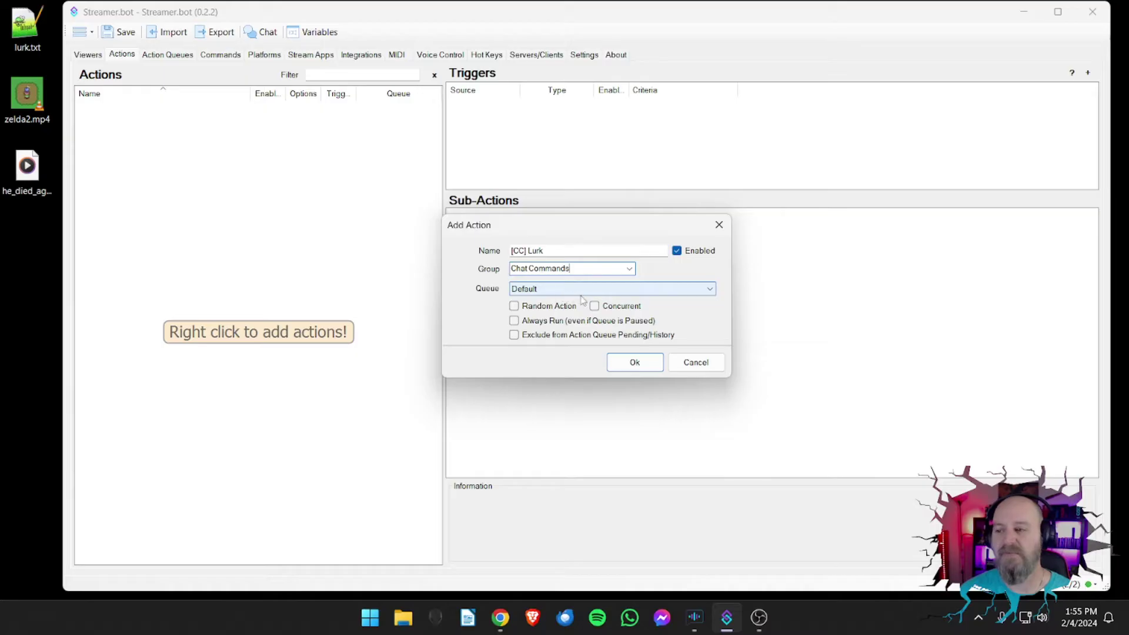
pyautogui.click(633, 362)
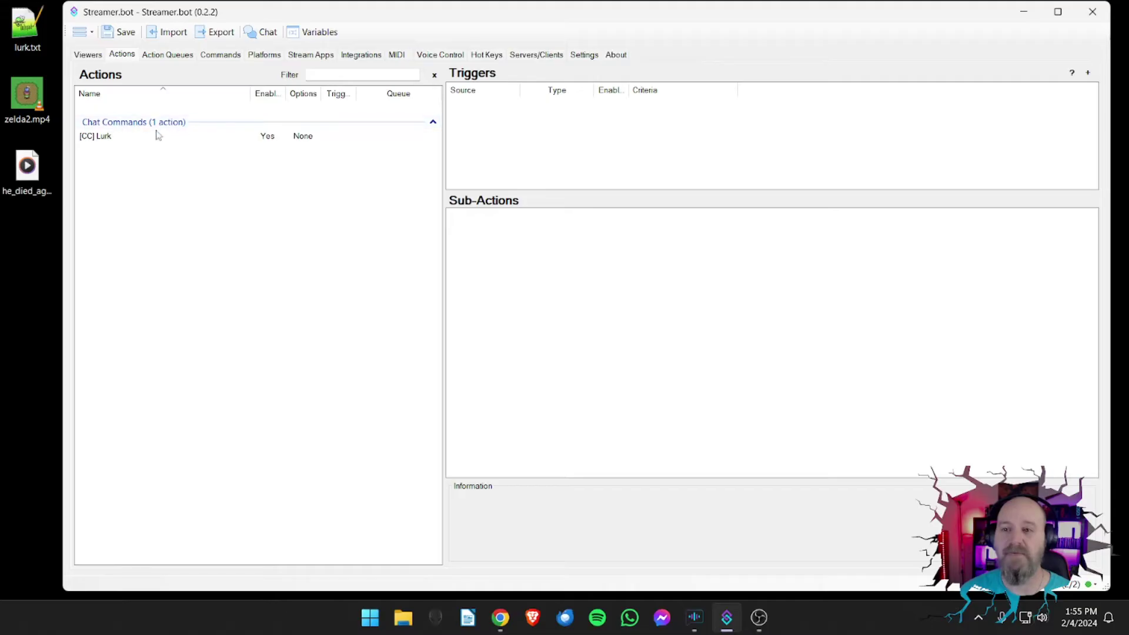
# Step: Start adding the Twitch user sub-action Get User Info for Target to the "[CC] Lurk" action
pyautogui.click(115, 137)
pyautogui.click(134, 172)
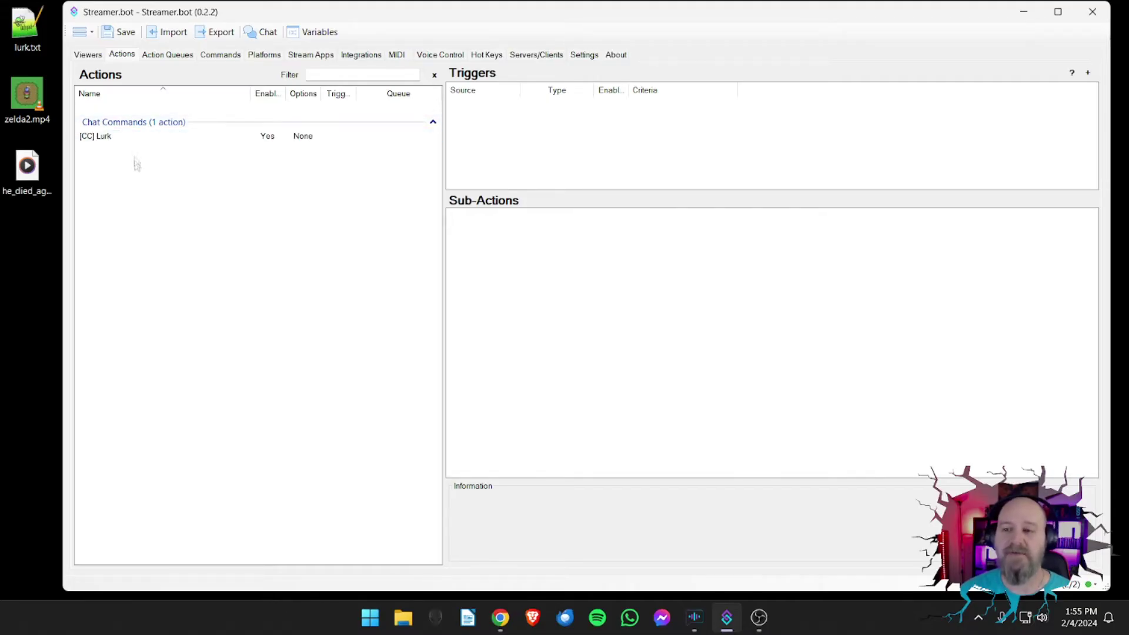
pyautogui.click(132, 142)
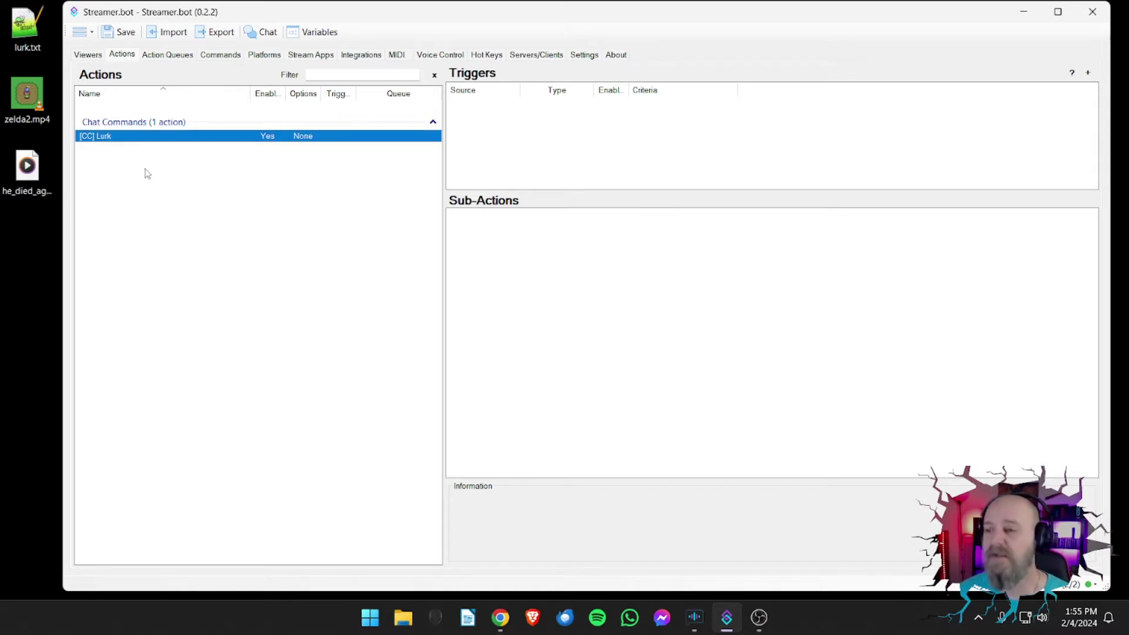
pyautogui.click(509, 254)
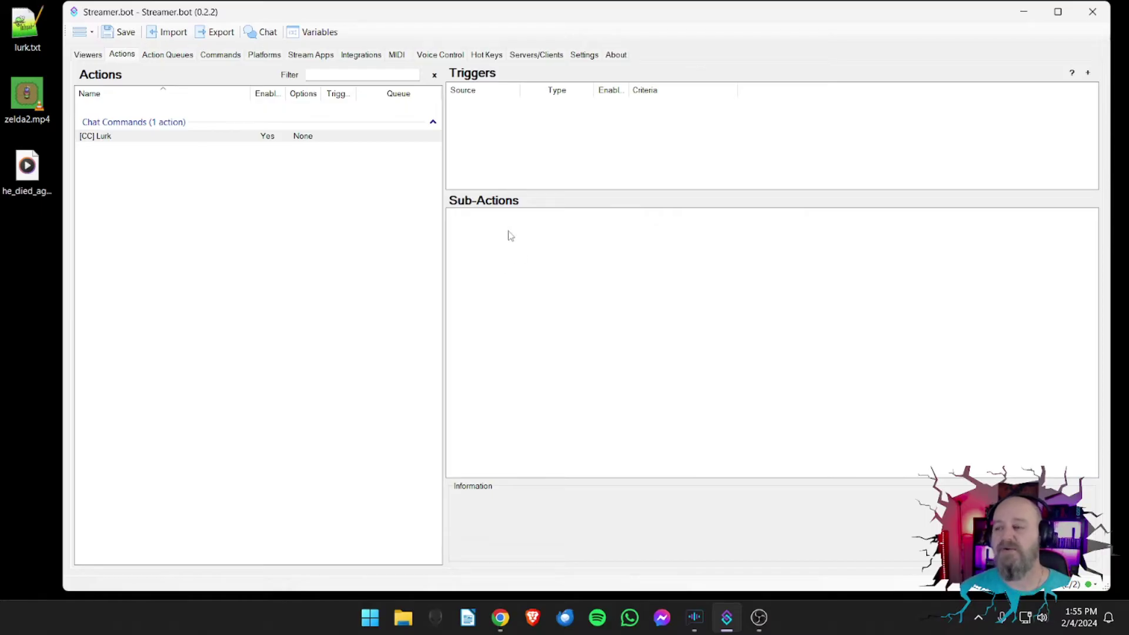
pyautogui.rightClick(511, 236)
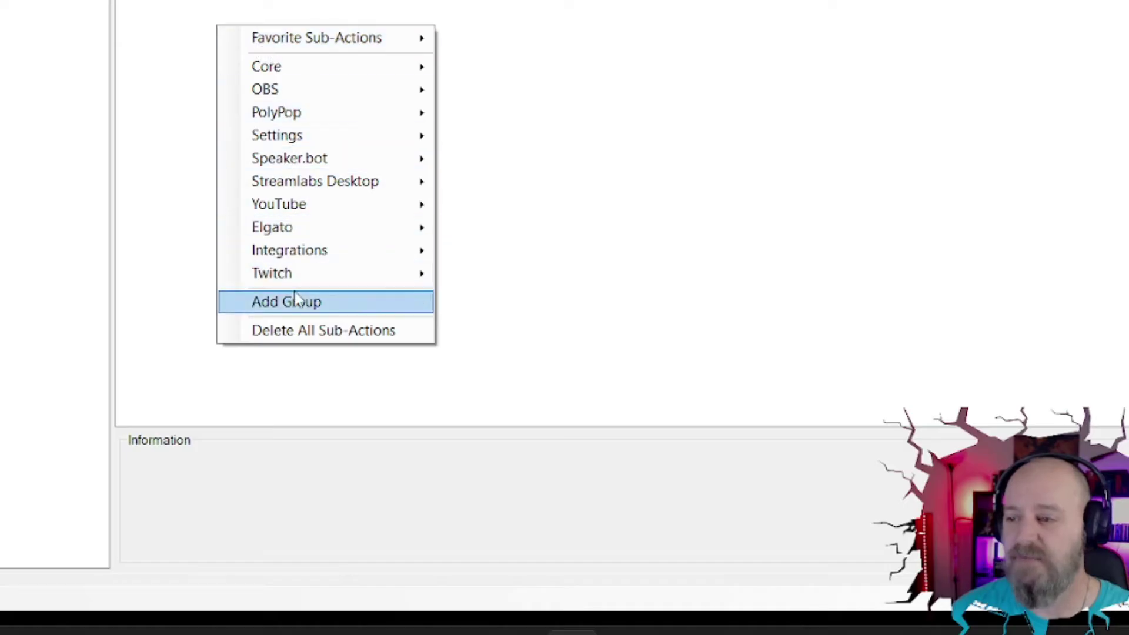
pyautogui.moveTo(300, 275)
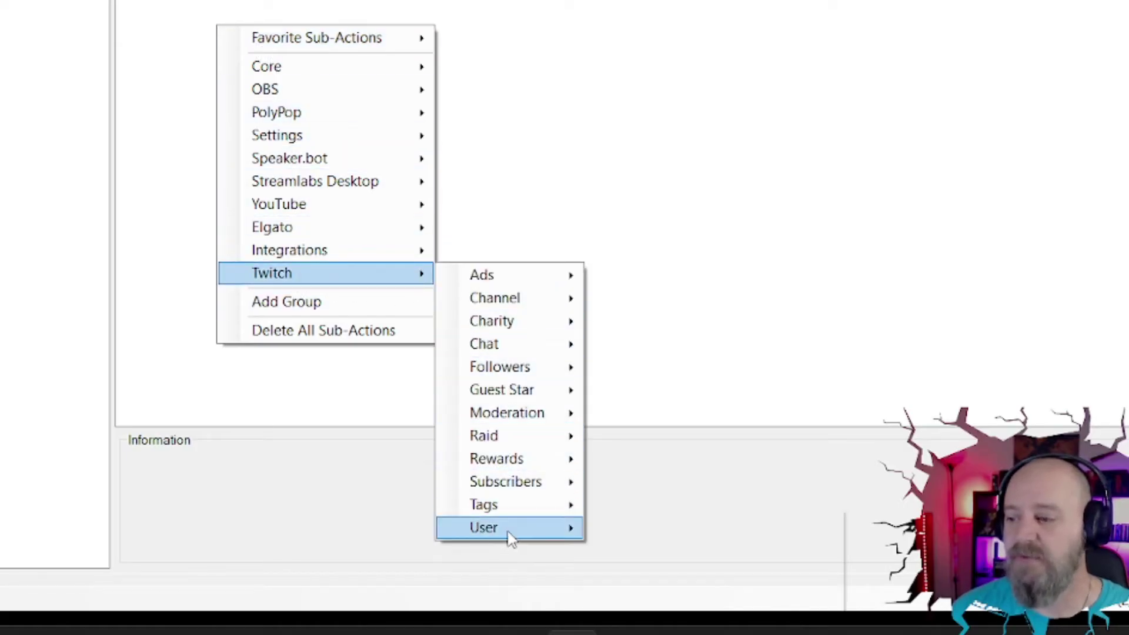
pyautogui.moveTo(508, 533)
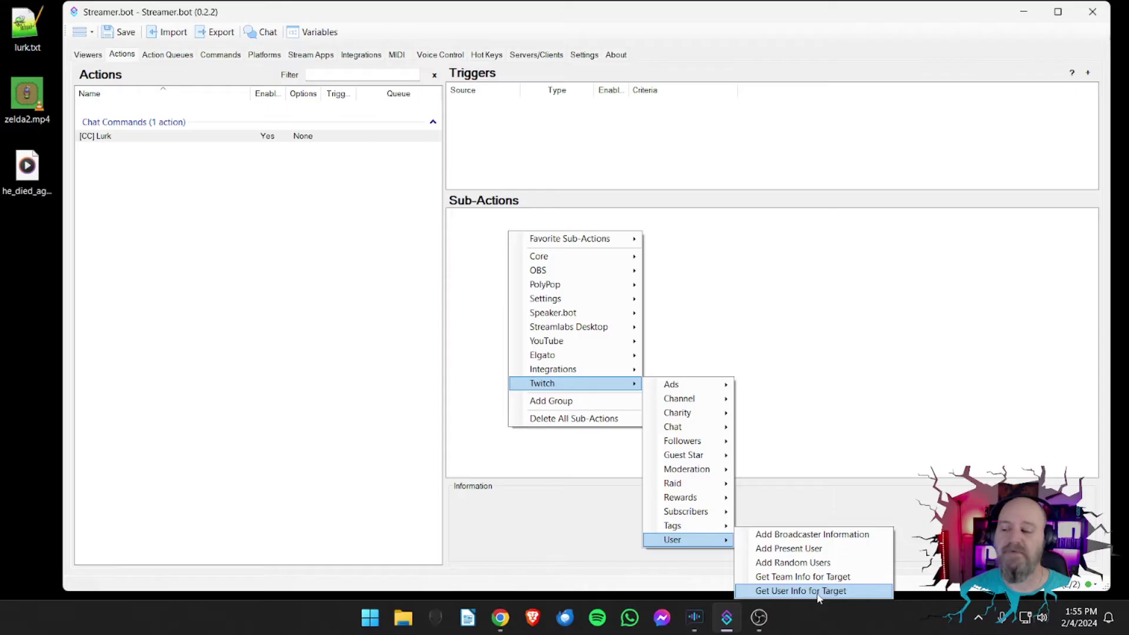
pyautogui.click(817, 593)
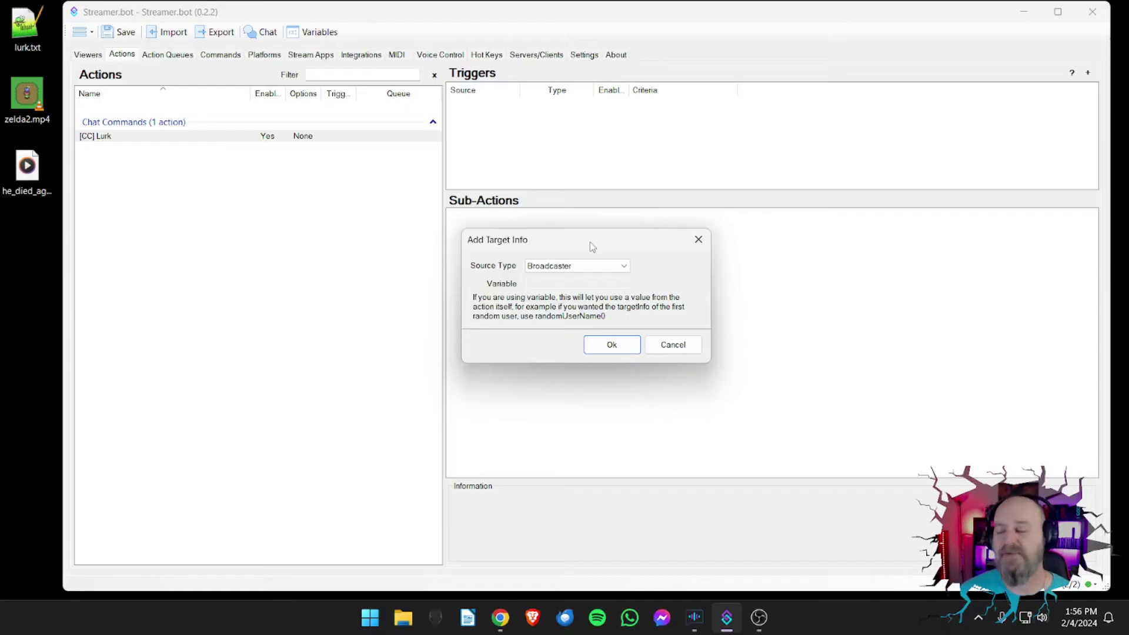
# Step: Set the target info's source type to User and add the sub-action
pyautogui.click(604, 272)
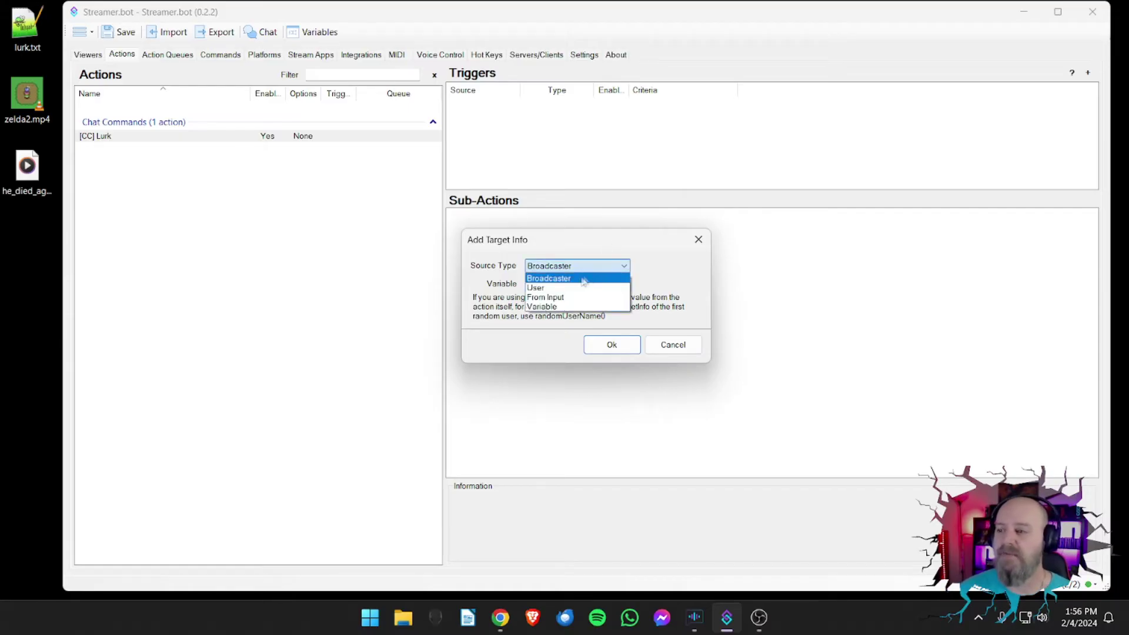
pyautogui.click(557, 288)
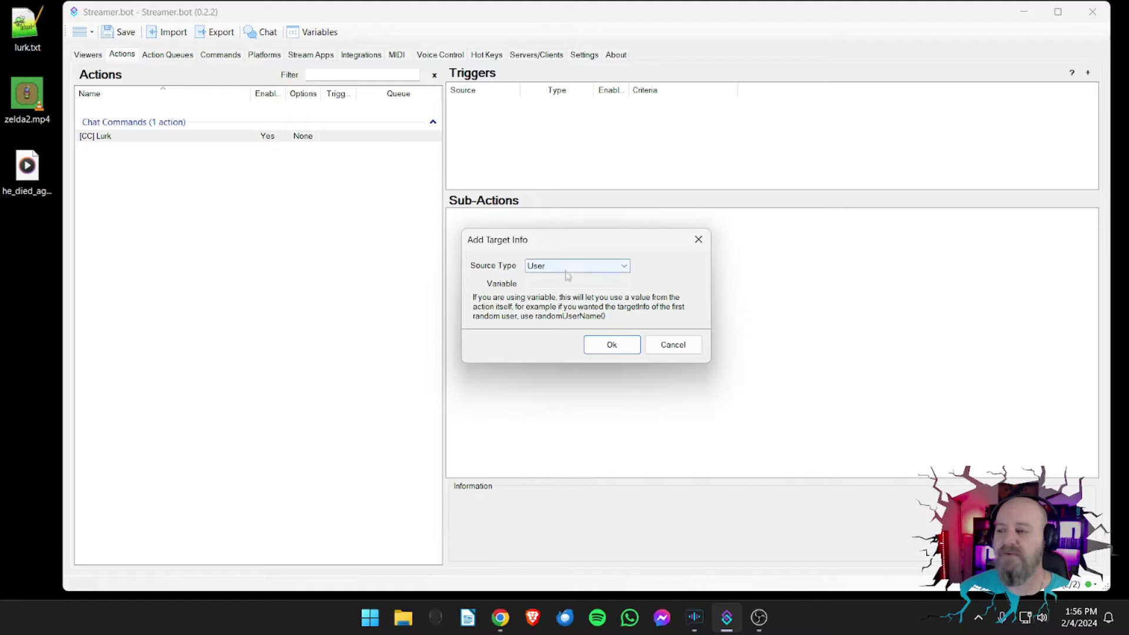
pyautogui.click(568, 269)
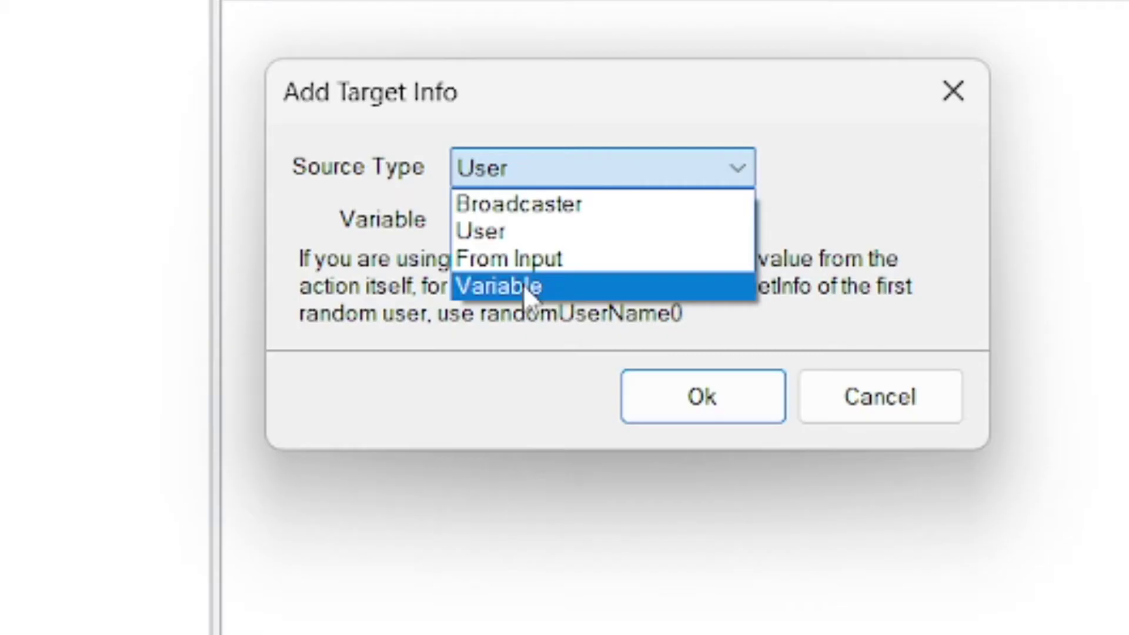
pyautogui.click(521, 235)
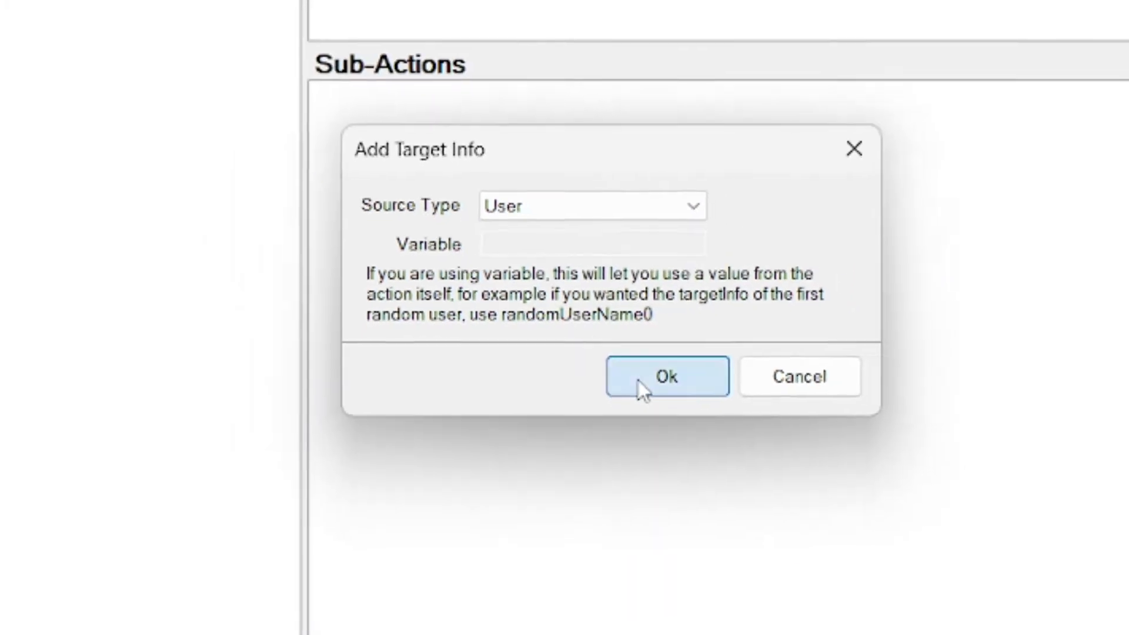
pyautogui.click(647, 396)
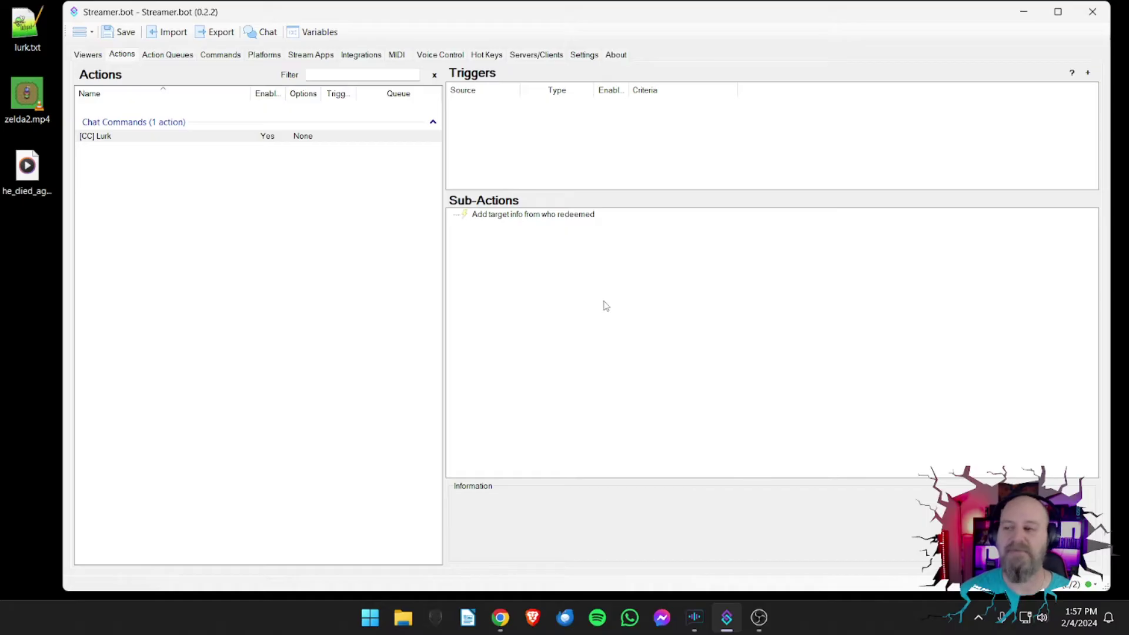
pyautogui.rightClick(550, 274)
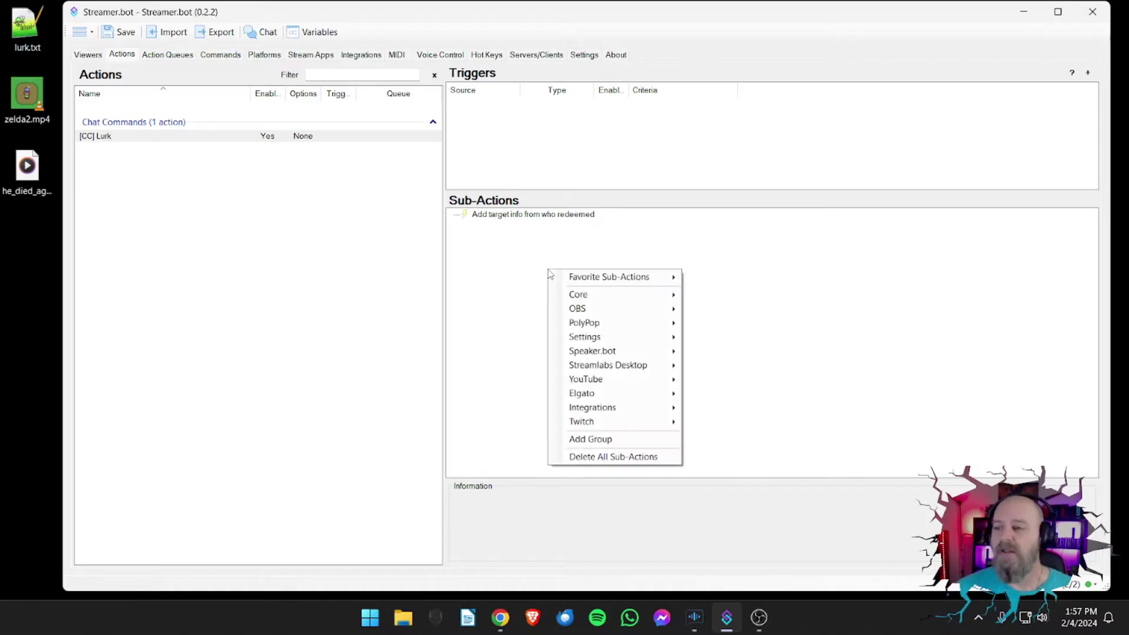
pyautogui.click(499, 258)
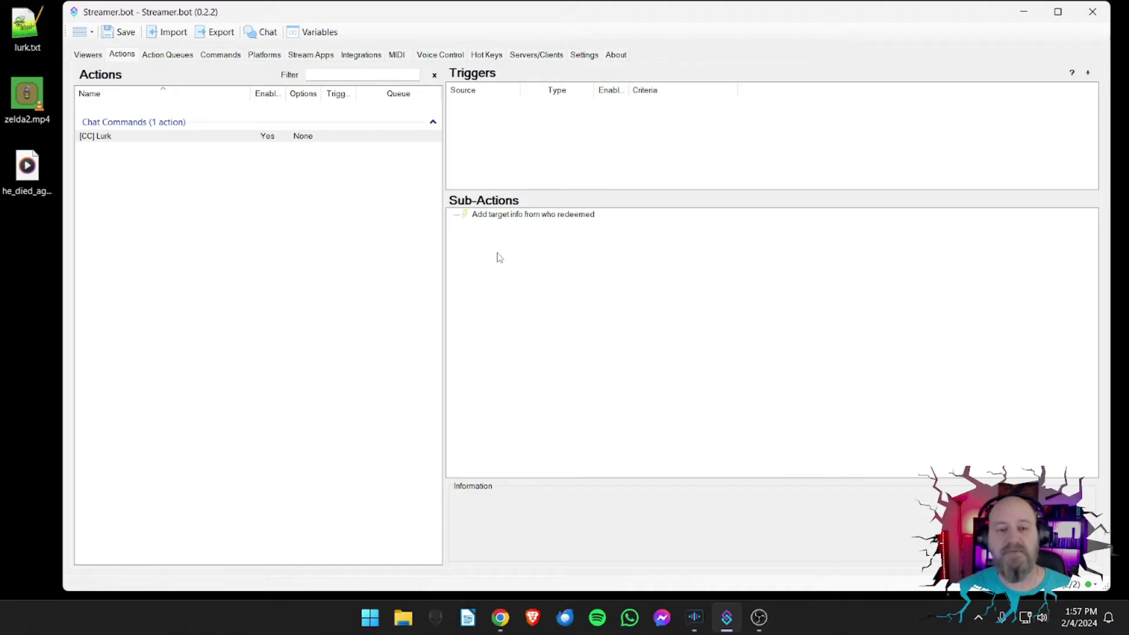
pyautogui.rightClick(493, 253)
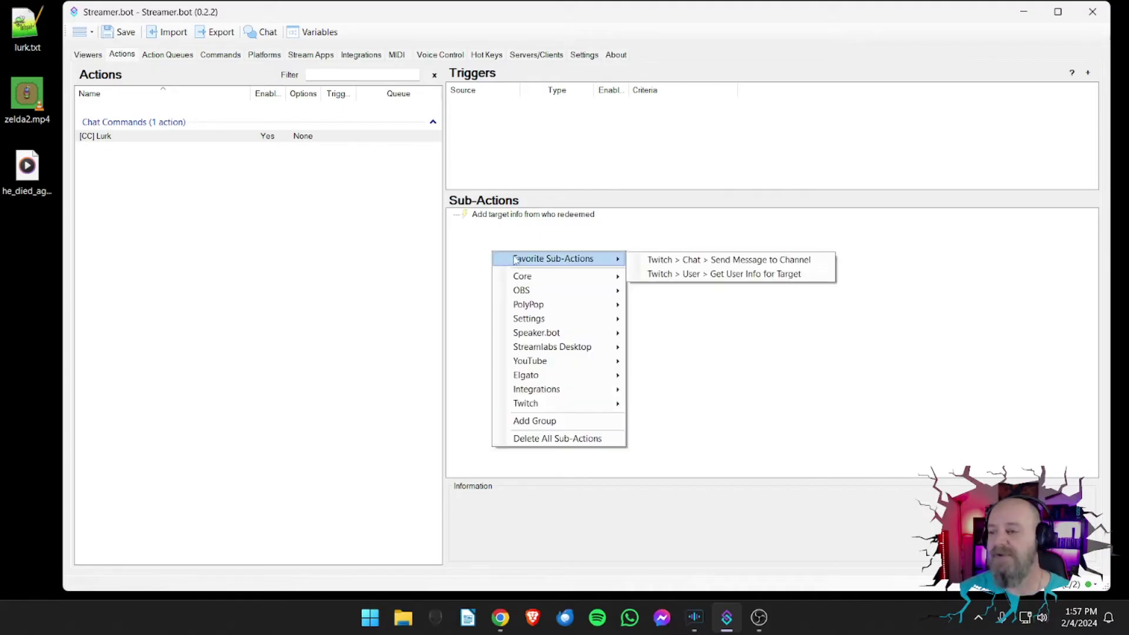
pyautogui.rightClick(544, 242)
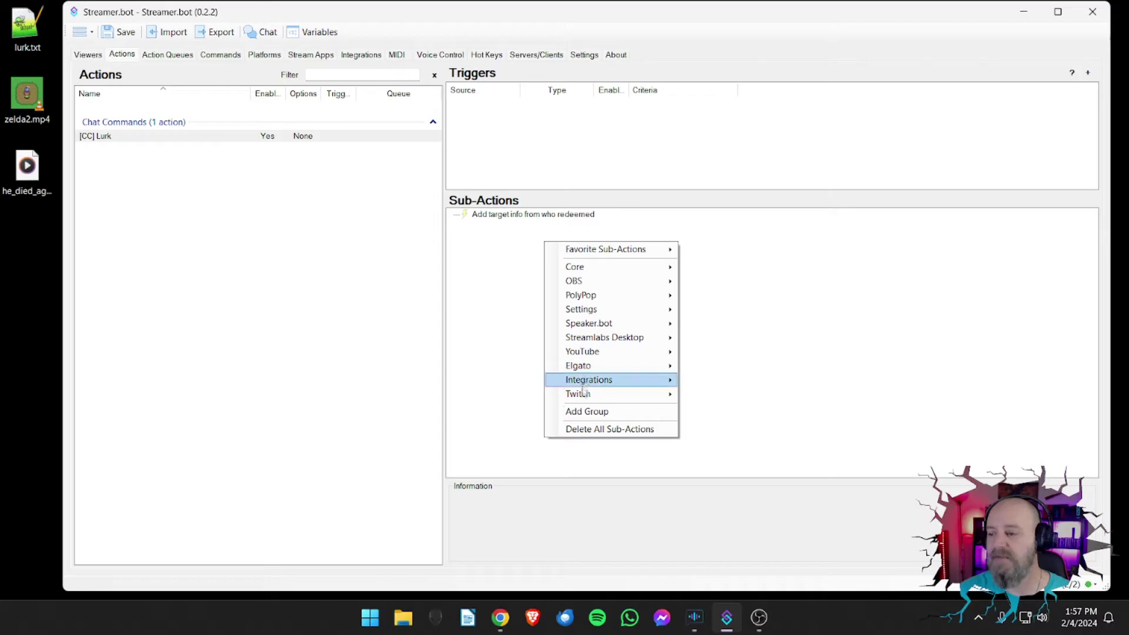
pyautogui.moveTo(581, 400)
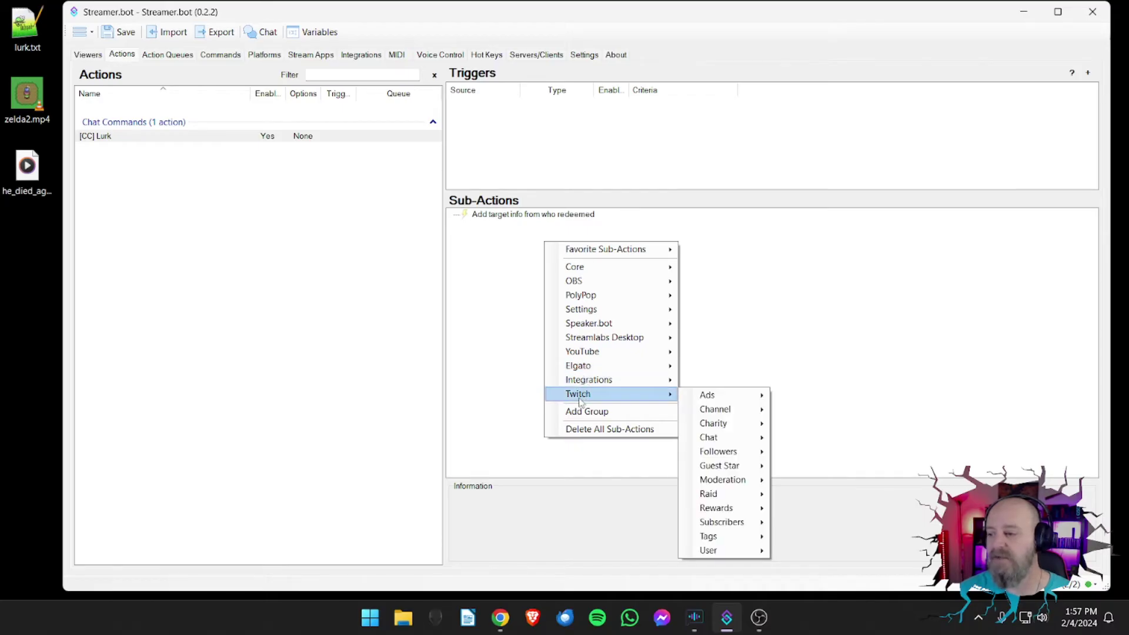
pyautogui.moveTo(731, 441)
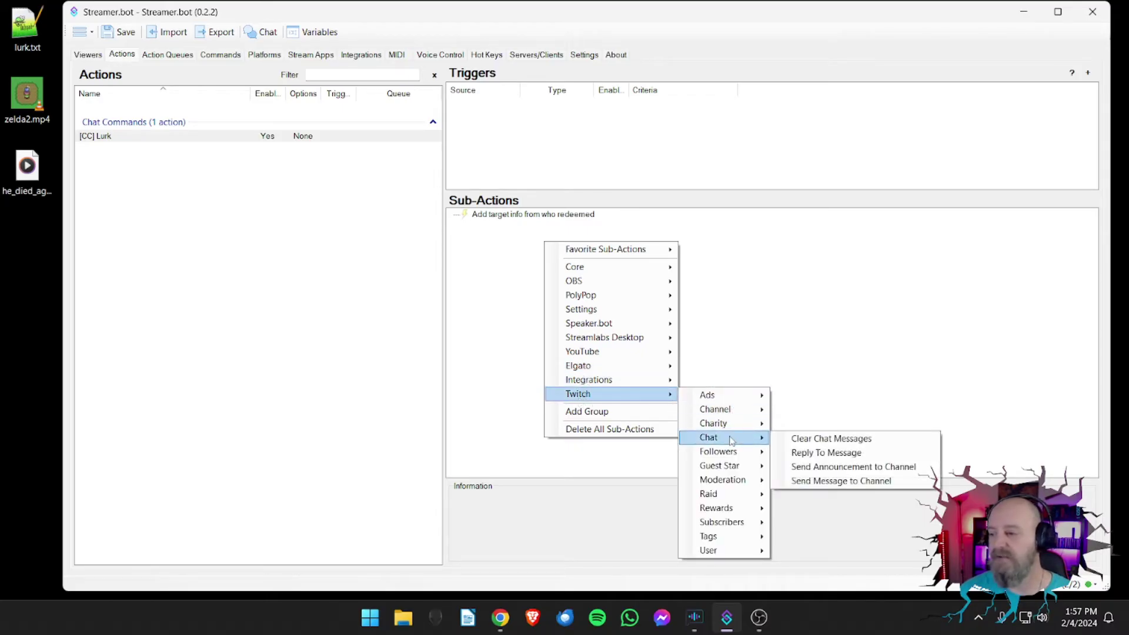
pyautogui.click(835, 482)
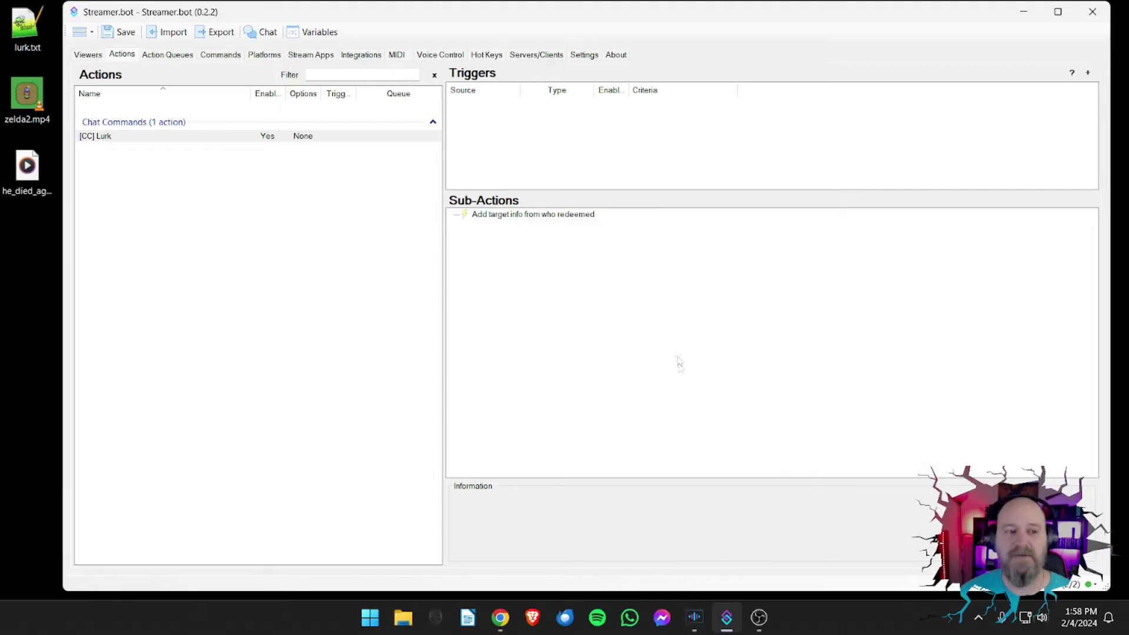
# Step: Start adding the Twitch chat sub-action Send Message to Channel from the favorite sub-actions
pyautogui.rightClick(489, 258)
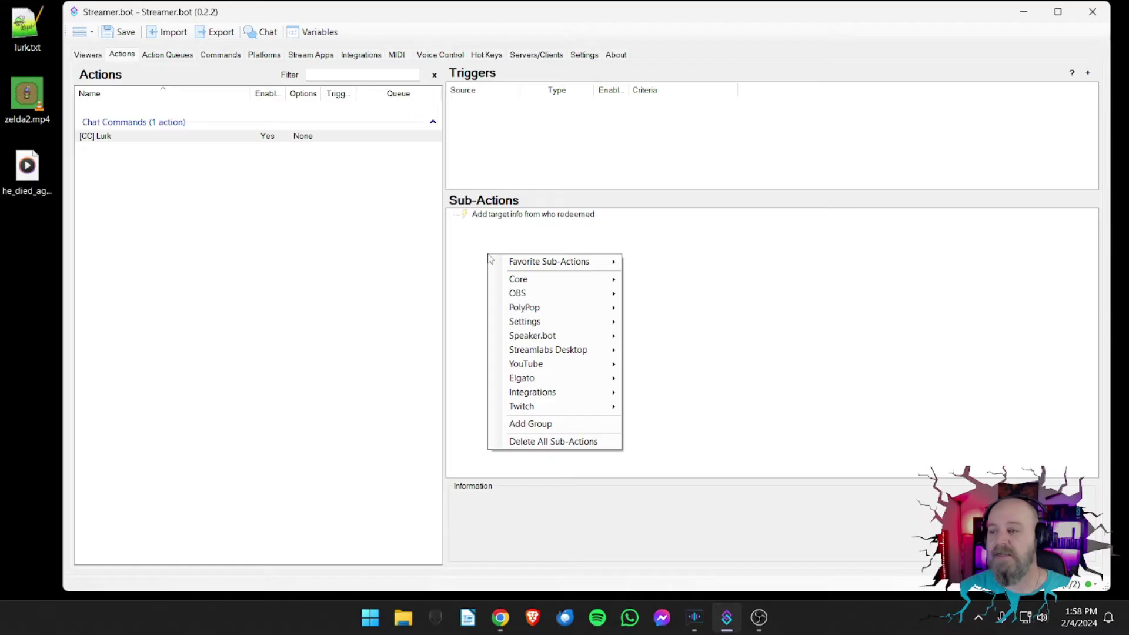
pyautogui.moveTo(518, 265)
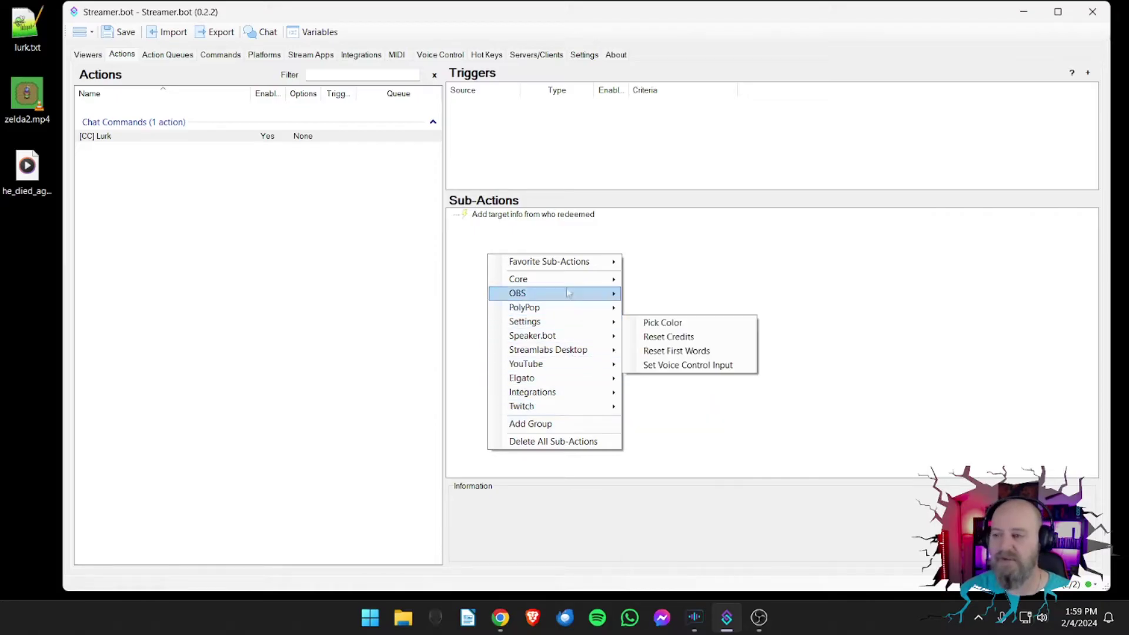
pyautogui.moveTo(571, 270)
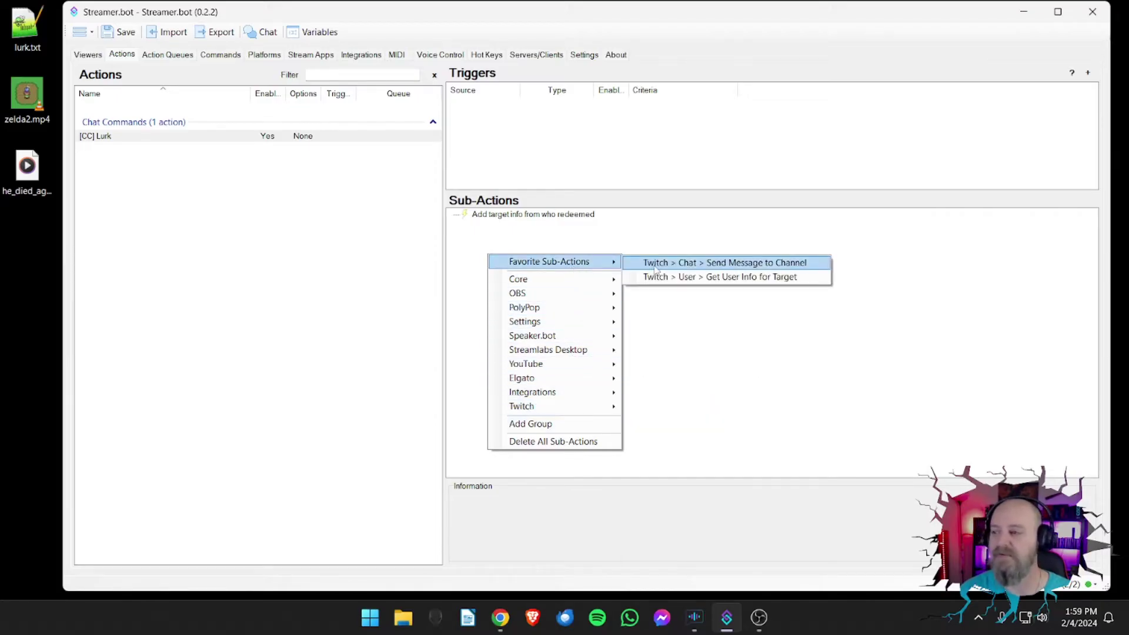
pyautogui.click(697, 264)
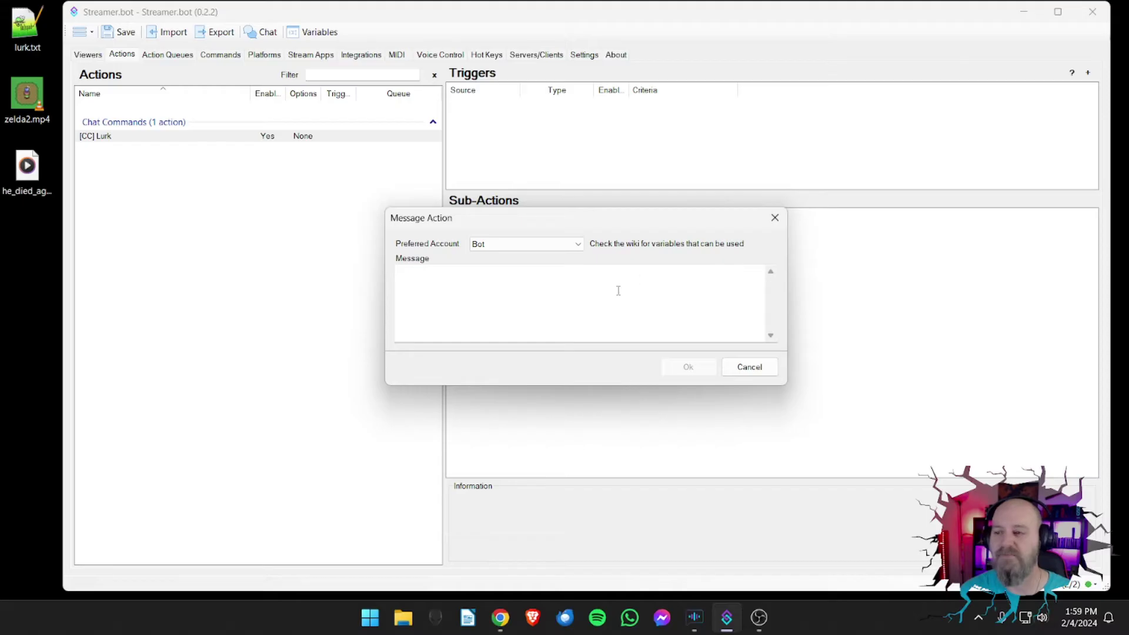
pyautogui.moveTo(576, 222); pyautogui.dragTo(560, 222)
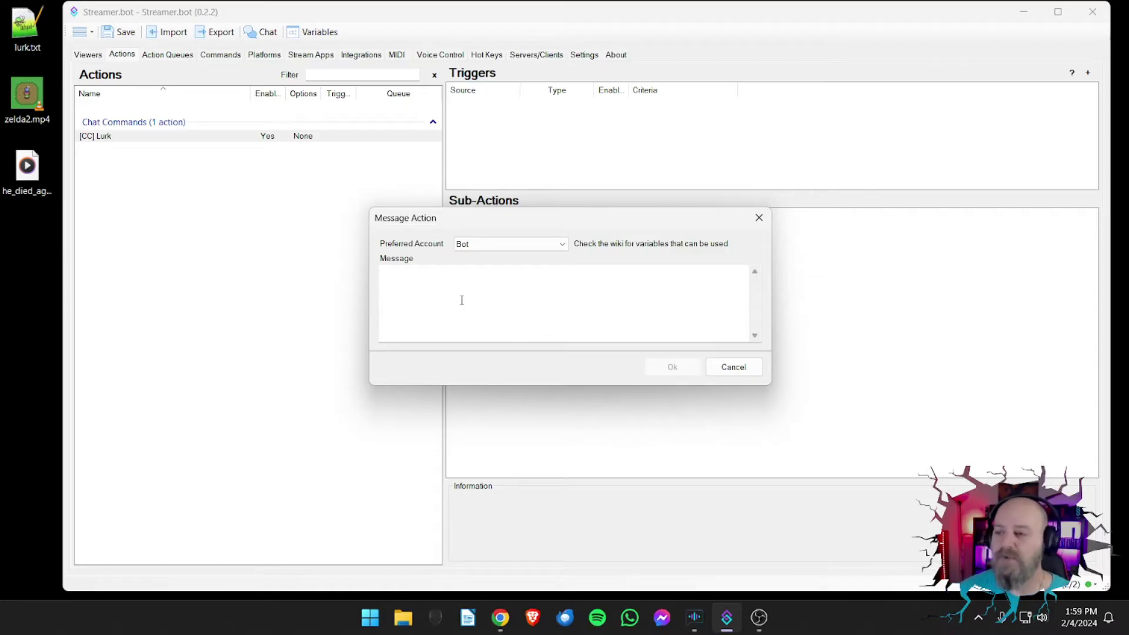
# Step: Write the channel message "Thank you, %user% for the lurk. Hurry back so we don't miss you too much!"
pyautogui.click(434, 292)
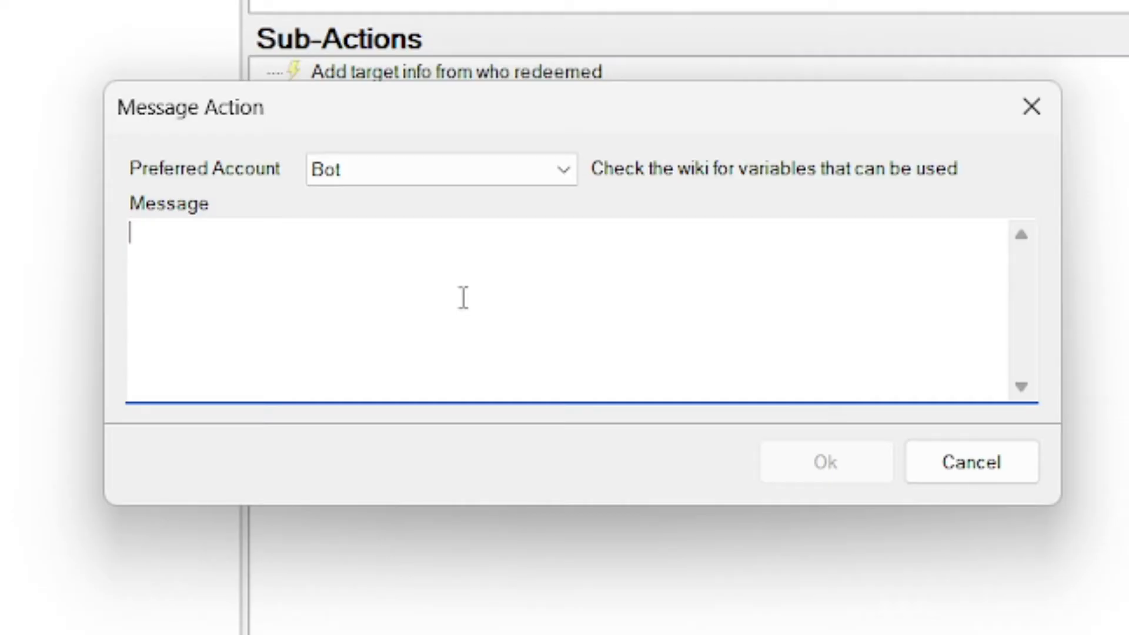
pyautogui.write('Thahk')
pyautogui.press('BackSpace')
pyautogui.press('BackSpace')
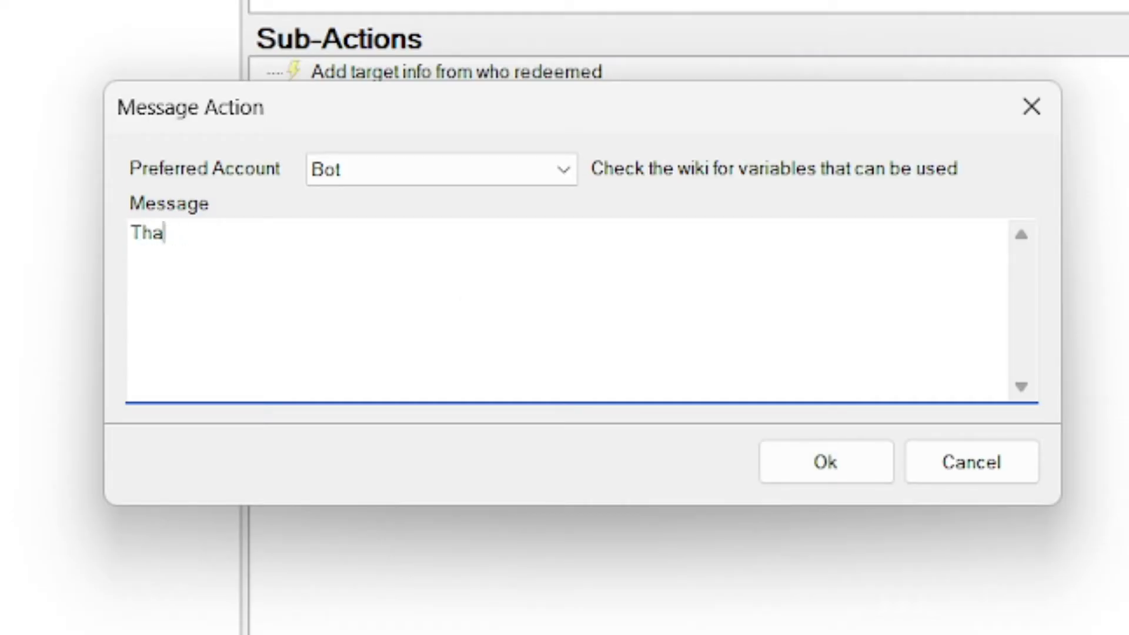
pyautogui.write('nk you')
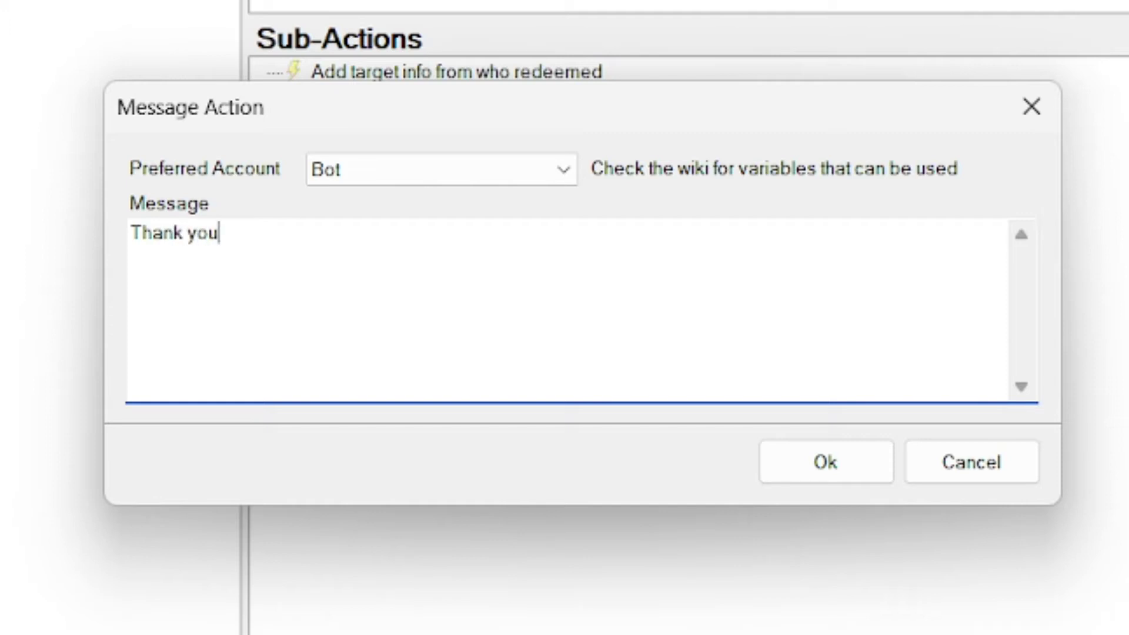
pyautogui.write(', %user% for the ')
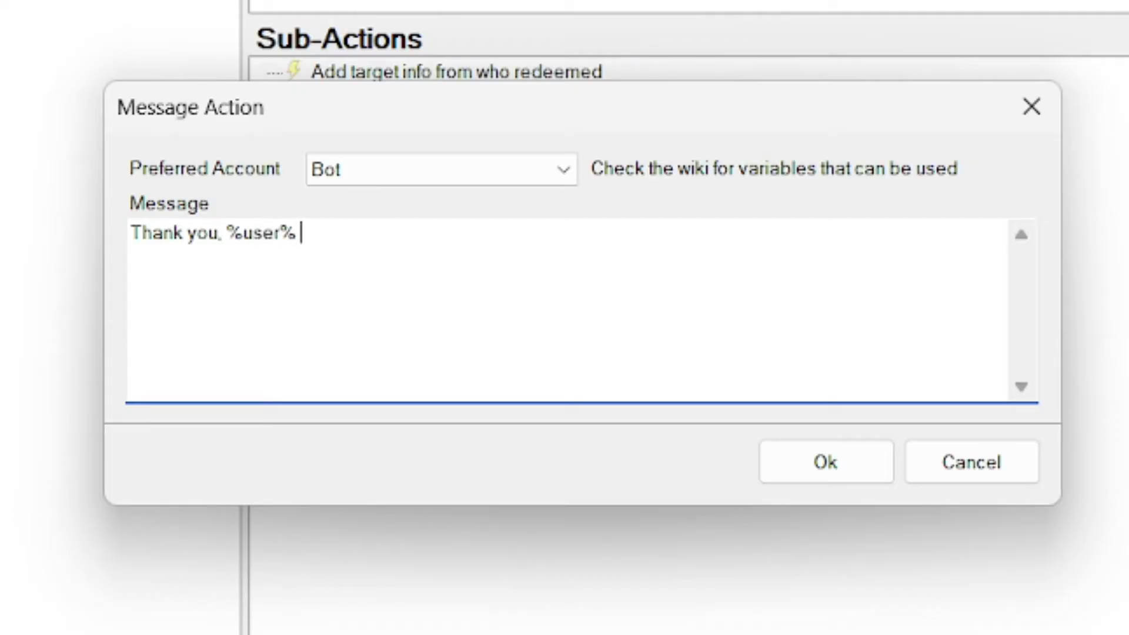
pyautogui.write('lue')
pyautogui.press('BackSpace')
pyautogui.write('rk.')
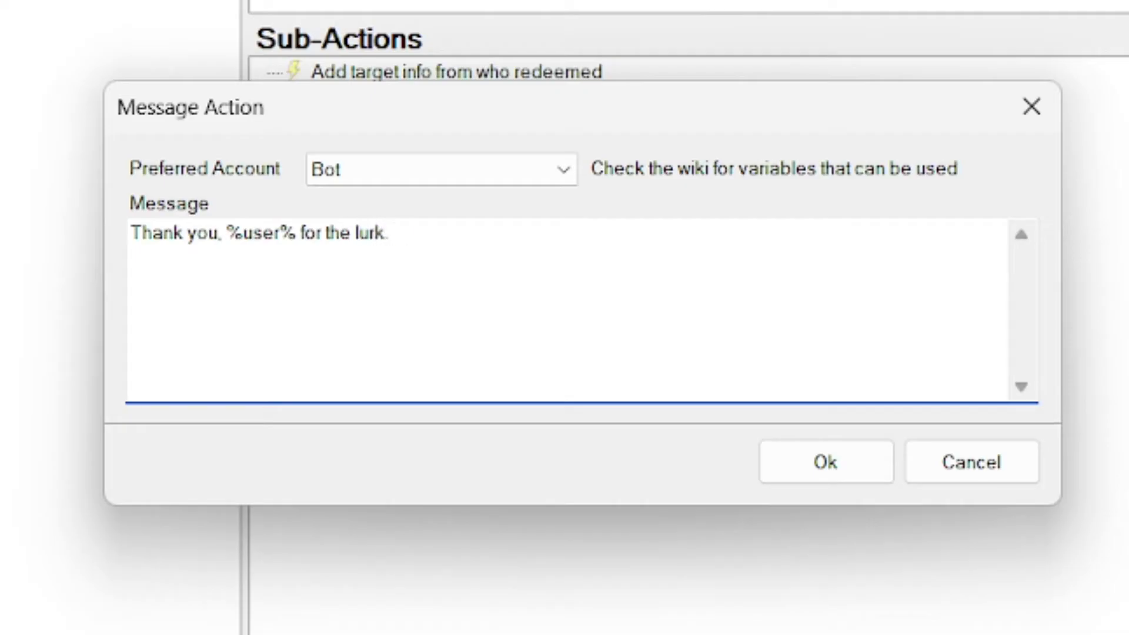
pyautogui.write(' Hurry back')
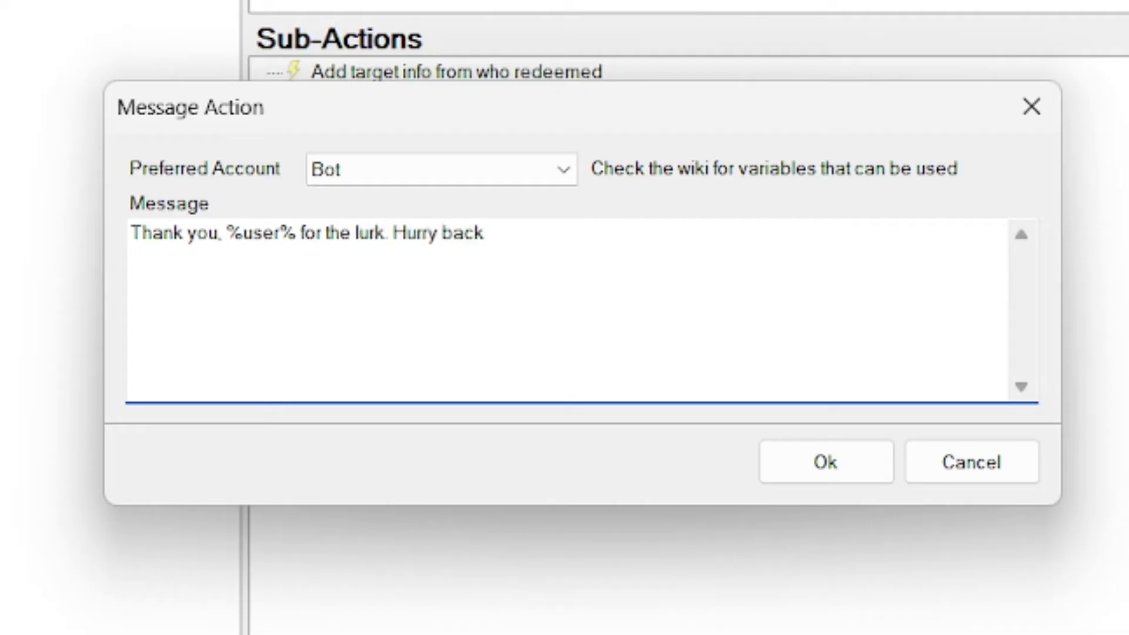
pyautogui.write(" so we don't miss ")
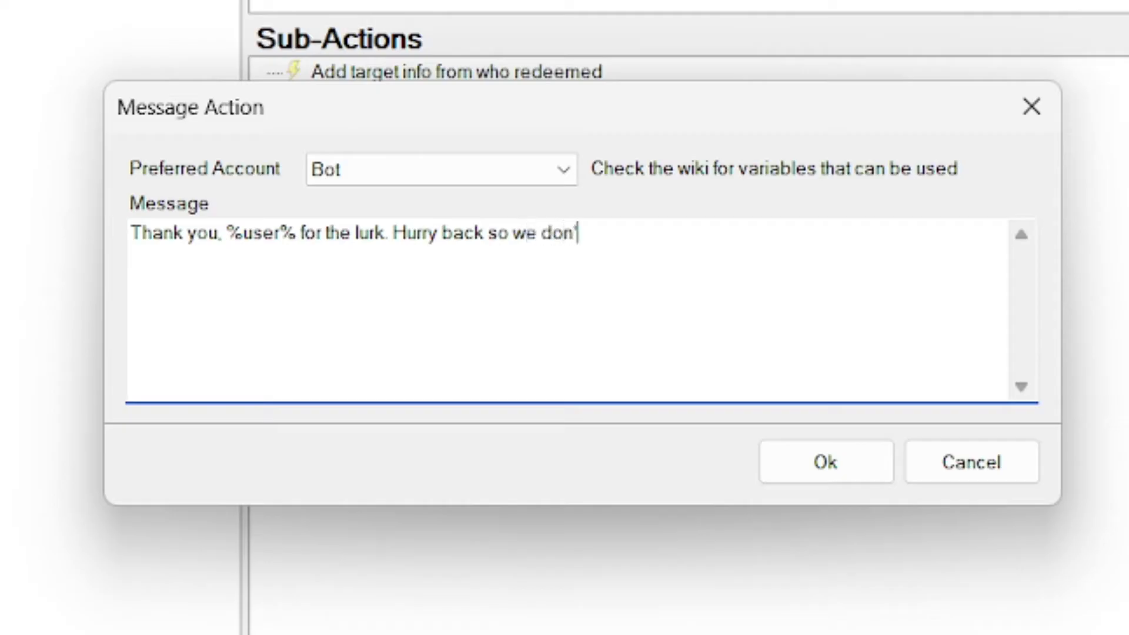
pyautogui.write('you too much')
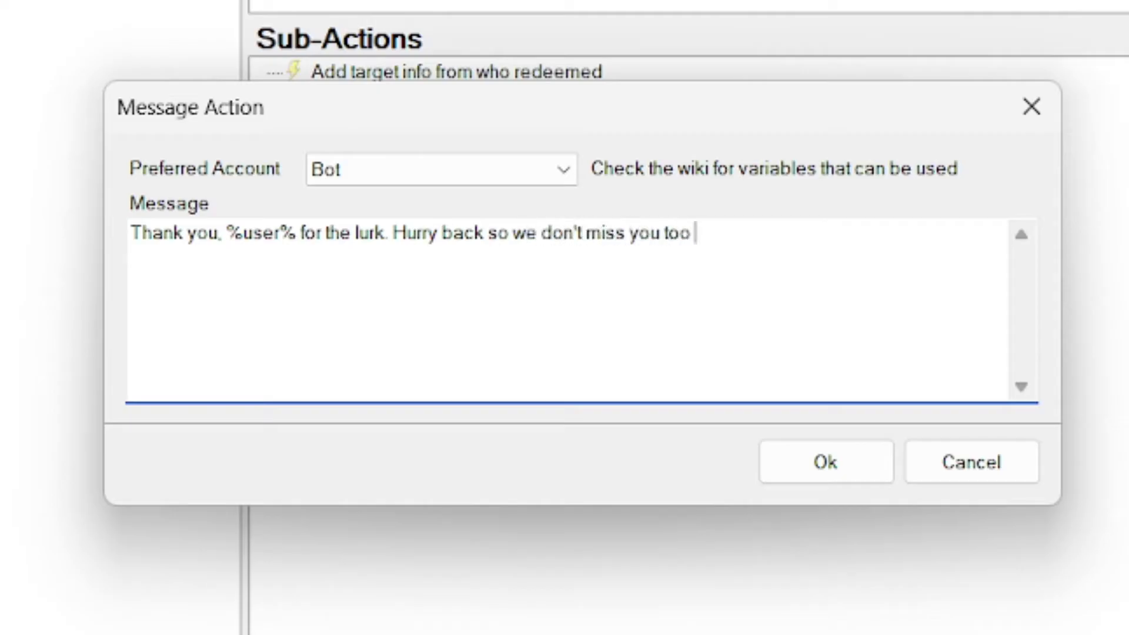
pyautogui.write('!')
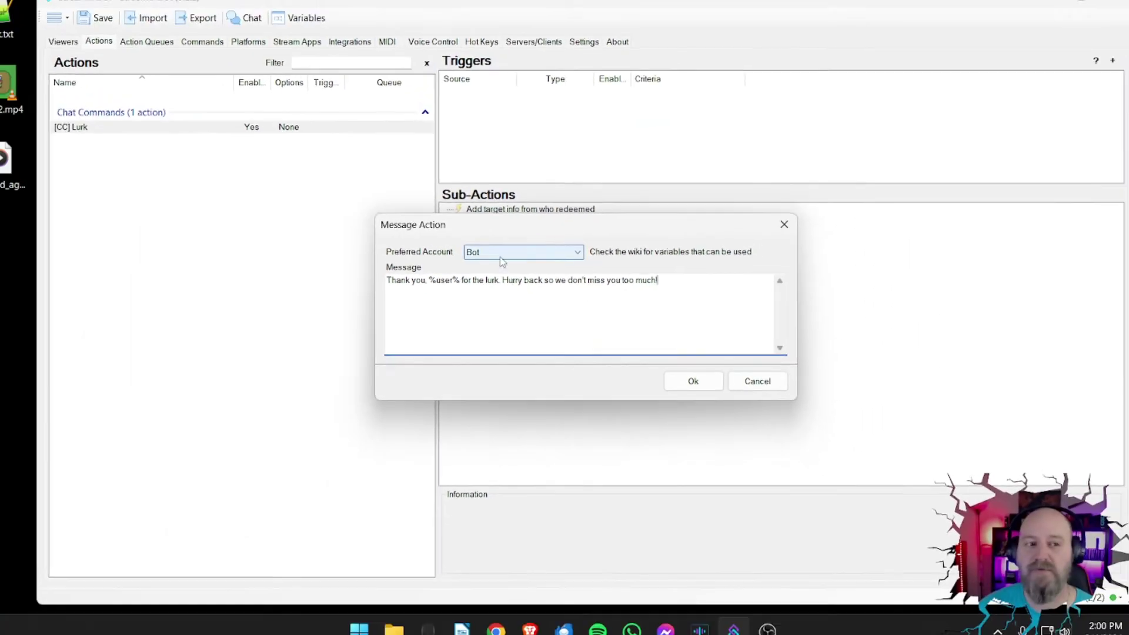
pyautogui.click(503, 253)
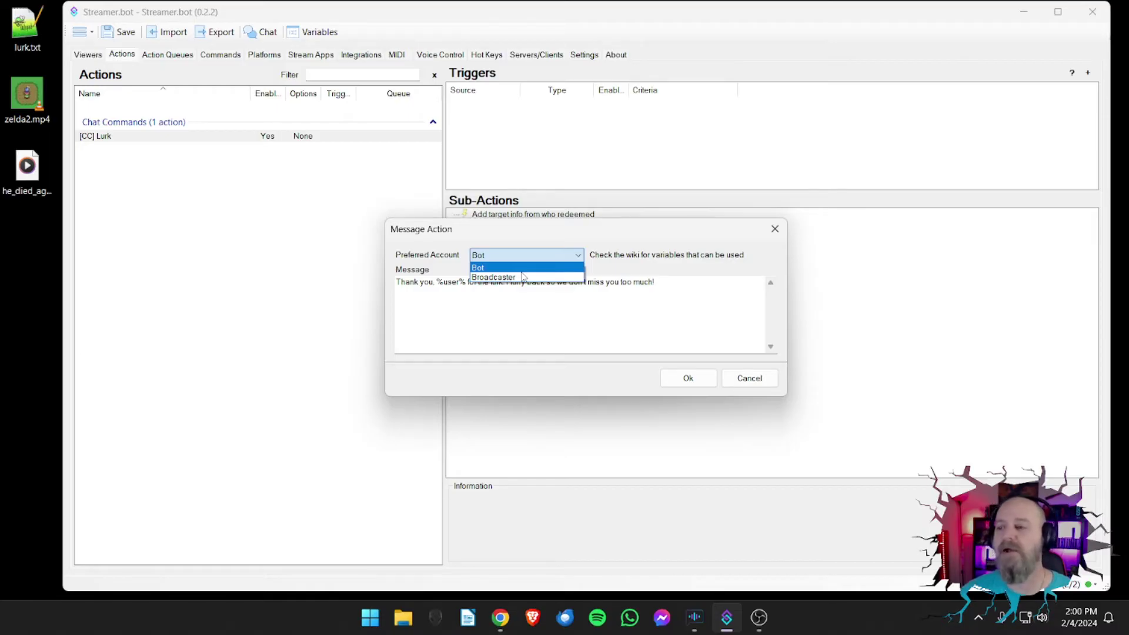
pyautogui.click(522, 274)
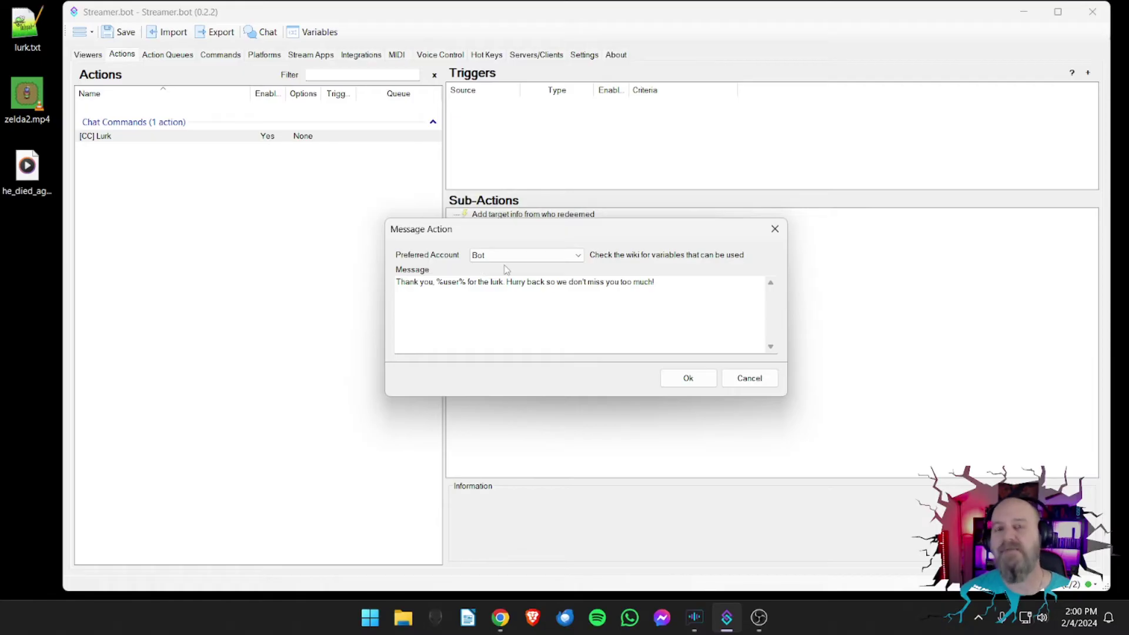
pyautogui.click(508, 256)
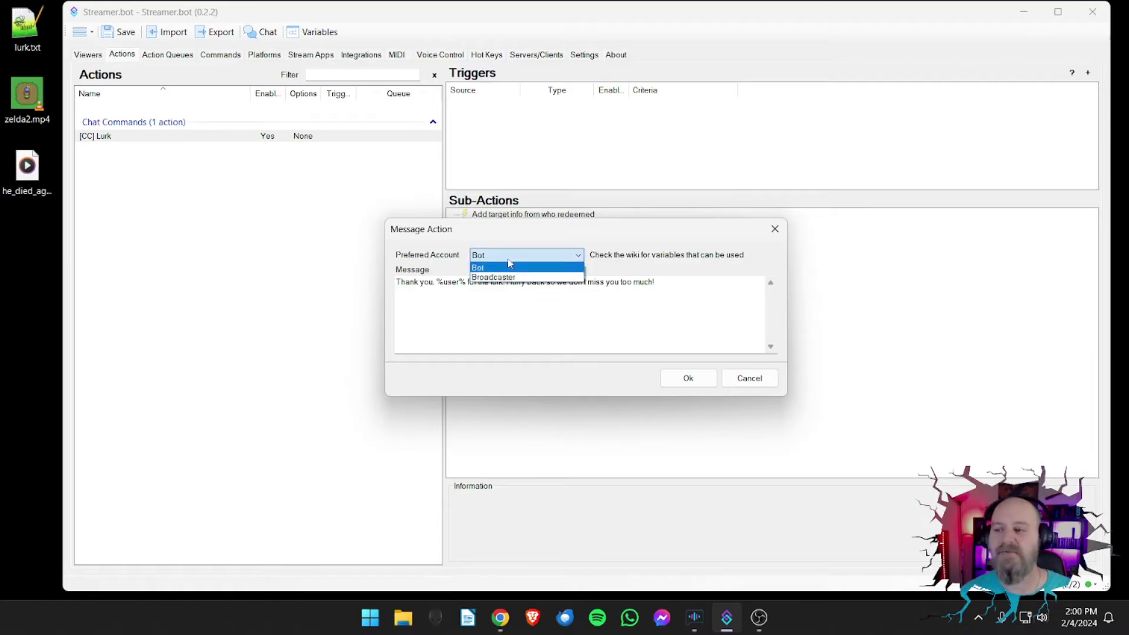
pyautogui.click(493, 279)
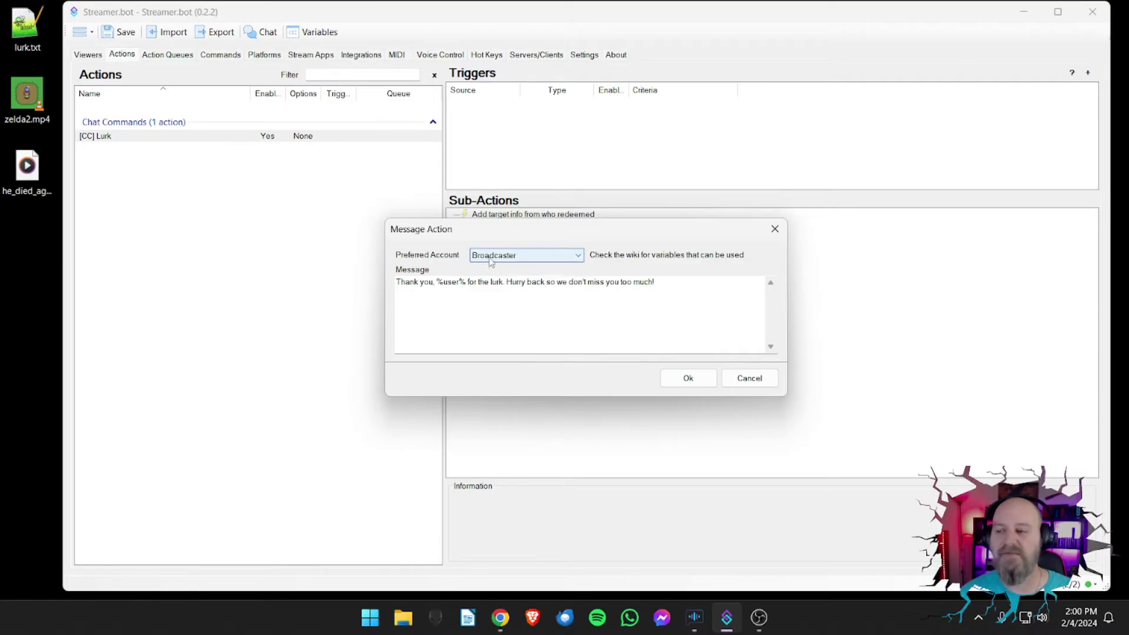
pyautogui.click(488, 256)
pyautogui.click(486, 268)
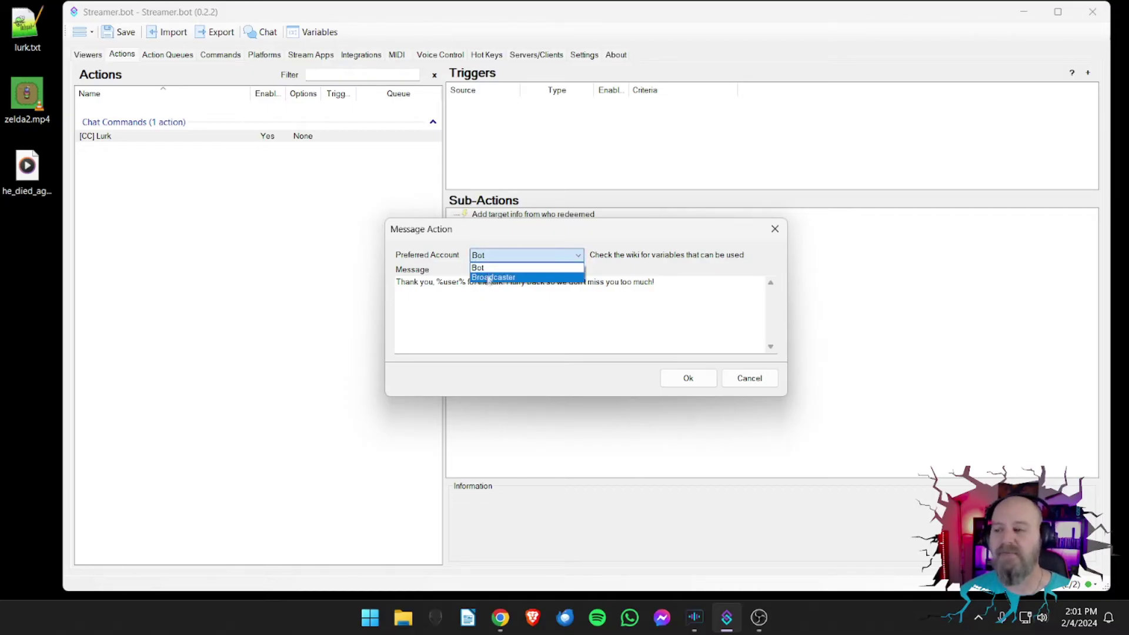
pyautogui.click(479, 269)
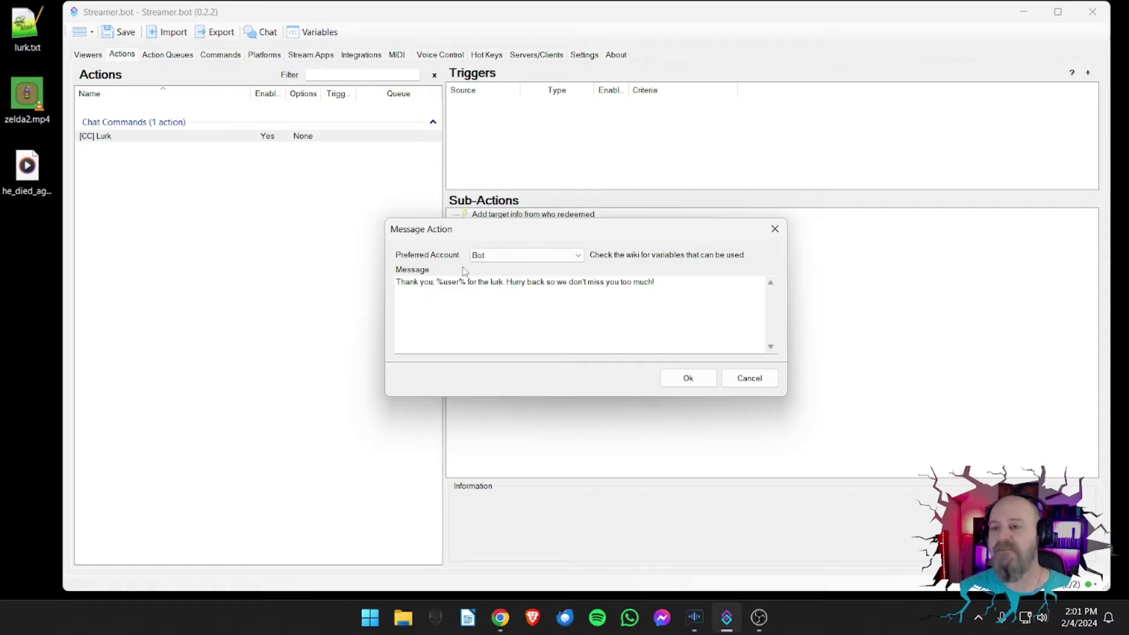
# Step: Set the message's preferred account to Bot and add the sub-action
pyautogui.click(487, 257)
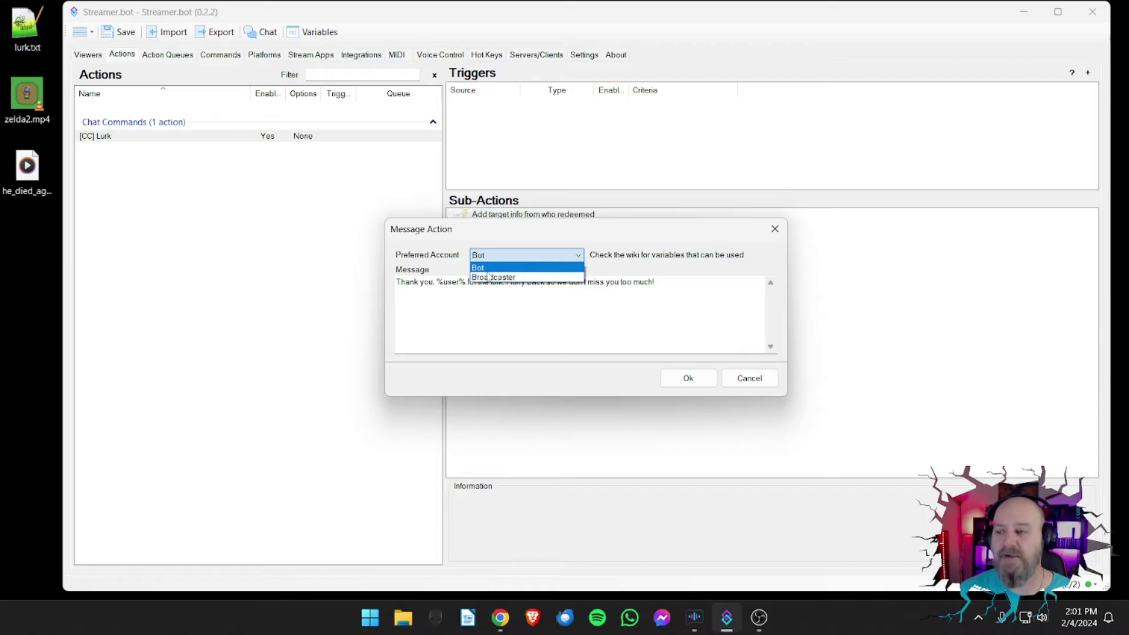
pyautogui.click(488, 267)
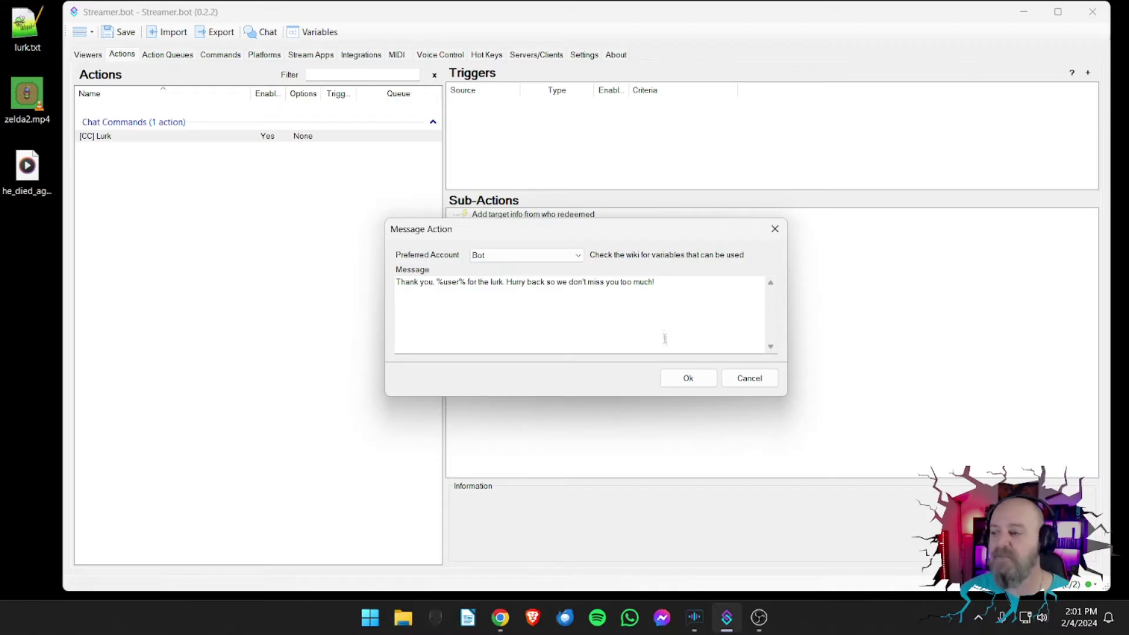
pyautogui.click(685, 379)
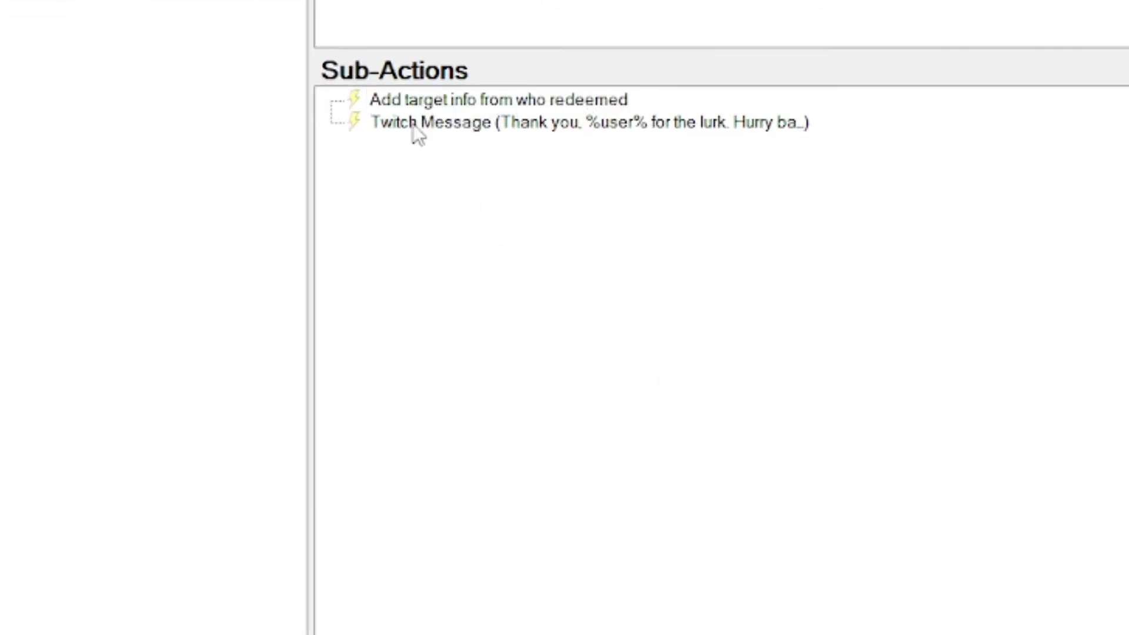
# Step: Reopen the Twitch message sub-action, review the %user% variable in its text, and close it
pyautogui.doubleClick(469, 133)
pyautogui.moveTo(362, 221); pyautogui.dragTo(308, 222)
pyautogui.moveTo(312, 266); pyautogui.dragTo(321, 259)
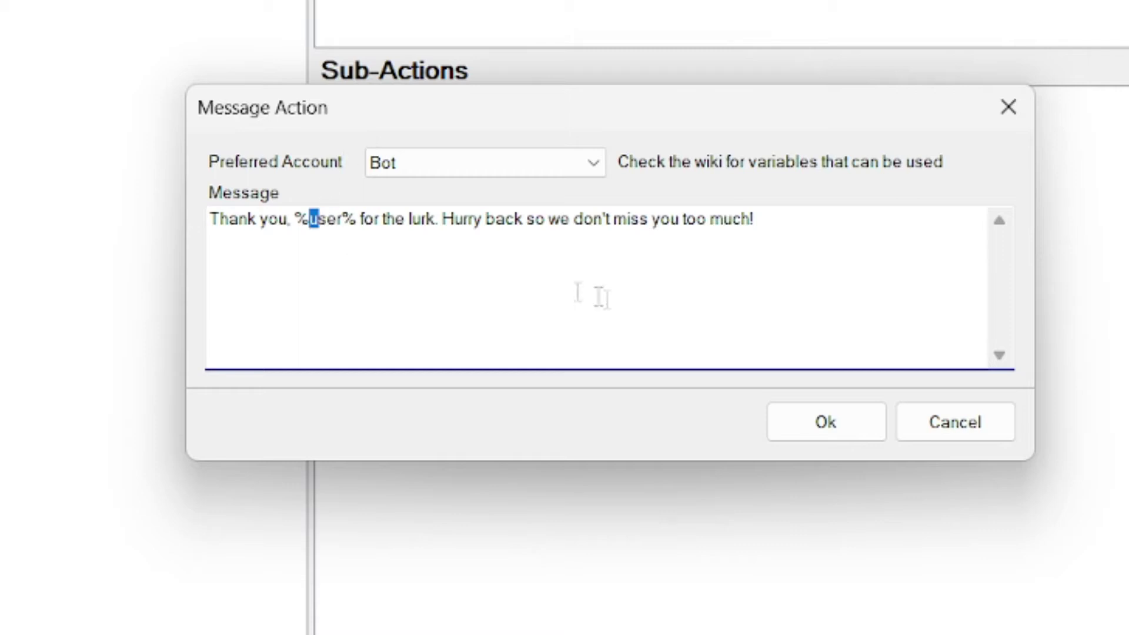
pyautogui.click(803, 421)
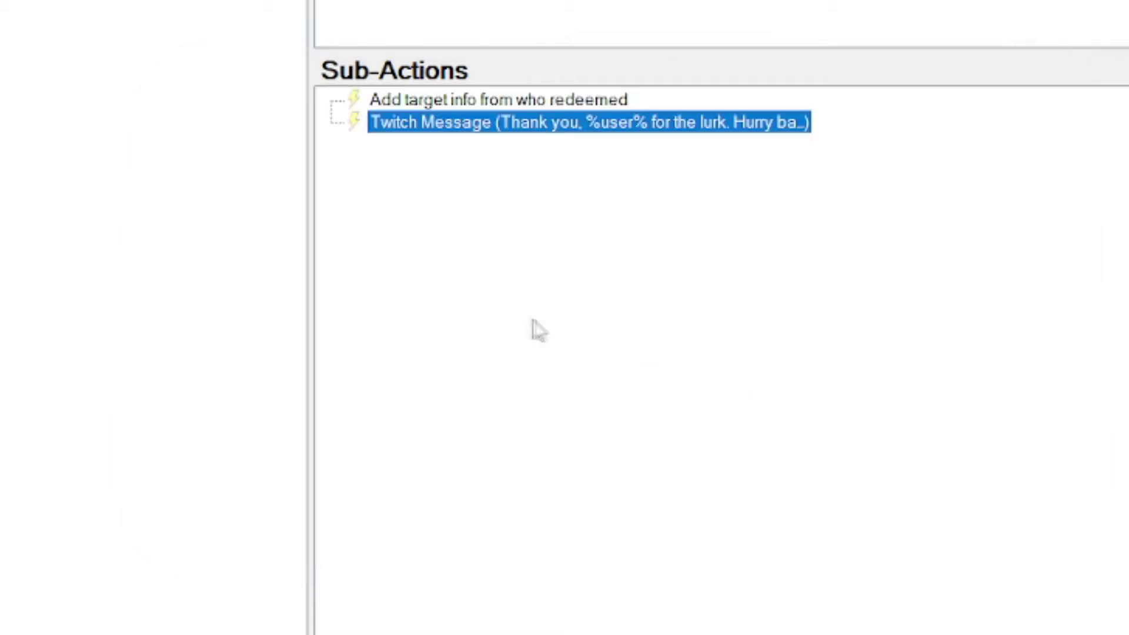
# Step: Switch to OBS, send "!lurk" in the stream chat as a test, and return to Streamer.bot
pyautogui.click(758, 618)
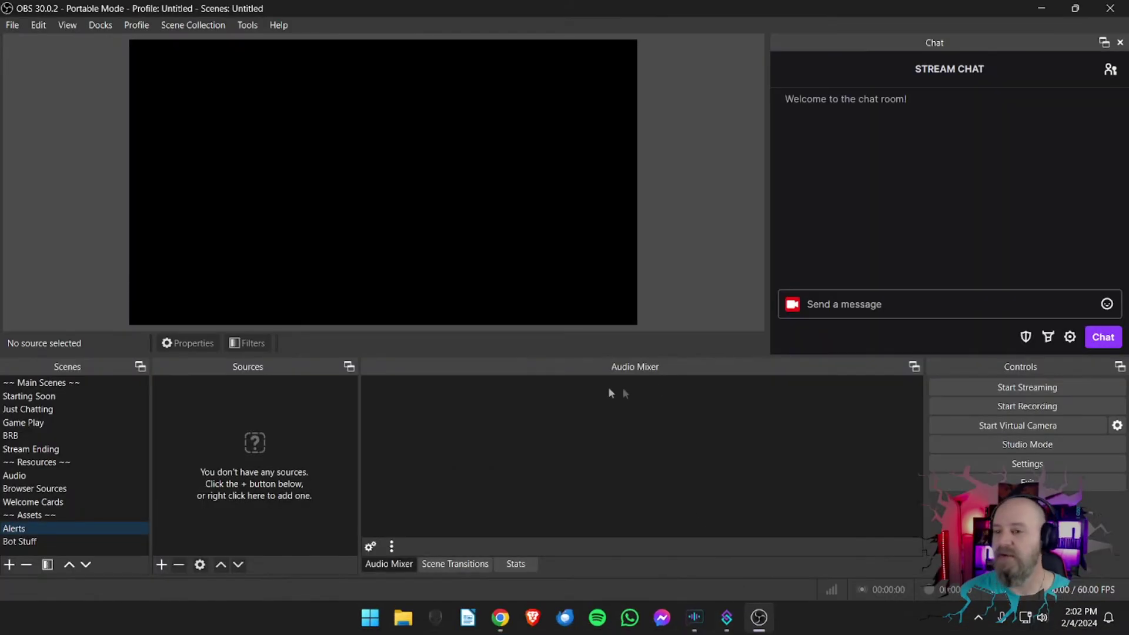
pyautogui.click(903, 306)
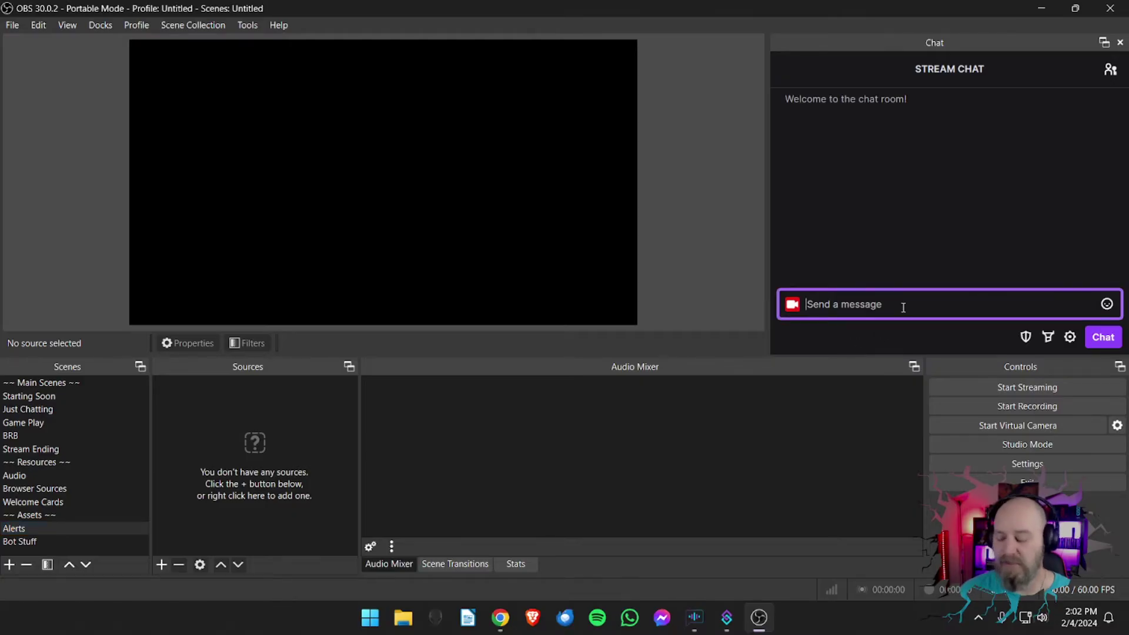
pyautogui.write('!lurk')
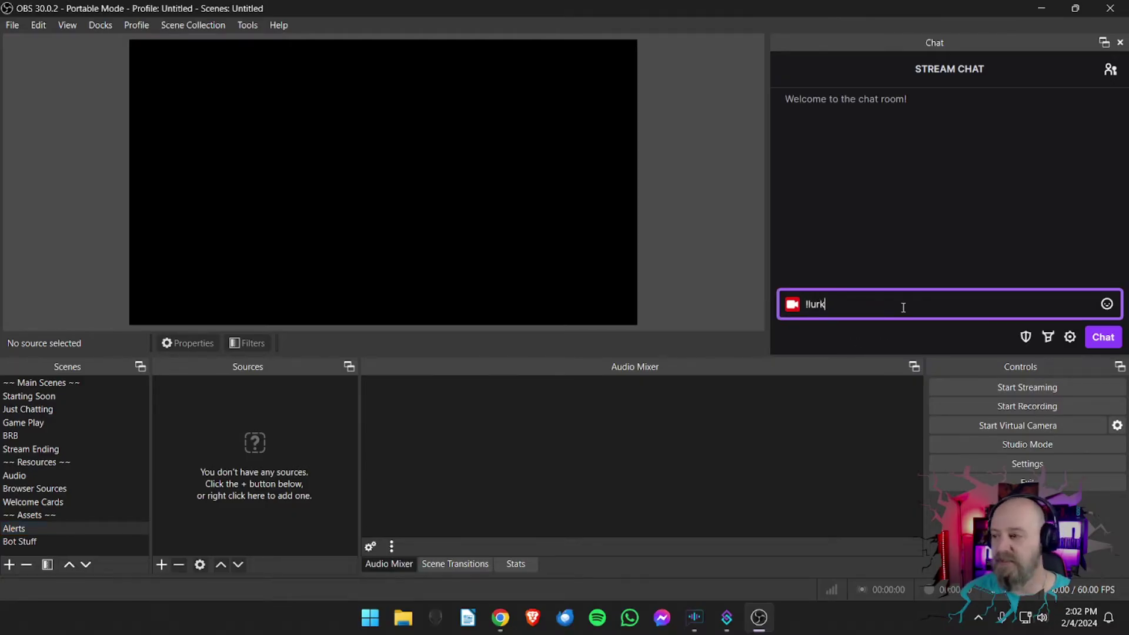
pyautogui.press('Return')
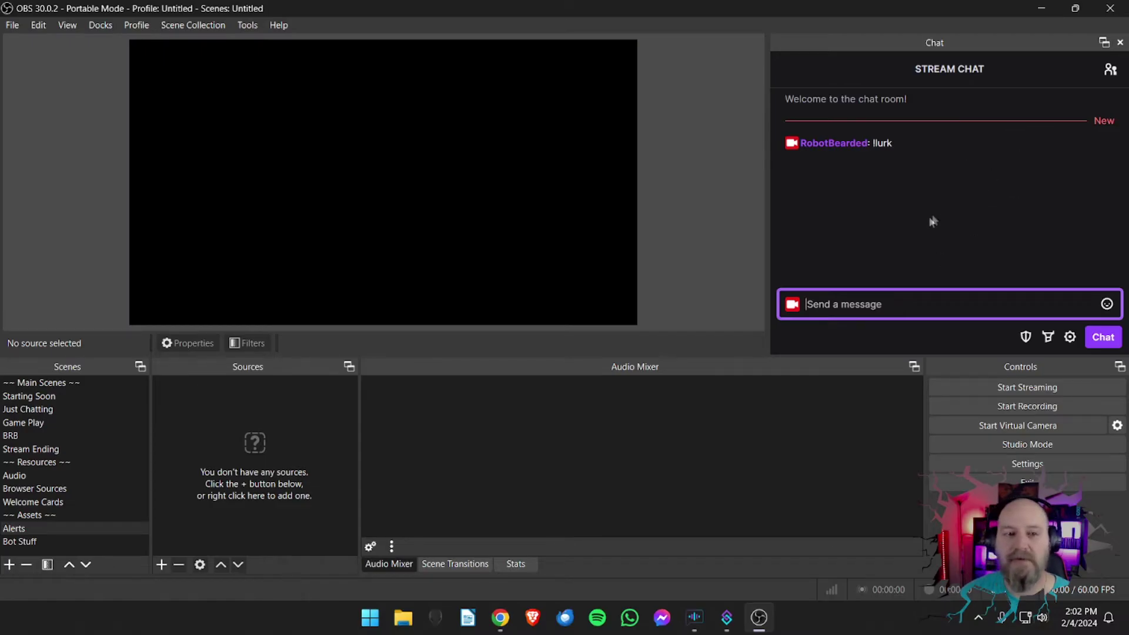
pyautogui.click(727, 617)
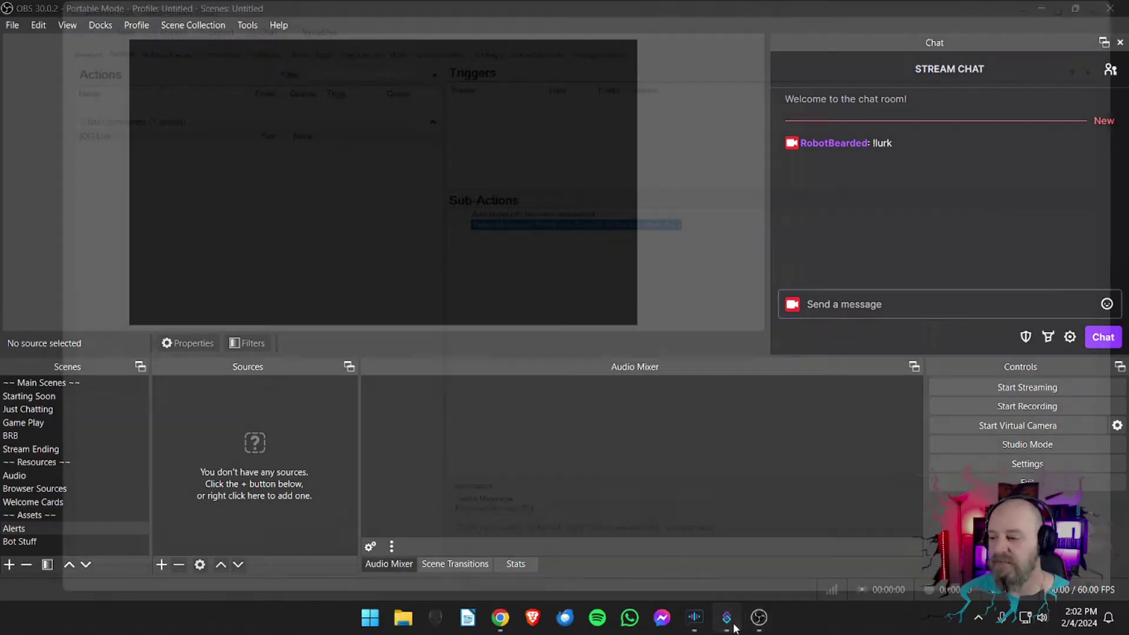
pyautogui.click(512, 154)
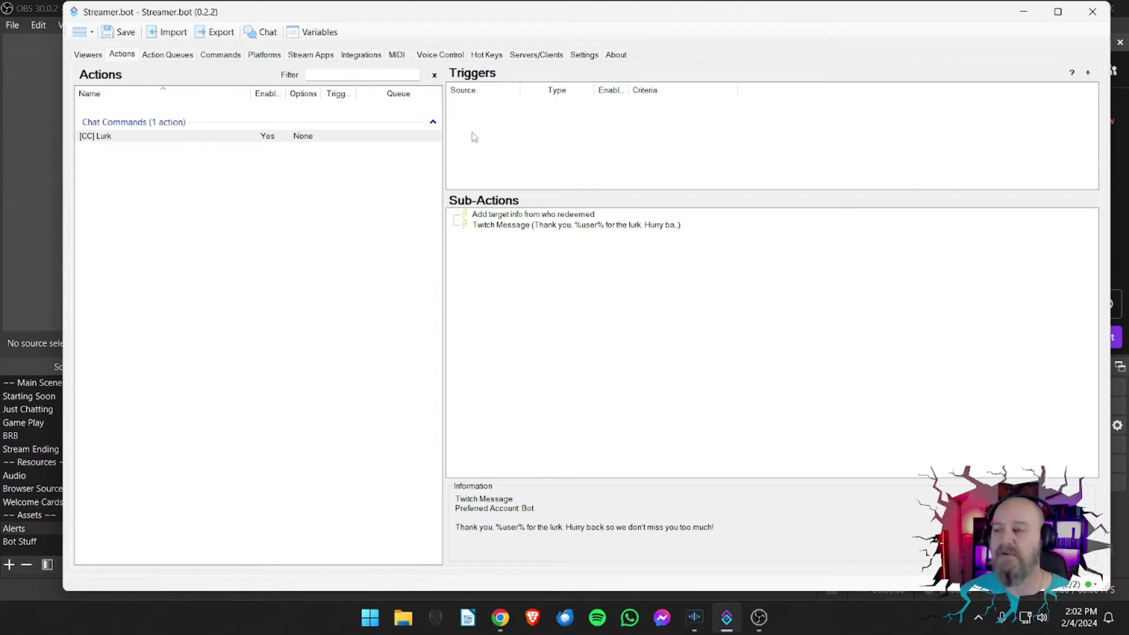
pyautogui.rightClick(364, 70)
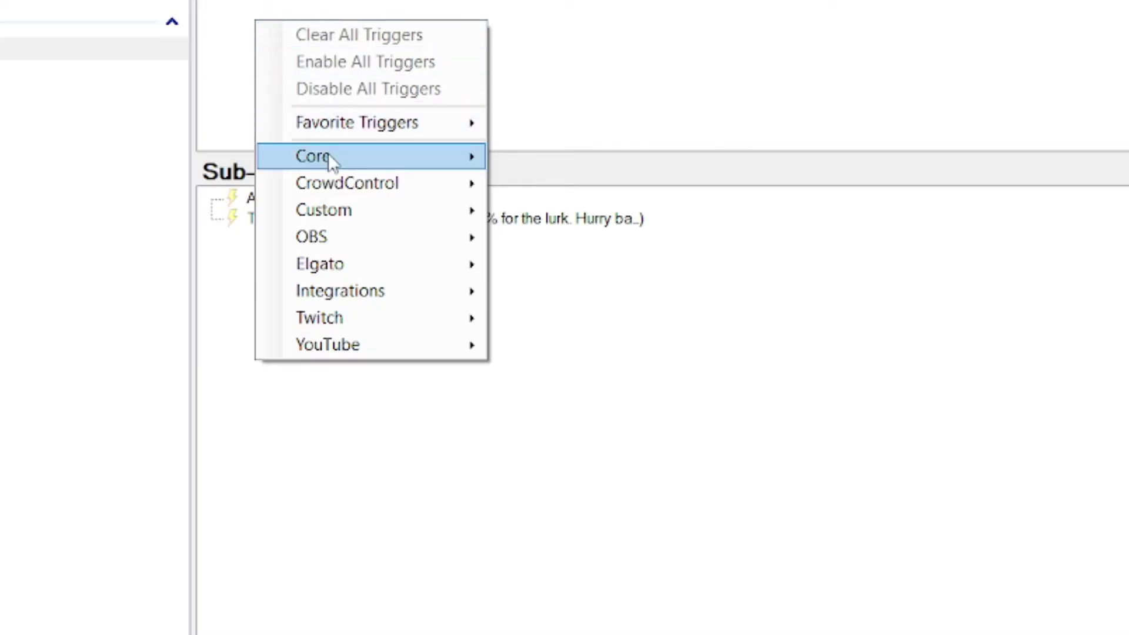
pyautogui.moveTo(329, 156)
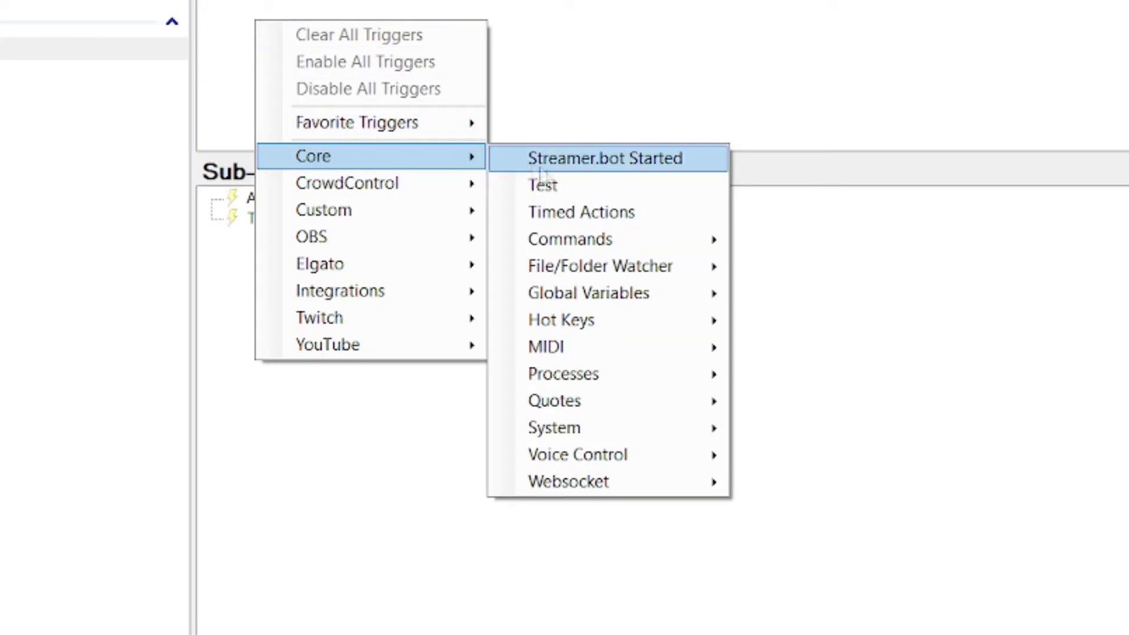
pyautogui.moveTo(575, 241)
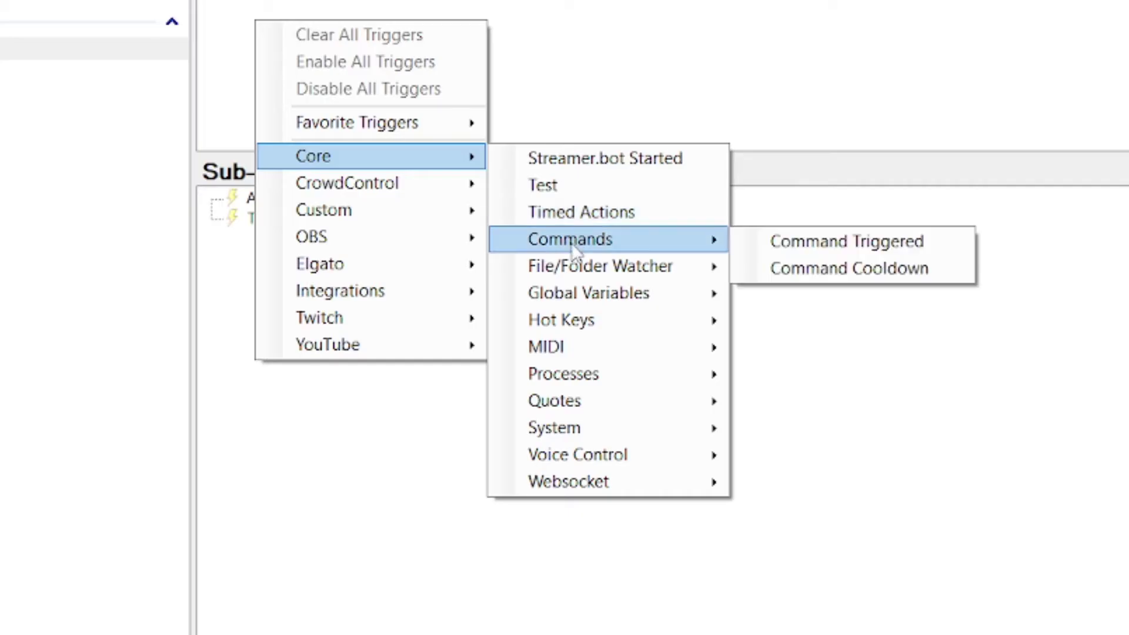
pyautogui.click(773, 259)
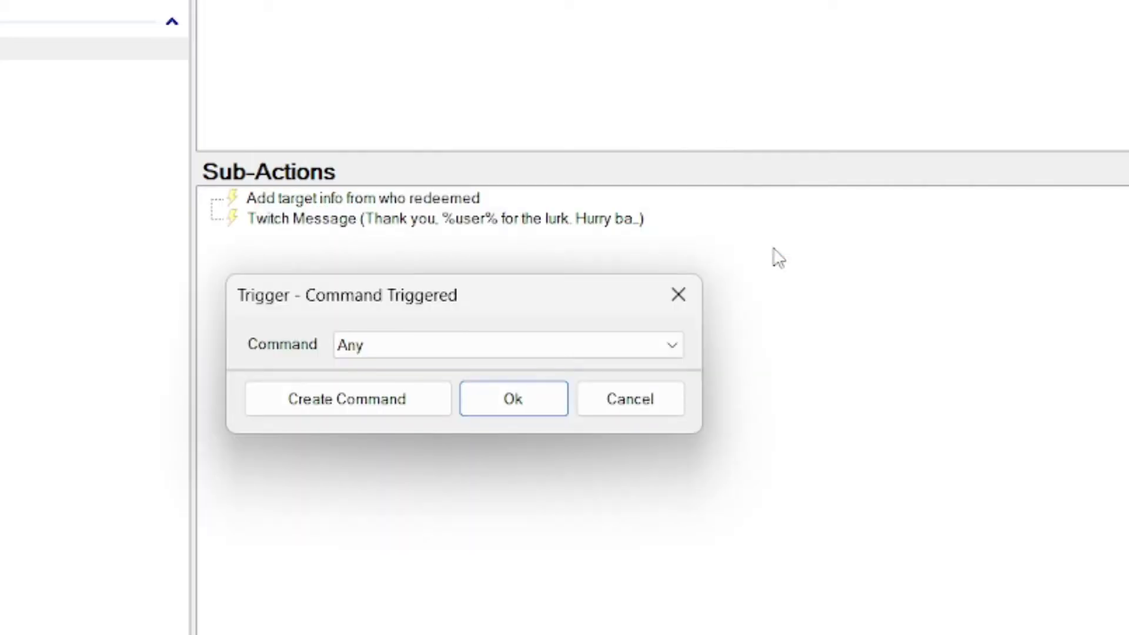
pyautogui.click(457, 348)
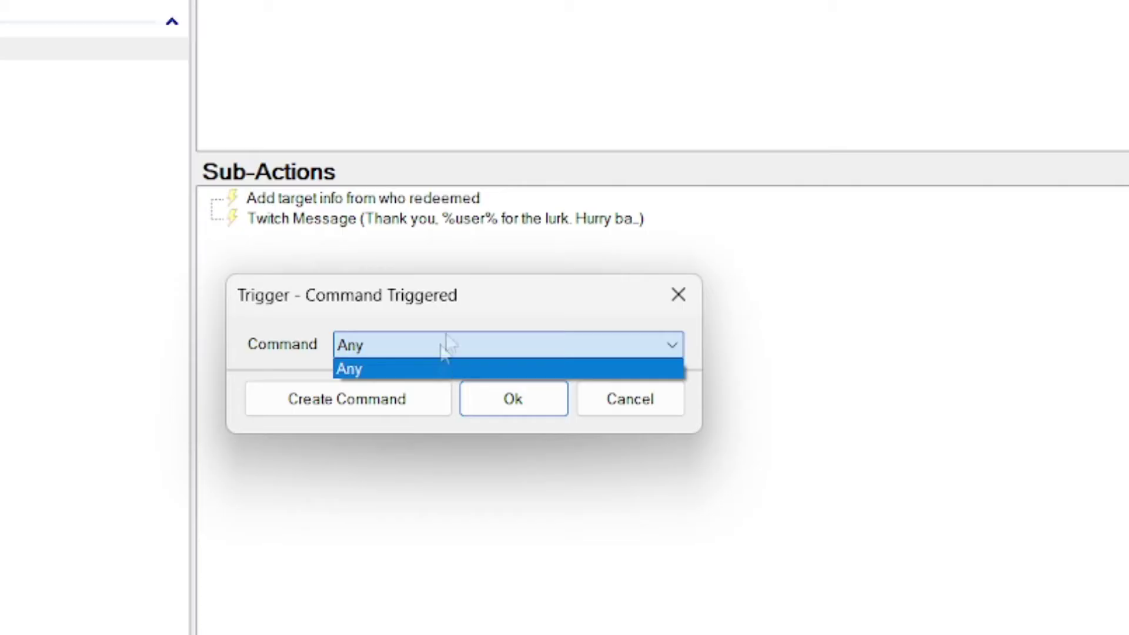
pyautogui.click(444, 365)
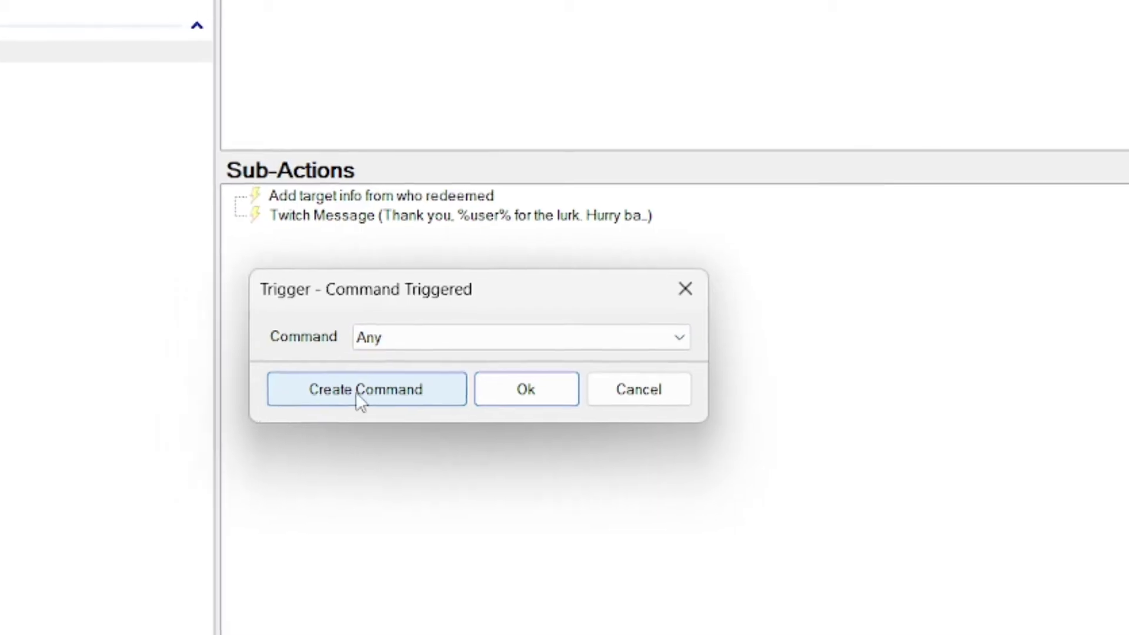
pyautogui.click(357, 392)
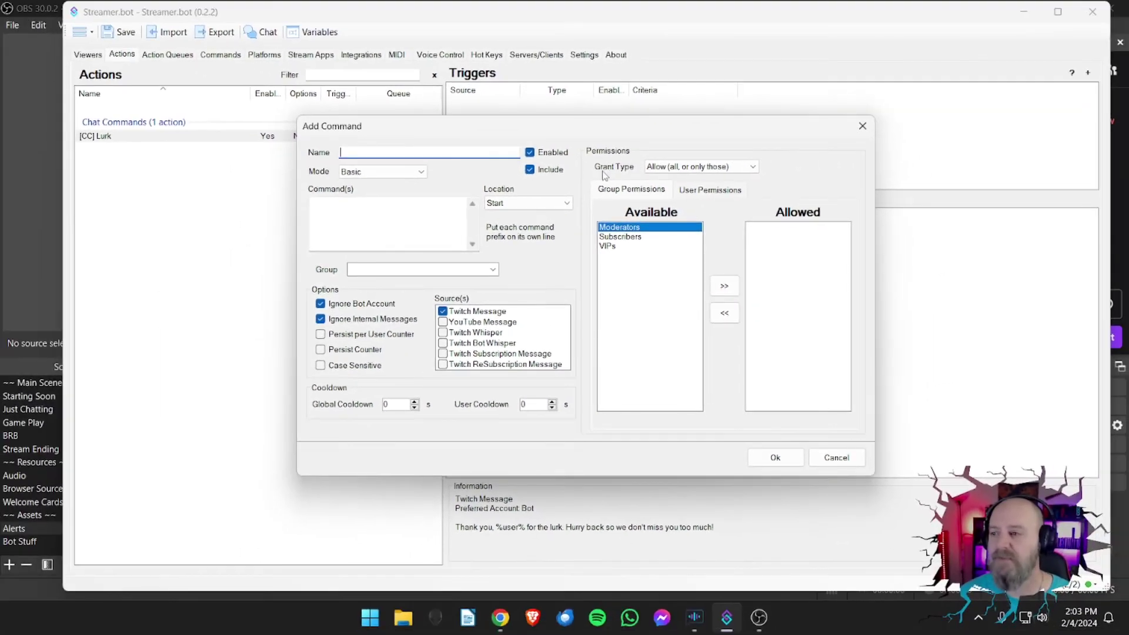
pyautogui.click(862, 126)
pyautogui.click(699, 264)
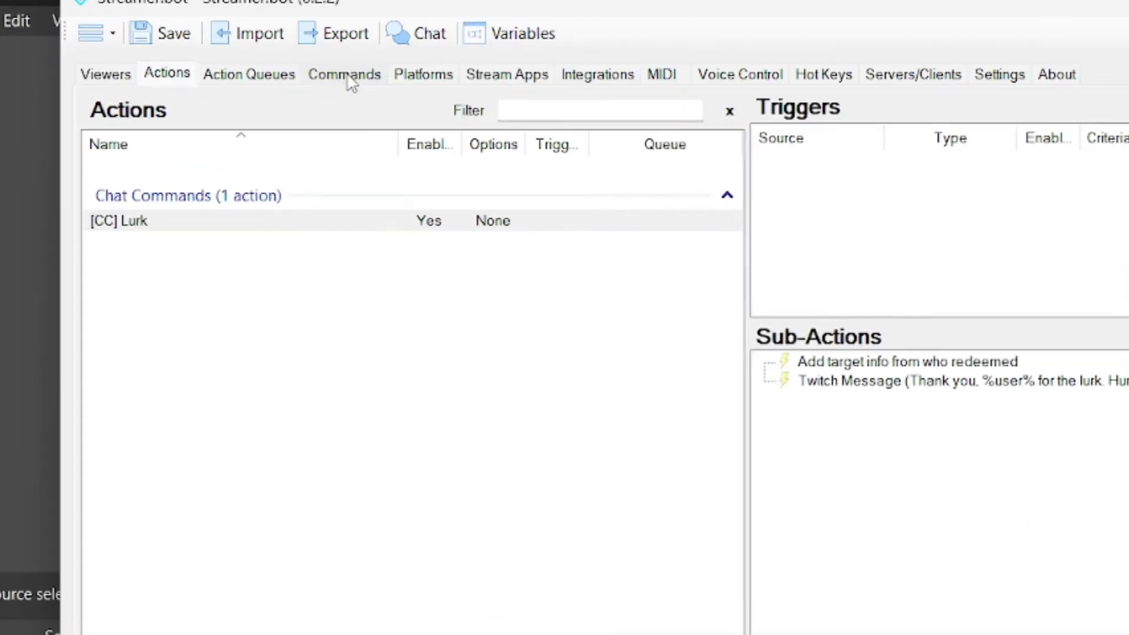
pyautogui.click(220, 55)
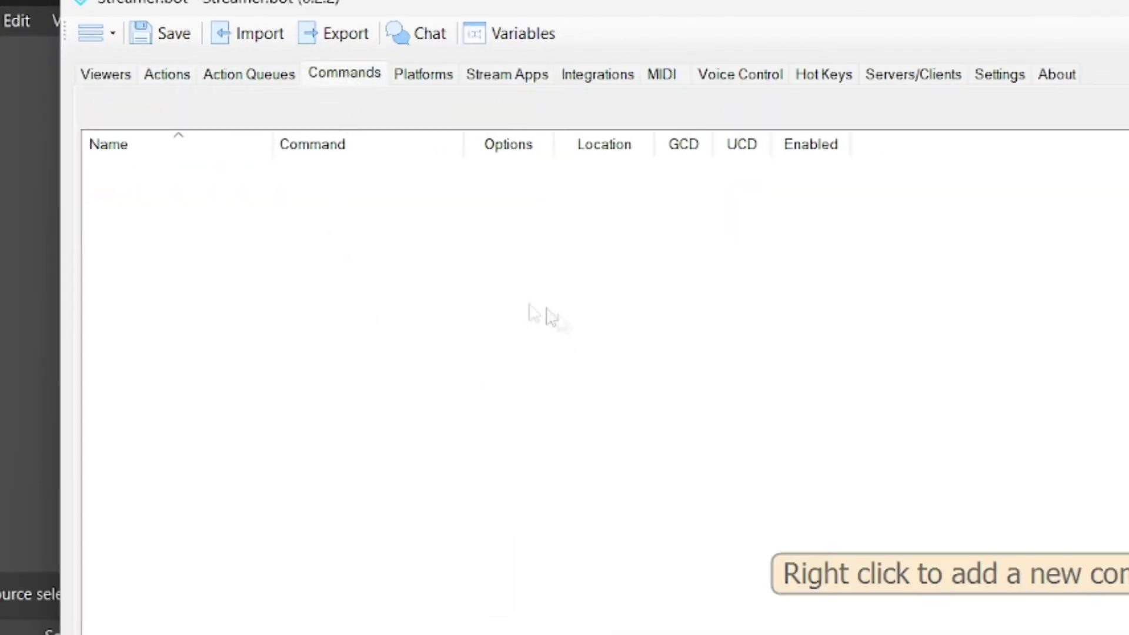
pyautogui.rightClick(498, 302)
pyautogui.click(549, 315)
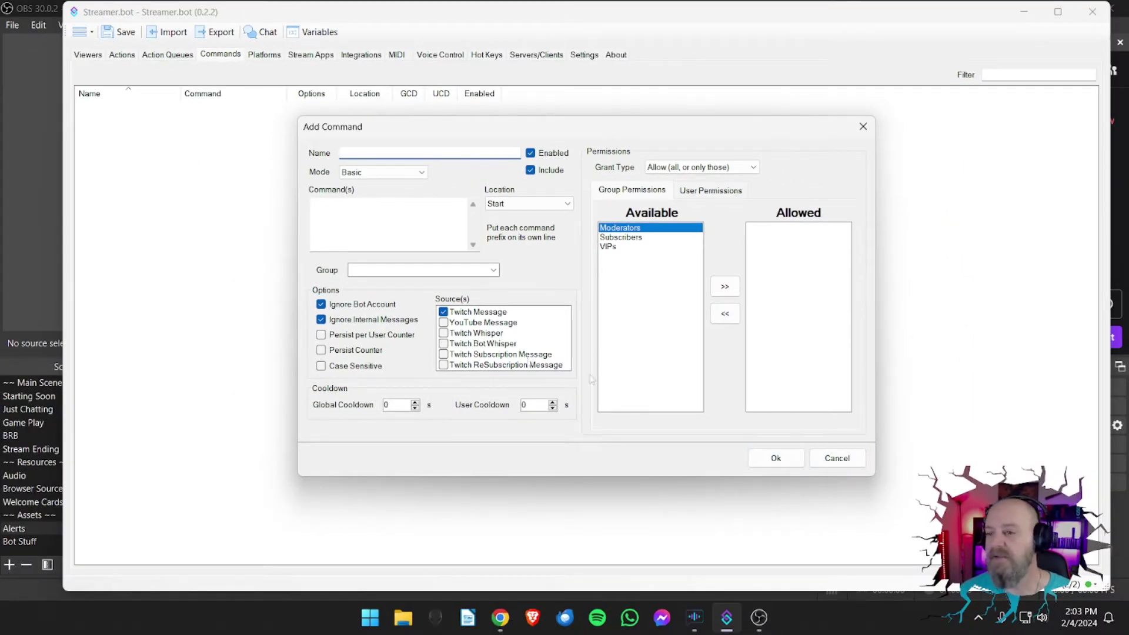
pyautogui.click(823, 456)
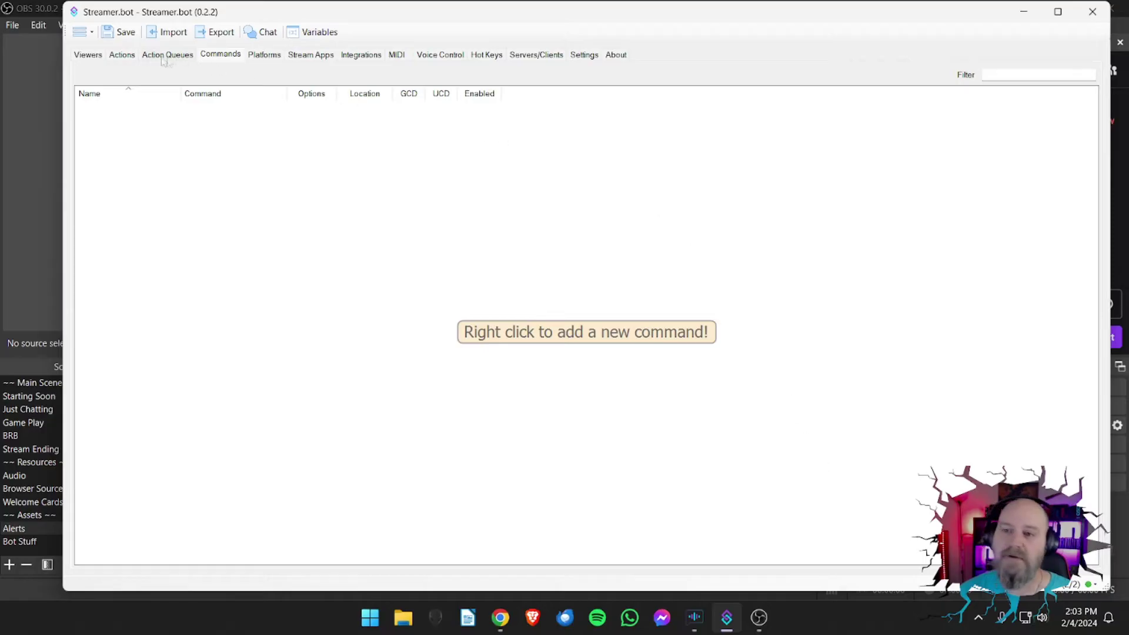
pyautogui.click(122, 55)
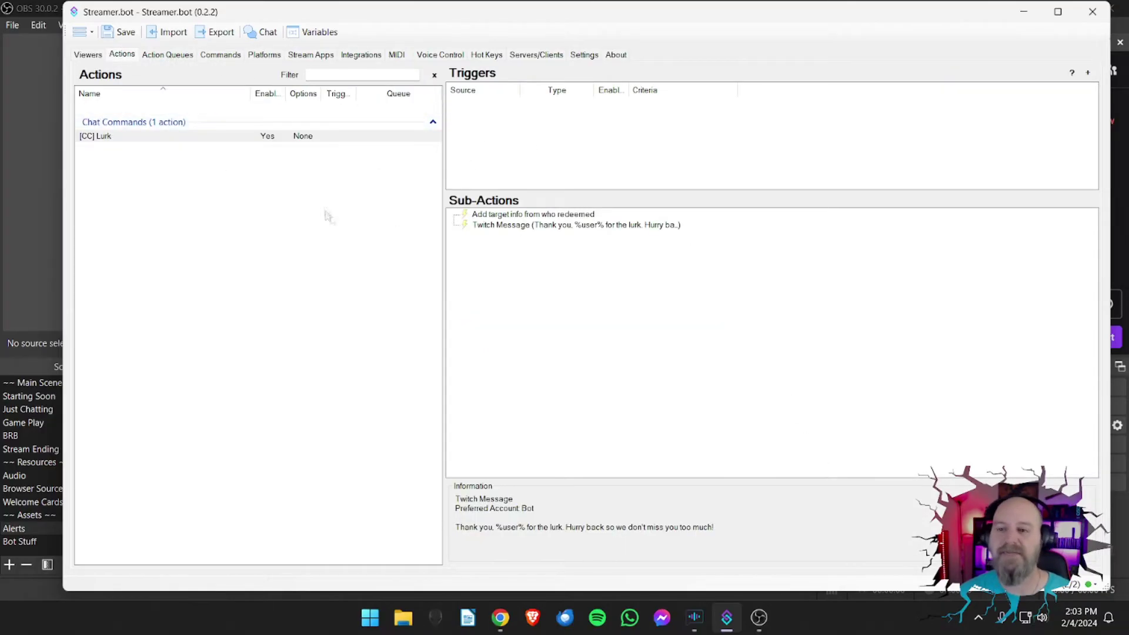
# Step: For the [CC] Lurk action's triggers, mark the Core command trigger Command Triggered as a favorite
pyautogui.click(214, 136)
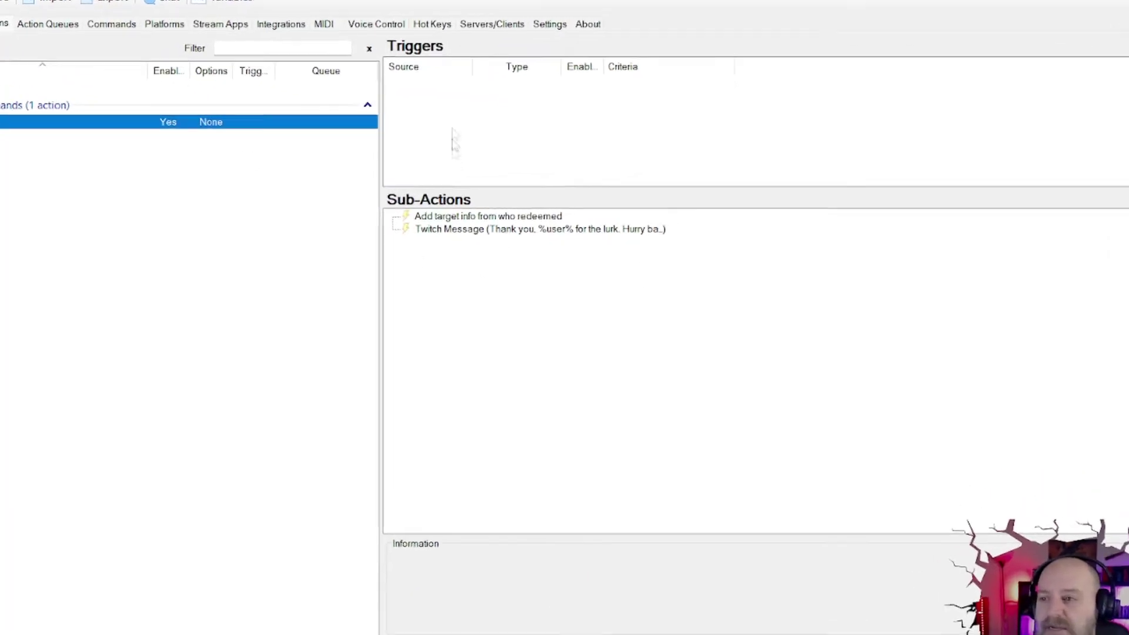
pyautogui.rightClick(502, 120)
pyautogui.moveTo(532, 178)
pyautogui.moveTo(357, 182)
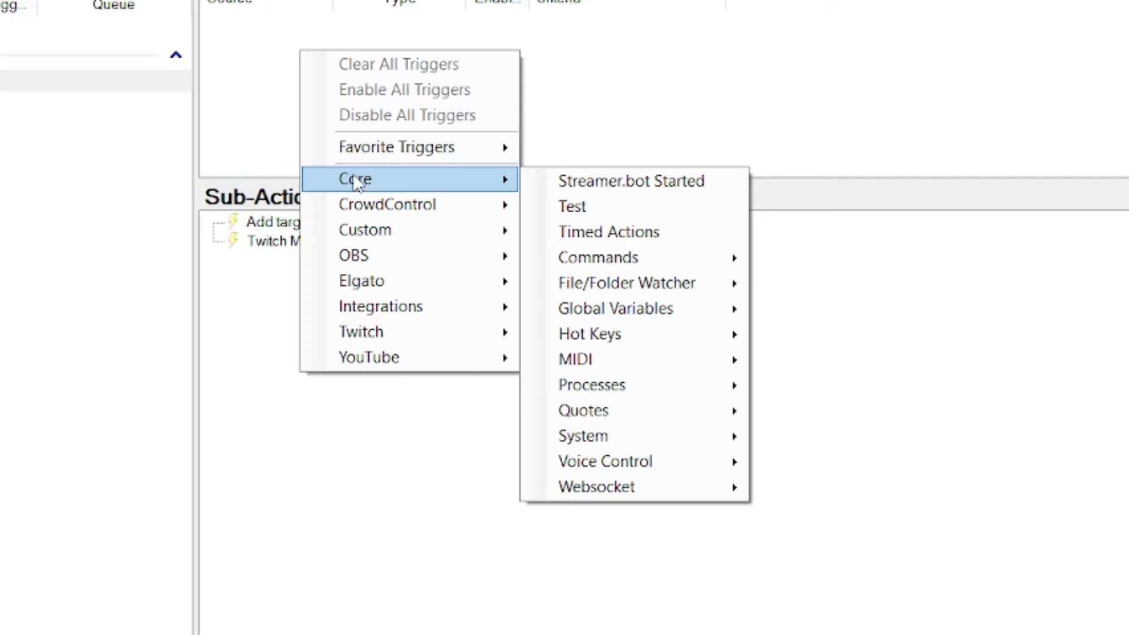
pyautogui.moveTo(581, 256)
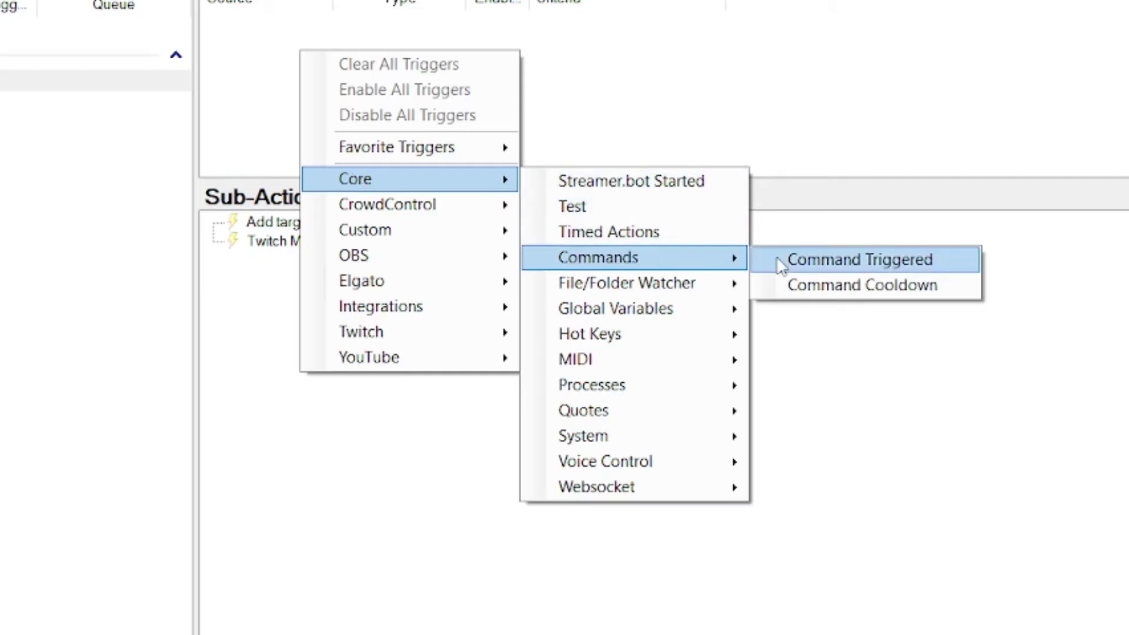
pyautogui.click(795, 264)
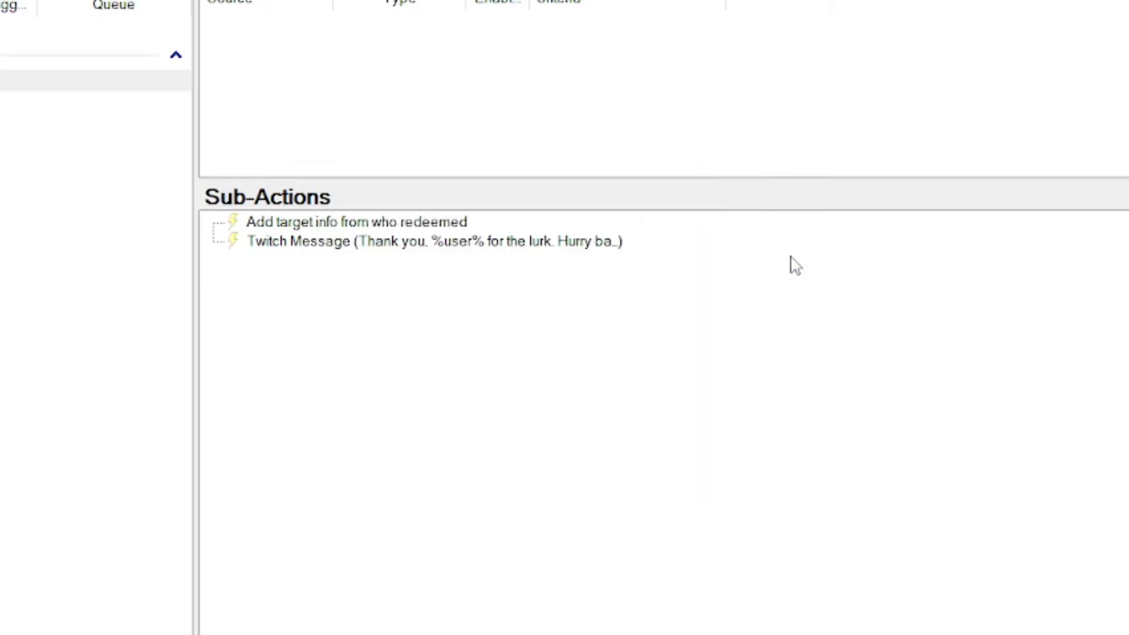
pyautogui.rightClick(356, 92)
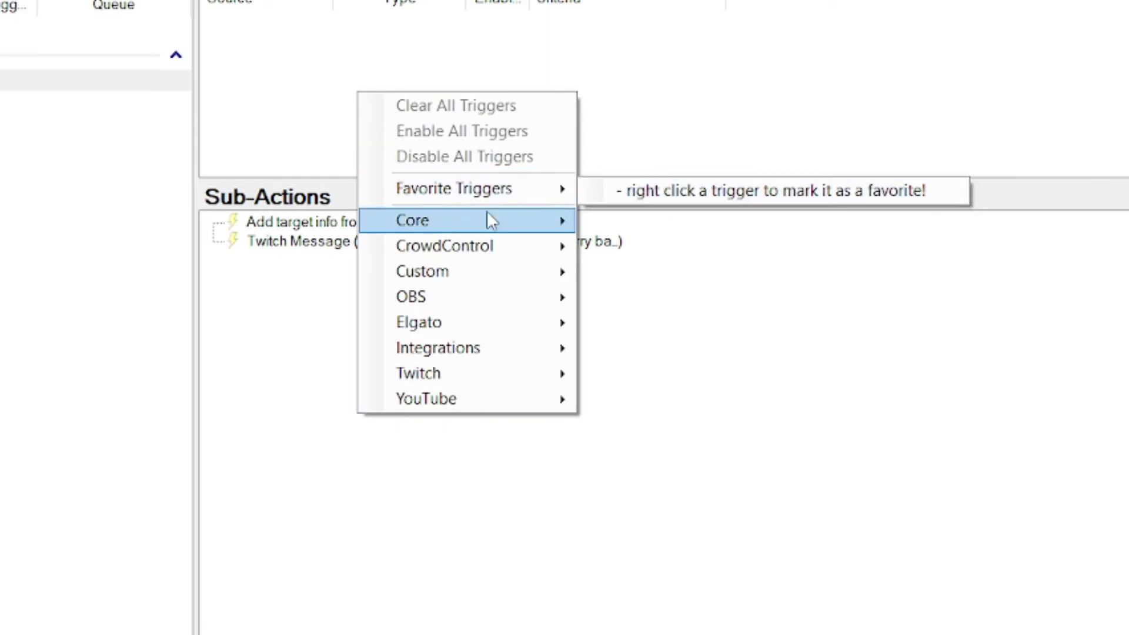
pyautogui.moveTo(487, 214)
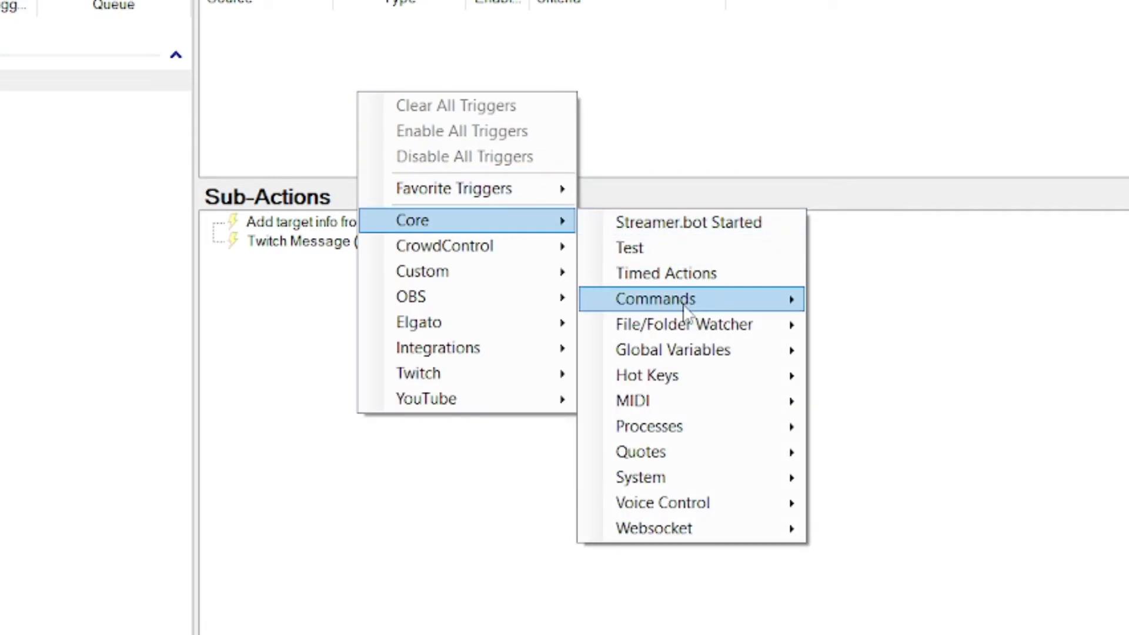
pyautogui.moveTo(705, 304)
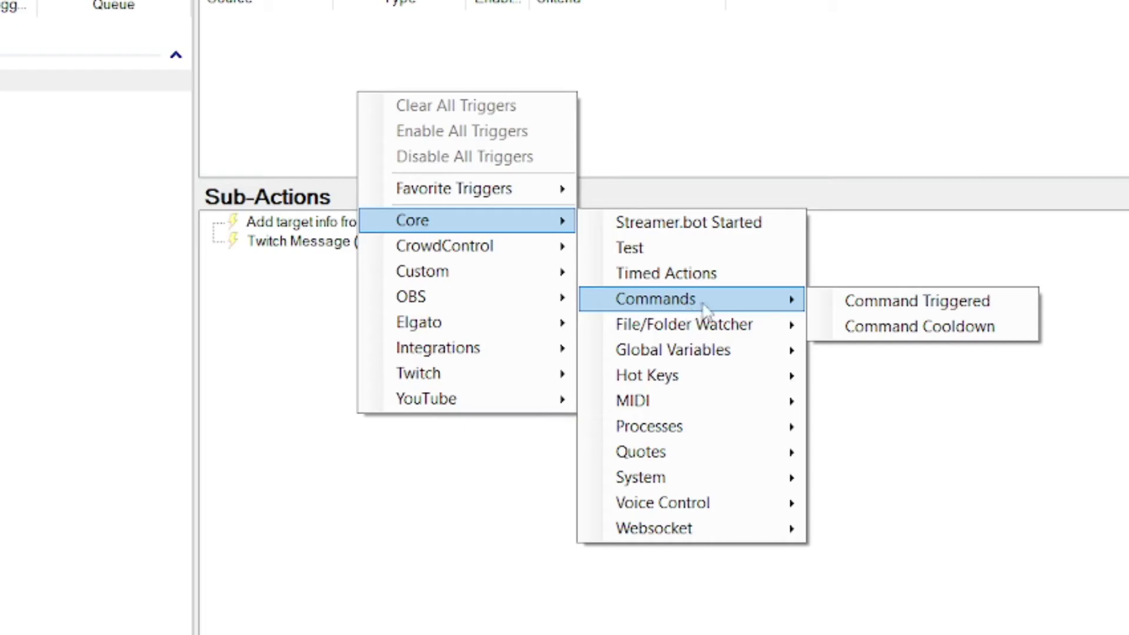
pyautogui.click(876, 302)
# Step: Start adding the favorite Command Triggered trigger to the [CC] Lurk action
pyautogui.rightClick(361, 57)
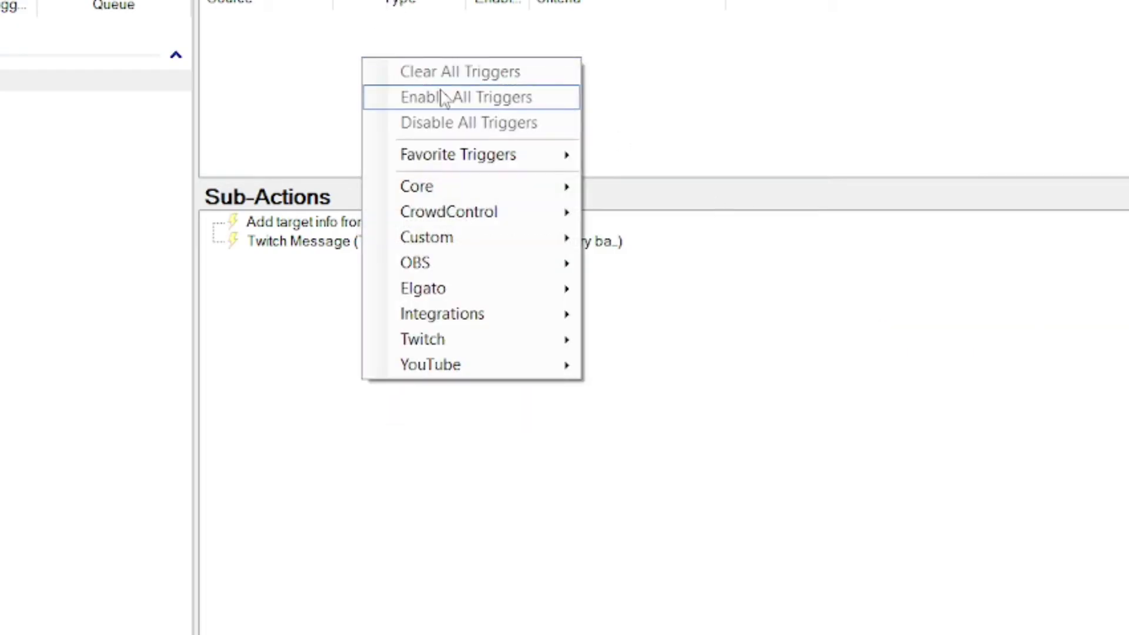
pyautogui.moveTo(451, 153)
pyautogui.click(653, 156)
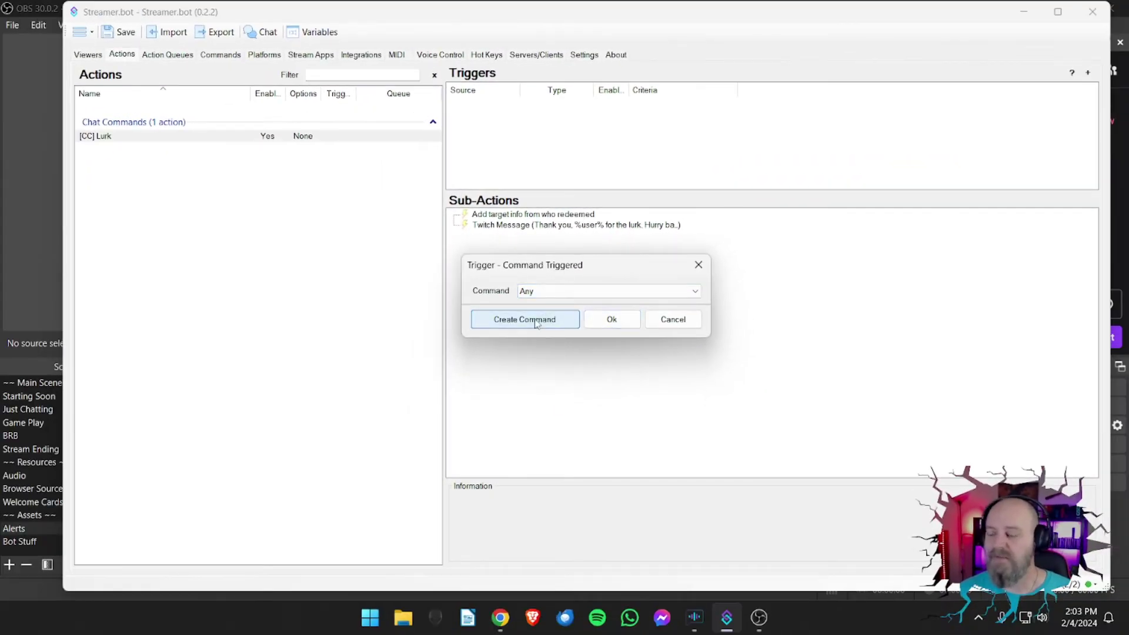
# Step: Create a new command named Lurk for the trigger, with !lurk and !brb as its command prefixes on separate lines
pyautogui.click(503, 330)
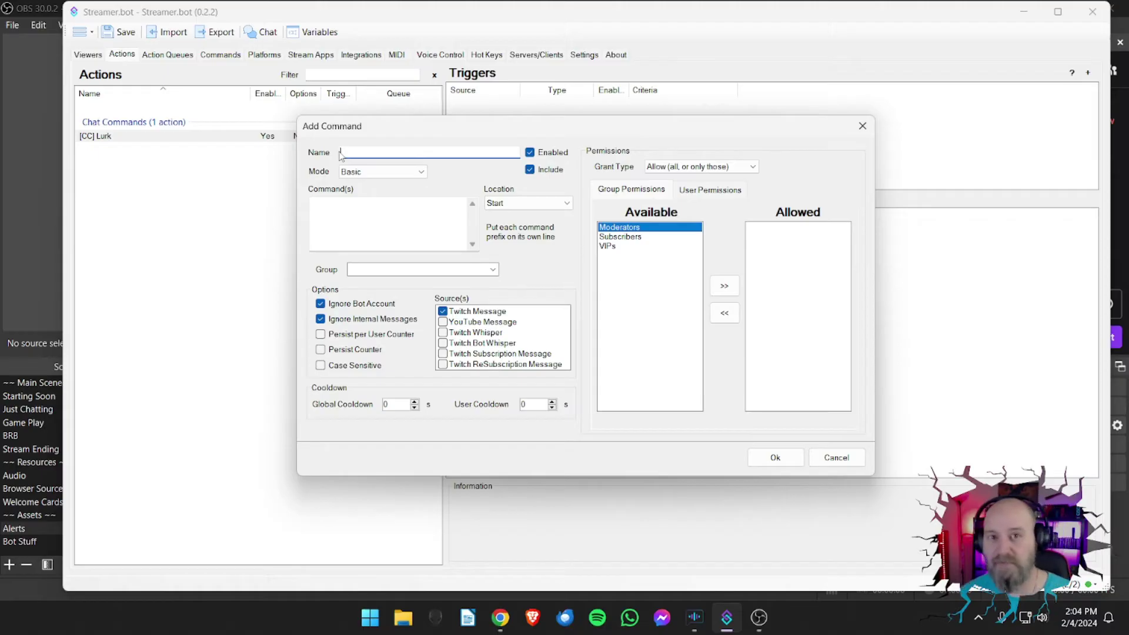
pyautogui.write('Lurk')
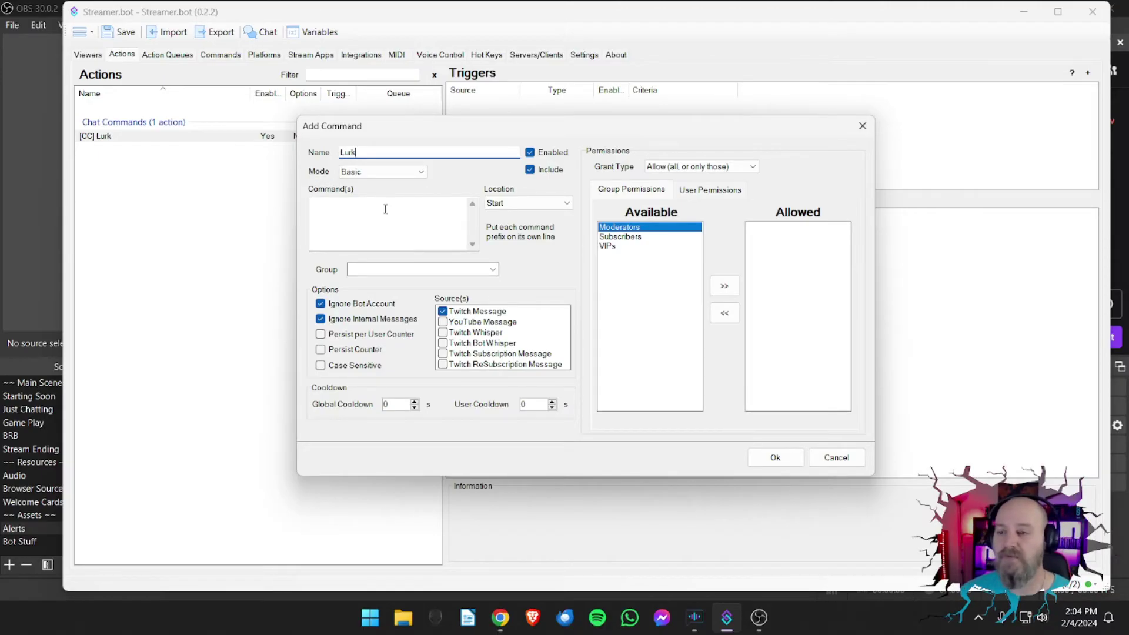
pyautogui.click(362, 218)
pyautogui.write('!')
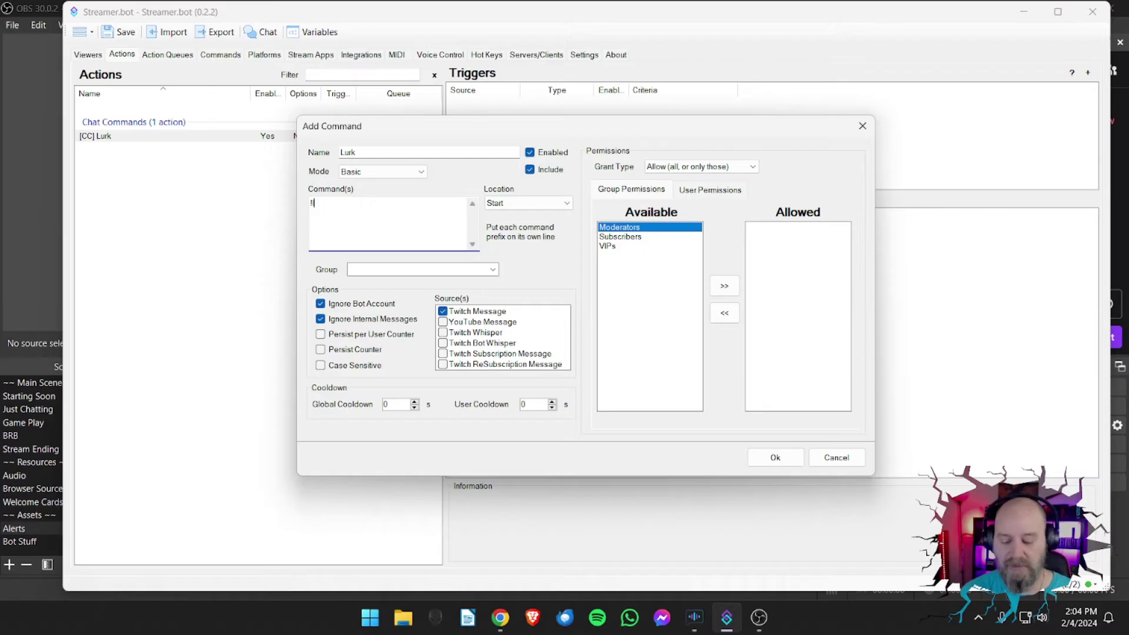
pyautogui.write('lurk')
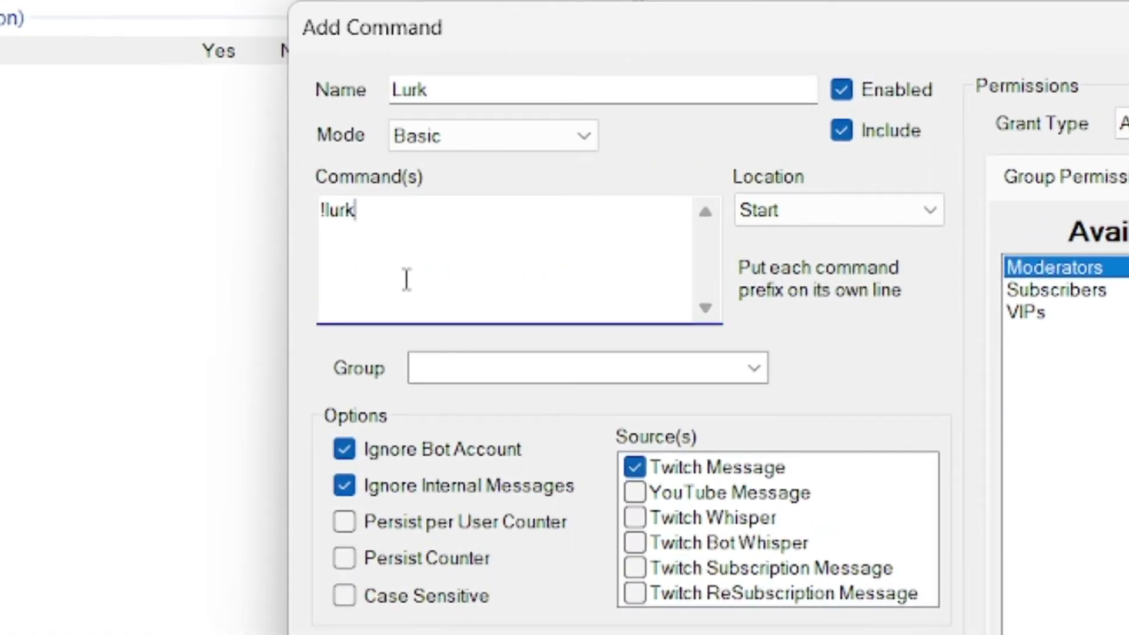
pyautogui.press('Return')
pyautogui.write('!brb')
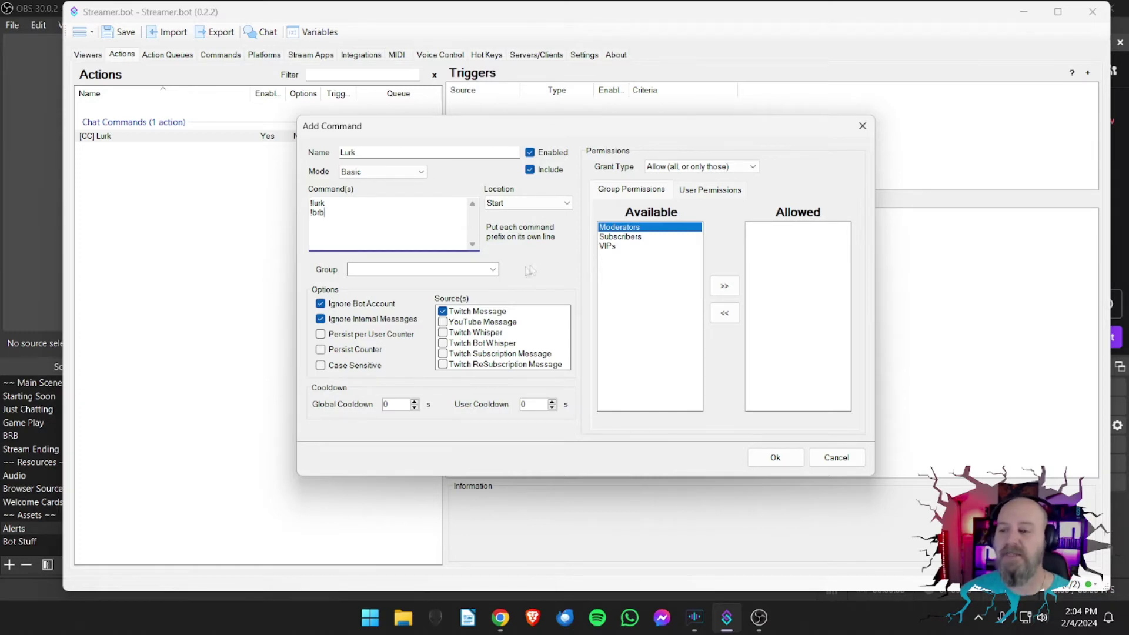
# Step: Try the YouTube Message source and the Moderators group permission on the Lurk command, and revert both
pyautogui.click(444, 322)
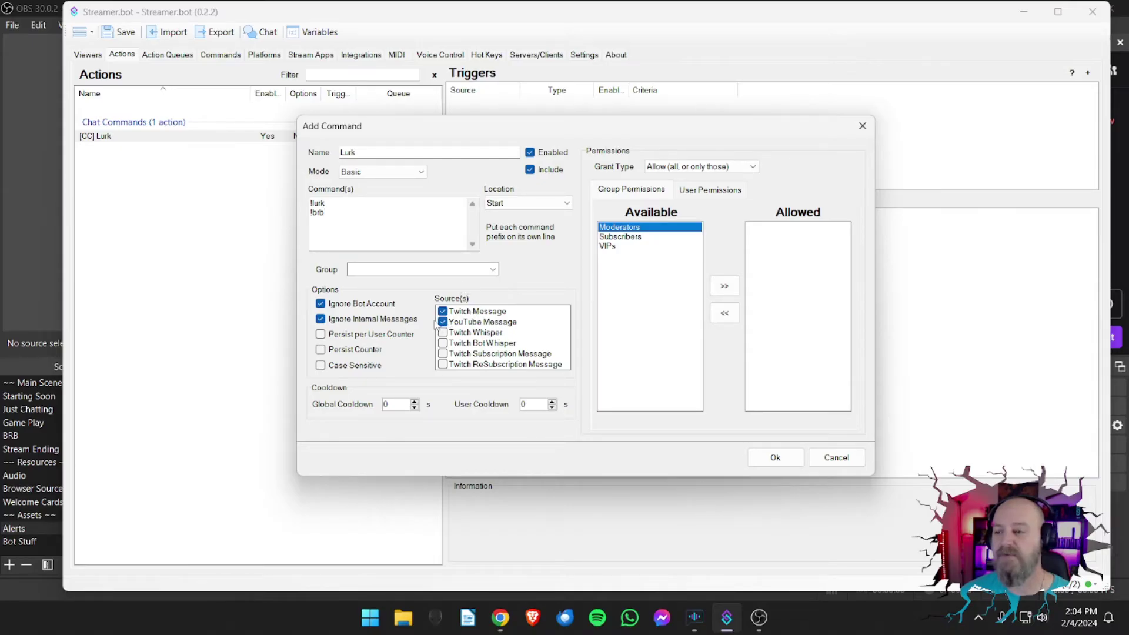
pyautogui.click(442, 322)
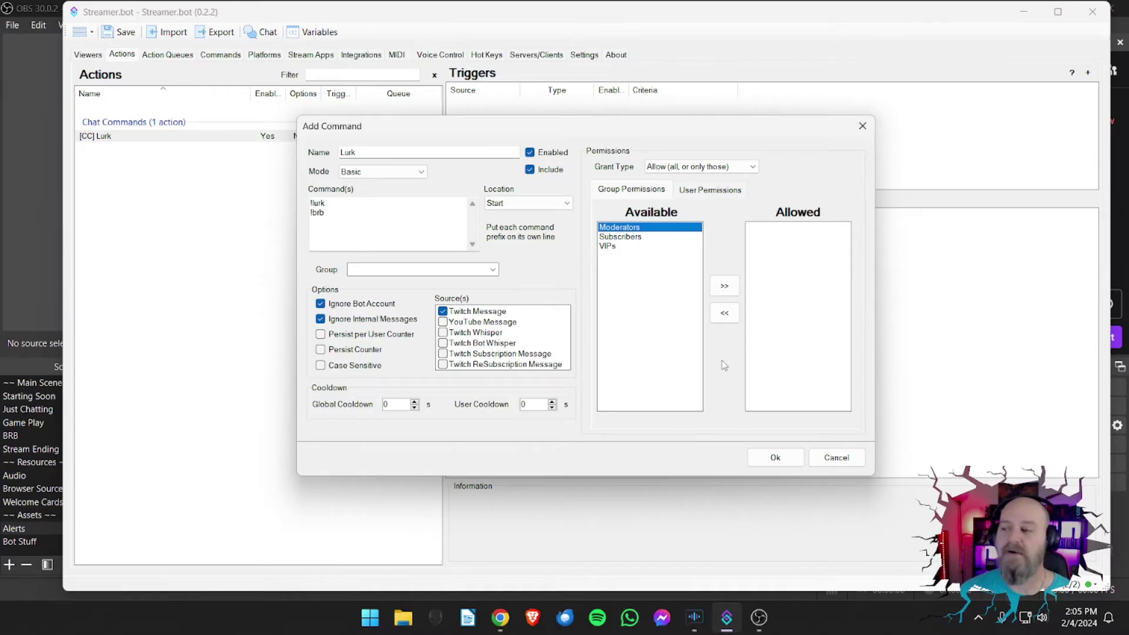
pyautogui.click(724, 286)
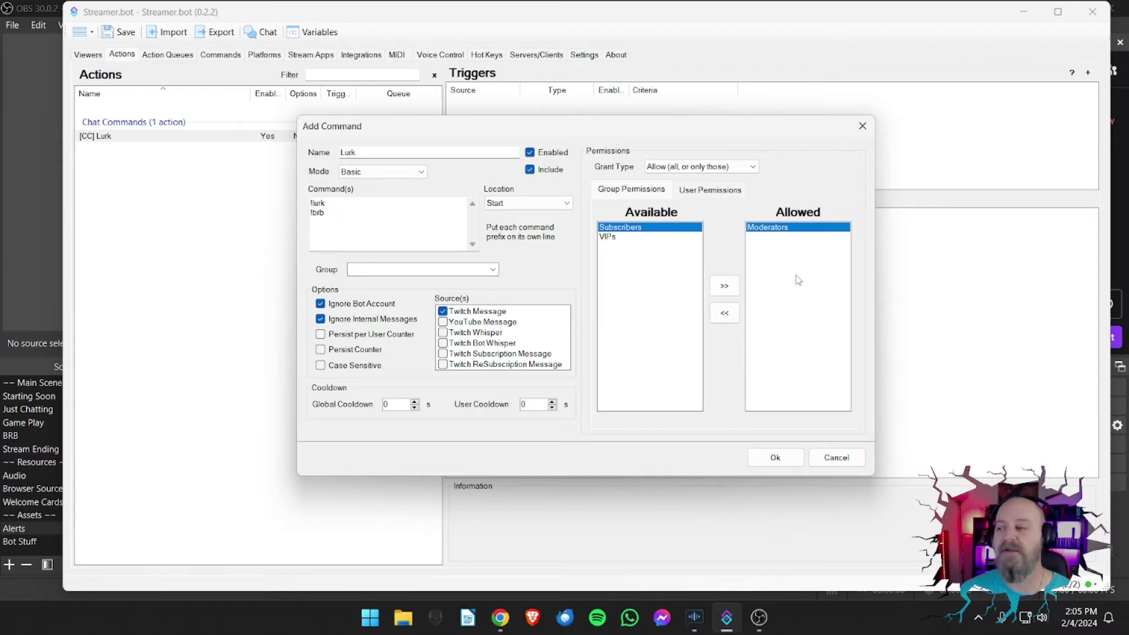
pyautogui.click(721, 320)
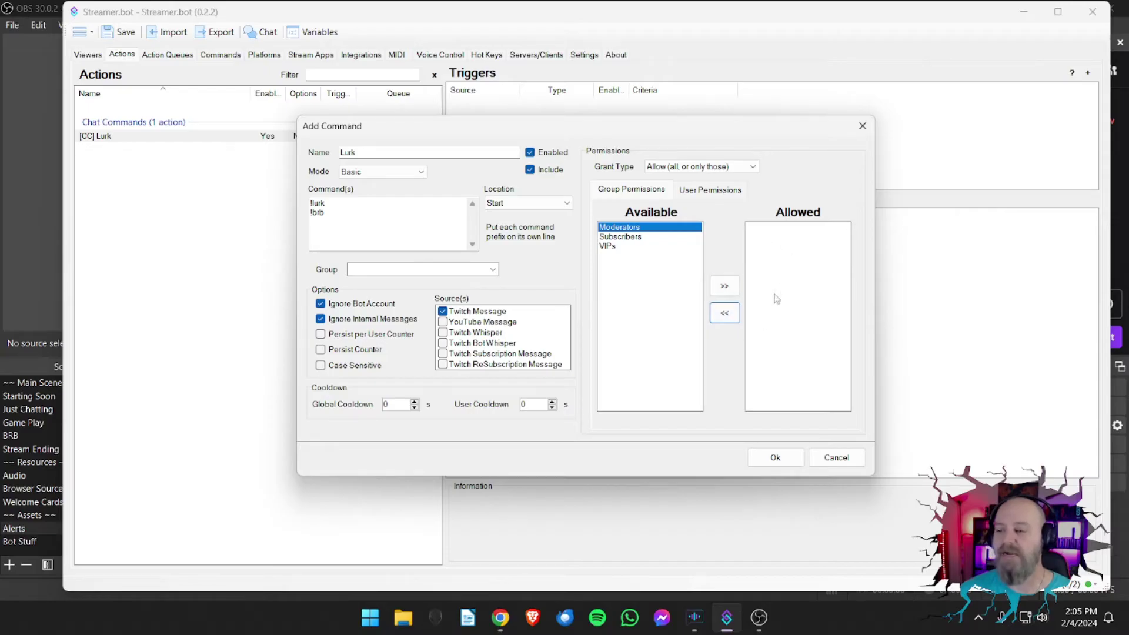
# Step: Save the Lurk command and confirm it as the command for the action's trigger
pyautogui.click(772, 460)
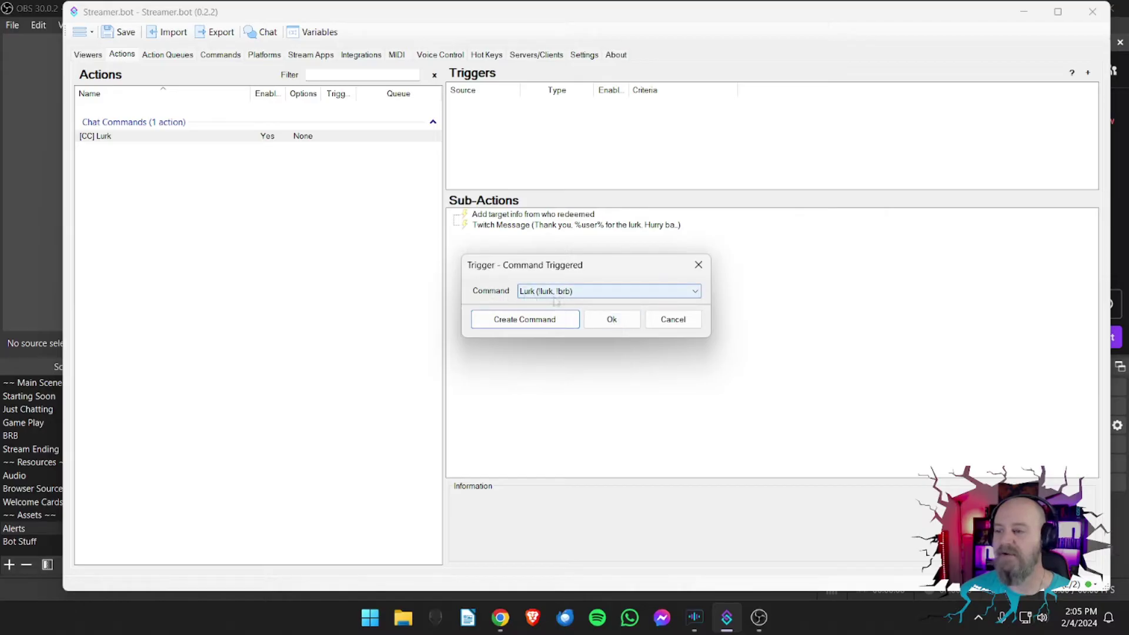
pyautogui.click(614, 323)
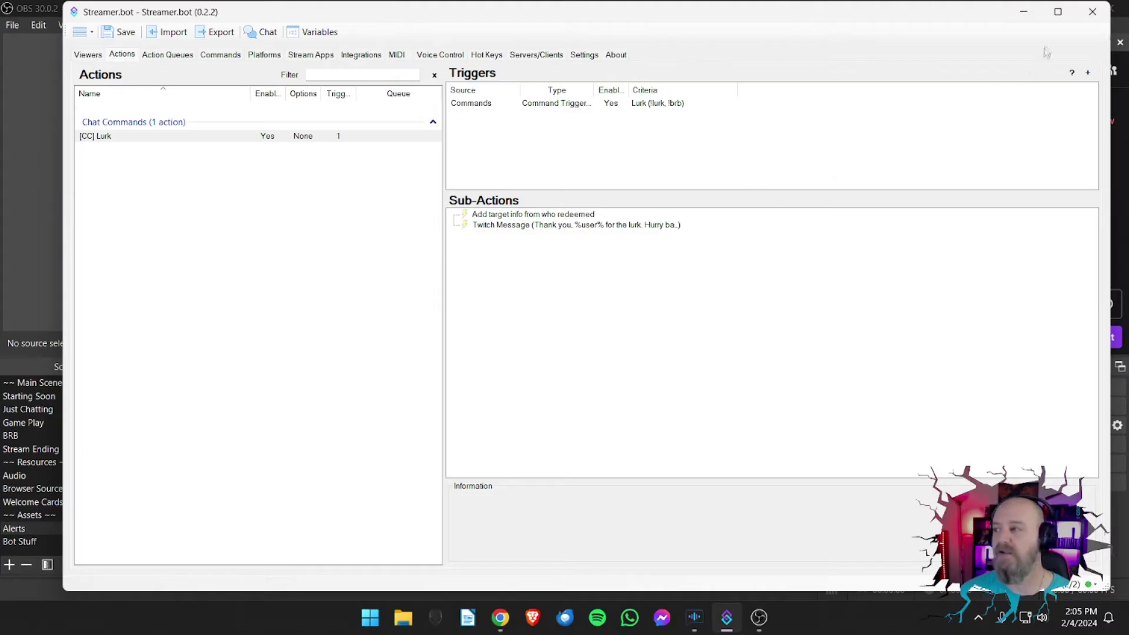
# Step: Switch to OBS, send "!lurk" in the stream chat, and check the user name in the bot's reply
pyautogui.click(1024, 12)
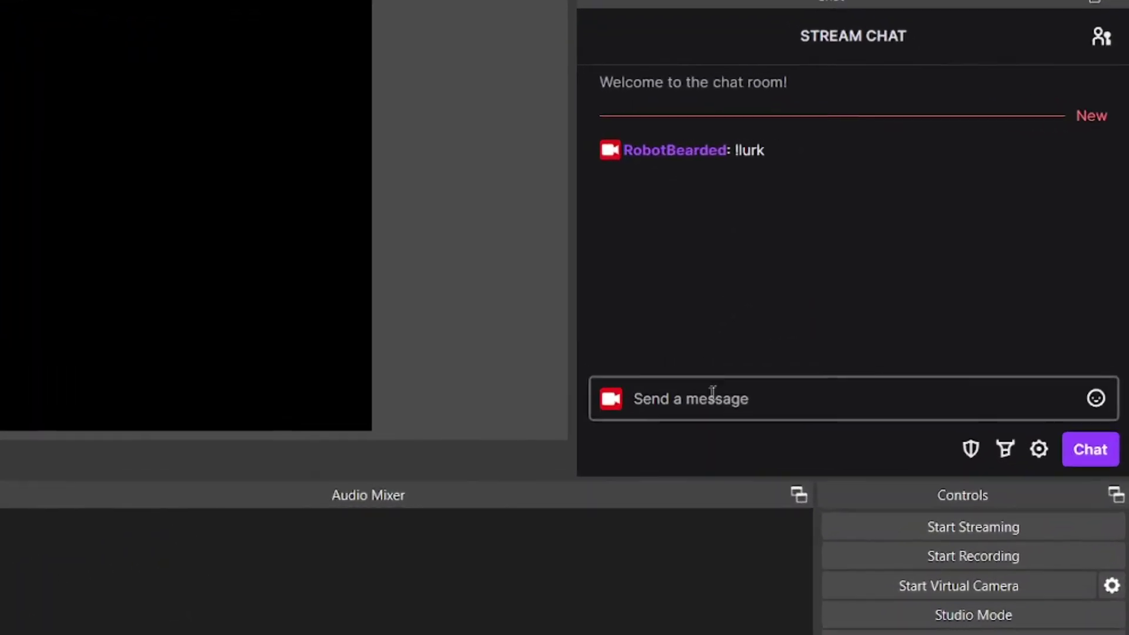
pyautogui.click(826, 325)
pyautogui.write('!lurk')
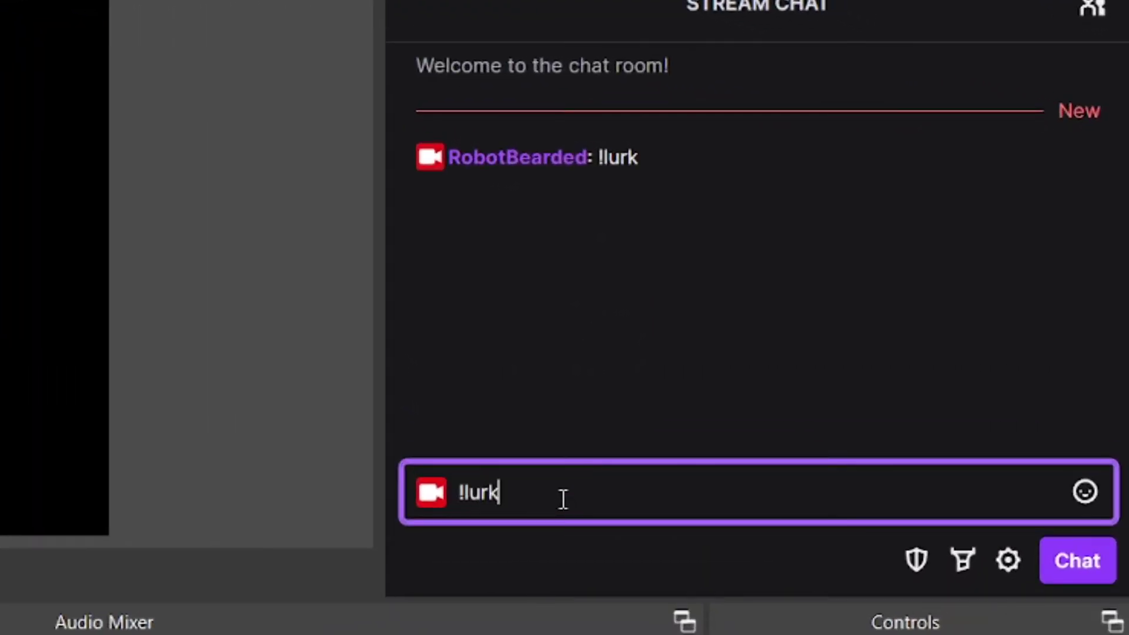
pyautogui.press('Return')
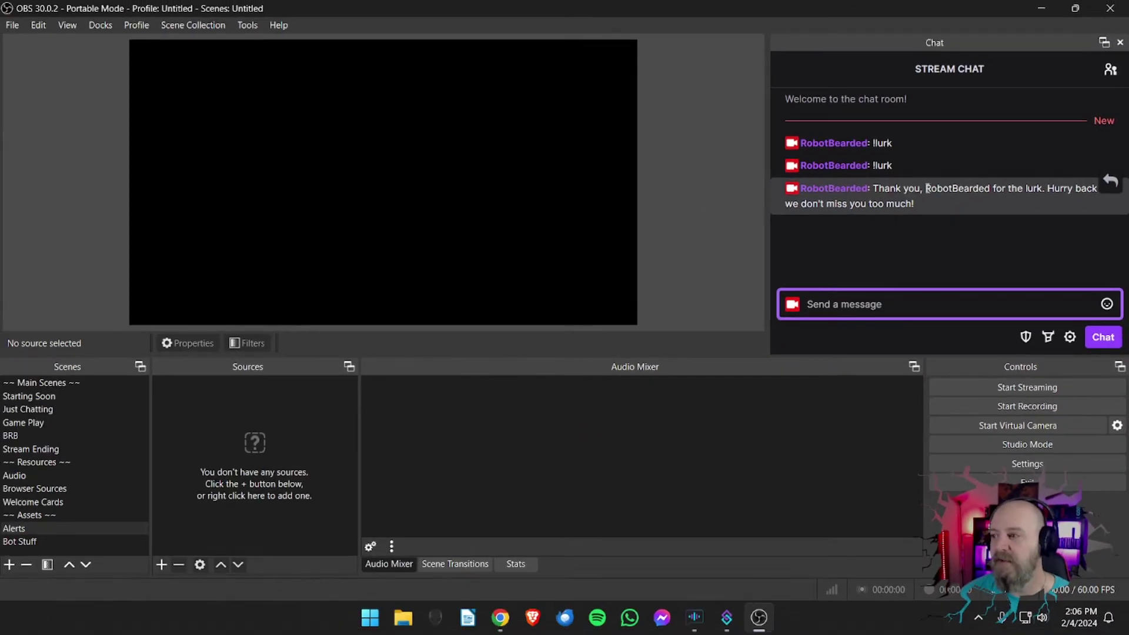
pyautogui.moveTo(927, 188); pyautogui.dragTo(993, 189)
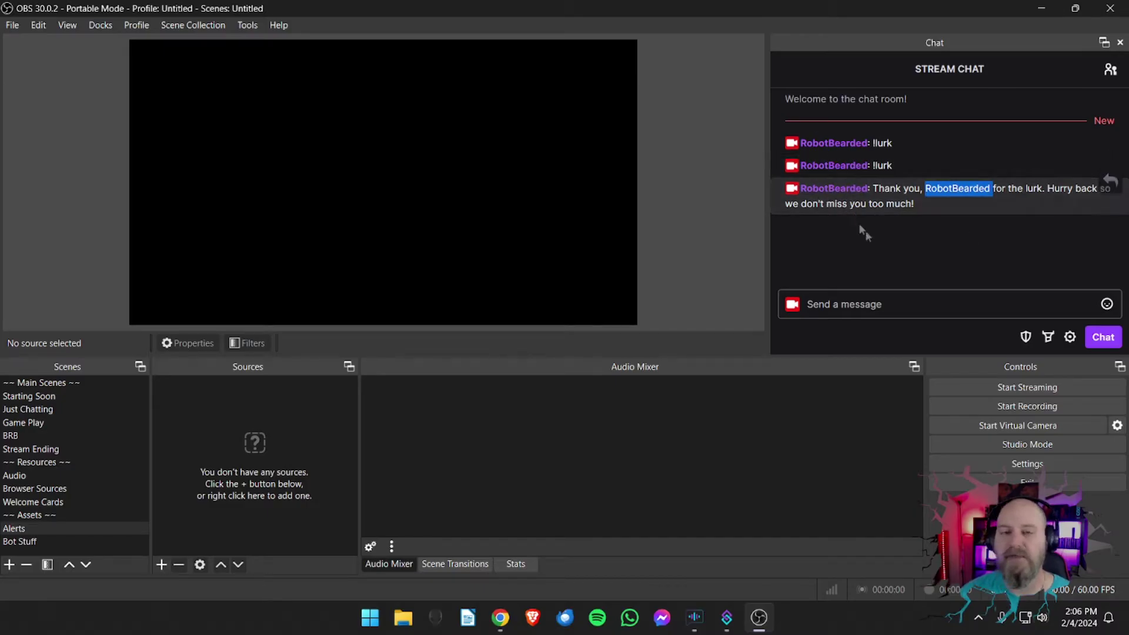
pyautogui.click(876, 242)
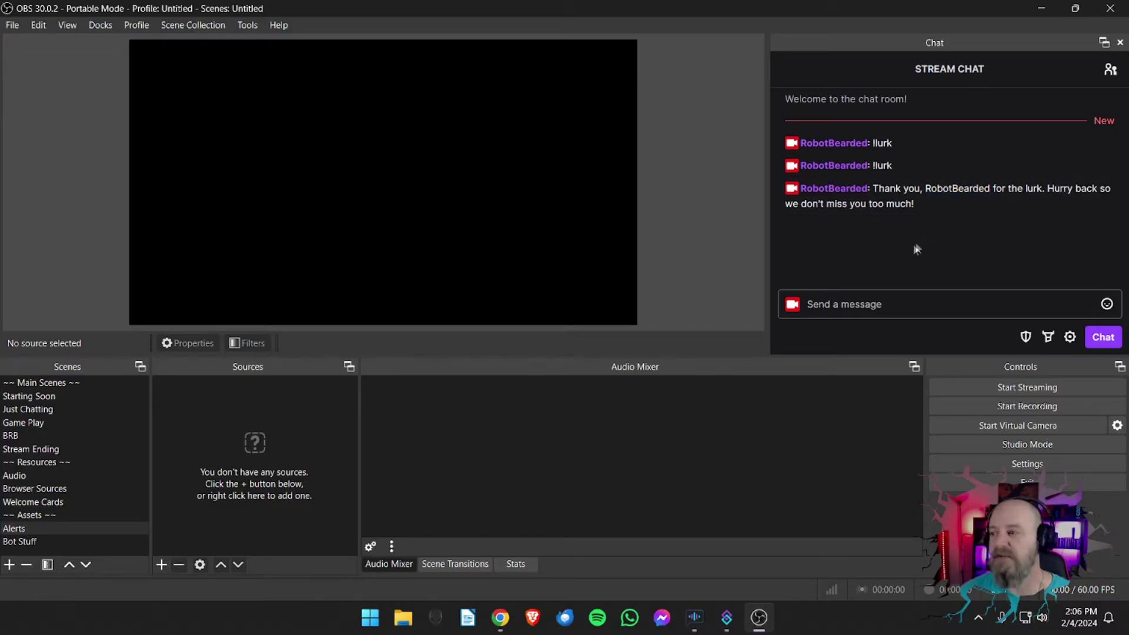
# Step: Switch to the Twitch pop-out chat in Chrome and send "!brb" from the second account as a test
pyautogui.click(500, 617)
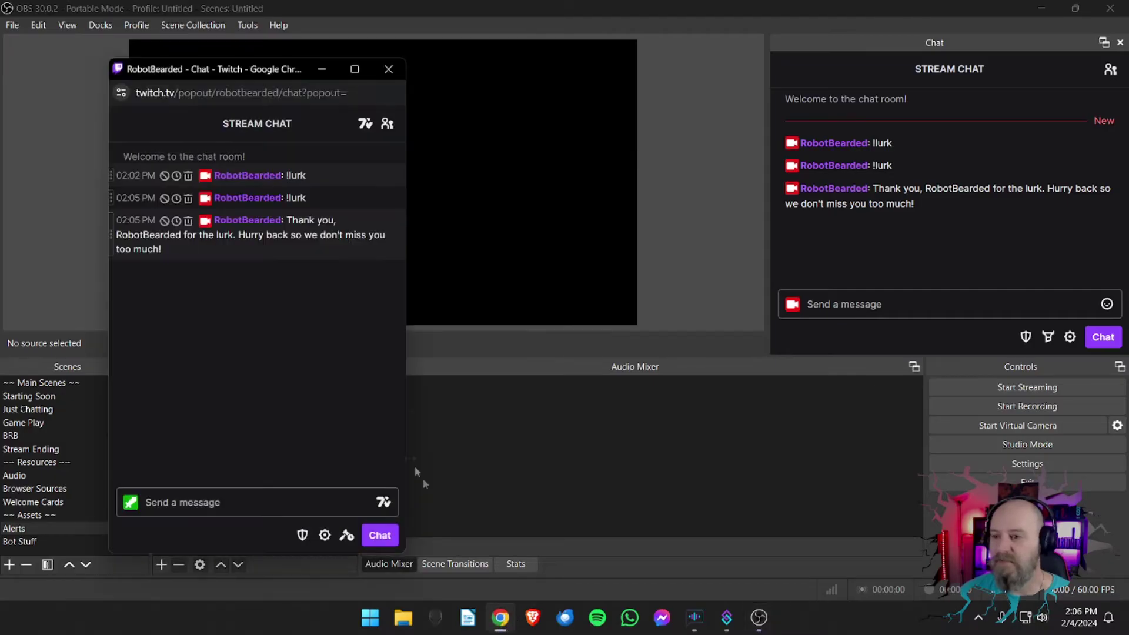
pyautogui.moveTo(244, 75); pyautogui.dragTo(244, 64)
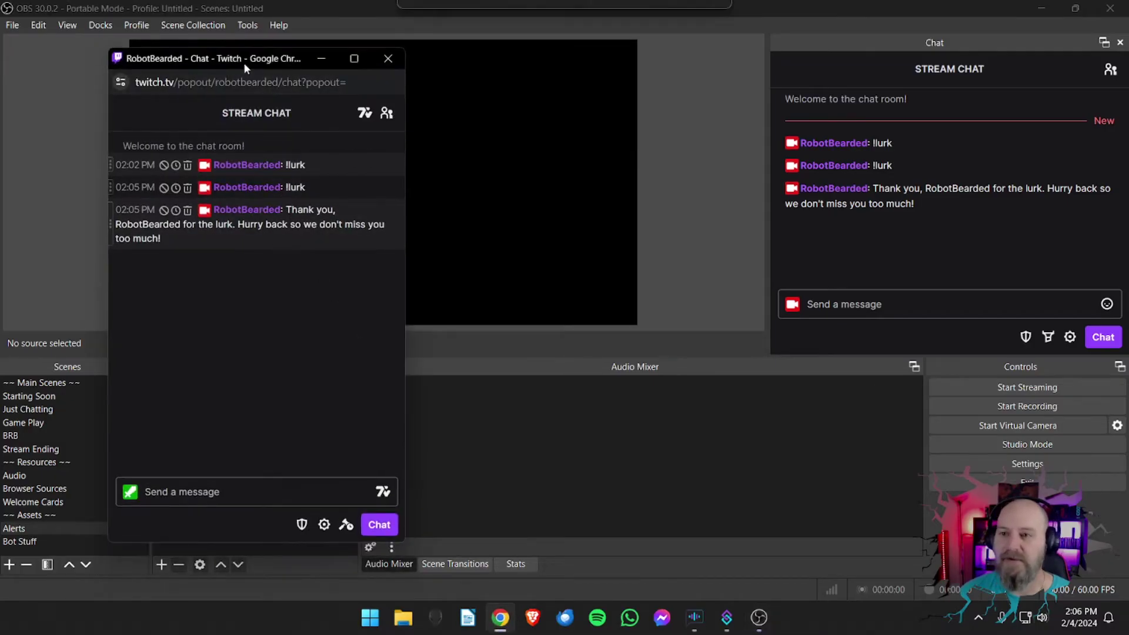
pyautogui.click(237, 495)
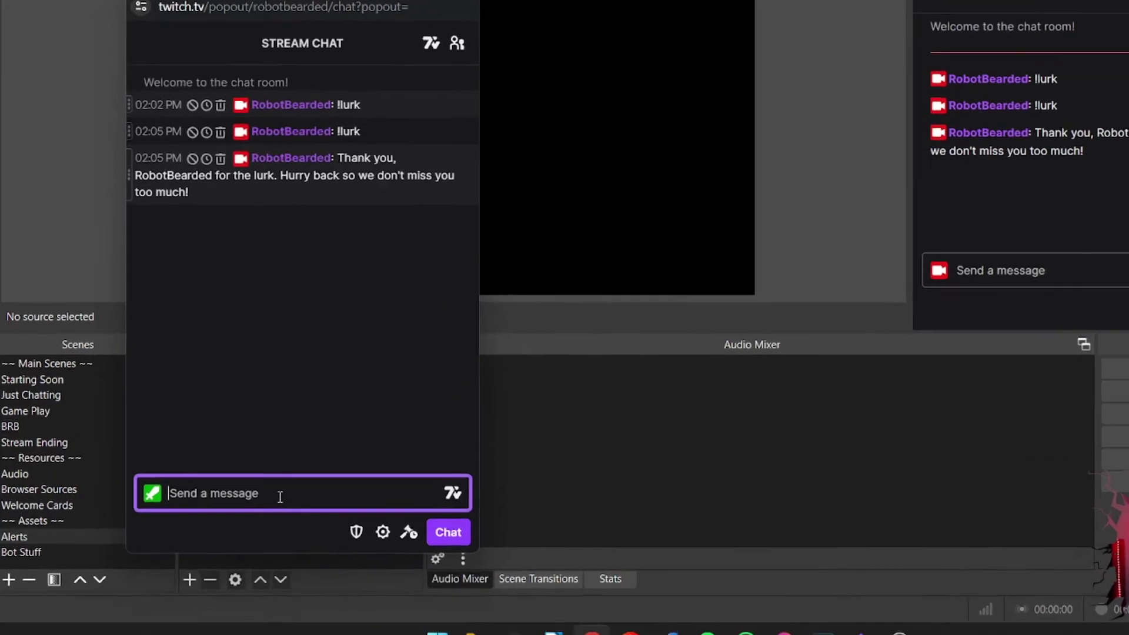
pyautogui.write('!l')
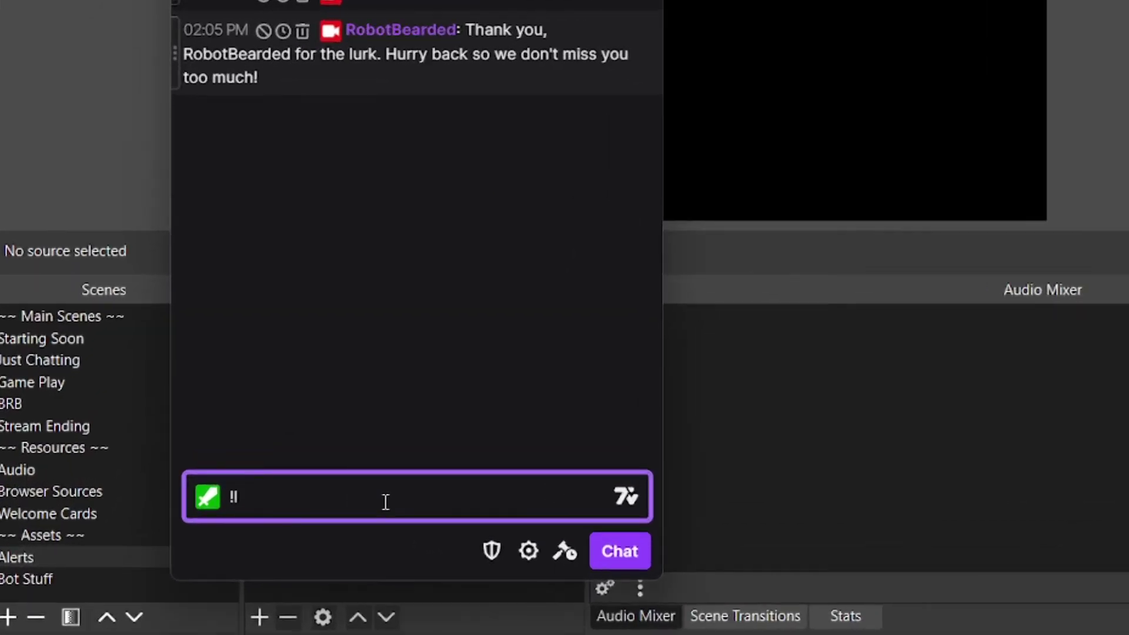
pyautogui.write('brb')
pyautogui.press('Return')
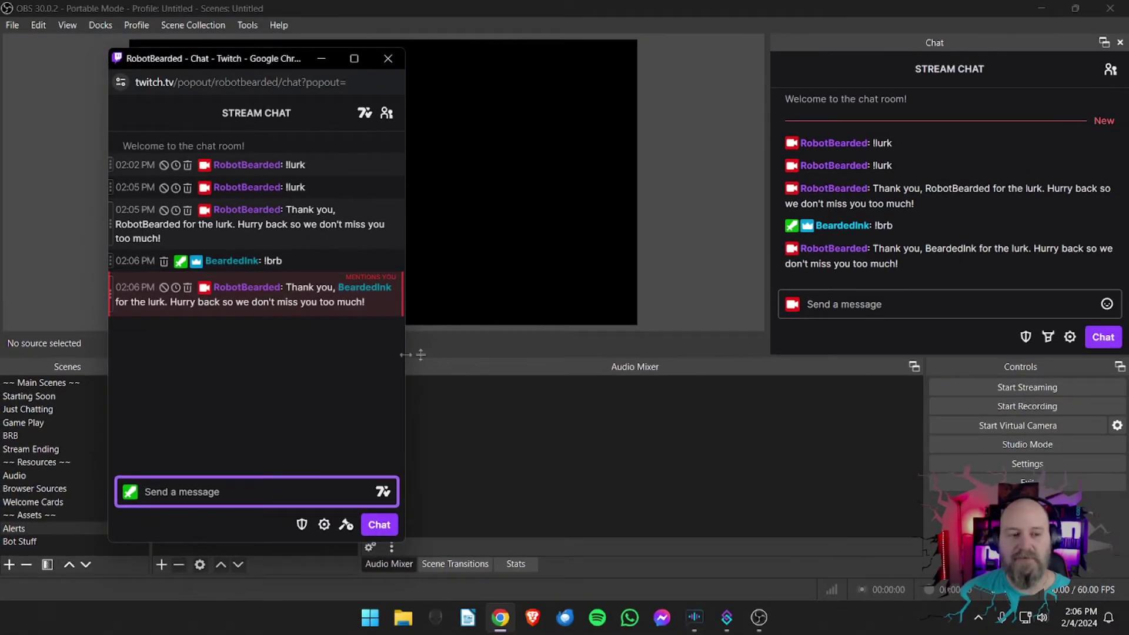
pyautogui.moveTo(369, 310)
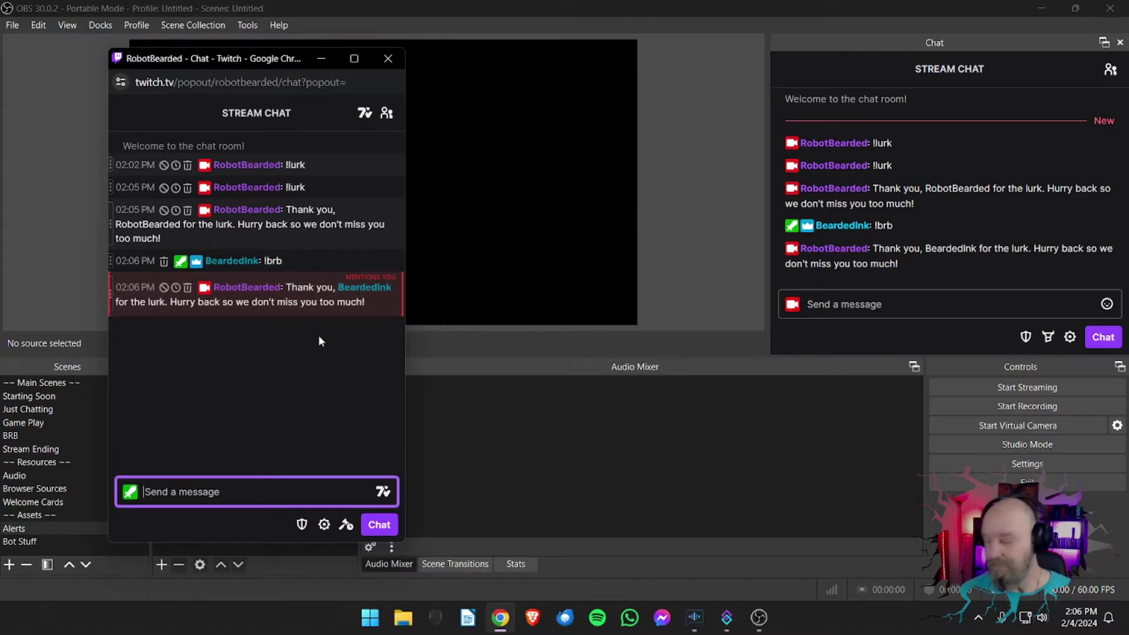
# Step: Minimise the Twitch chat pop-out, switch to Streamer.bot and review the [CC] Lurk action's trigger and sub-actions
pyautogui.click(323, 57)
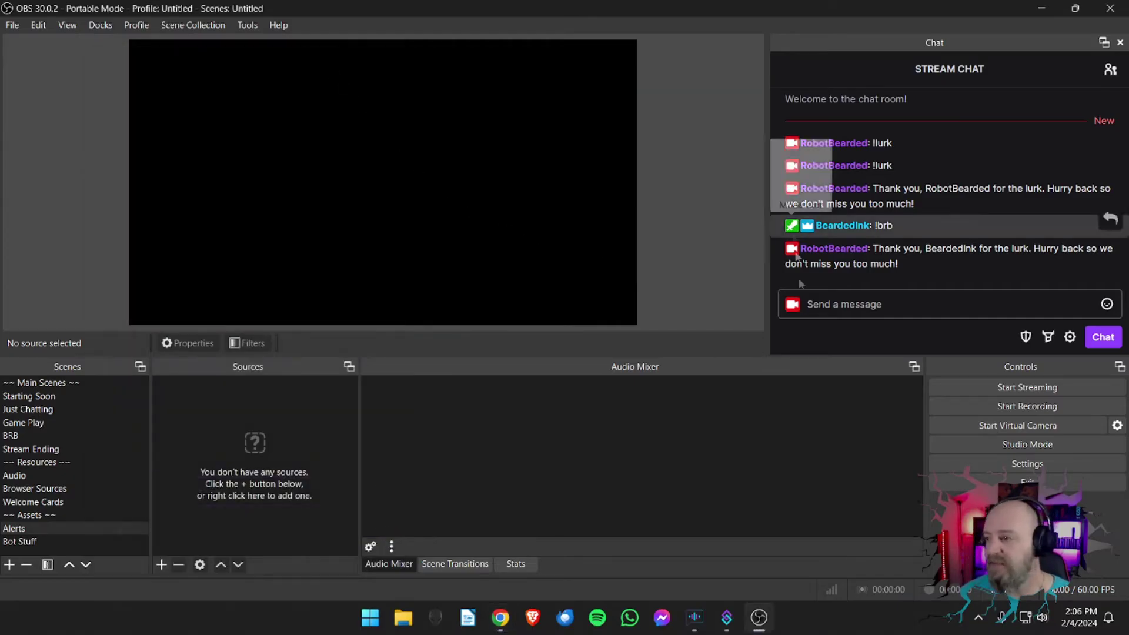
pyautogui.click(726, 617)
pyautogui.click(119, 293)
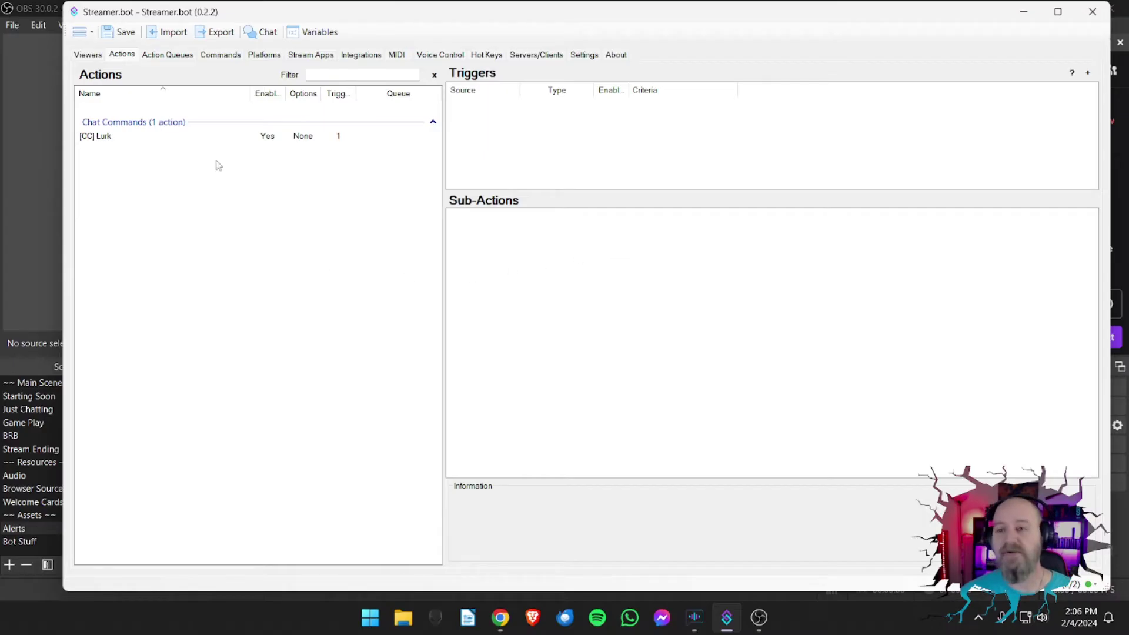
pyautogui.click(192, 137)
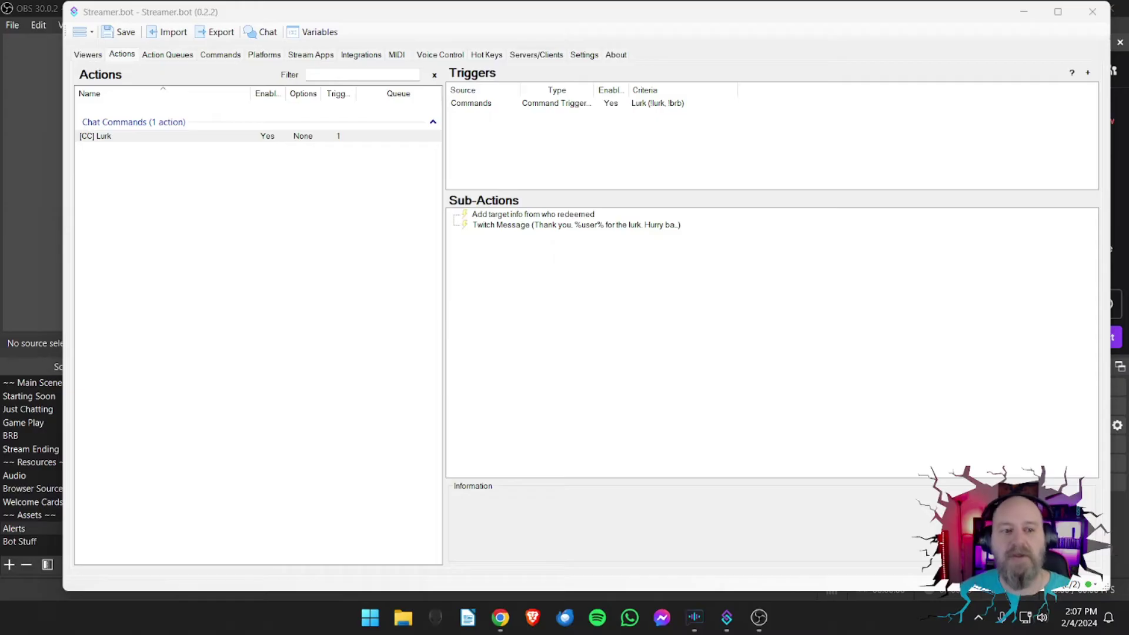
# Step: Add a new action named Cute Percent to the Chat Commands group
pyautogui.click(167, 213)
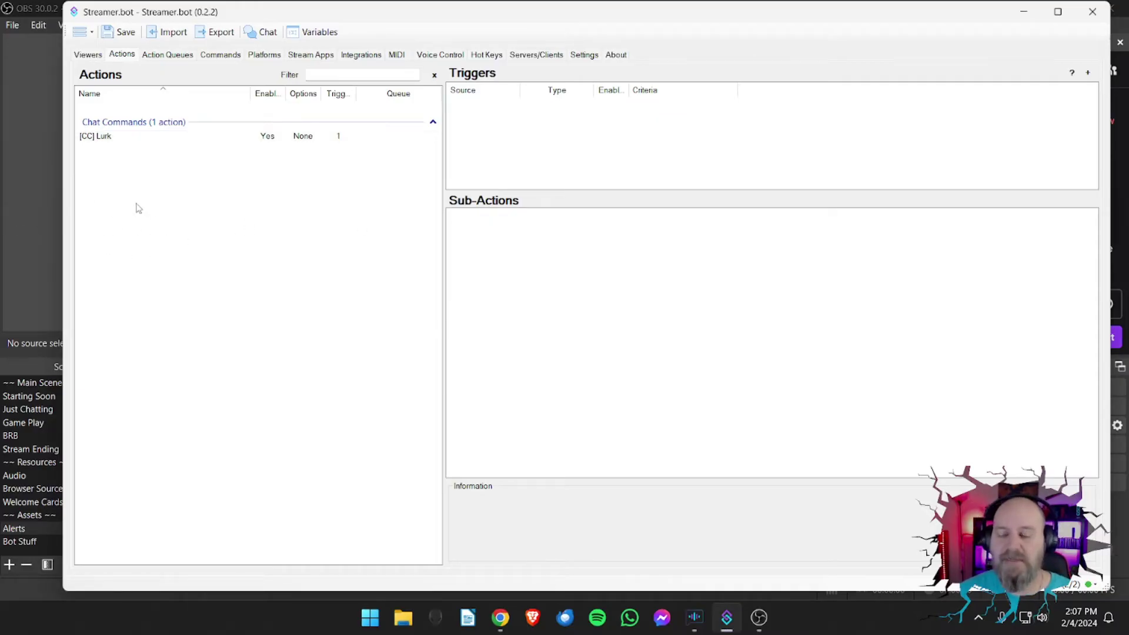
pyautogui.rightClick(142, 205)
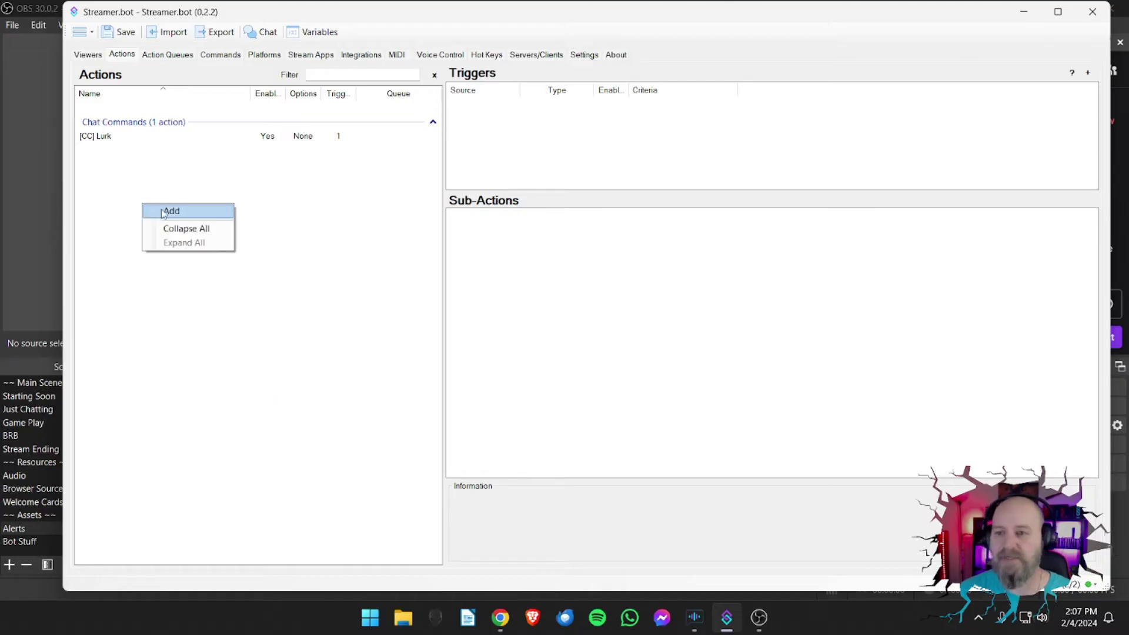
pyautogui.click(164, 214)
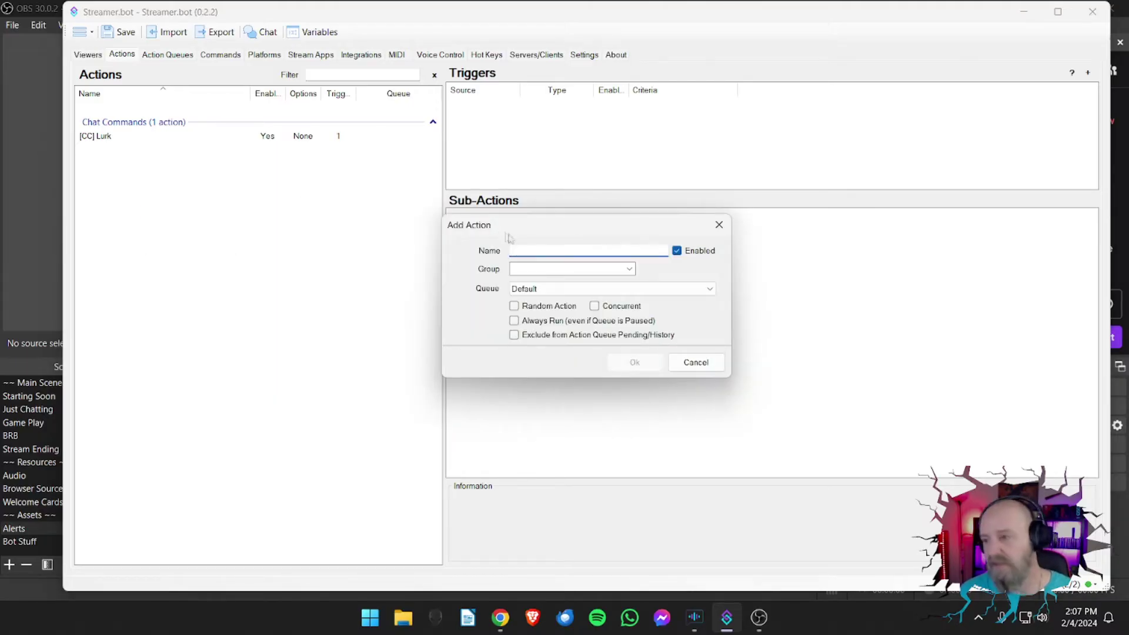
pyautogui.write('Cute Percetn')
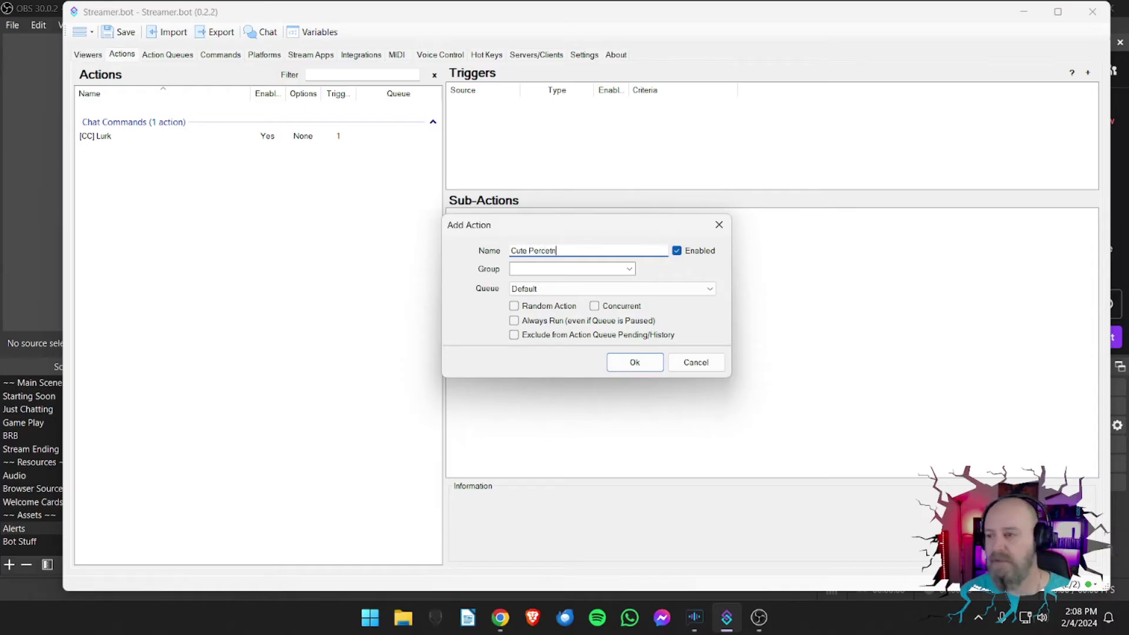
pyautogui.press('BackSpace')
pyautogui.press('BackSpace')
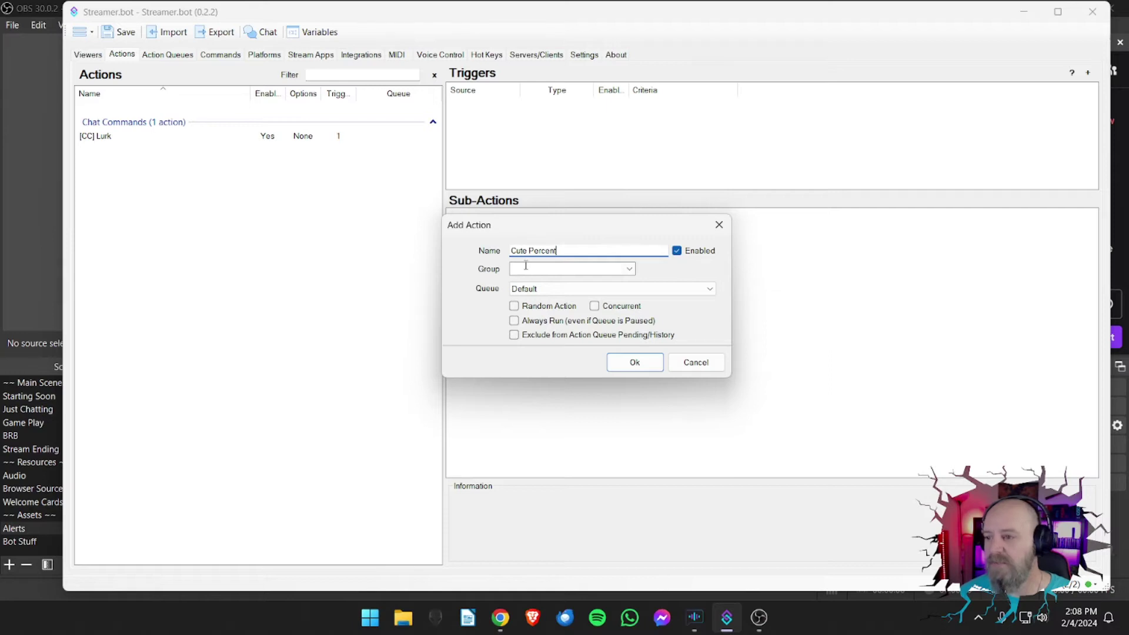
pyautogui.click(629, 269)
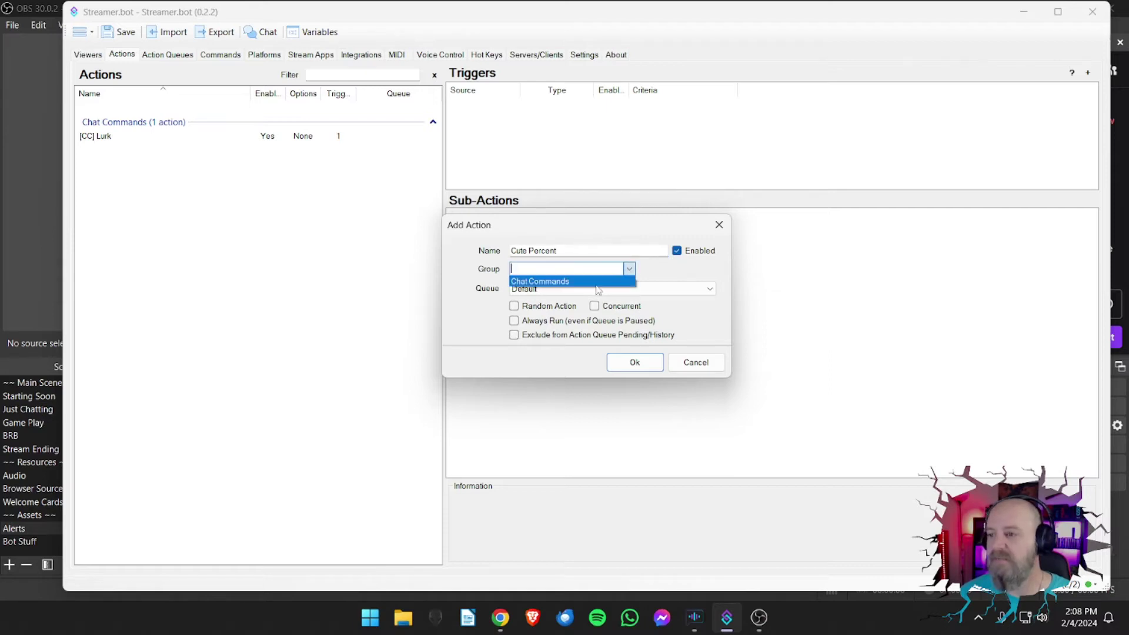
pyautogui.click(563, 282)
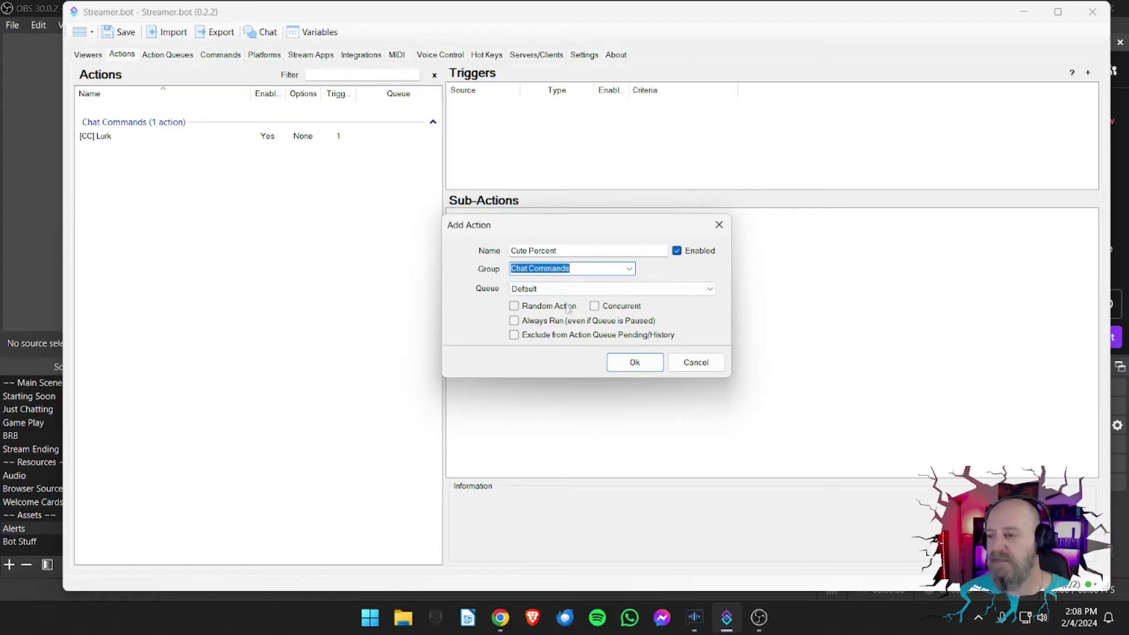
pyautogui.click(642, 365)
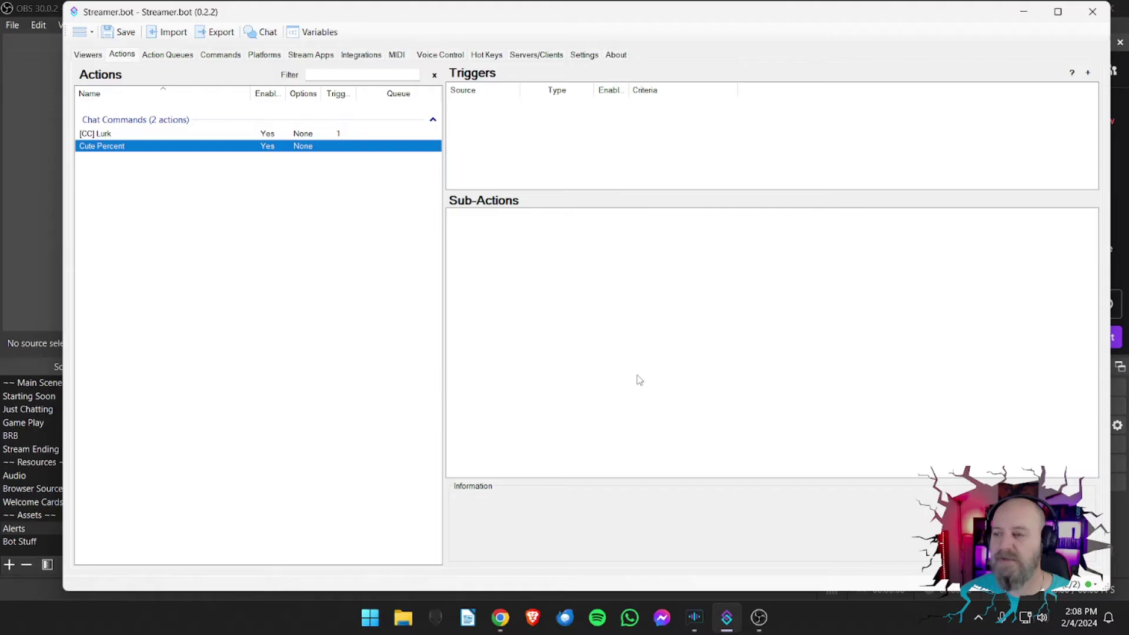
# Step: Add a Twitch Get User Info for Target sub-action to Cute Percent with User as the source type
pyautogui.rightClick(510, 237)
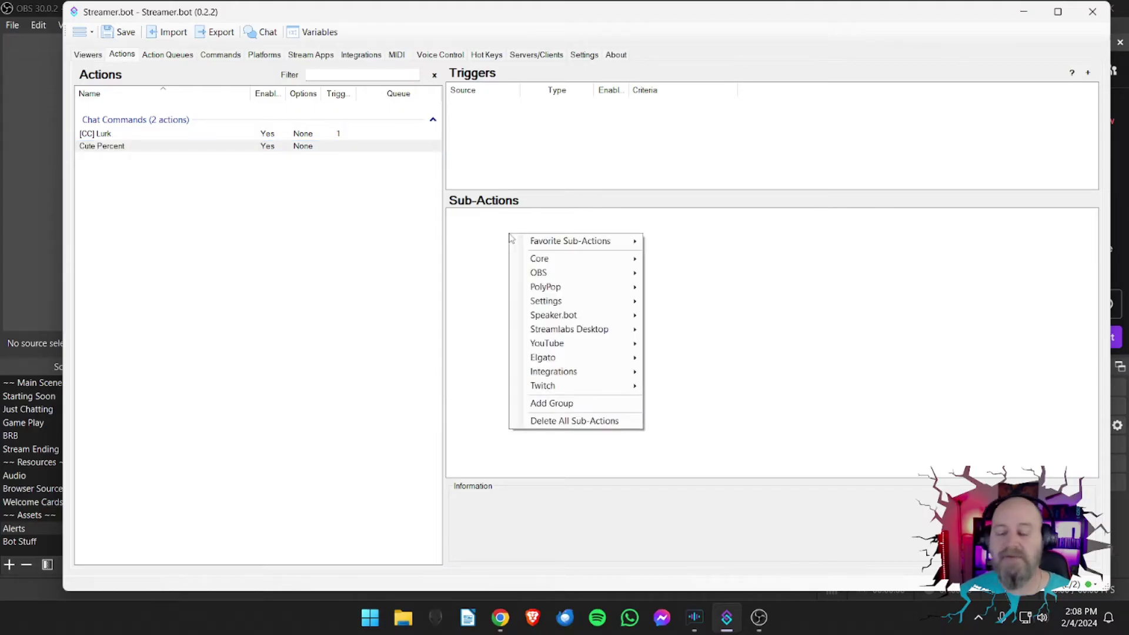
pyautogui.moveTo(580, 242)
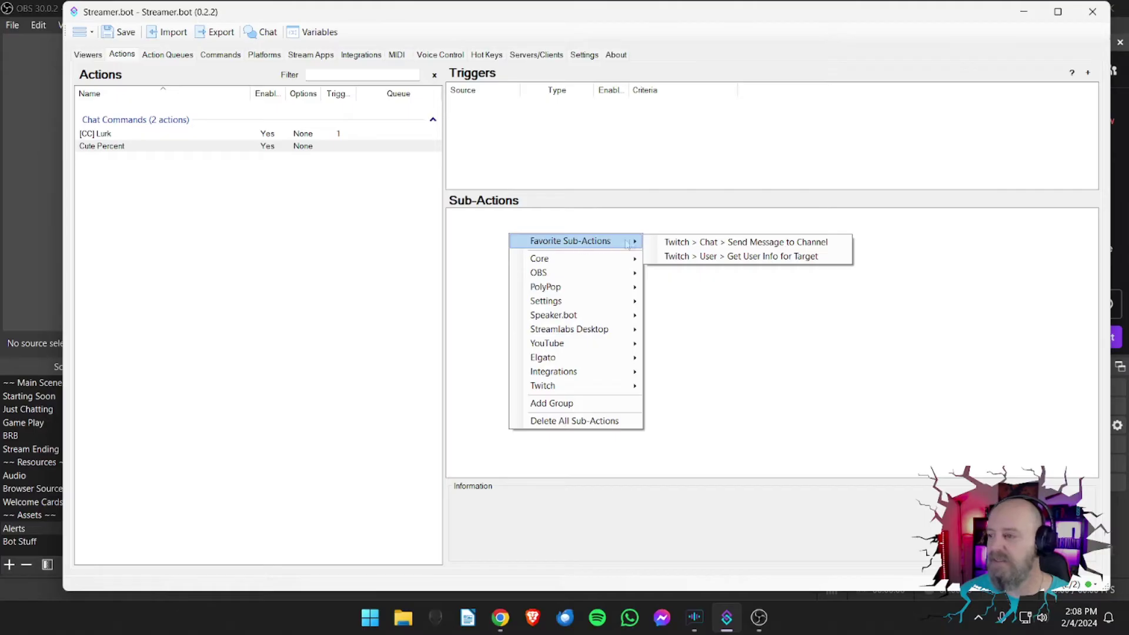
pyautogui.click(712, 258)
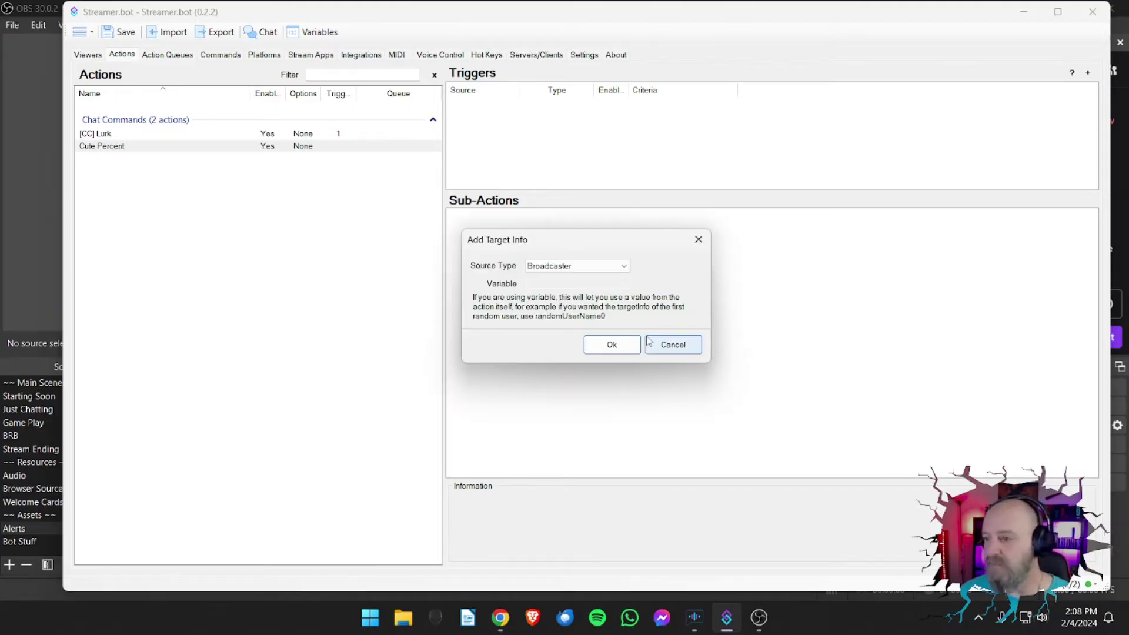
pyautogui.click(614, 270)
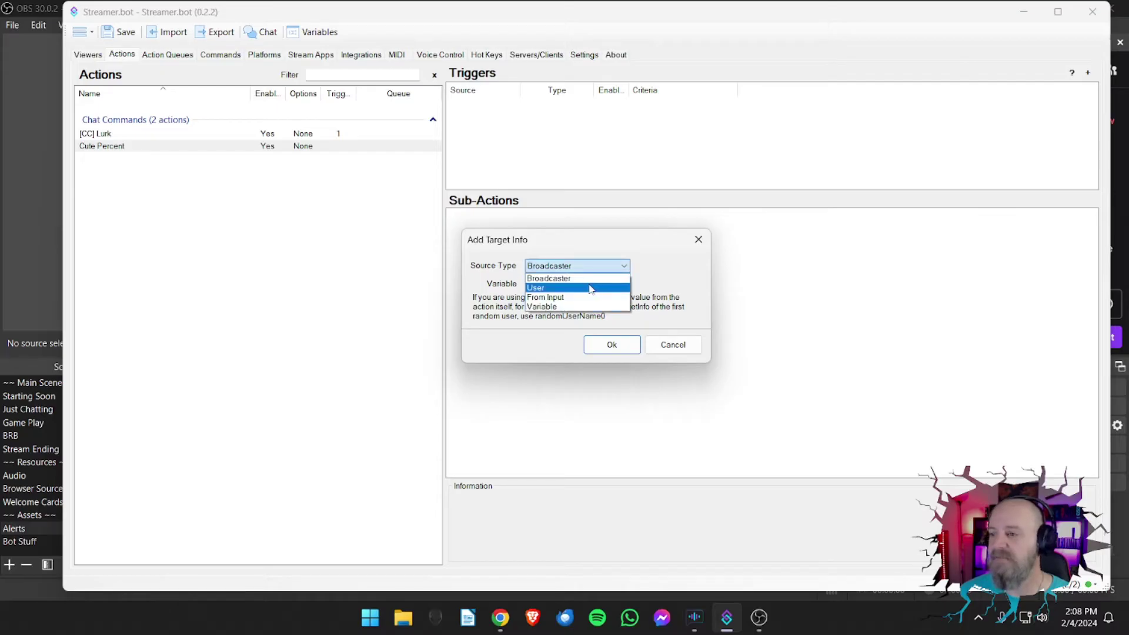
pyautogui.click(593, 290)
pyautogui.click(612, 346)
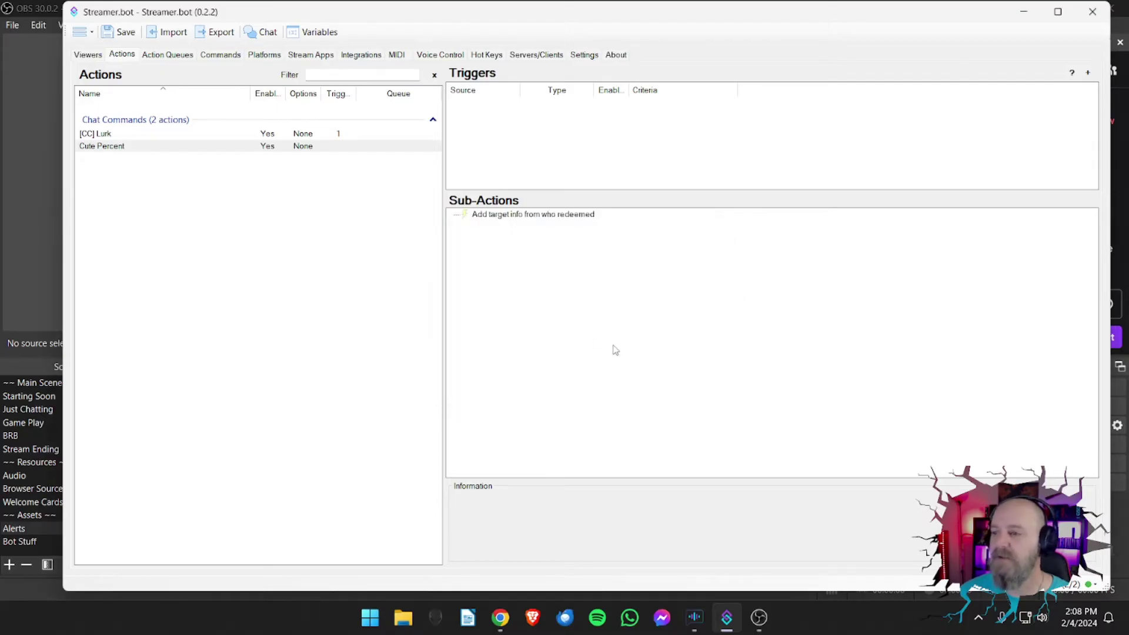
# Step: Create a Twitch Send Message to Channel sub-action for Cute Percent and draft the message "You are % cute!"
pyautogui.rightClick(496, 264)
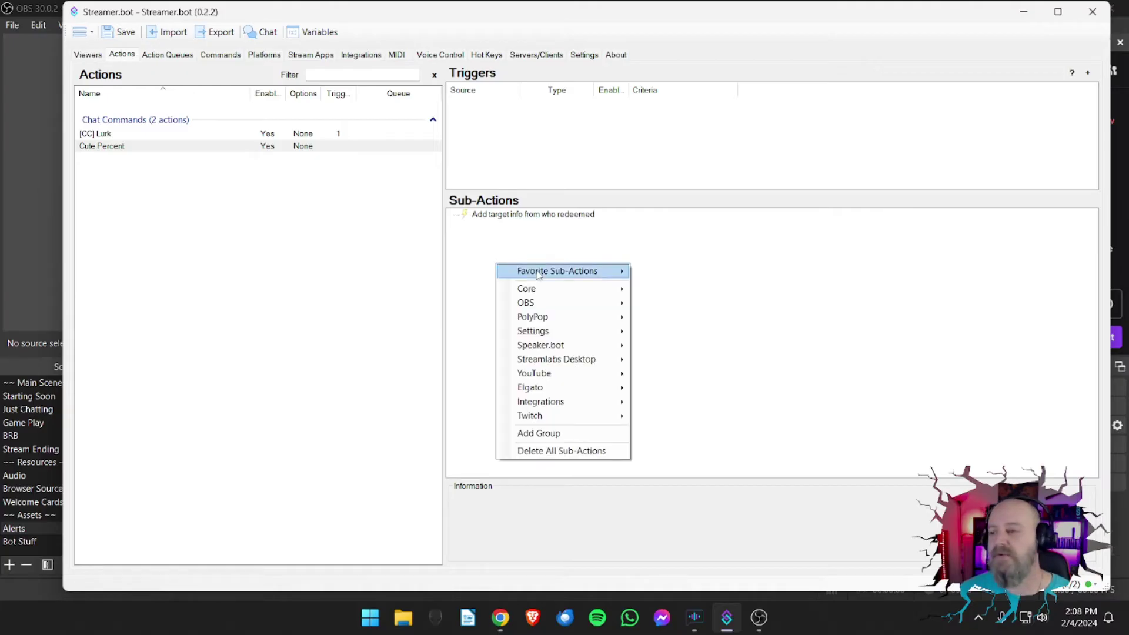
pyautogui.moveTo(594, 271)
pyautogui.click(646, 274)
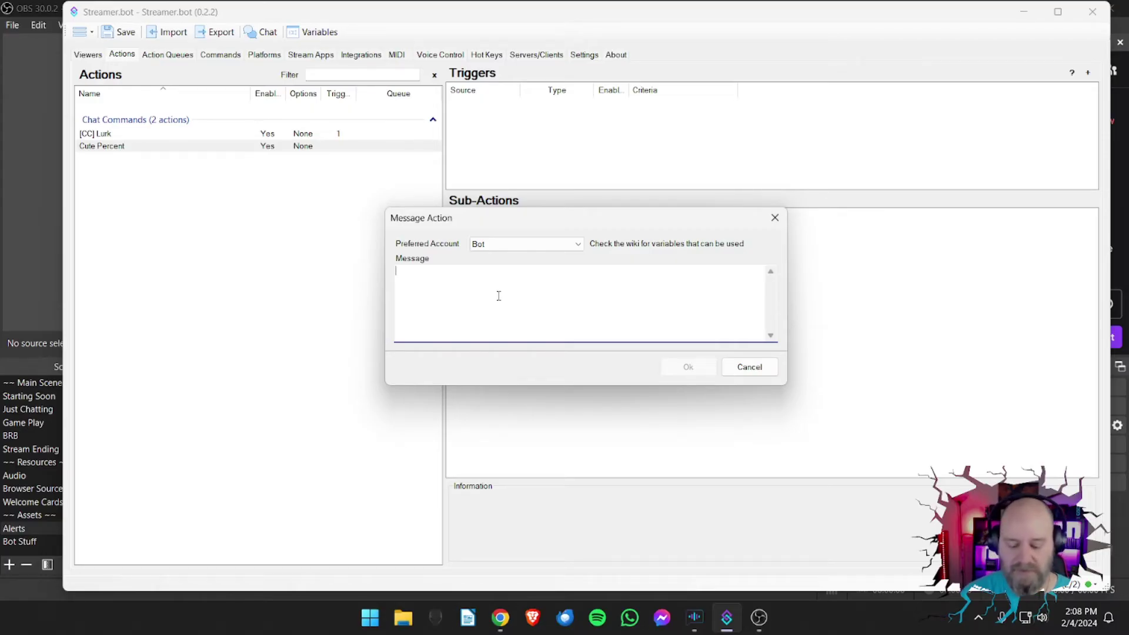
pyautogui.write('You are % cute!')
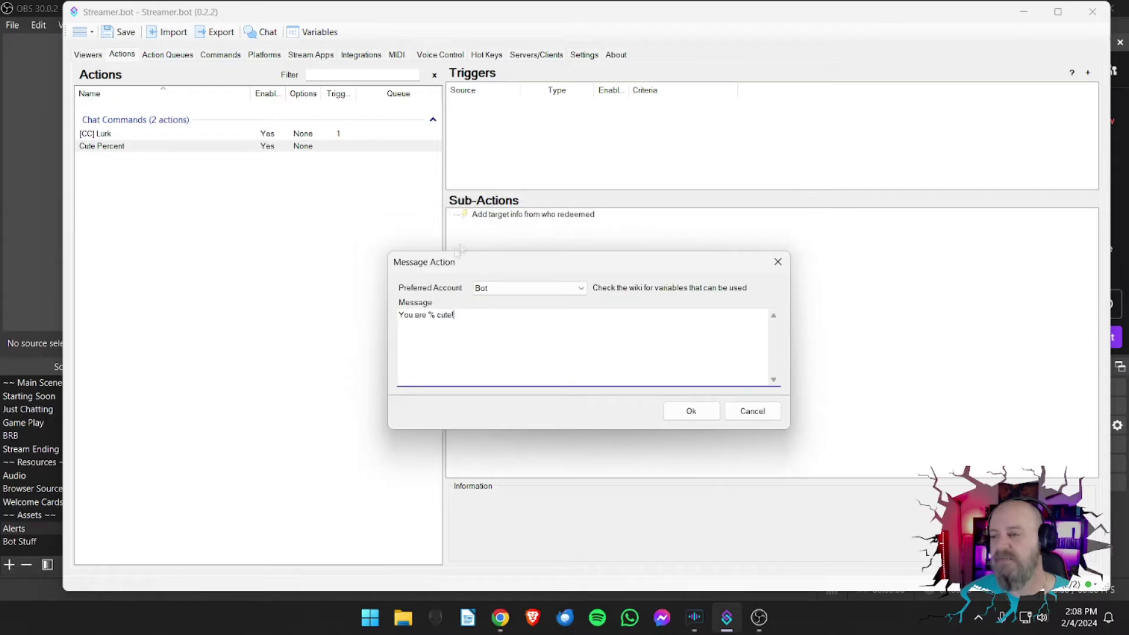
# Step: Reword the message to "Awww! %user% is % cute!" and save the sub-action
pyautogui.moveTo(413, 314); pyautogui.dragTo(399, 317)
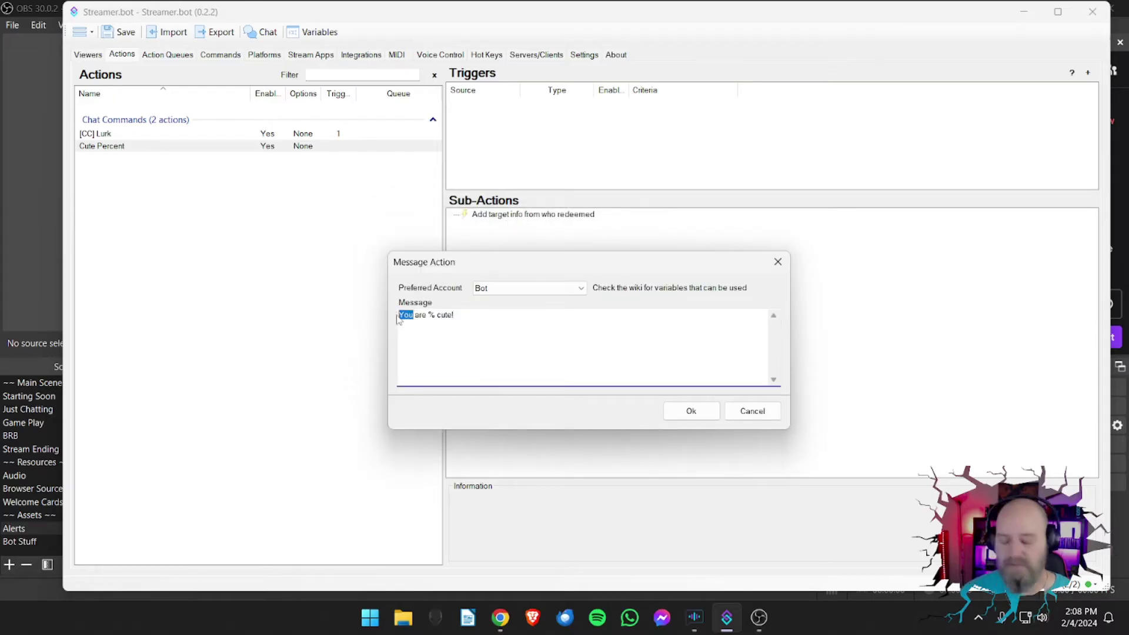
pyautogui.write('Awww!')
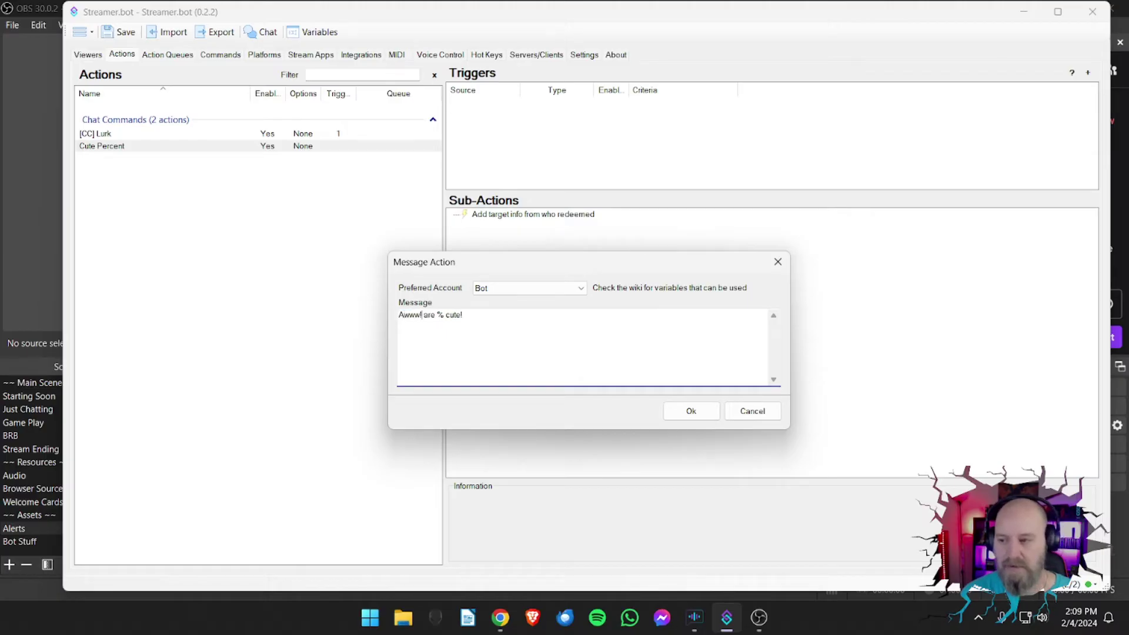
pyautogui.write(' %user')
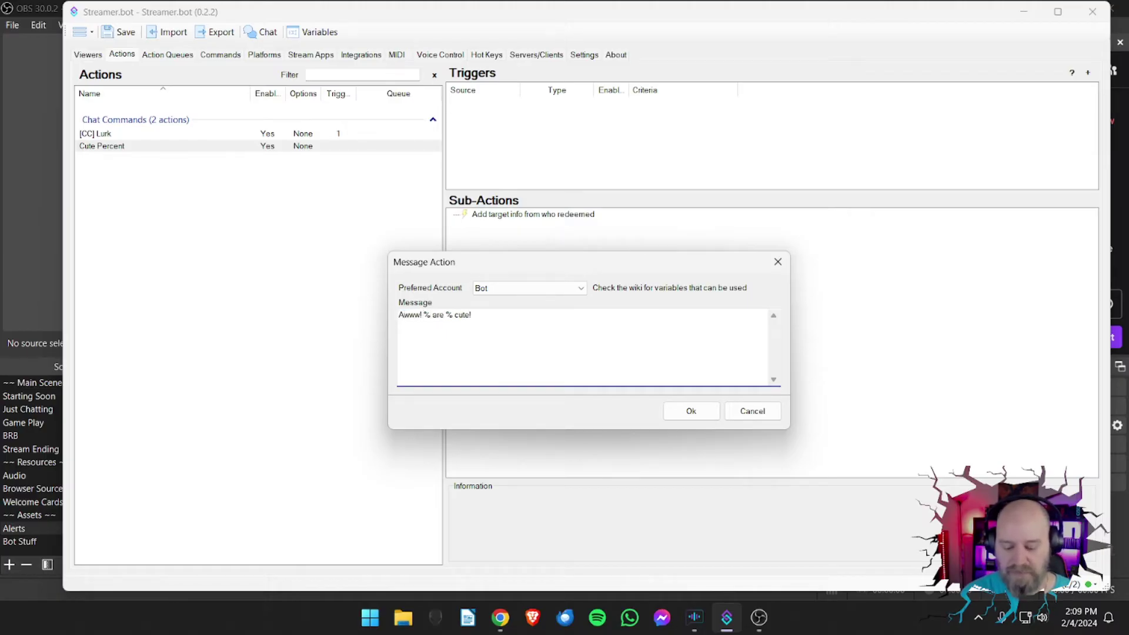
pyautogui.write('% is')
pyautogui.press('Delete')
pyautogui.press('Delete')
pyautogui.press('Delete')
pyautogui.press('Delete')
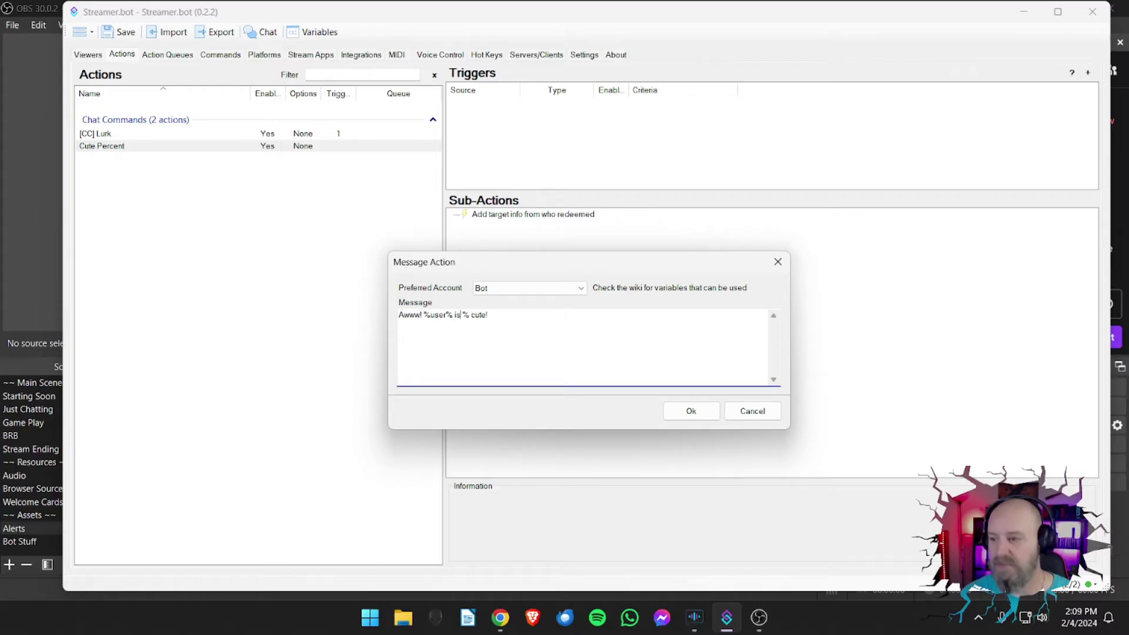
pyautogui.click(690, 410)
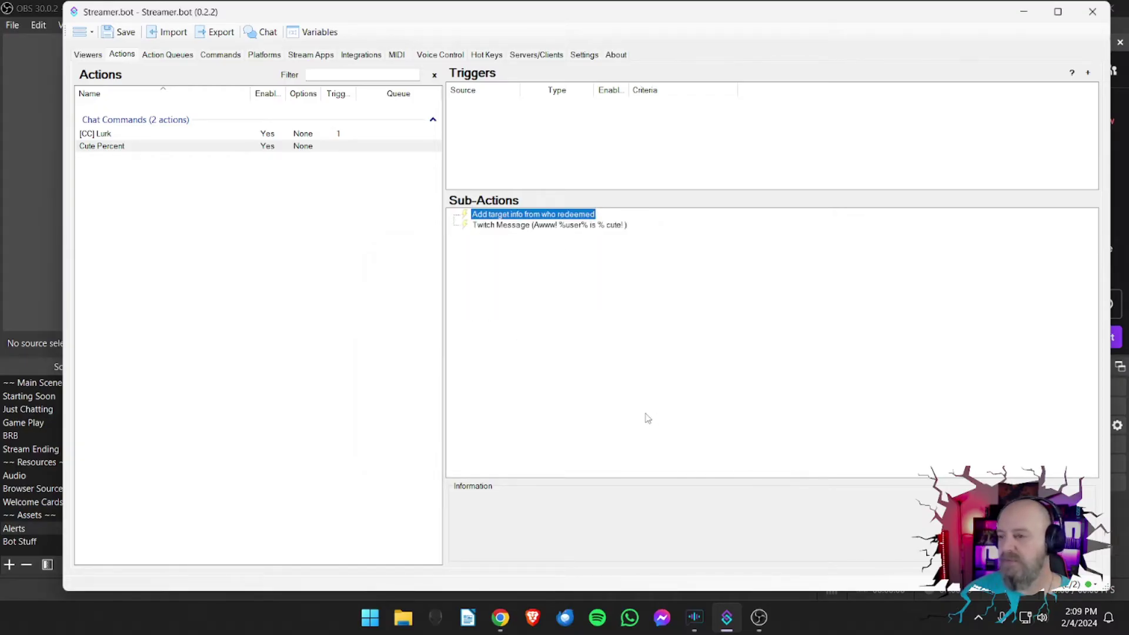
# Step: Start a Core Logic Get Random Number sub-action for Cute Percent with the Between type
pyautogui.click(572, 339)
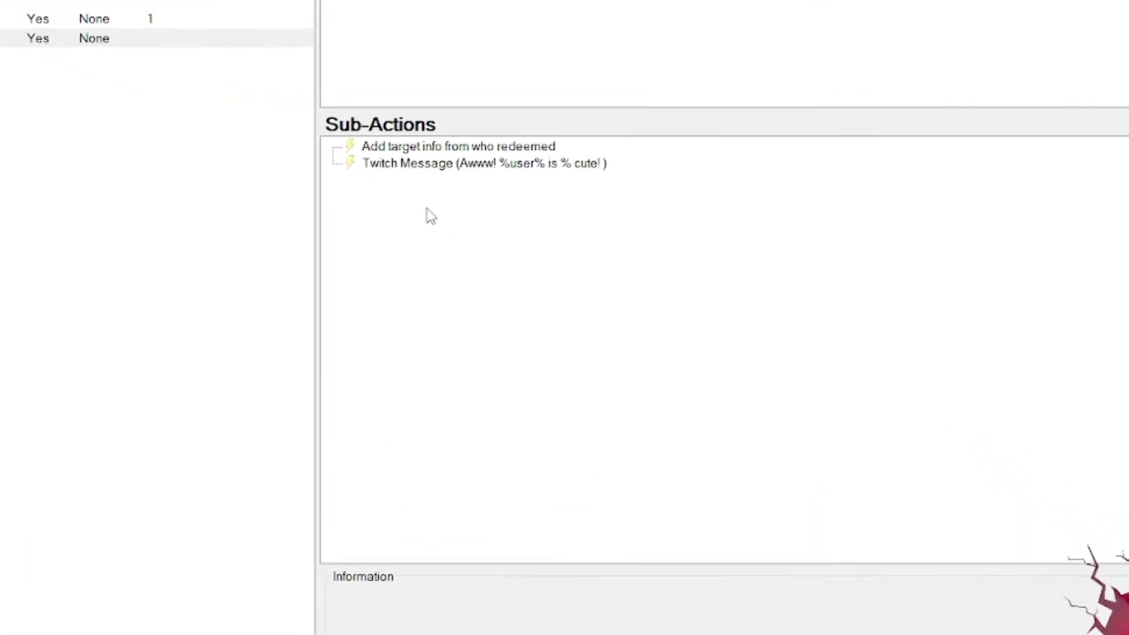
pyautogui.rightClick(430, 198)
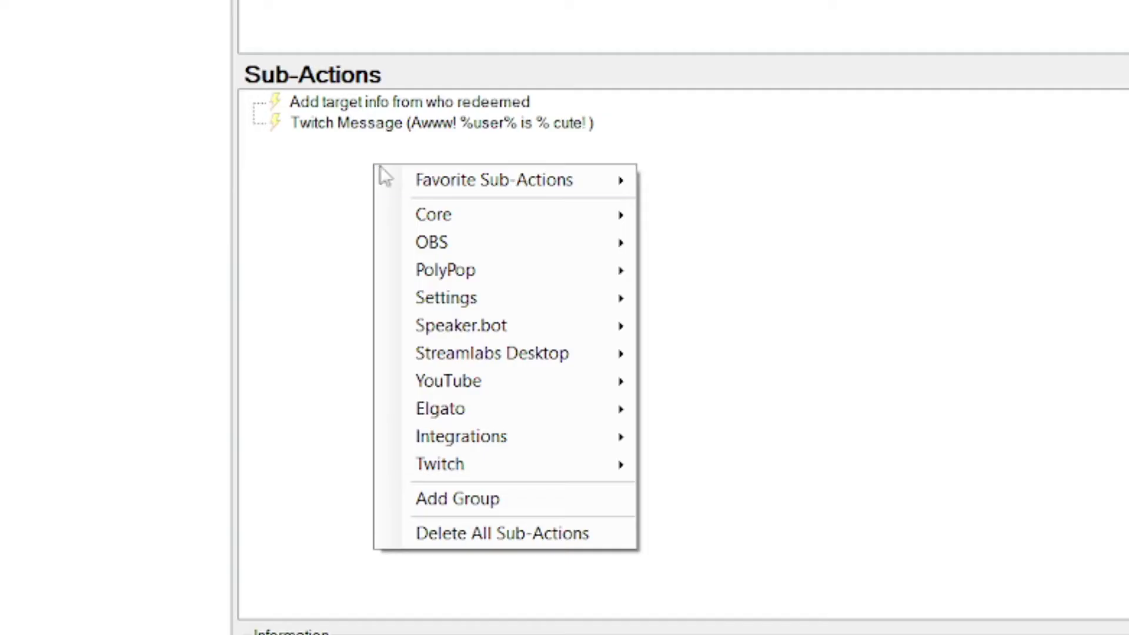
pyautogui.moveTo(405, 218)
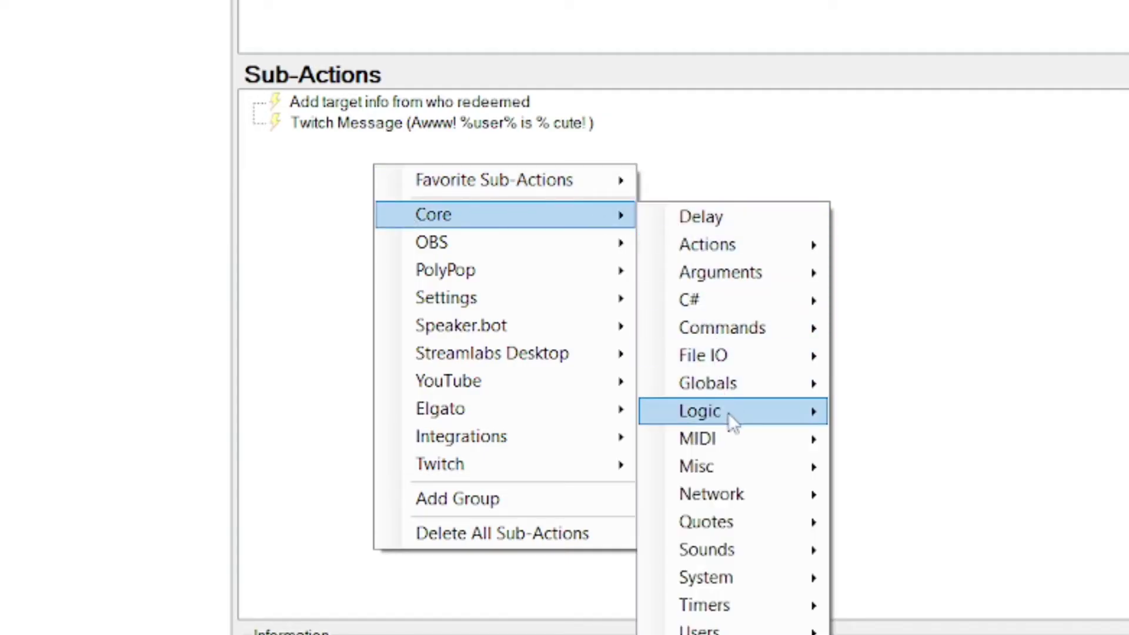
pyautogui.moveTo(729, 417)
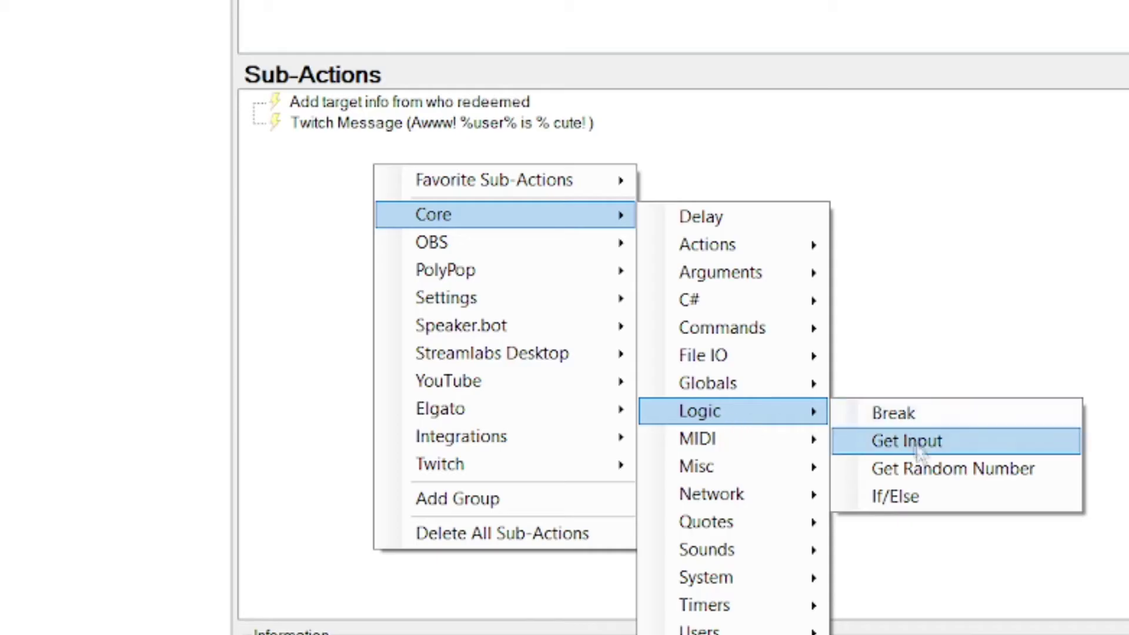
pyautogui.click(994, 470)
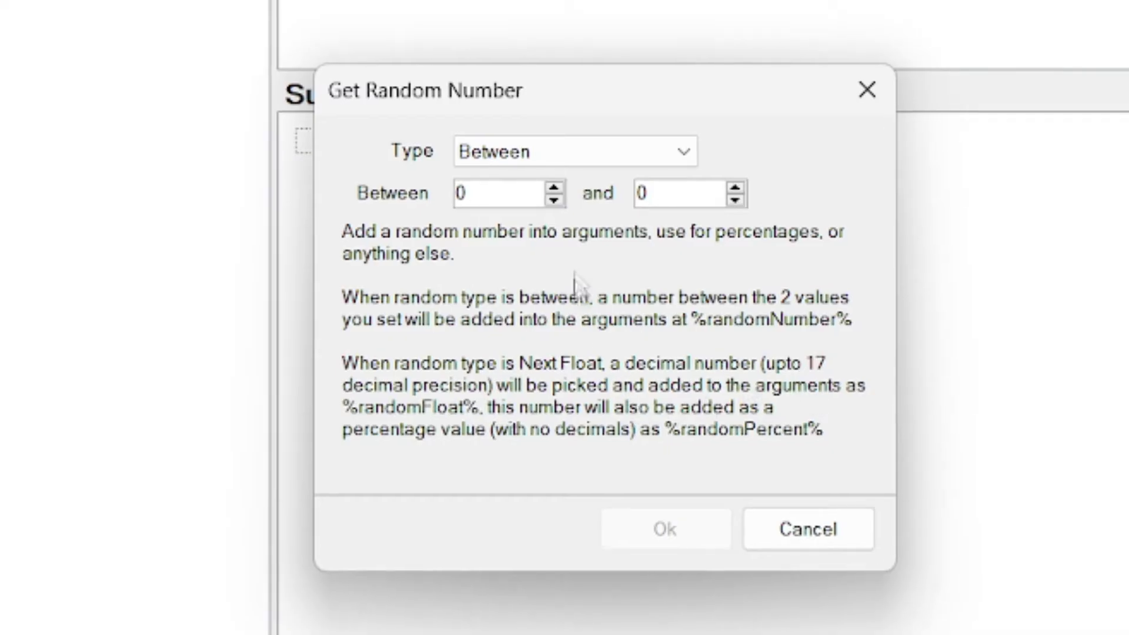
pyautogui.click(609, 156)
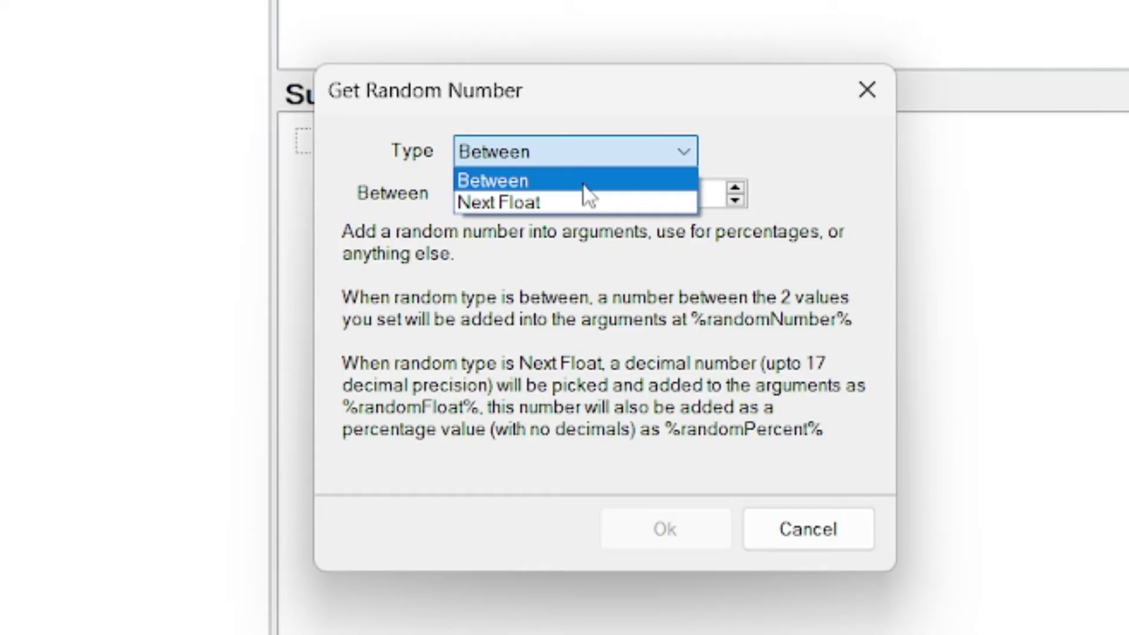
pyautogui.click(585, 183)
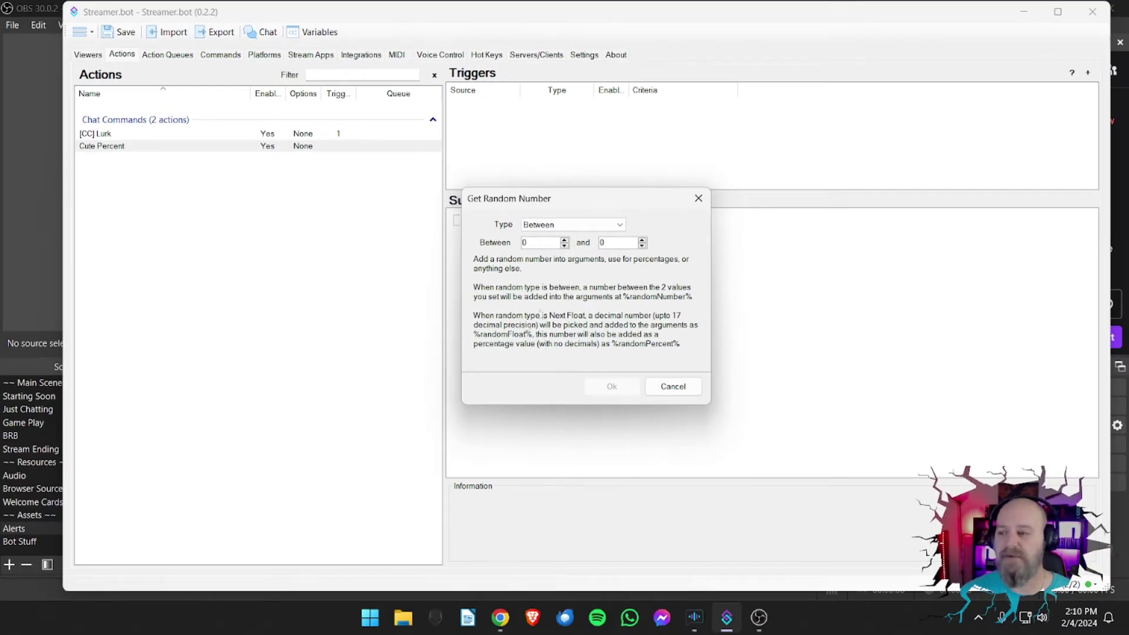
# Step: Try the Next Float type for the random number, and return it to Between
pyautogui.click(575, 228)
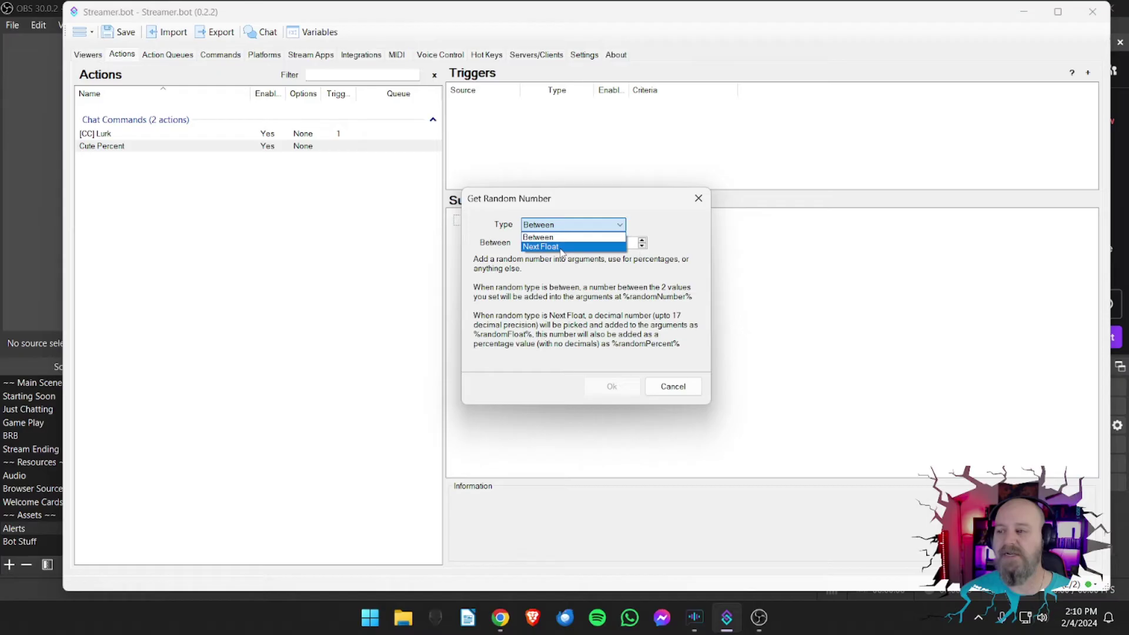
pyautogui.click(562, 247)
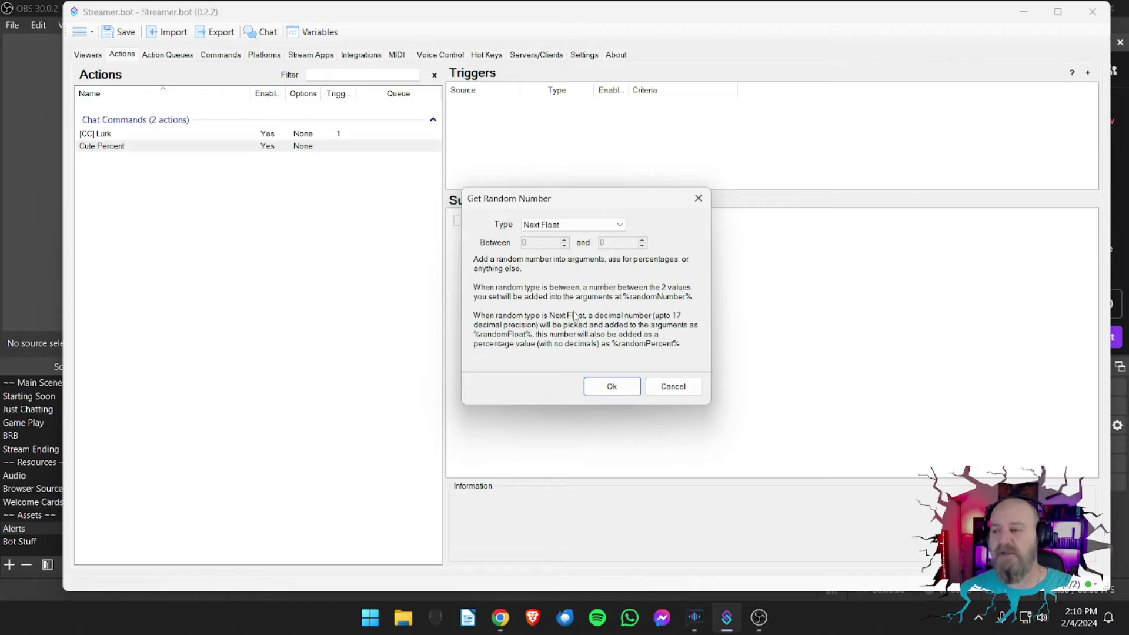
pyautogui.click(576, 226)
pyautogui.click(575, 240)
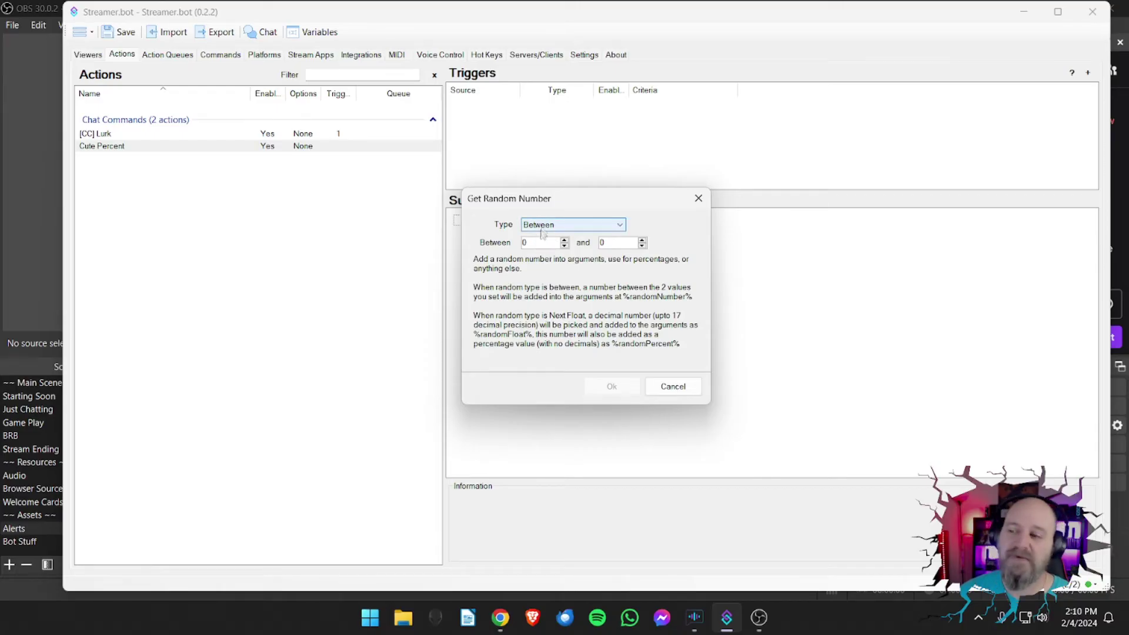
# Step: Set the random number range between 0 and 100, save it, and place the sub-action above the Twitch message
pyautogui.moveTo(534, 243); pyautogui.dragTo(513, 242)
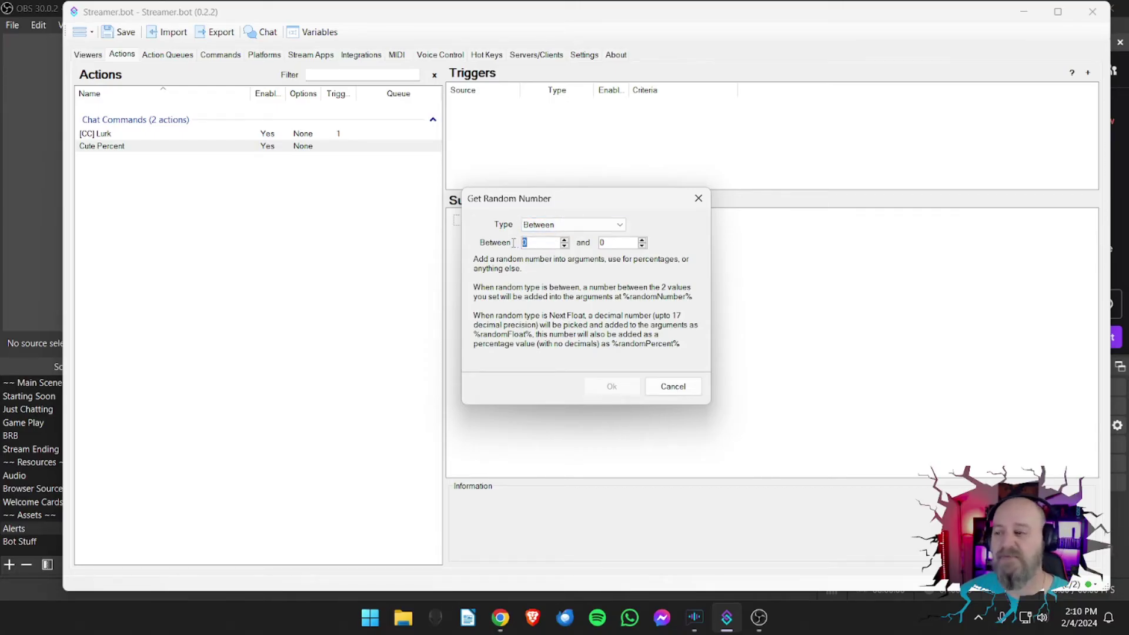
pyautogui.moveTo(613, 242); pyautogui.dragTo(585, 243)
pyautogui.write('100')
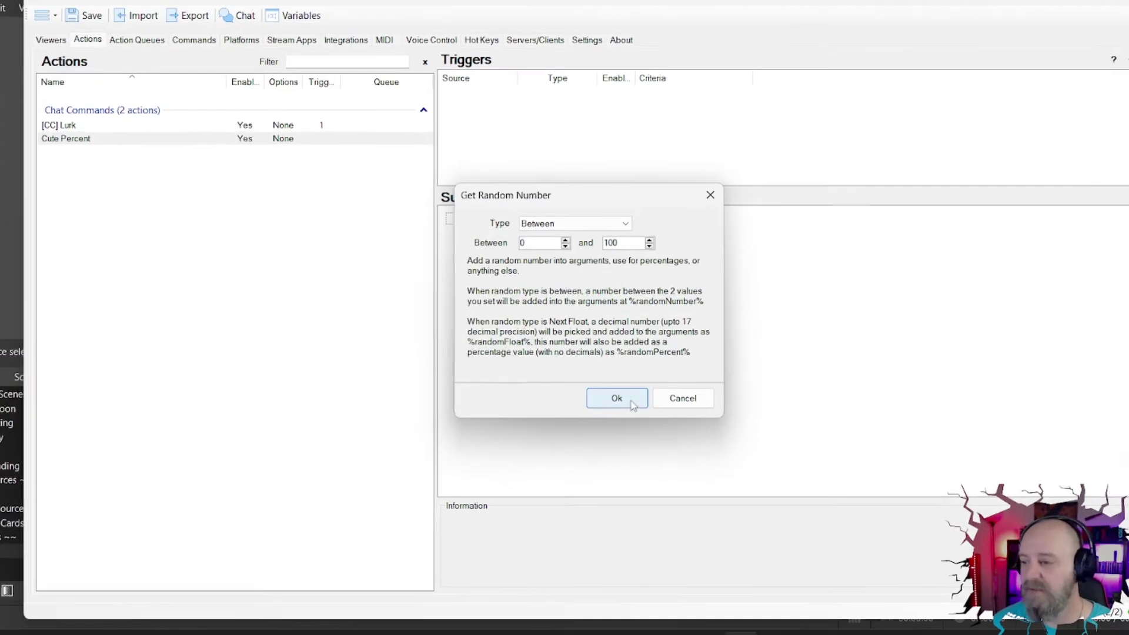
pyautogui.click(612, 386)
pyautogui.moveTo(536, 234); pyautogui.dragTo(526, 202)
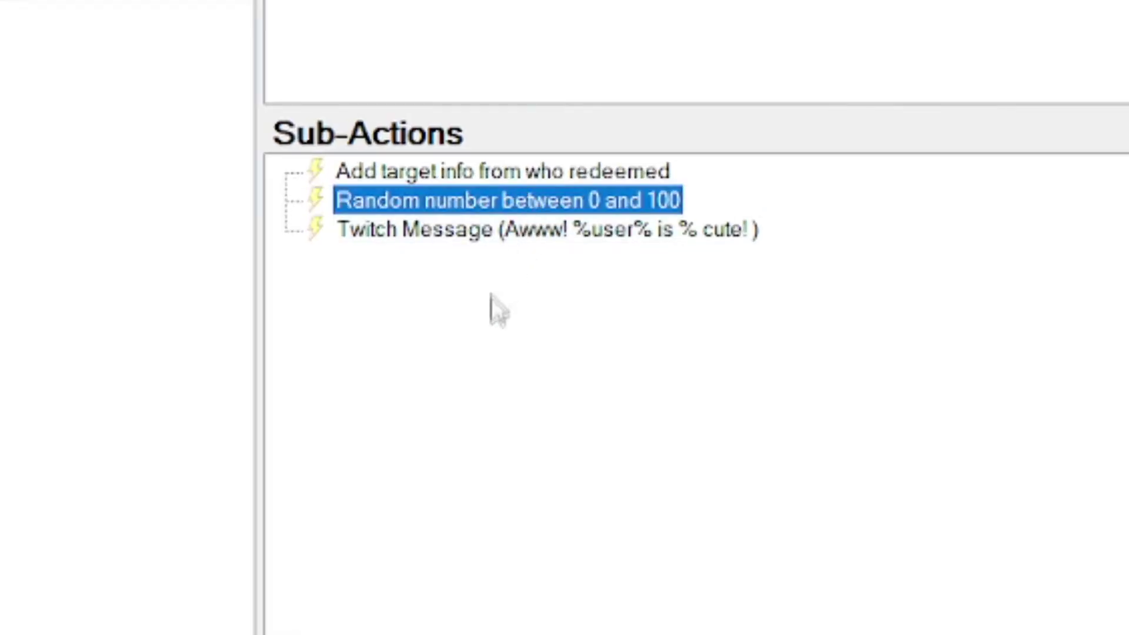
# Step: Change the Cute Percent Twitch message to "Awww! %user% is %randomNumber%% cute!" and save it
pyautogui.doubleClick(480, 234)
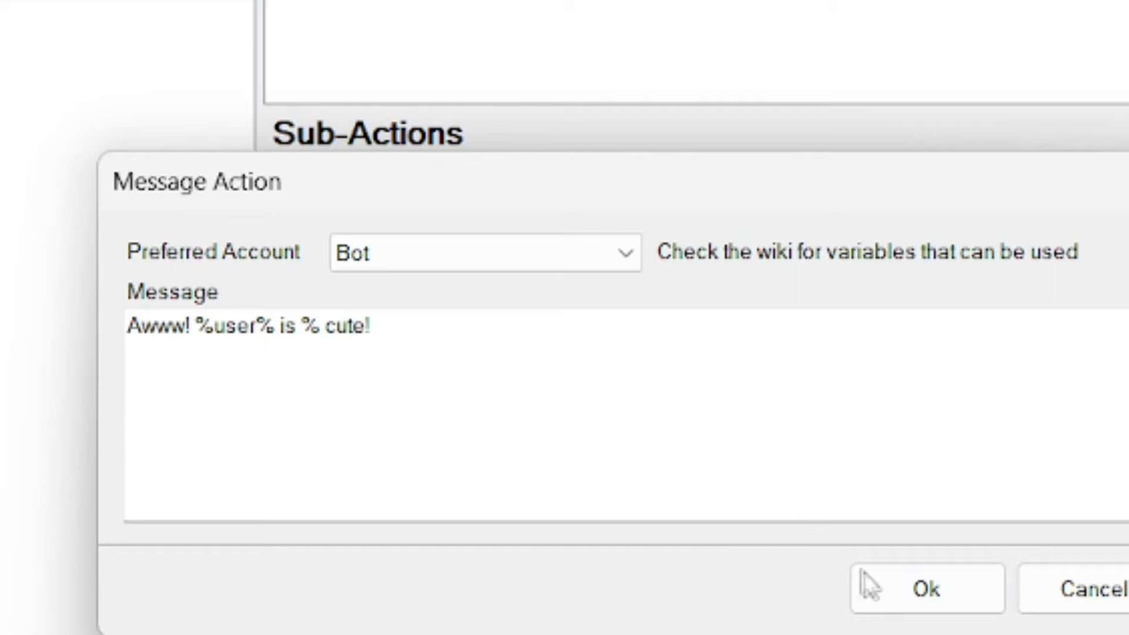
pyautogui.click(873, 585)
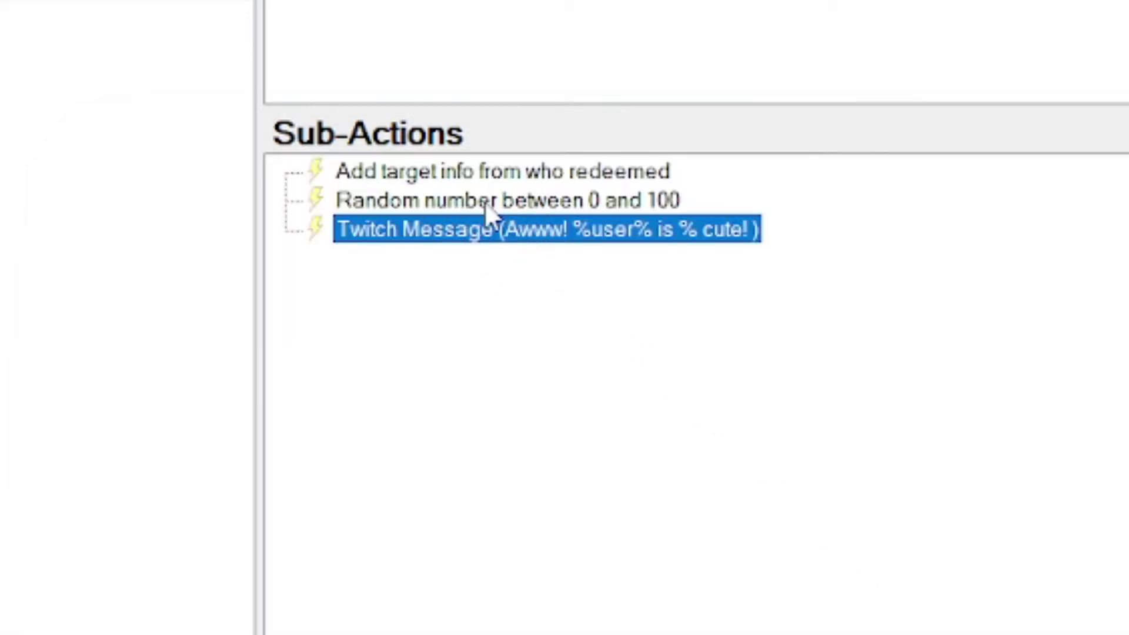
pyautogui.click(590, 200)
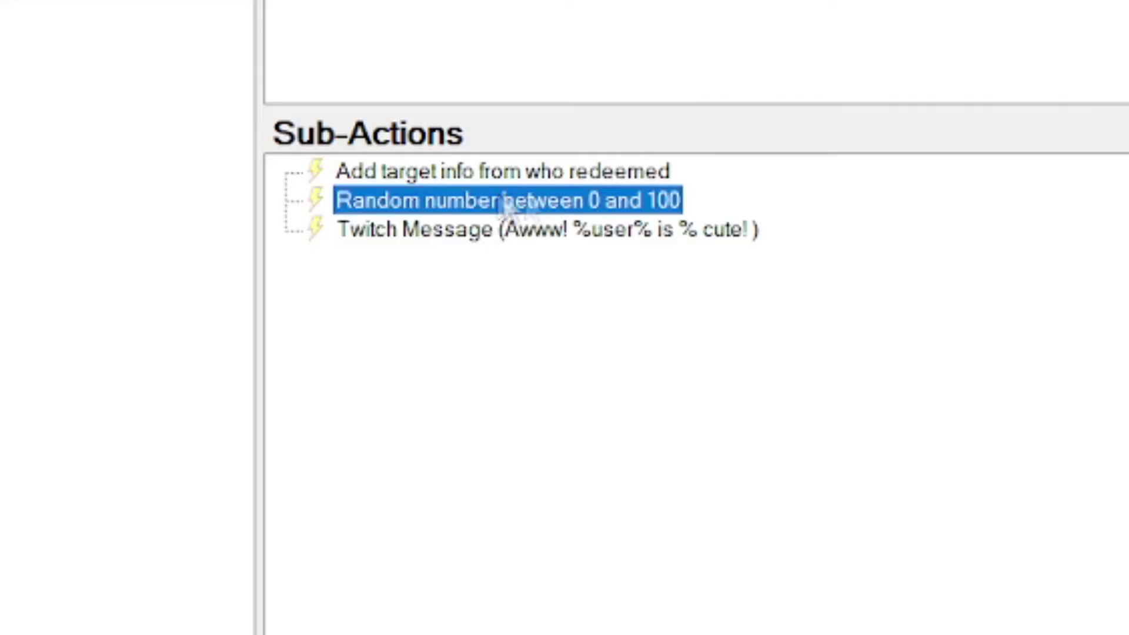
pyautogui.doubleClick(488, 238)
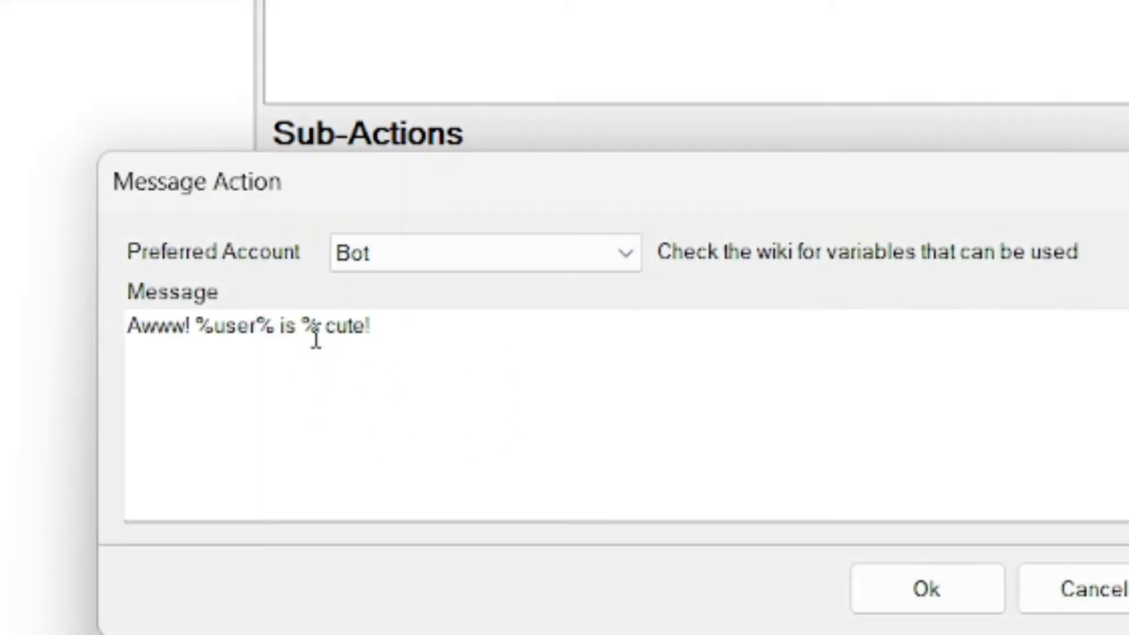
pyautogui.click(302, 328)
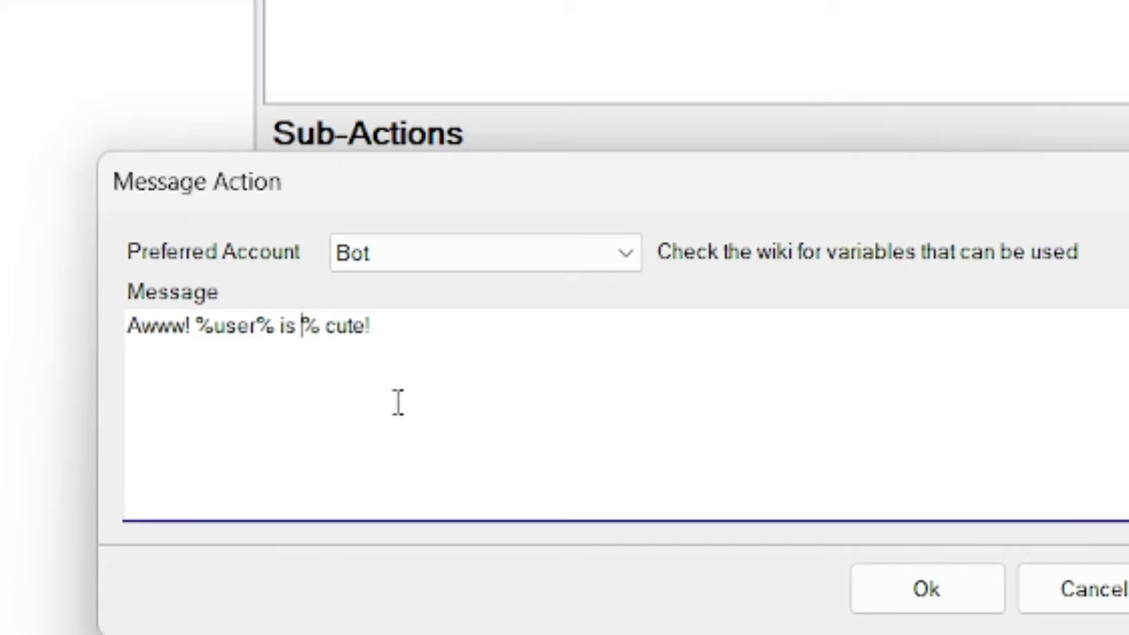
pyautogui.write('%randomNumber')
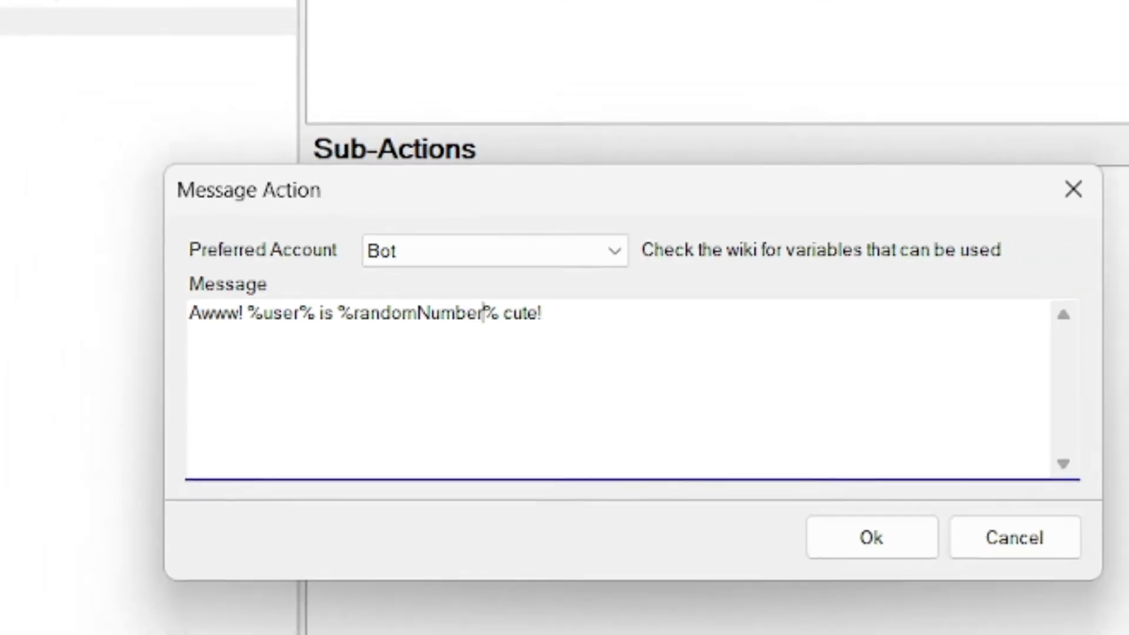
pyautogui.write('%')
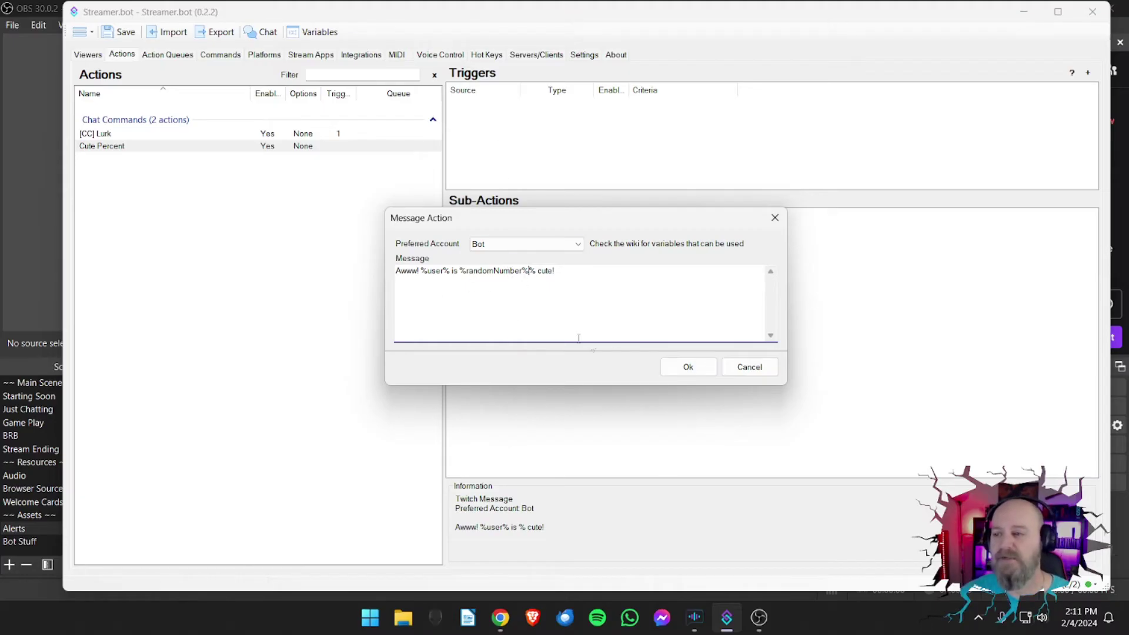
pyautogui.click(684, 368)
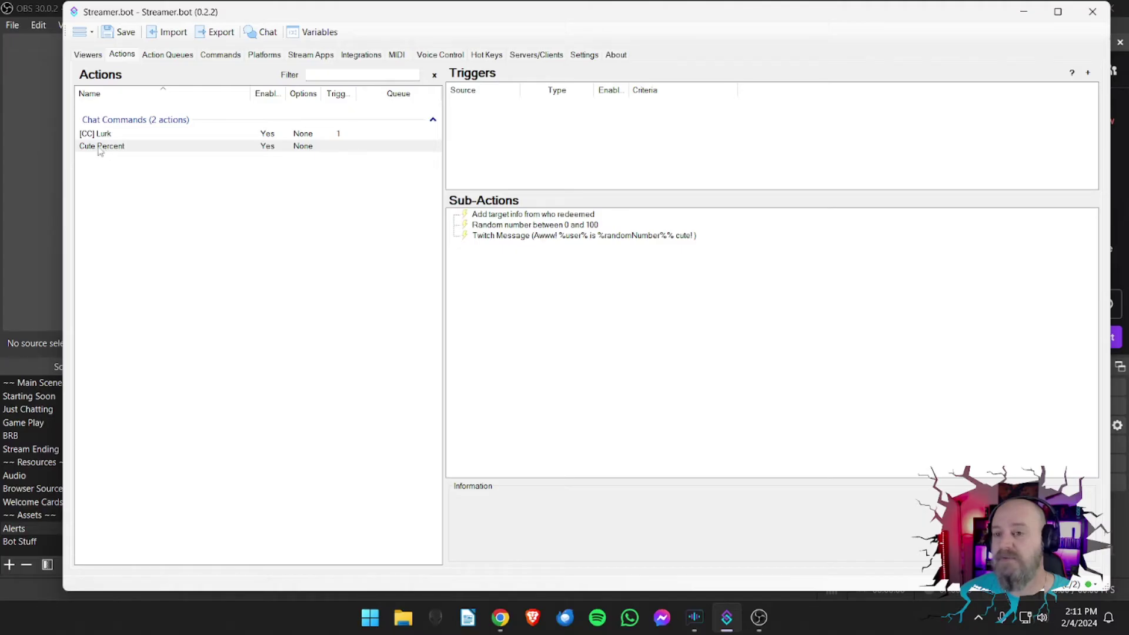
# Step: Rename the Cute Percent action to "[CC] Cute Percent"
pyautogui.click(137, 147)
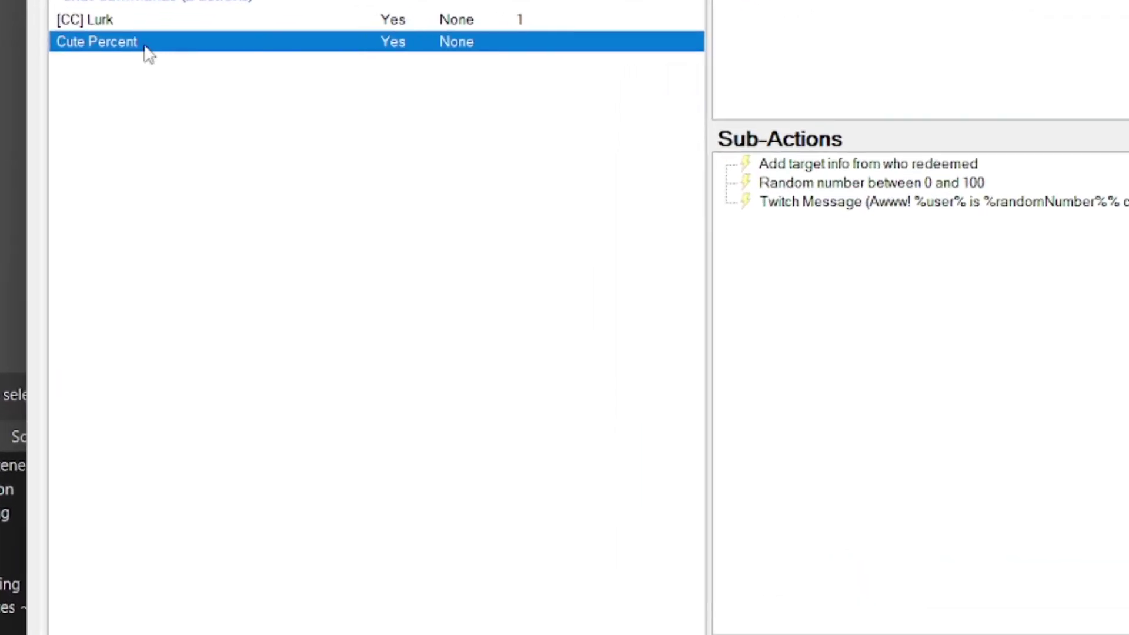
pyautogui.rightClick(147, 52)
pyautogui.click(202, 83)
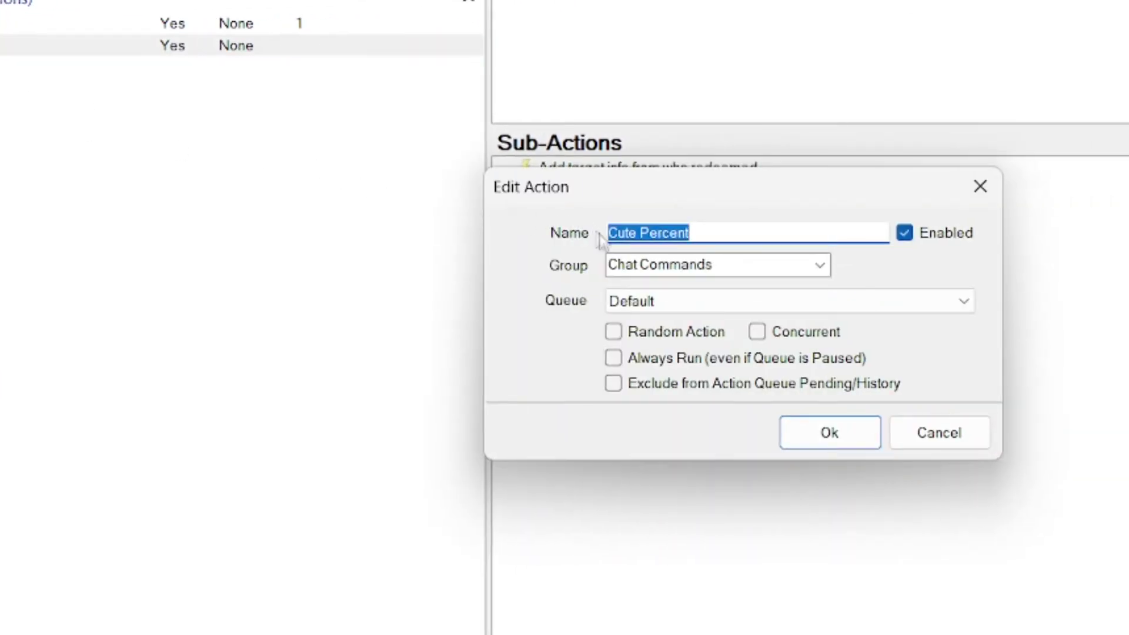
pyautogui.click(611, 235)
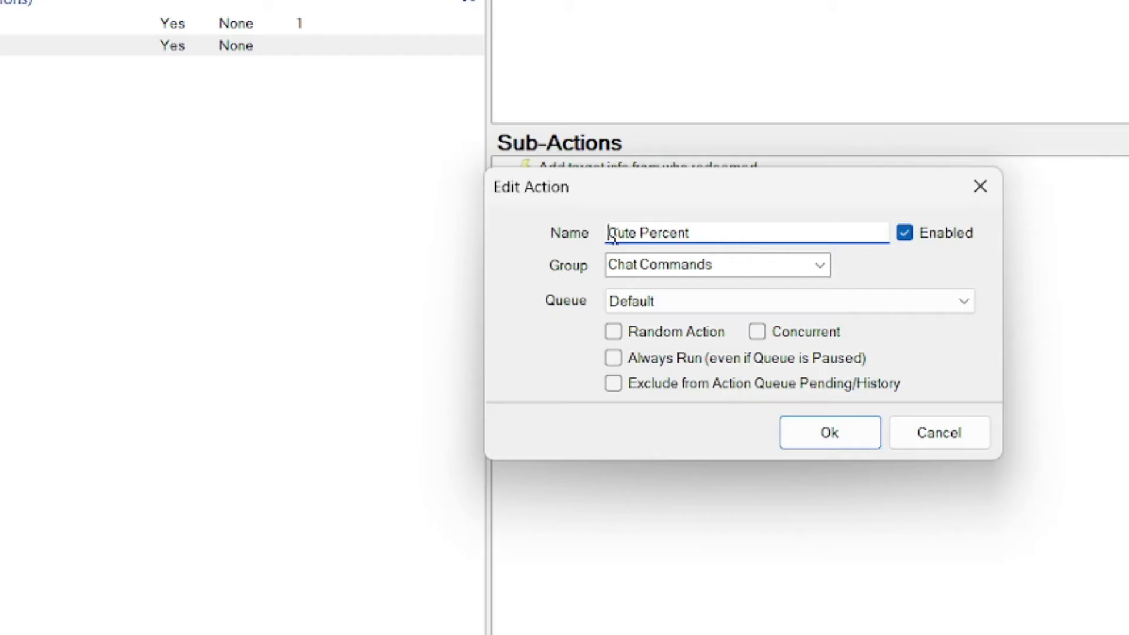
pyautogui.write('[CC]')
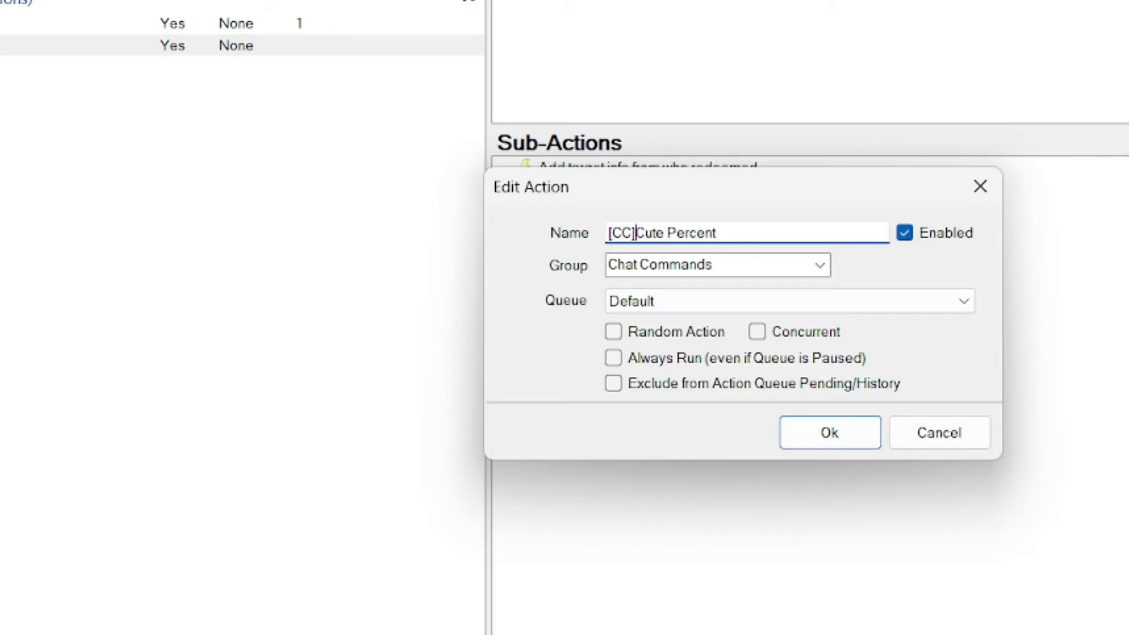
pyautogui.click(829, 433)
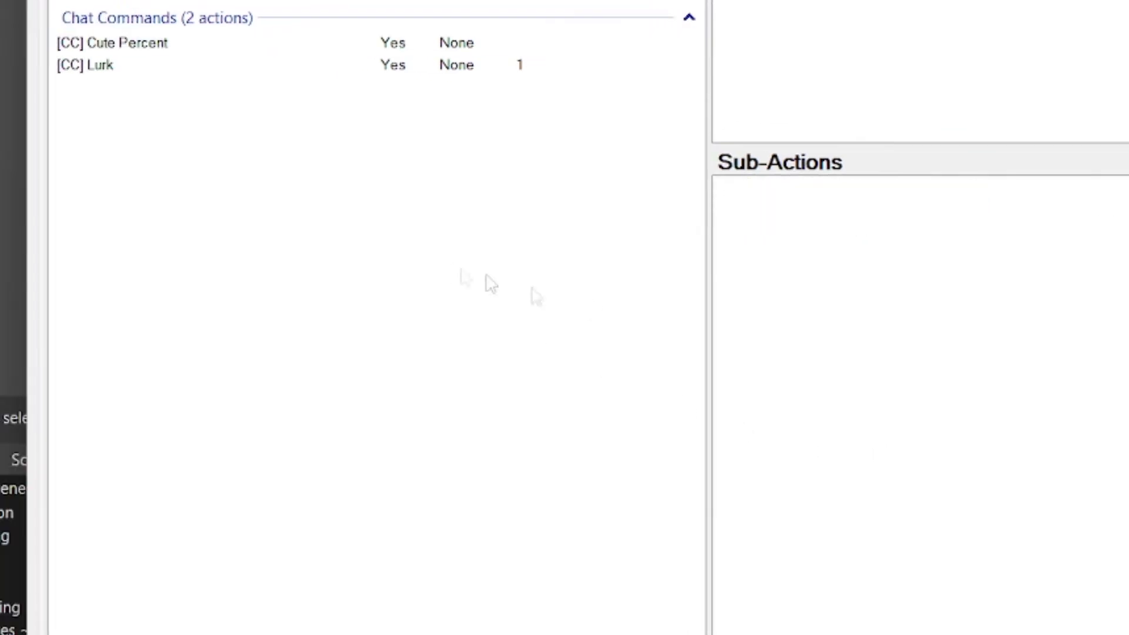
# Step: Add a Command Triggered trigger to [CC] Cute Percent using a new command named "Cute %" with the chat command !cute
pyautogui.click(136, 43)
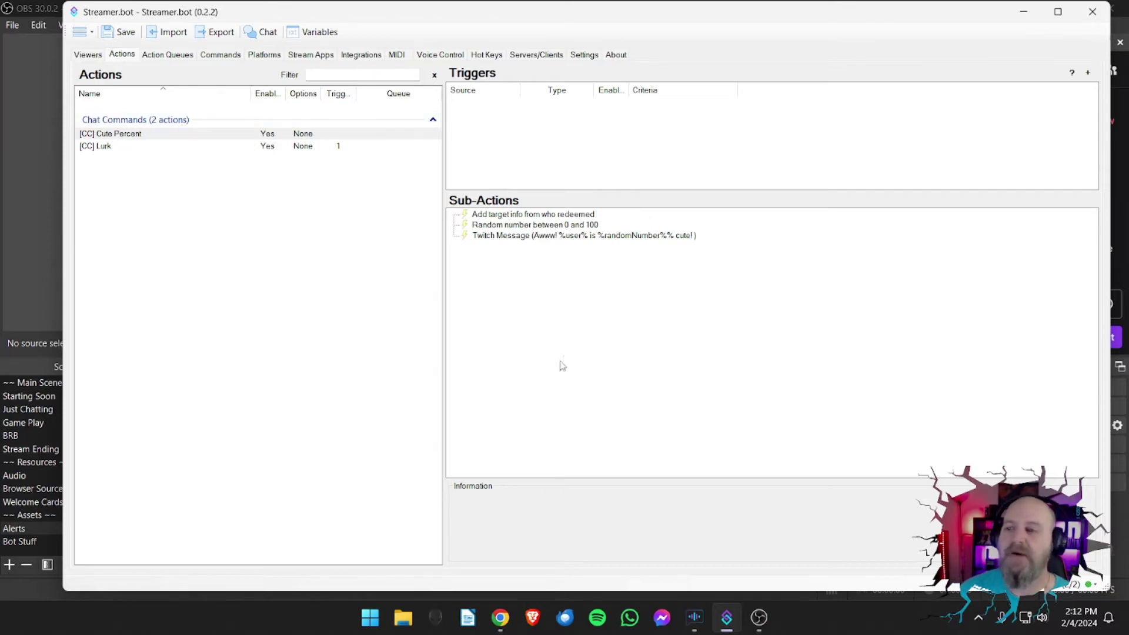
pyautogui.rightClick(499, 134)
pyautogui.moveTo(564, 187)
pyautogui.click(671, 188)
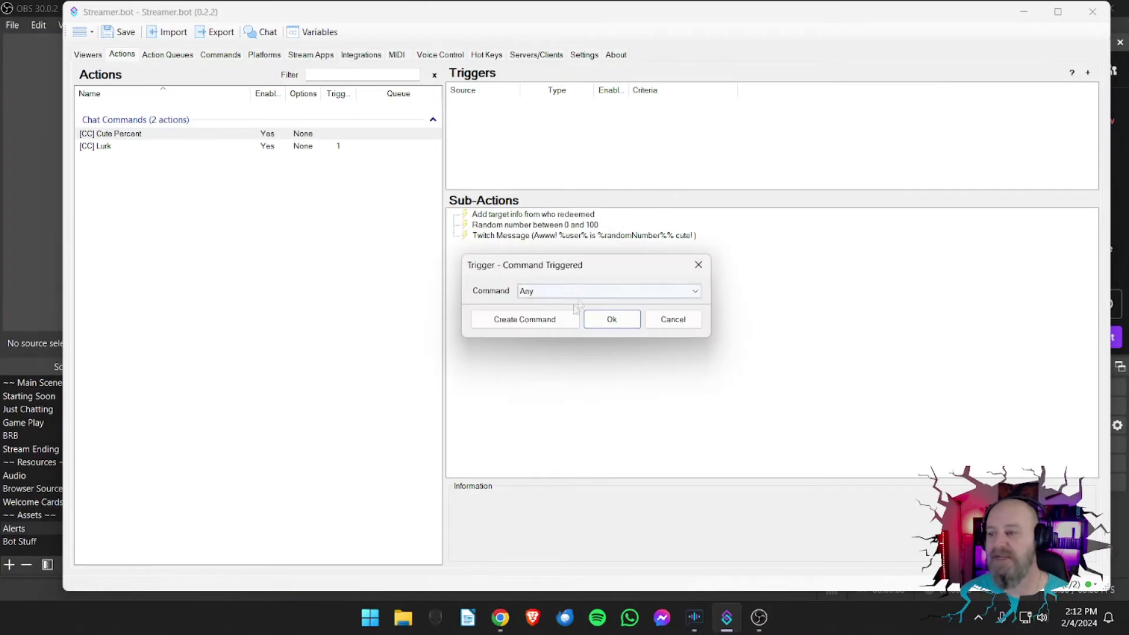
pyautogui.click(525, 319)
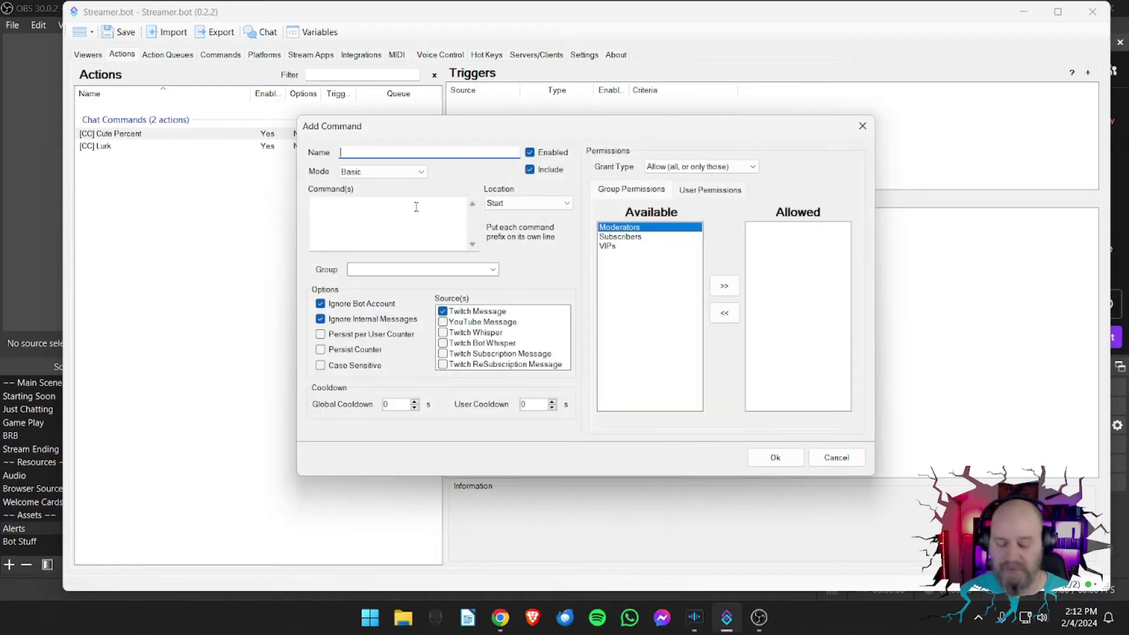
pyautogui.write('Cute %')
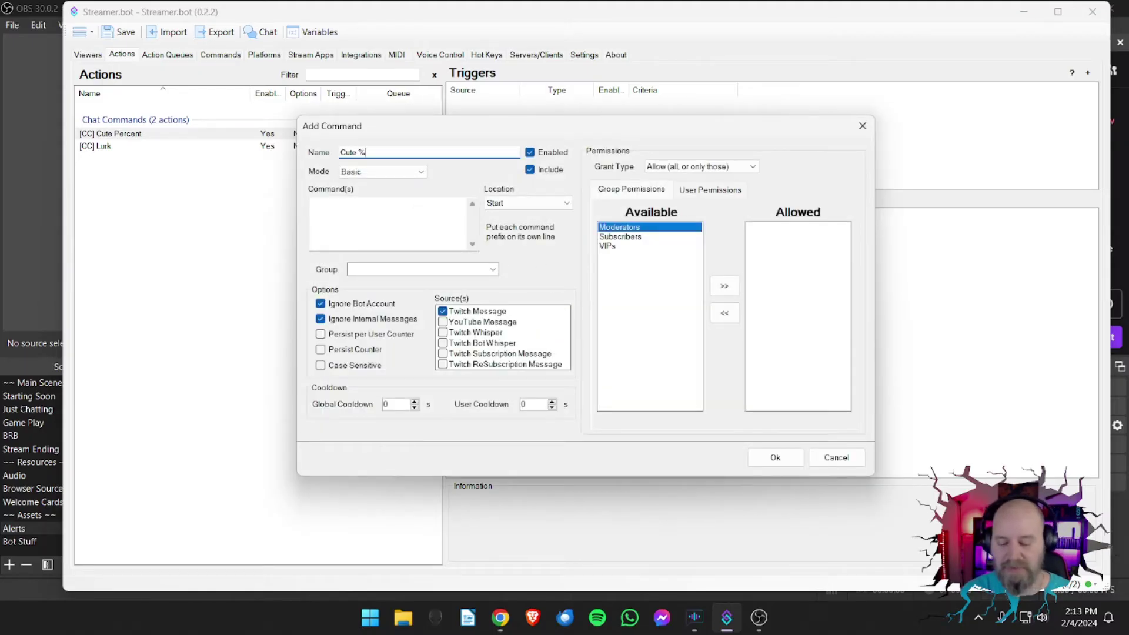
pyautogui.click(349, 227)
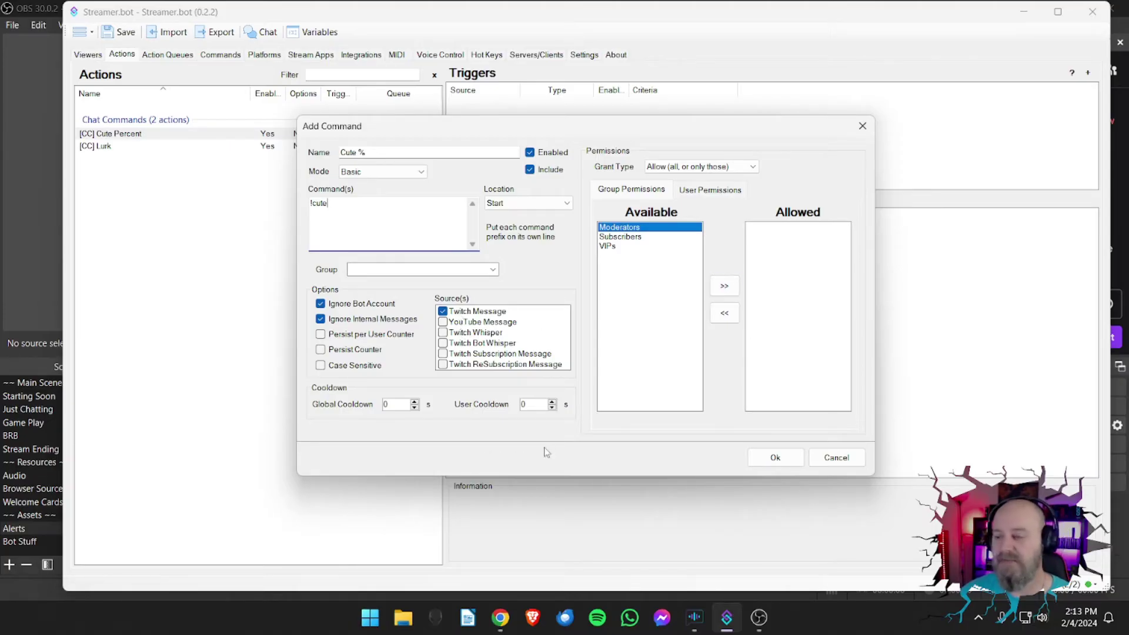
pyautogui.click(775, 463)
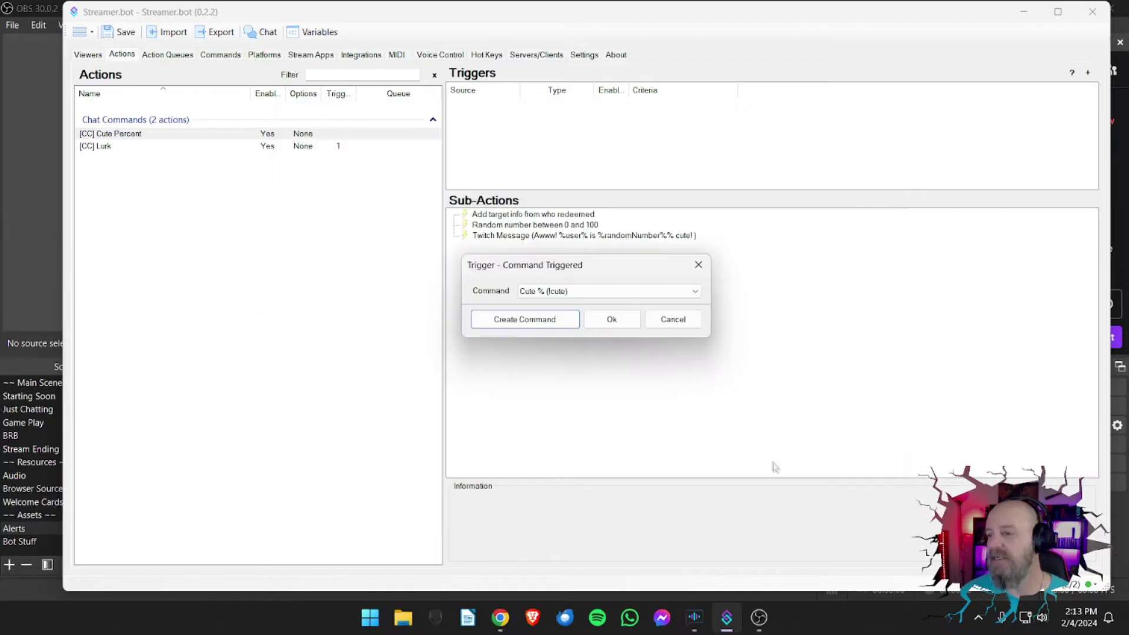
pyautogui.click(612, 316)
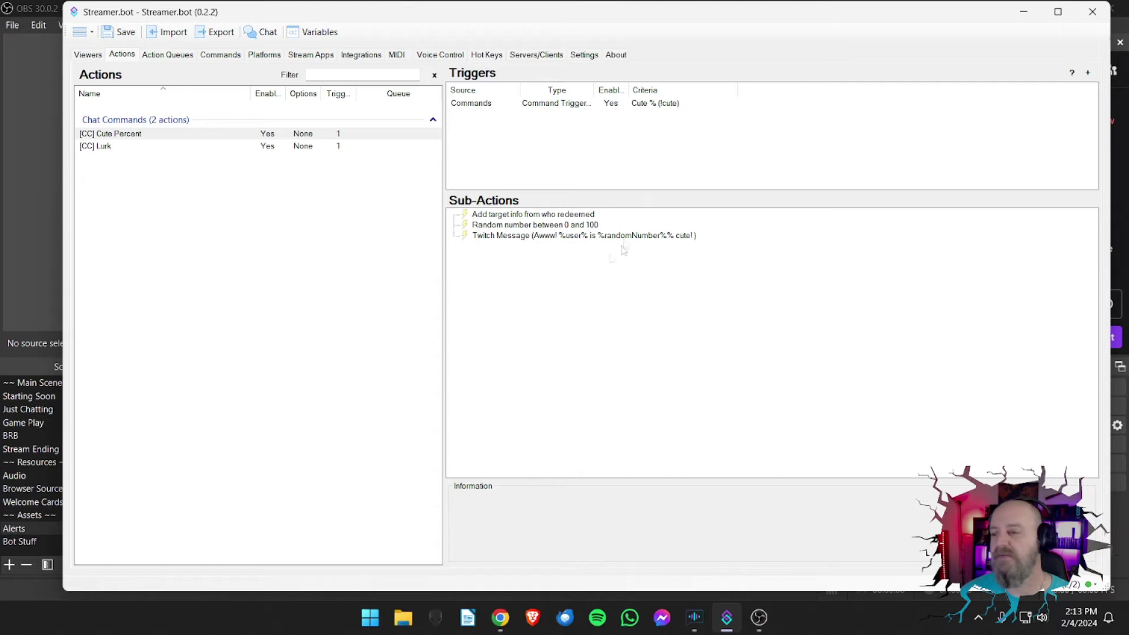
# Step: Switch to OBS and send !cute in the stream chat to test the command
pyautogui.click(727, 619)
pyautogui.click(868, 310)
pyautogui.write('!cute')
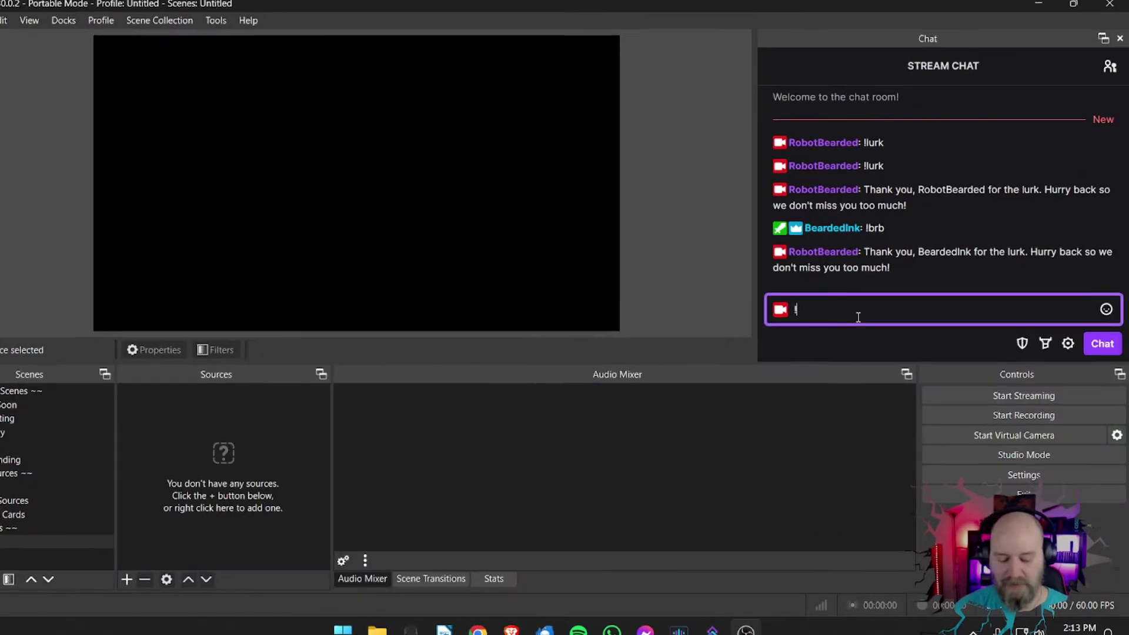
pyautogui.press('Return')
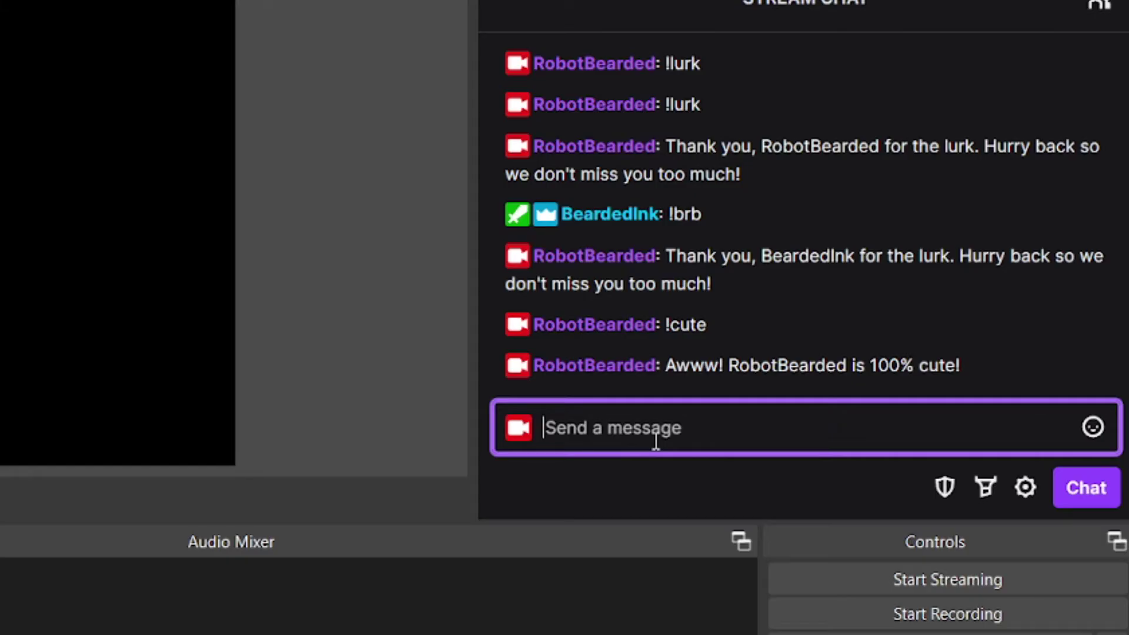
# Step: Resend the !cute command four more times in the stream chat
pyautogui.press('Up')
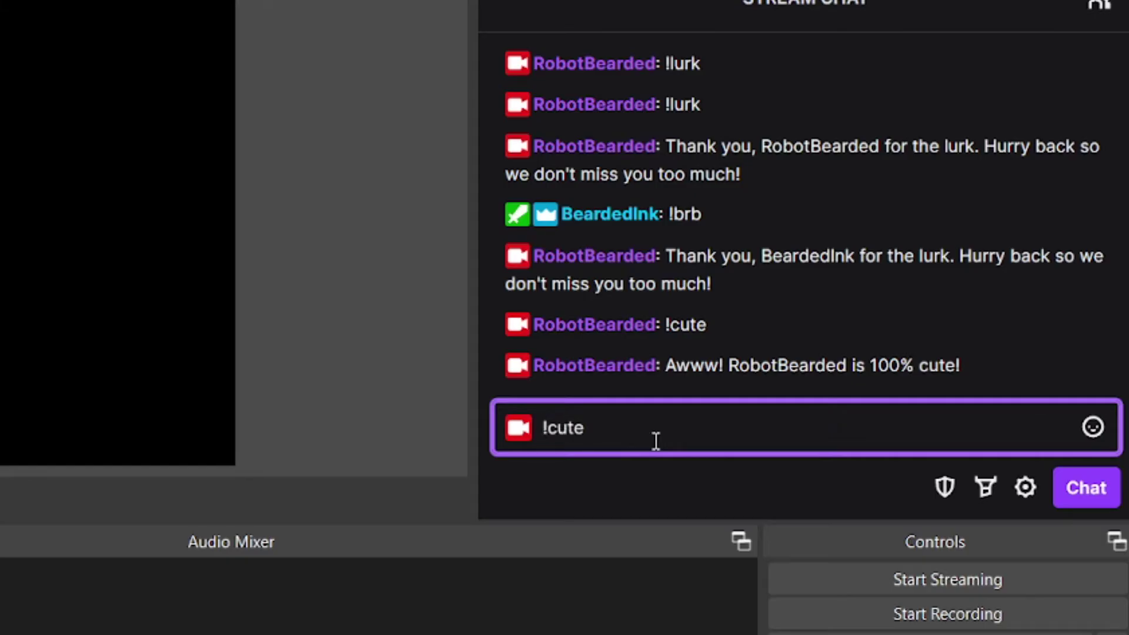
pyautogui.press('Return')
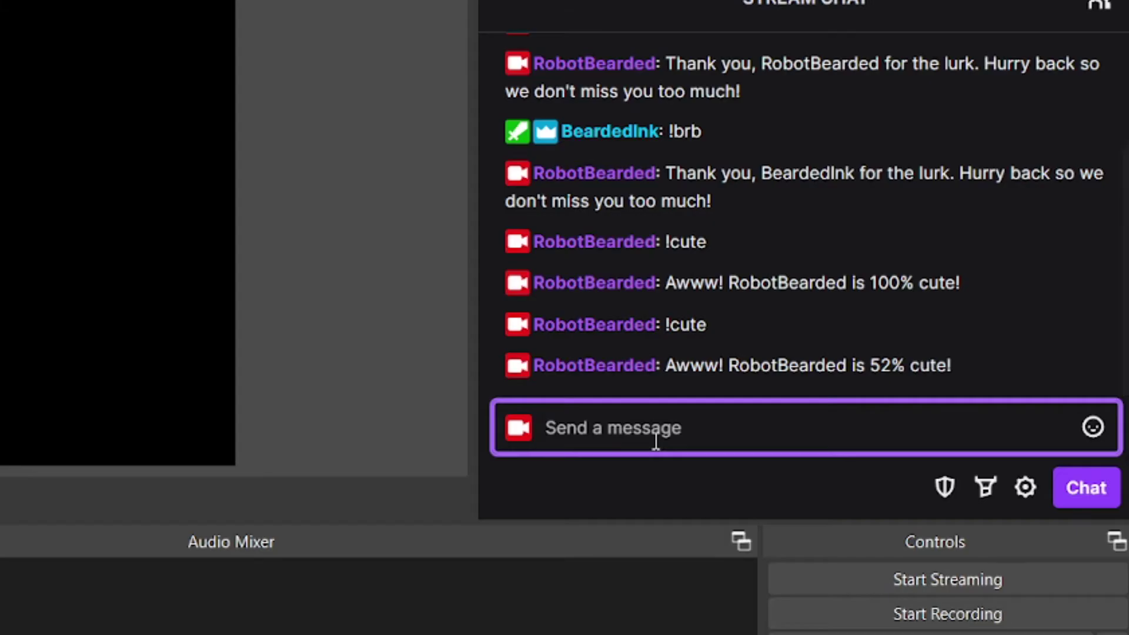
pyautogui.press('Up')
pyautogui.press('Return')
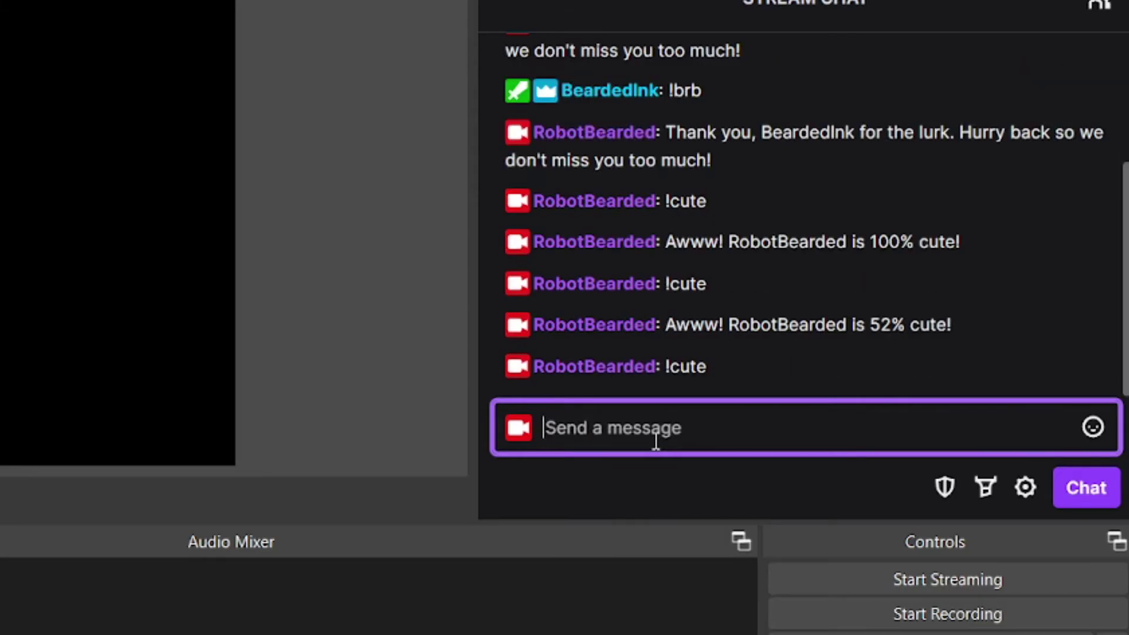
pyautogui.press('Up')
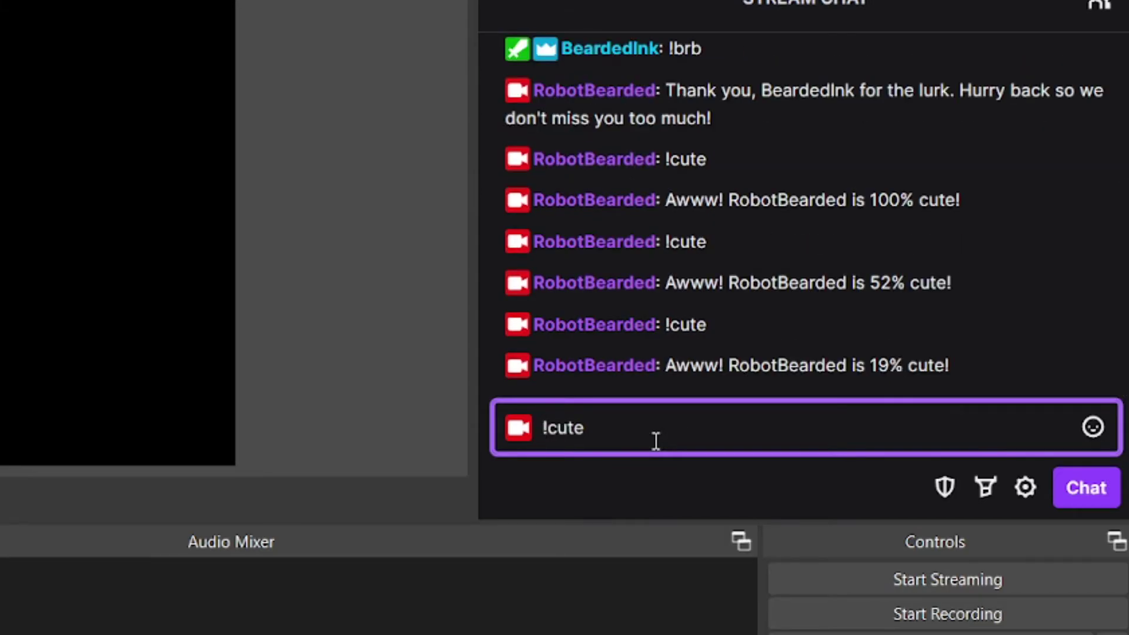
pyautogui.press('Return')
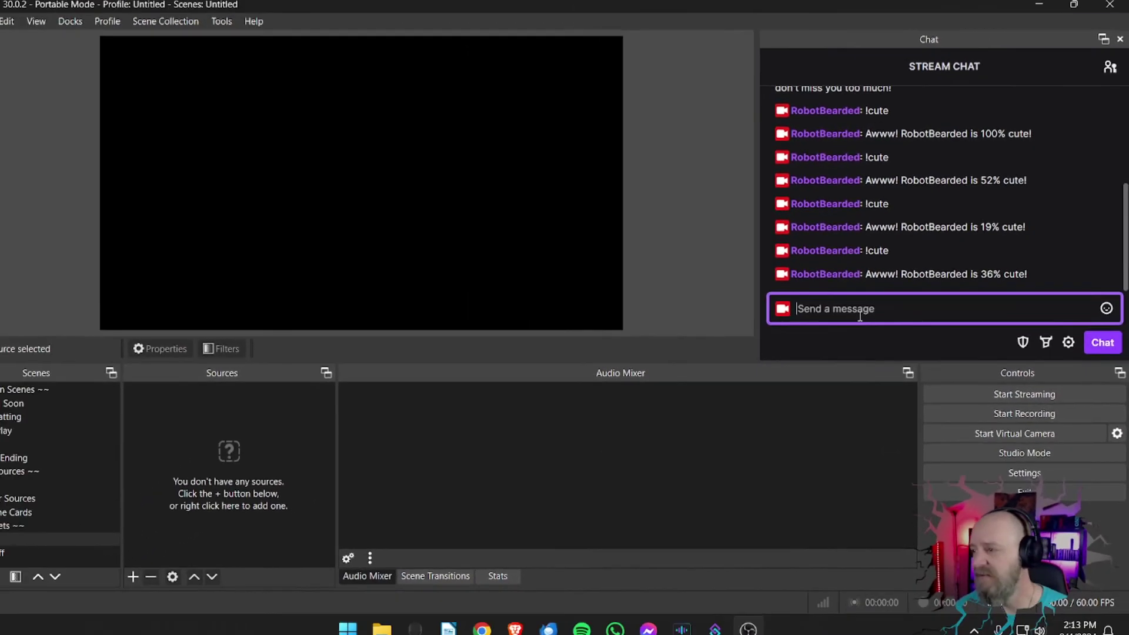
pyautogui.press('Up')
pyautogui.press('Return')
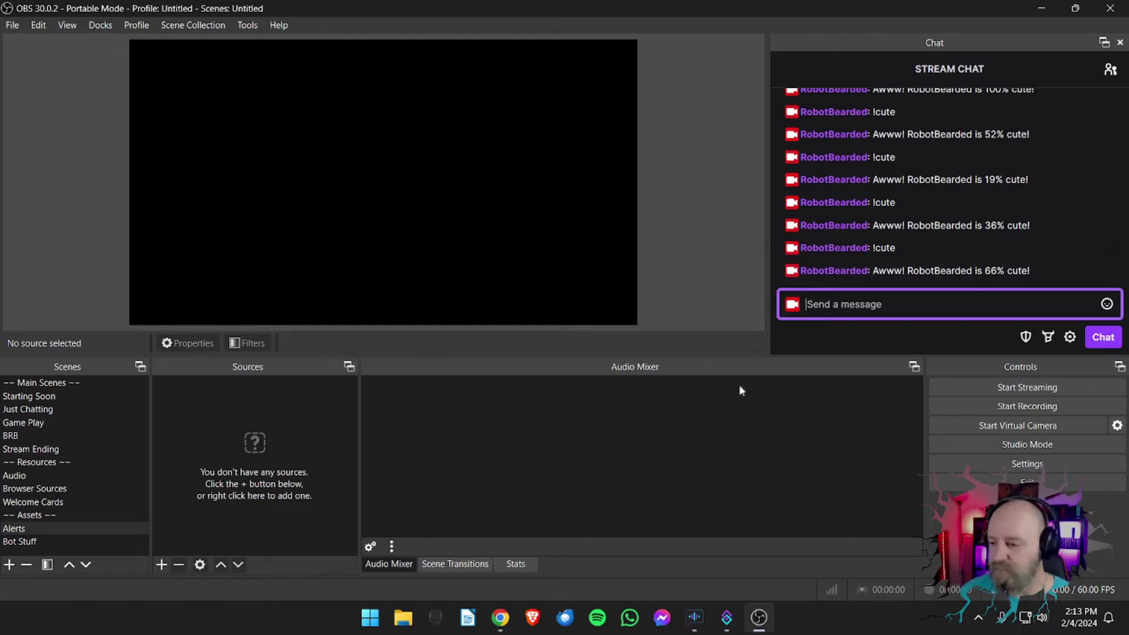
# Step: Switch back to Streamer.bot and review the random number and Twitch message sub-actions of [CC] Cute Percent
pyautogui.click(727, 617)
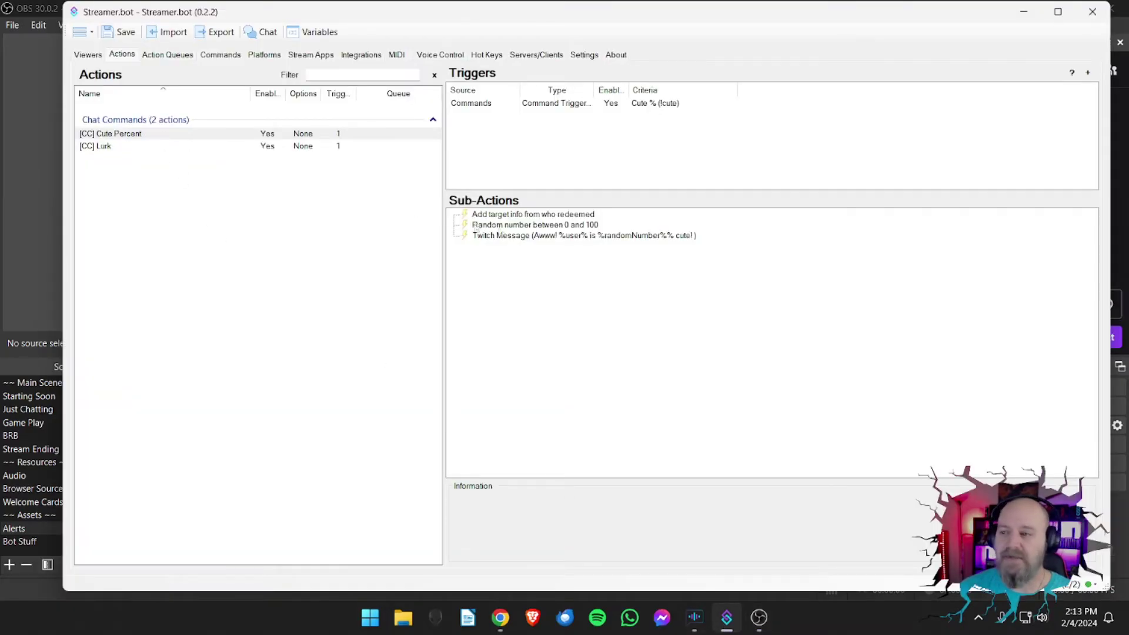
pyautogui.click(535, 227)
pyautogui.click(516, 289)
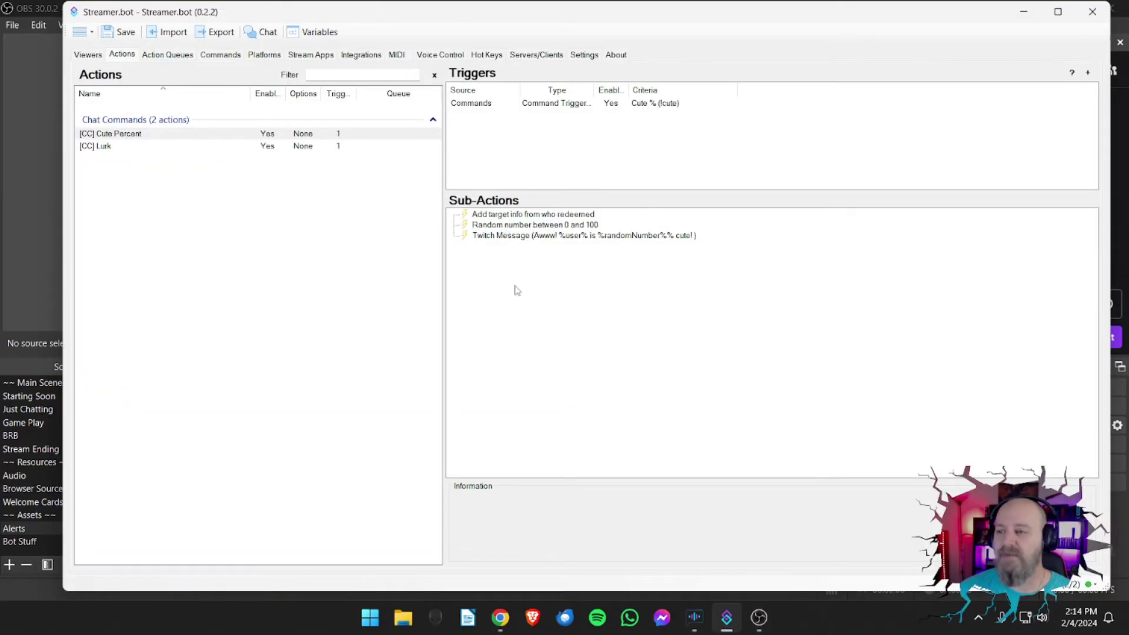
pyautogui.click(509, 239)
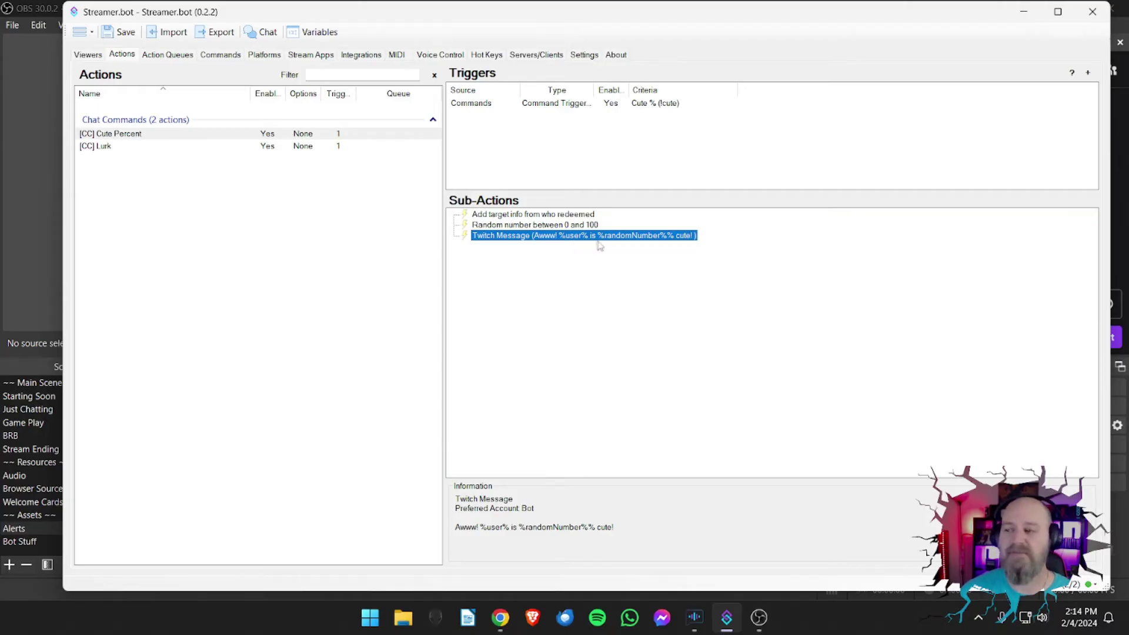
pyautogui.click(528, 260)
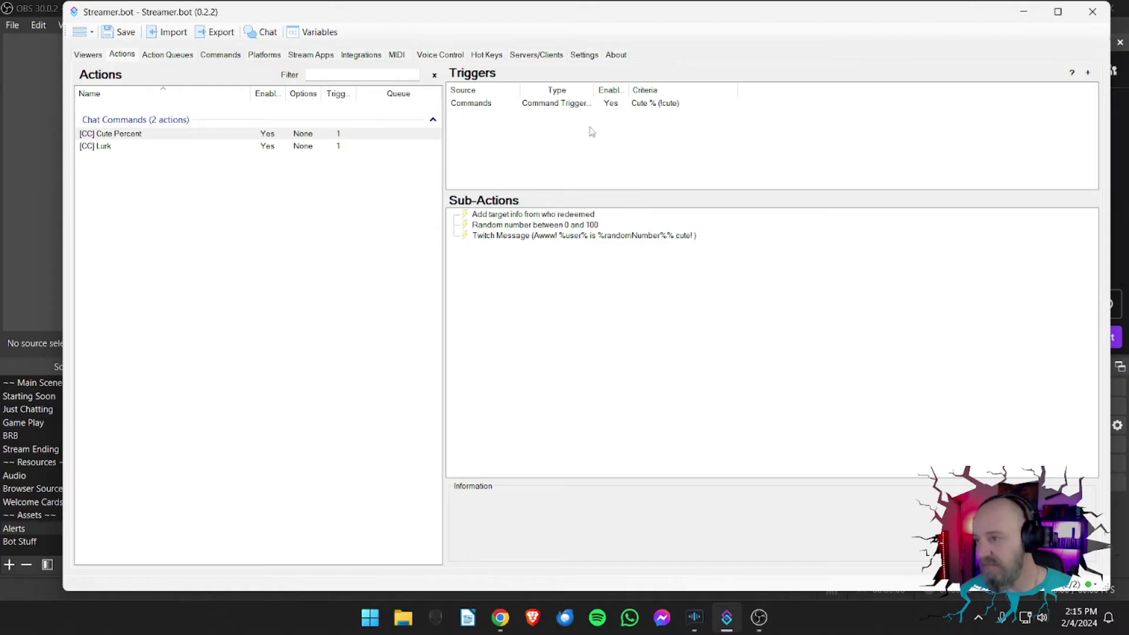
# Step: Edit the Cute % command so its source is YouTube Message instead of Twitch Message
pyautogui.click(223, 58)
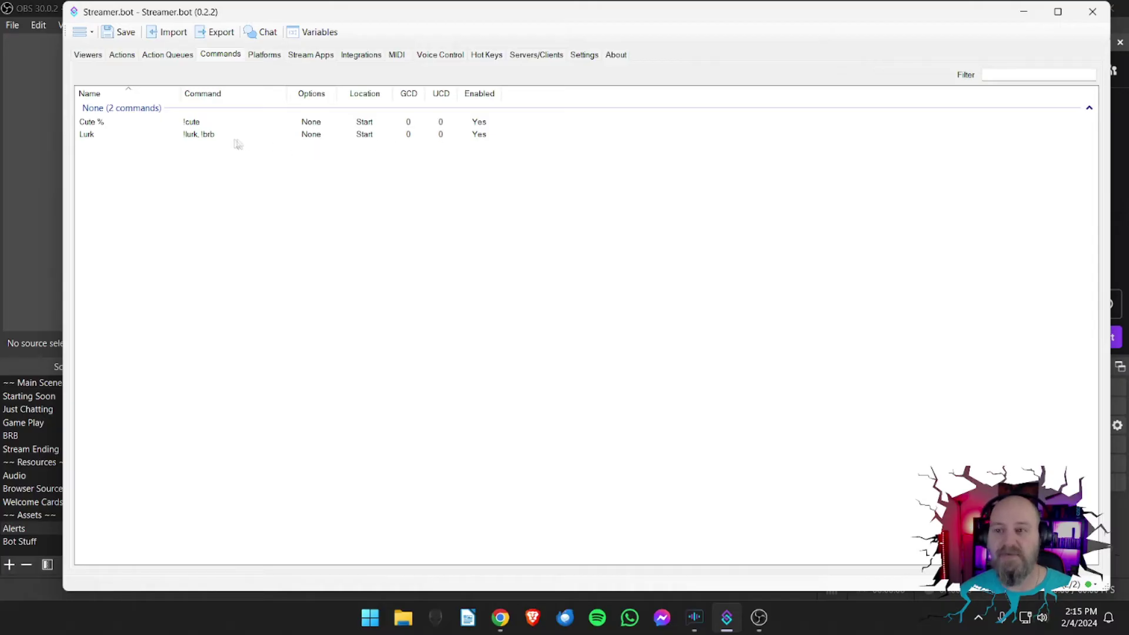
pyautogui.click(158, 56)
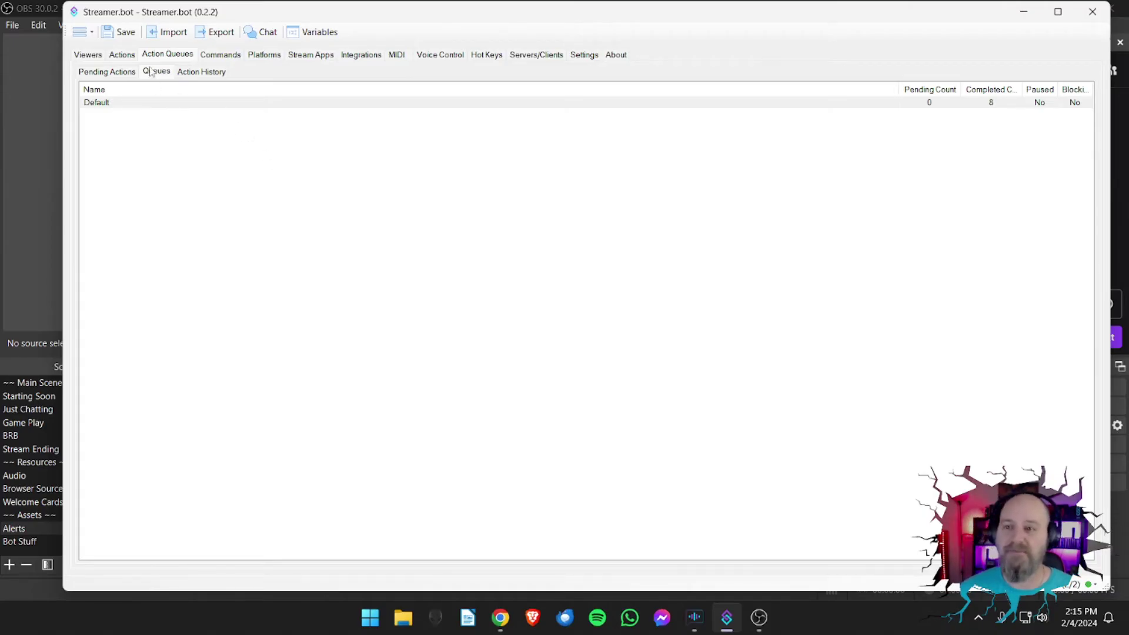
pyautogui.click(215, 57)
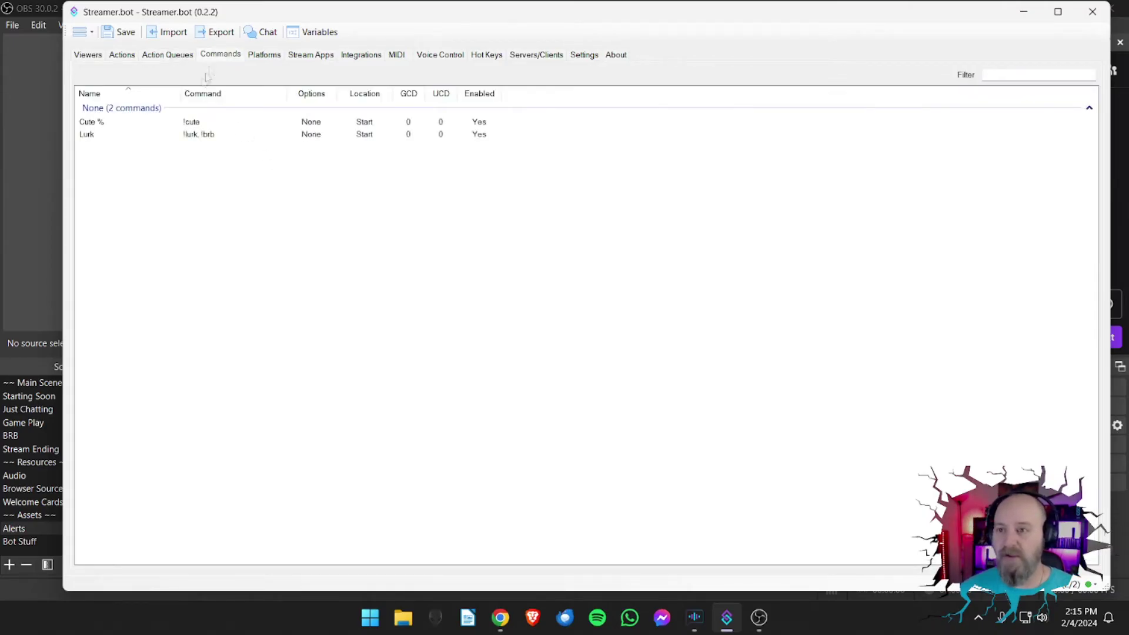
pyautogui.click(137, 124)
pyautogui.rightClick(139, 127)
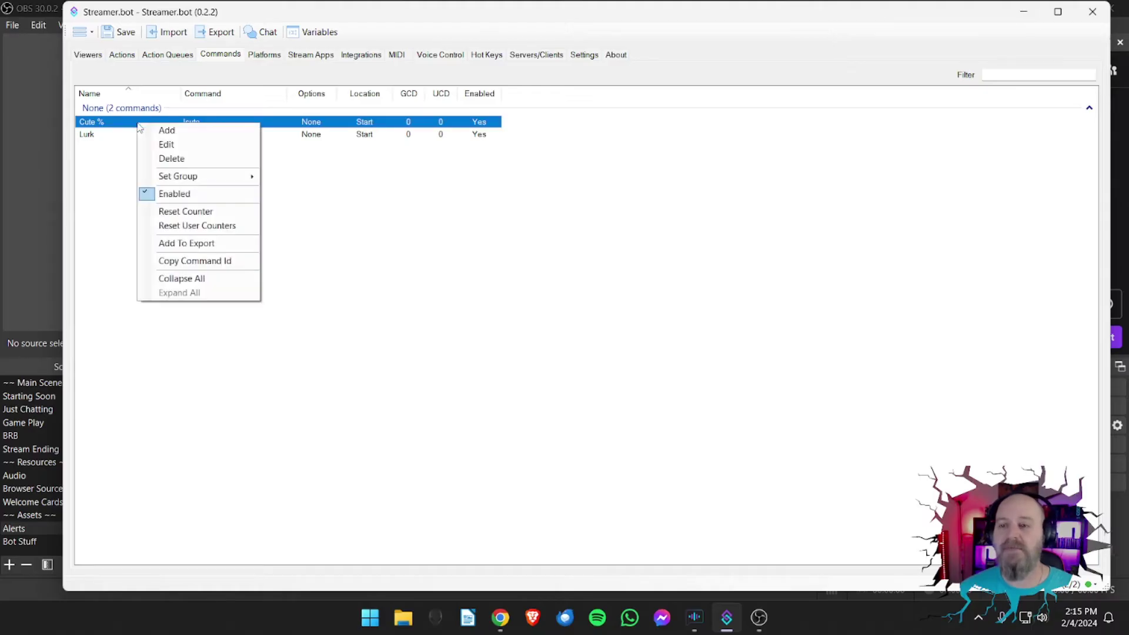
pyautogui.click(165, 144)
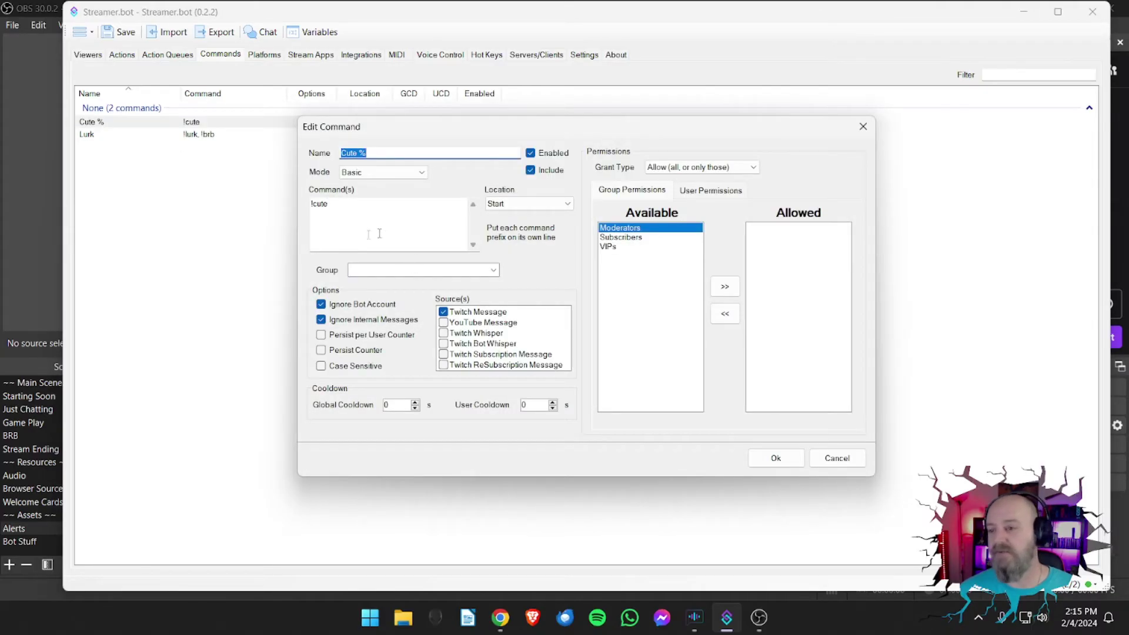
pyautogui.click(346, 232)
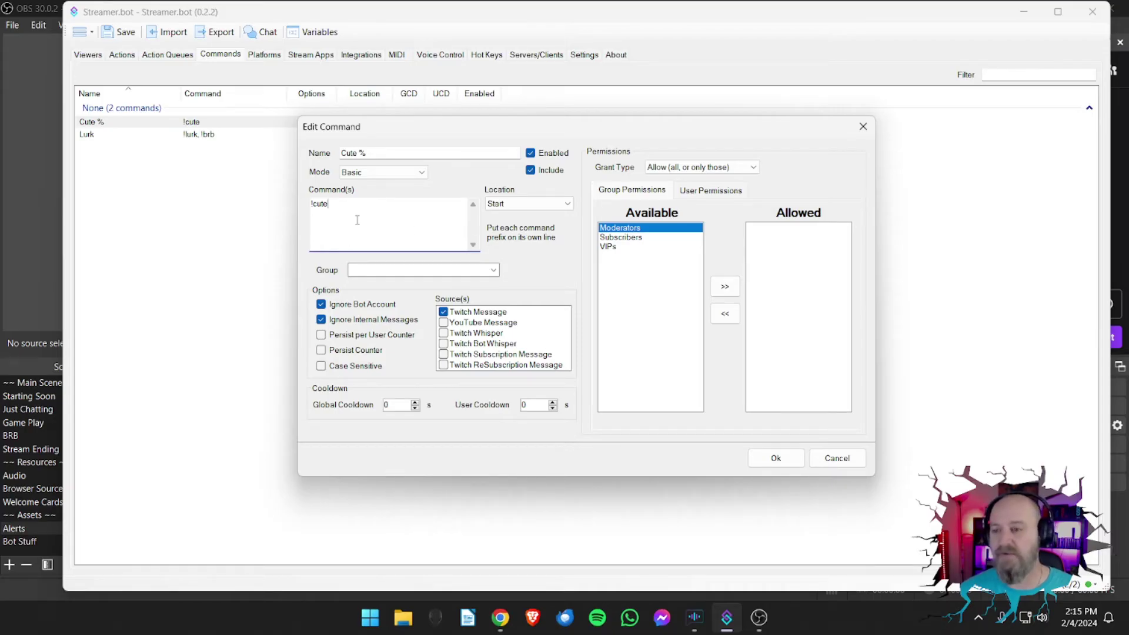
pyautogui.click(443, 324)
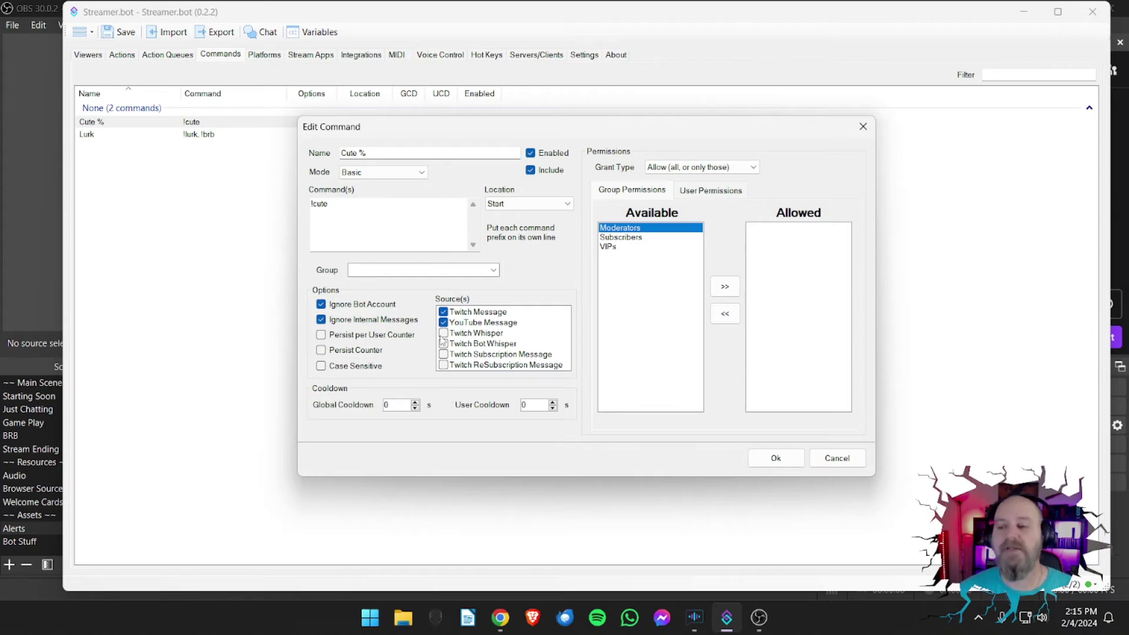
pyautogui.click(444, 312)
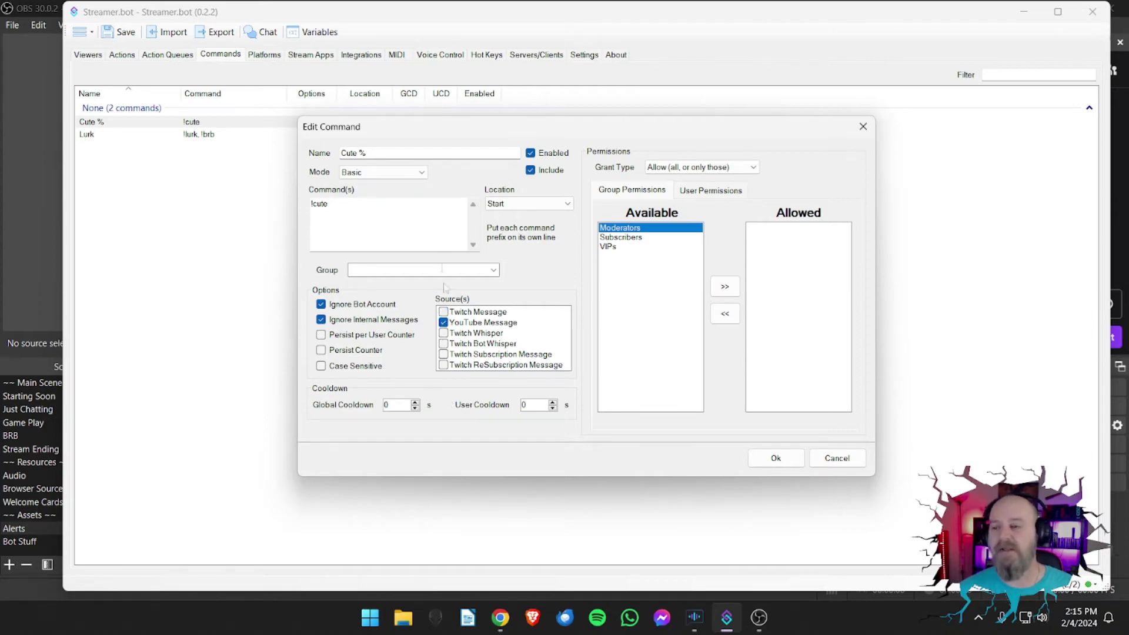
pyautogui.click(772, 457)
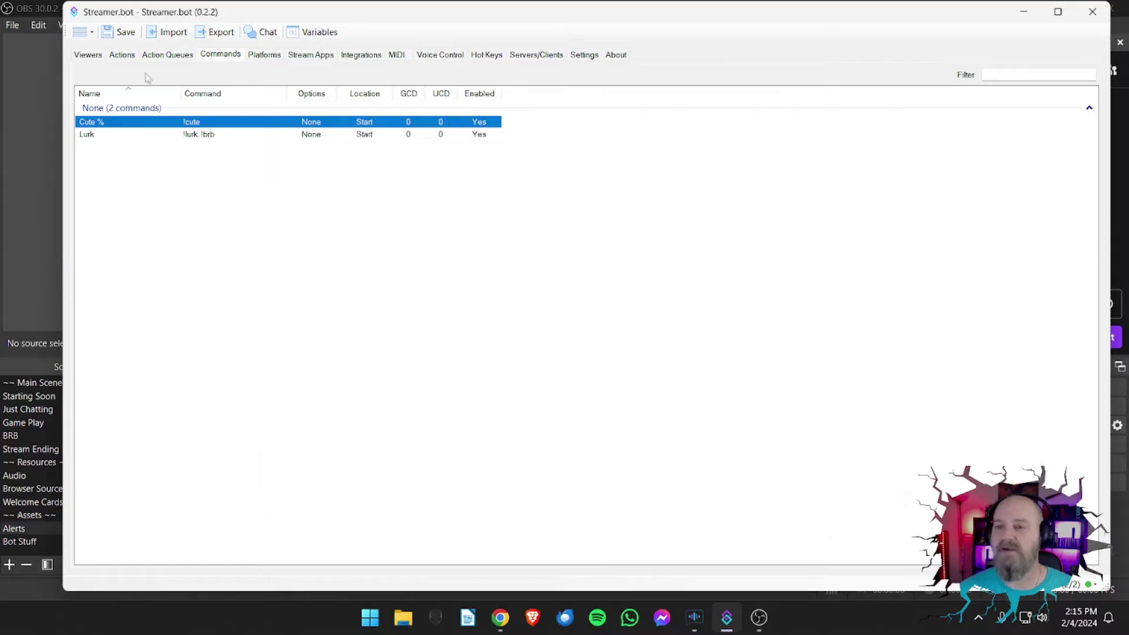
# Step: Add a new action named [CC] Hug to the Chat Commands group, using the Default queue
pyautogui.click(122, 55)
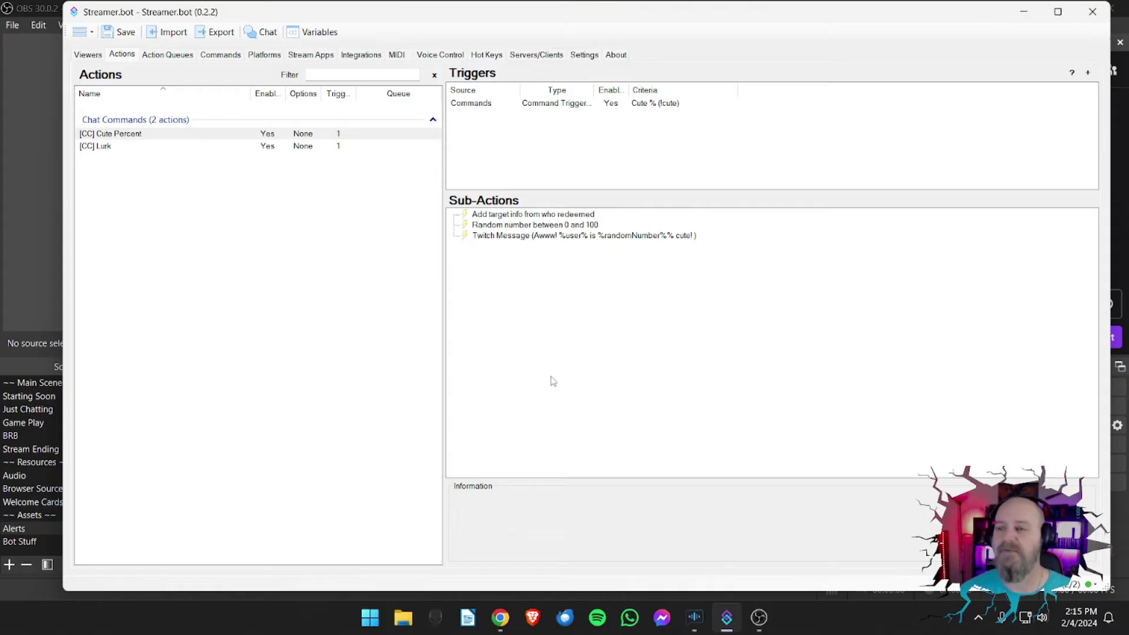
pyautogui.click(223, 56)
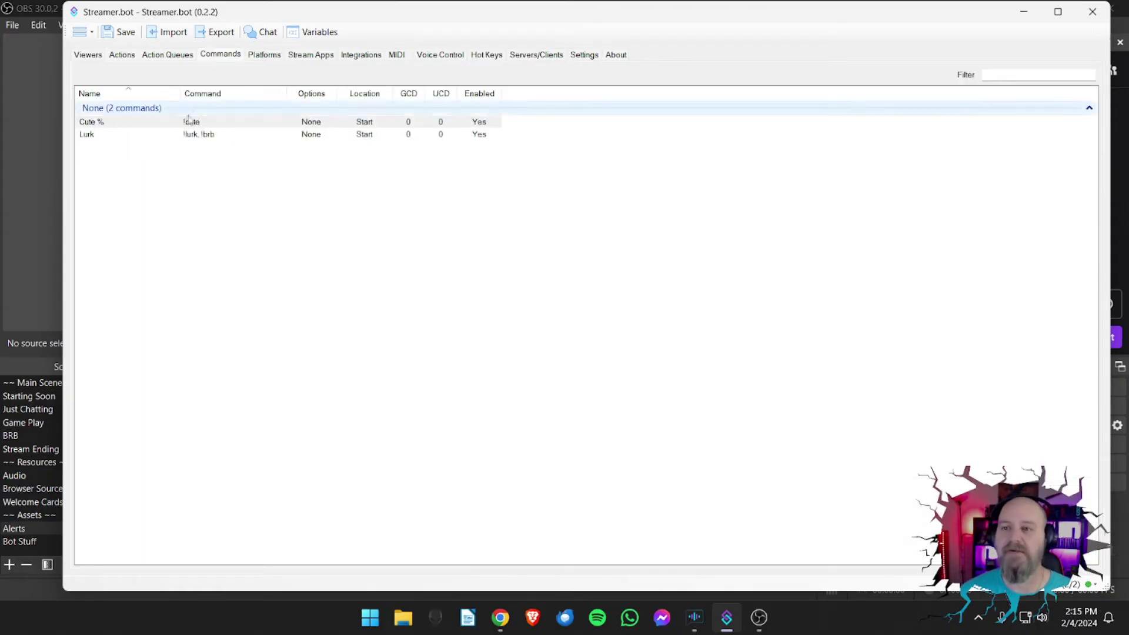
pyautogui.click(122, 55)
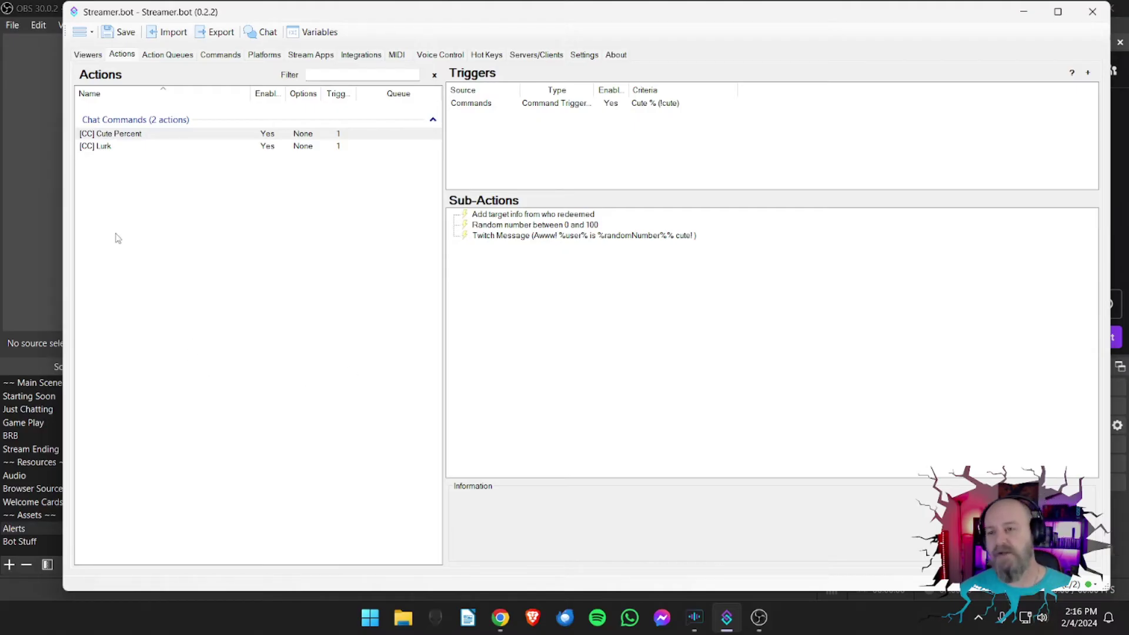
pyautogui.rightClick(128, 190)
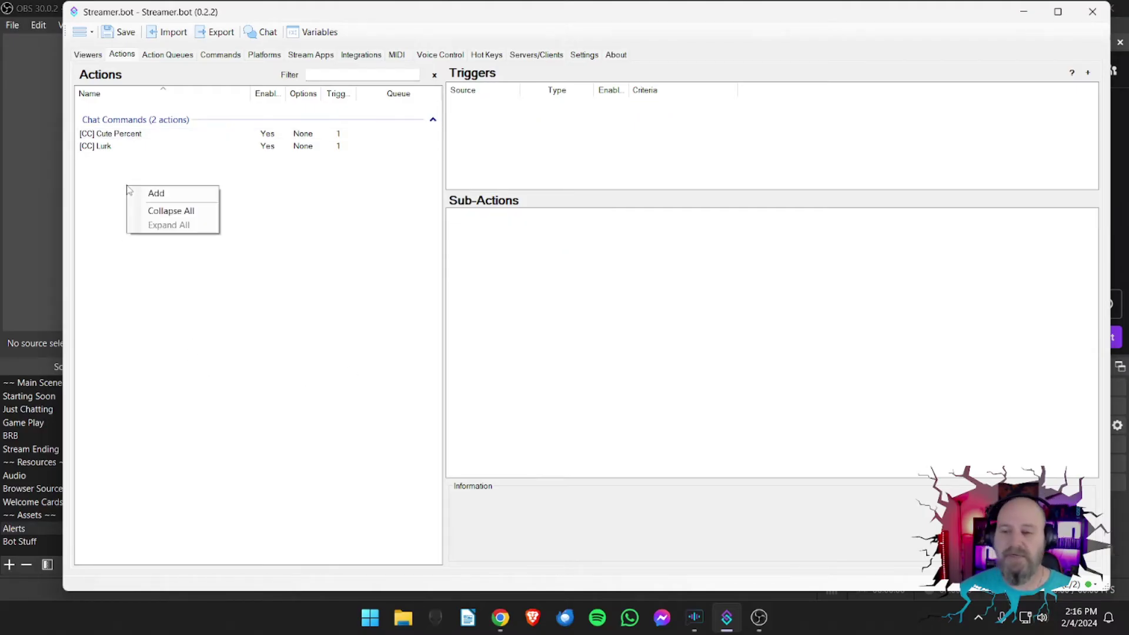
pyautogui.click(159, 193)
pyautogui.write('[CC')
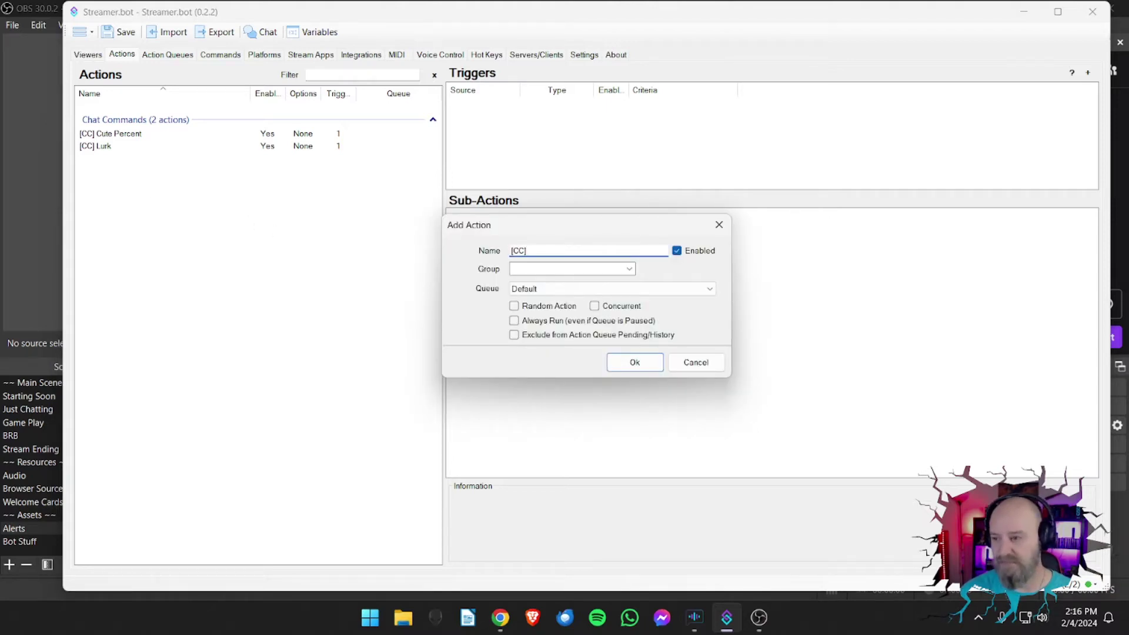
pyautogui.write('] Hug')
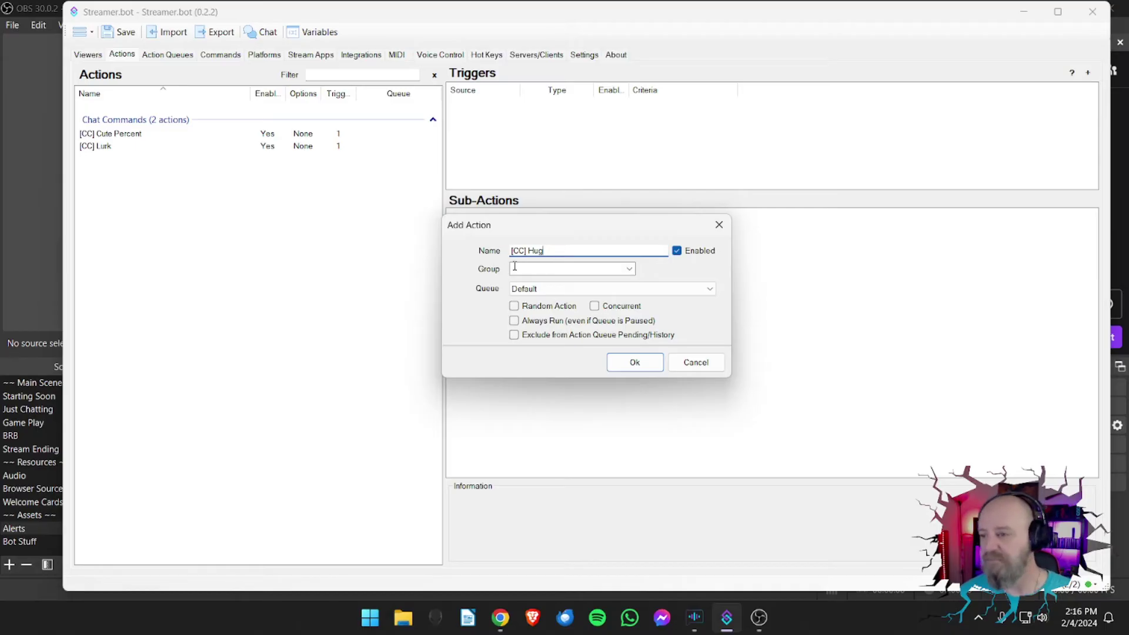
pyautogui.click(629, 269)
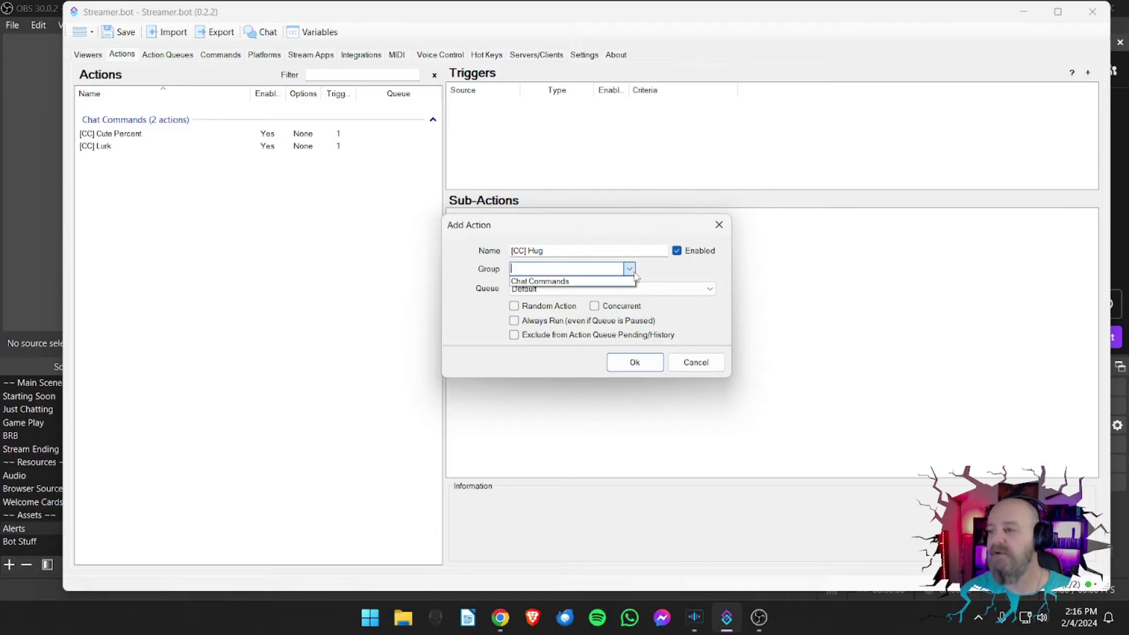
pyautogui.click(553, 281)
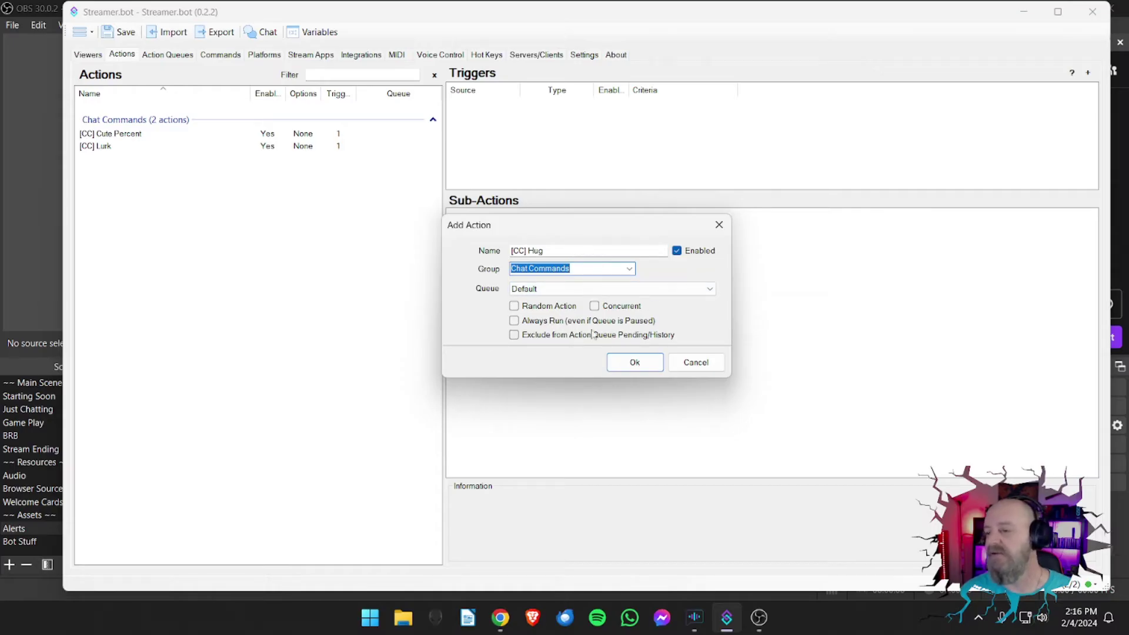
pyautogui.click(645, 368)
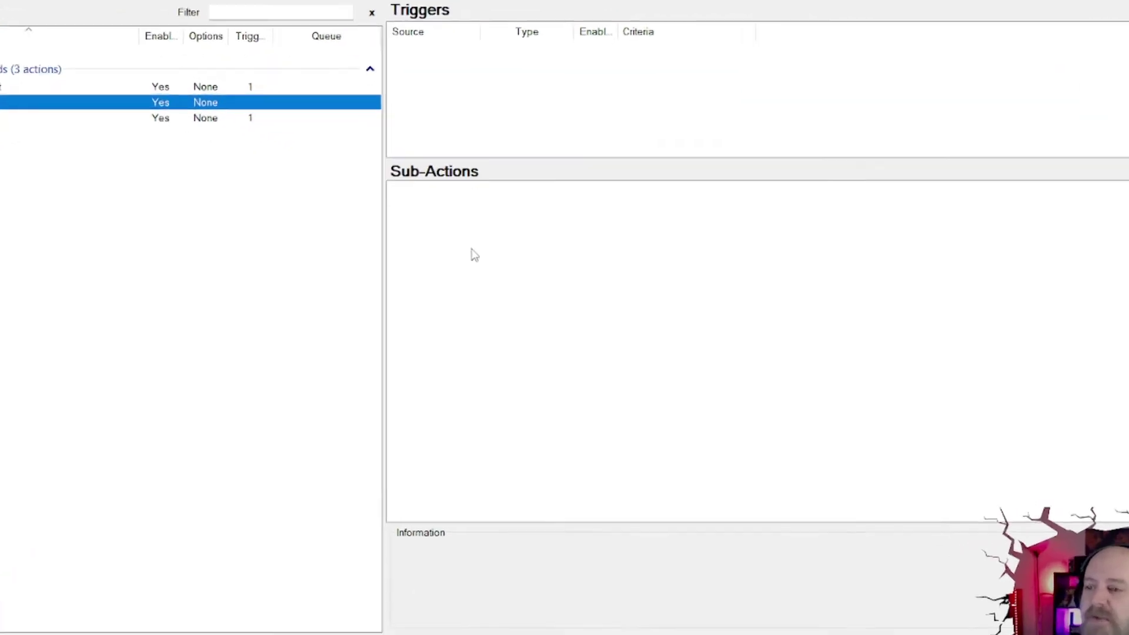
# Step: Add a Twitch Get User Info for Target sub-action to [CC] Hug with the source type From Input
pyautogui.rightClick(512, 263)
pyautogui.moveTo(555, 270)
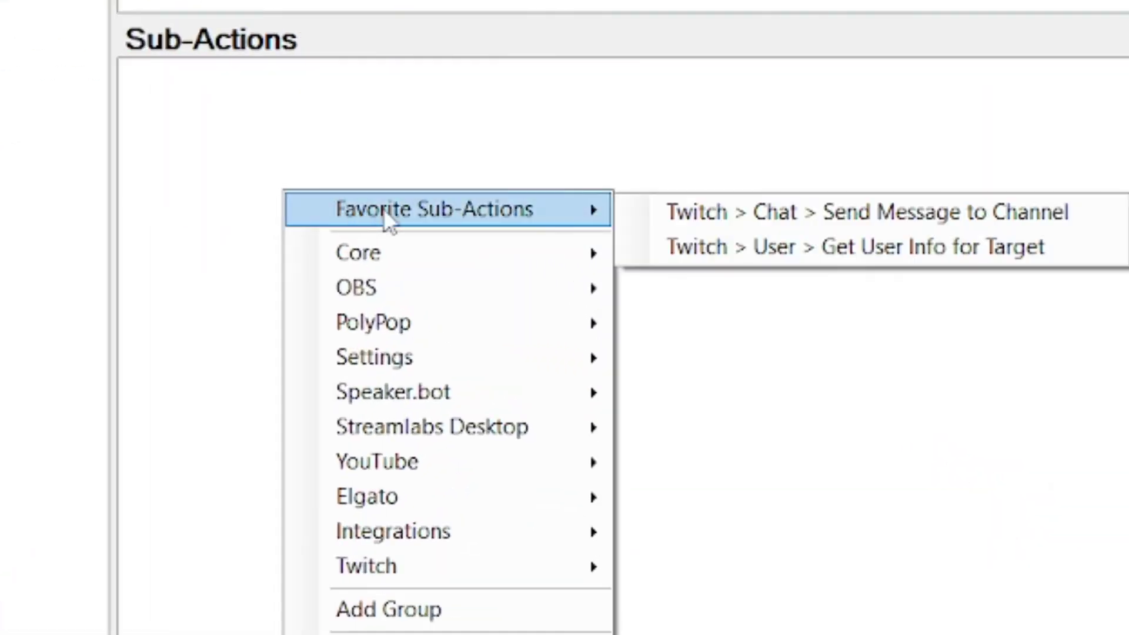
pyautogui.click(716, 247)
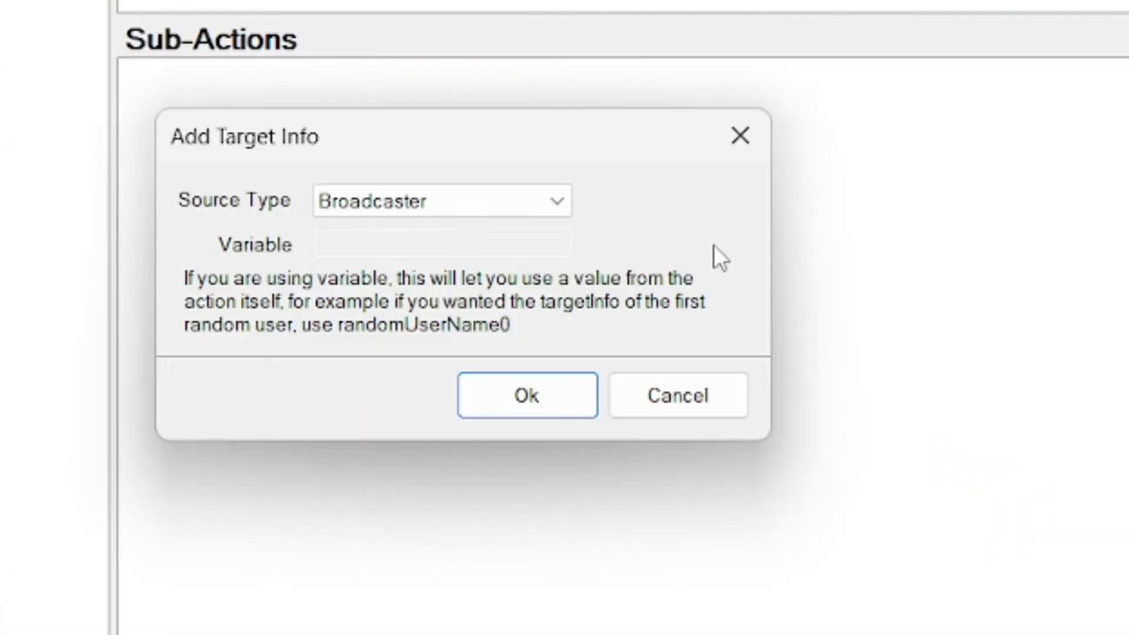
pyautogui.click(559, 207)
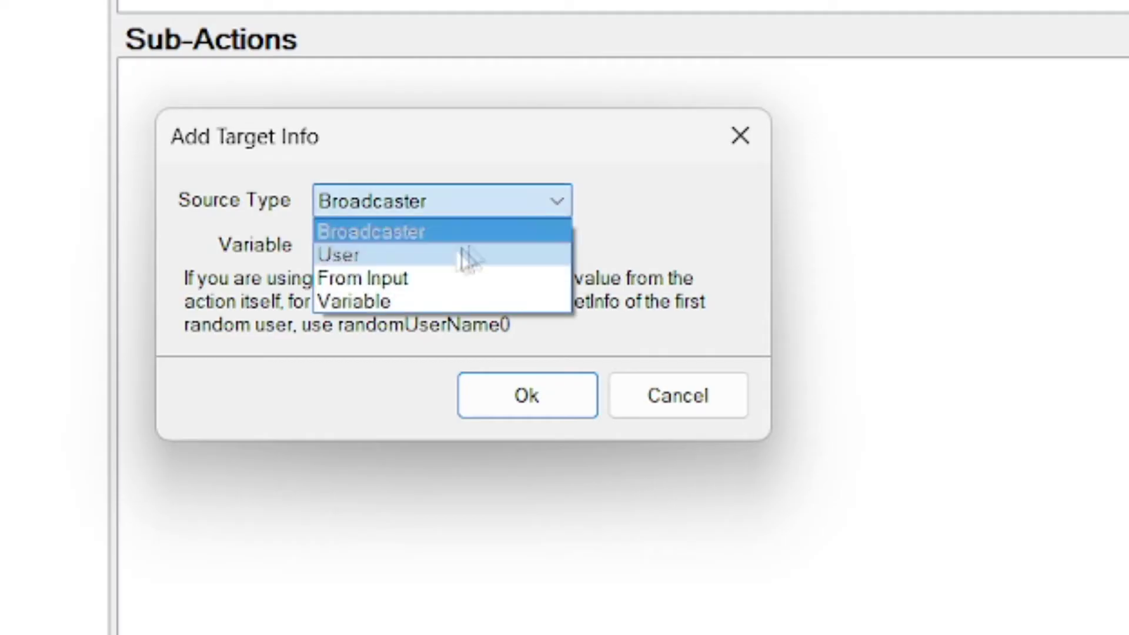
pyautogui.click(418, 281)
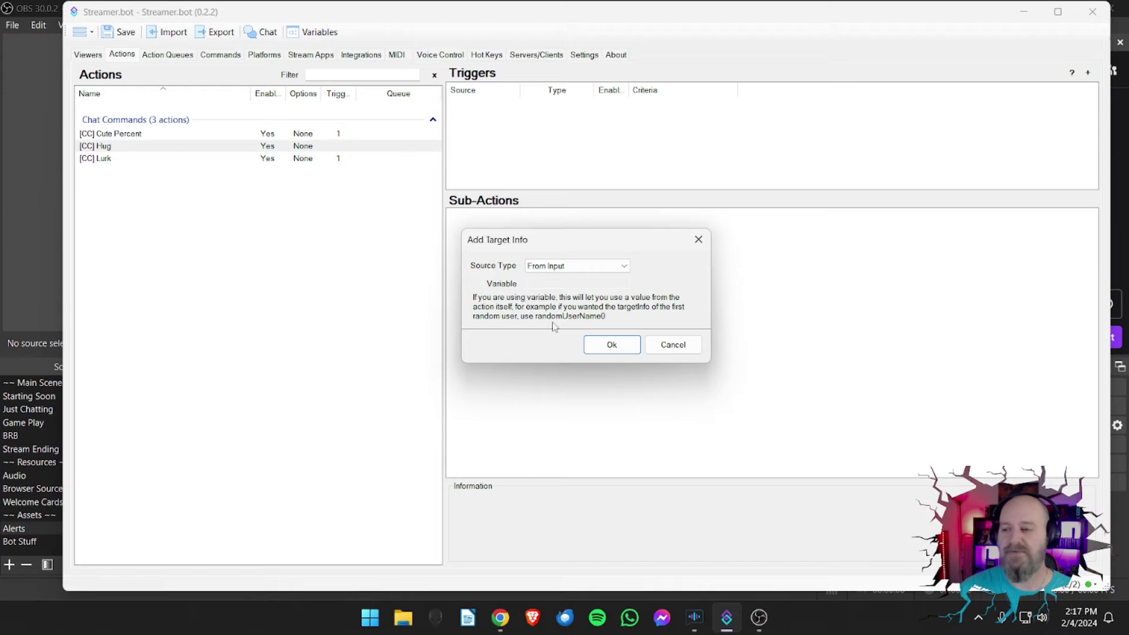
pyautogui.click(582, 266)
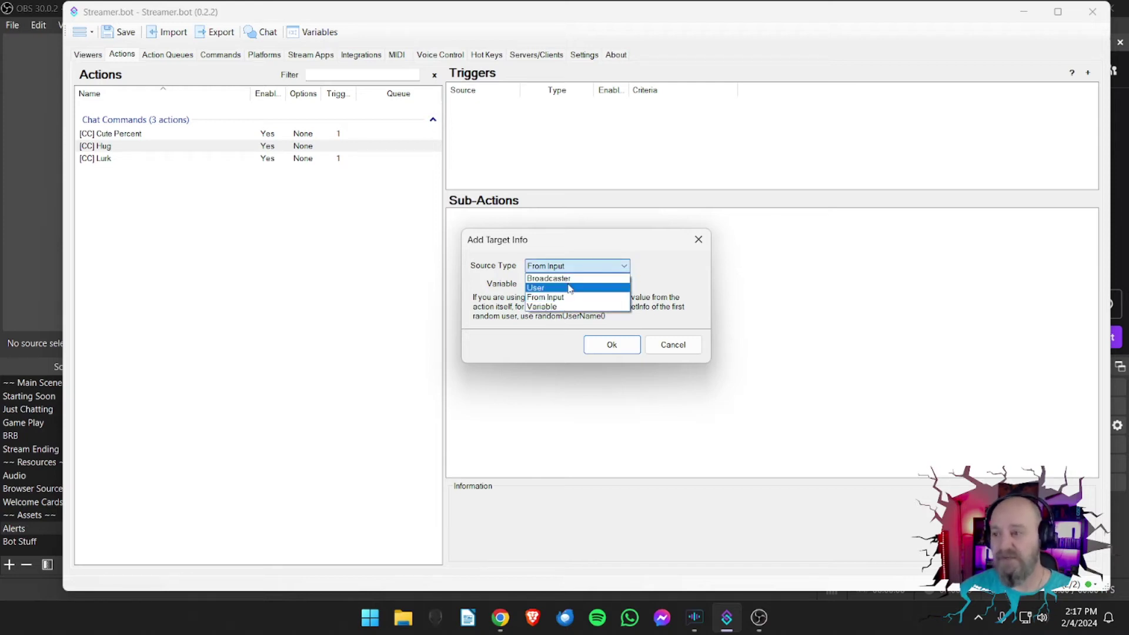
pyautogui.click(569, 288)
pyautogui.click(579, 268)
pyautogui.click(569, 298)
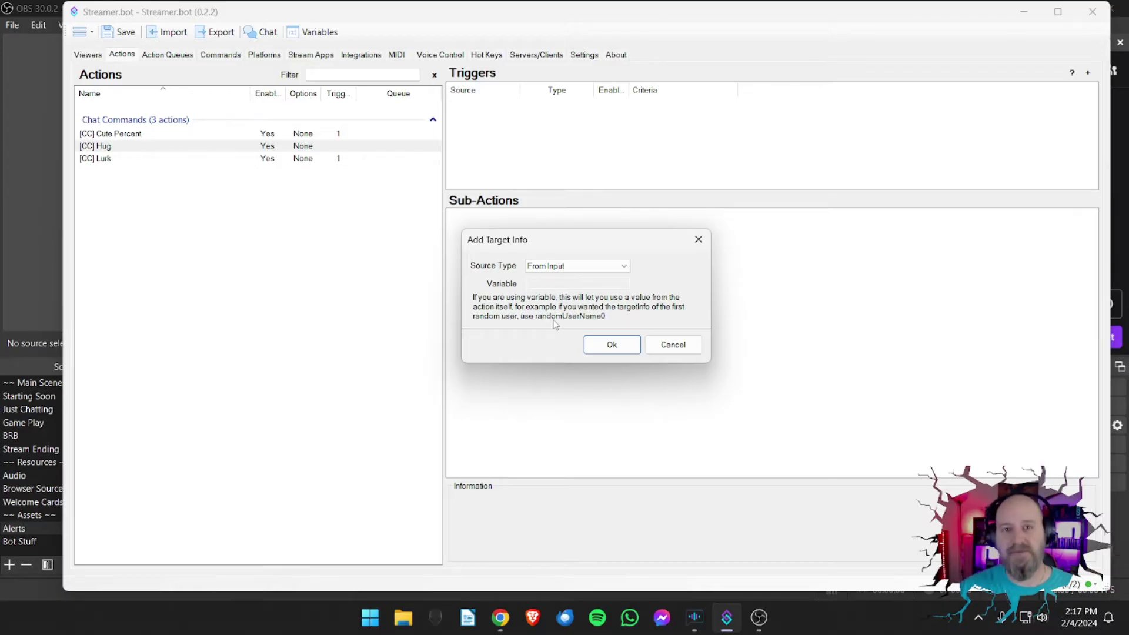
pyautogui.click(608, 346)
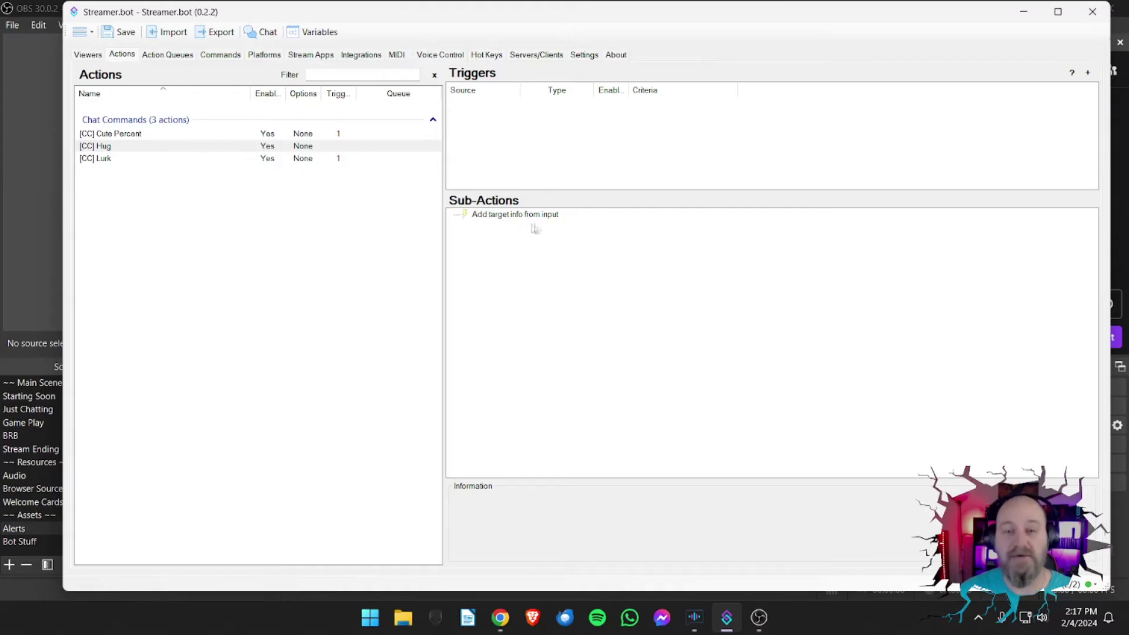
# Step: Add a Twitch channel message sub-action to [CC] Hug, sent by the Bot account: "%user% hugs %targetUser% so tight their eyes bulge."
pyautogui.rightClick(495, 260)
pyautogui.moveTo(588, 269)
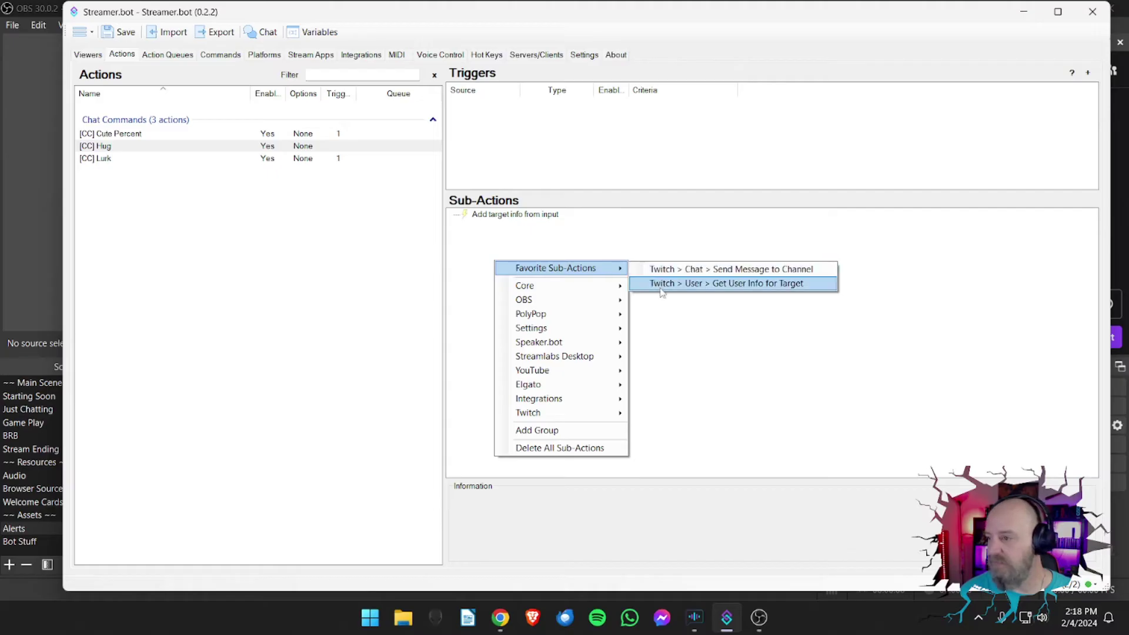
pyautogui.click(682, 270)
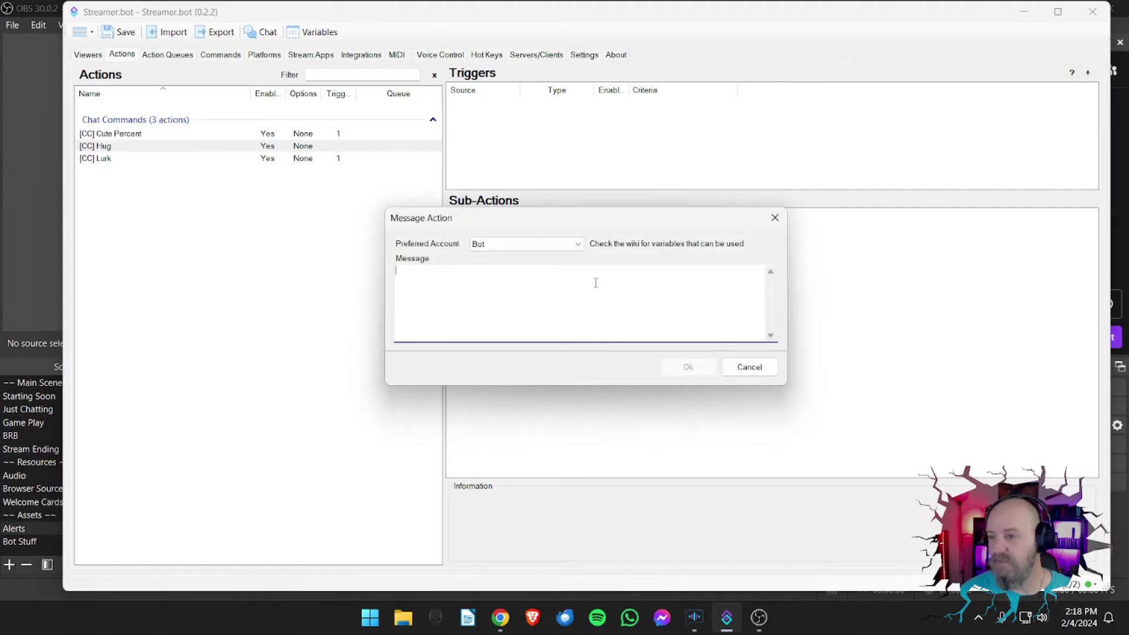
pyautogui.write('%user%')
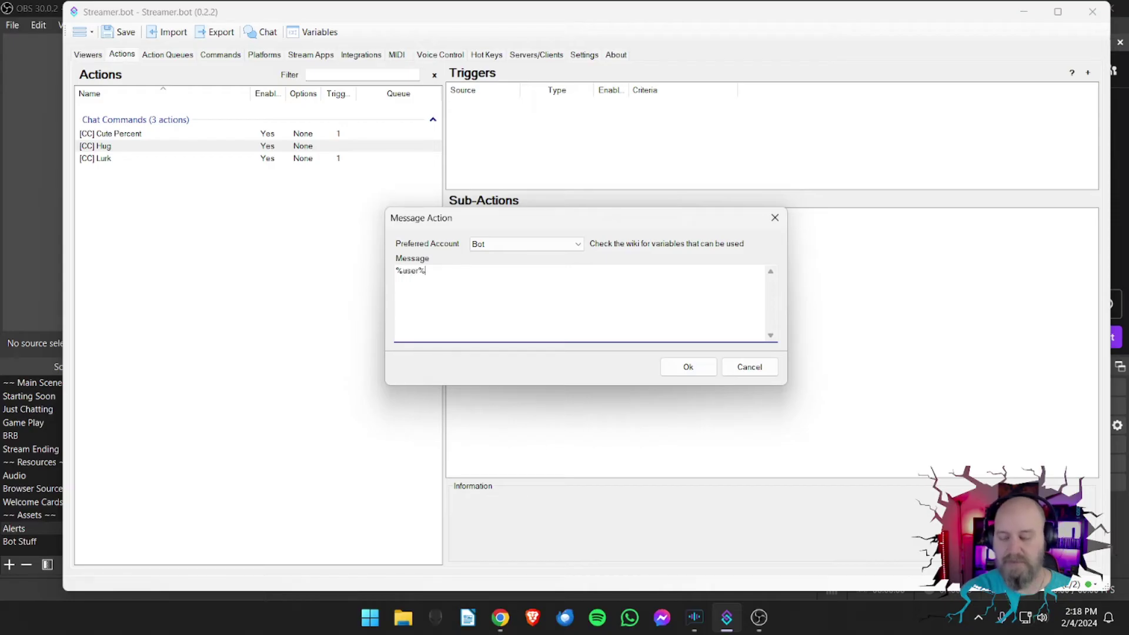
pyautogui.write(' hugs')
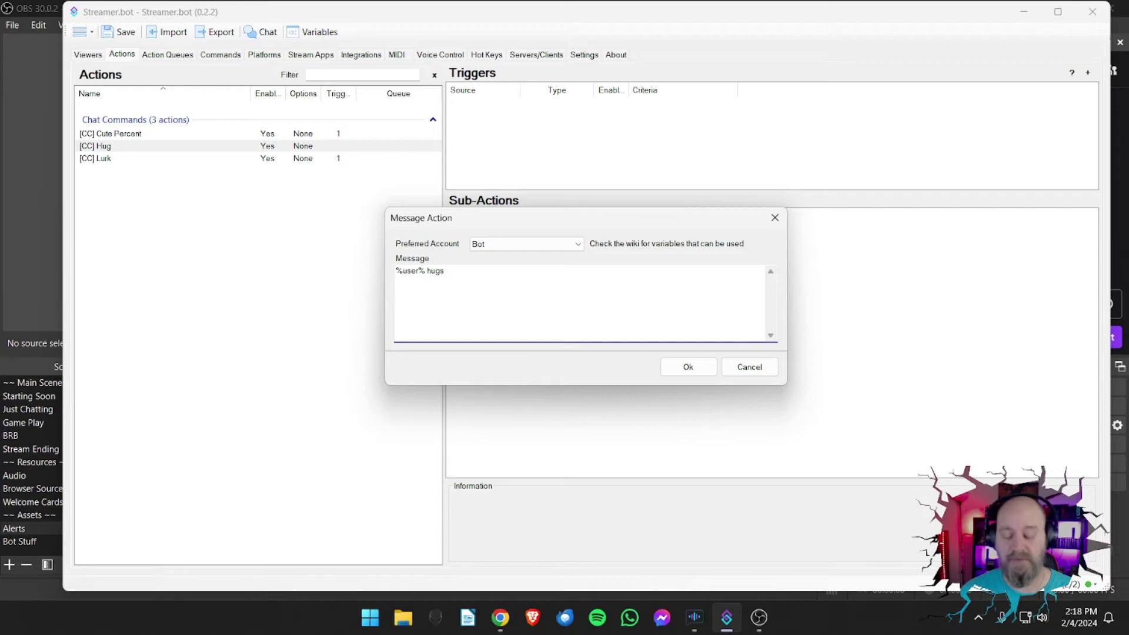
pyautogui.write(' %target')
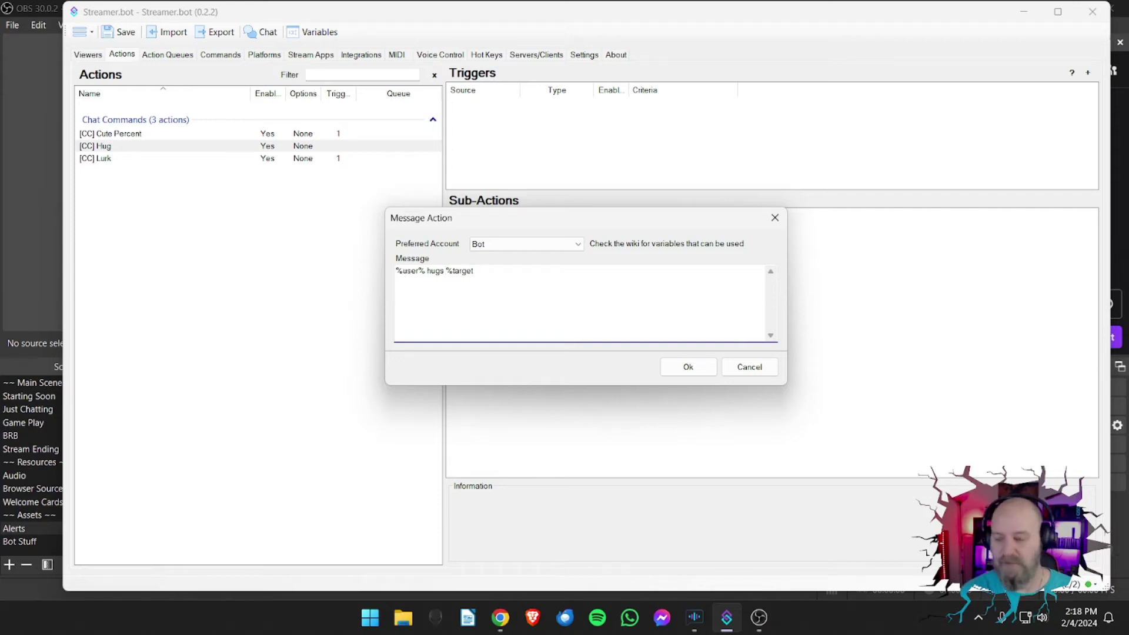
pyautogui.write('User')
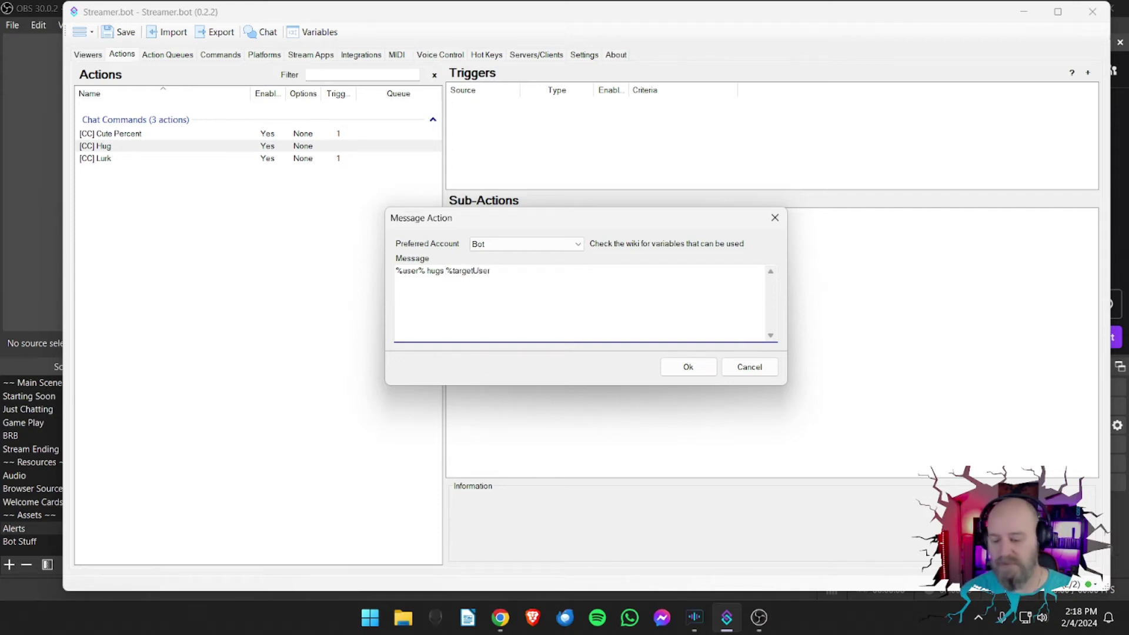
pyautogui.write('% so tight the')
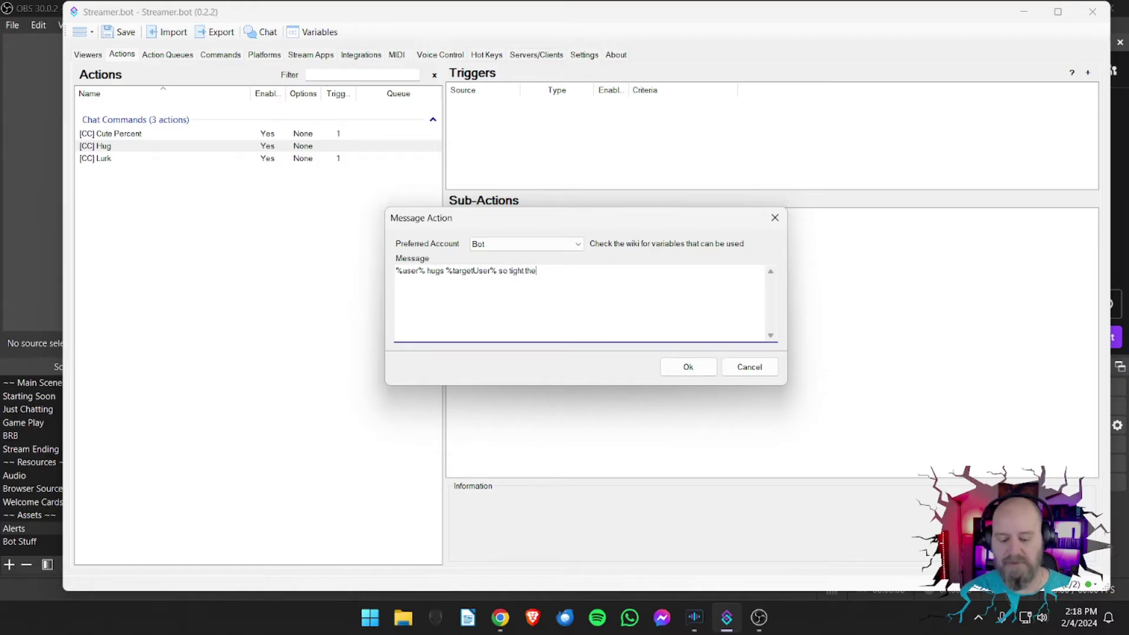
pyautogui.write('ir eyes bulge.')
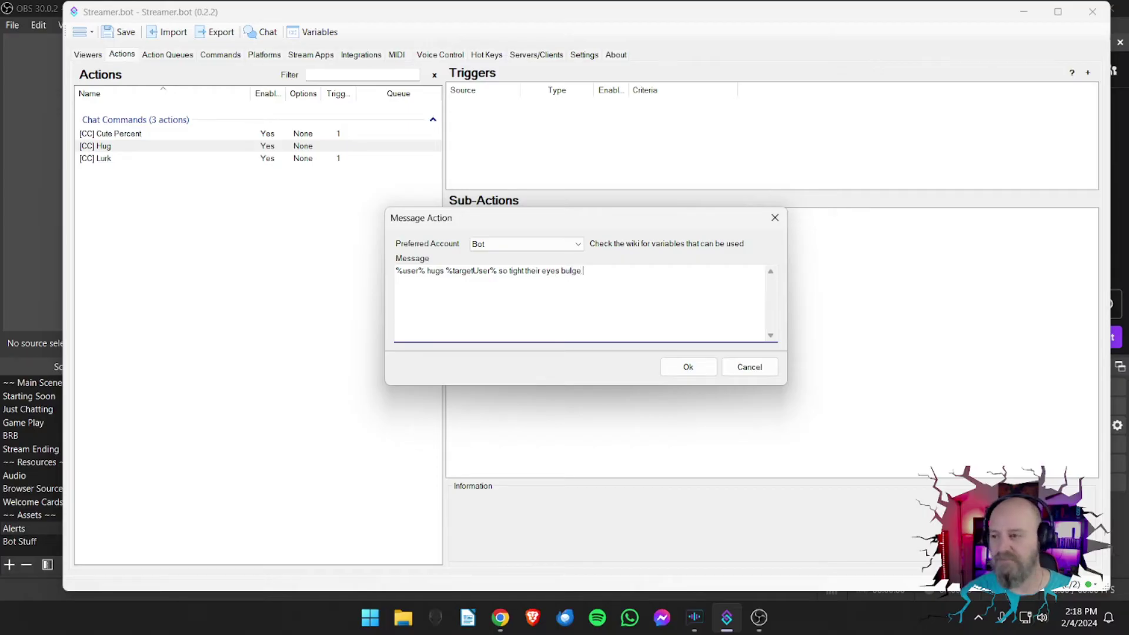
pyautogui.click(690, 368)
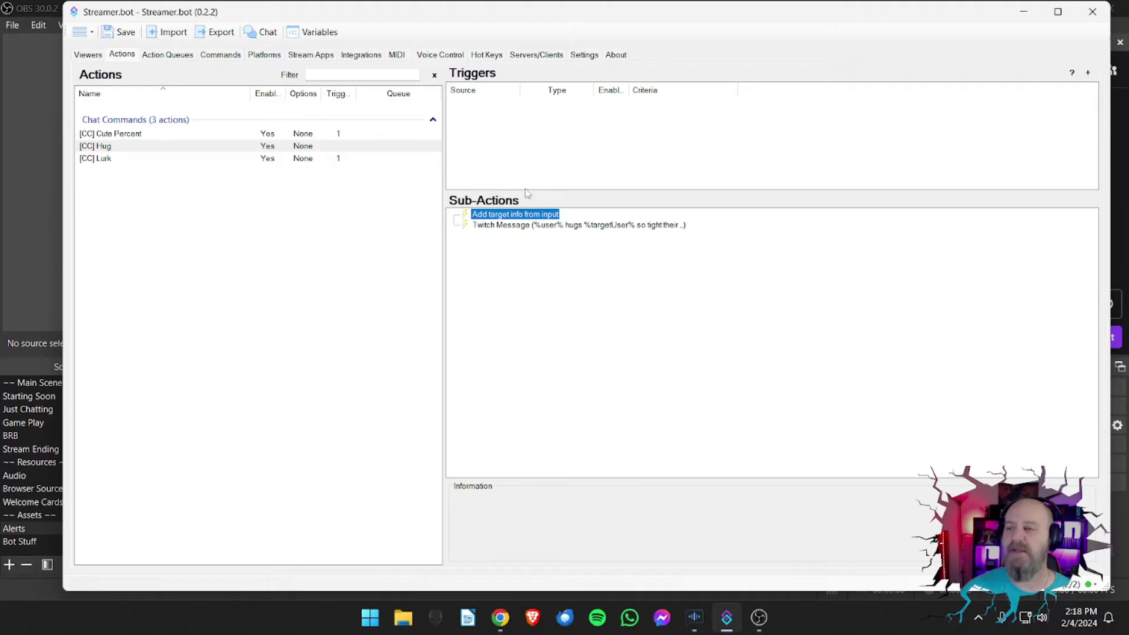
# Step: Add a Command Triggered trigger to [CC] Hug using a new command named Hug with the command text !hug
pyautogui.rightClick(492, 129)
pyautogui.moveTo(553, 181)
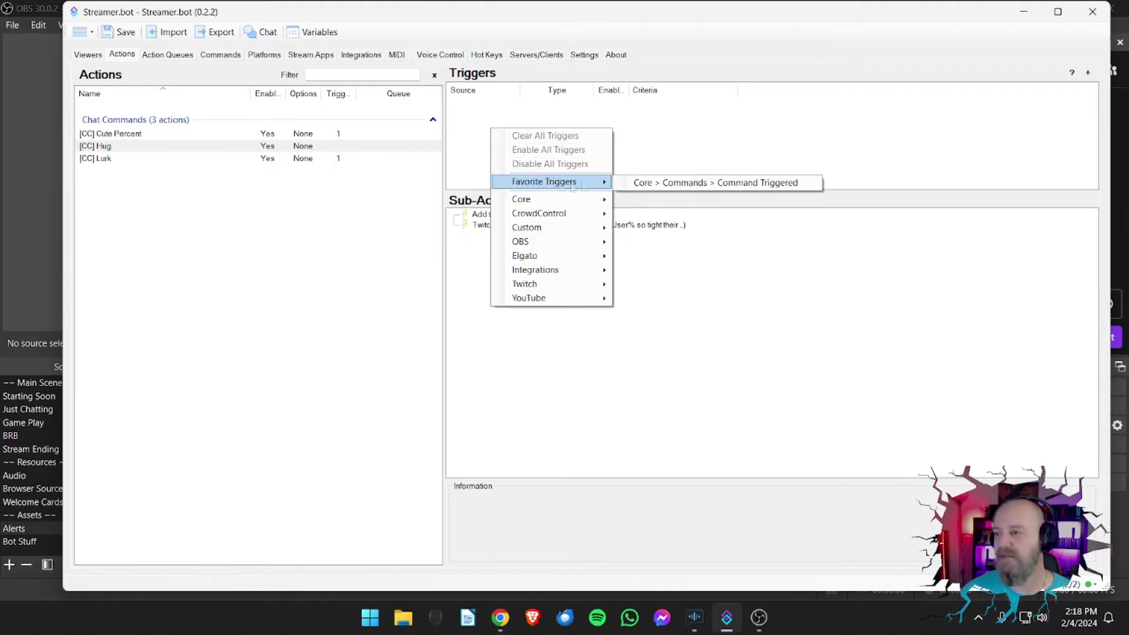
pyautogui.click(625, 185)
pyautogui.click(550, 318)
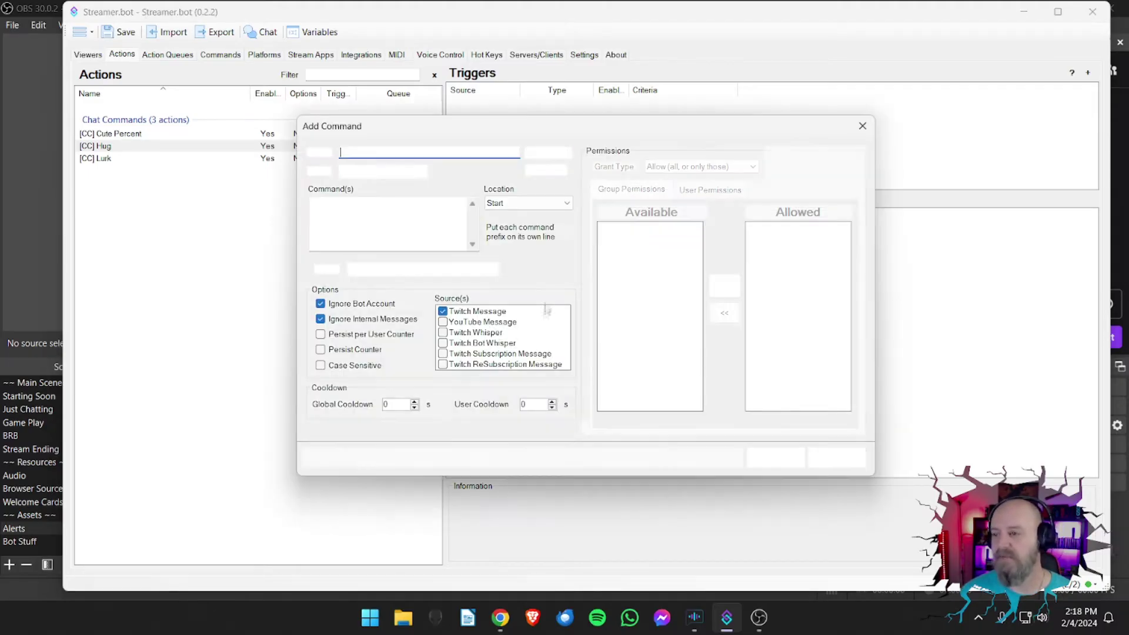
pyautogui.write('Hug')
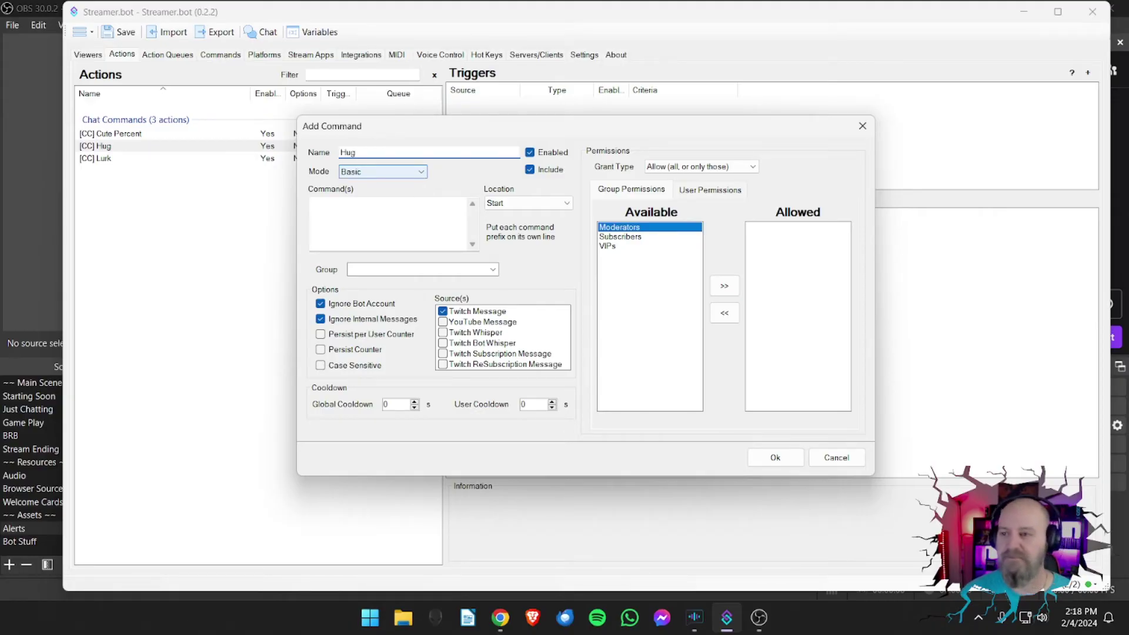
pyautogui.click(373, 215)
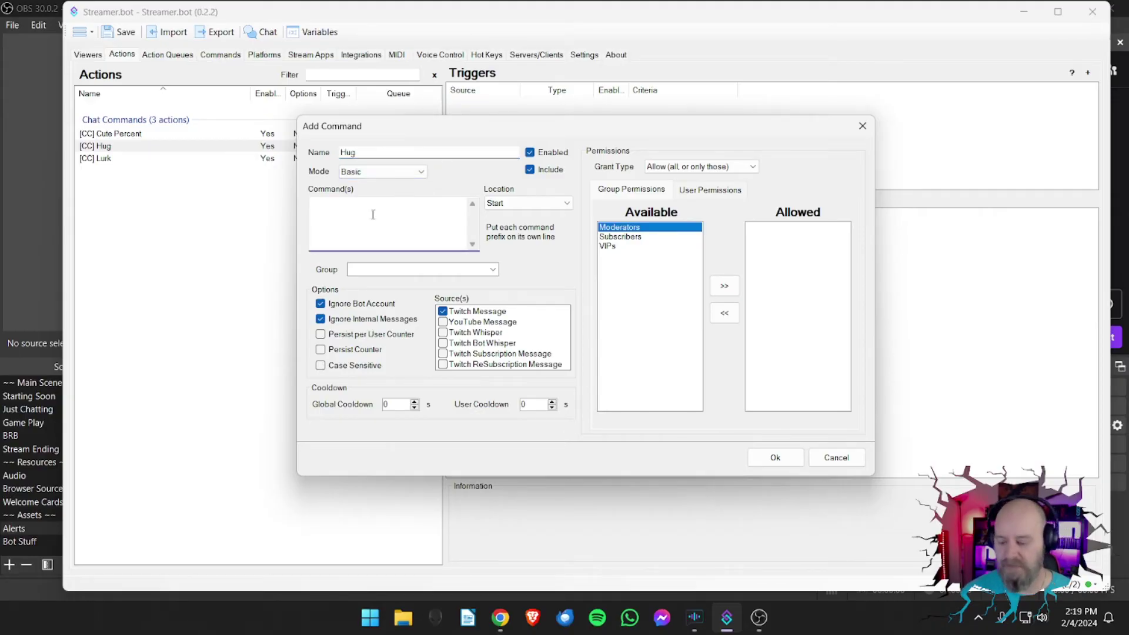
pyautogui.write('!hug')
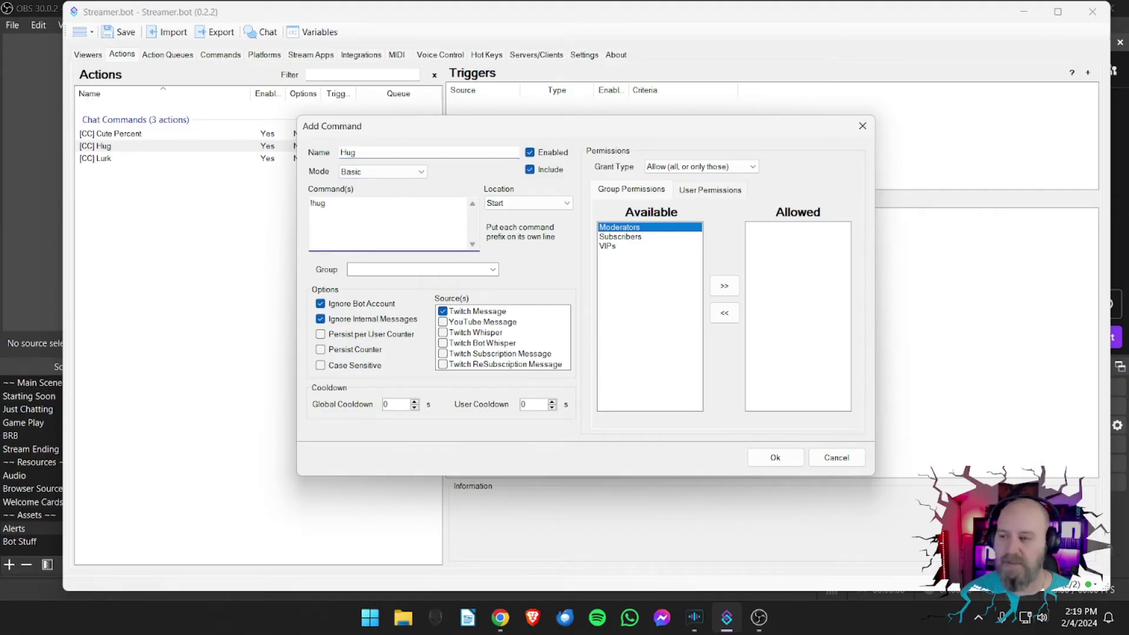
pyautogui.click(775, 457)
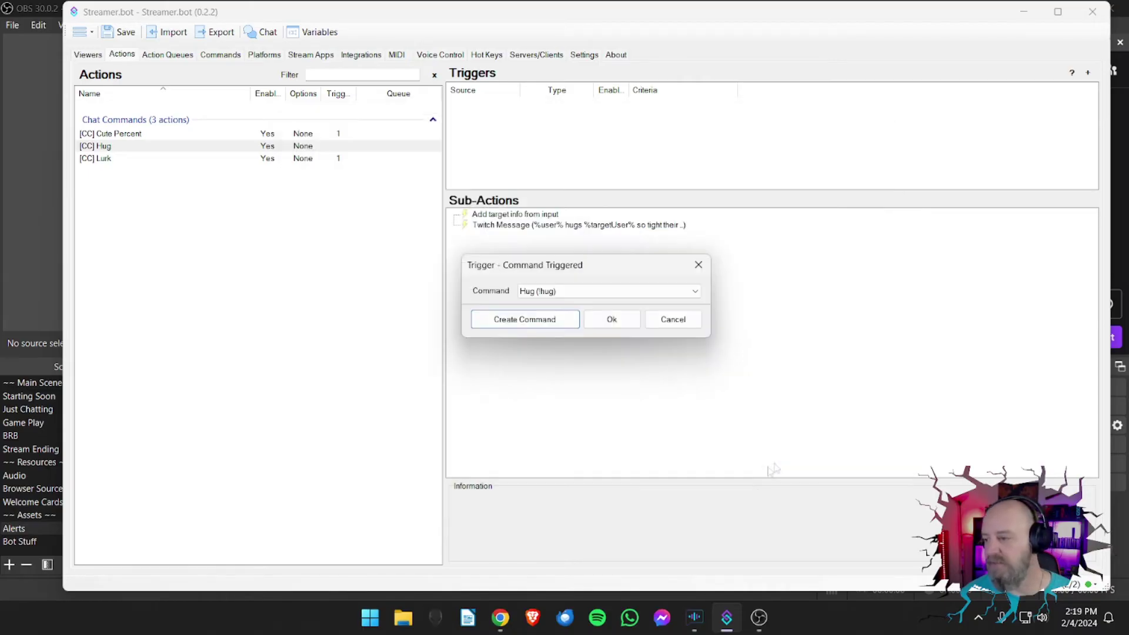
pyautogui.click(611, 319)
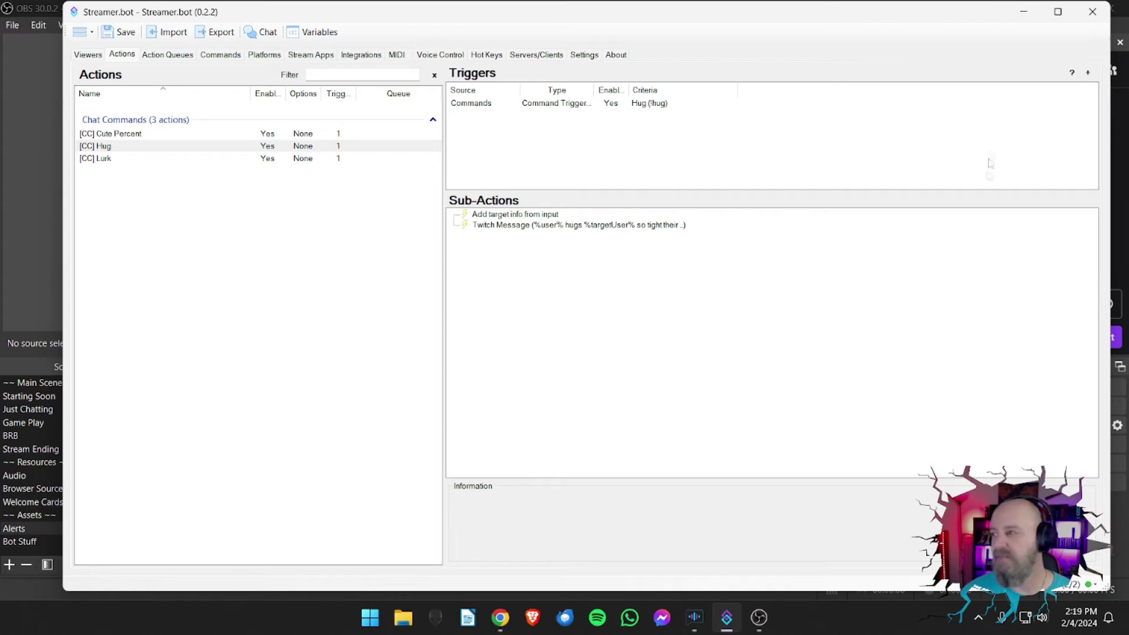
# Step: Switch to OBS and test the command in the stream chat by sending !hug followed by a target username
pyautogui.click(759, 617)
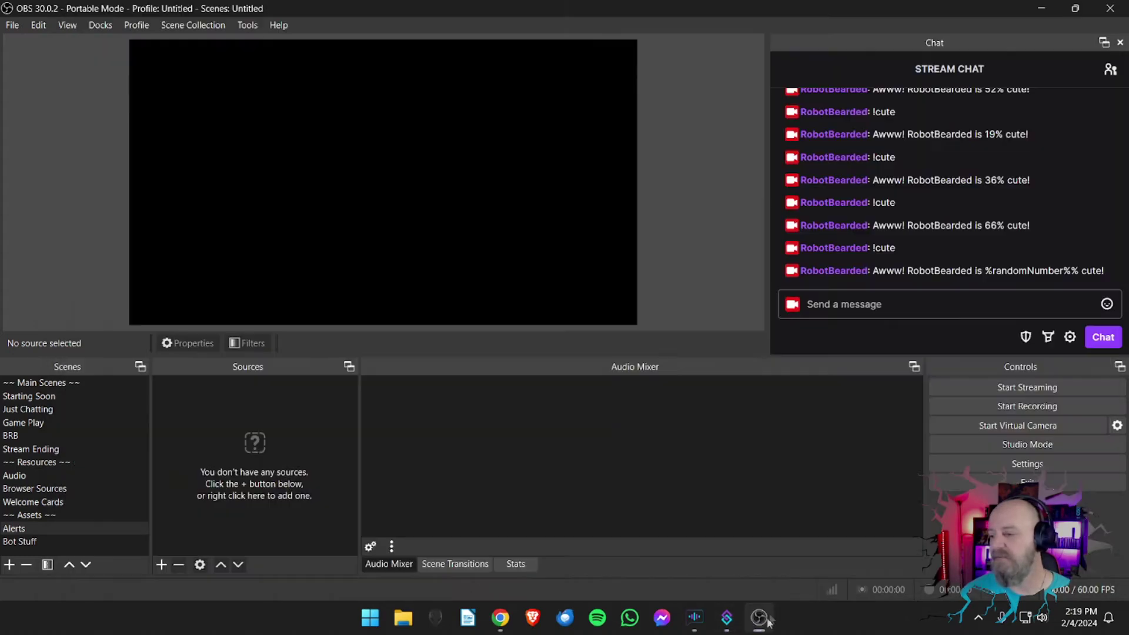
pyautogui.click(866, 305)
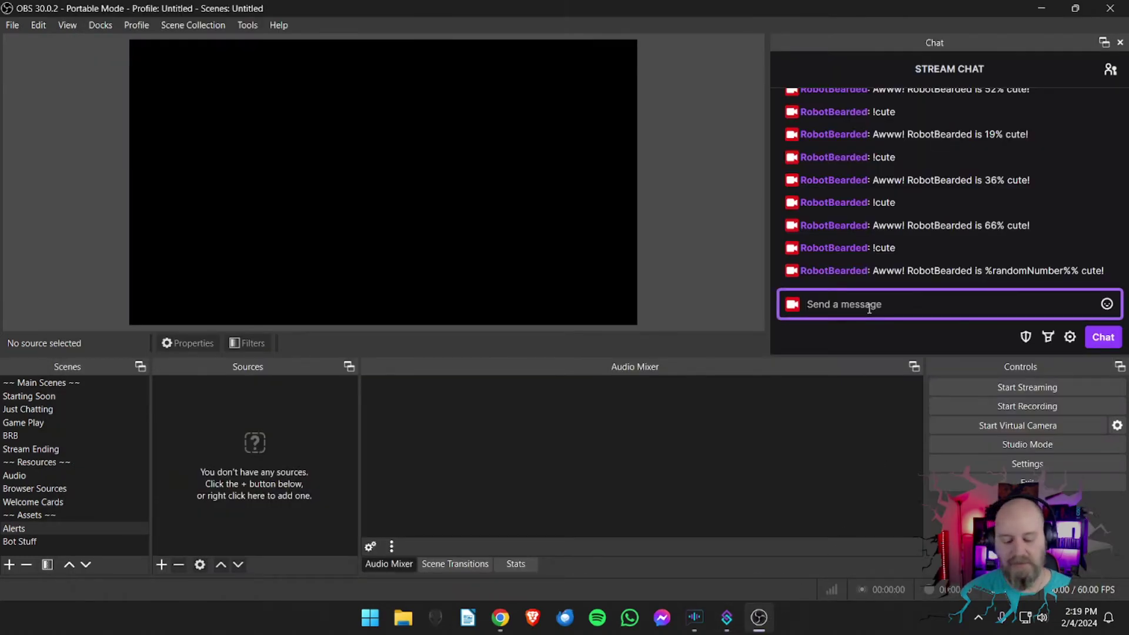
pyautogui.write('!hug')
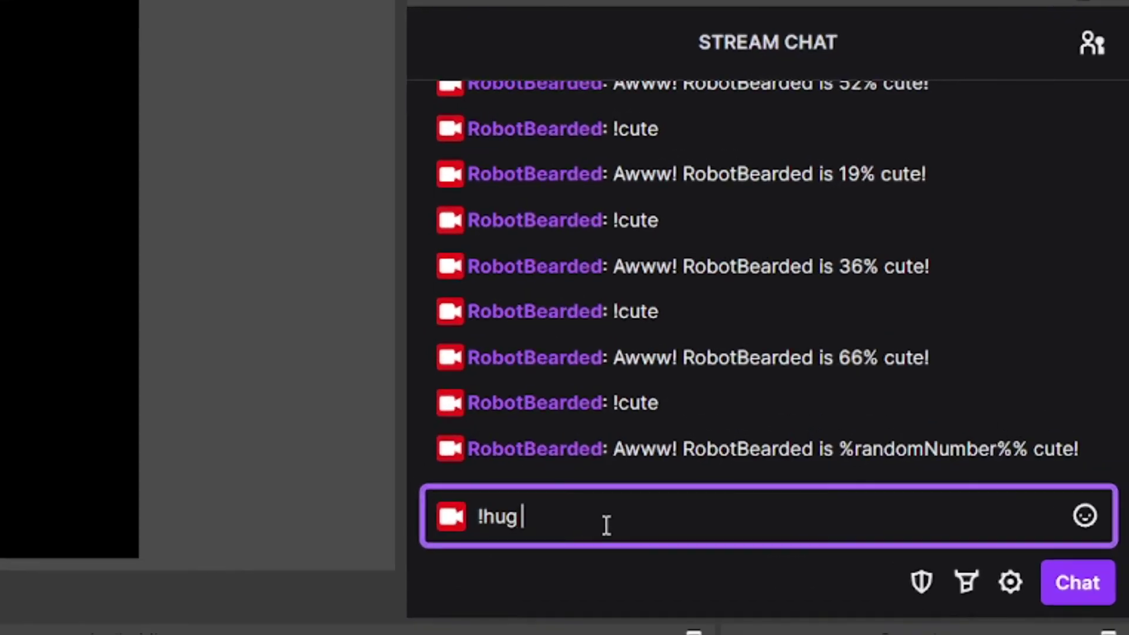
pyautogui.write(' Alexx')
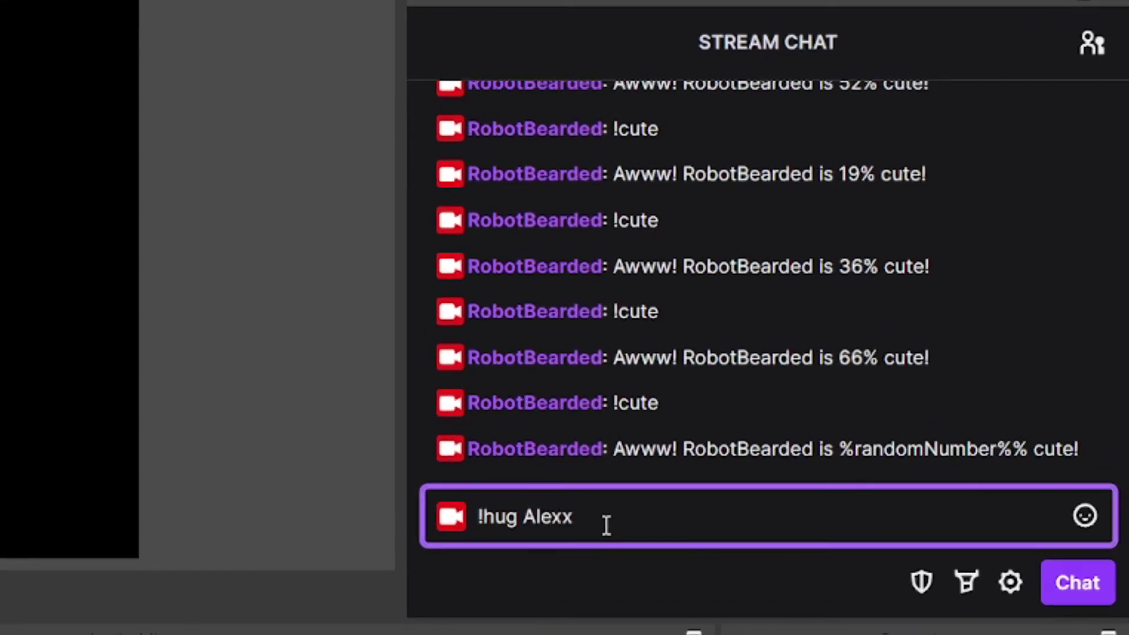
pyautogui.press('Return')
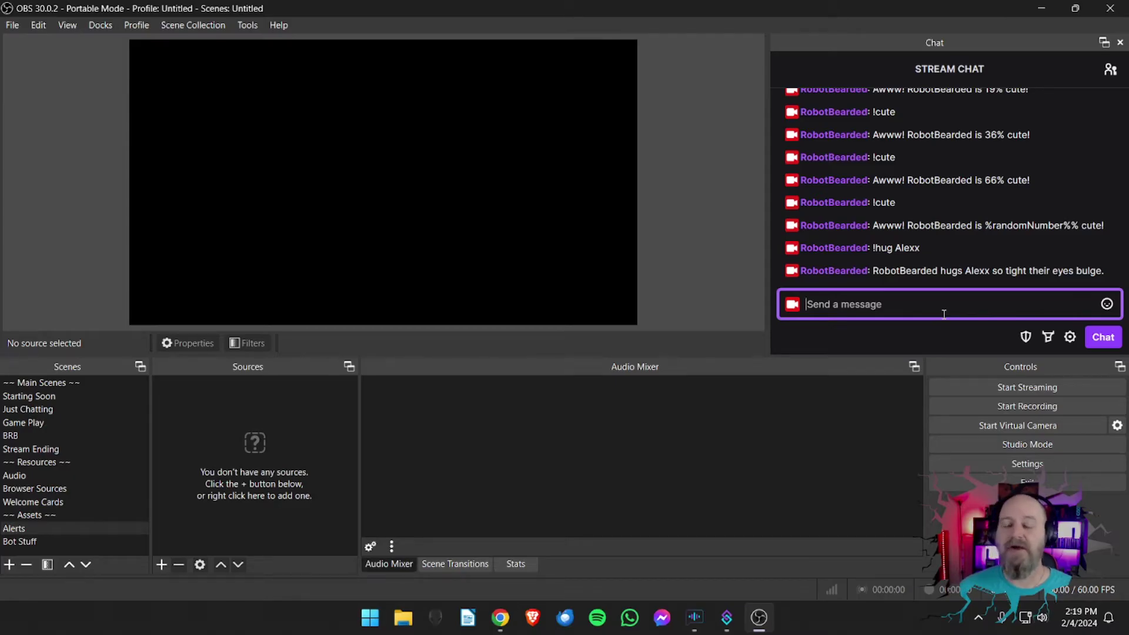
# Step: Send !hug in the stream chat without any target to test the command's reply
pyautogui.click(944, 314)
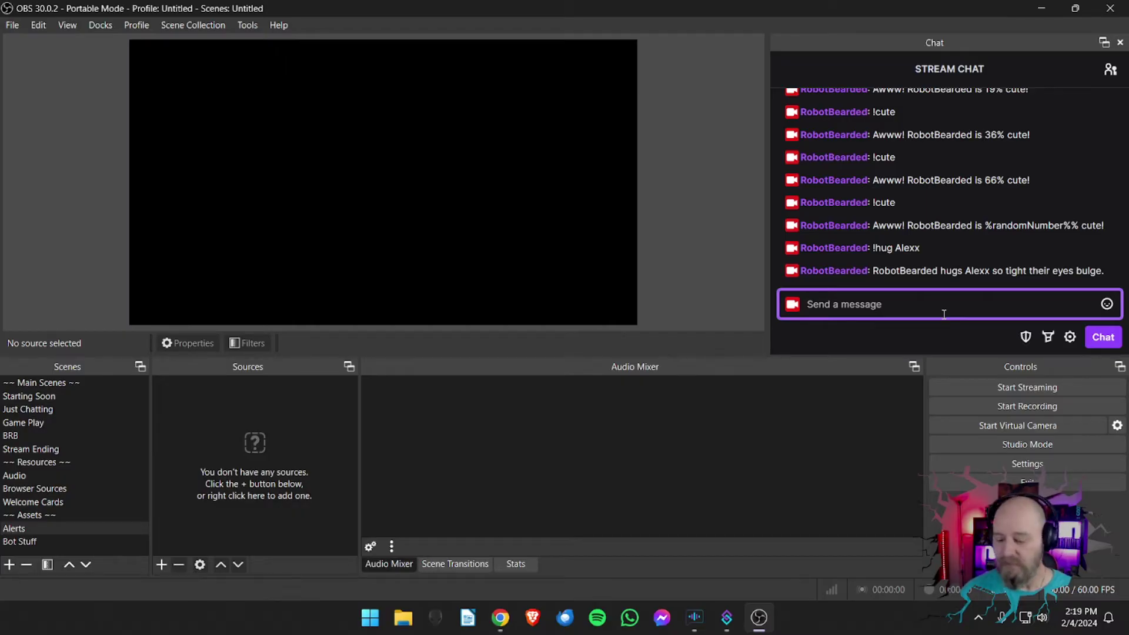
pyautogui.write('!hug')
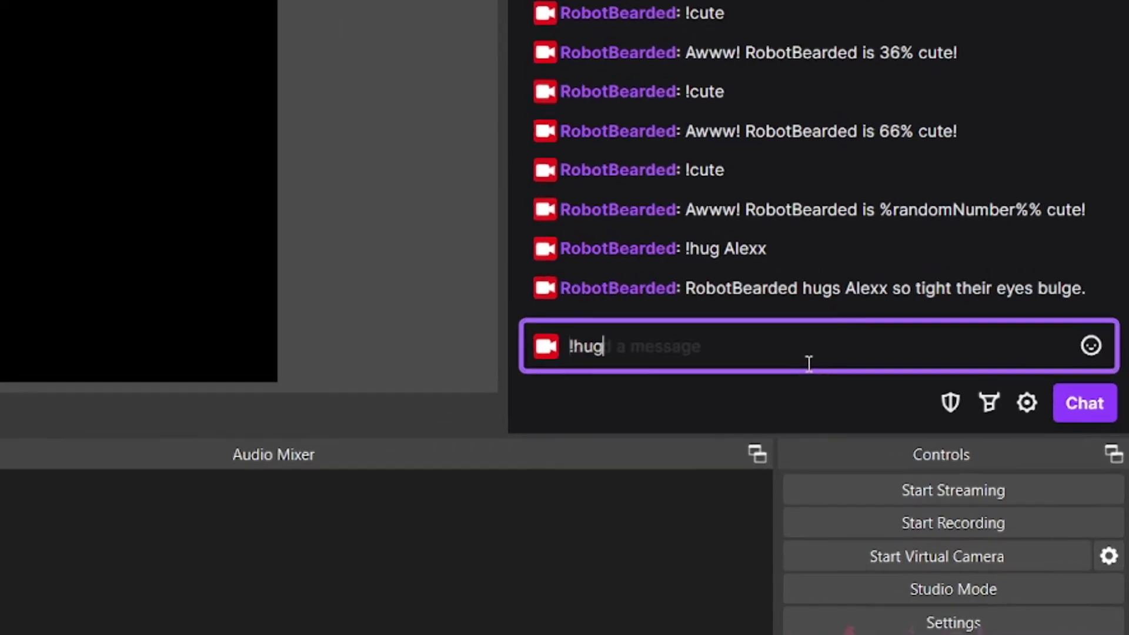
pyautogui.press('Return')
pyautogui.moveTo(893, 281)
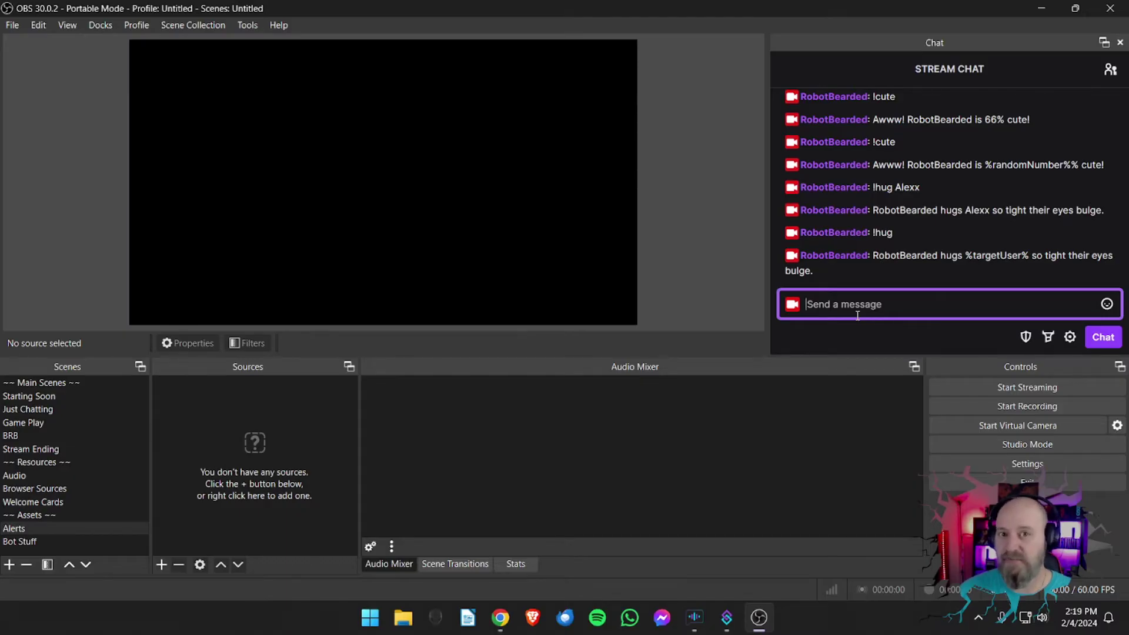
# Step: Switch to Streamer.bot and start a Logic If/Else sub-action for [CC] Hug with variable targetUser and operator Does not Exist
pyautogui.click(726, 617)
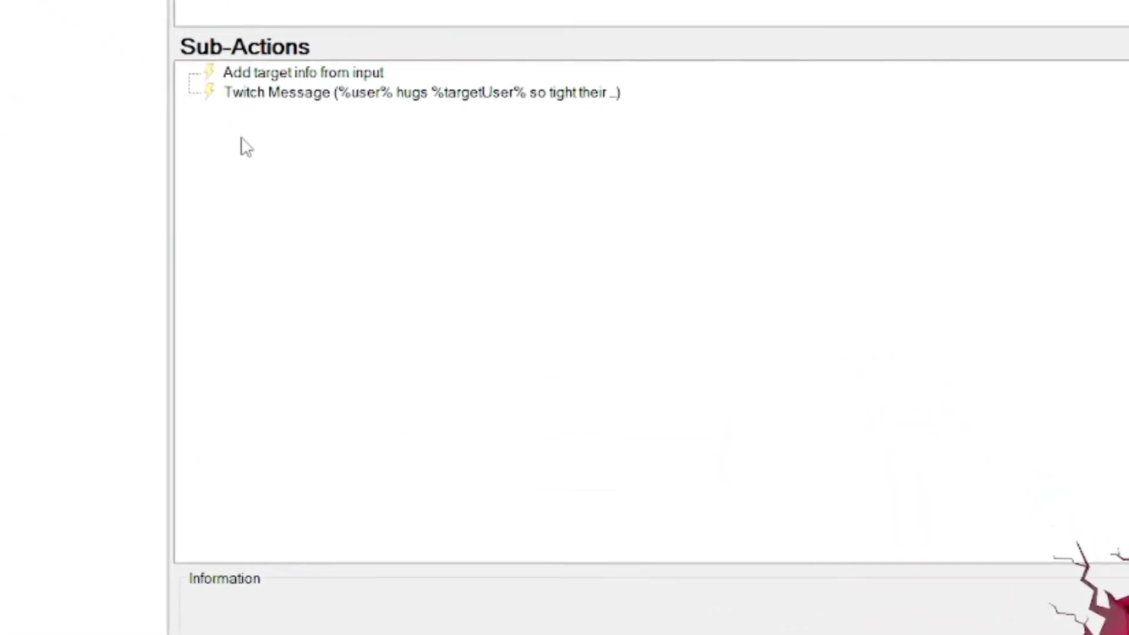
pyautogui.rightClick(482, 250)
pyautogui.moveTo(285, 177)
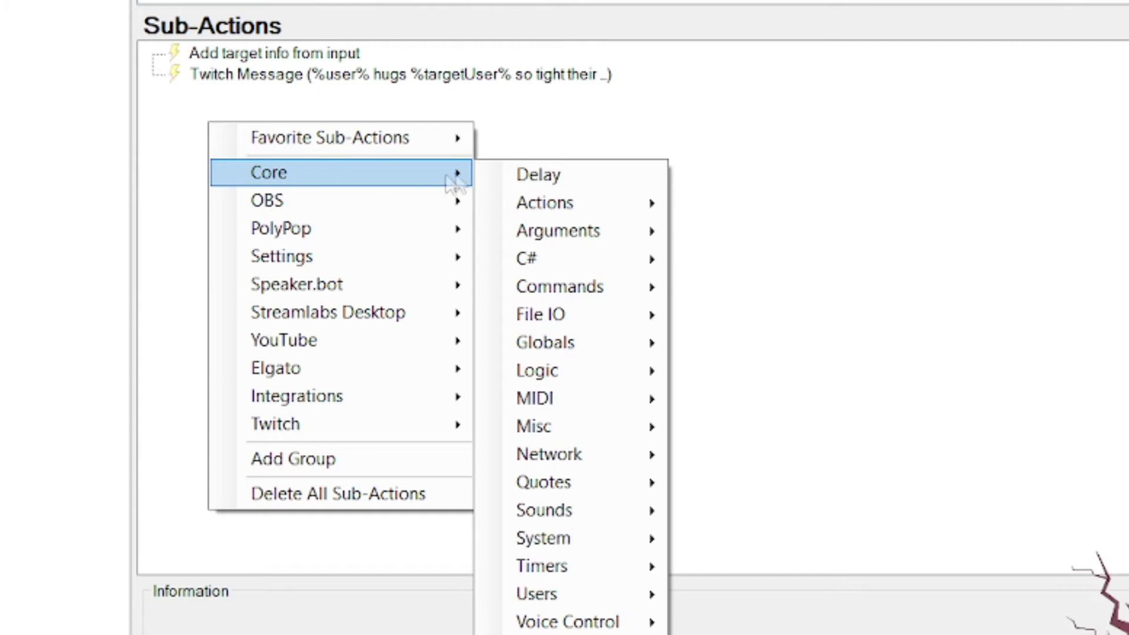
pyautogui.moveTo(550, 376)
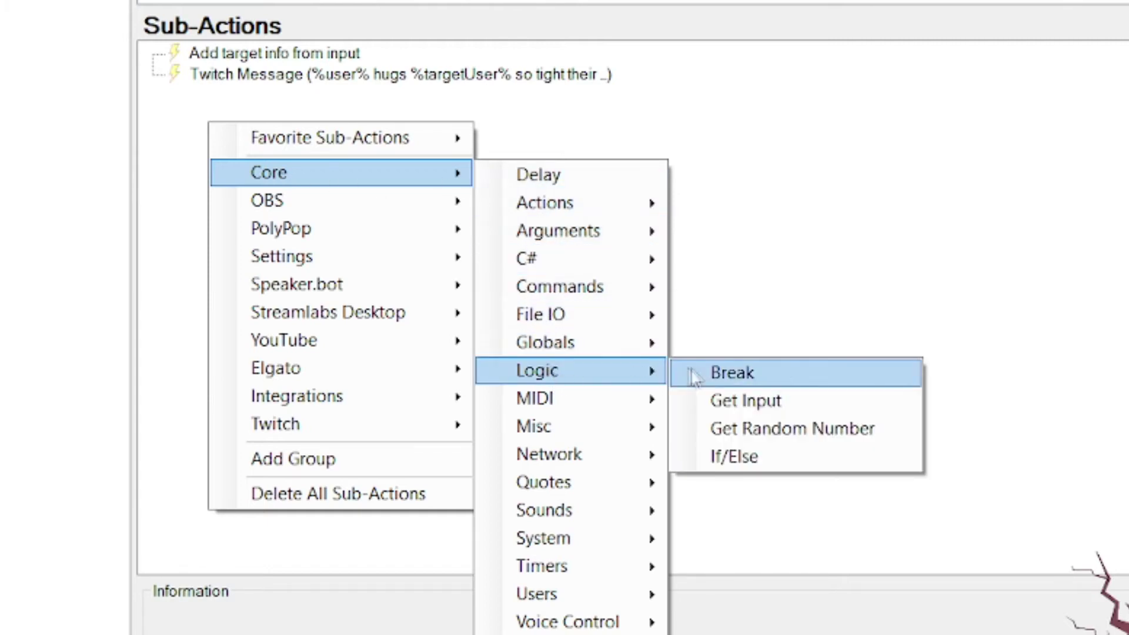
pyautogui.click(733, 459)
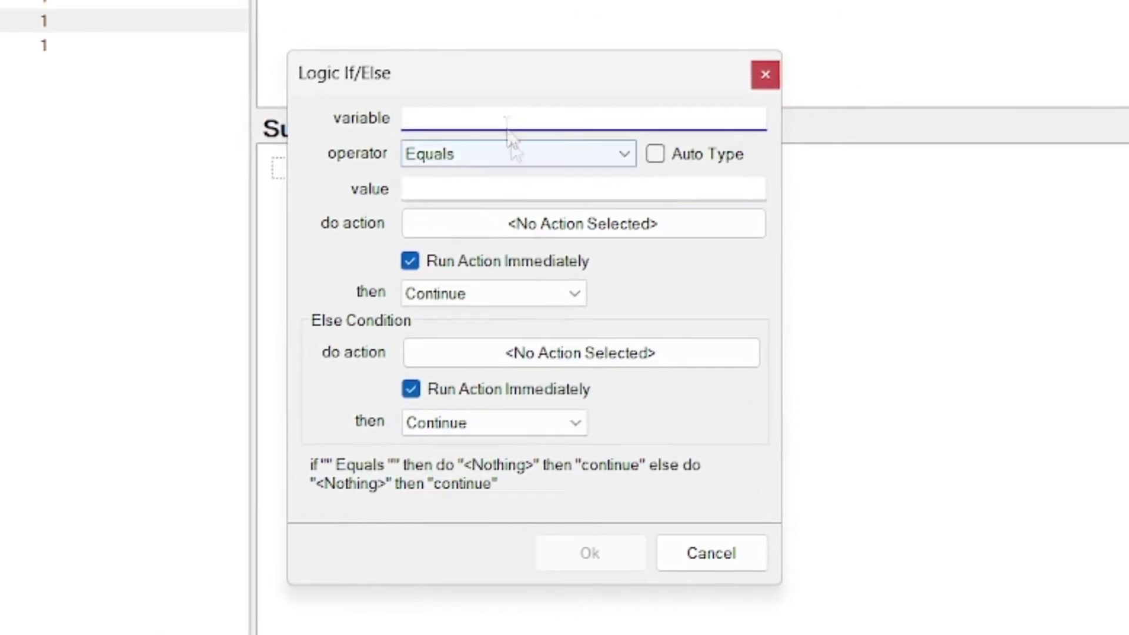
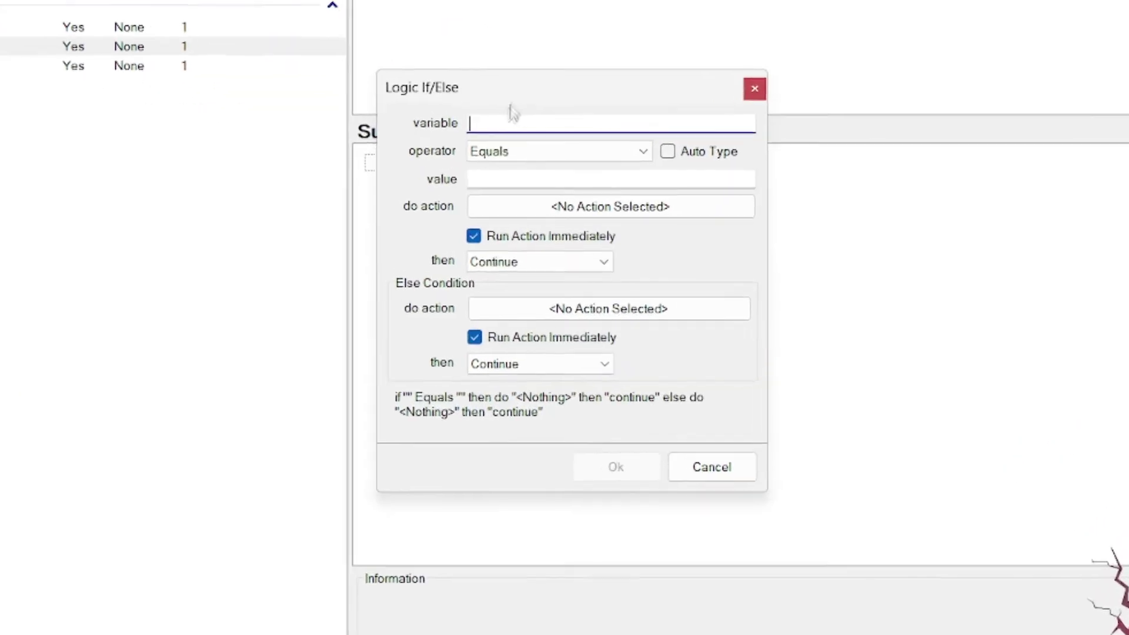
pyautogui.moveTo(499, 56); pyautogui.dragTo(515, 210)
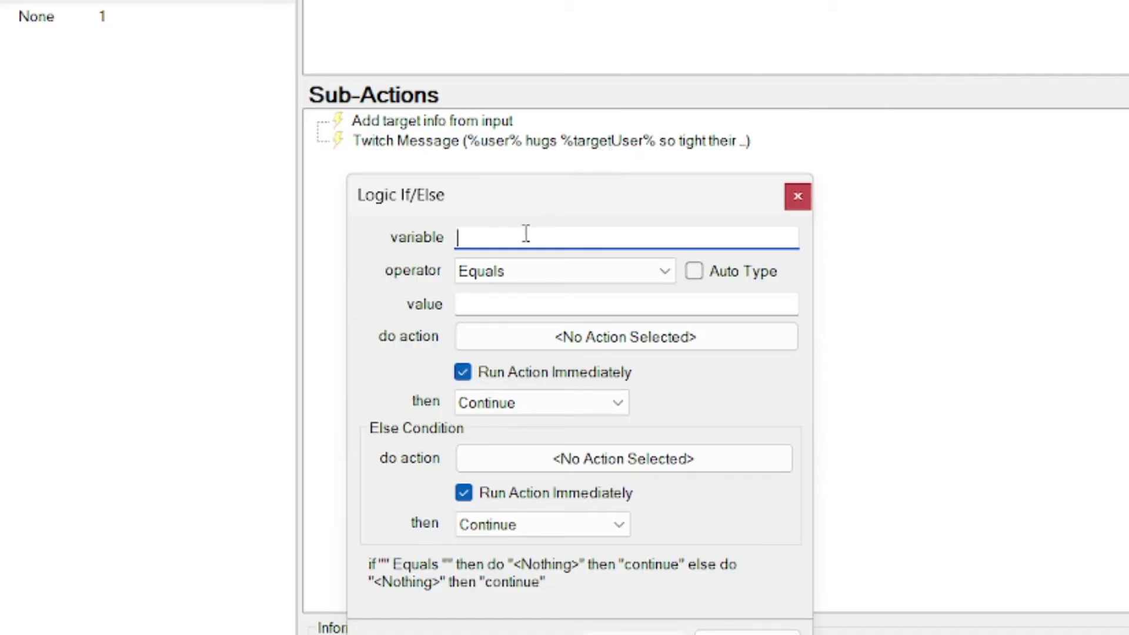
pyautogui.moveTo(520, 215); pyautogui.dragTo(474, 80)
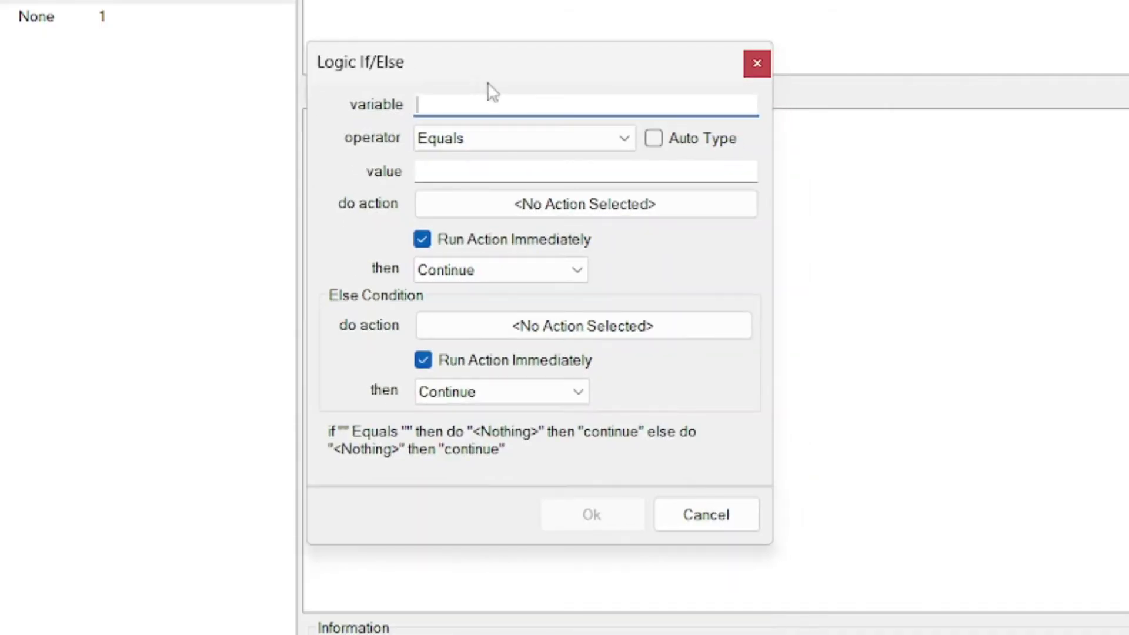
pyautogui.write('target')
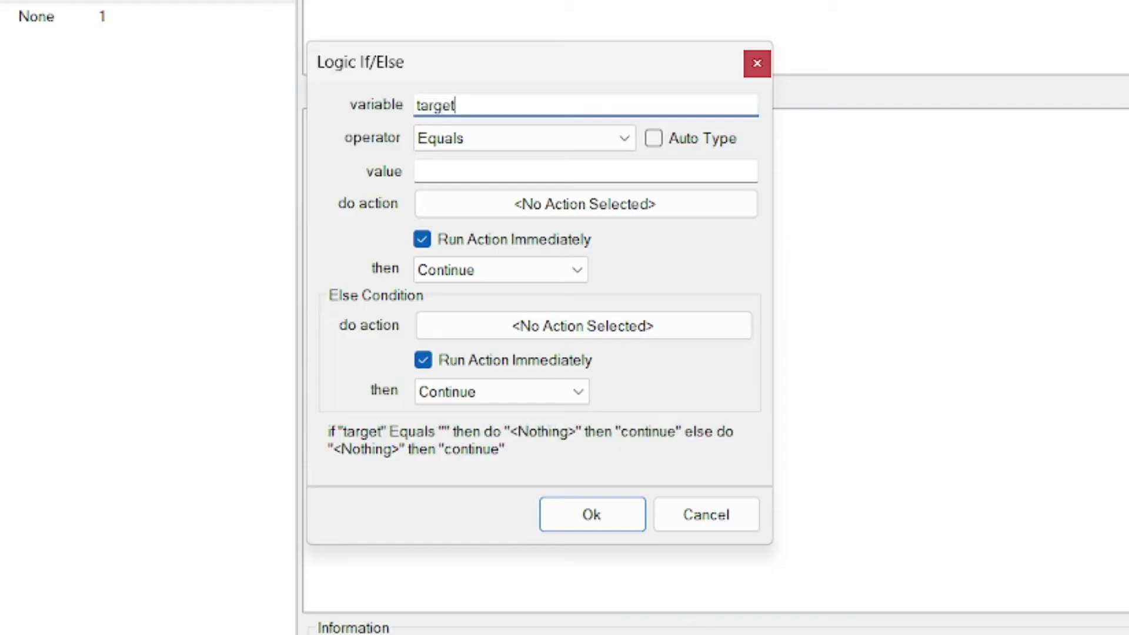
pyautogui.write('User')
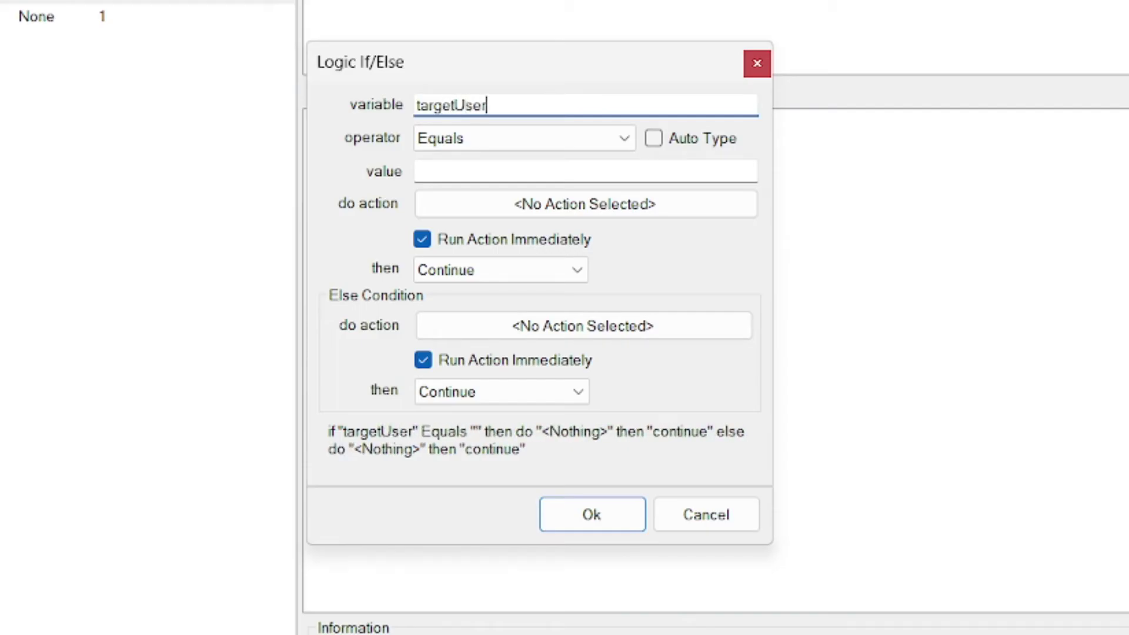
pyautogui.click(507, 135)
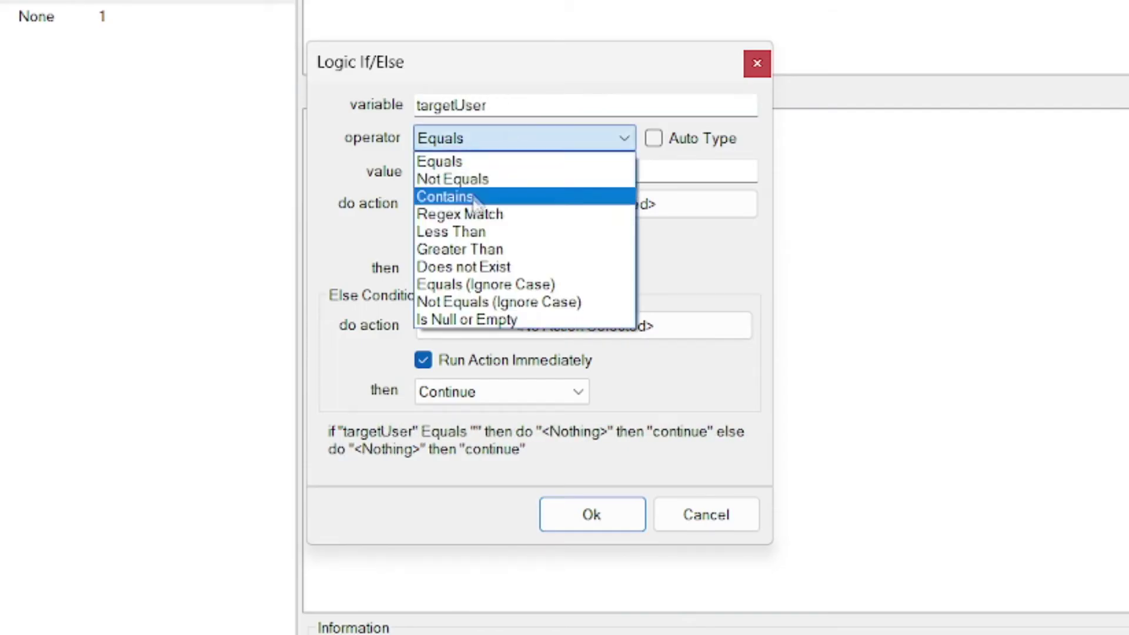
pyautogui.click(461, 266)
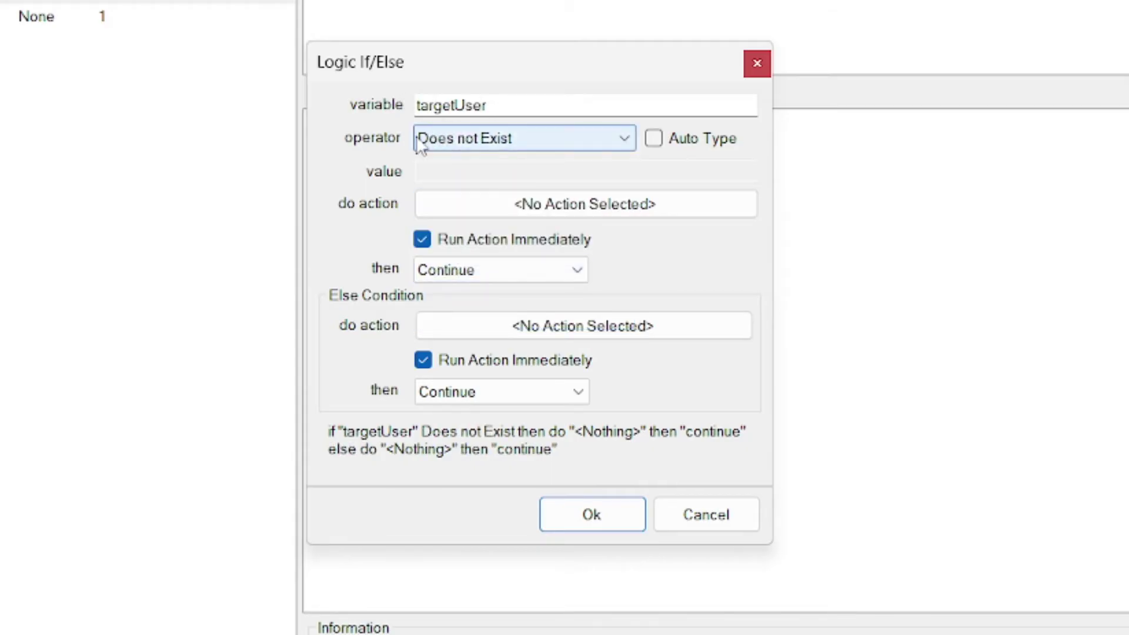
# Step: Leave the If/Else condition's action unselected, make it Break when the condition is met, and save the sub-action
pyautogui.click(455, 203)
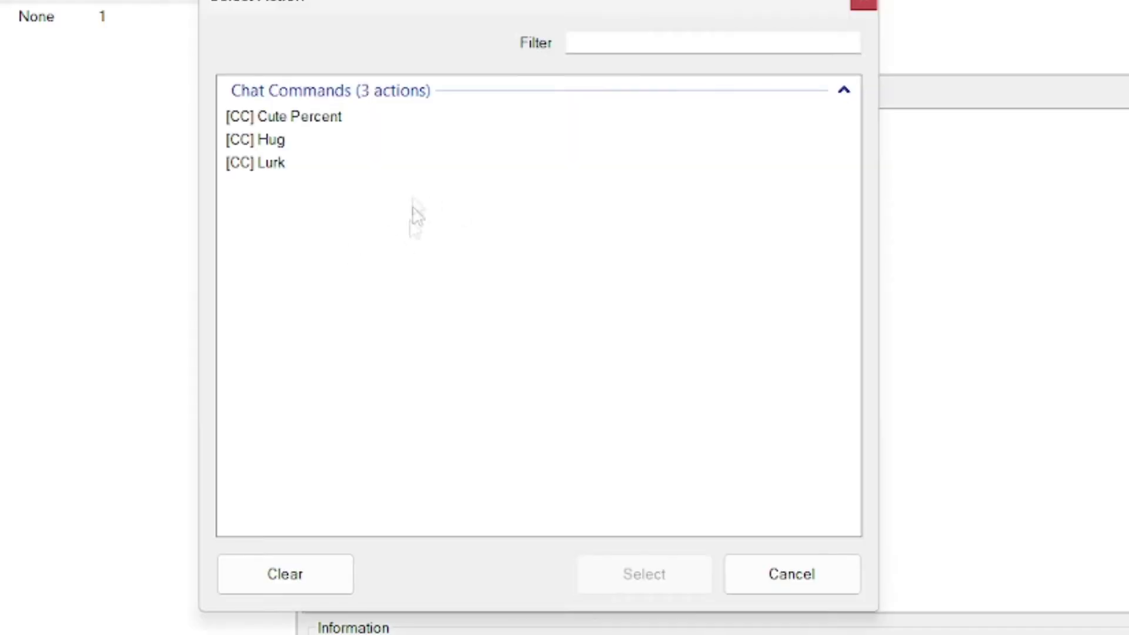
pyautogui.click(758, 579)
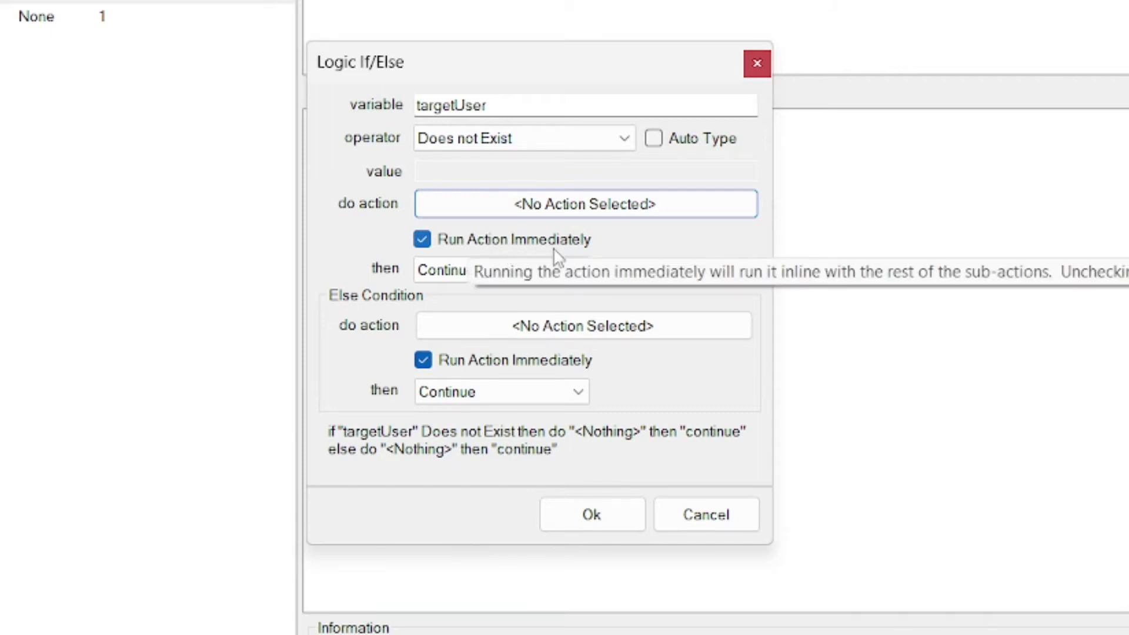
pyautogui.click(493, 274)
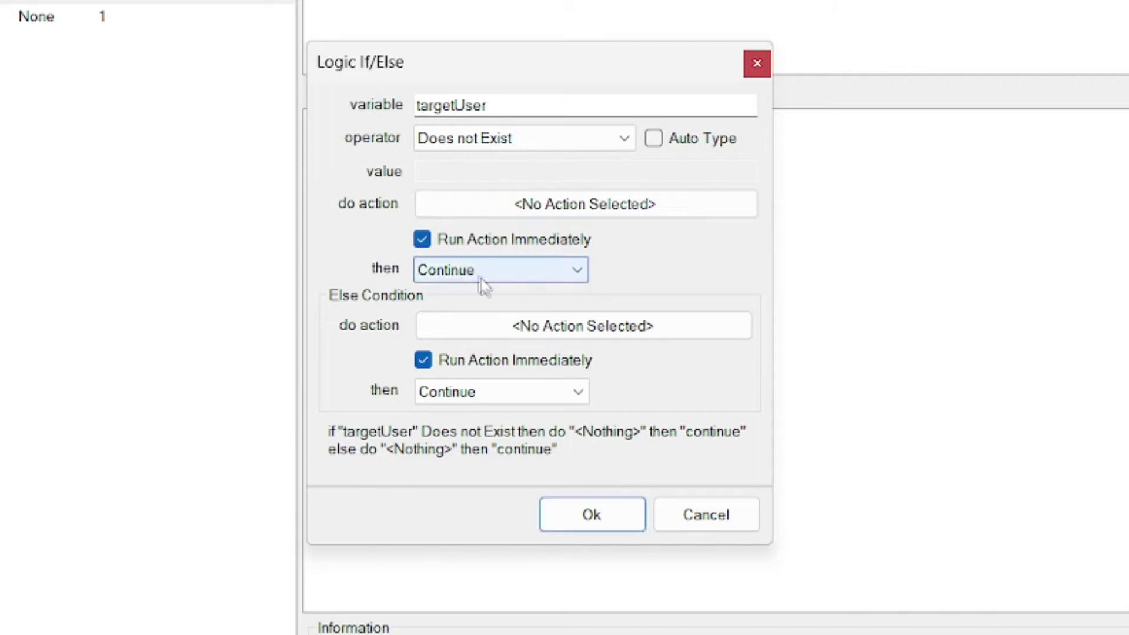
pyautogui.click(495, 310)
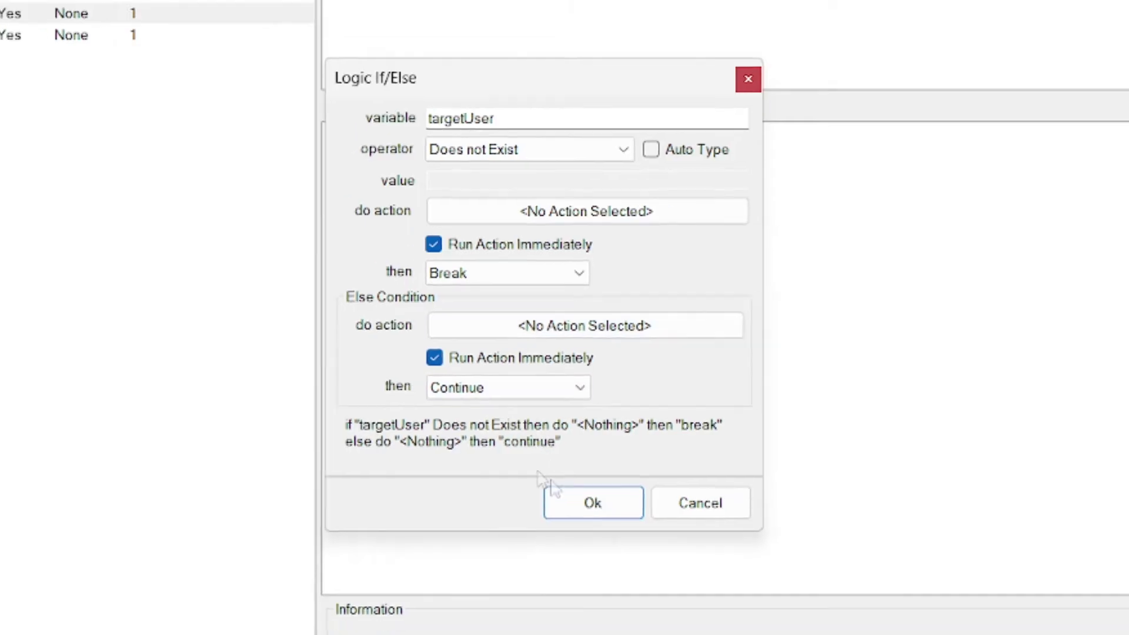
pyautogui.click(591, 504)
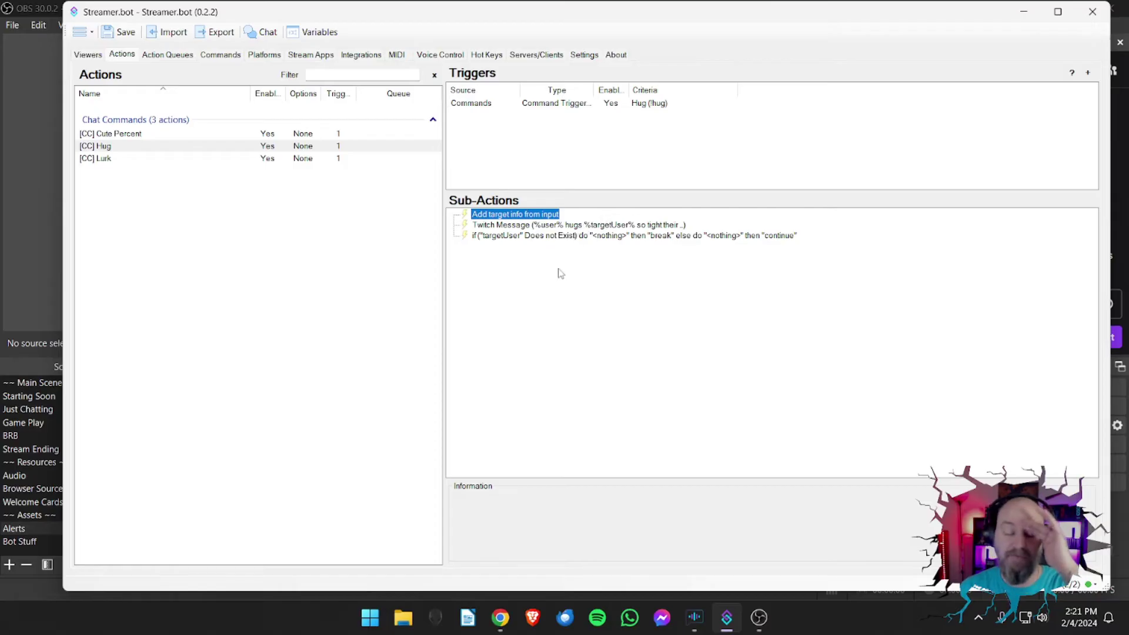
# Step: Add a new ungrouped action named [CC] Hug Rando, using the Default queue
pyautogui.rightClick(110, 216)
pyautogui.click(123, 218)
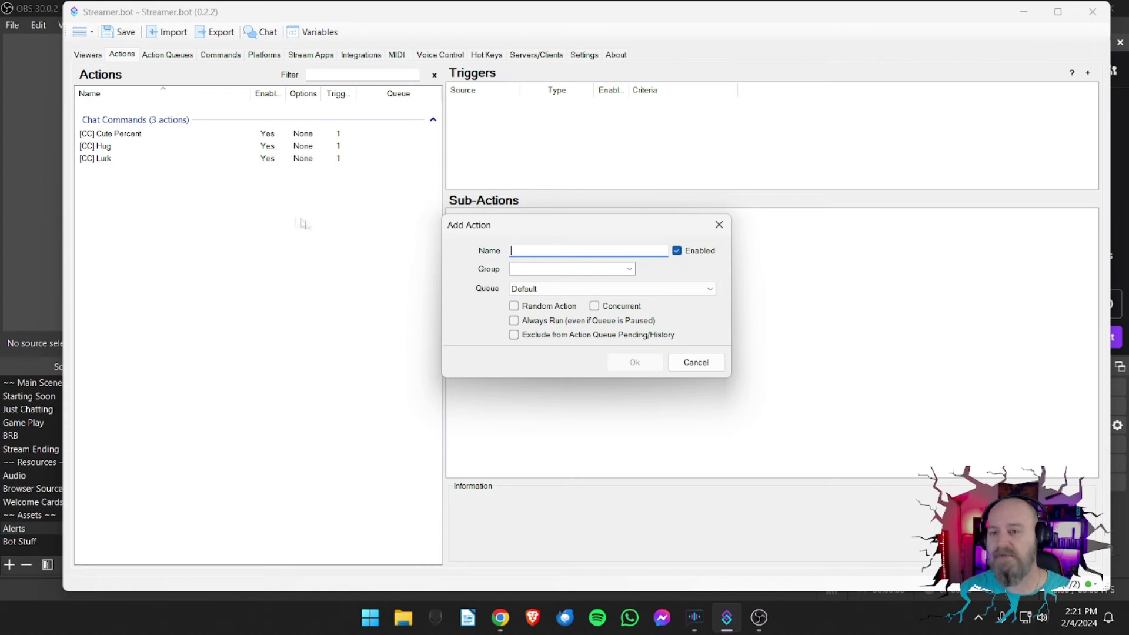
pyautogui.write('[')
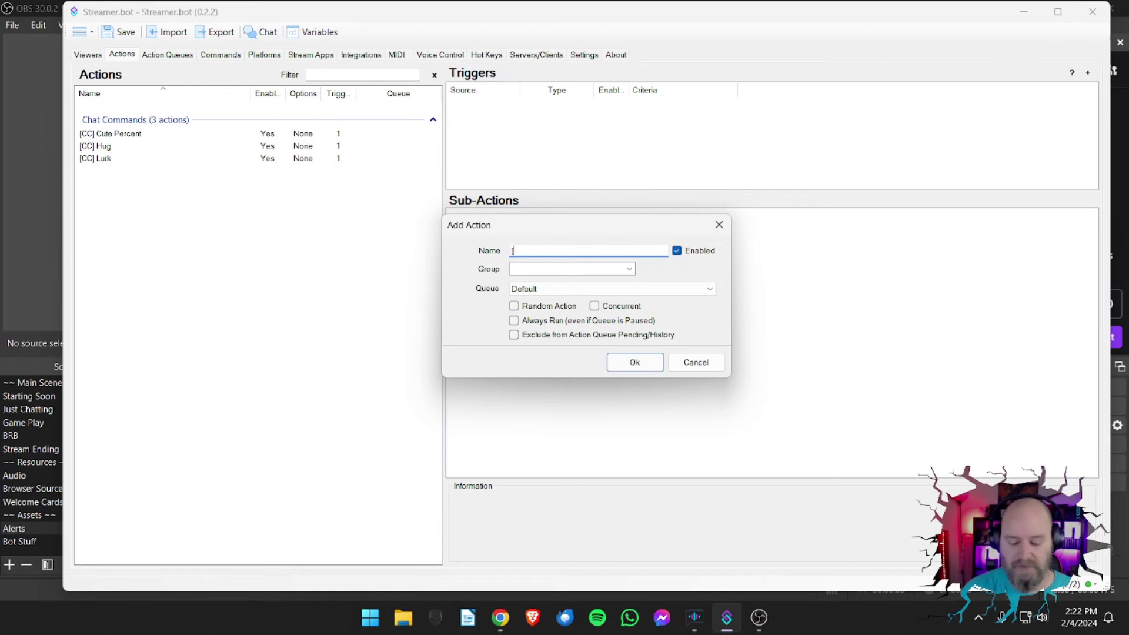
pyautogui.write('CC] Hug Rando')
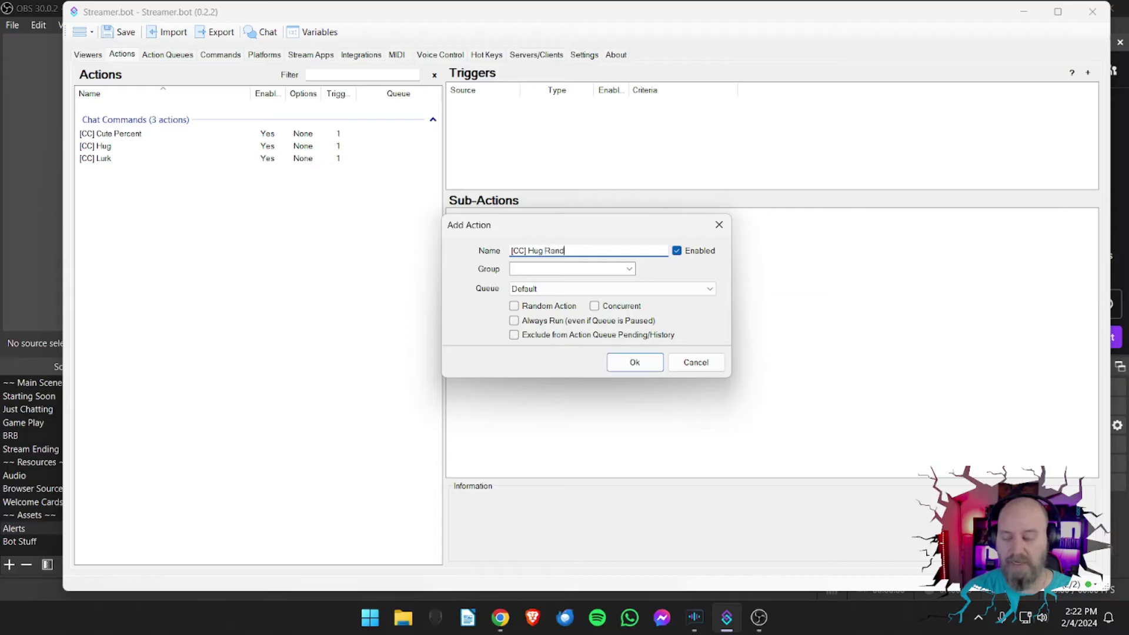
pyautogui.click(625, 369)
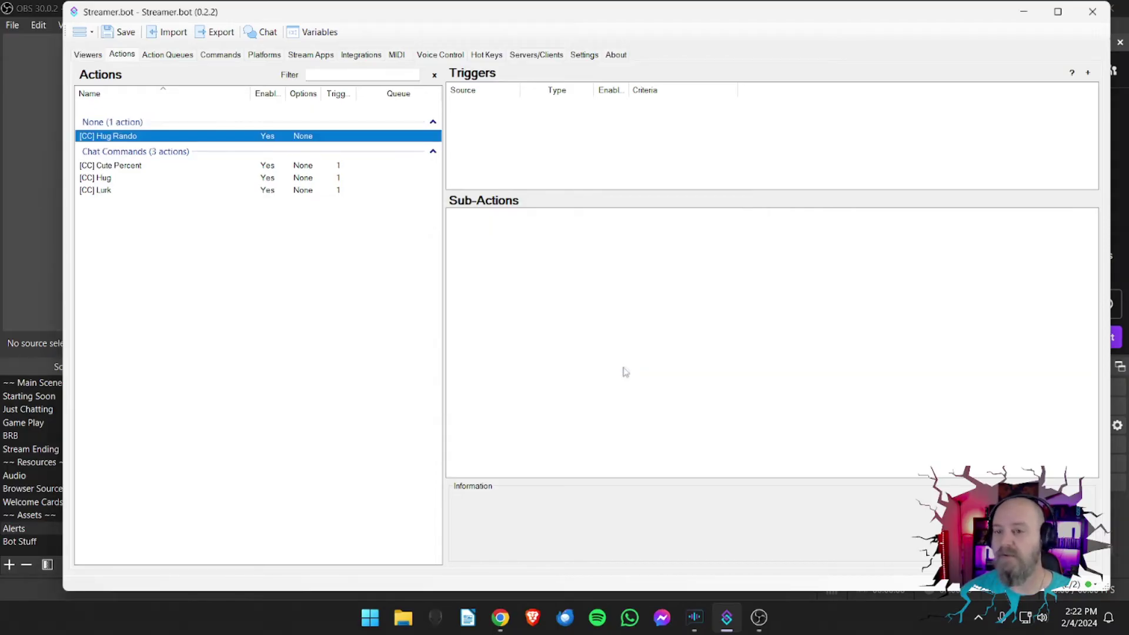
# Step: Assign the [CC] Hug Rando action to the Chat Commands group
pyautogui.rightClick(160, 139)
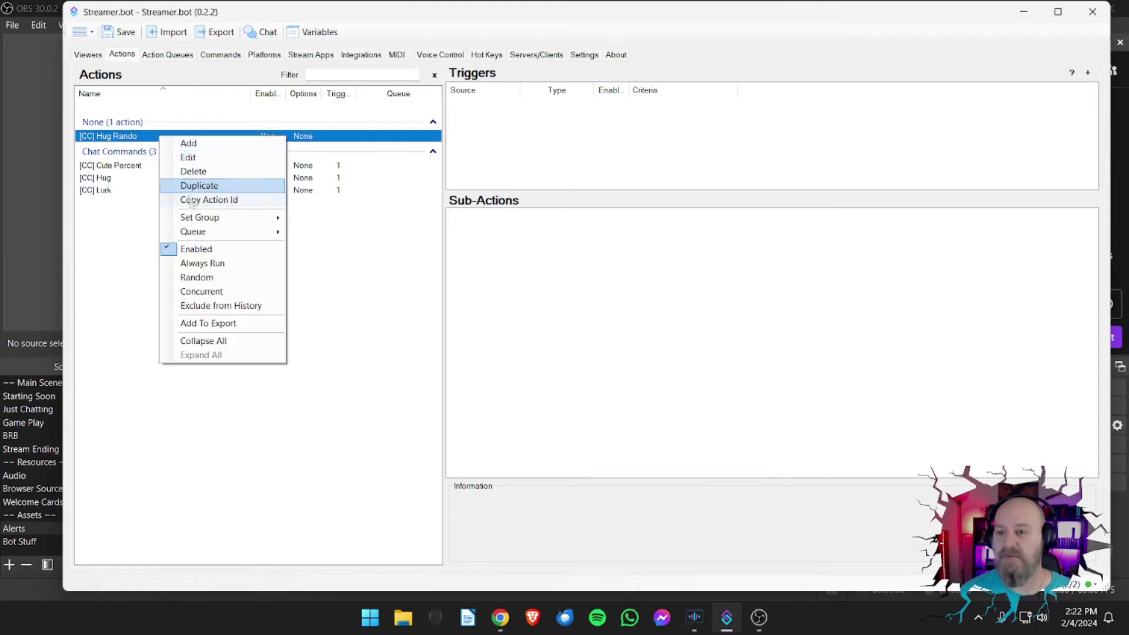
pyautogui.moveTo(211, 223)
pyautogui.click(340, 236)
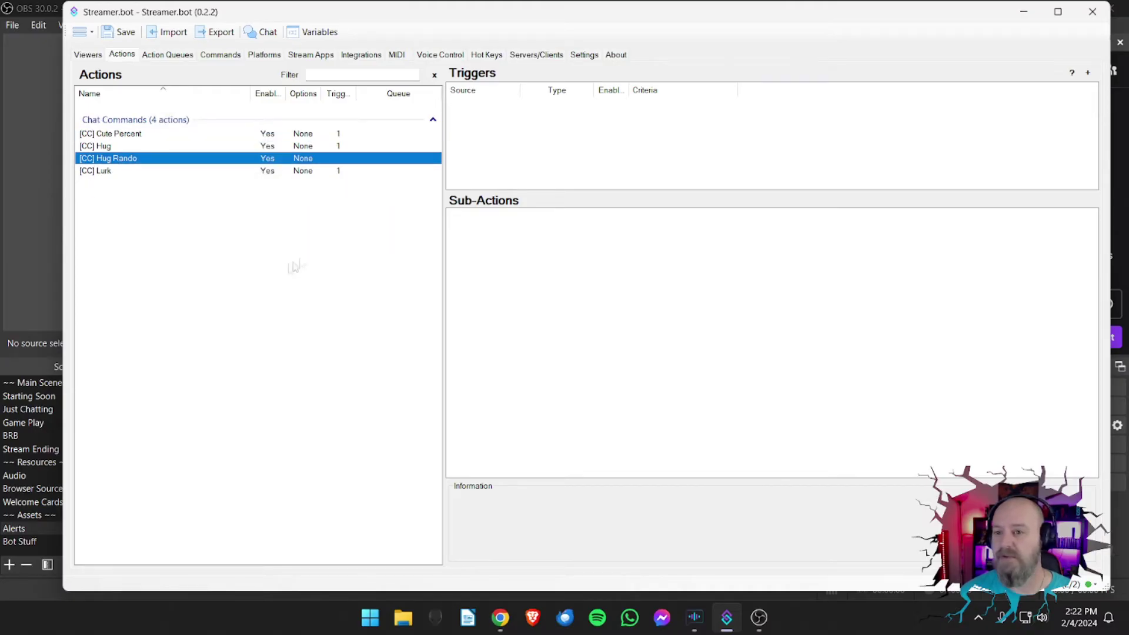
pyautogui.click(172, 206)
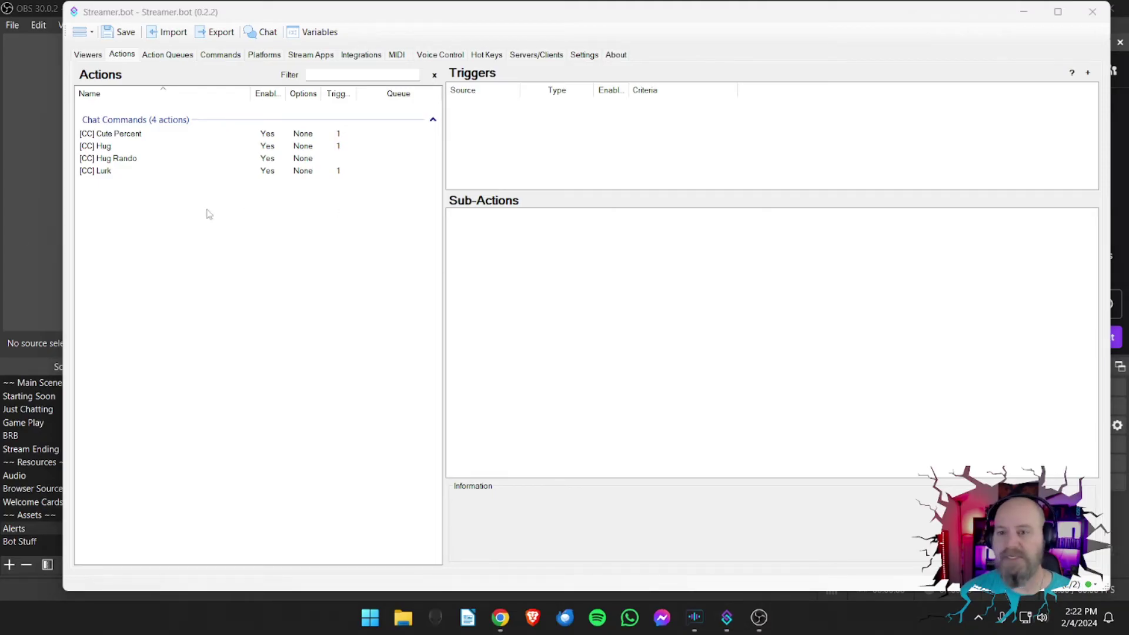
# Step: Start a Twitch Add Random Users sub-action for the [CC] Hug Rando action
pyautogui.click(140, 160)
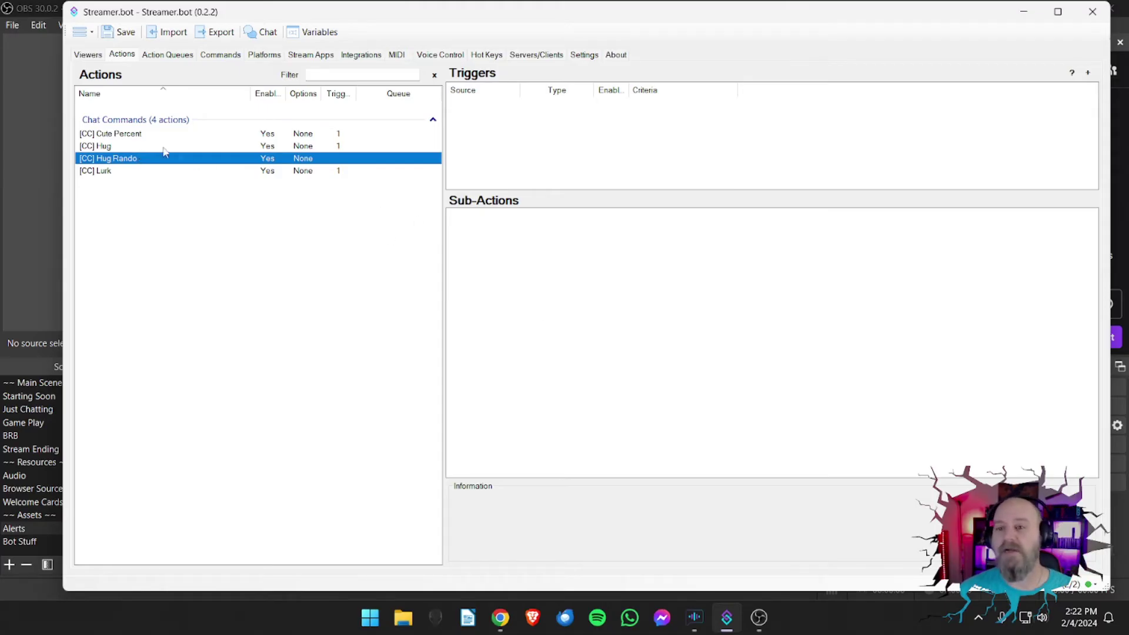
pyautogui.click(139, 147)
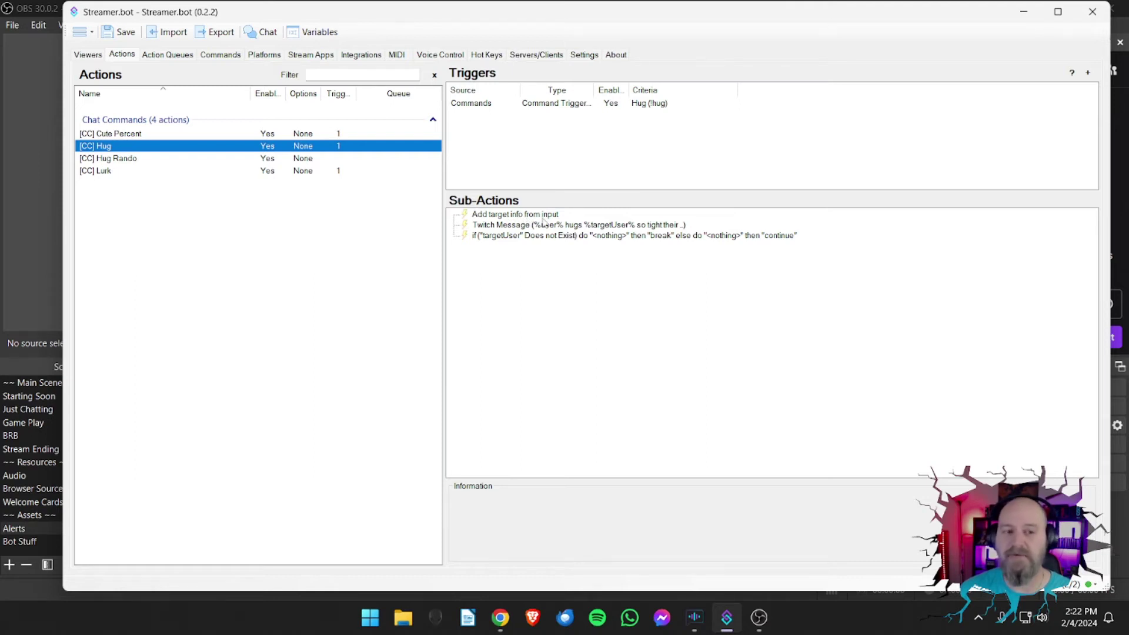
pyautogui.click(144, 161)
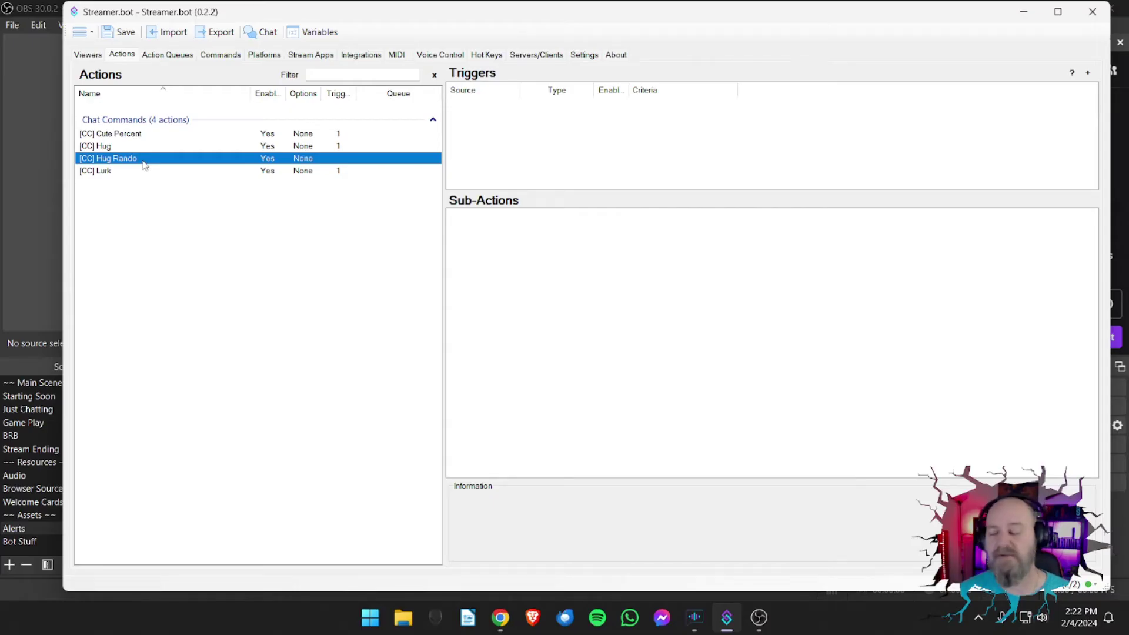
pyautogui.click(533, 307)
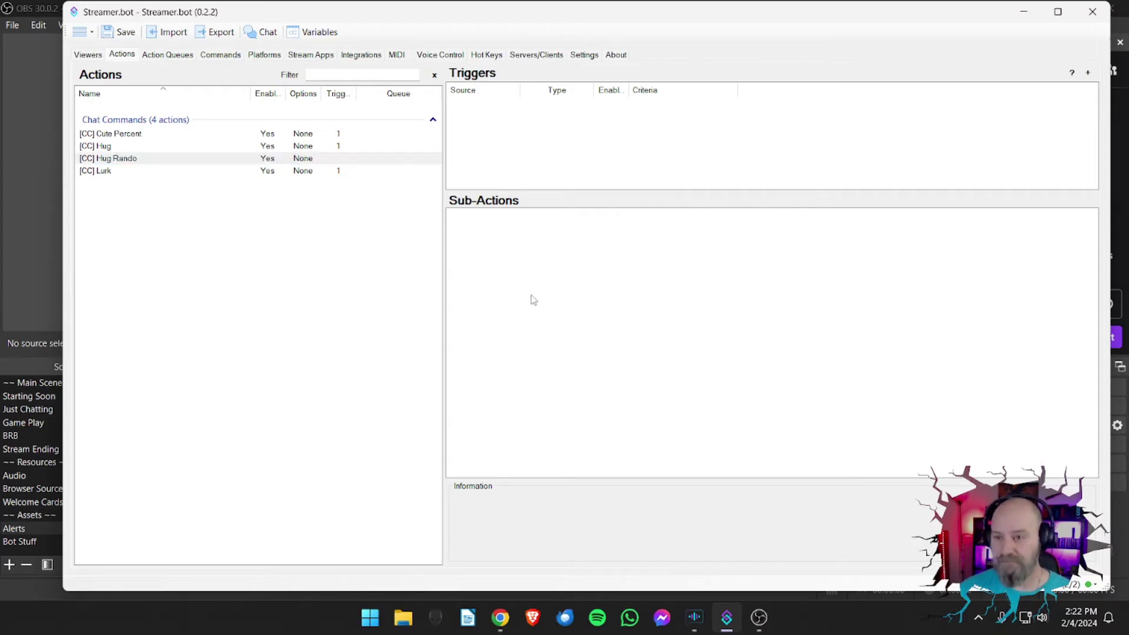
pyautogui.rightClick(509, 272)
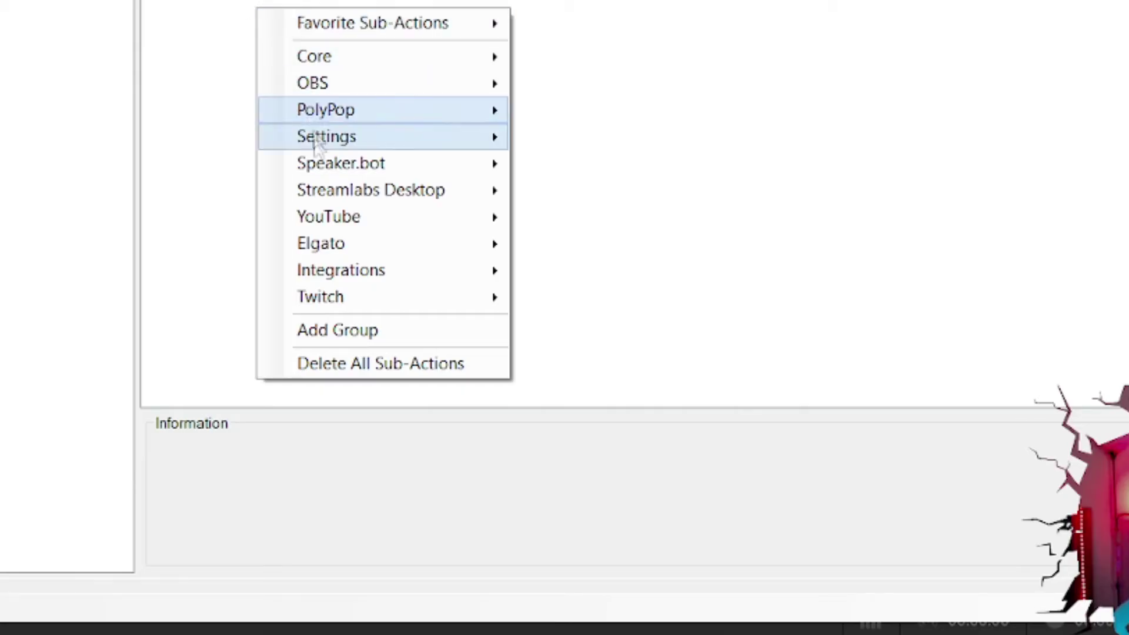
pyautogui.moveTo(334, 301)
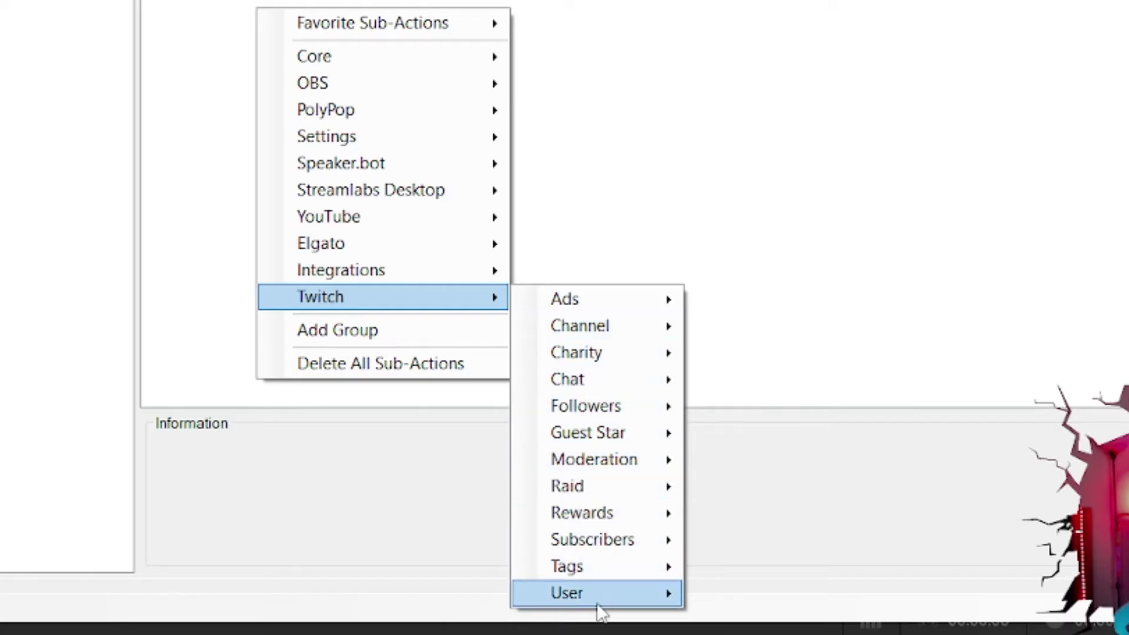
pyautogui.moveTo(601, 613)
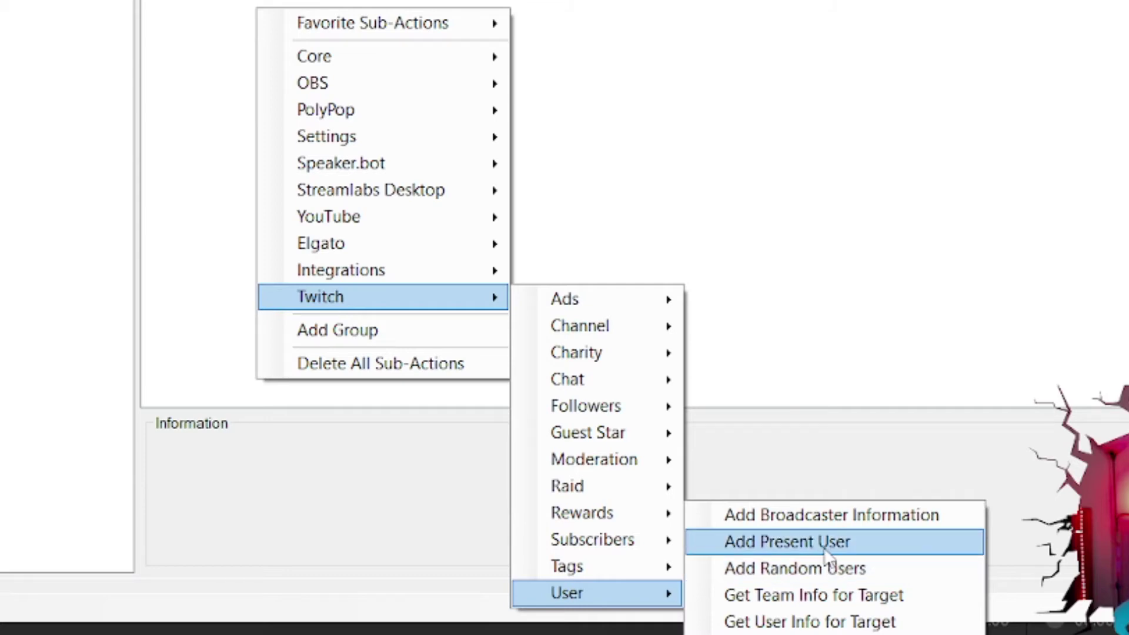
pyautogui.click(826, 568)
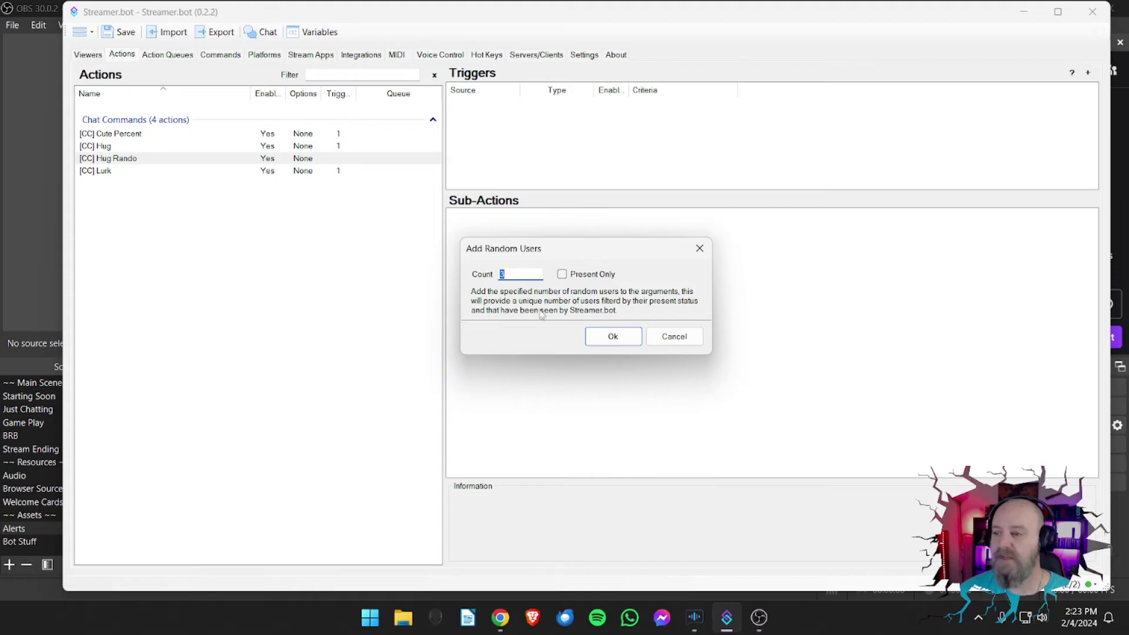
# Step: Set the random user count to 1, restrict it to present users only, and save the sub-action
pyautogui.click(508, 273)
pyautogui.doubleClick(510, 274)
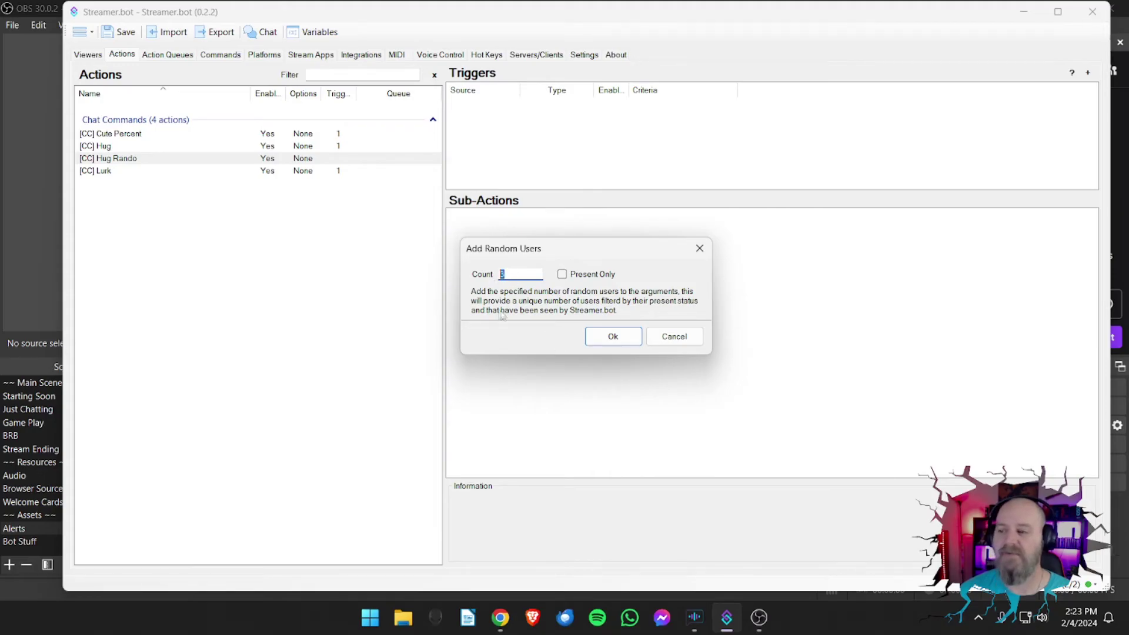
pyautogui.write('1')
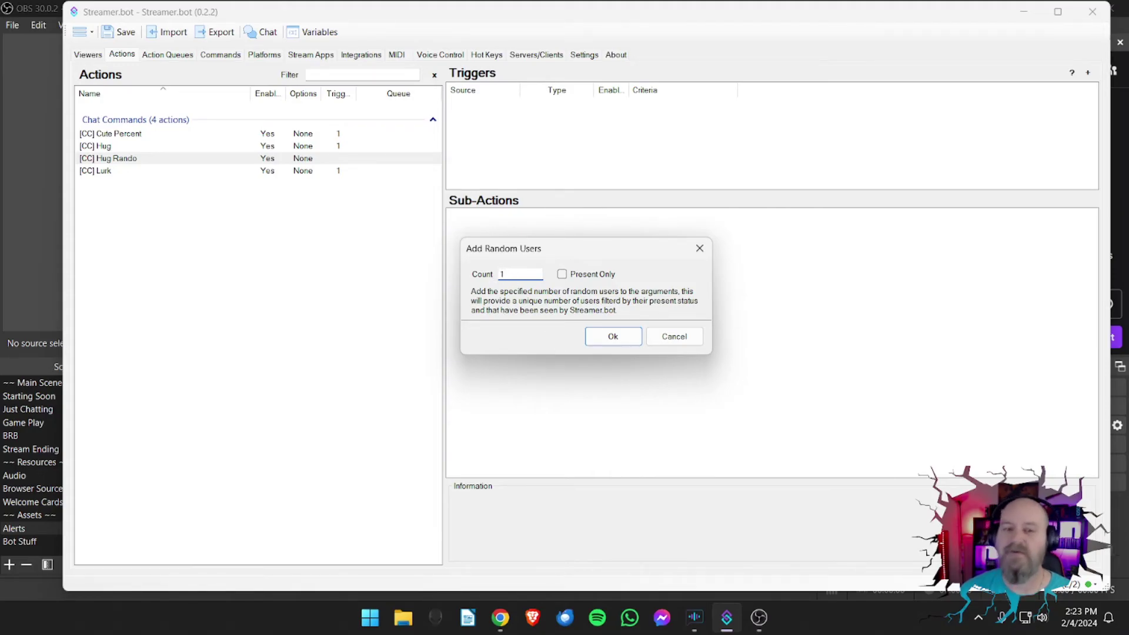
pyautogui.click(566, 274)
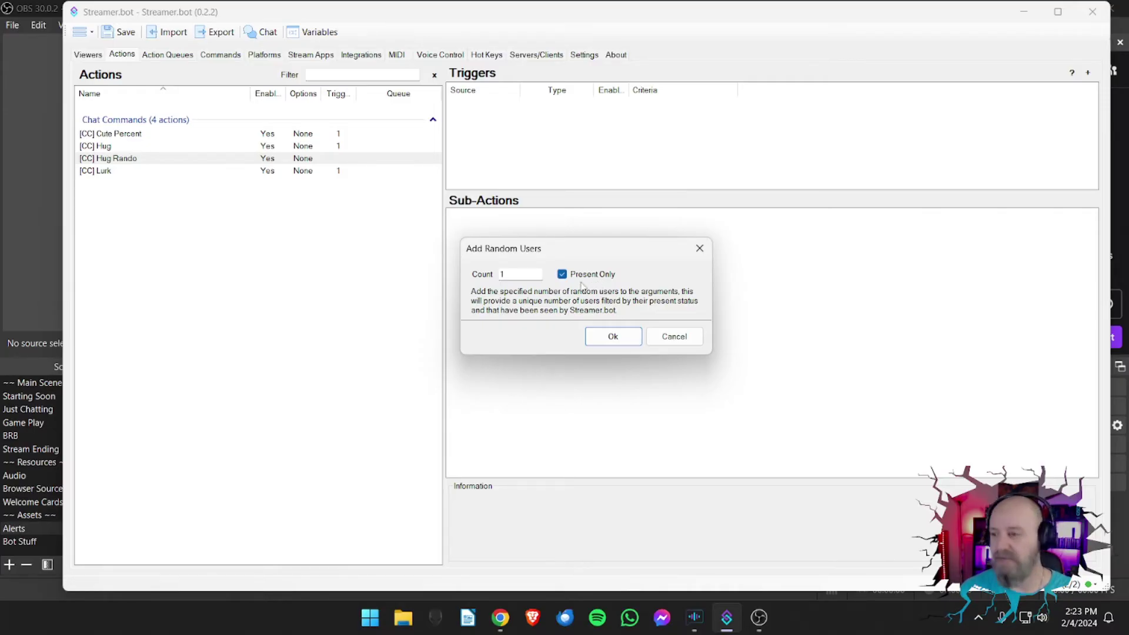
pyautogui.click(562, 274)
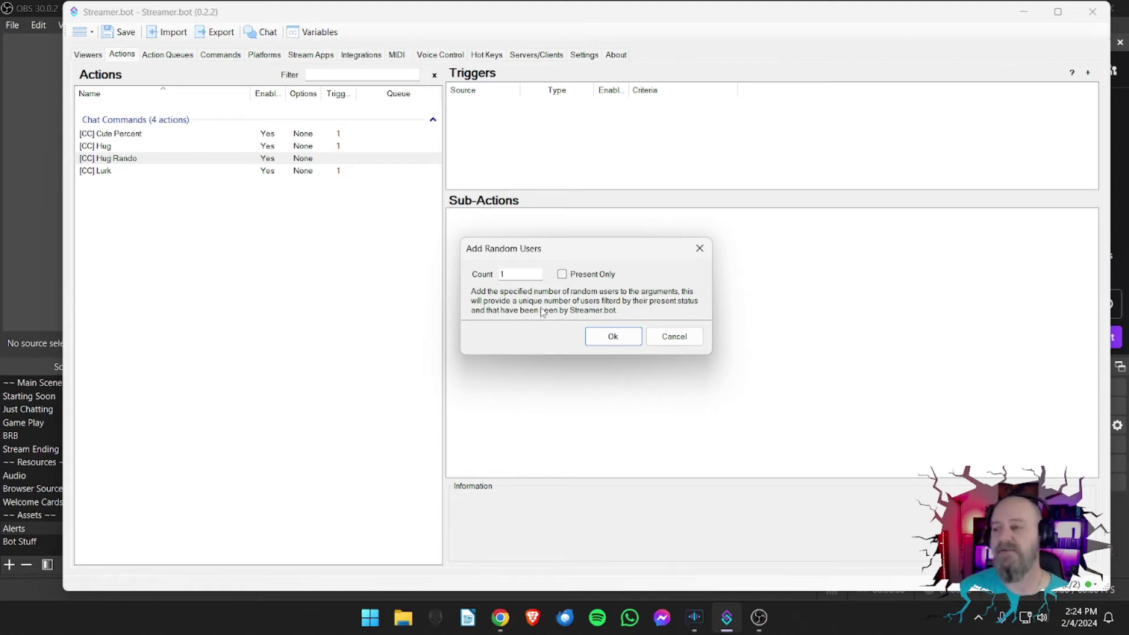
pyautogui.click(562, 274)
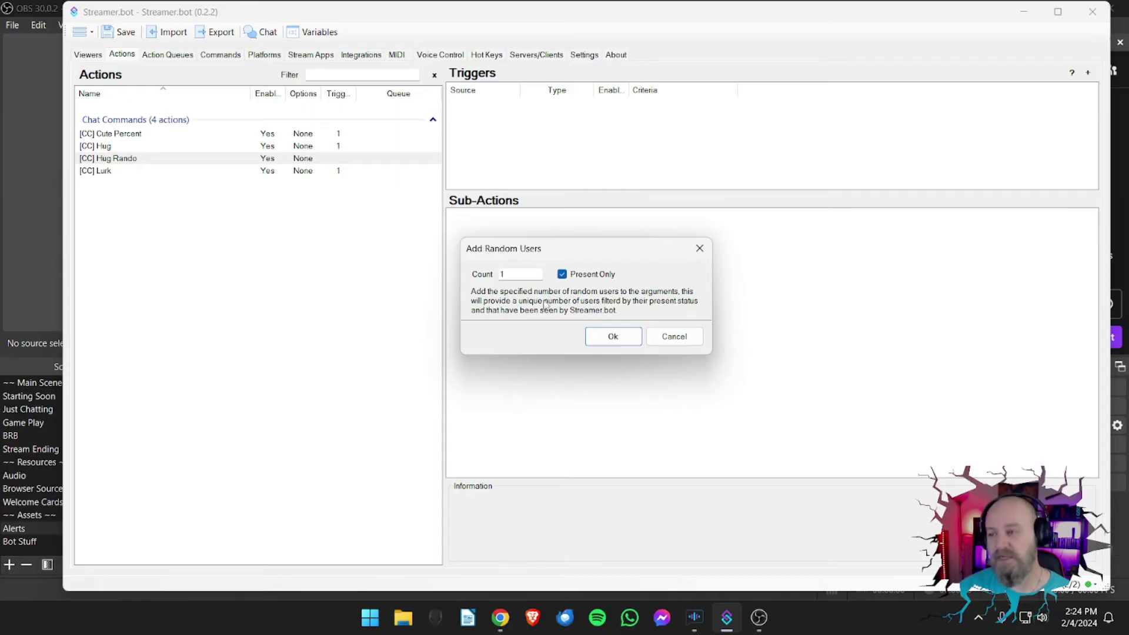
pyautogui.click(603, 344)
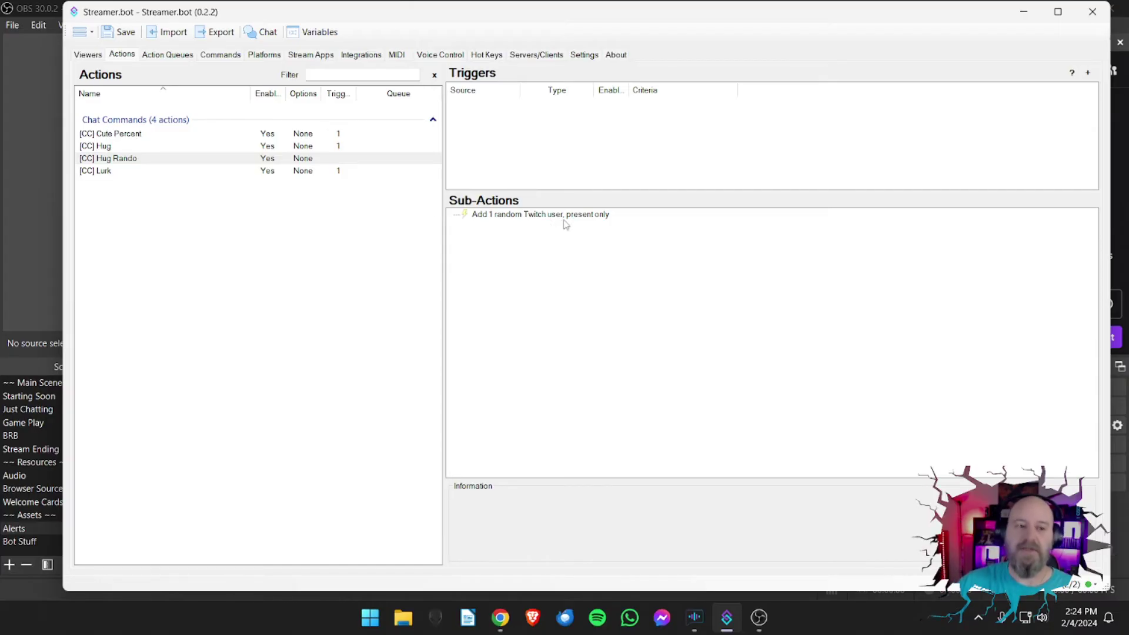
pyautogui.rightClick(527, 272)
pyautogui.moveTo(629, 278)
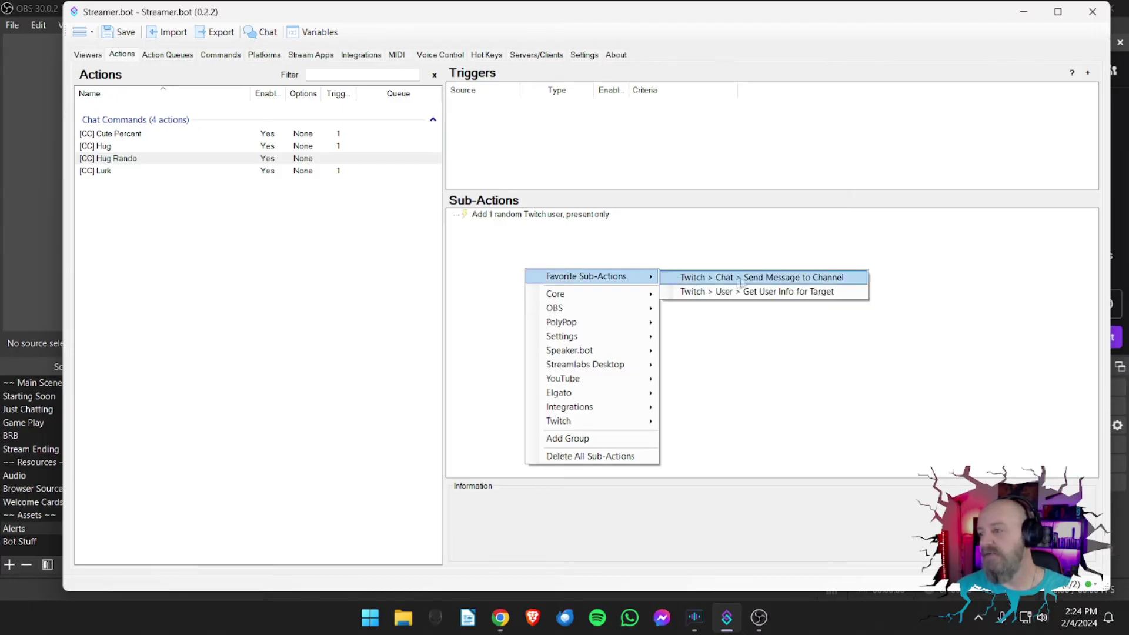
pyautogui.click(684, 257)
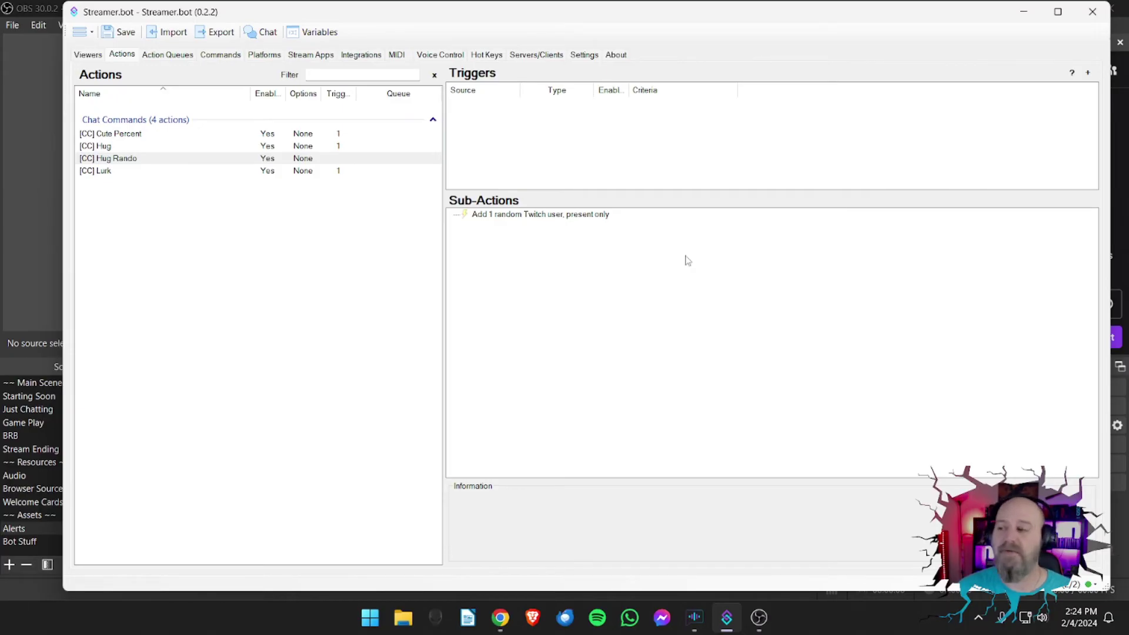
# Step: Copy the Twitch Message sub-action from [CC] Hug and paste it into [CC] Hug Rando
pyautogui.click(127, 147)
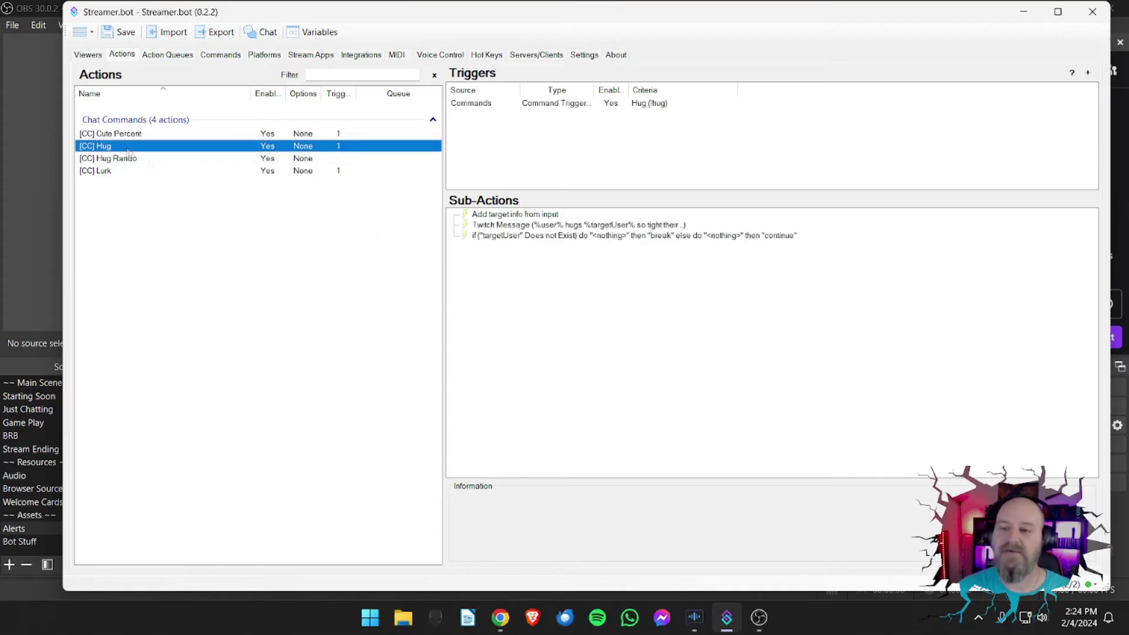
pyautogui.rightClick(520, 226)
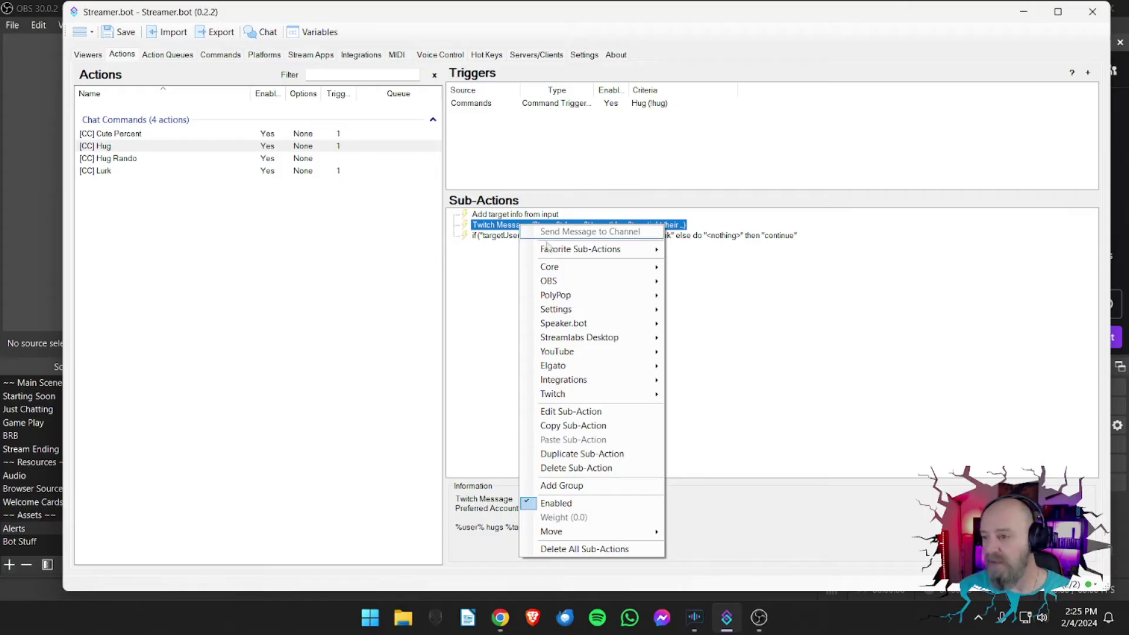
pyautogui.click(558, 426)
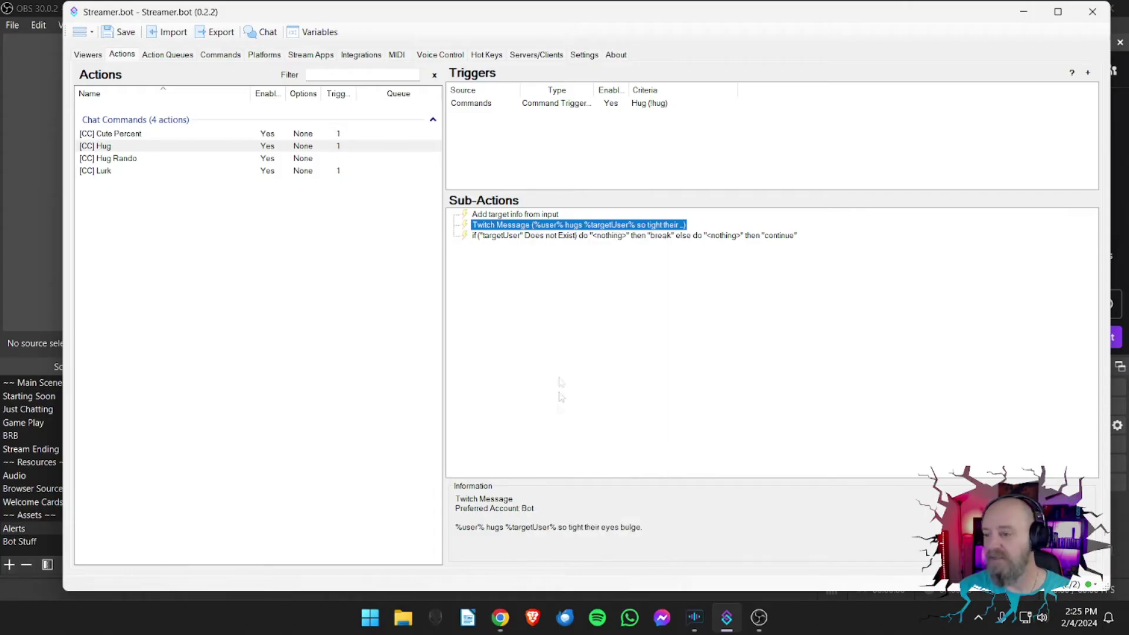
pyautogui.click(128, 160)
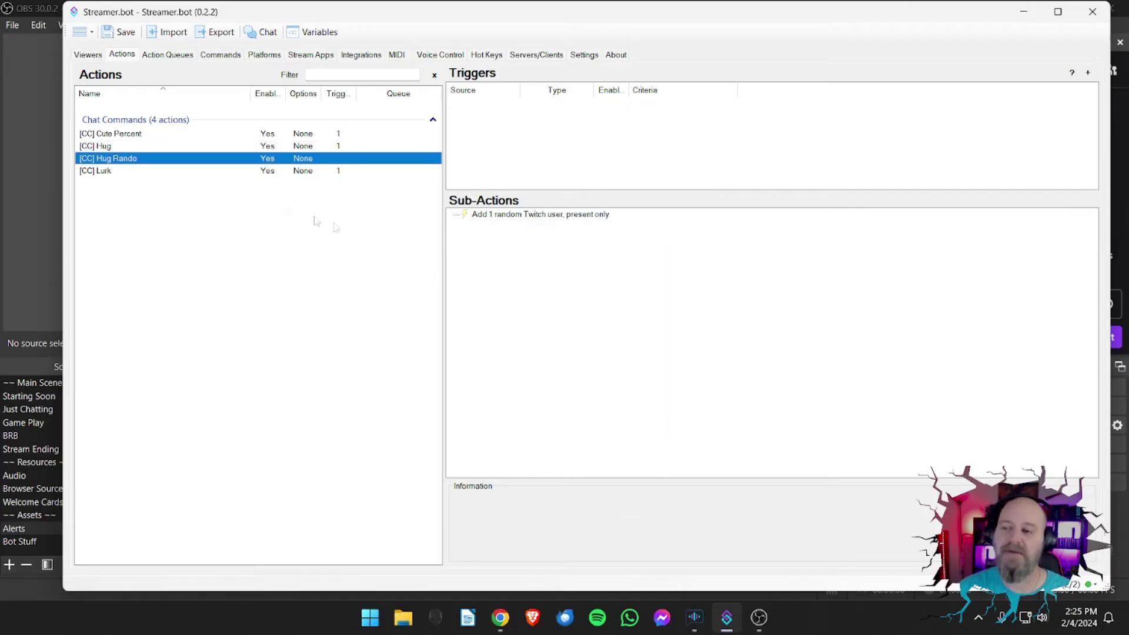
pyautogui.rightClick(487, 285)
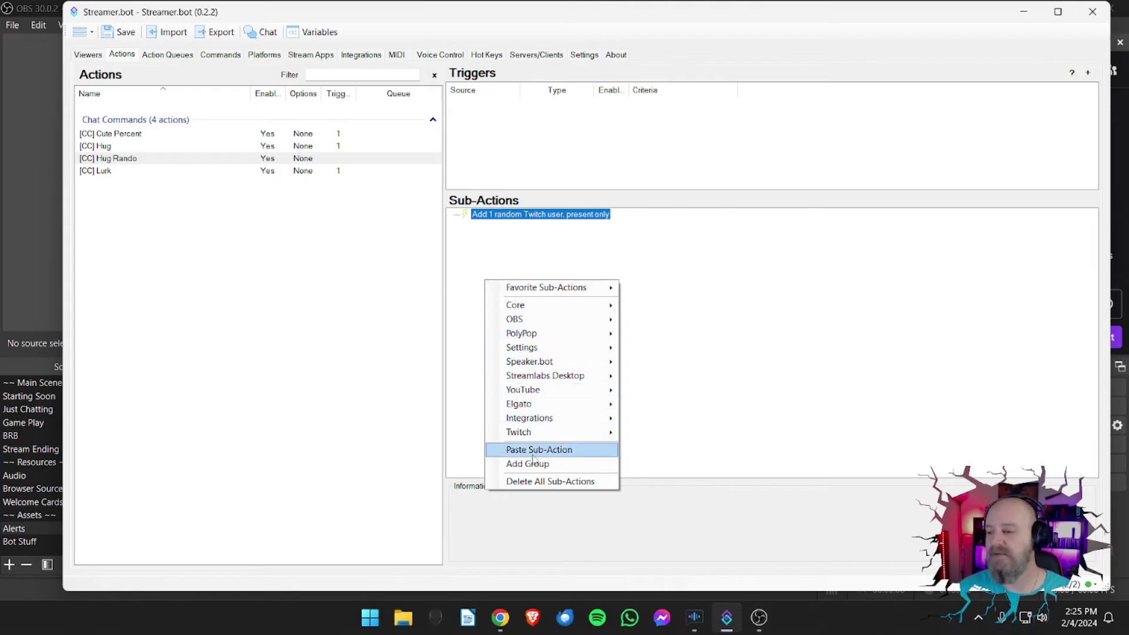
pyautogui.click(588, 449)
# Step: Replace targetUser with randomUser0 in the pasted message so it reads "%user% hugs %randomUser0% so tight their eyes bulge.", and save it
pyautogui.doubleClick(507, 225)
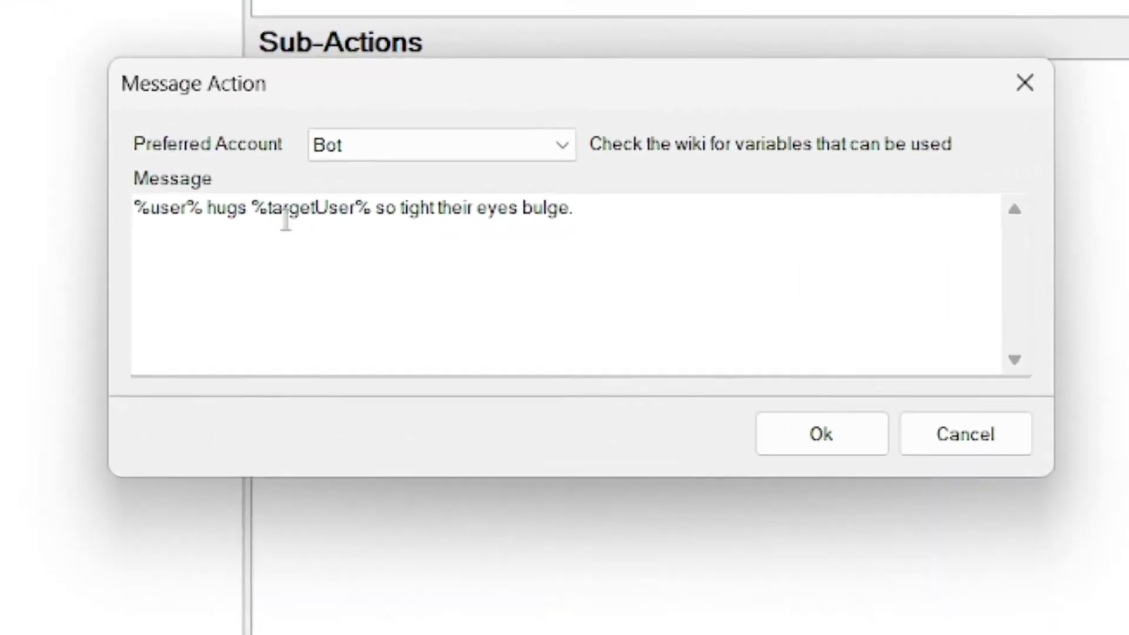
pyautogui.moveTo(398, 254); pyautogui.dragTo(430, 254)
pyautogui.moveTo(305, 208); pyautogui.dragTo(345, 211)
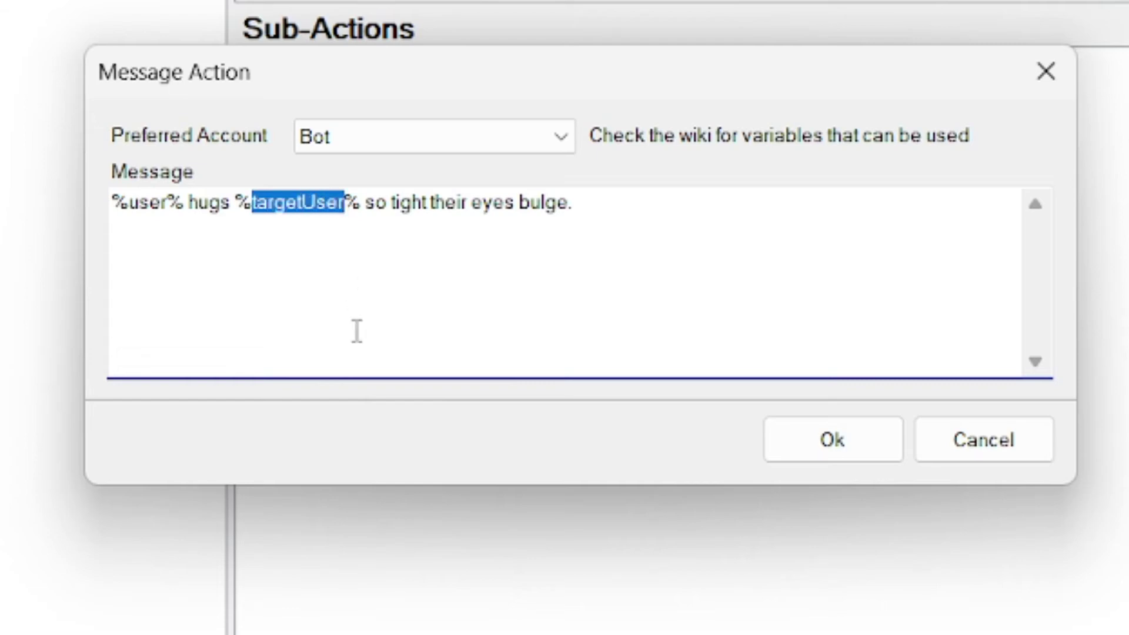
pyautogui.moveTo(334, 84); pyautogui.dragTo(336, 216)
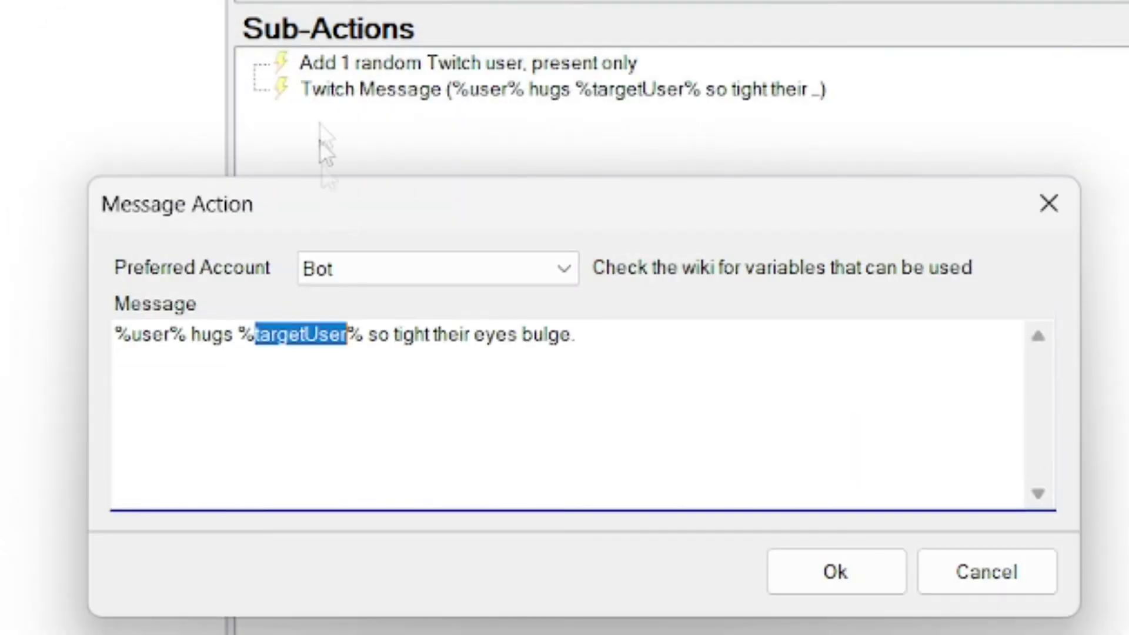
pyautogui.moveTo(438, 211); pyautogui.dragTo(438, 166)
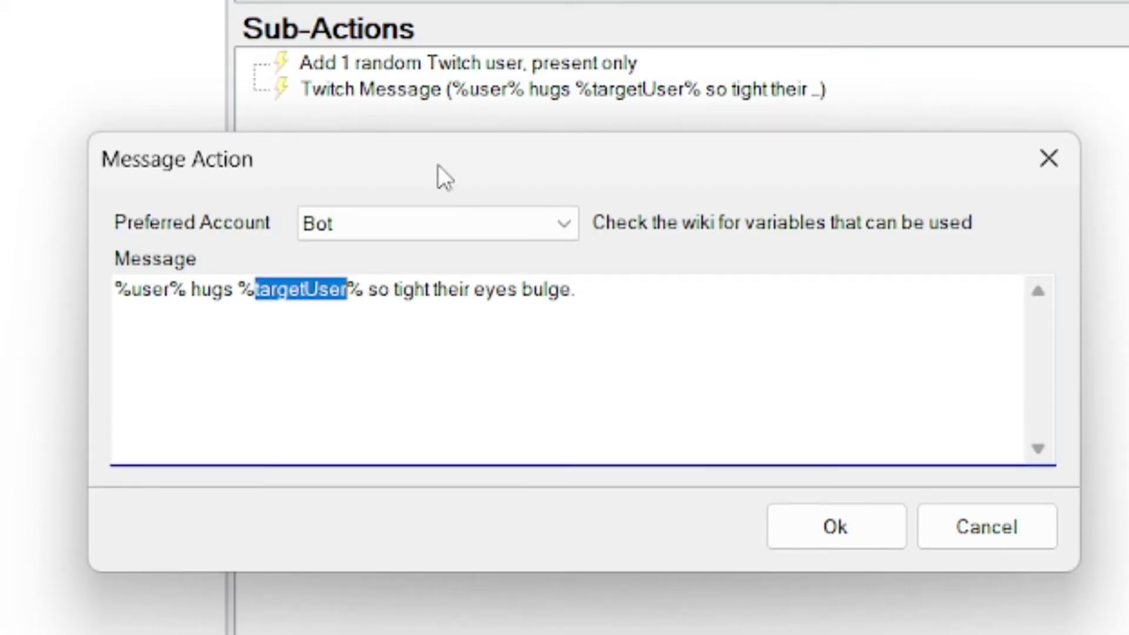
pyautogui.write('ran')
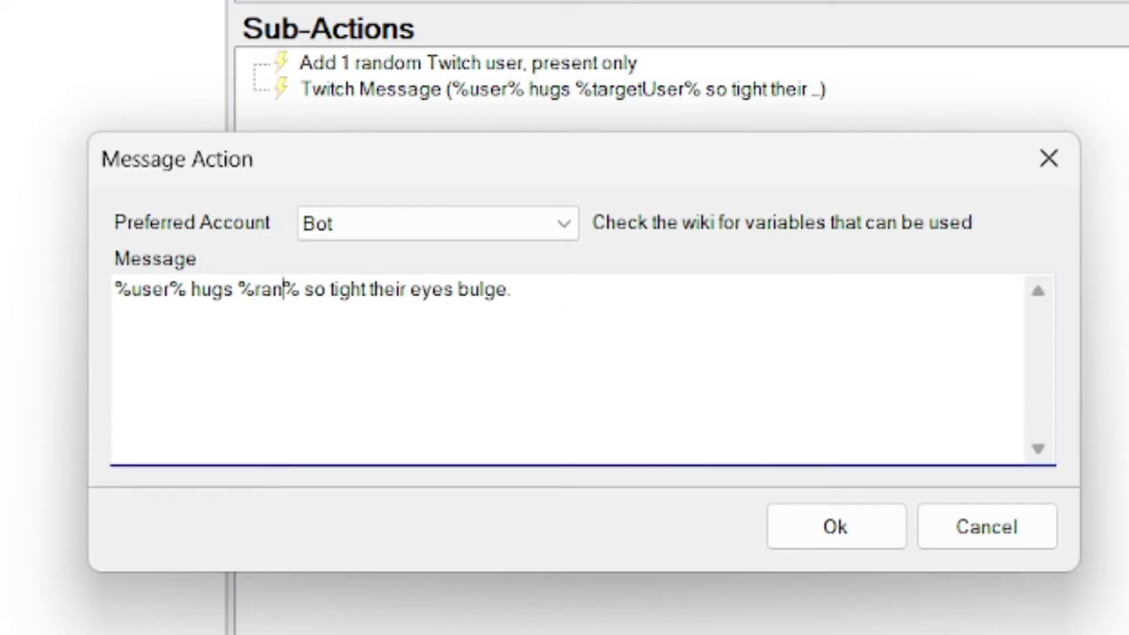
pyautogui.write('domUser')
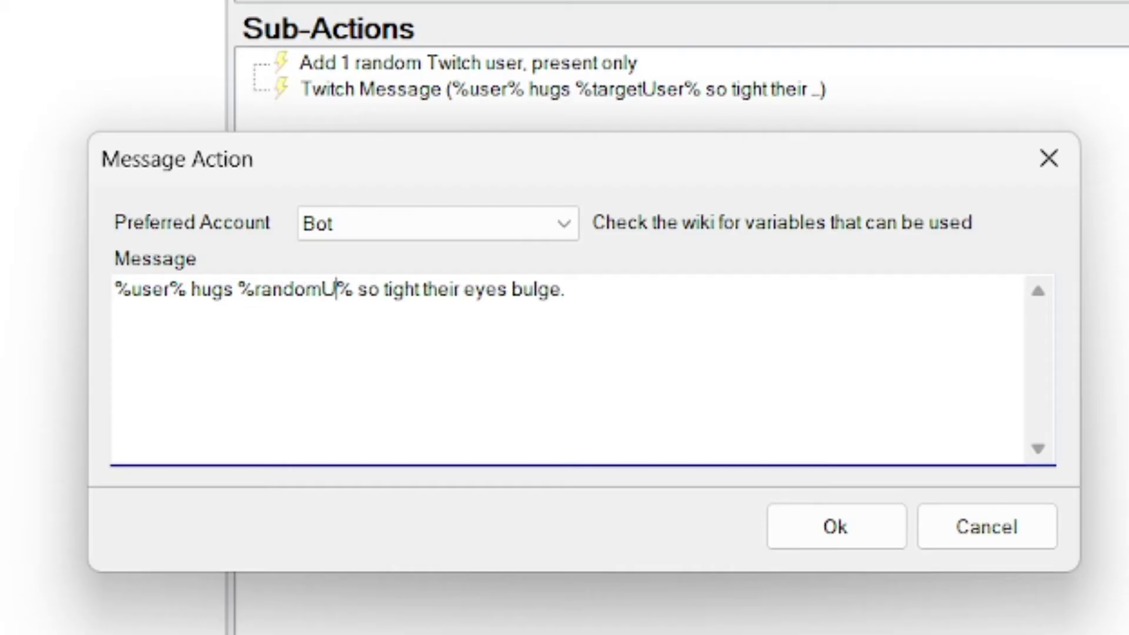
pyautogui.write('0')
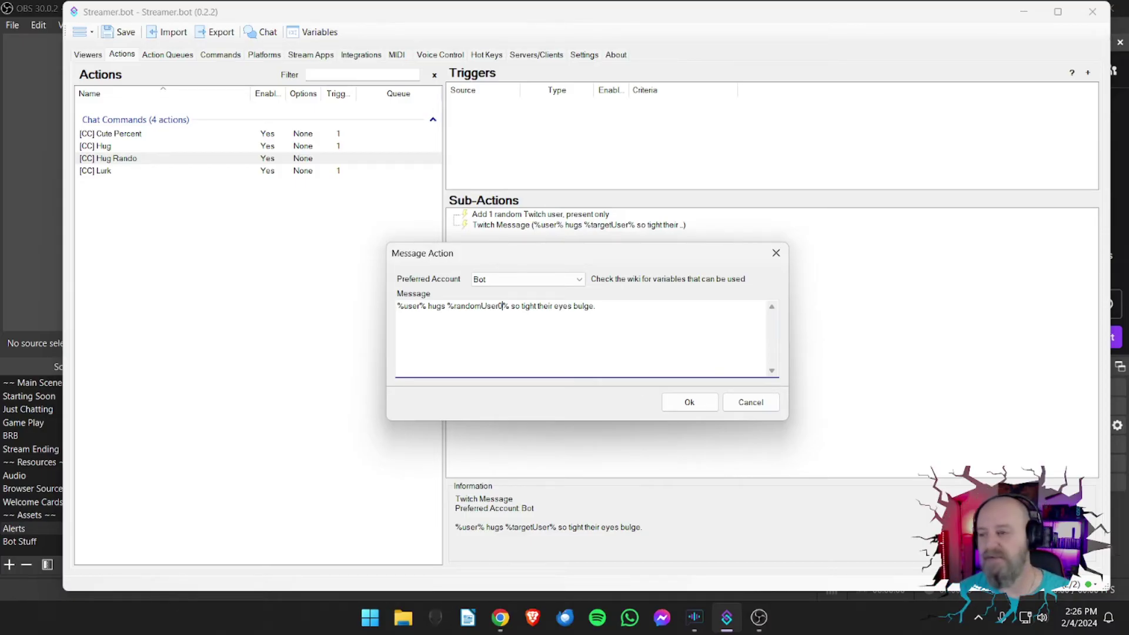
pyautogui.click(679, 405)
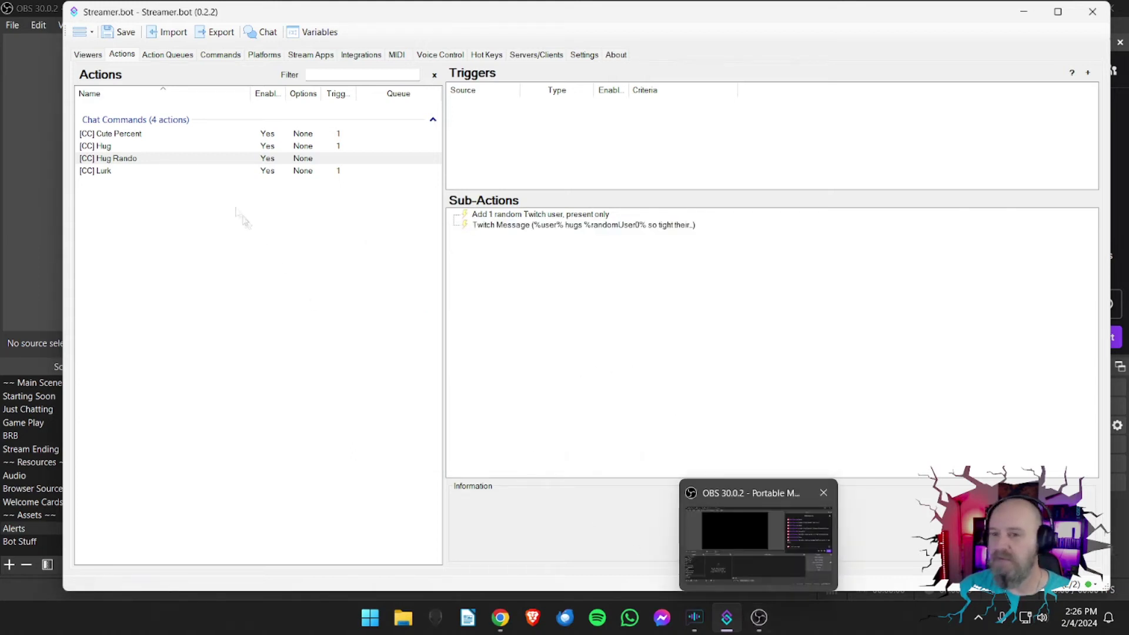
# Step: Move the targetUser If/Else sub-action above the Twitch Message in the [CC] Hug action
pyautogui.click(160, 147)
pyautogui.moveTo(506, 236); pyautogui.dragTo(507, 226)
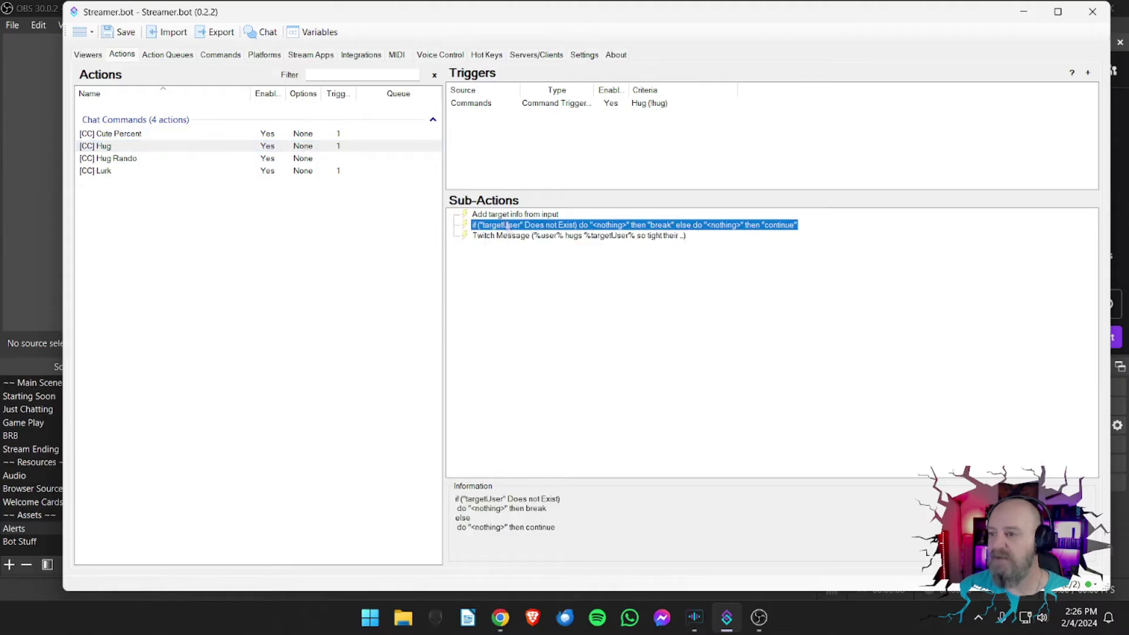
pyautogui.click(533, 296)
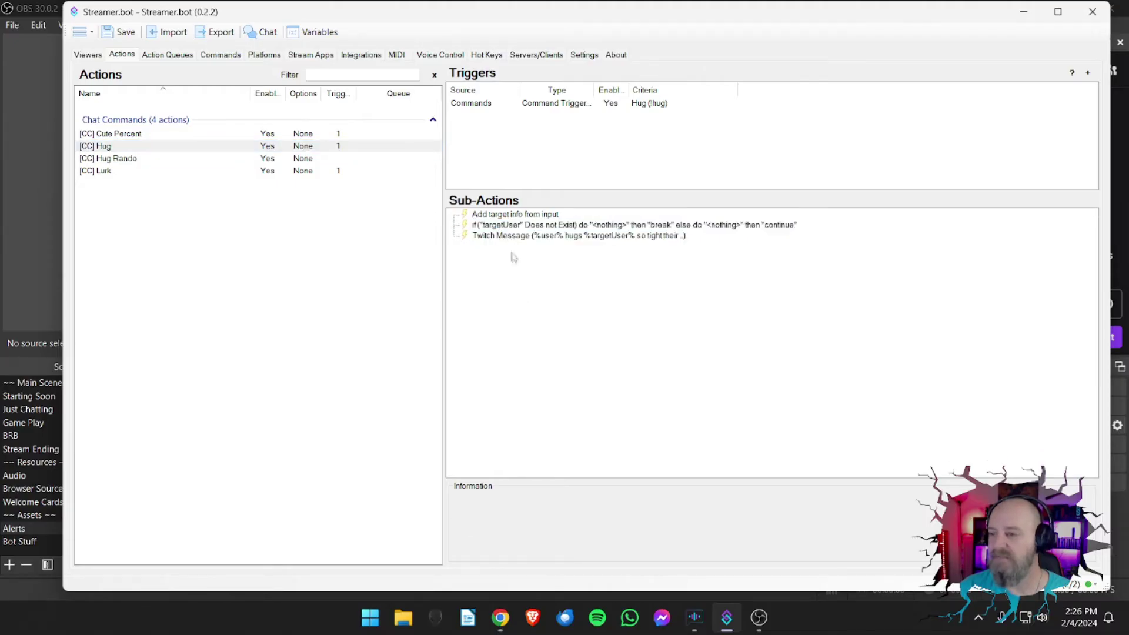
# Step: Set the targetUser If/Else sub-action in [CC] Hug to run [CC] Hug Rando when targetUser does not exist, and save it
pyautogui.doubleClick(547, 226)
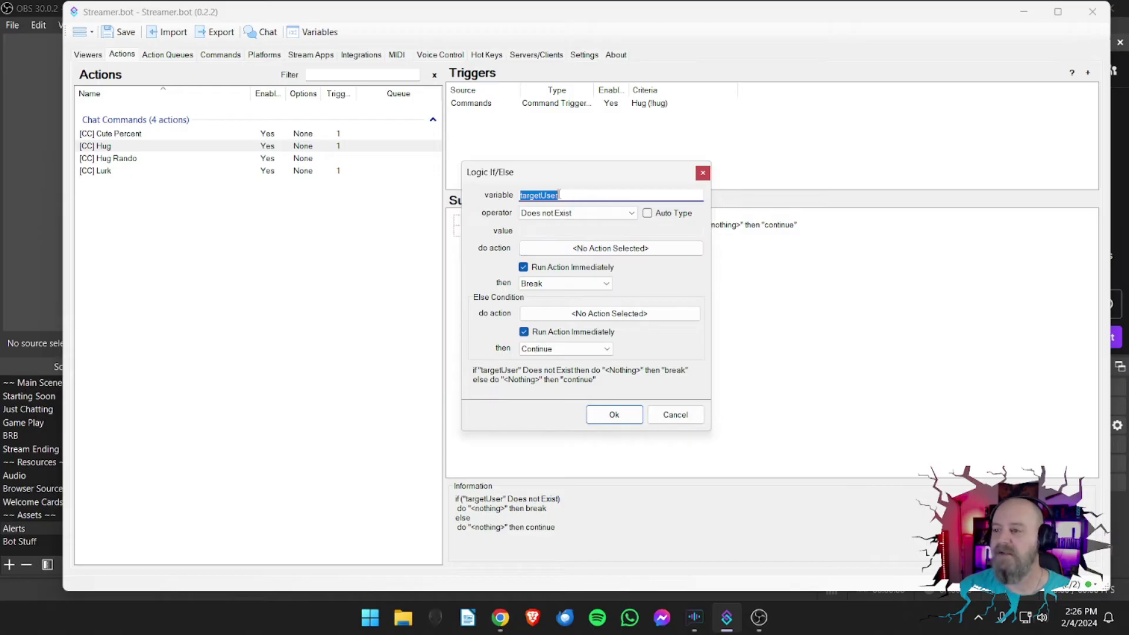
pyautogui.click(592, 250)
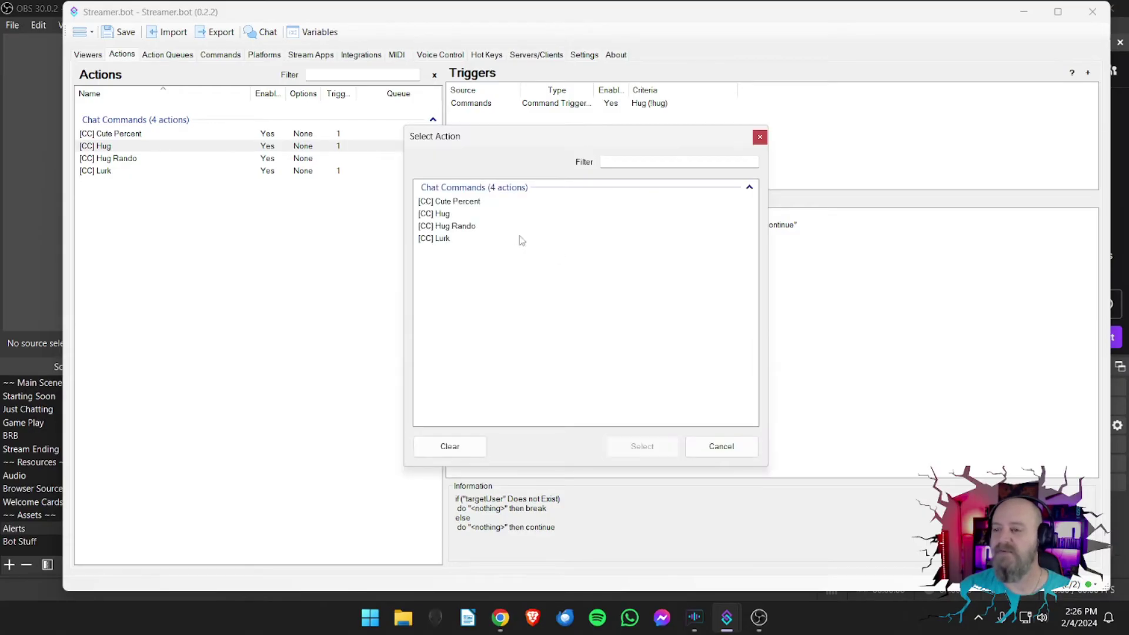
pyautogui.click(473, 226)
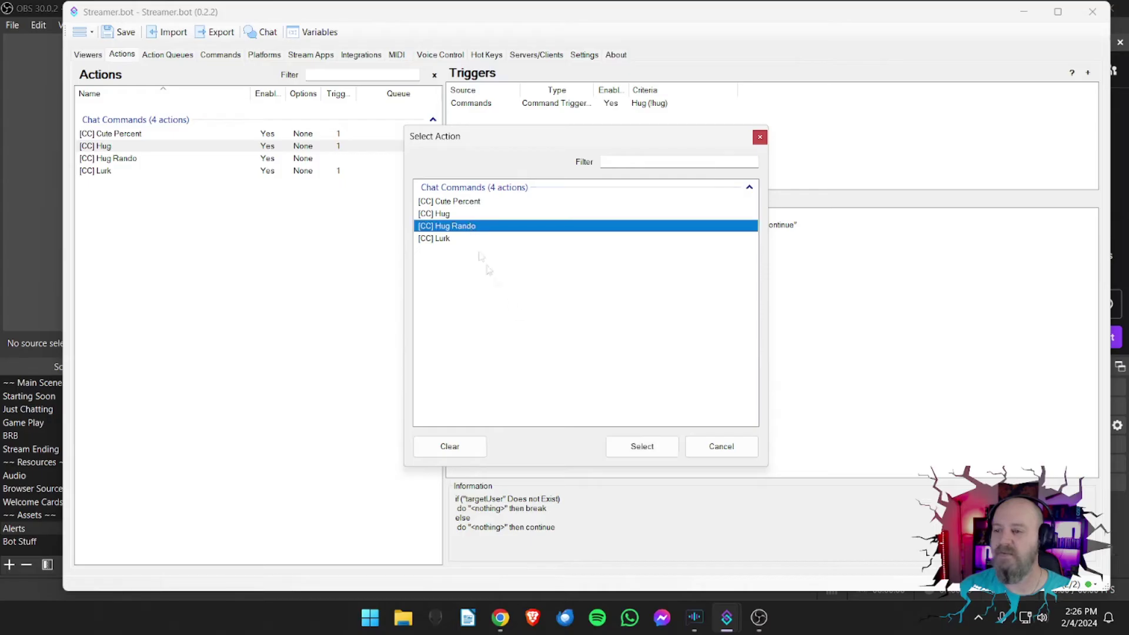
pyautogui.click(642, 445)
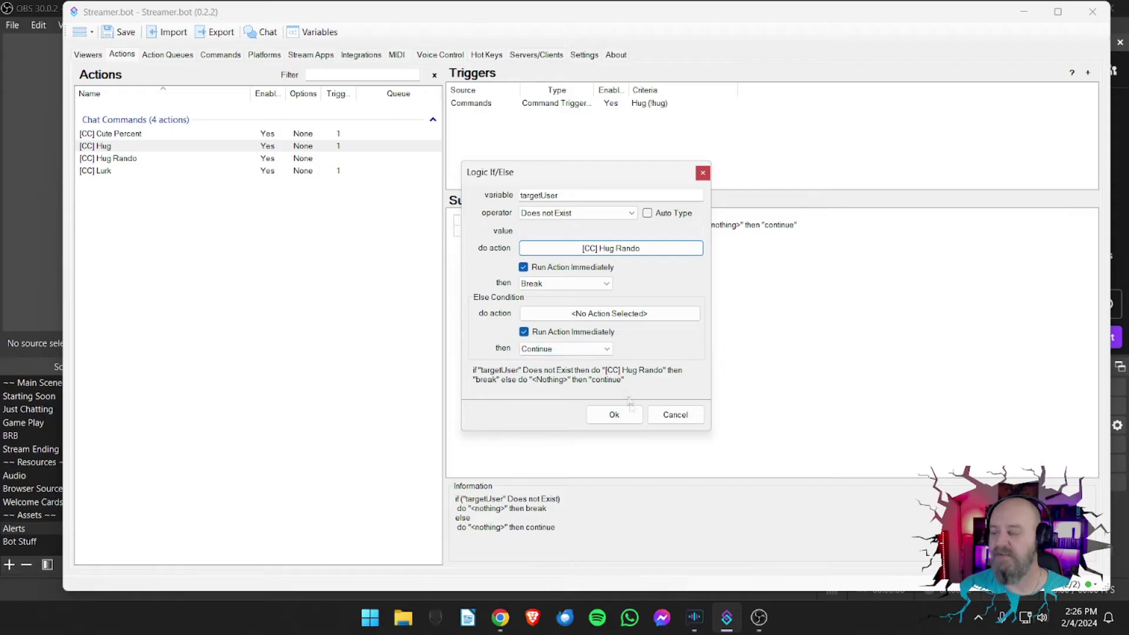
pyautogui.click(613, 417)
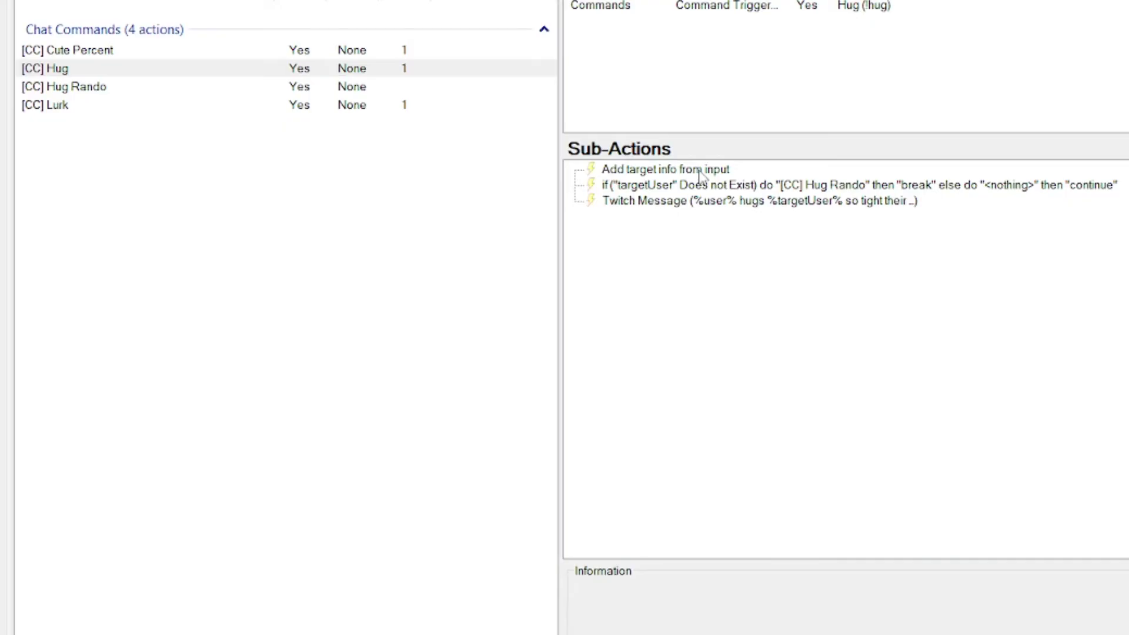
# Step: Review the sub-actions of [CC] Hug and [CC] Hug Rando, including the If/Else condition and the hug message
pyautogui.click(689, 187)
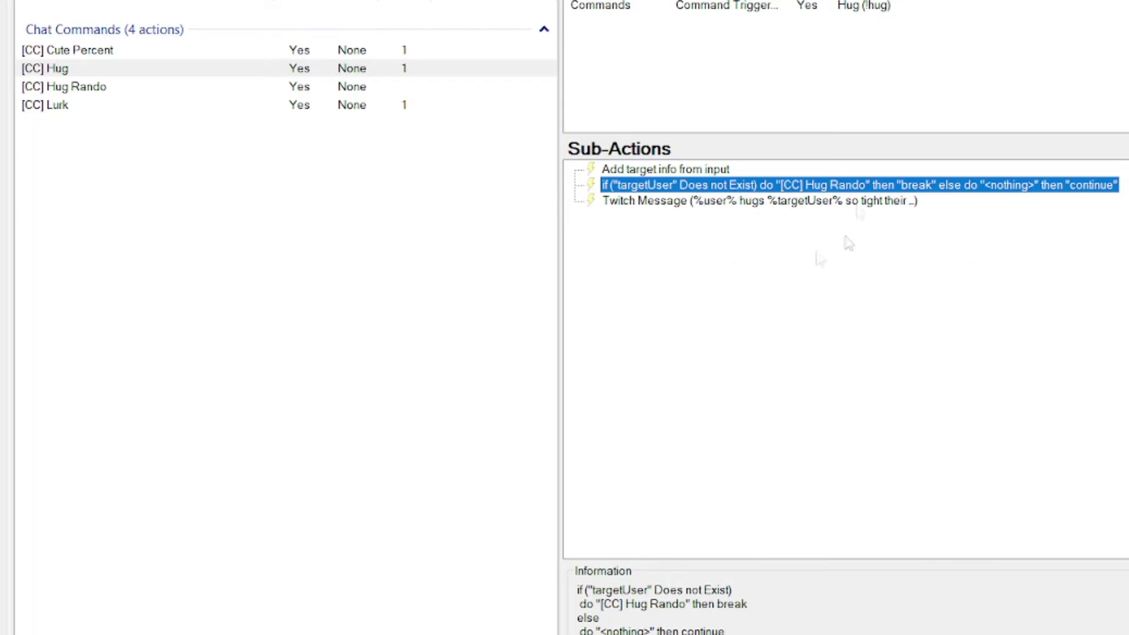
pyautogui.click(94, 88)
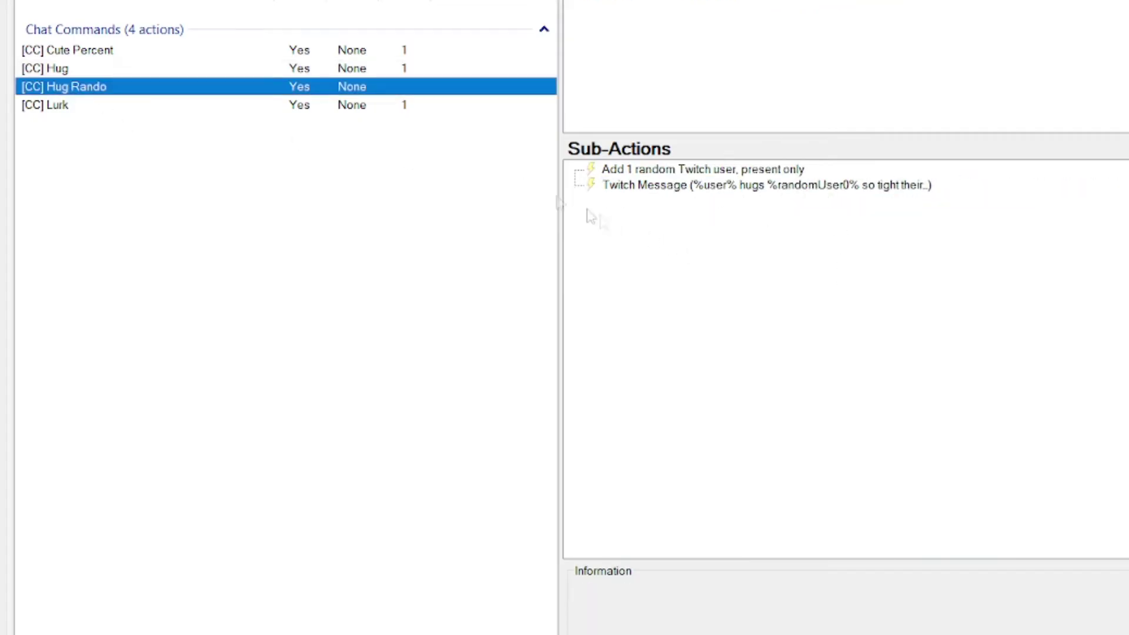
pyautogui.click(94, 69)
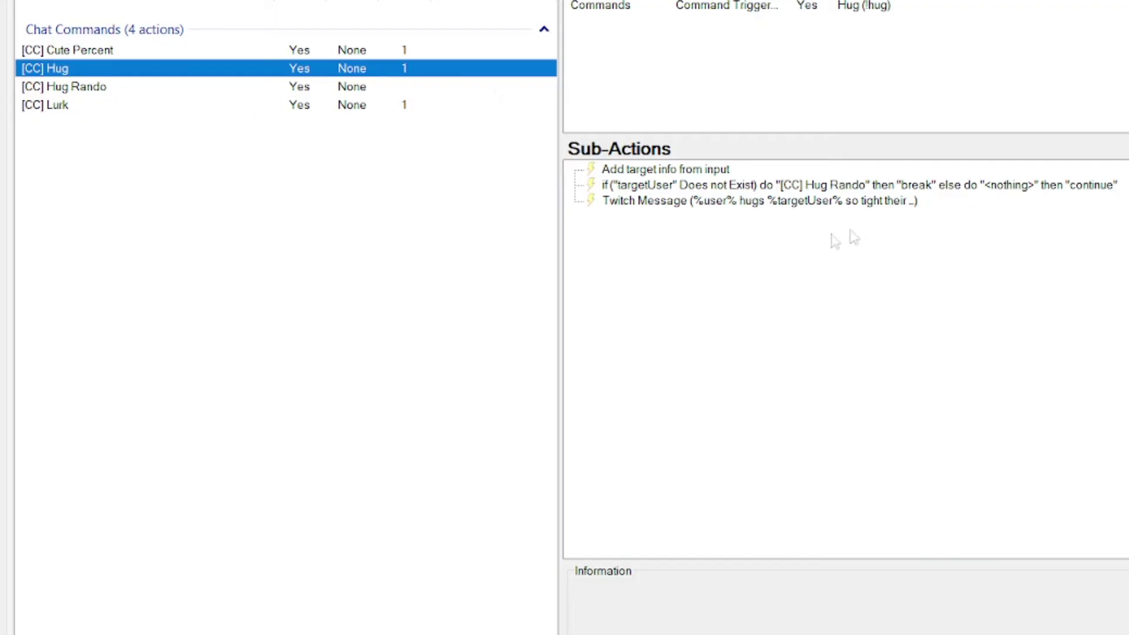
pyautogui.click(791, 202)
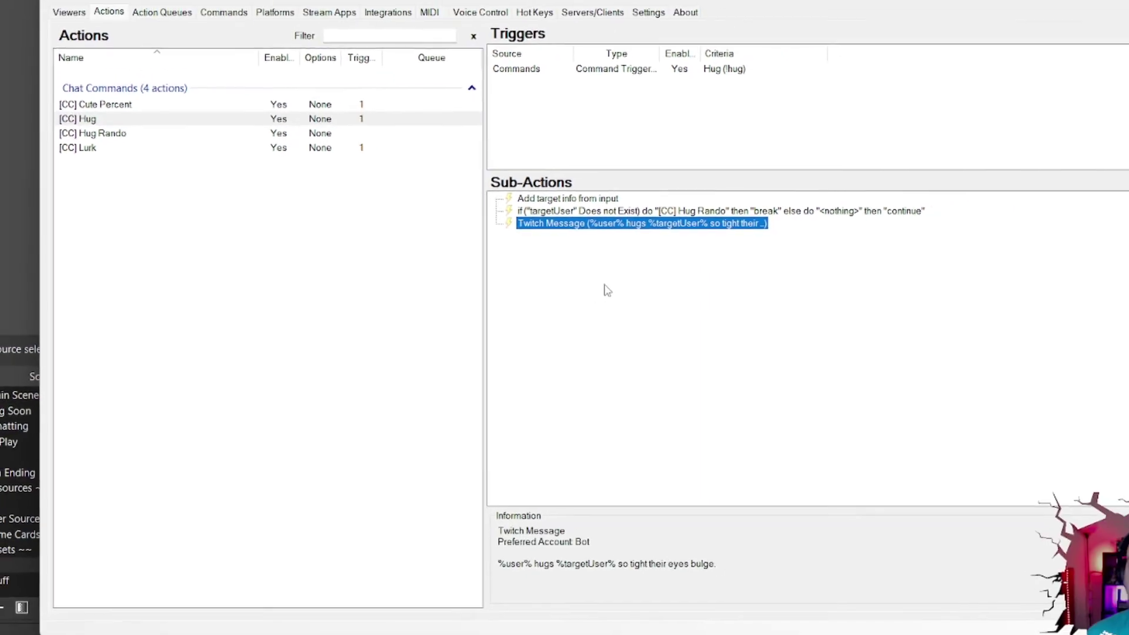
pyautogui.click(607, 290)
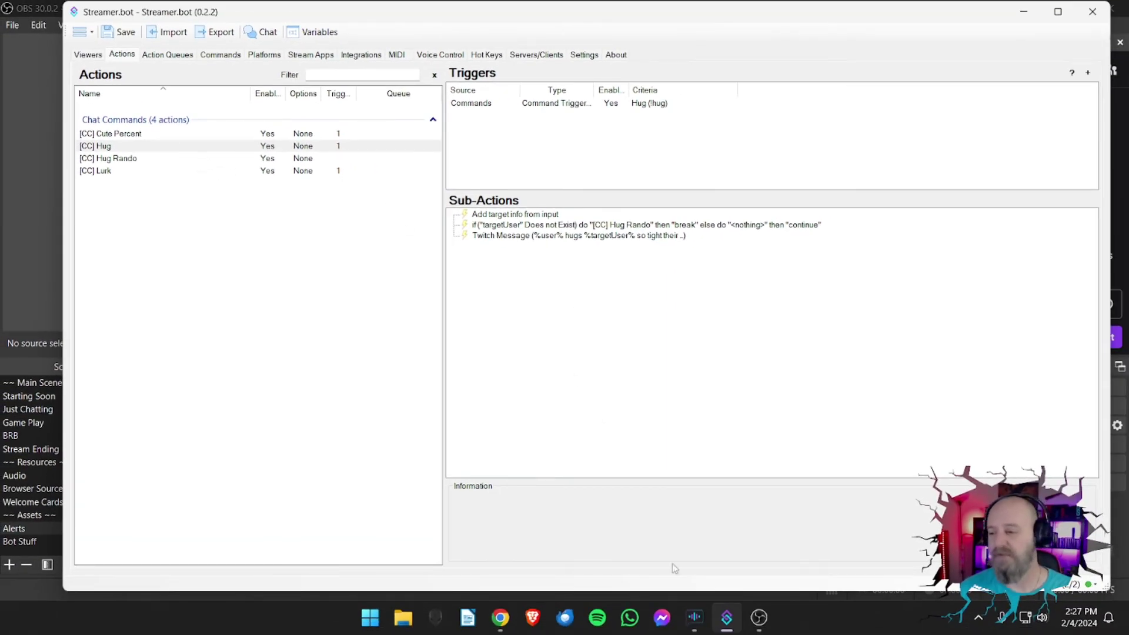
# Step: Switch to OBS and test the !hug command in the stream chat, once with a target username and once without
pyautogui.click(759, 617)
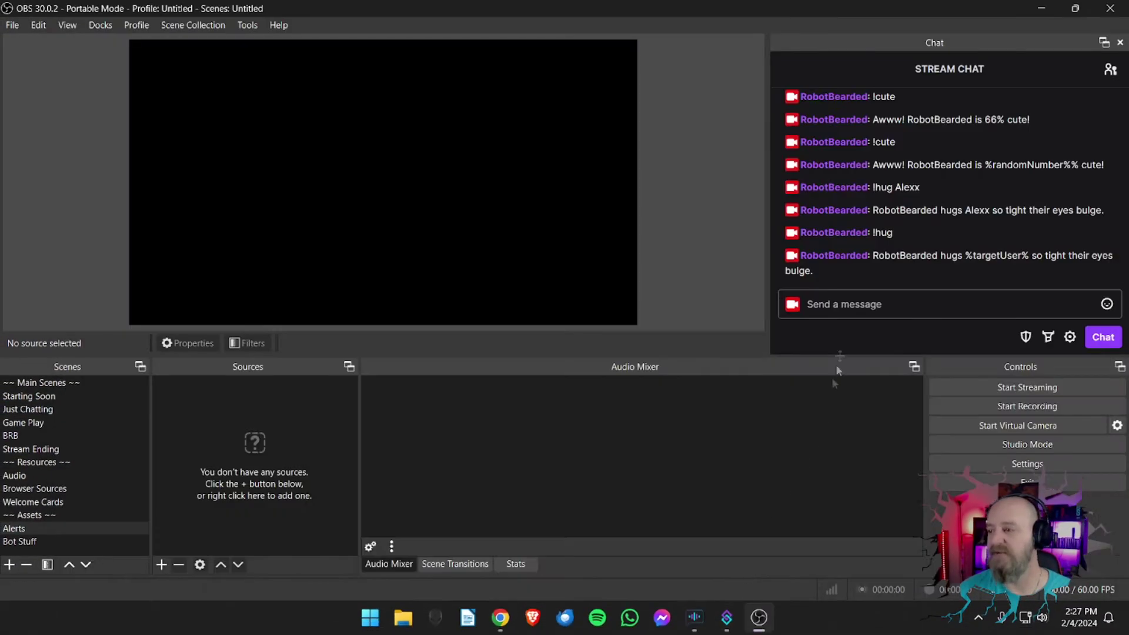
pyautogui.click(851, 307)
pyautogui.write('!hug')
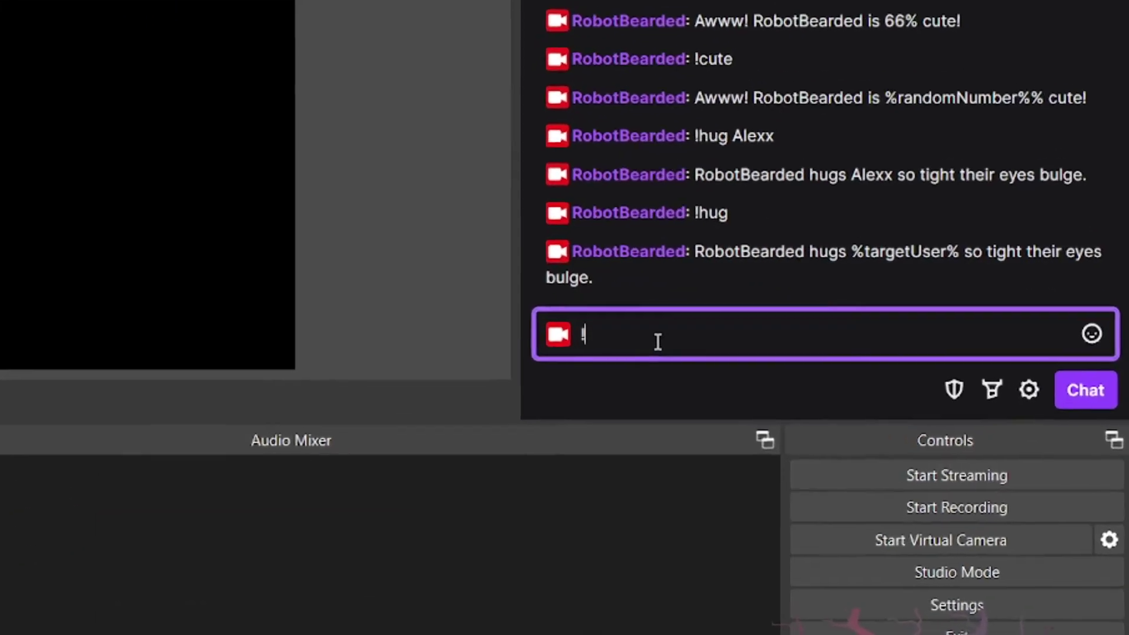
pyautogui.write(' Alexx')
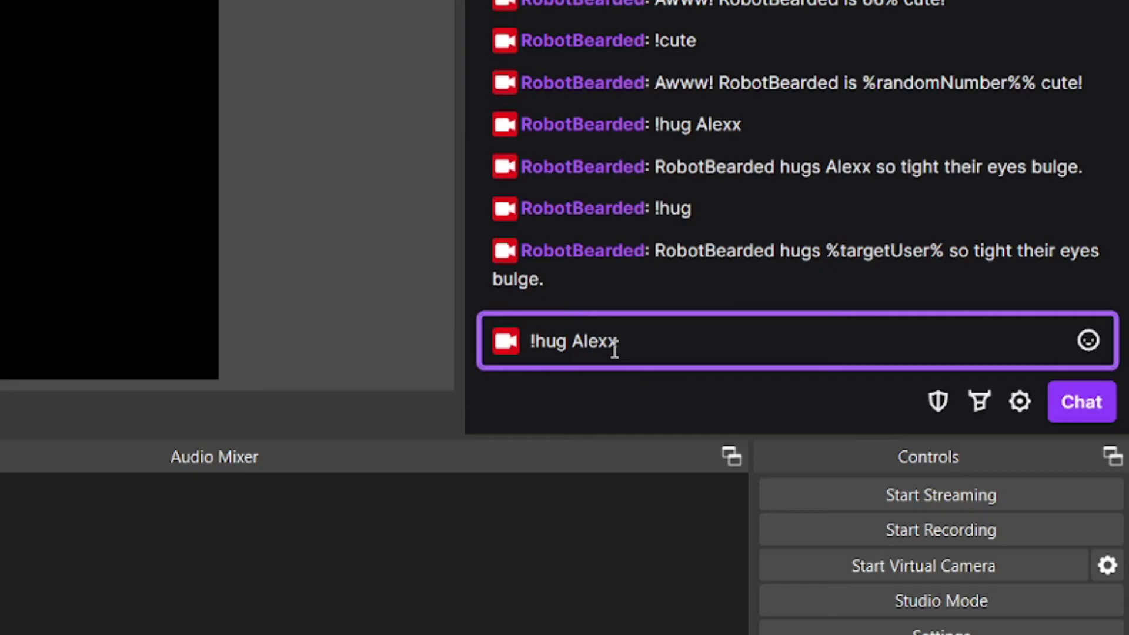
pyautogui.press('Return')
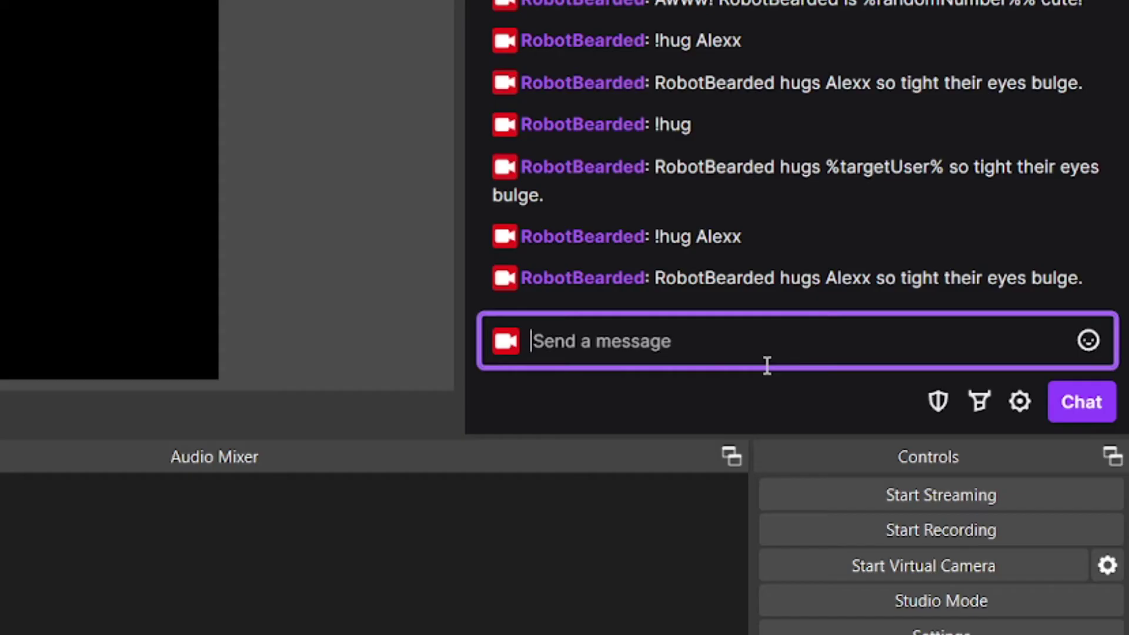
pyautogui.write('!hug')
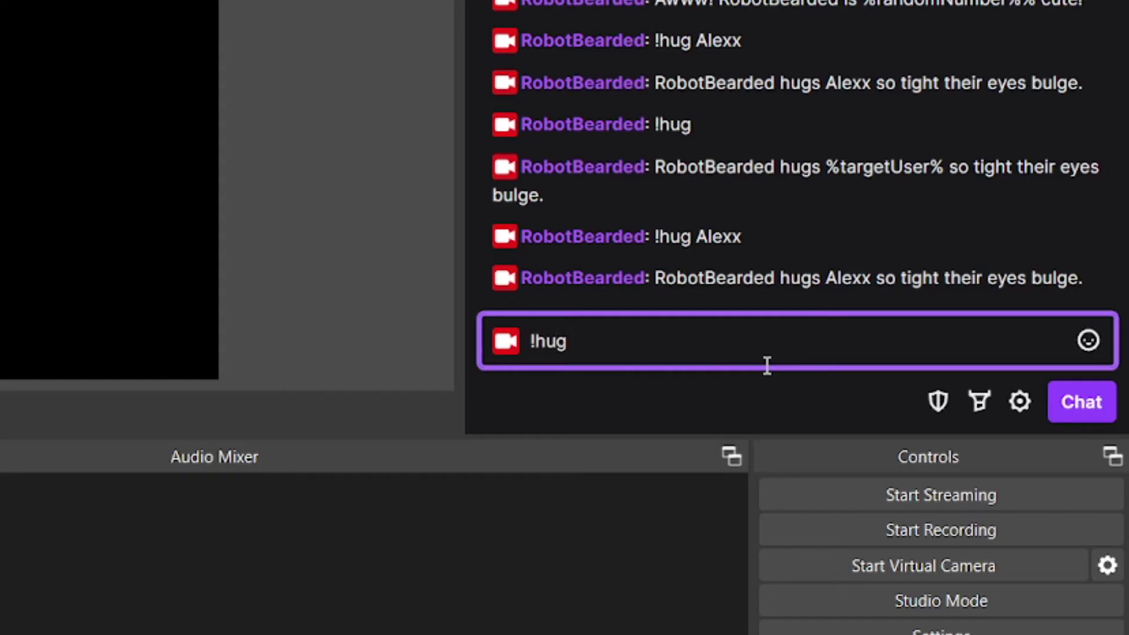
pyautogui.press('Return')
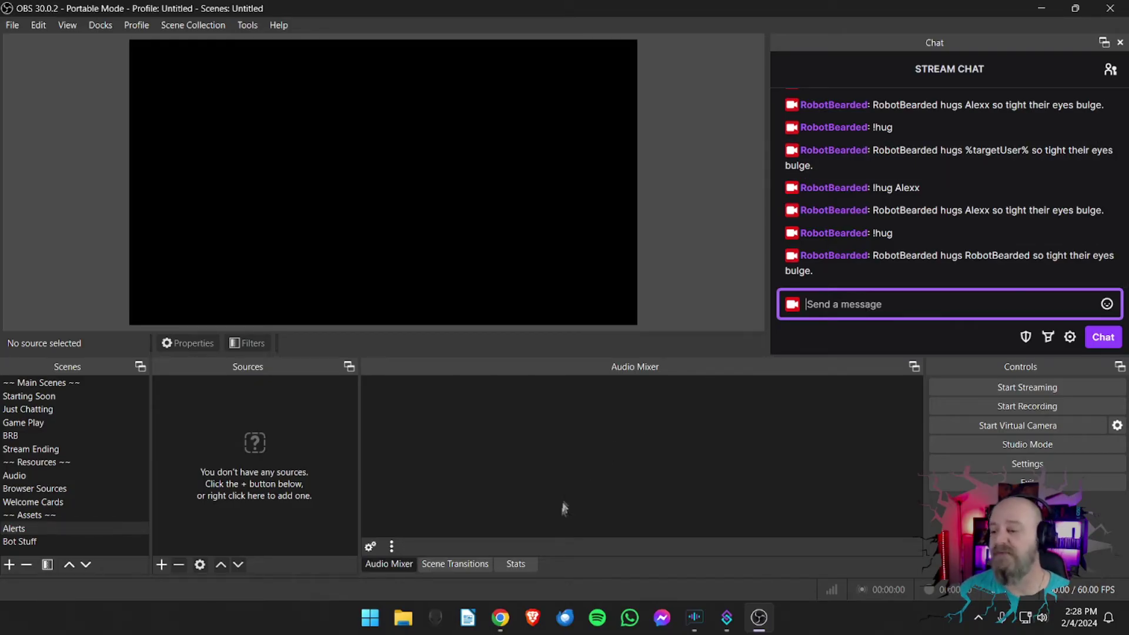
# Step: Switch to Streamer.bot and start a new Global (Set) sub-action in the [CC] Hug action
pyautogui.click(729, 618)
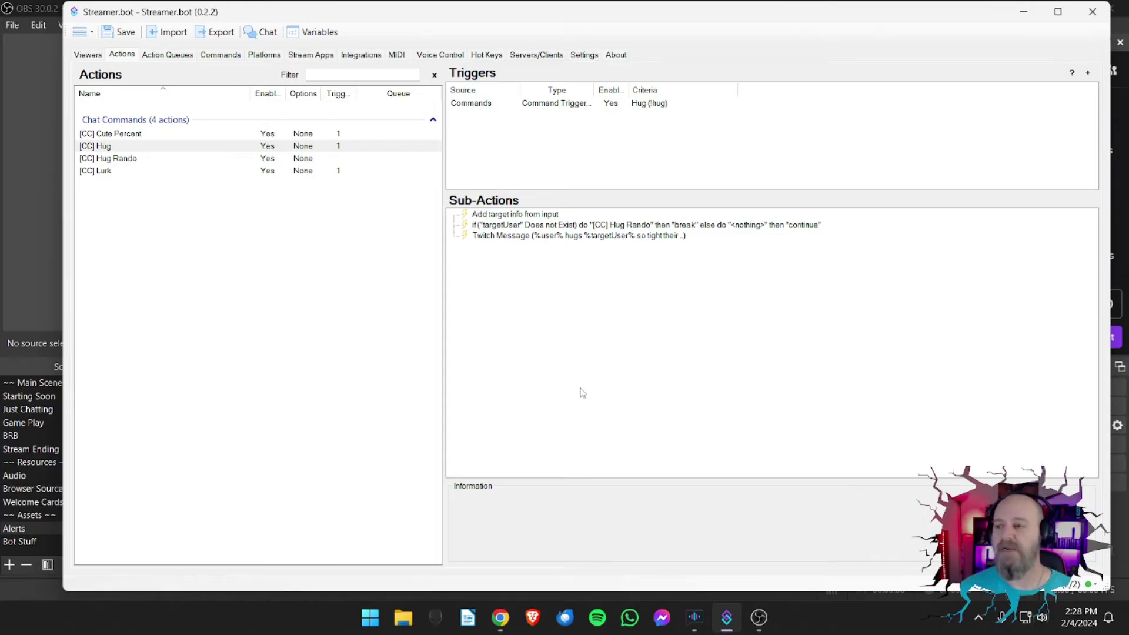
pyautogui.click(141, 147)
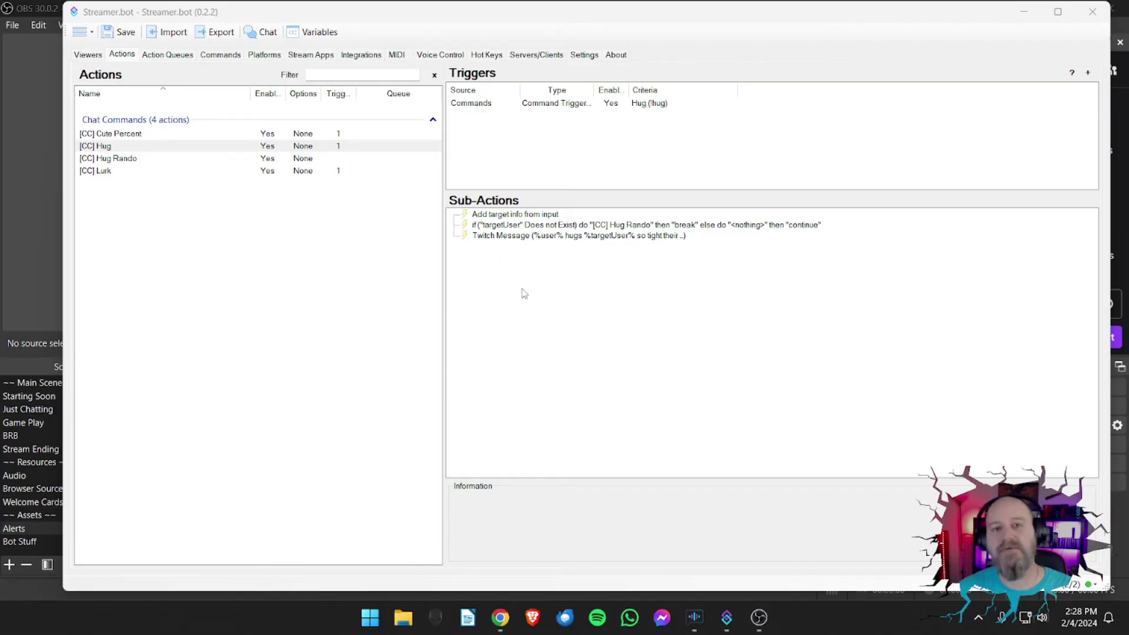
pyautogui.click(539, 235)
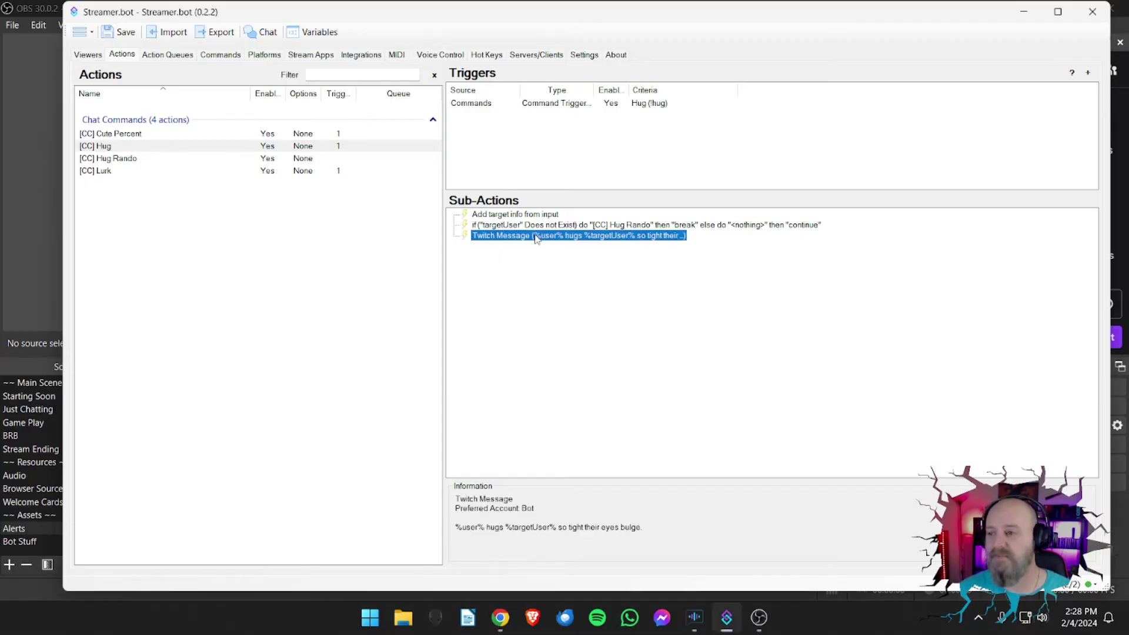
pyautogui.click(534, 268)
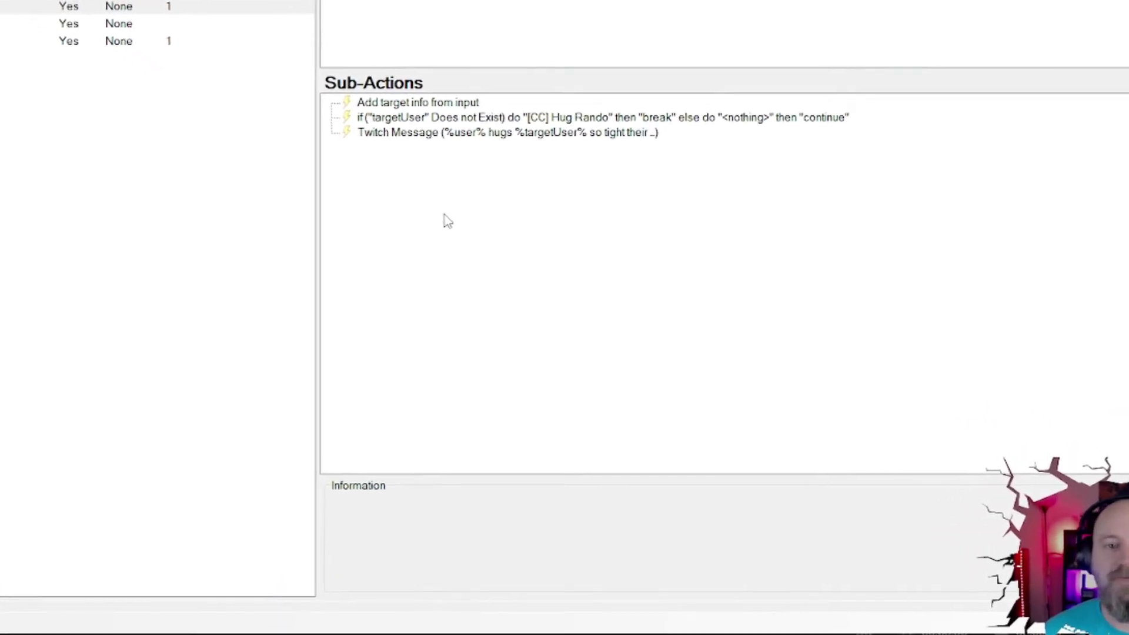
pyautogui.rightClick(391, 133)
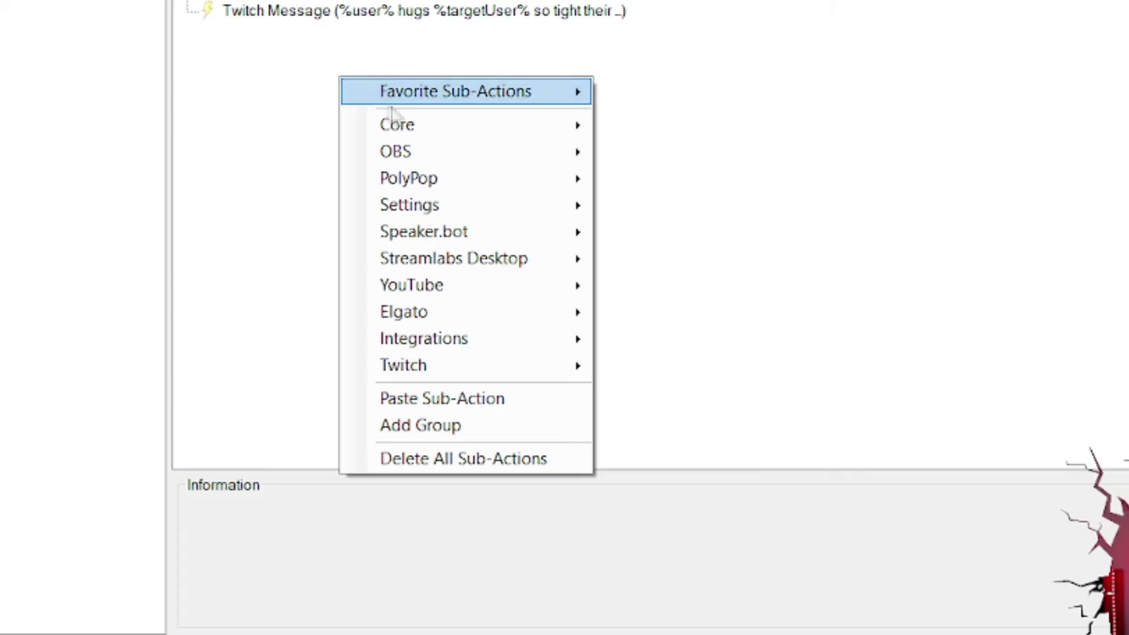
pyautogui.moveTo(416, 136)
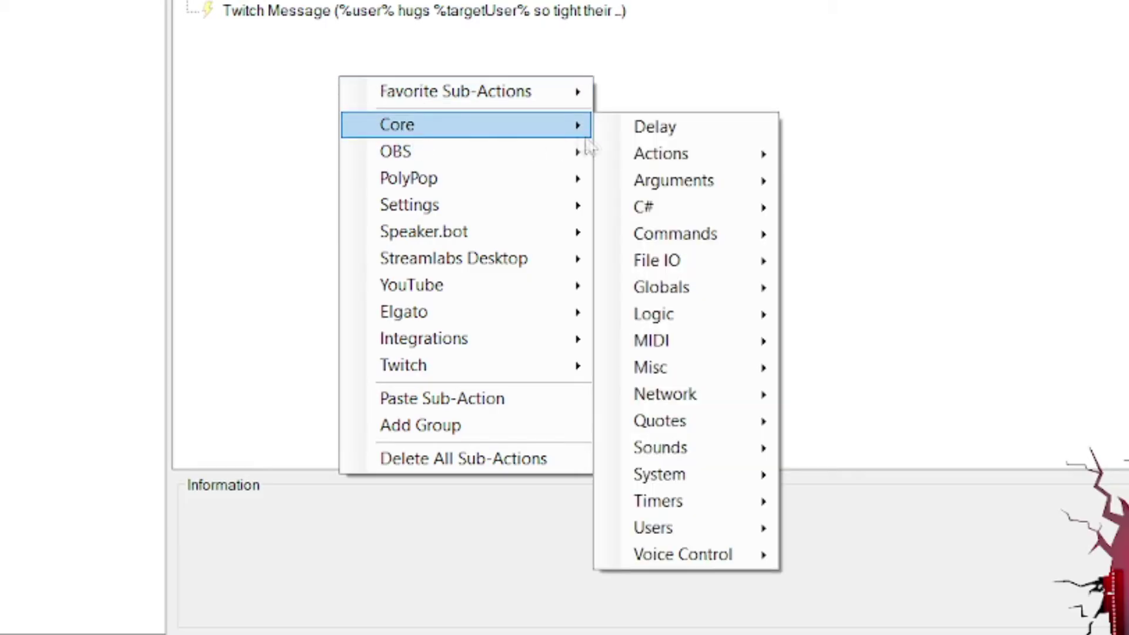
pyautogui.moveTo(695, 301)
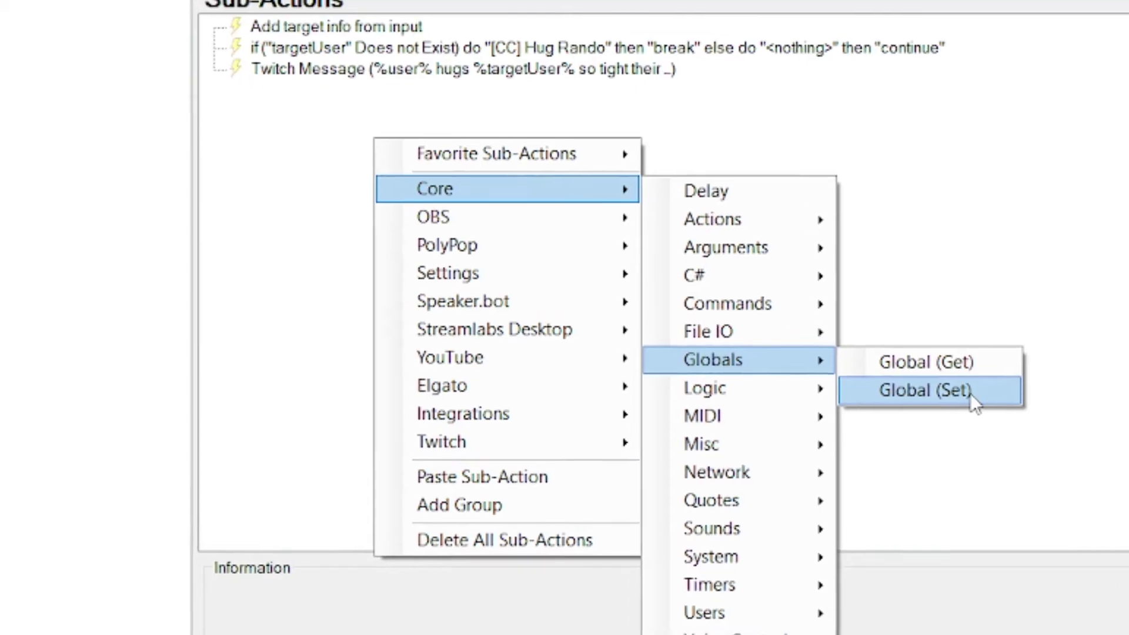
pyautogui.click(905, 318)
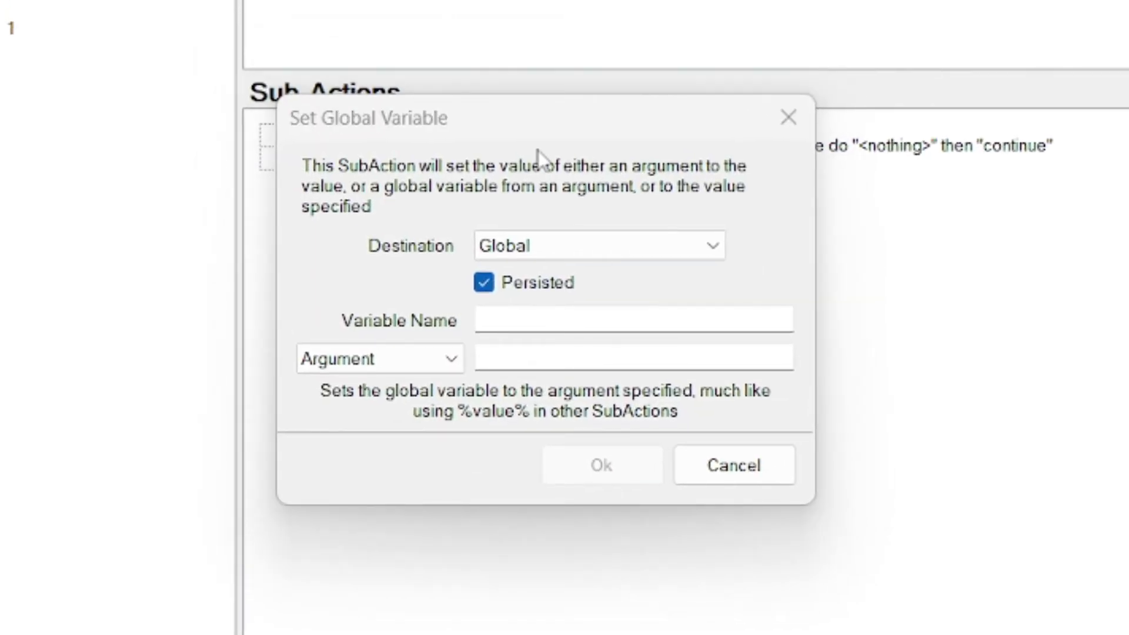
# Step: Set the global variable's destination to User (redeemer), keep it persisted, and name it hugCounter
pyautogui.click(582, 250)
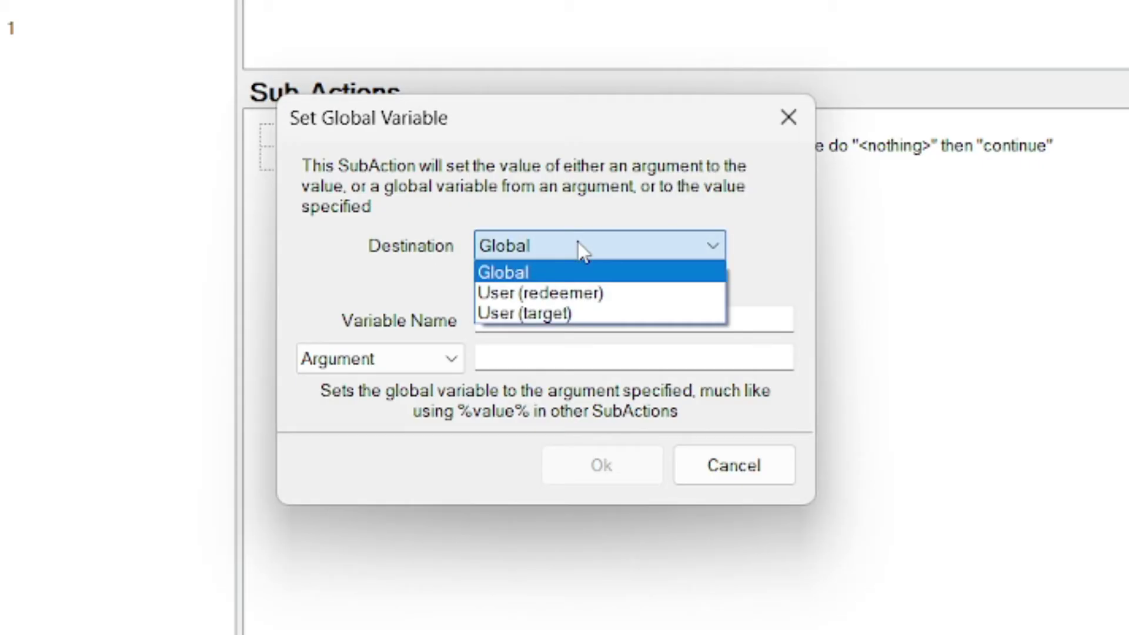
pyautogui.click(578, 297)
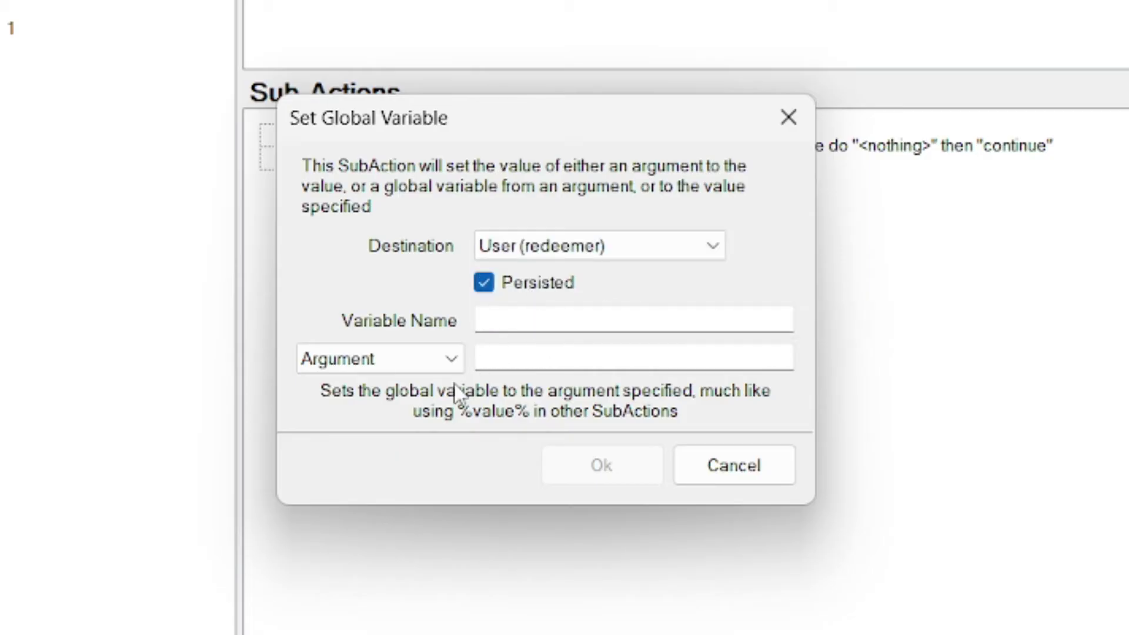
pyautogui.click(484, 284)
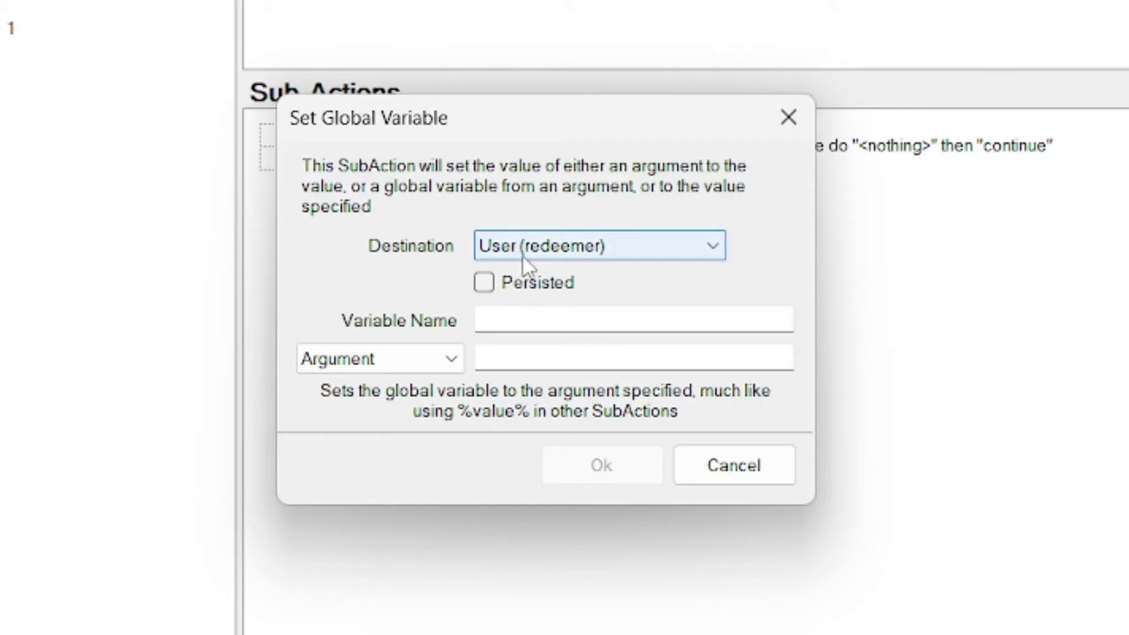
pyautogui.click(491, 284)
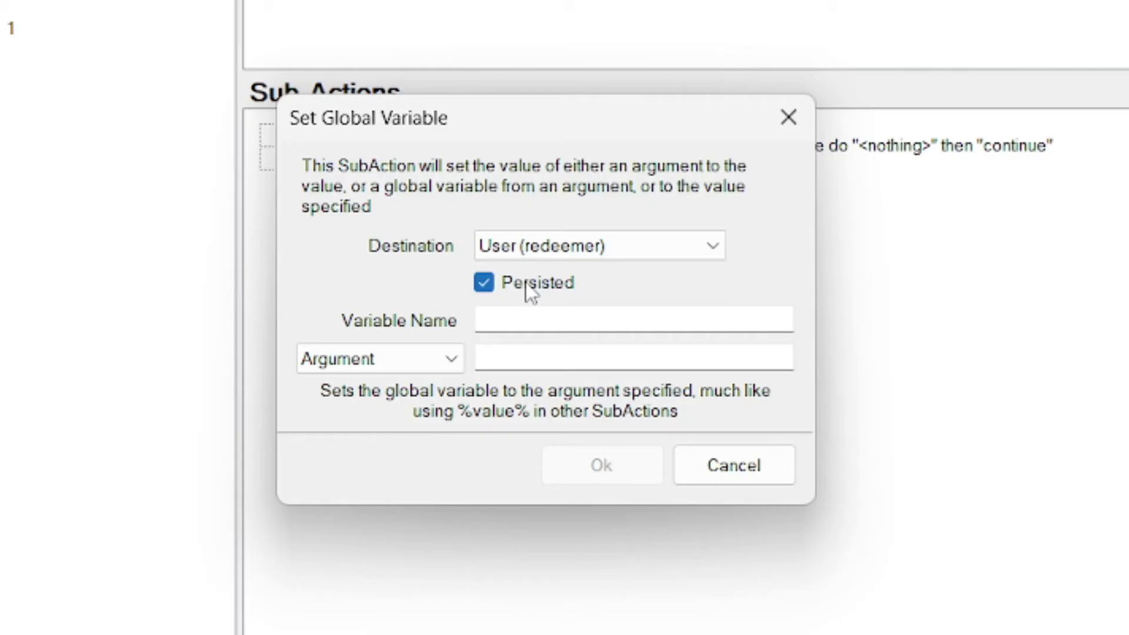
pyautogui.click(544, 329)
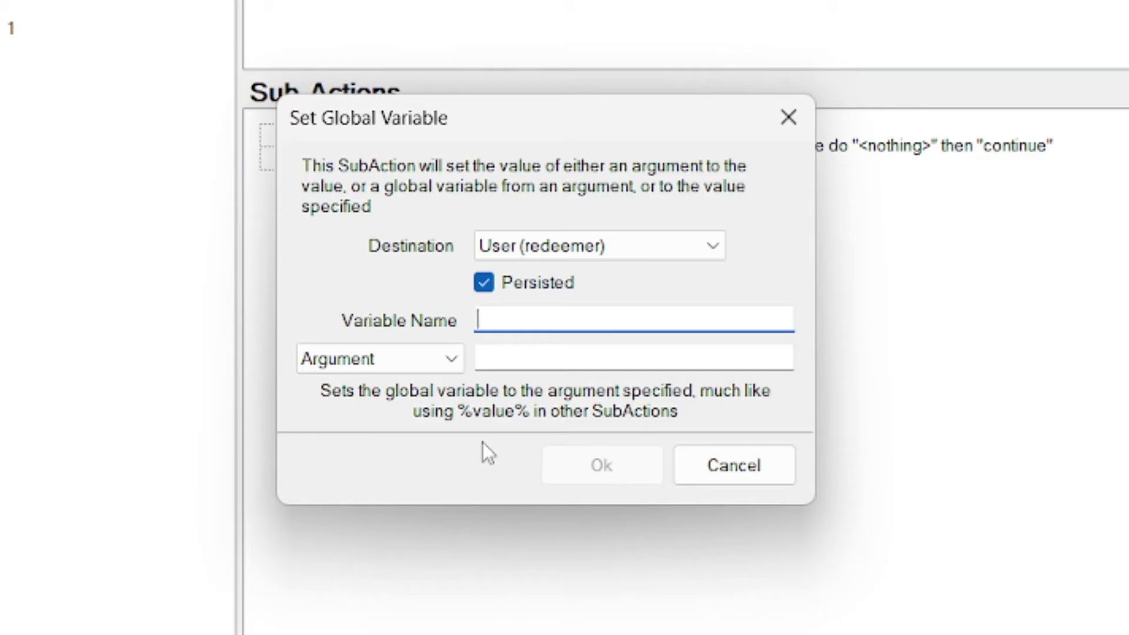
pyautogui.write('hugCounter')
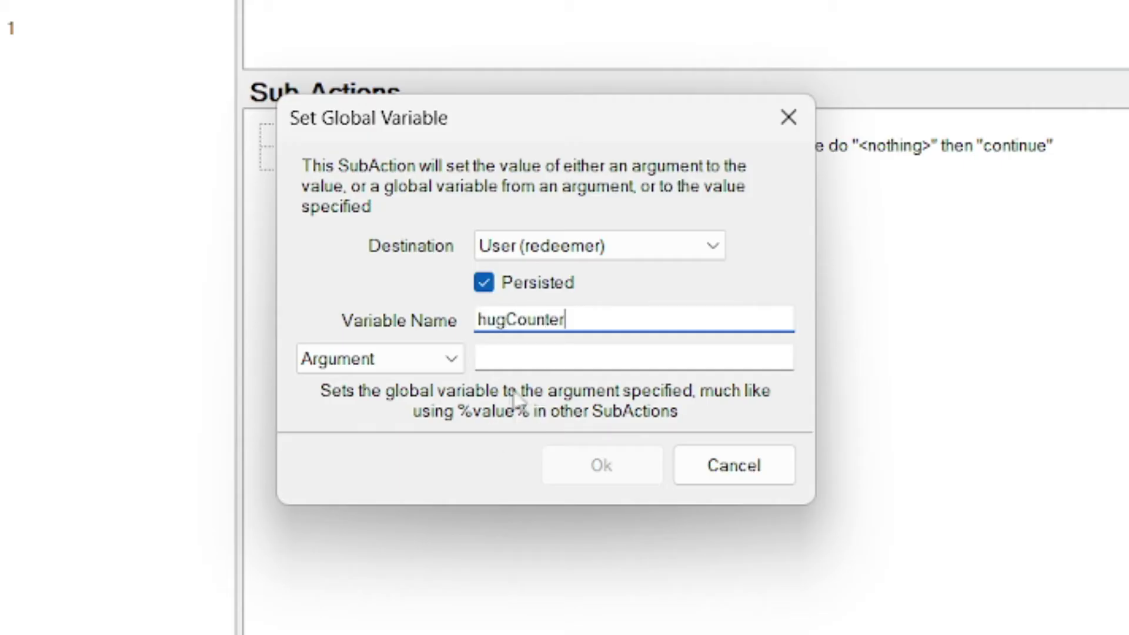
# Step: Make the sub-action increment hugCounter by 1 and save it
pyautogui.click(438, 355)
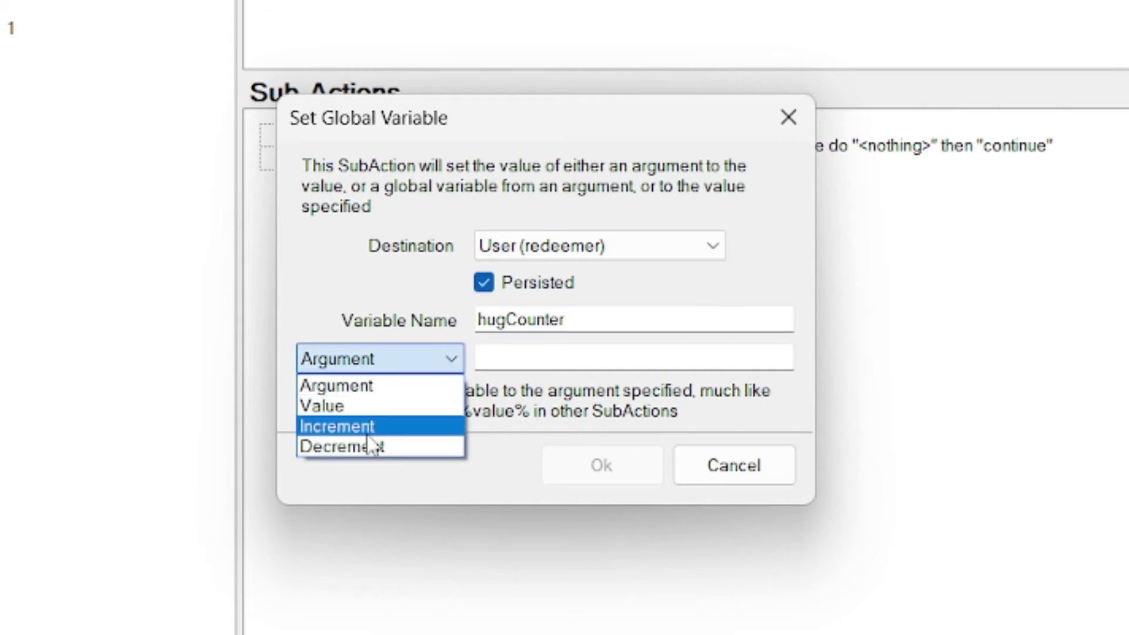
pyautogui.click(438, 428)
pyautogui.click(511, 359)
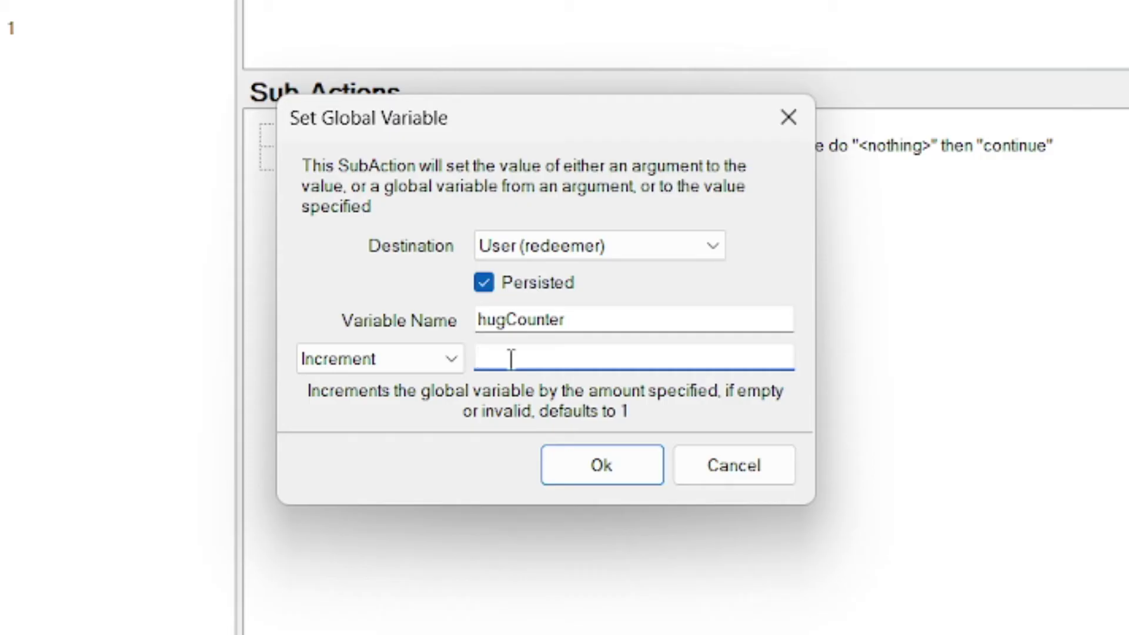
pyautogui.write('1')
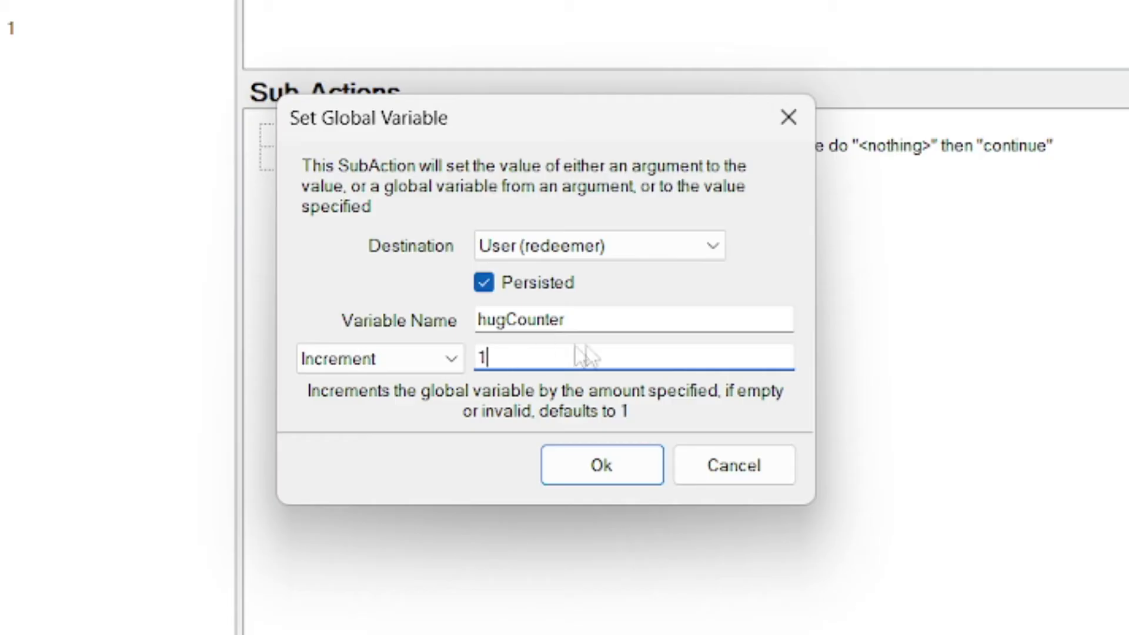
pyautogui.click(608, 460)
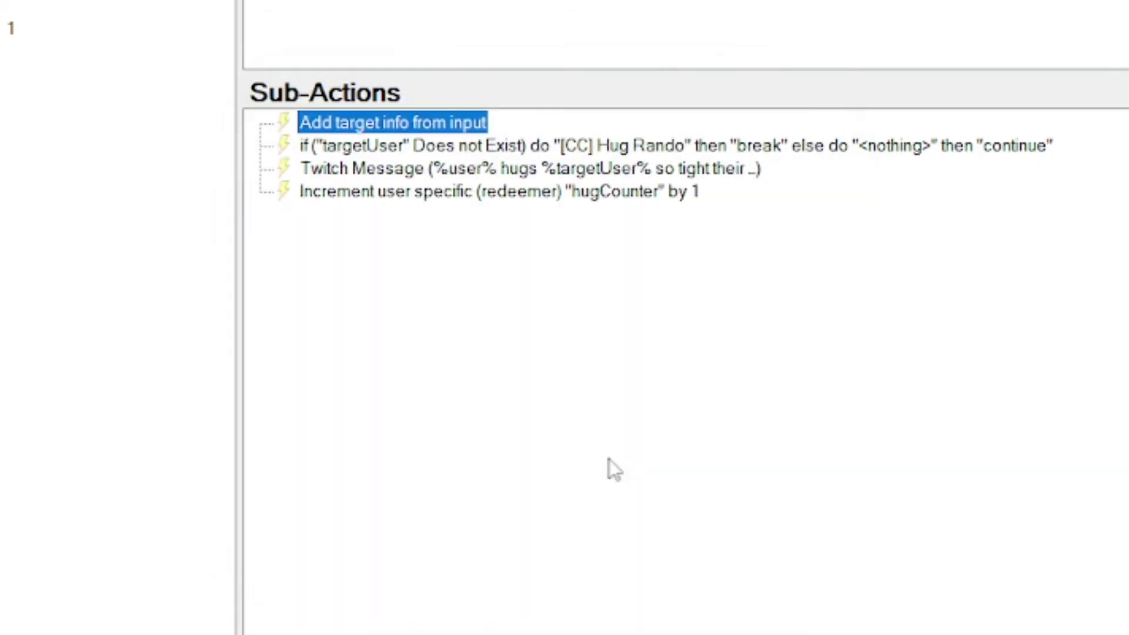
# Step: Move the hugCounter increment sub-action above the Twitch Message in [CC] Hug
pyautogui.click(435, 195)
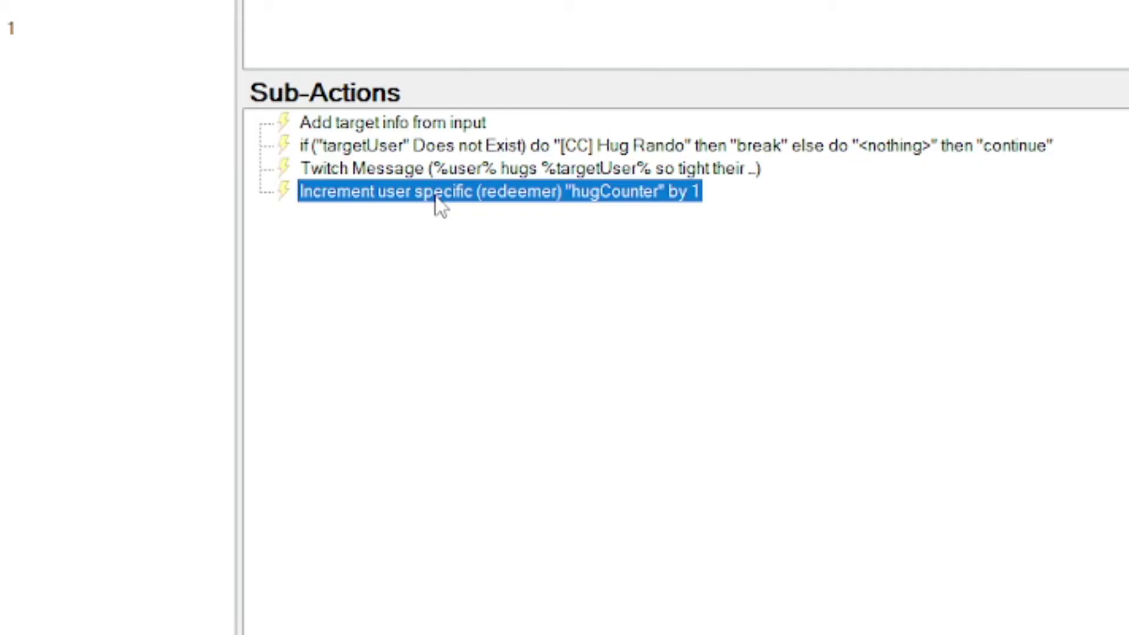
pyautogui.moveTo(433, 206); pyautogui.dragTo(436, 152)
pyautogui.click(442, 315)
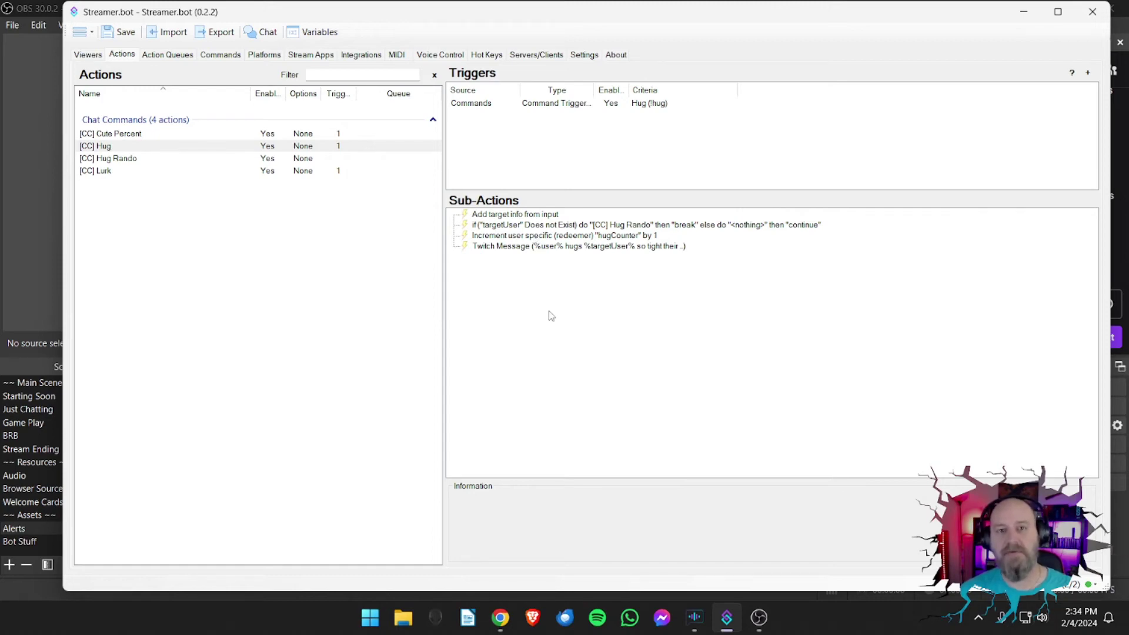
# Step: Start a Get Global Variable sub-action for the Hug action with User (redeemer) as its source
pyautogui.click(499, 237)
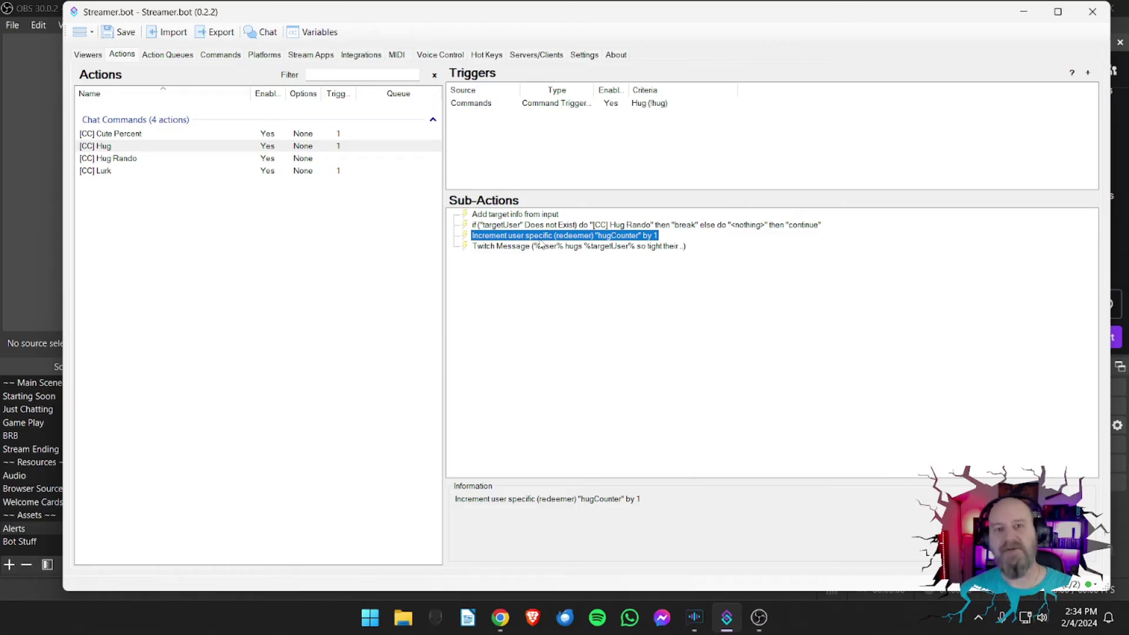
pyautogui.rightClick(547, 297)
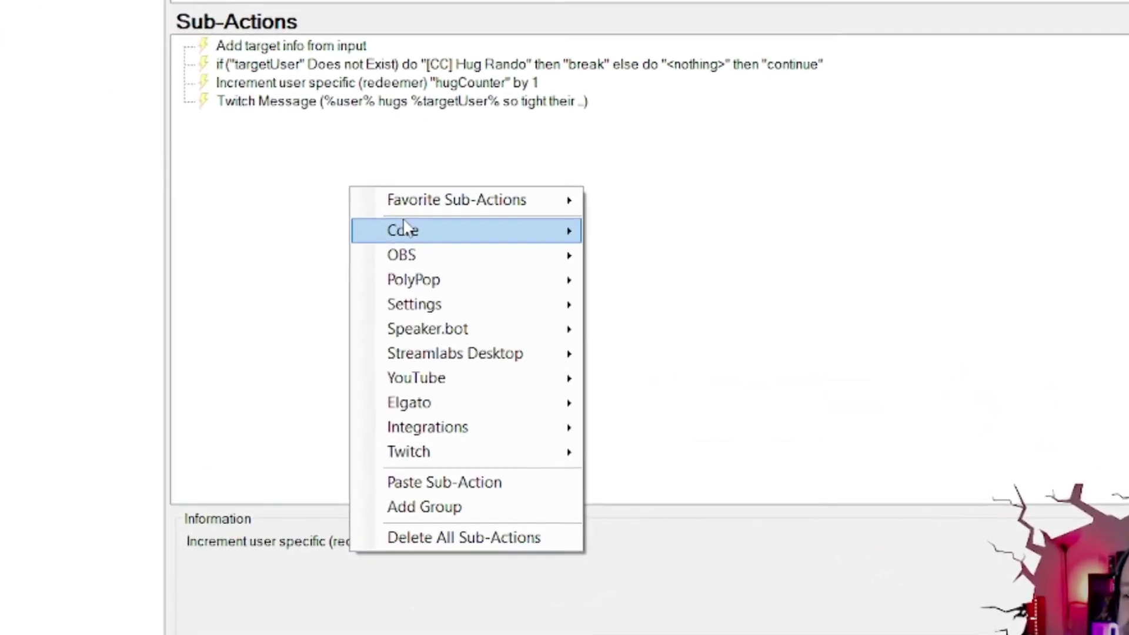
pyautogui.moveTo(404, 229)
pyautogui.moveTo(700, 384)
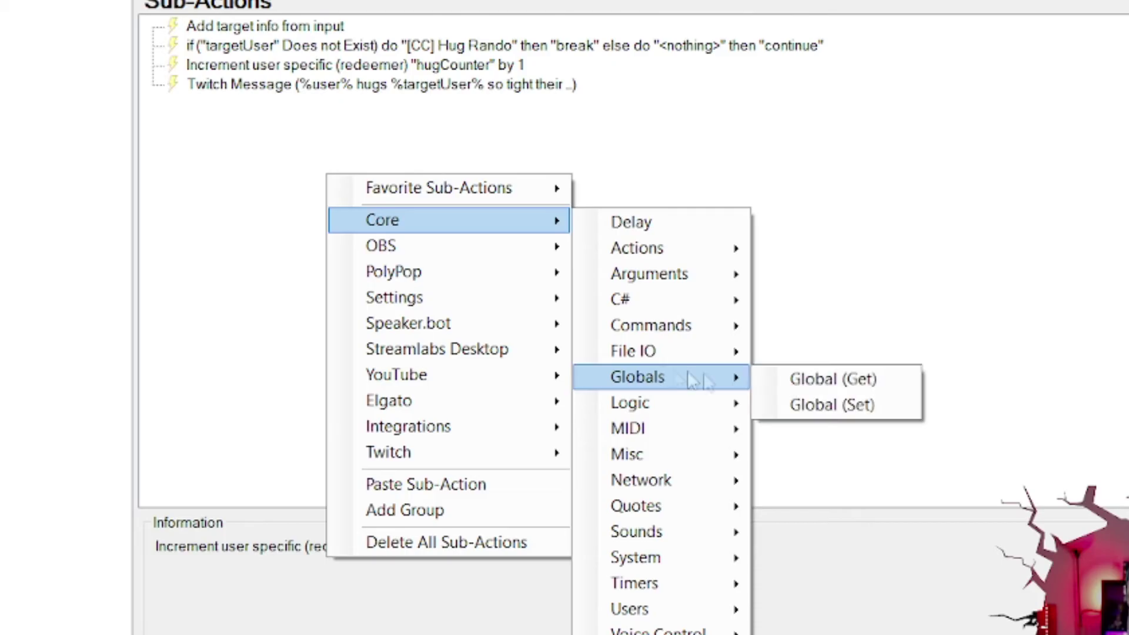
pyautogui.click(801, 381)
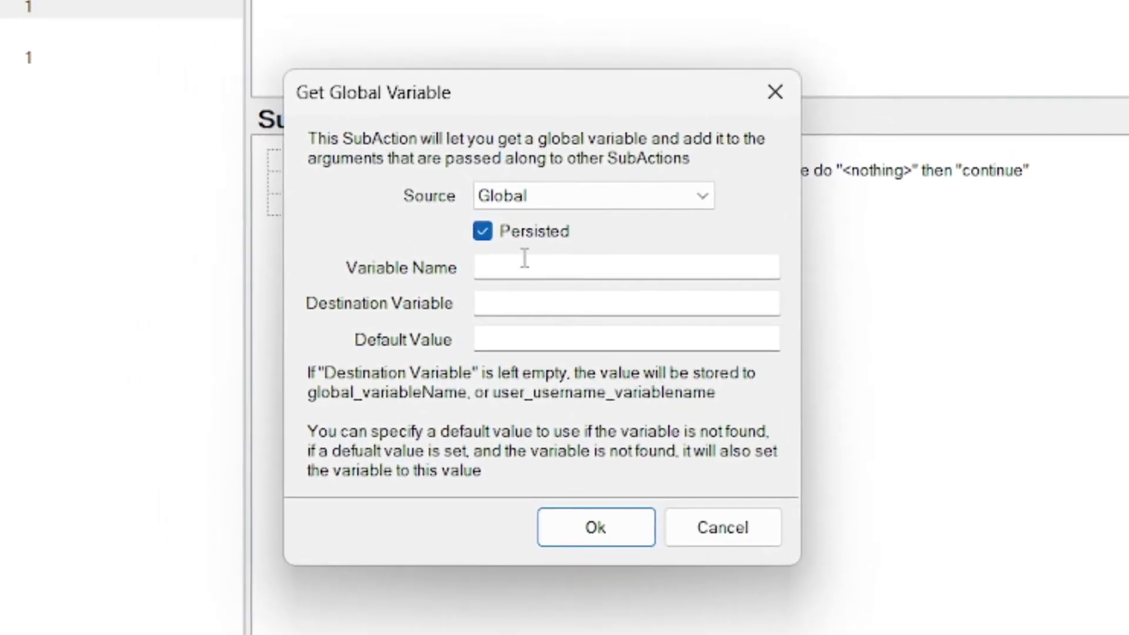
pyautogui.click(565, 201)
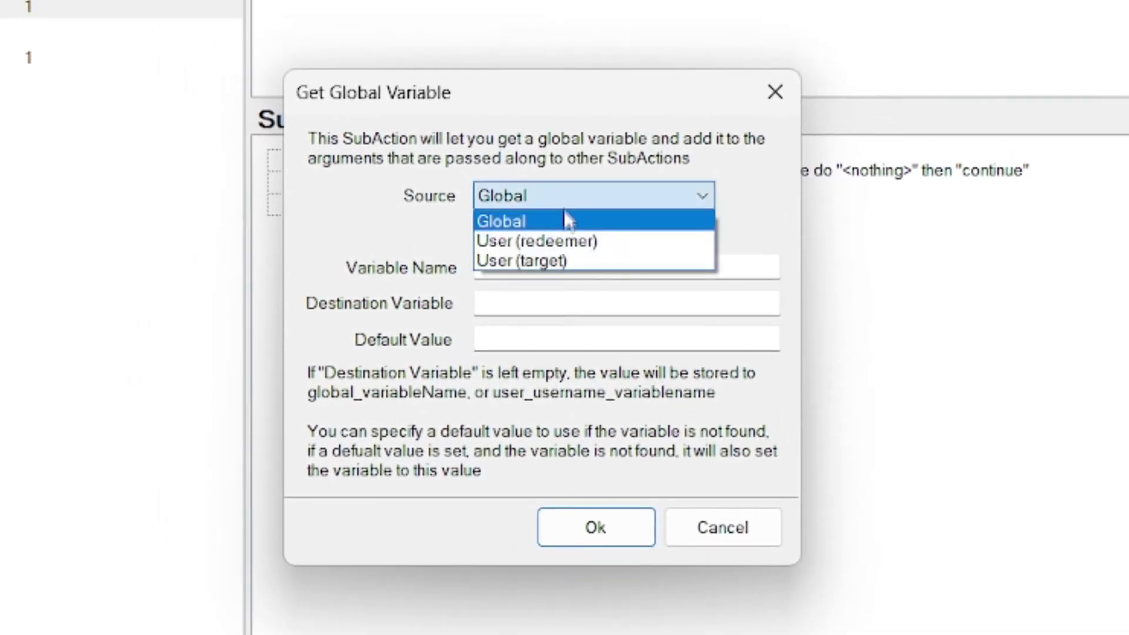
pyautogui.click(568, 242)
# Step: Enter hugCounter as the name of the variable to retrieve
pyautogui.click(558, 265)
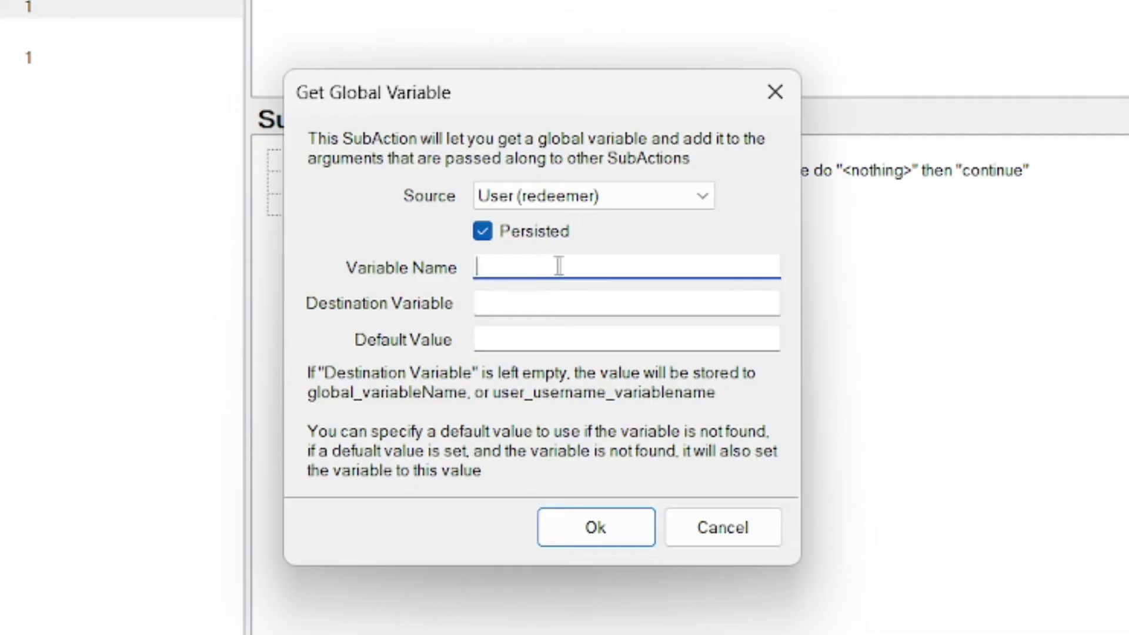
pyautogui.write('hugCOunter')
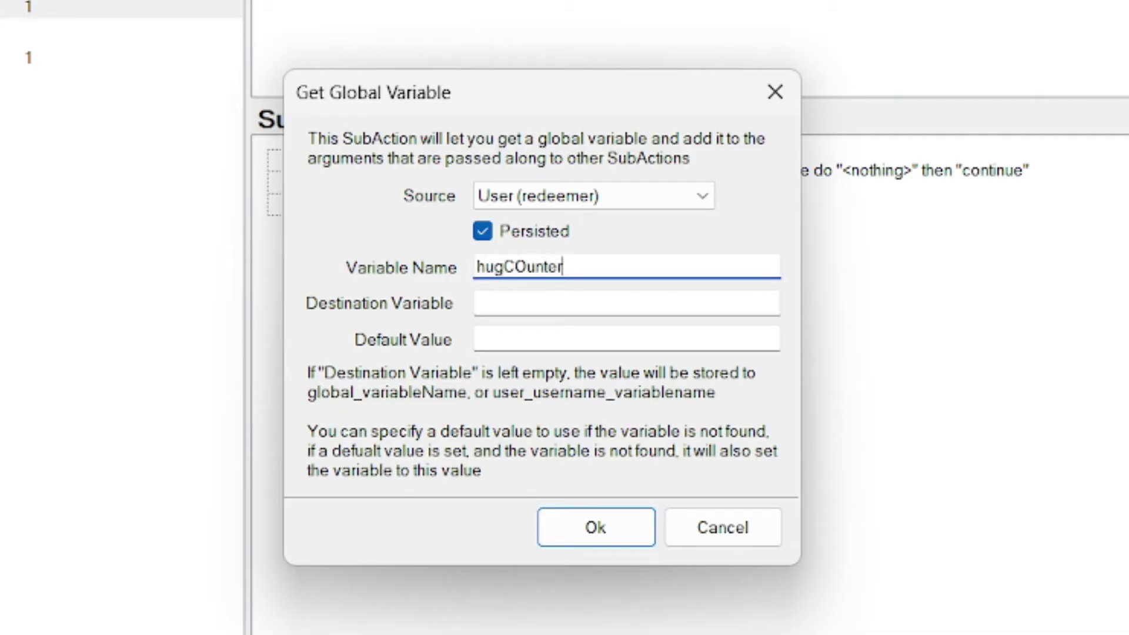
pyautogui.press('BackSpace')
pyautogui.press('BackSpace')
pyautogui.press('BackSpace')
pyautogui.press('BackSpace')
pyautogui.press('BackSpace')
pyautogui.press('BackSpace')
pyautogui.write('p')
pyautogui.press('BackSpace')
pyautogui.write('ounter')
# Step: Set the destination variable to hugCounter
pyautogui.click(556, 306)
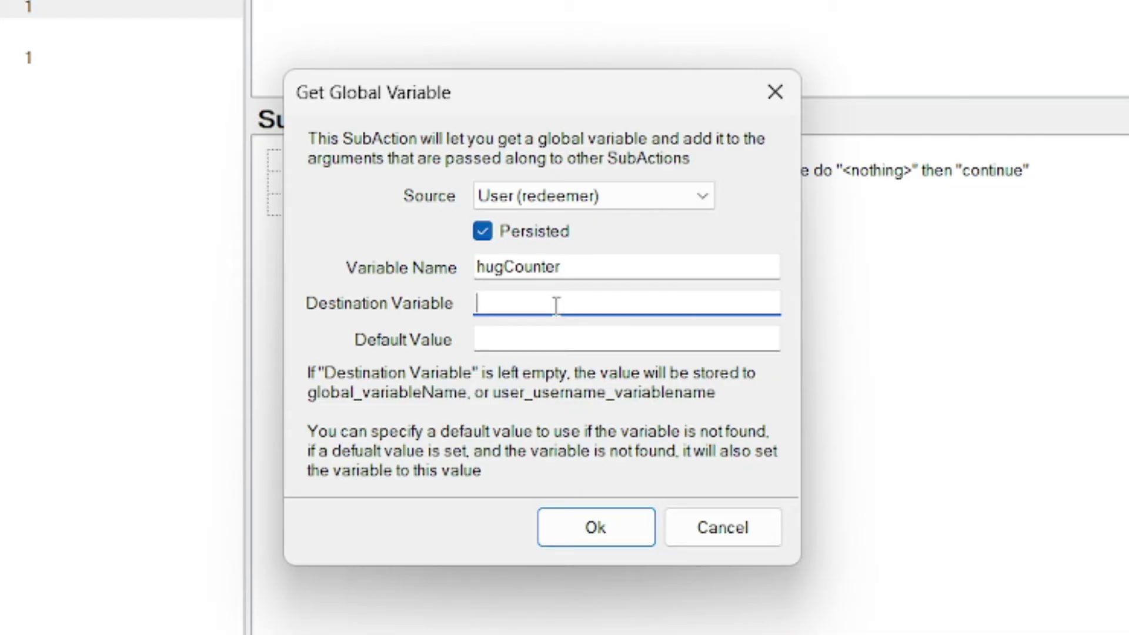
pyautogui.write('hugCOunter')
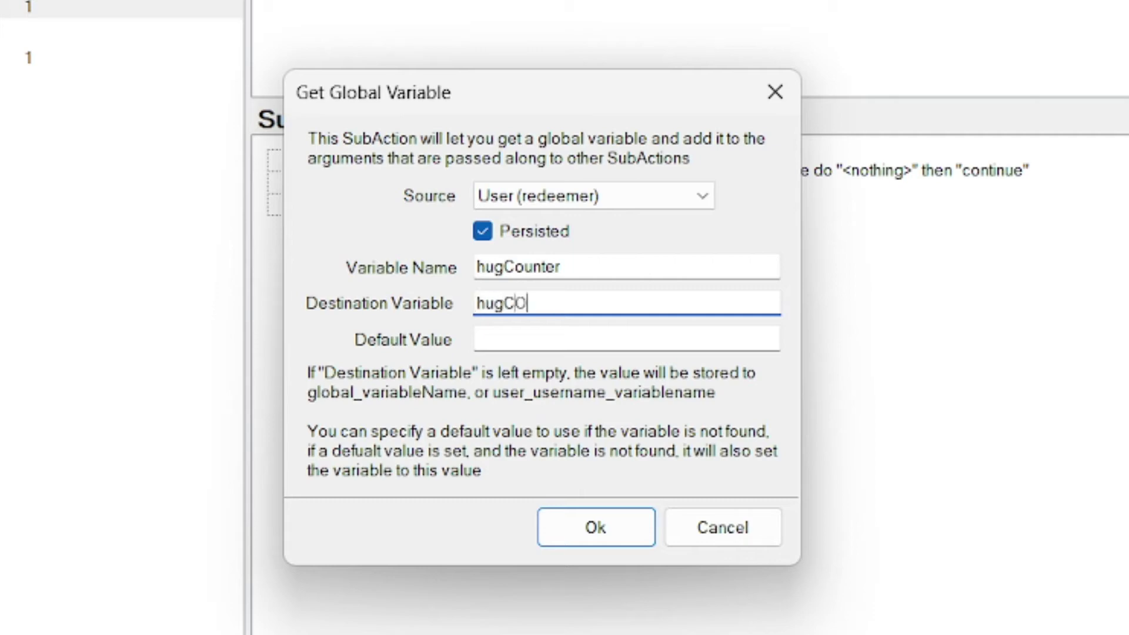
pyautogui.press('BackSpace')
pyautogui.press('BackSpace')
pyautogui.press('BackSpace')
pyautogui.press('BackSpace')
pyautogui.press('BackSpace')
pyautogui.press('BackSpace')
pyautogui.write('ounter')
# Step: Set the variable's default value to 0 and add the Get Global sub-action to the Hug action
pyautogui.click(528, 338)
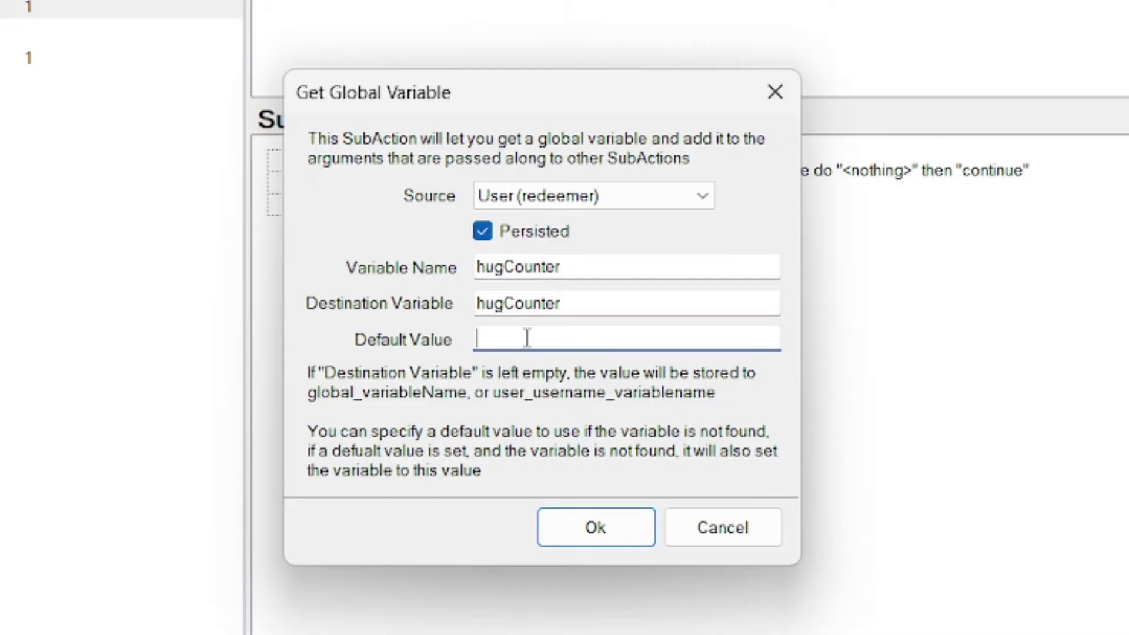
pyautogui.write('0')
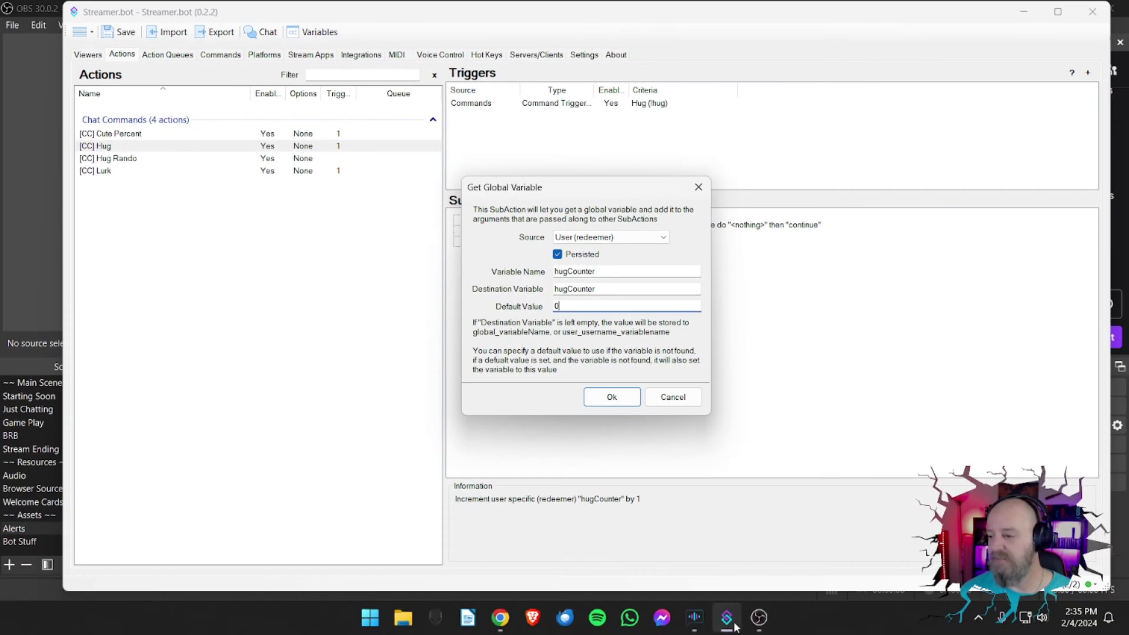
pyautogui.click(759, 617)
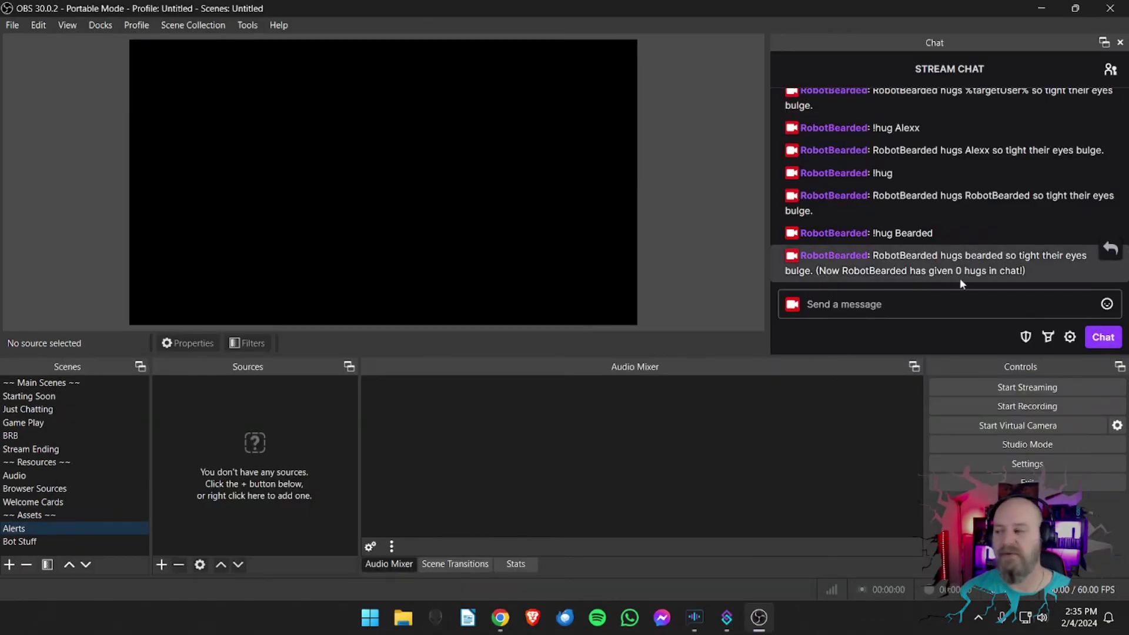
pyautogui.click(727, 618)
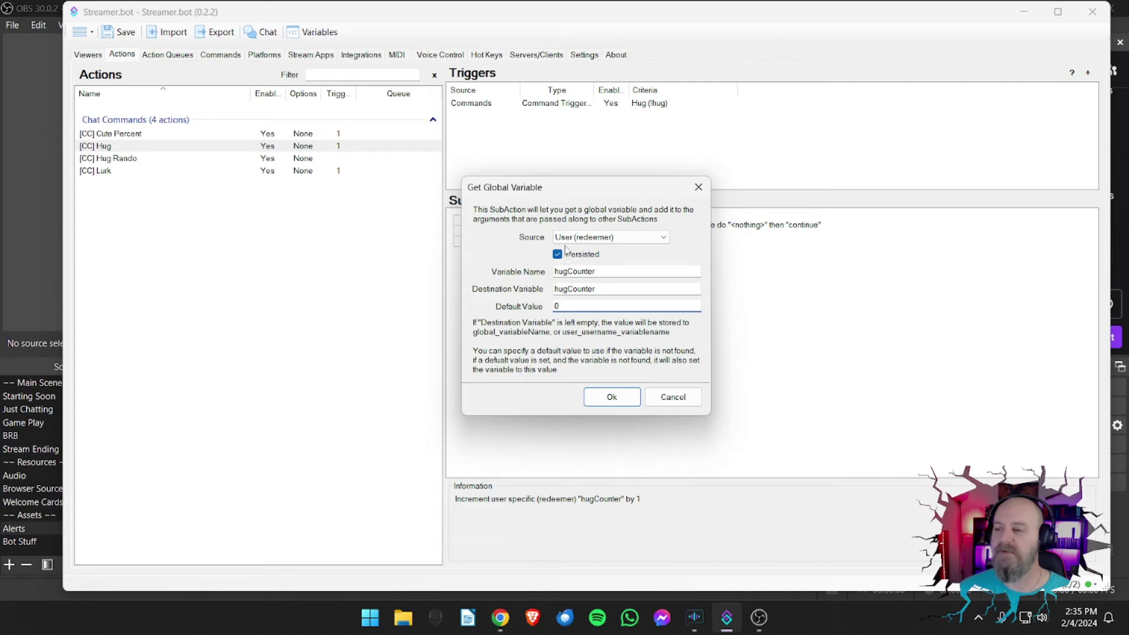
pyautogui.click(600, 405)
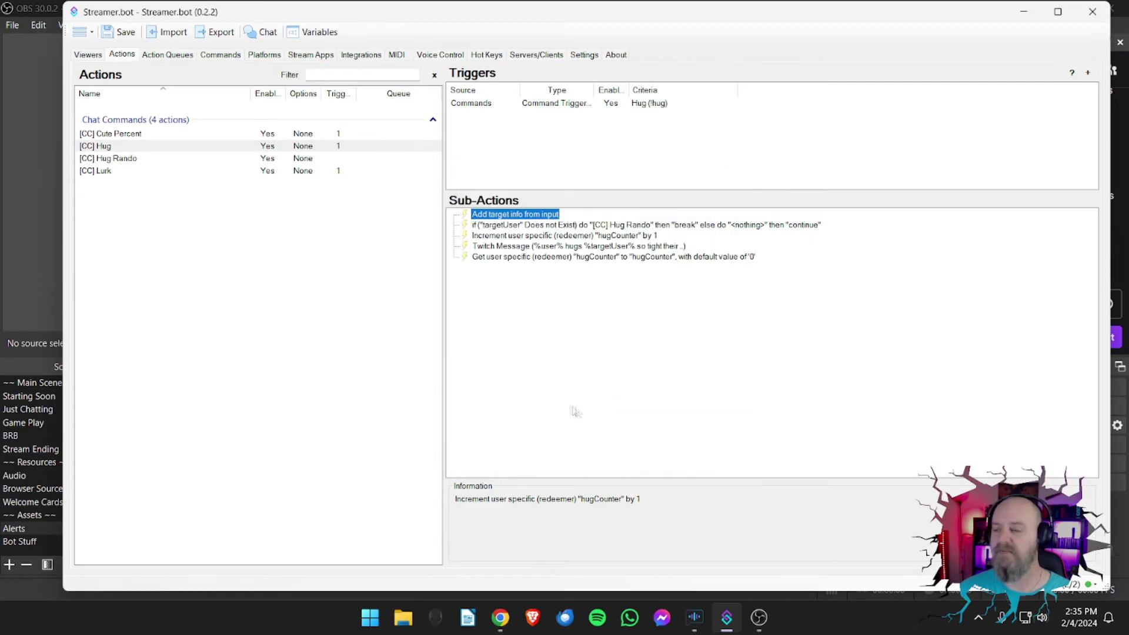
# Step: Review the settings of the Hug action's Twitch message, hugCounter increment and hugCounter get sub-actions
pyautogui.doubleClick(521, 247)
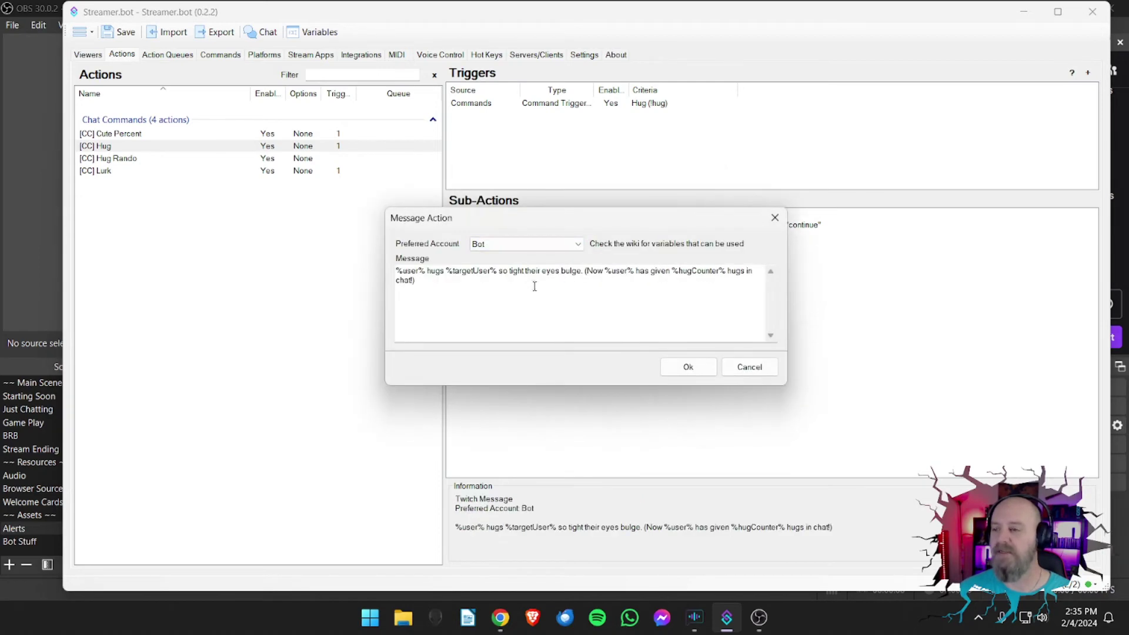
pyautogui.click(685, 367)
pyautogui.doubleClick(579, 244)
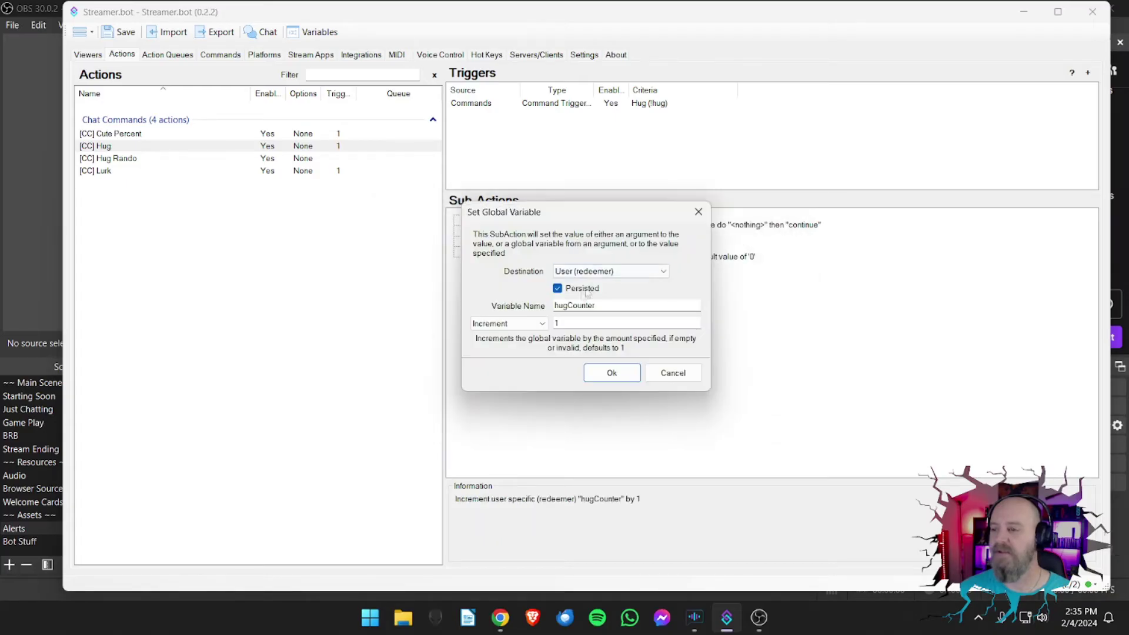
pyautogui.click(613, 369)
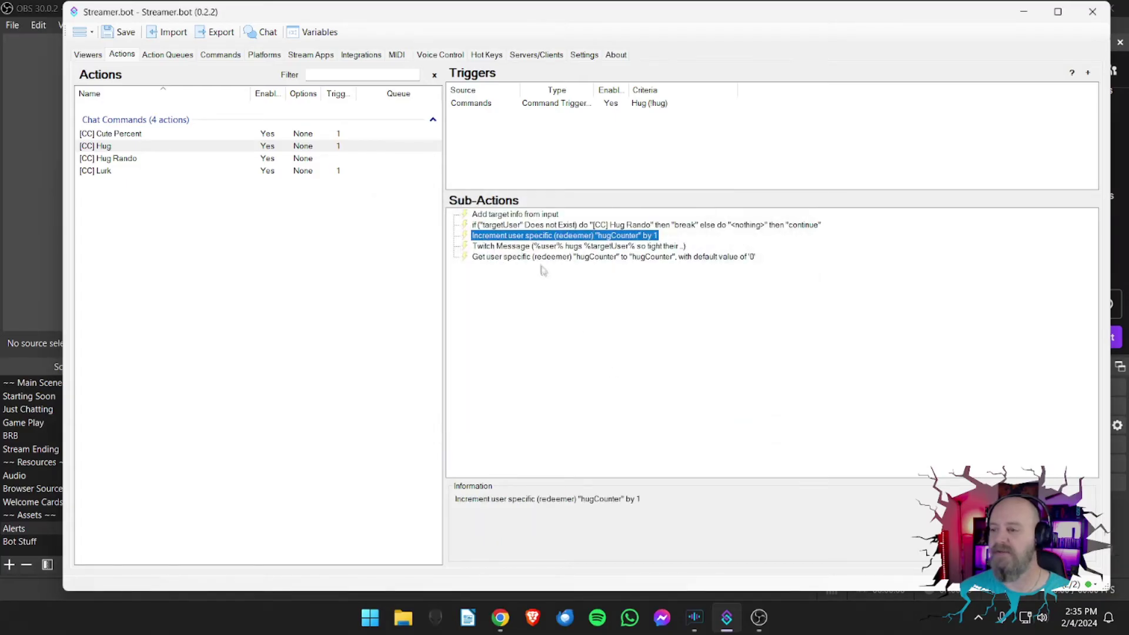
pyautogui.doubleClick(538, 261)
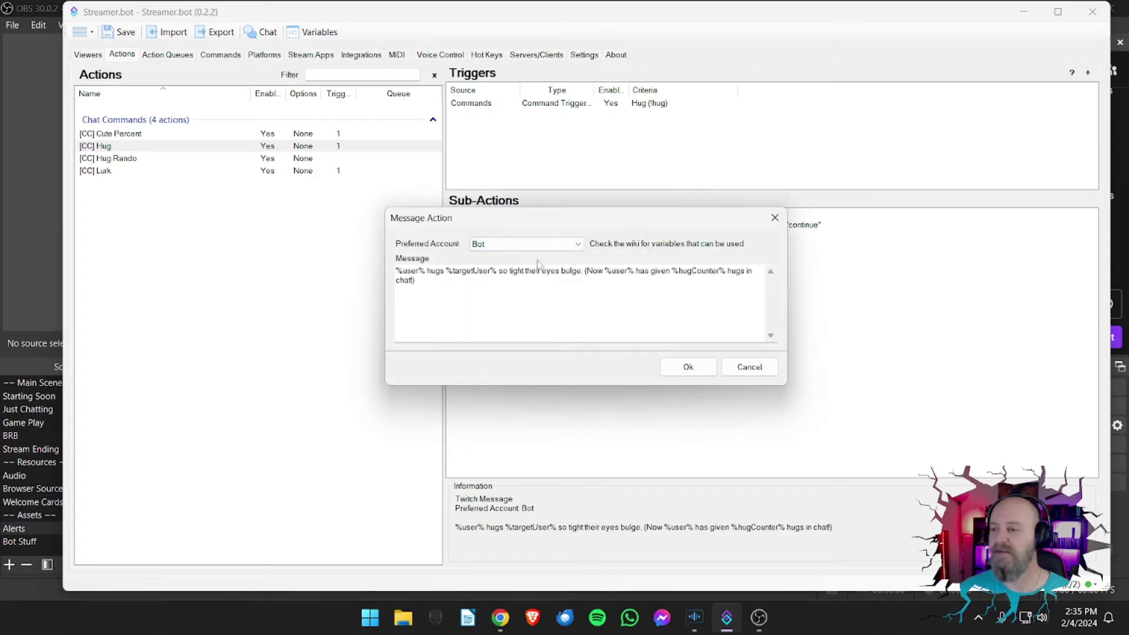
pyautogui.click(688, 367)
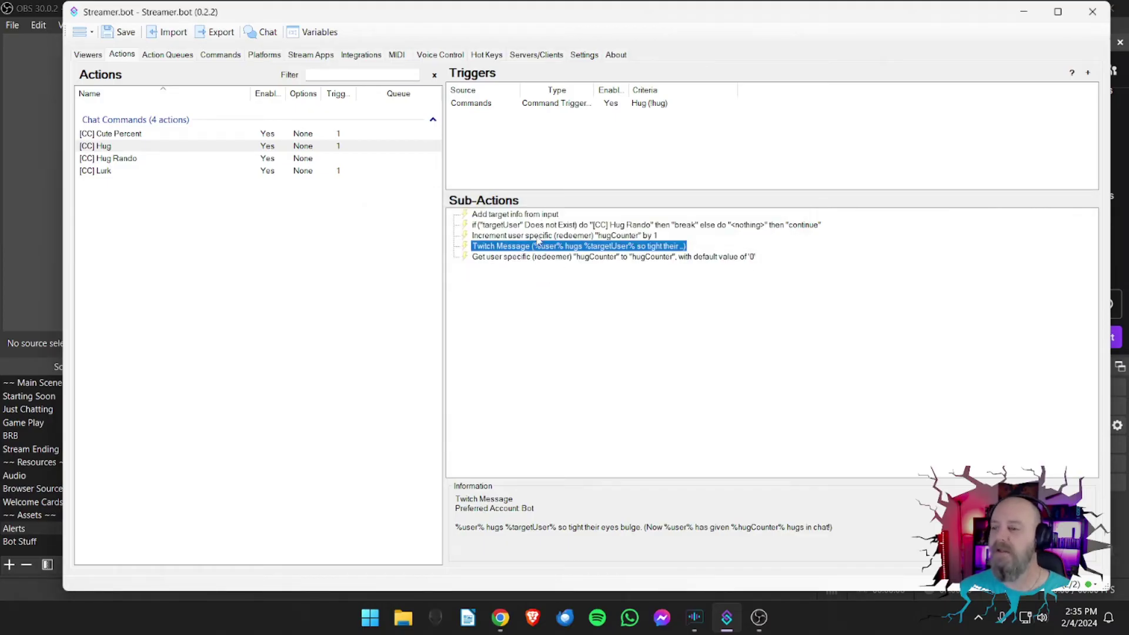
pyautogui.doubleClick(535, 257)
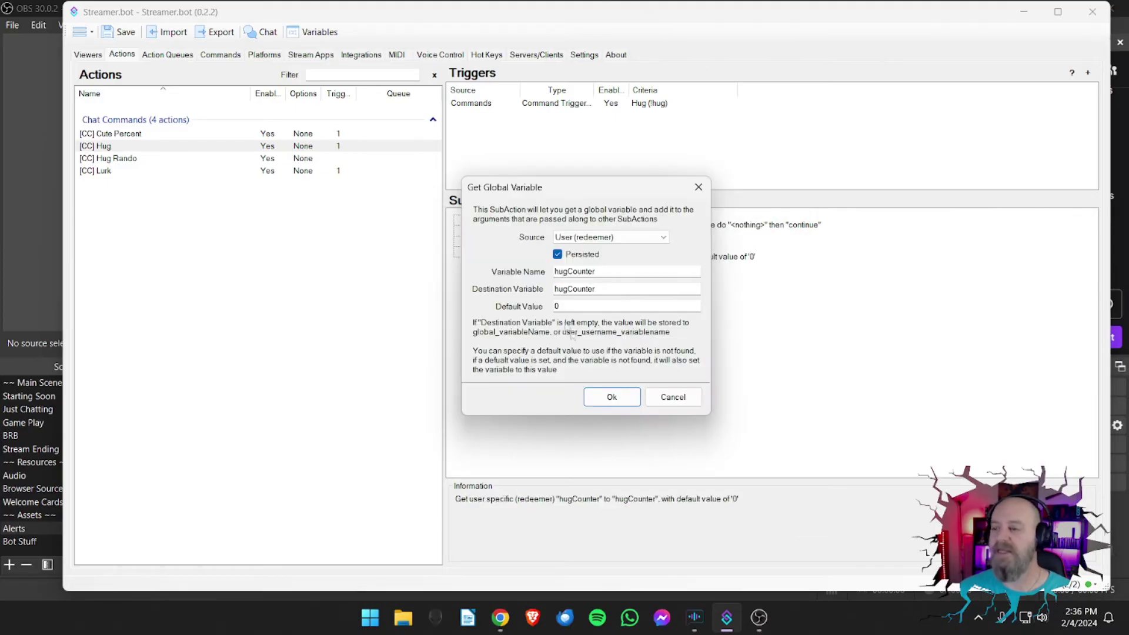
pyautogui.click(601, 395)
# Step: Move the hugCounter get sub-action between the hugCounter increment and the Twitch message
pyautogui.moveTo(538, 257); pyautogui.dragTo(537, 247)
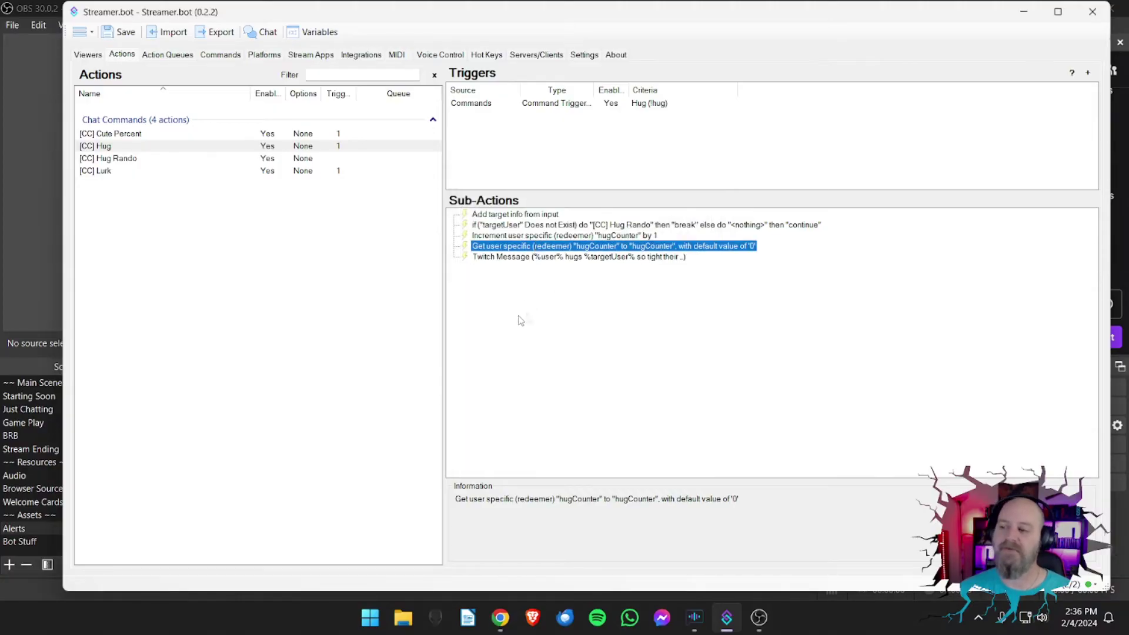
pyautogui.click(540, 310)
pyautogui.click(541, 250)
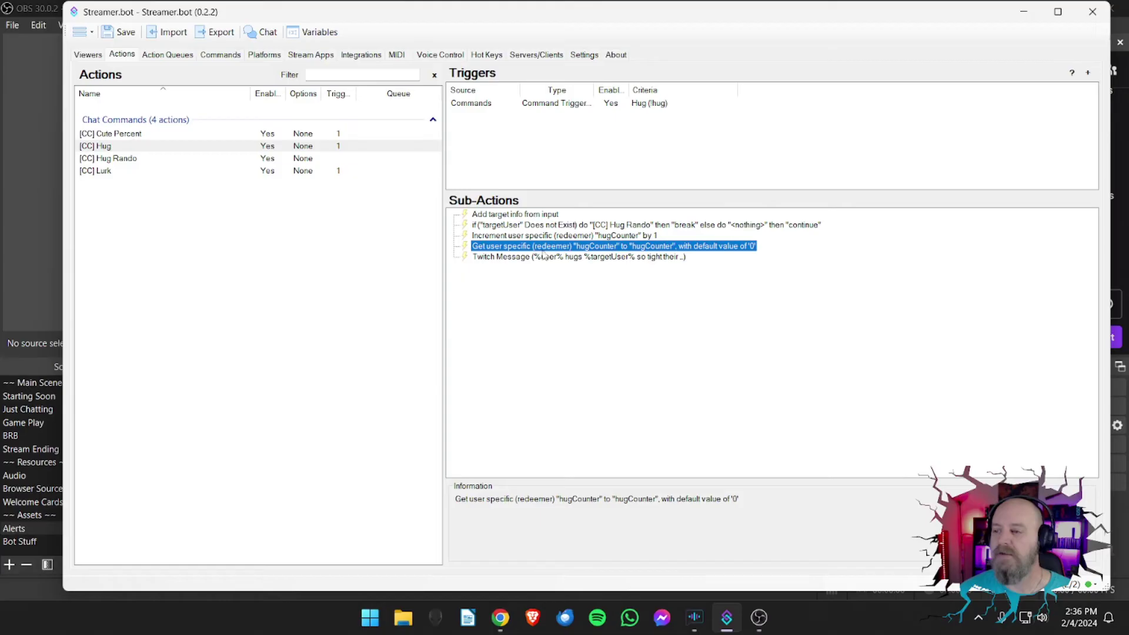
pyautogui.click(515, 237)
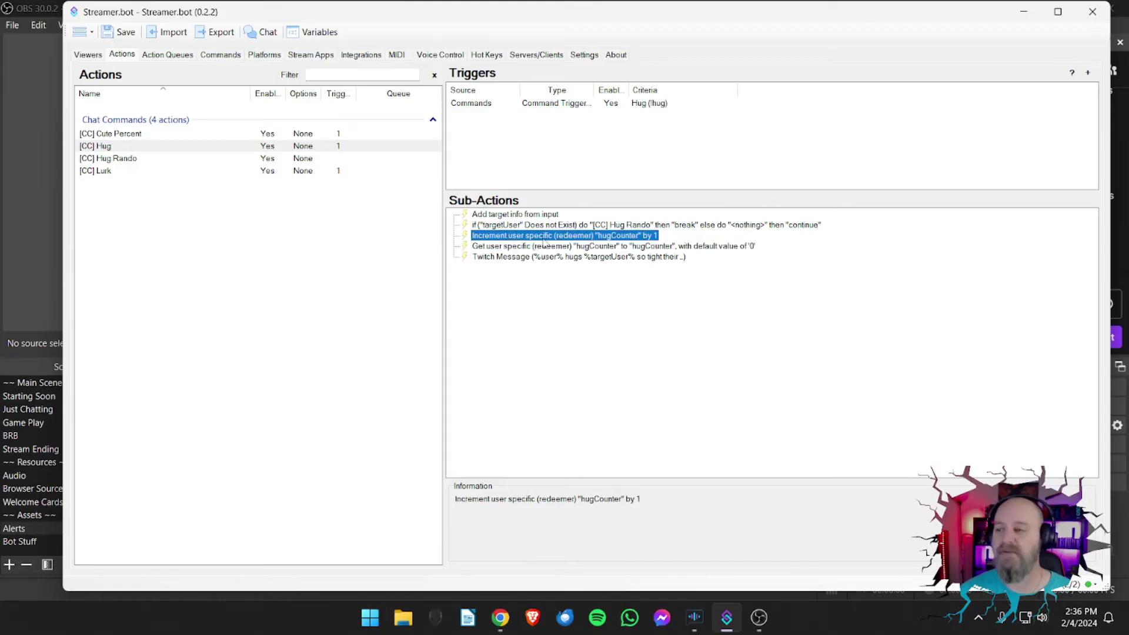
pyautogui.click(537, 249)
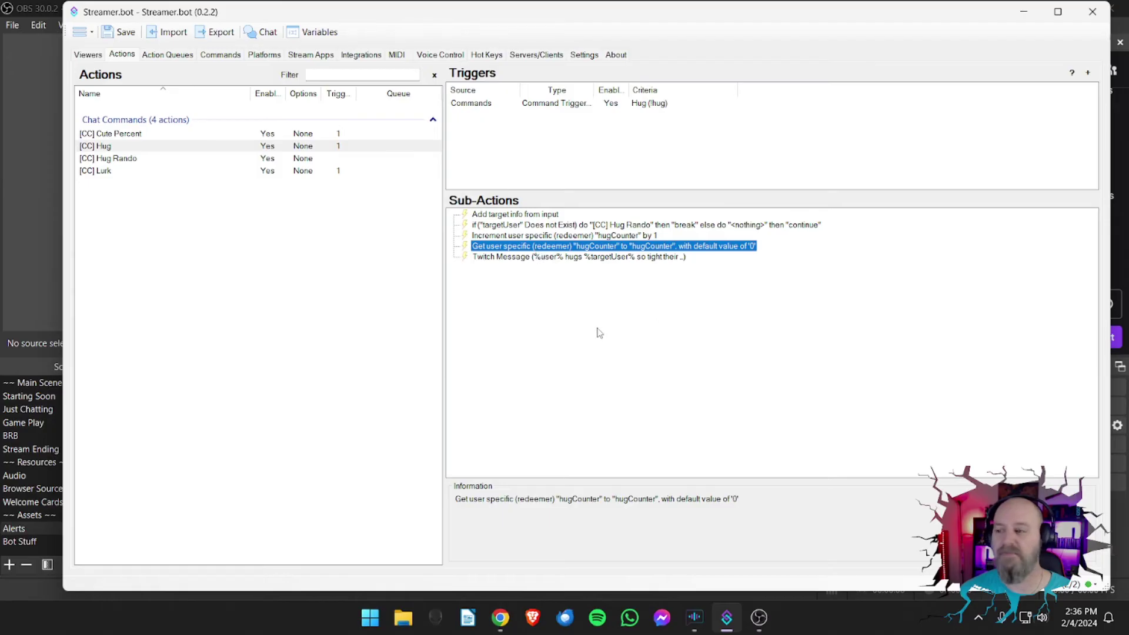
# Step: Append "(Now %user% has given %hugCounter% hugs in chat!)" to the Hug action's Twitch message
pyautogui.doubleClick(565, 257)
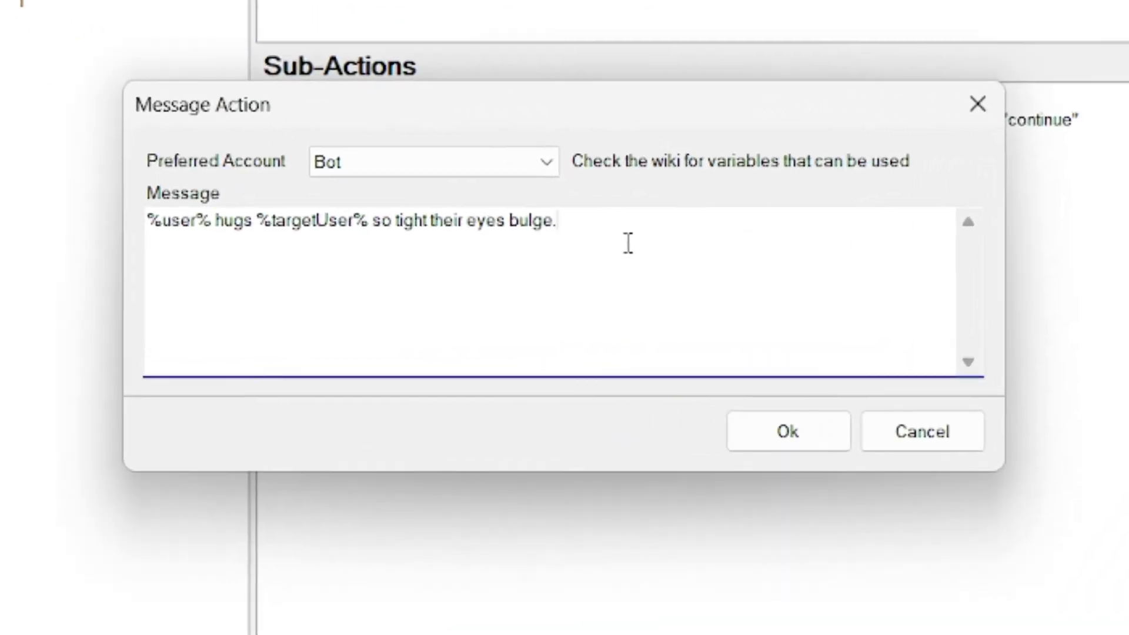
pyautogui.write('(')
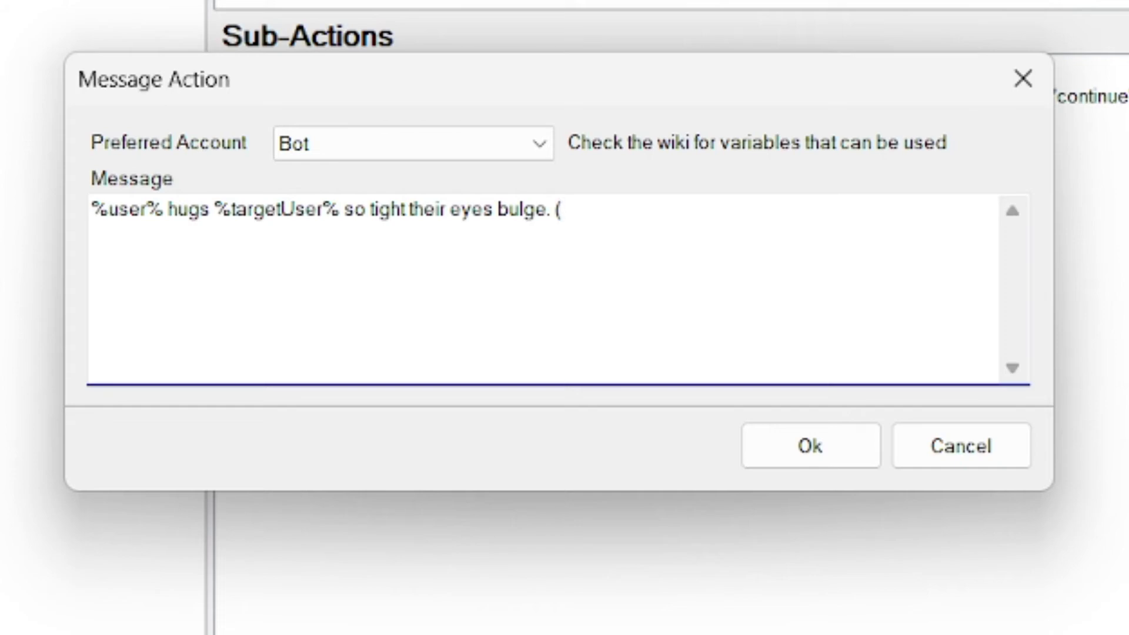
pyautogui.write('Now')
pyautogui.write(' %user%')
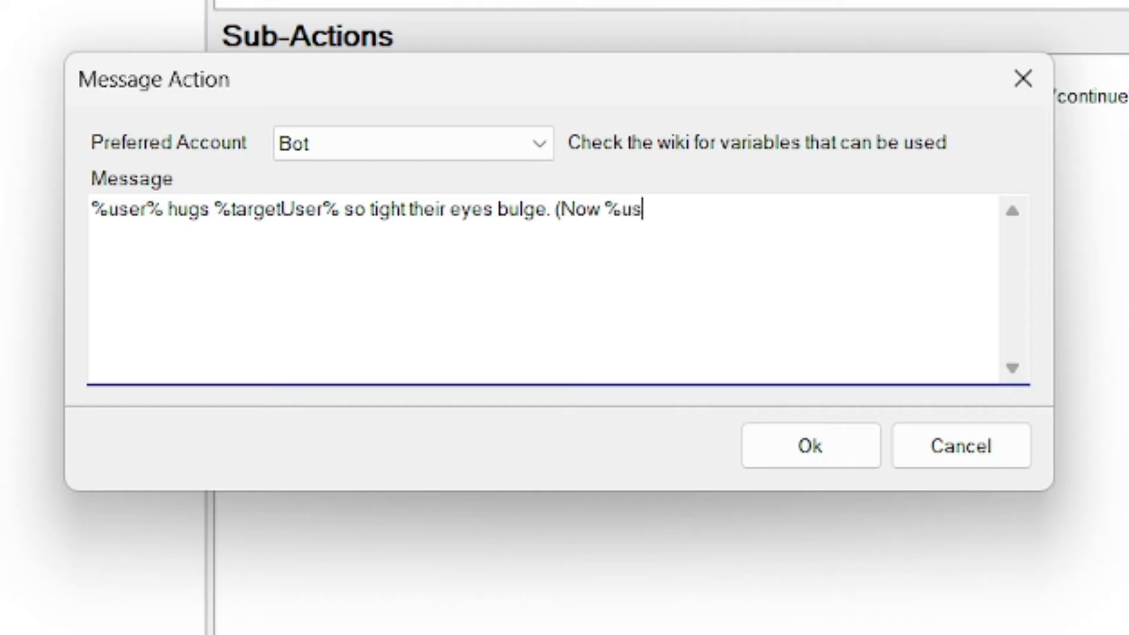
pyautogui.write(' ha')
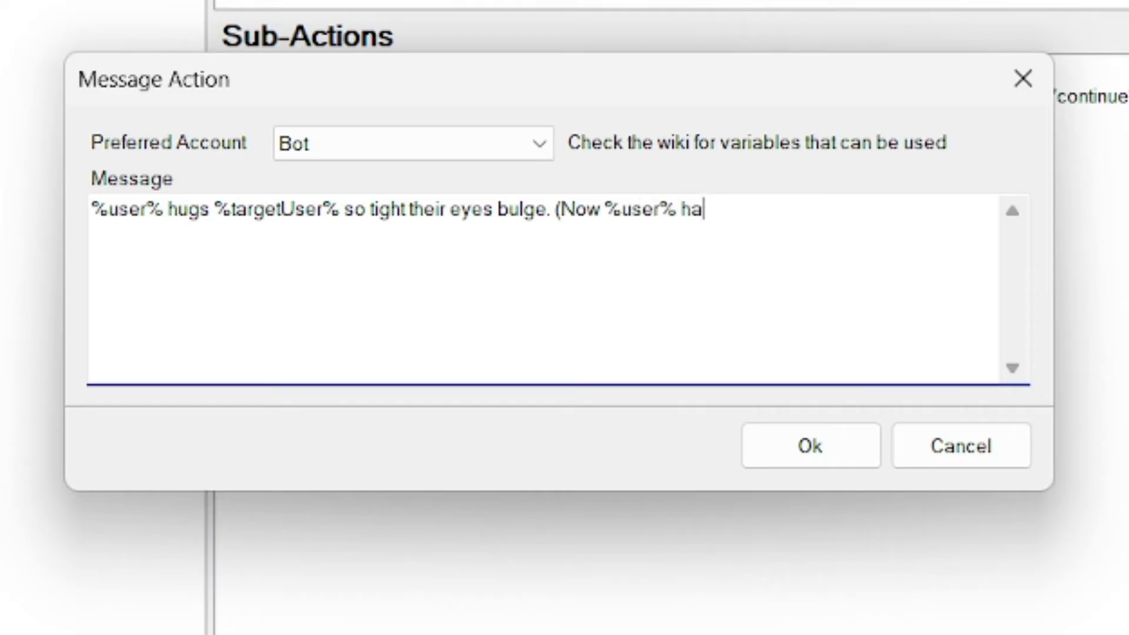
pyautogui.write('s given ')
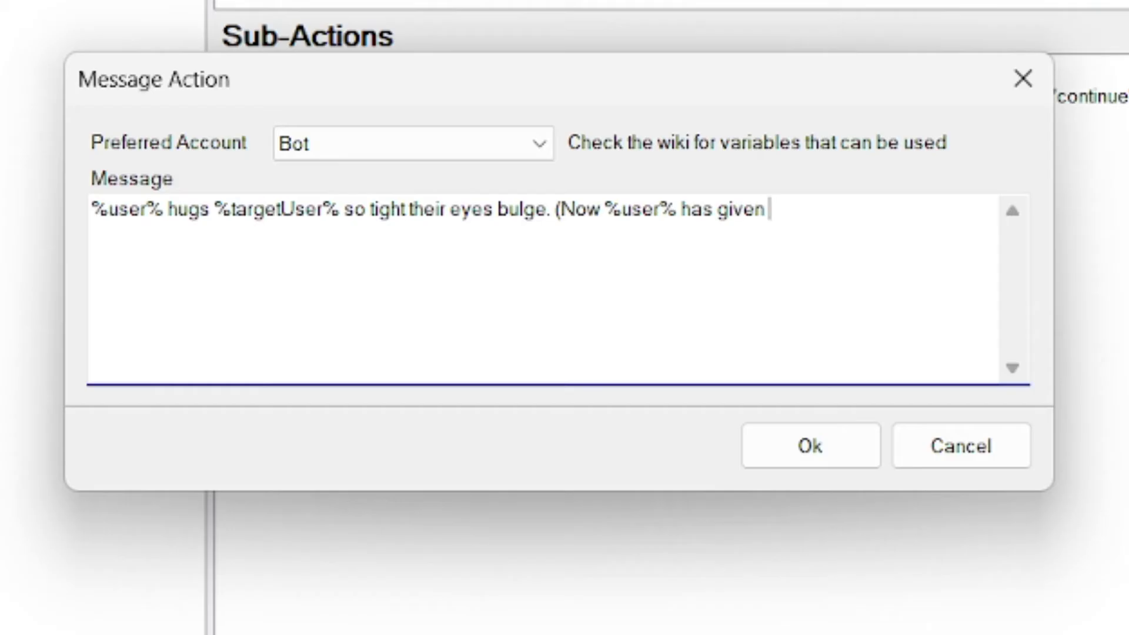
pyautogui.write('%hug')
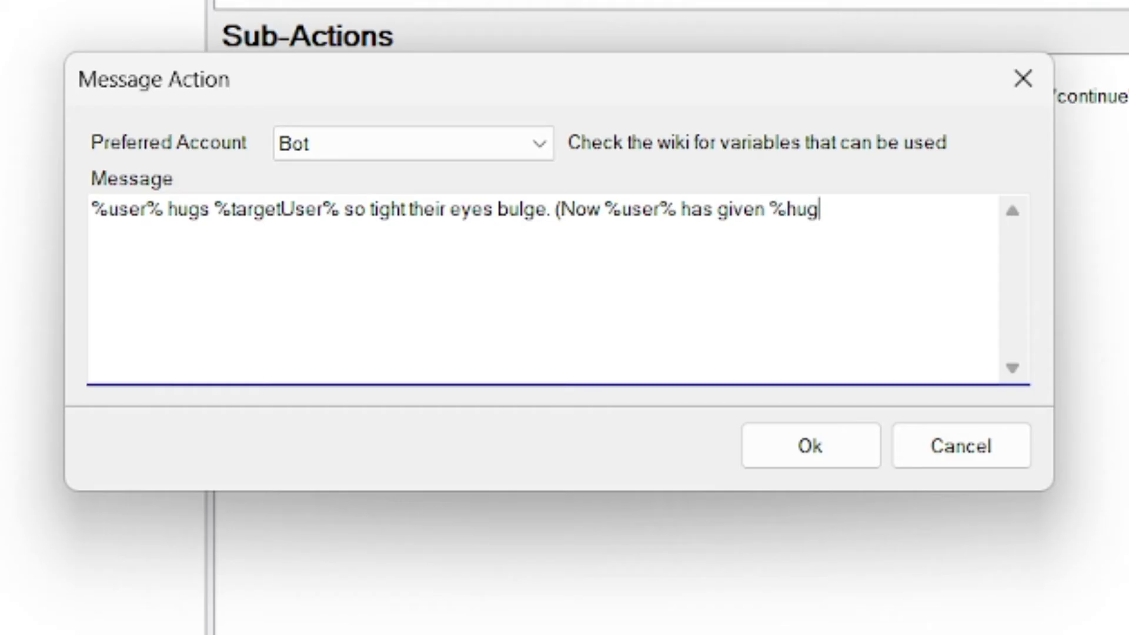
pyautogui.write('Counter')
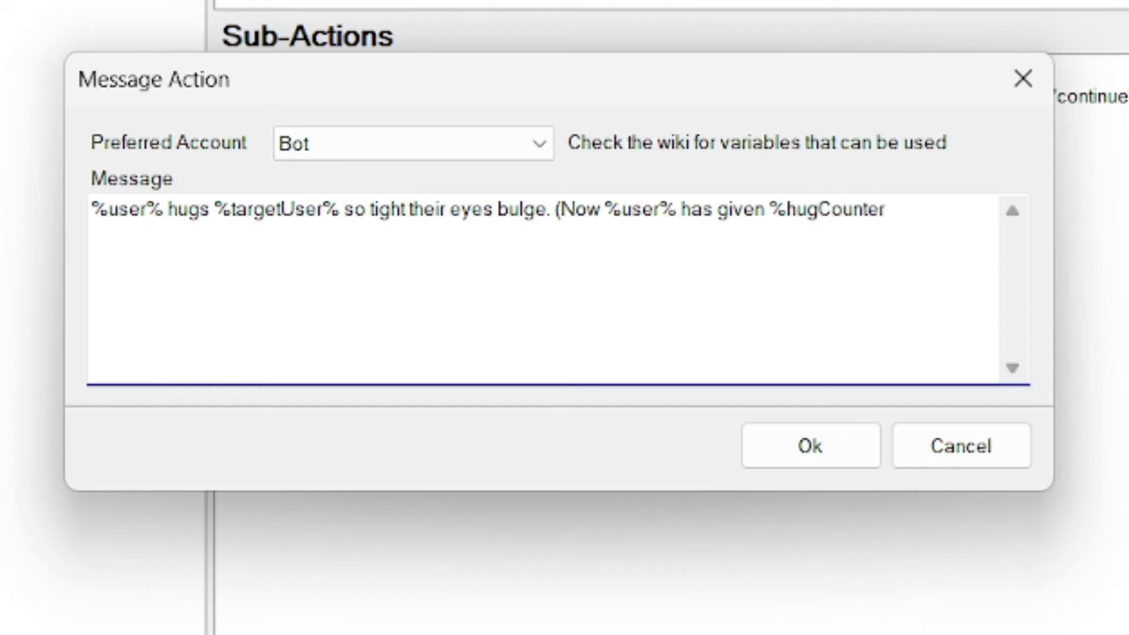
pyautogui.write('% ')
pyautogui.write('hugs in cha')
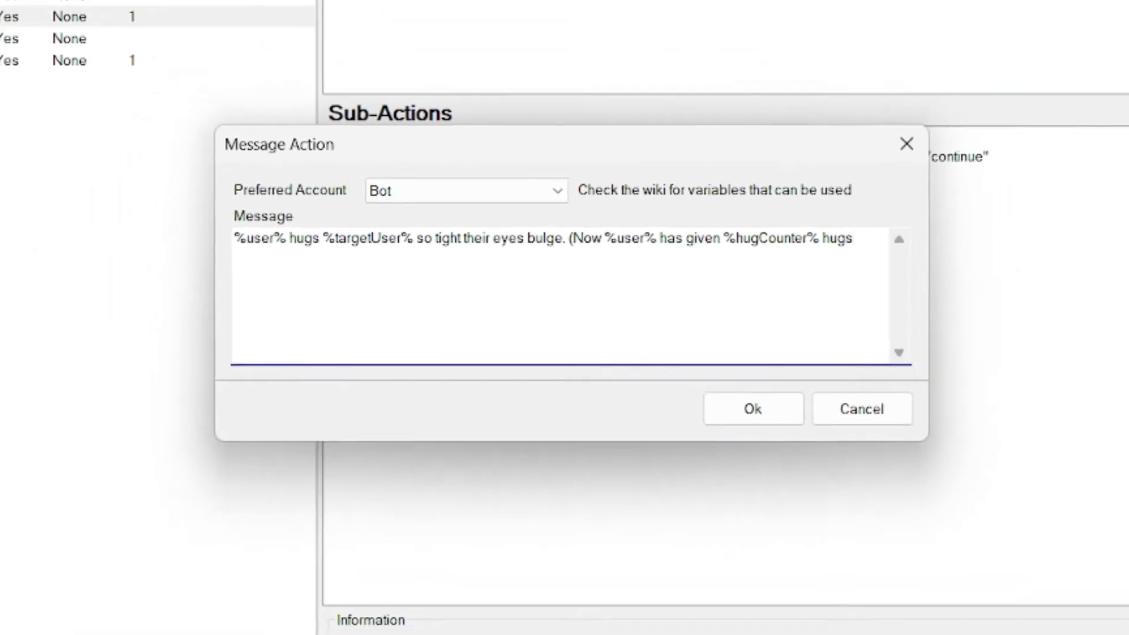
pyautogui.write('t!)')
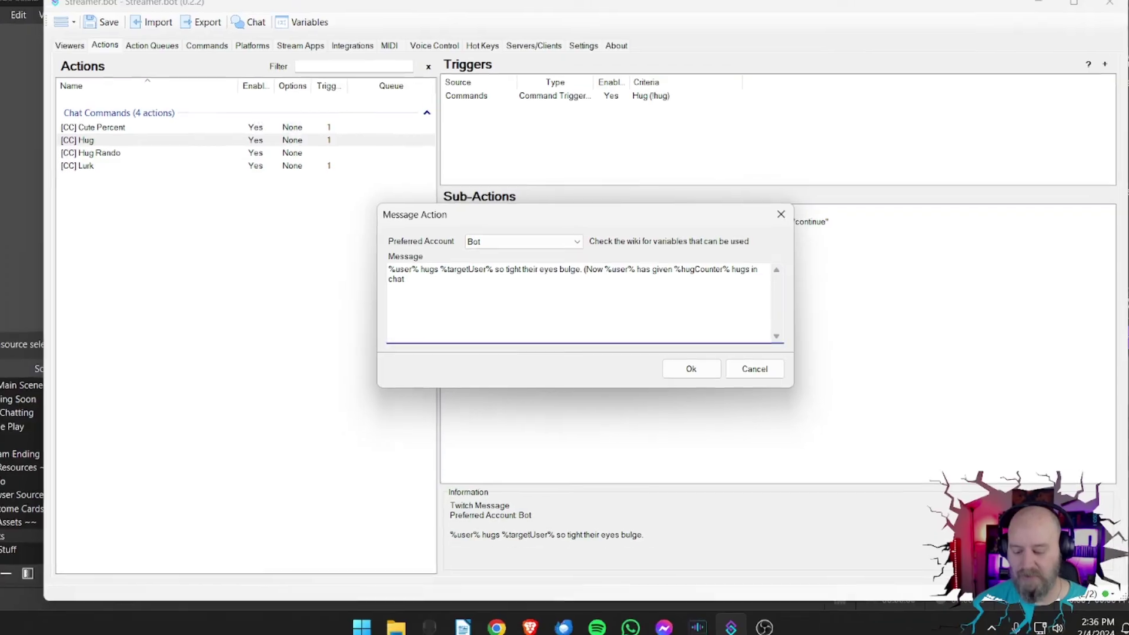
pyautogui.click(670, 370)
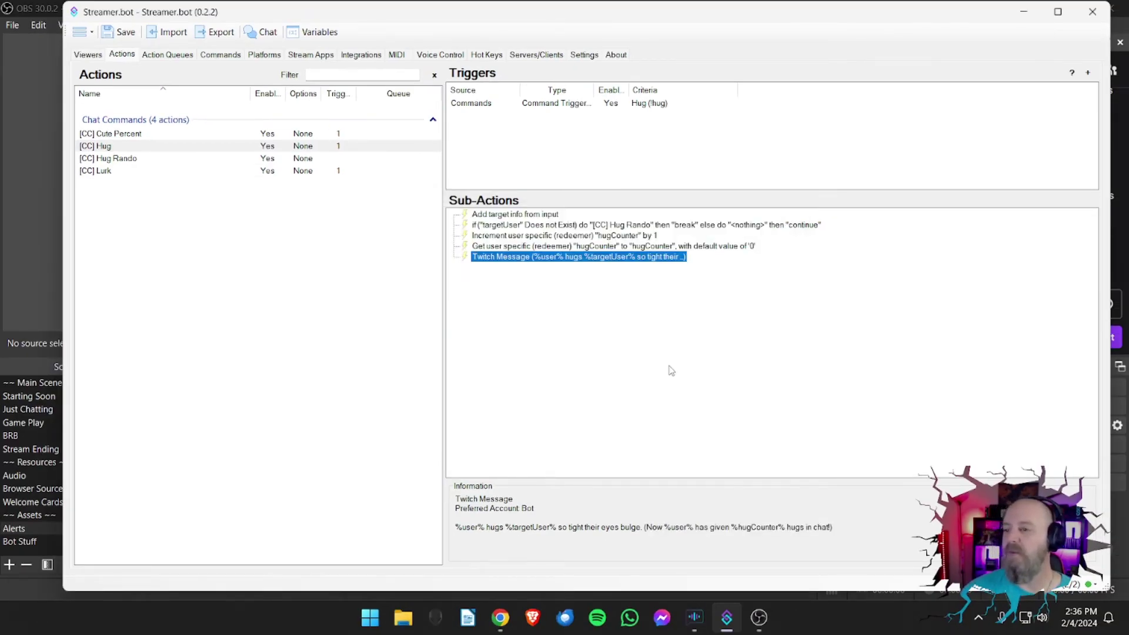
# Step: Switch to OBS and test the Hug command by sending !hug with a target name in the stream chat
pyautogui.click(758, 618)
pyautogui.click(873, 304)
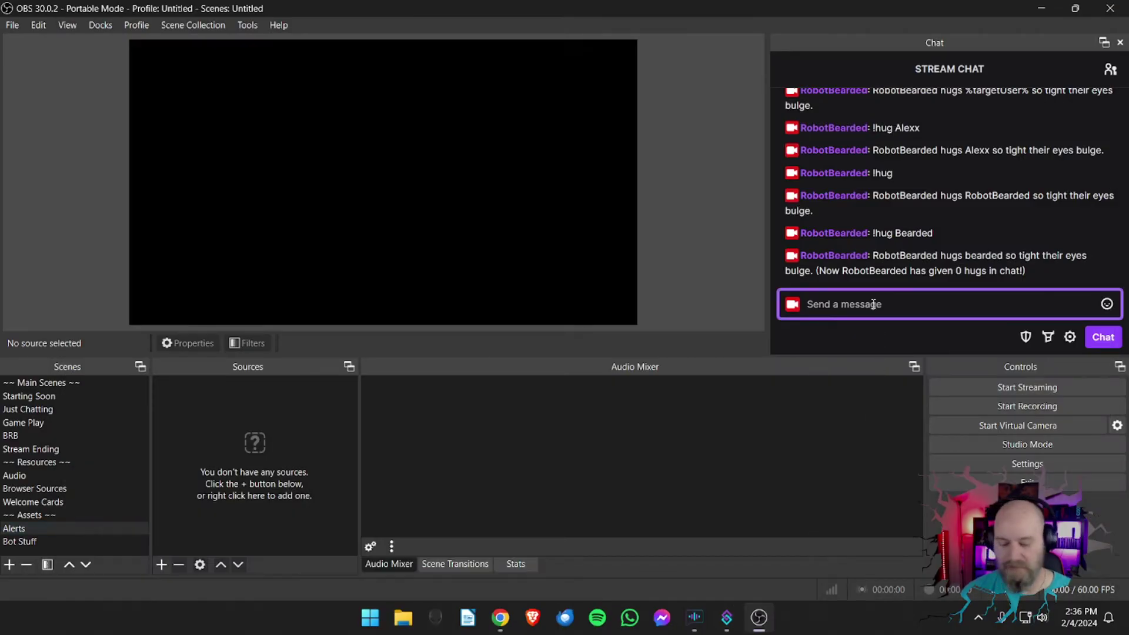
pyautogui.write('!hug ')
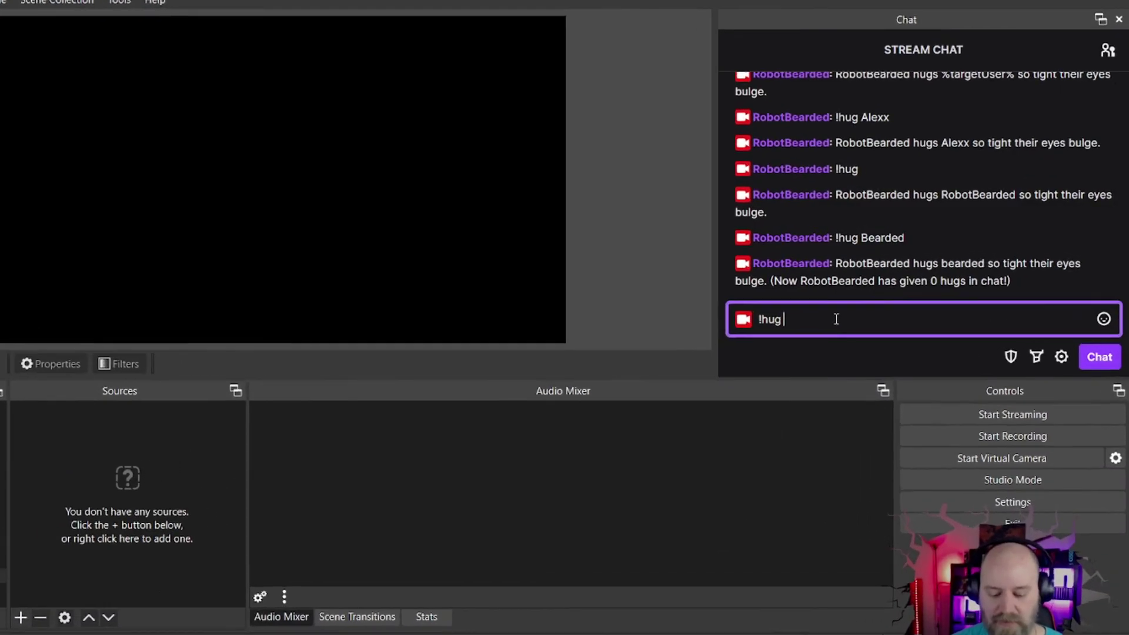
pyautogui.write('Charley')
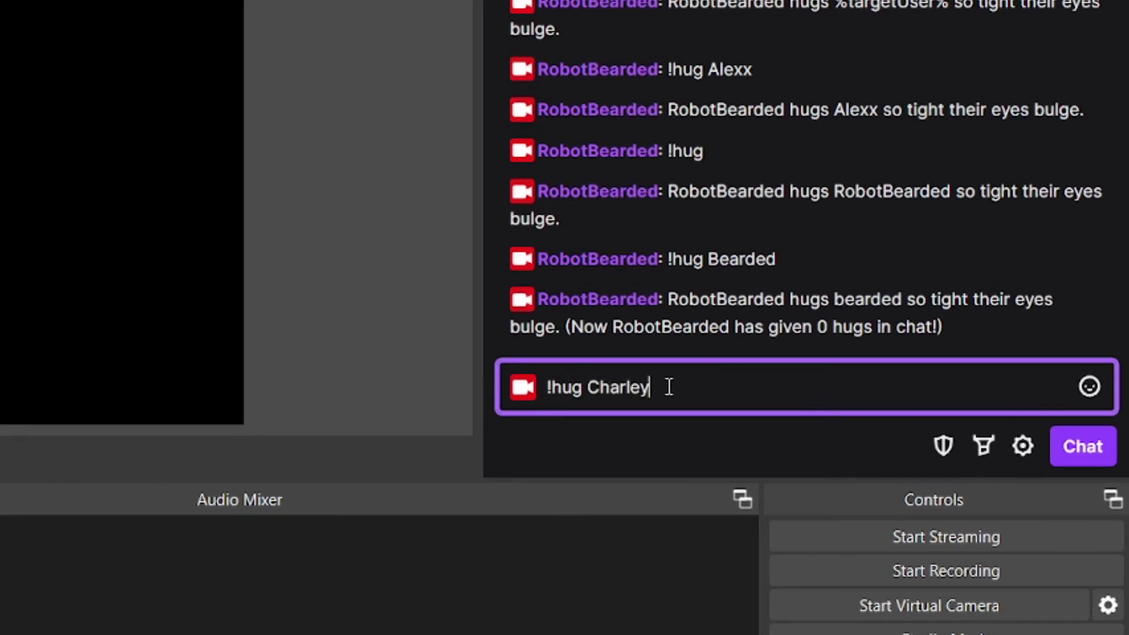
pyautogui.press('Return')
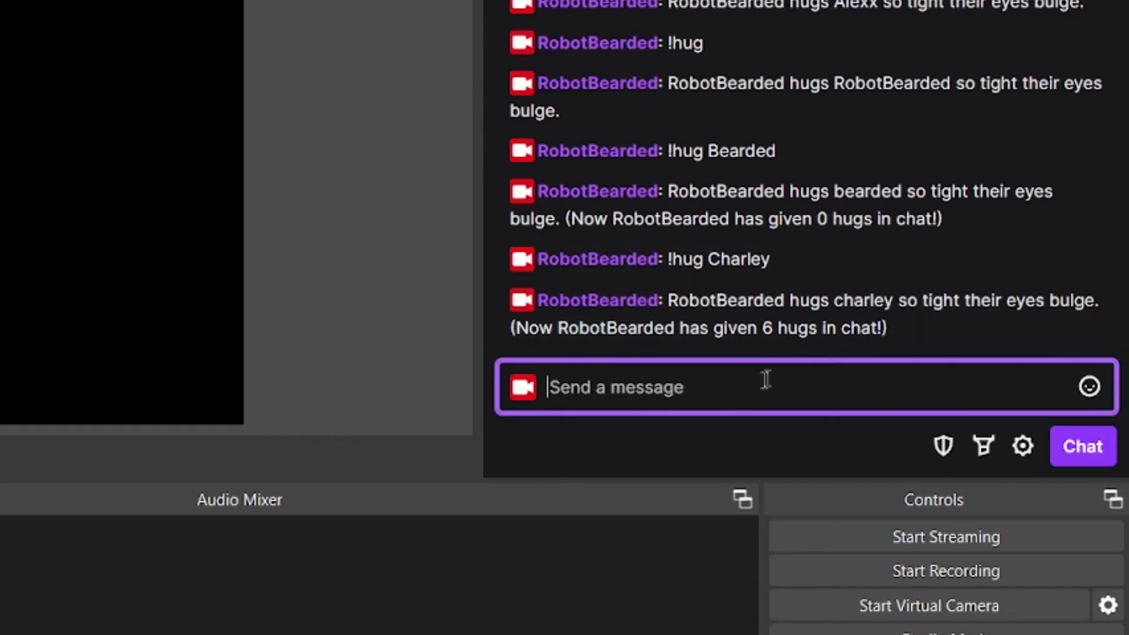
pyautogui.scroll(5, 712, 241)
pyautogui.scroll(-5, 732, 241)
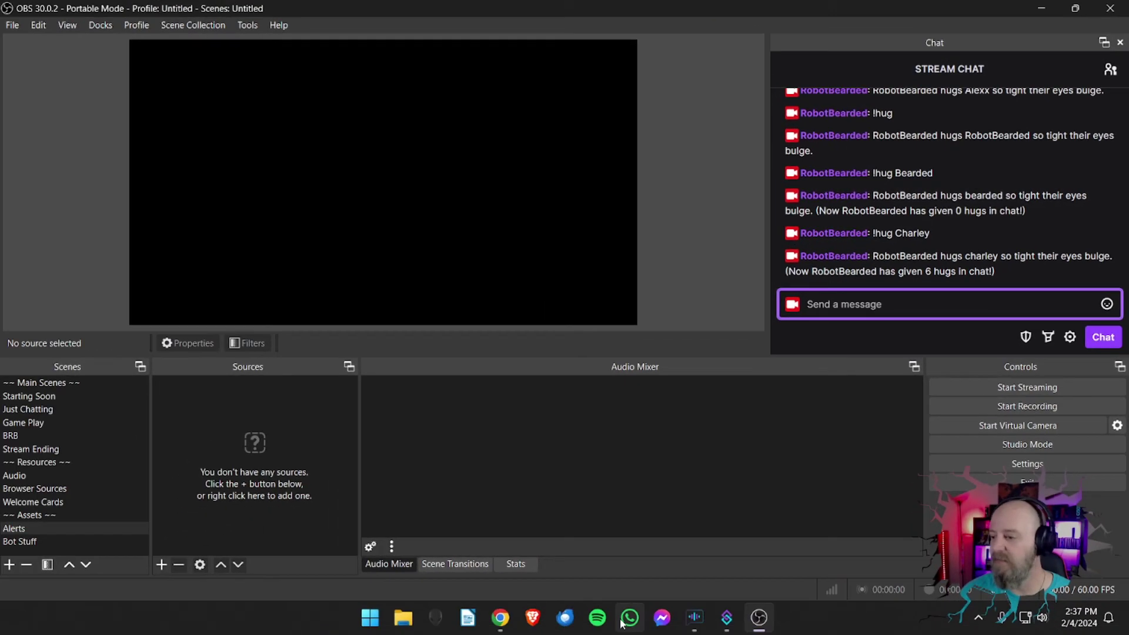
# Step: Switch to the second account's Twitch chat in Chrome and send !hug with a different target name
pyautogui.click(500, 618)
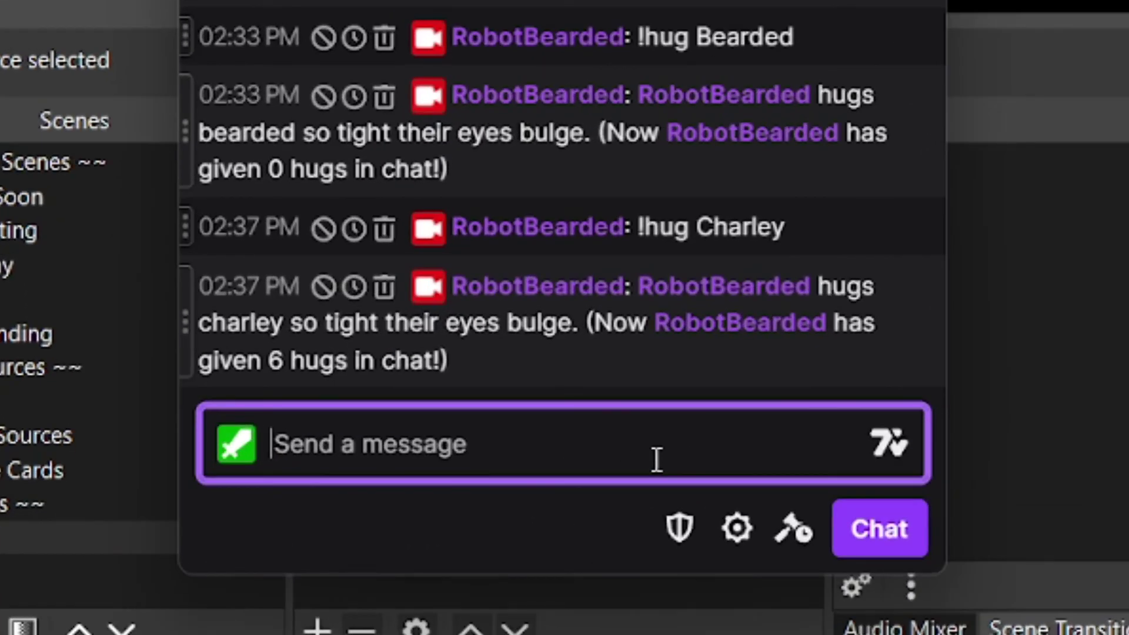
pyautogui.write('!hug ')
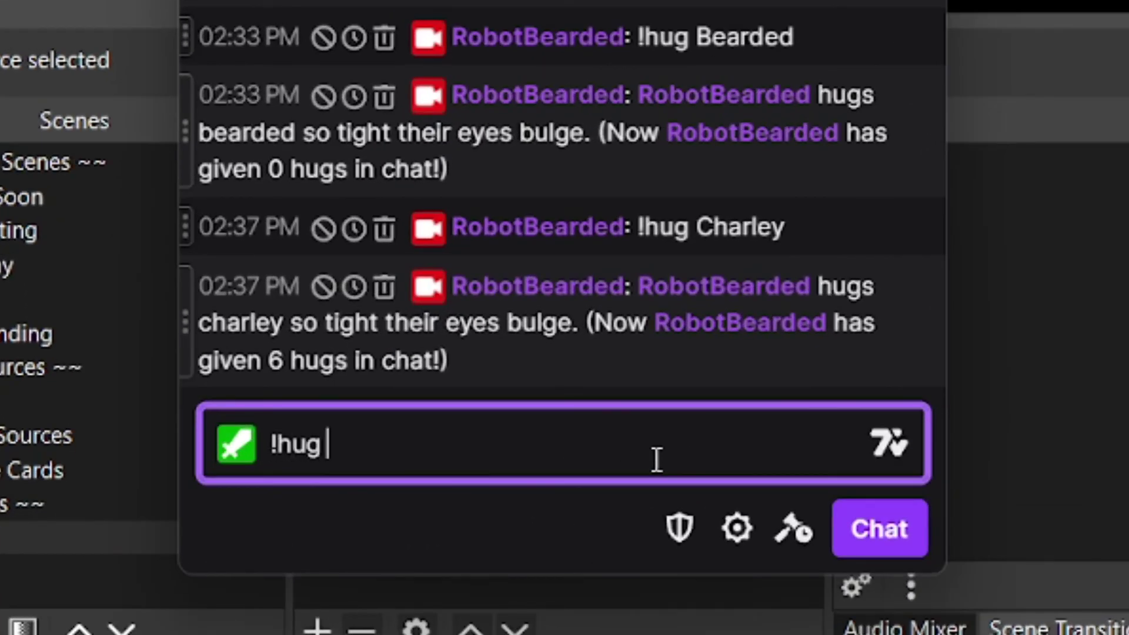
pyautogui.write('Archi')
pyautogui.press('Return')
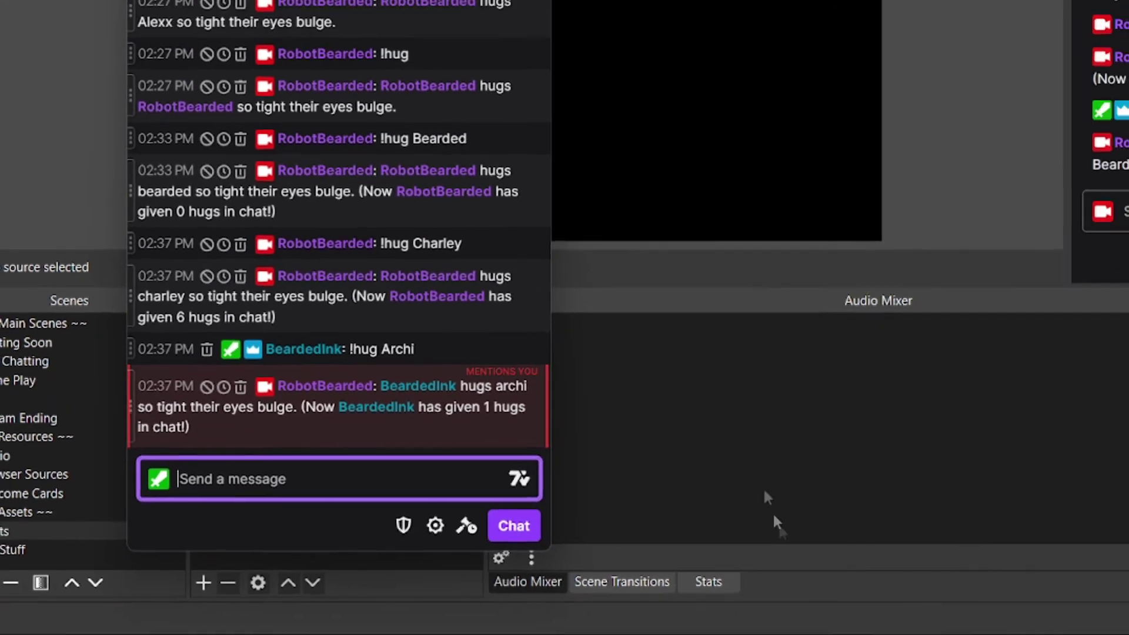
pyautogui.click(591, 417)
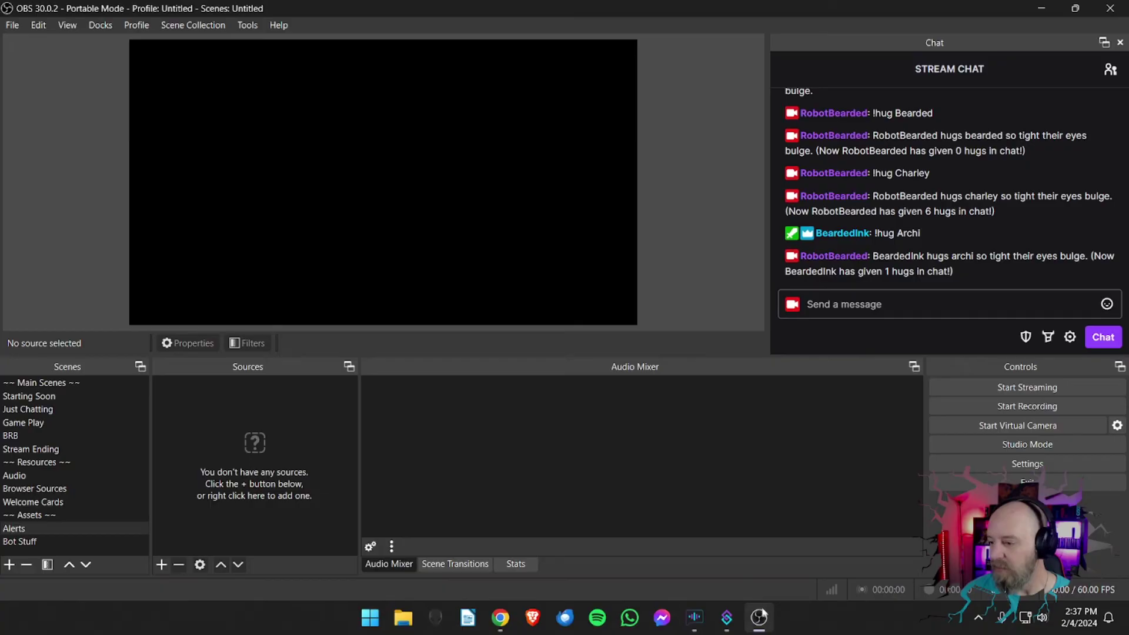
pyautogui.moveTo(877, 633)
# Step: Switch to Streamer.bot and copy the Hug action's hugCounter increment sub-action into the Hug Rando action
pyautogui.click(728, 620)
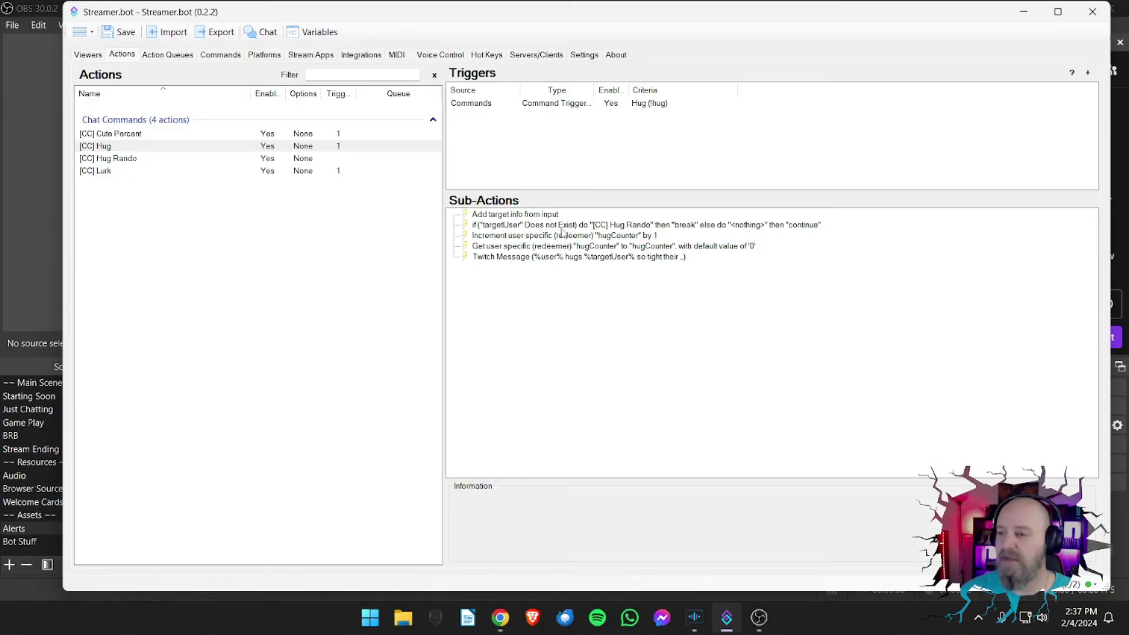
pyautogui.click(127, 159)
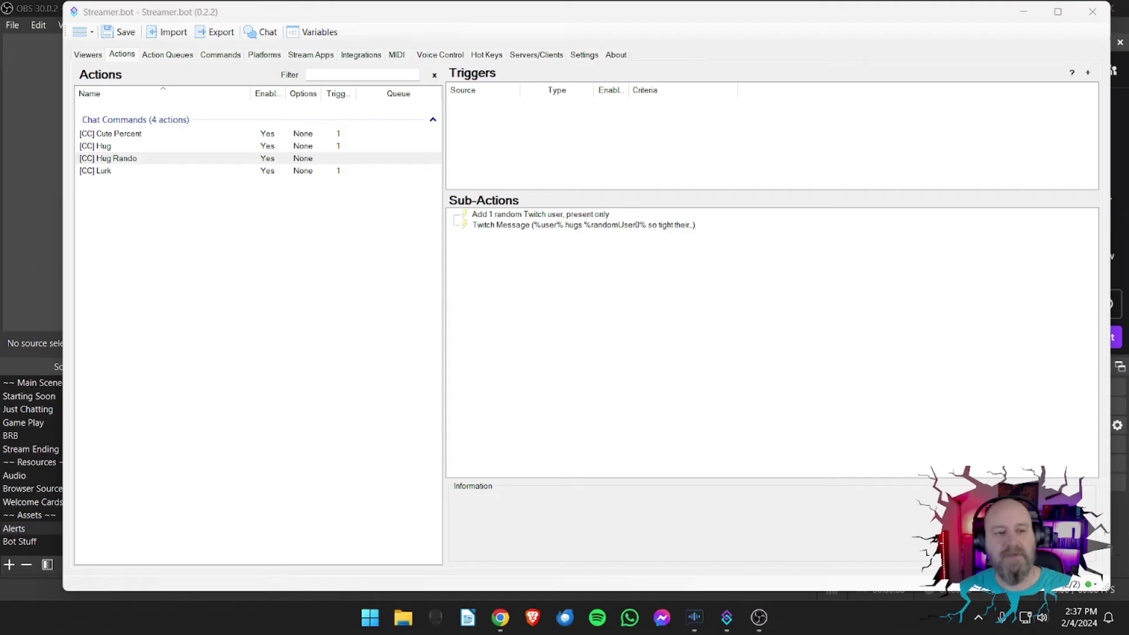
pyautogui.click(146, 148)
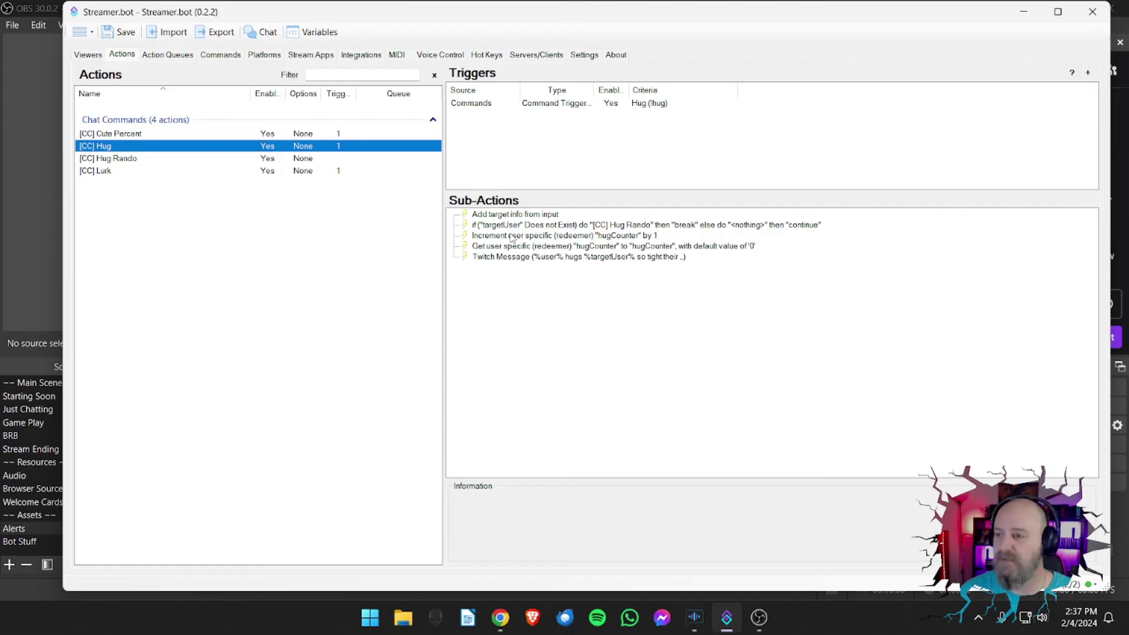
pyautogui.rightClick(511, 237)
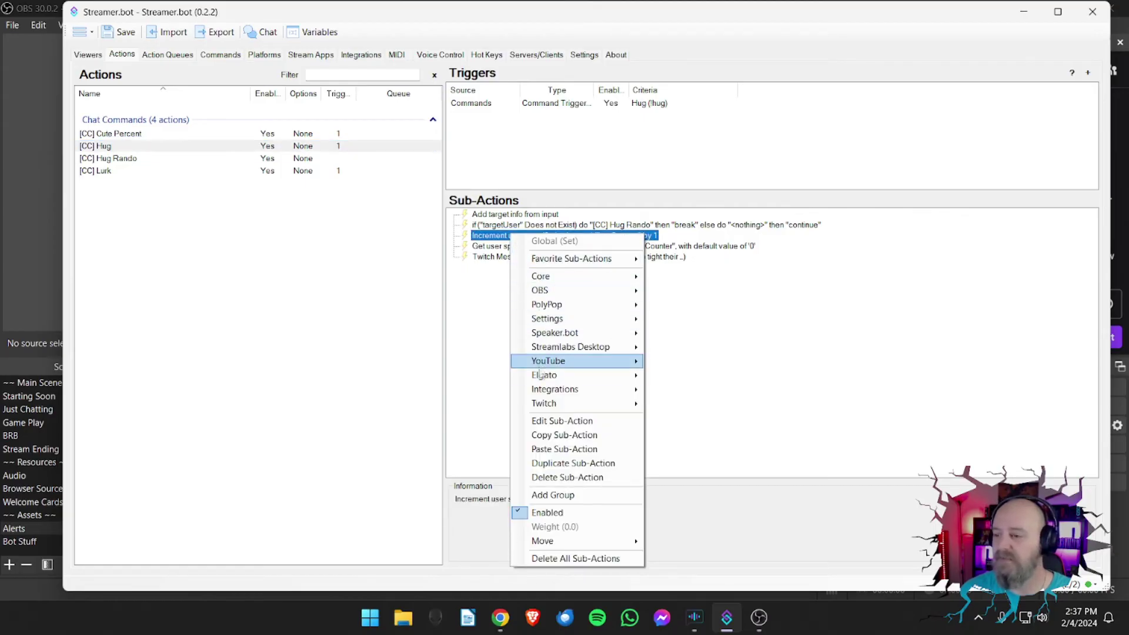
pyautogui.click(540, 436)
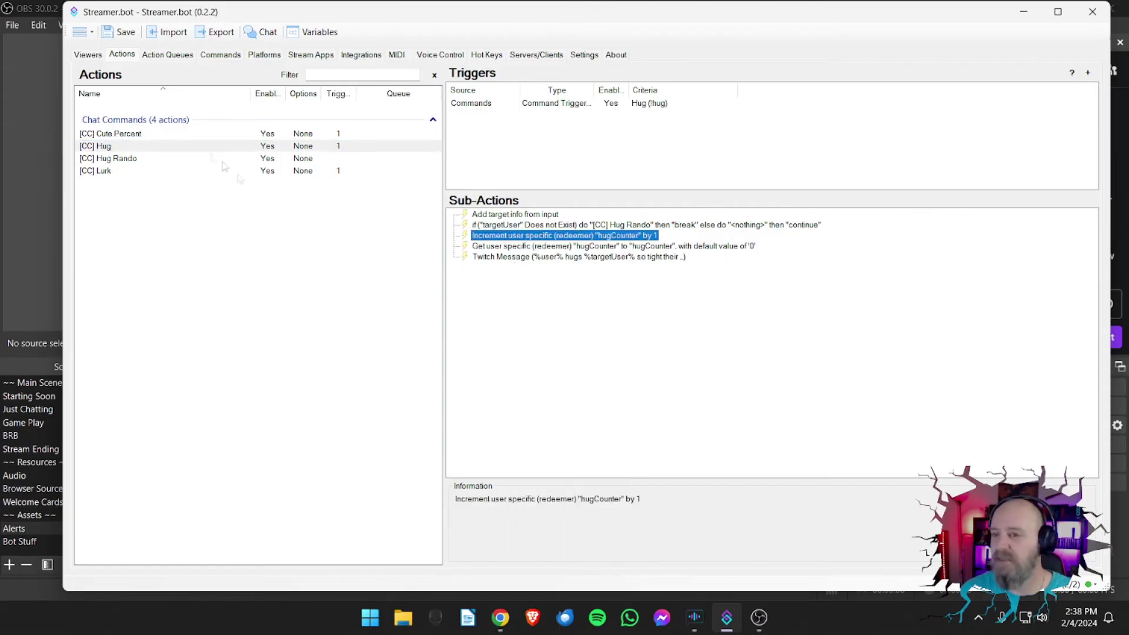
pyautogui.click(132, 159)
pyautogui.rightClick(559, 310)
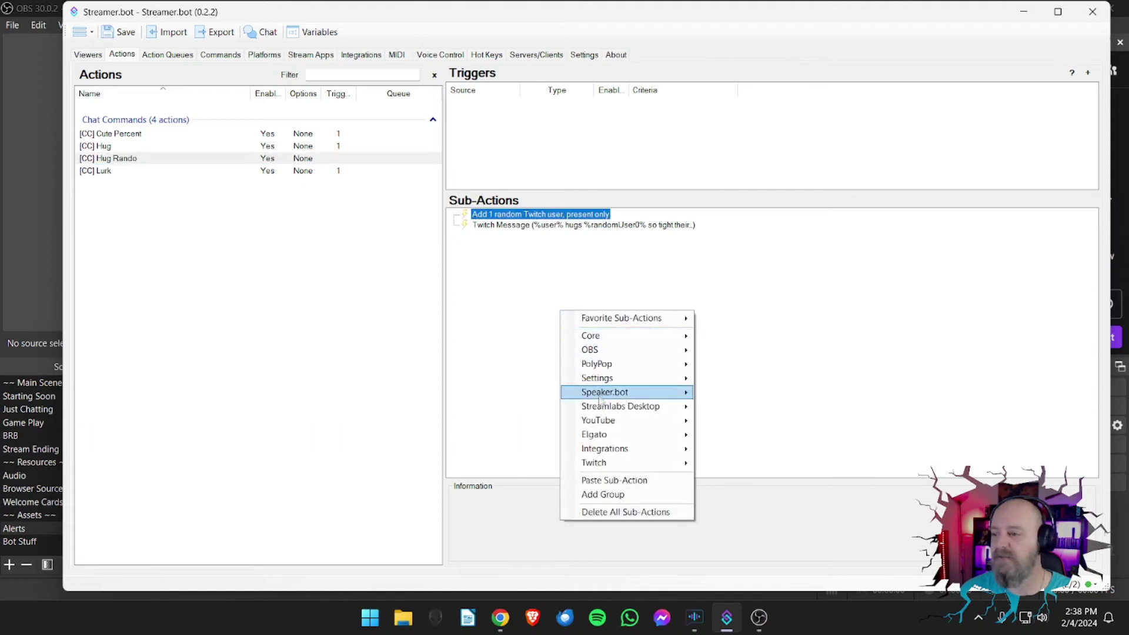
pyautogui.click(601, 480)
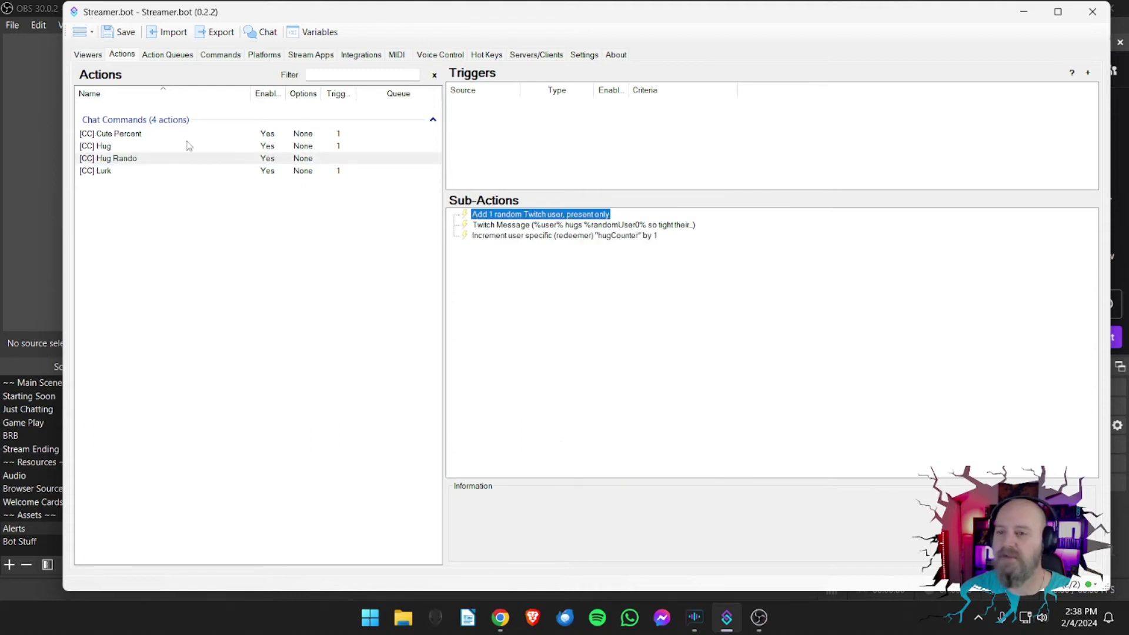
# Step: Copy the Hug action's hugCounter get sub-action into Hug Rando and move Hug Rando's Twitch message below both hugCounter sub-actions
pyautogui.click(154, 157)
pyautogui.click(174, 147)
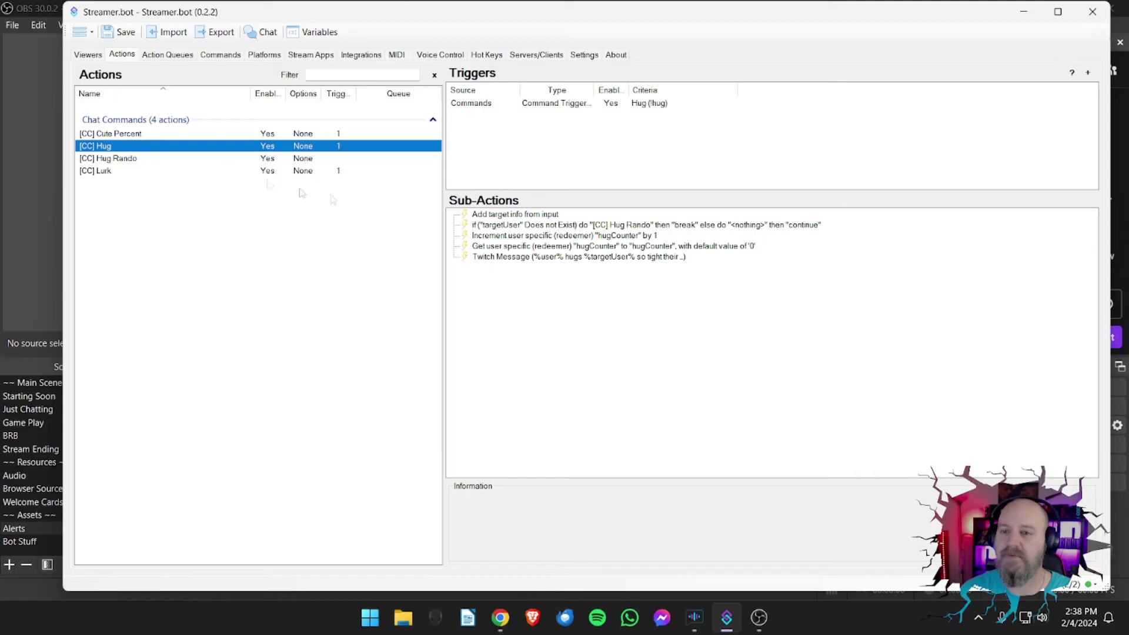
pyautogui.rightClick(527, 247)
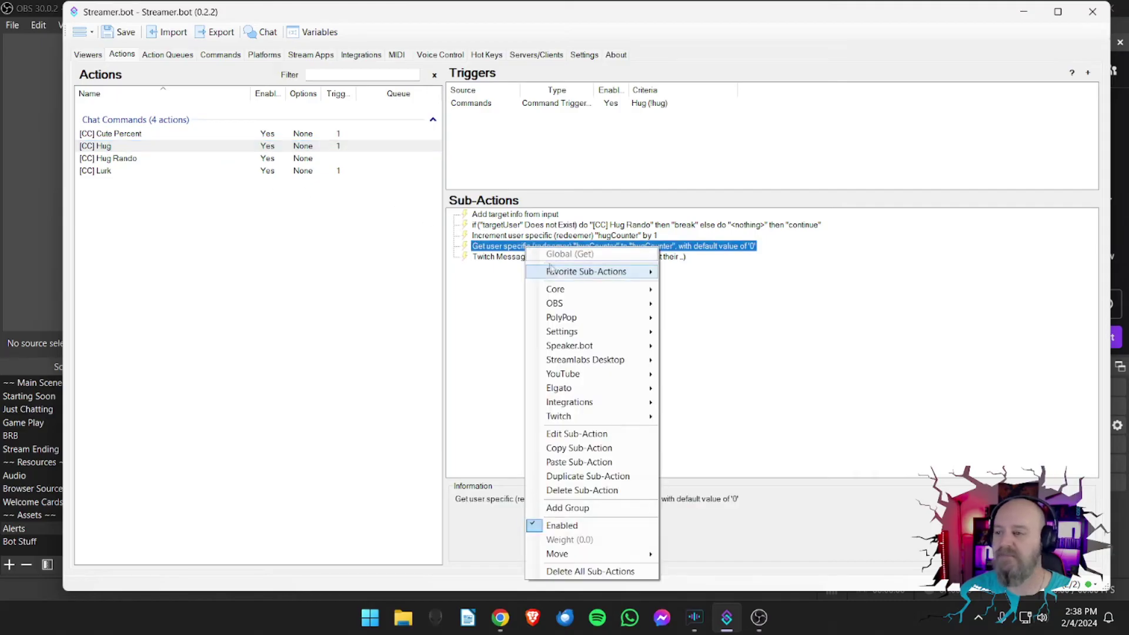
pyautogui.click(577, 449)
pyautogui.click(126, 158)
pyautogui.rightClick(499, 314)
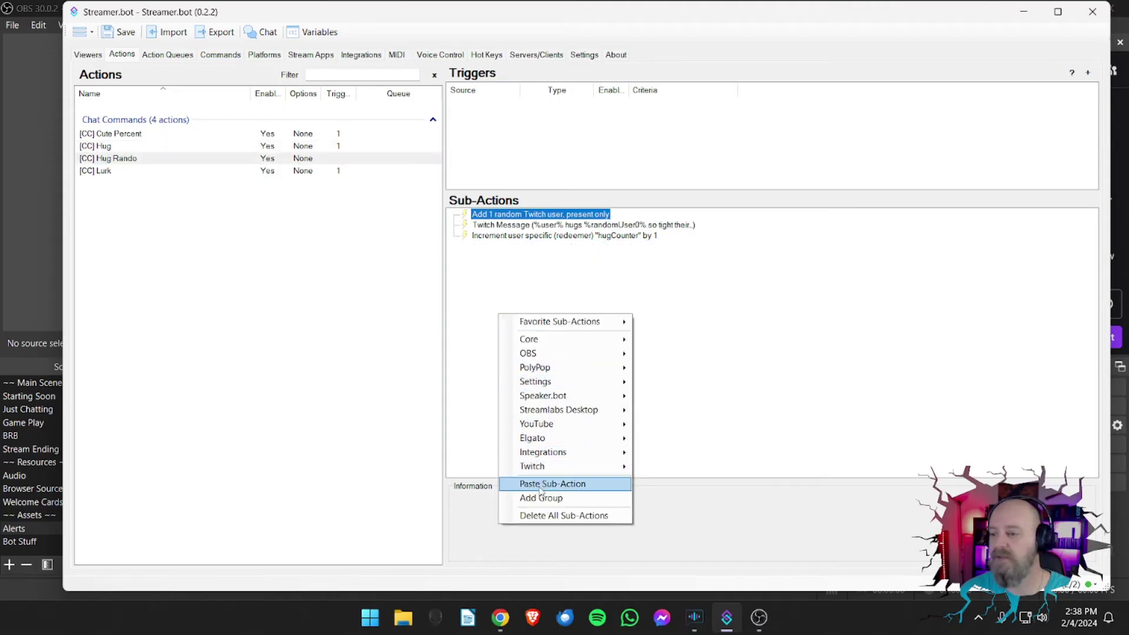
pyautogui.click(553, 484)
pyautogui.moveTo(485, 228); pyautogui.dragTo(494, 254)
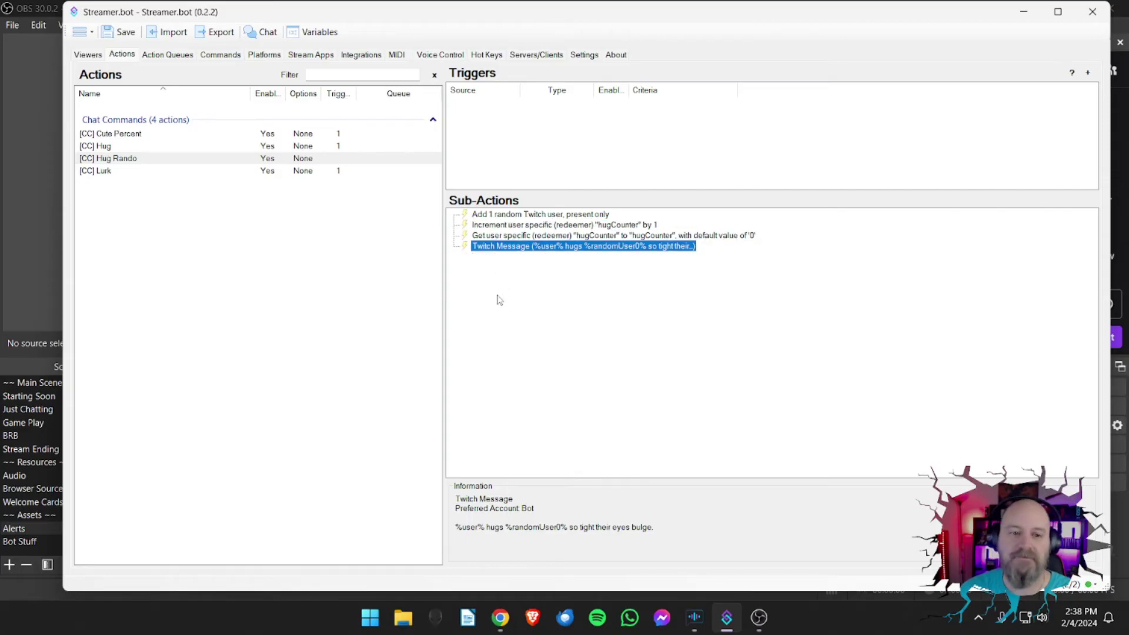
# Step: Copy the text "(Now %user% has given %hugCounter% hugs in chat!)" from the Hug action's Twitch message
pyautogui.click(146, 147)
pyautogui.doubleClick(556, 257)
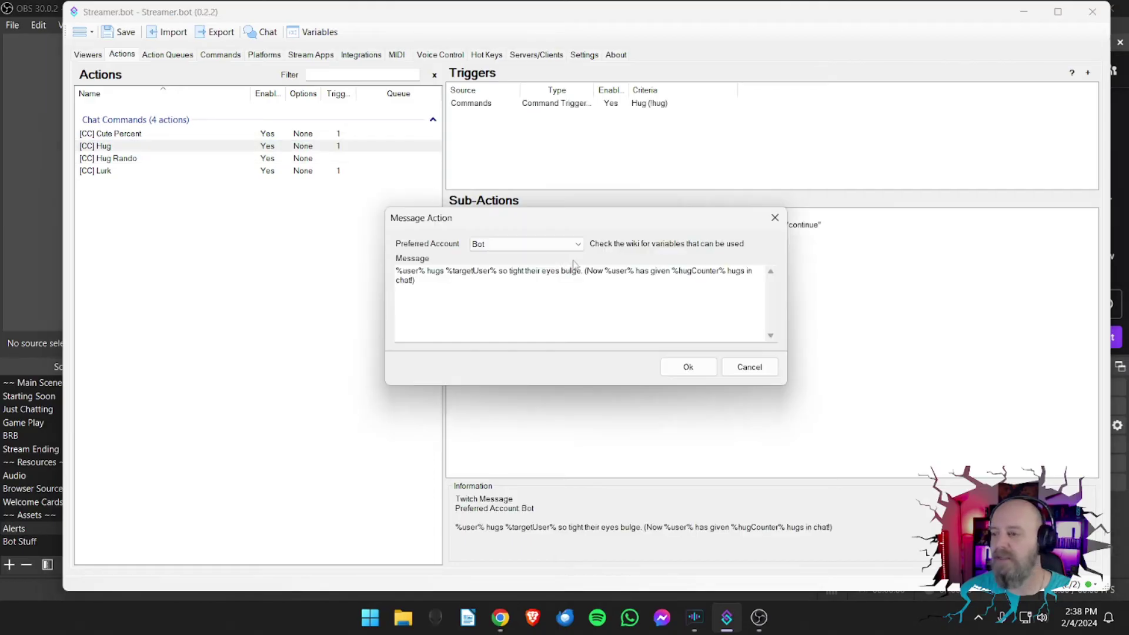
pyautogui.moveTo(585, 271); pyautogui.dragTo(598, 293)
pyautogui.hotkey('ctrl', 'c')
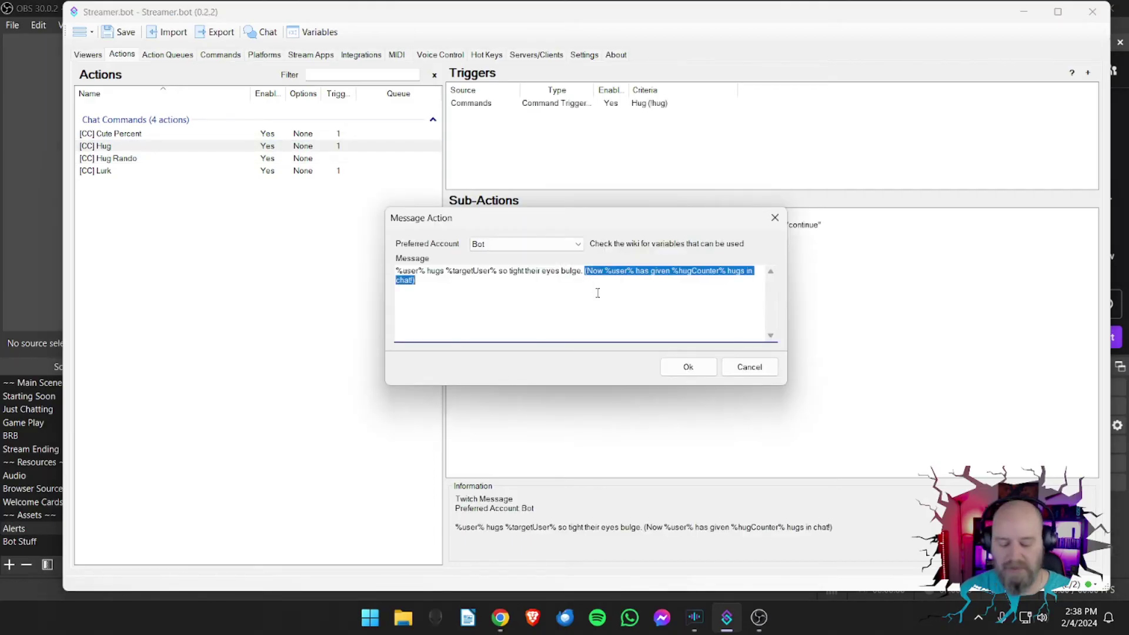
pyautogui.click(665, 370)
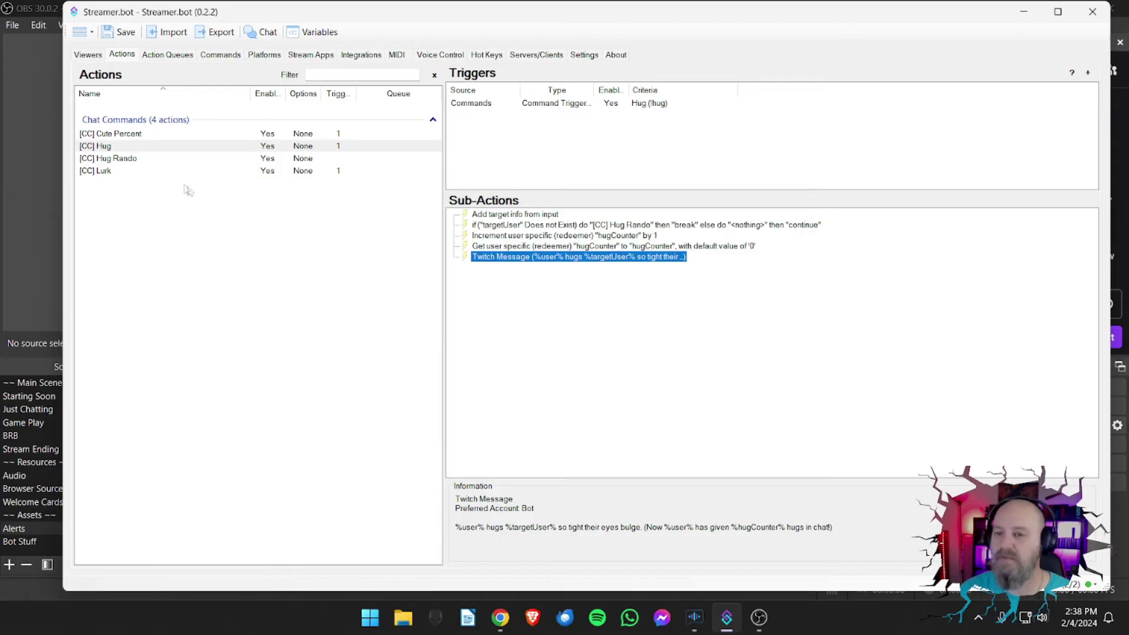
# Step: Append the copied "(Now %user% has given %hugCounter% hugs in chat!)" to the Hug Rando action's Twitch message
pyautogui.doubleClick(135, 163)
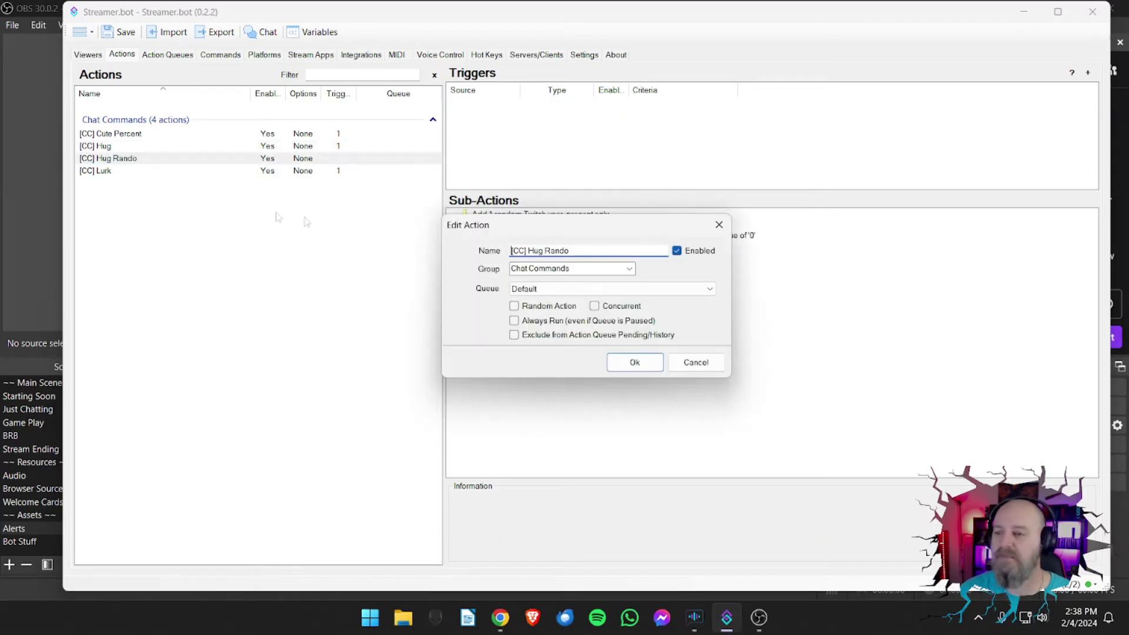
pyautogui.click(641, 361)
pyautogui.click(544, 249)
pyautogui.click(544, 252)
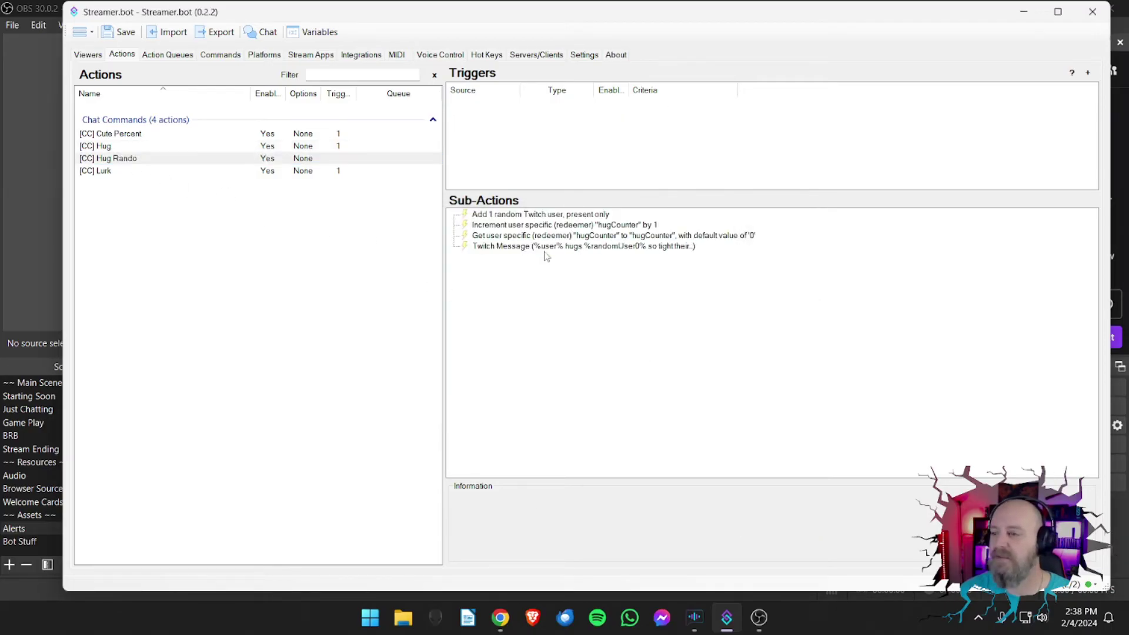
pyautogui.doubleClick(539, 247)
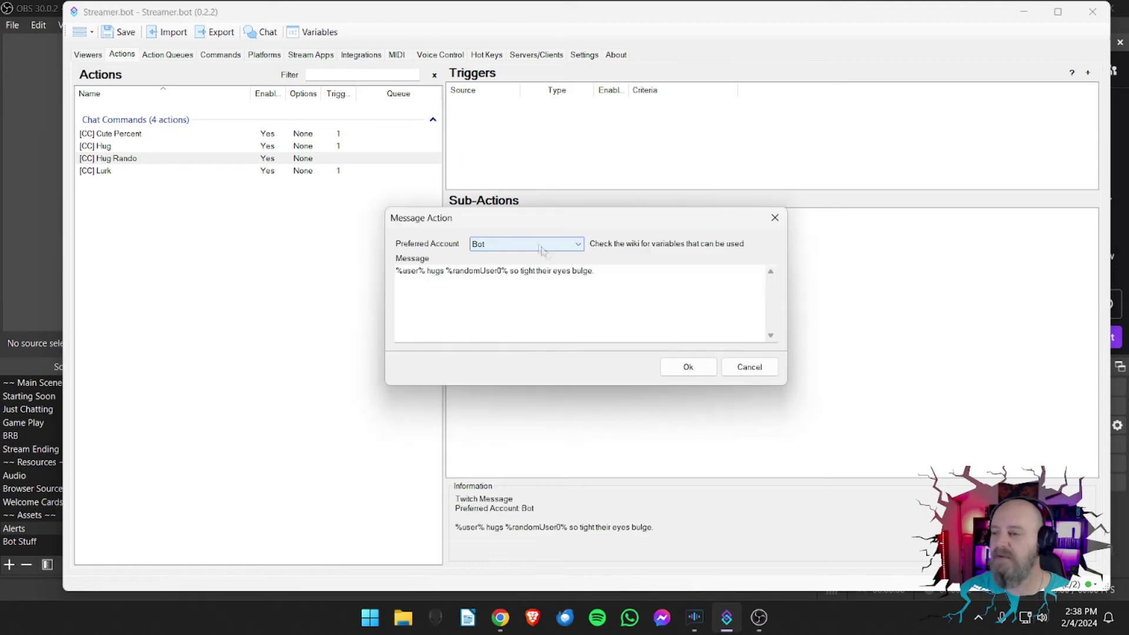
pyautogui.click(609, 276)
pyautogui.hotkey('ctrl', 'v')
pyautogui.click(687, 367)
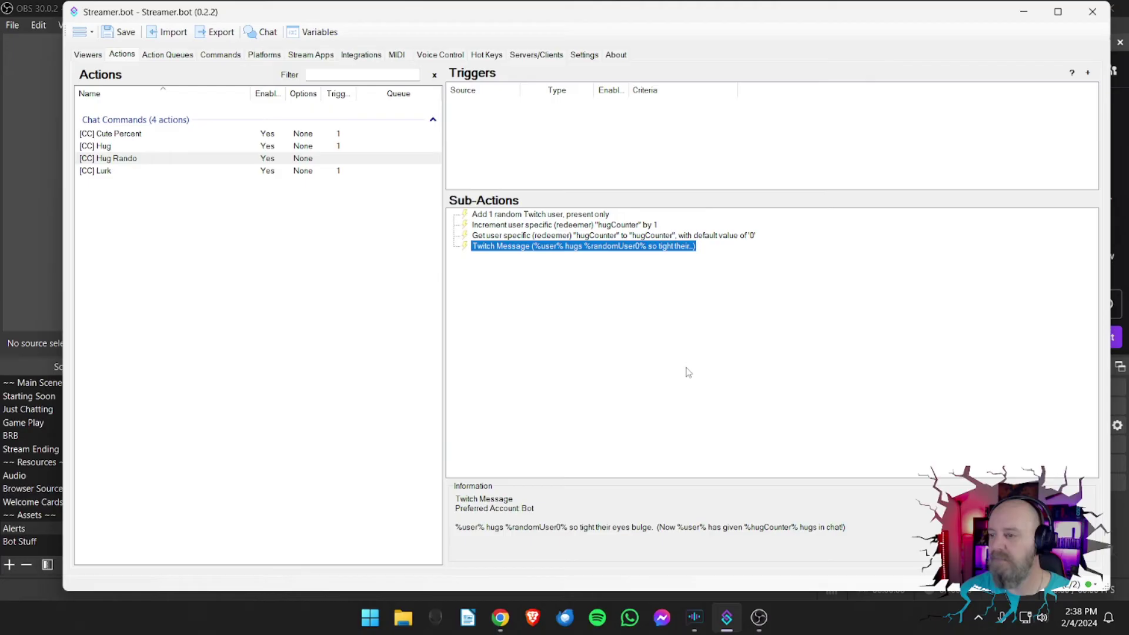
# Step: Switch to OBS and test the random hug by sending !hug without a target twice in the stream chat
pyautogui.click(758, 617)
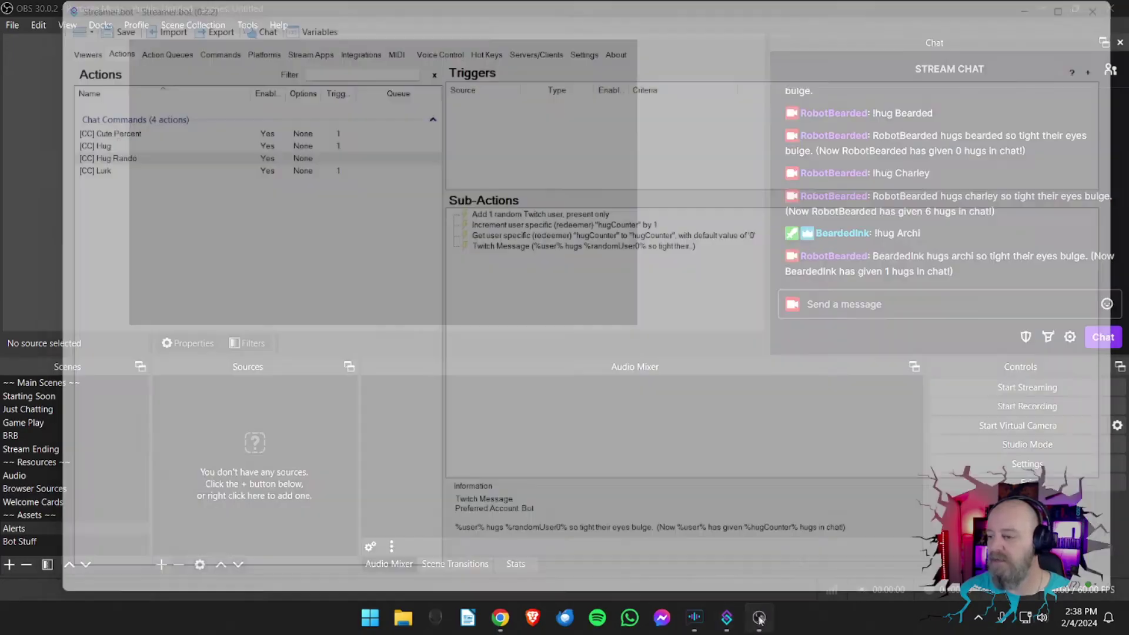
pyautogui.click(858, 305)
pyautogui.press('Up')
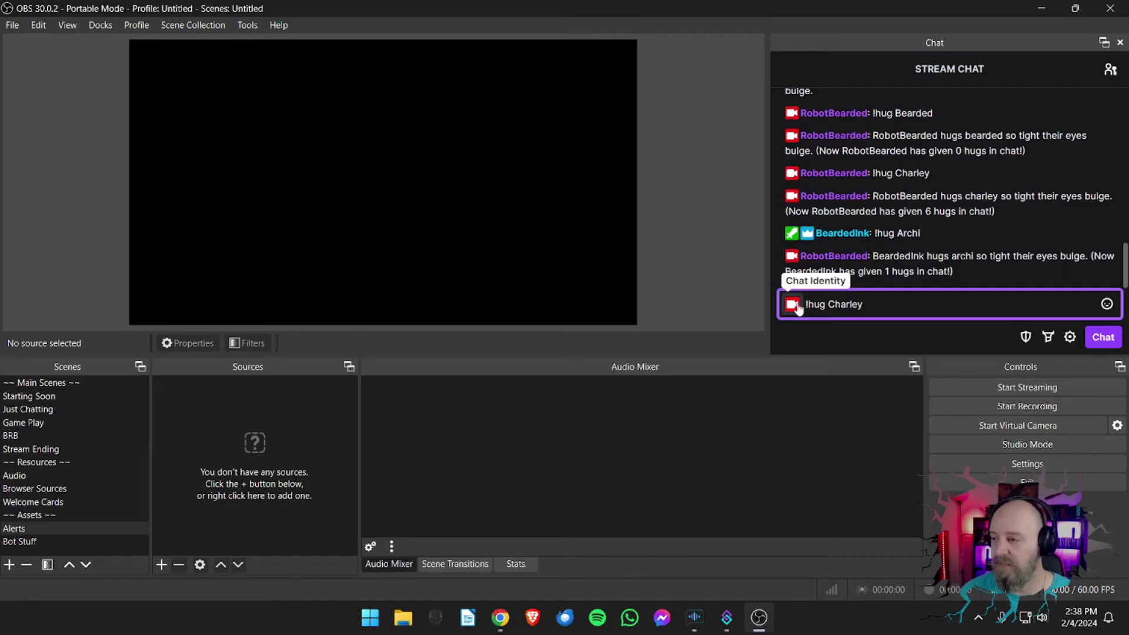
pyautogui.doubleClick(858, 304)
pyautogui.press('BackSpace')
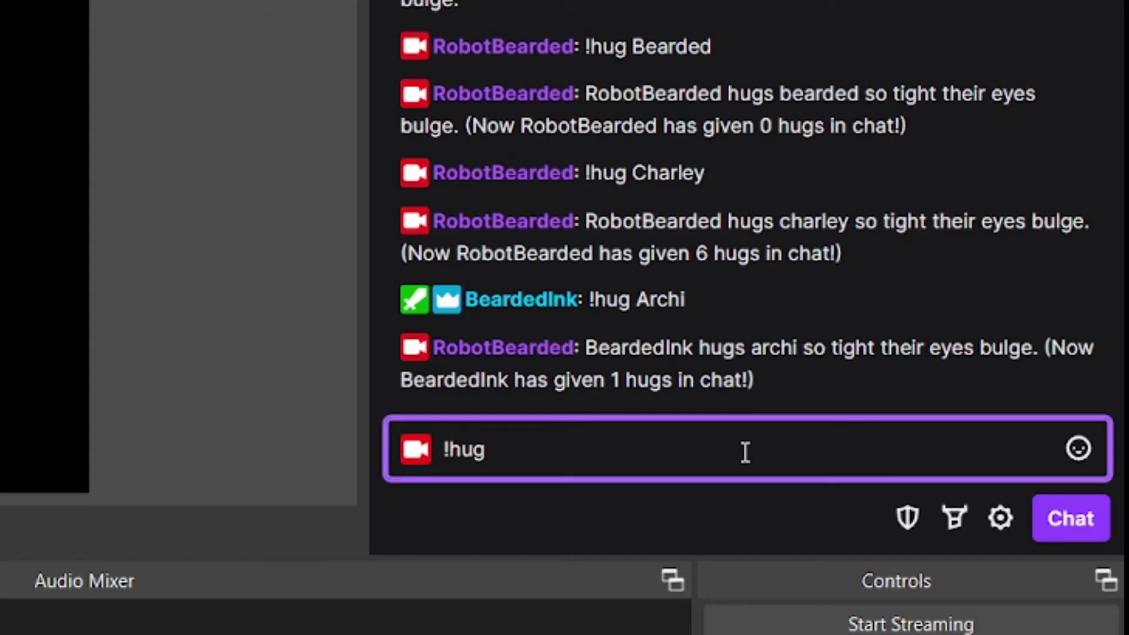
pyautogui.press('Return')
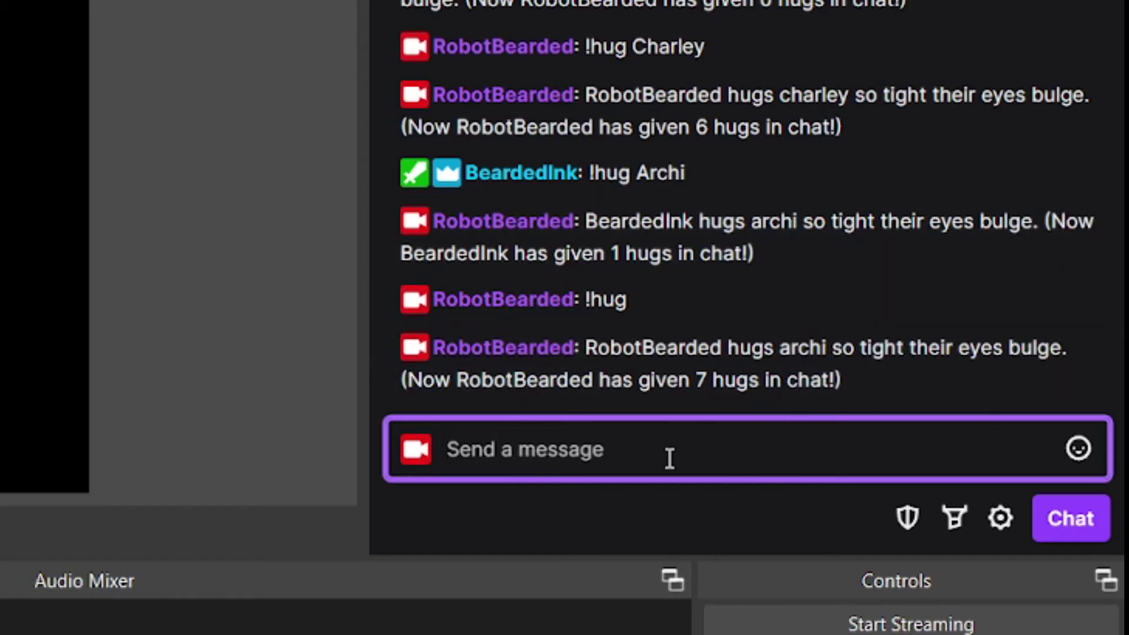
pyautogui.write('!hug')
pyautogui.press('Return')
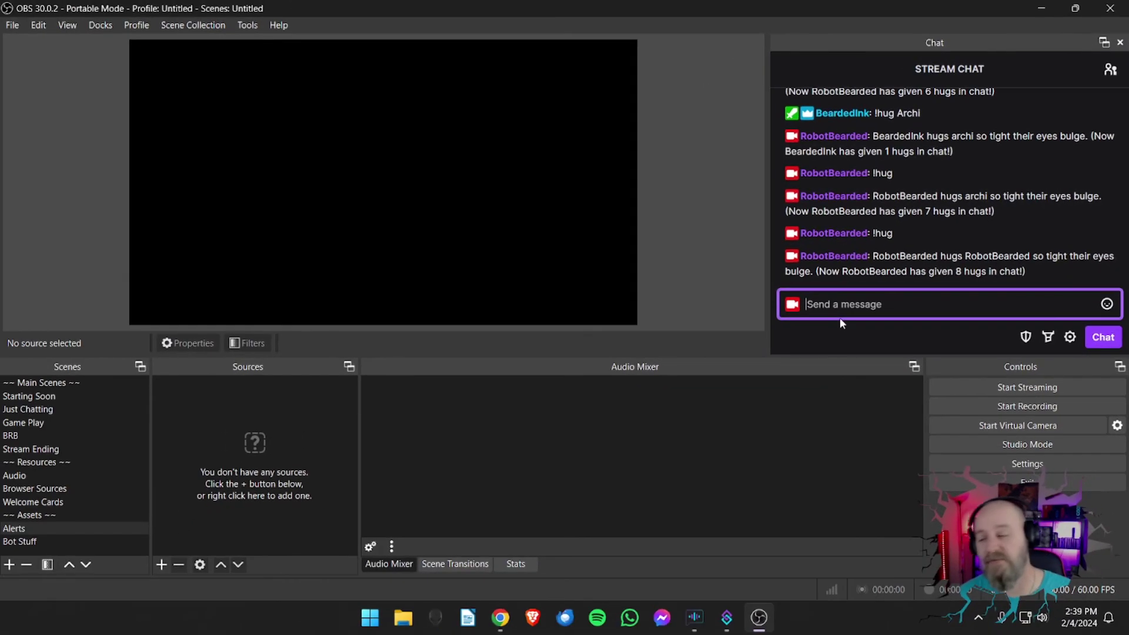
# Step: Return to Streamer.bot and review the sub-actions of the Hug Rando and Hug actions
pyautogui.click(727, 617)
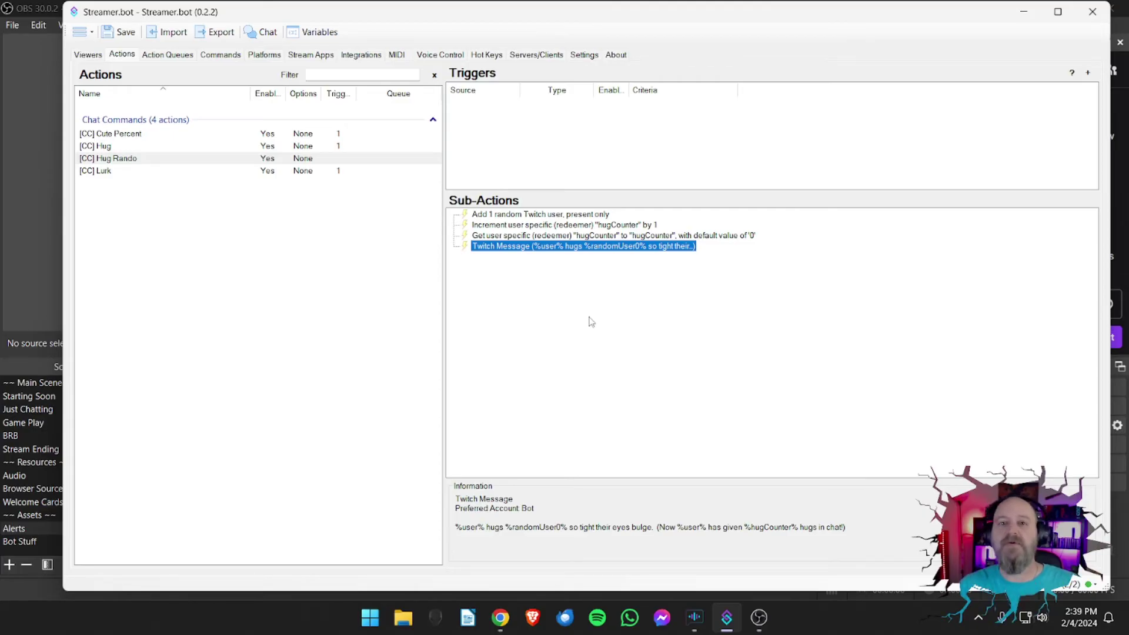
pyautogui.click(591, 322)
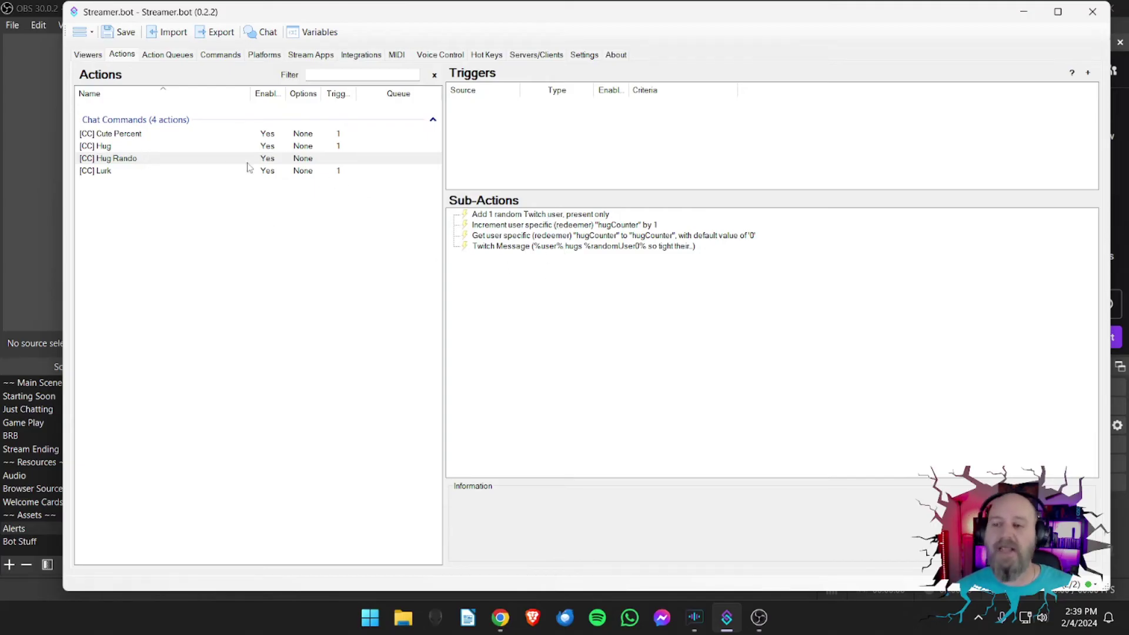
pyautogui.click(215, 148)
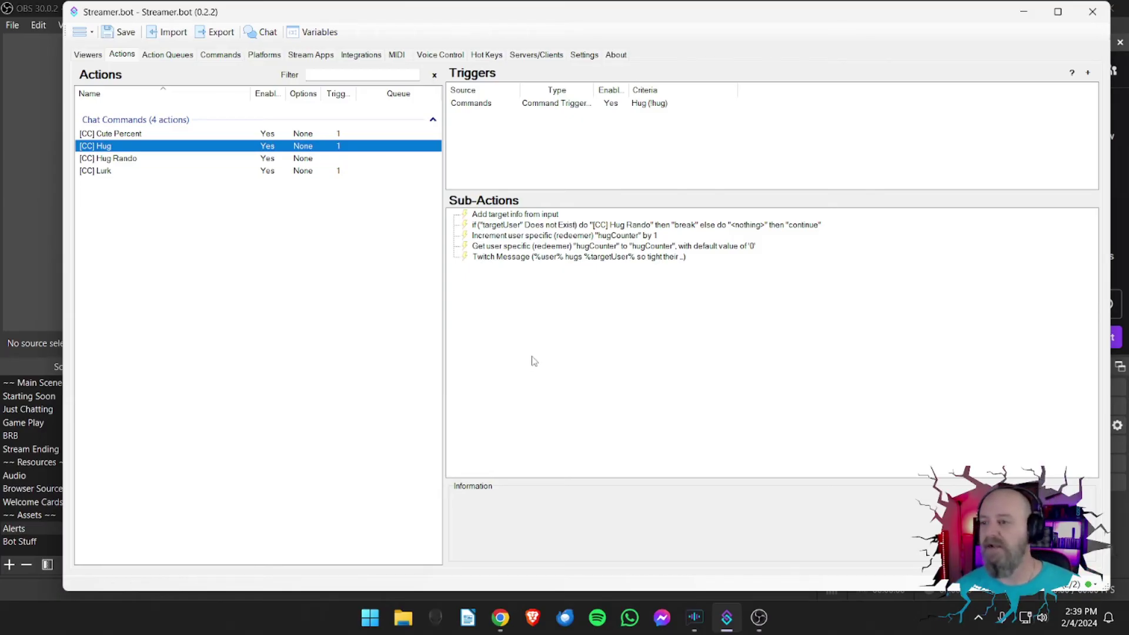
pyautogui.click(534, 361)
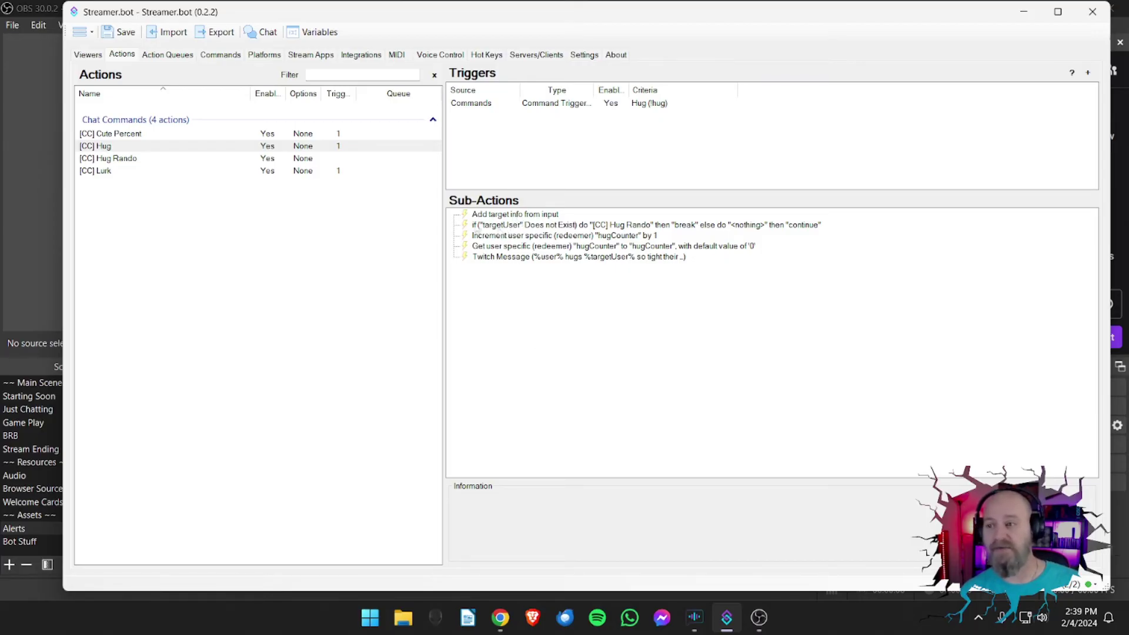
pyautogui.click(125, 172)
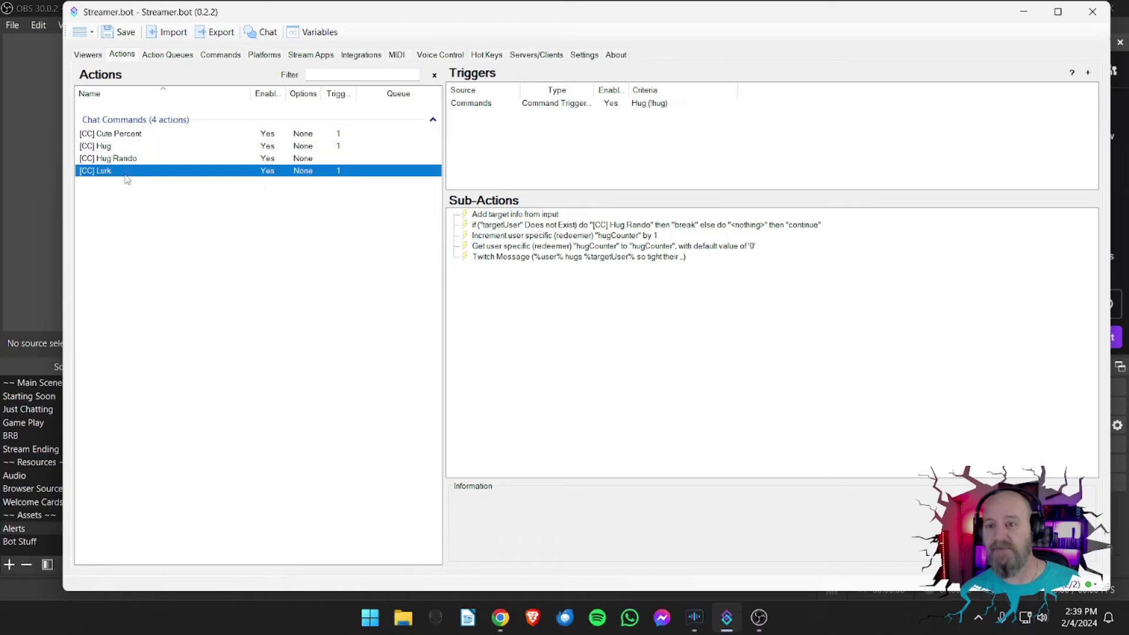
pyautogui.click(141, 149)
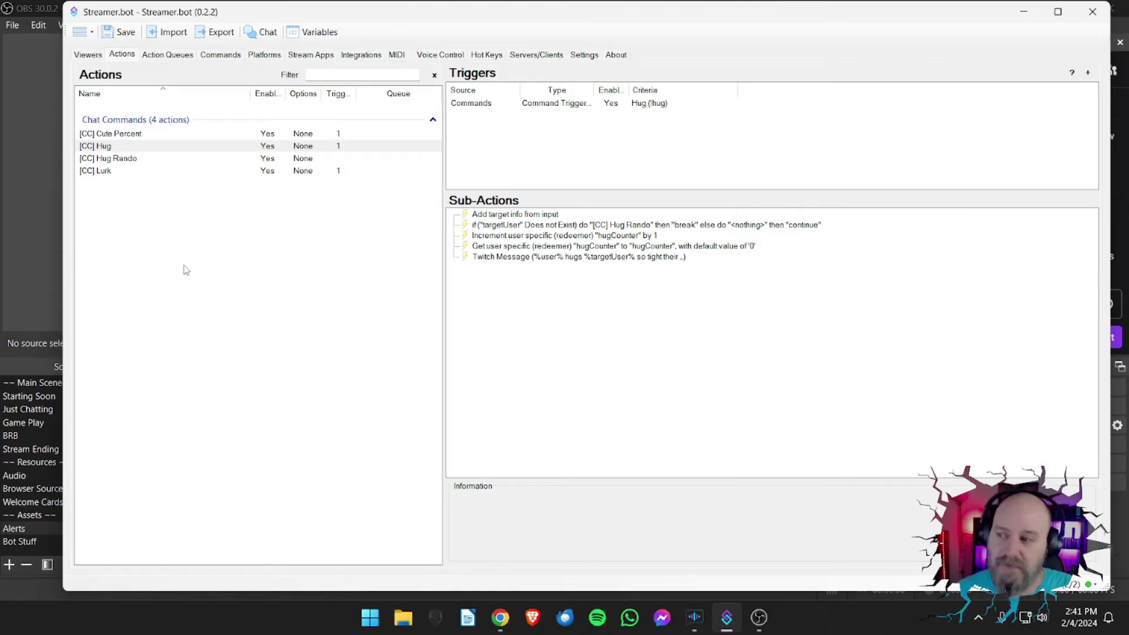
# Step: Add an action named Discord in a new group called Timers, and collapse the Chat Commands group
pyautogui.rightClick(132, 255)
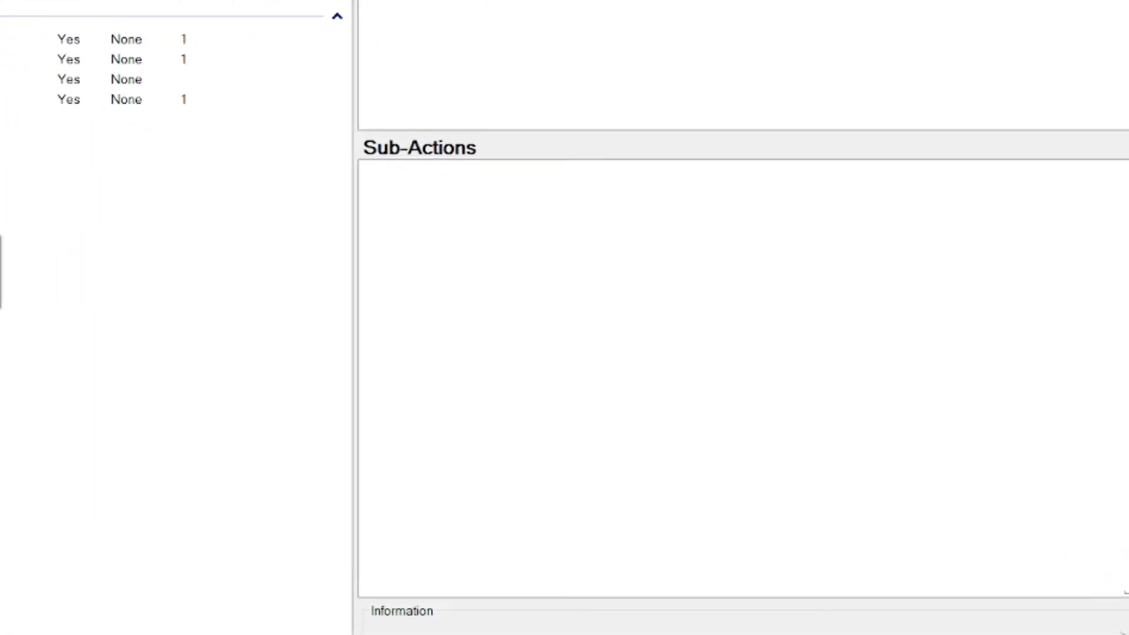
pyautogui.press('Return')
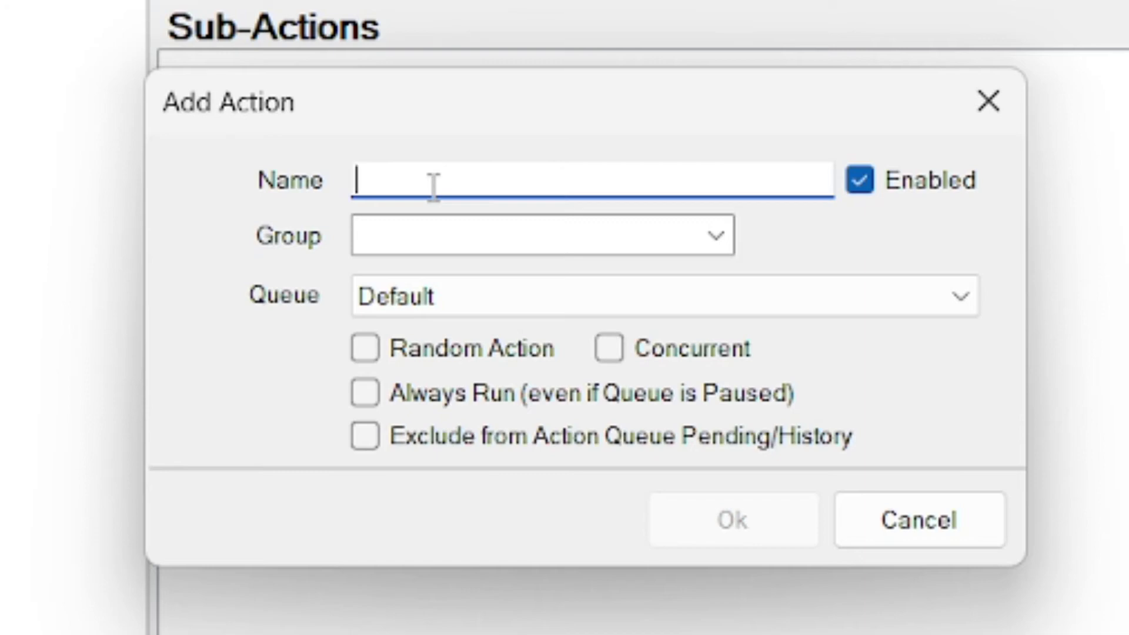
pyautogui.write('Disco')
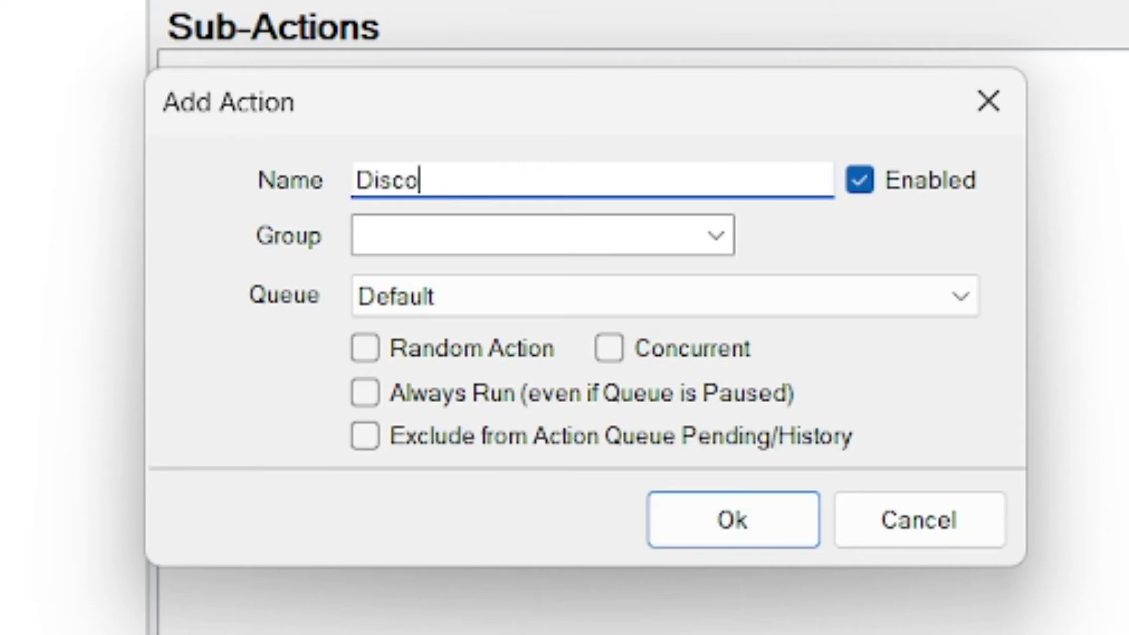
pyautogui.write('rd')
pyautogui.click(410, 234)
pyautogui.write('Timeer')
pyautogui.press('BackSpace')
pyautogui.press('BackSpace')
pyautogui.write('rs')
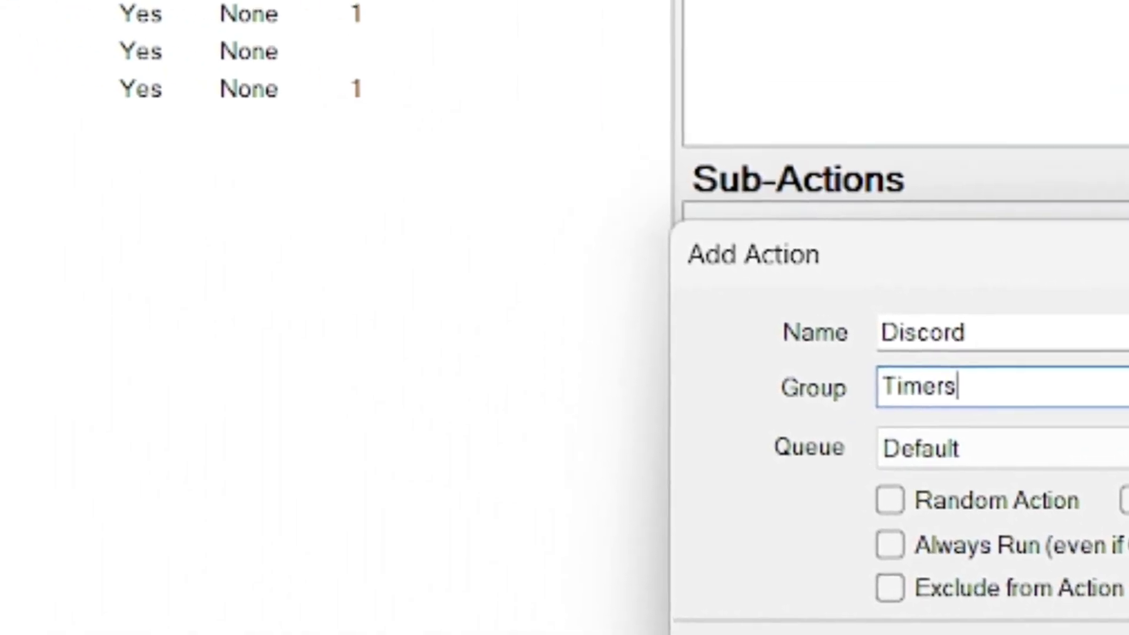
pyautogui.press('Return')
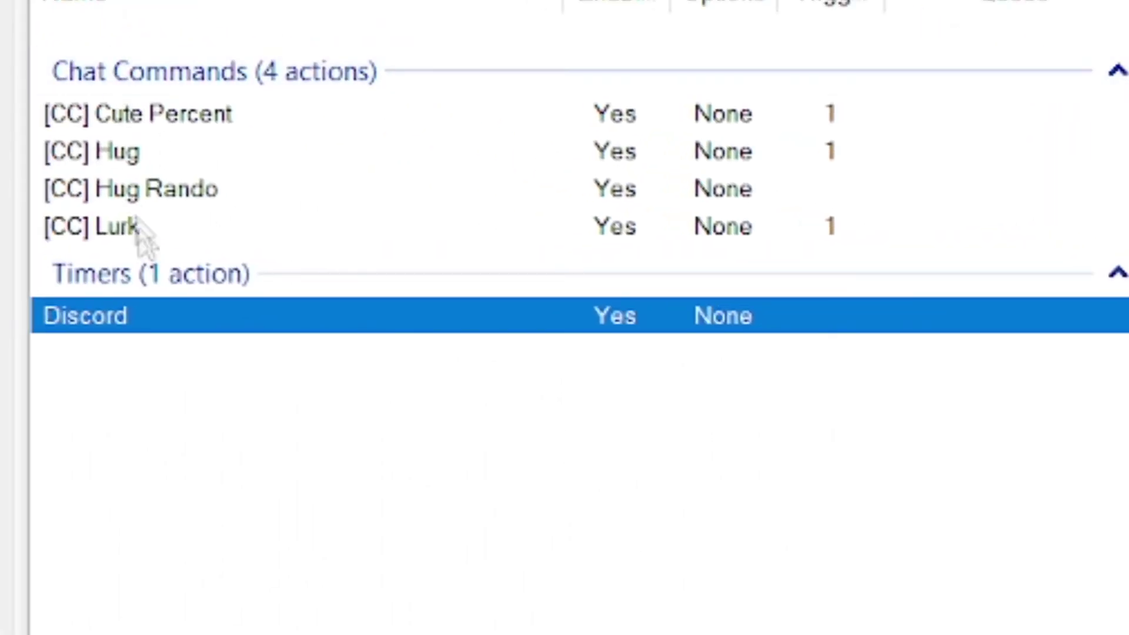
pyautogui.click(1117, 71)
pyautogui.click(907, 446)
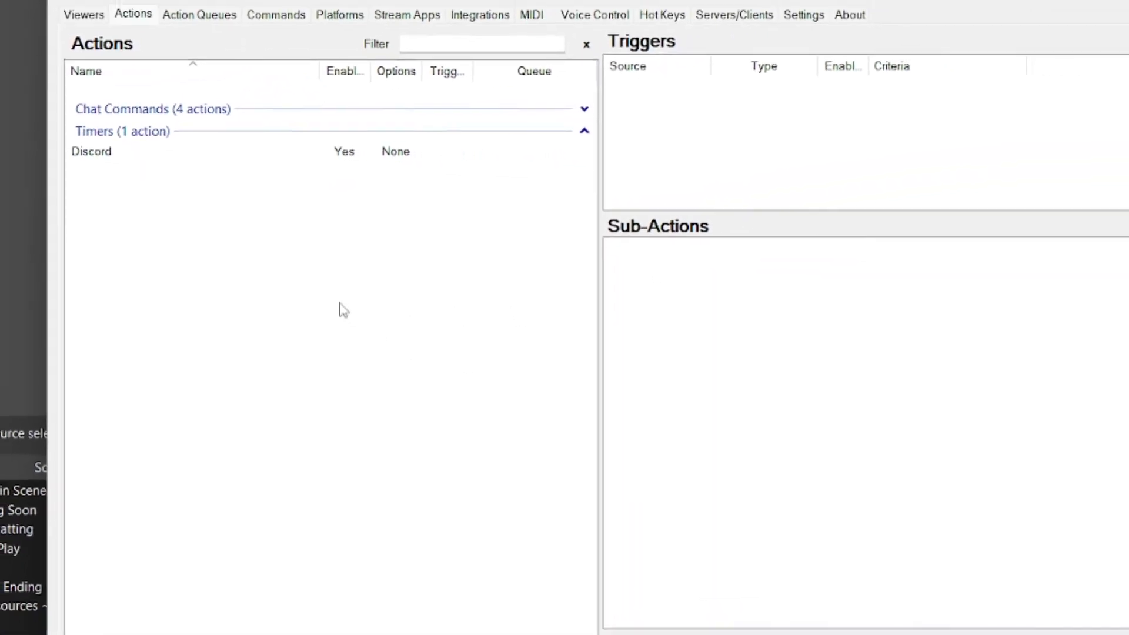
# Step: Give the Discord action a Twitch channel message reading "Hey guys! Don't forget to please join my discord. The Bearded Pint!"
pyautogui.click(144, 154)
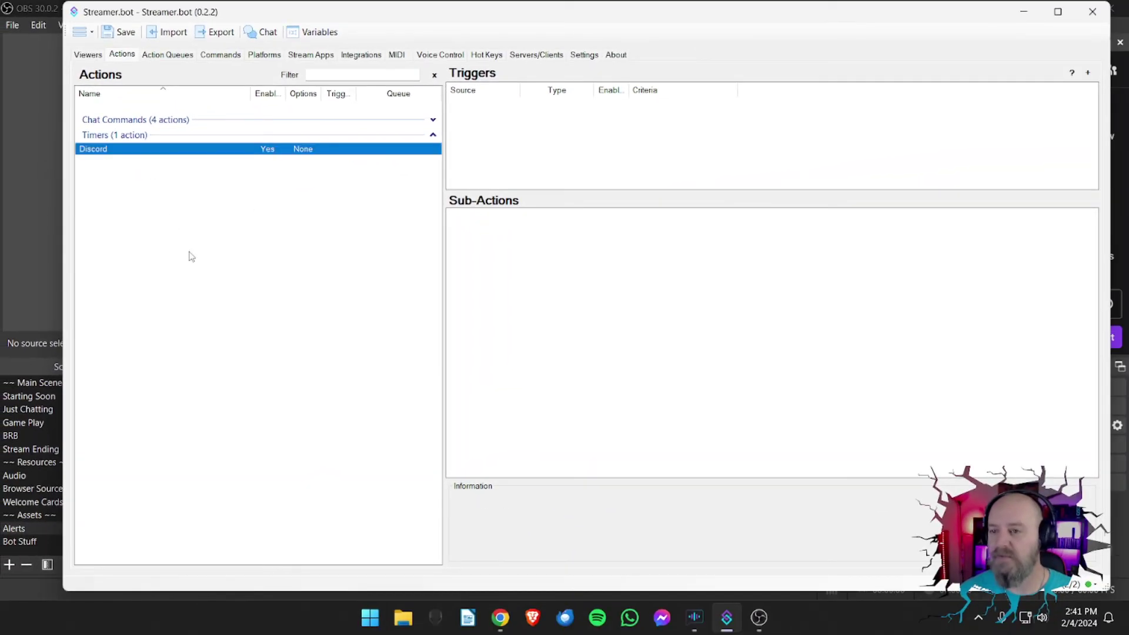
pyautogui.rightClick(515, 261)
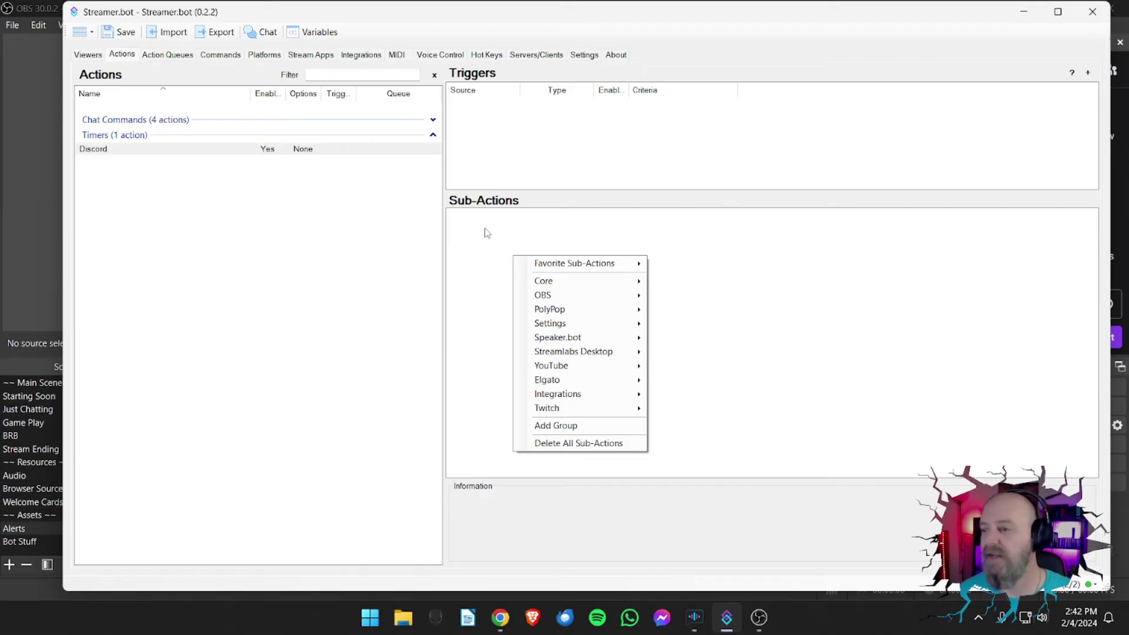
pyautogui.moveTo(615, 266)
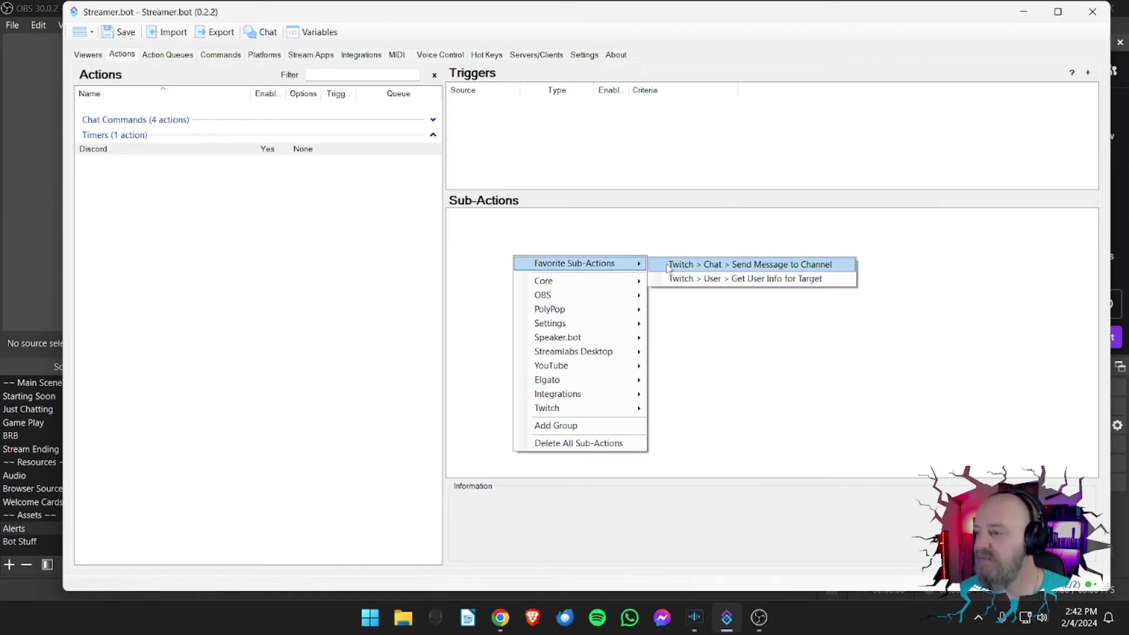
pyautogui.click(735, 265)
pyautogui.write('Hey guys! Did y')
pyautogui.press('BackSpace')
pyautogui.press('BackSpace')
pyautogui.press('BackSpace')
pyautogui.press('BackSpace')
pyautogui.press('BackSpace')
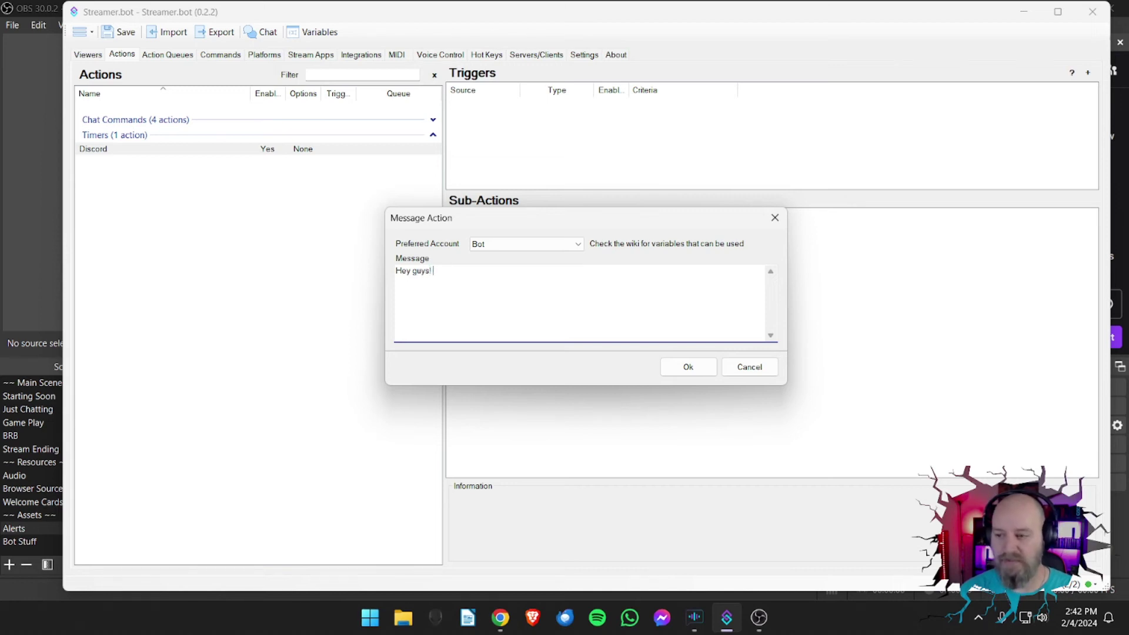
pyautogui.write("Don't forget t")
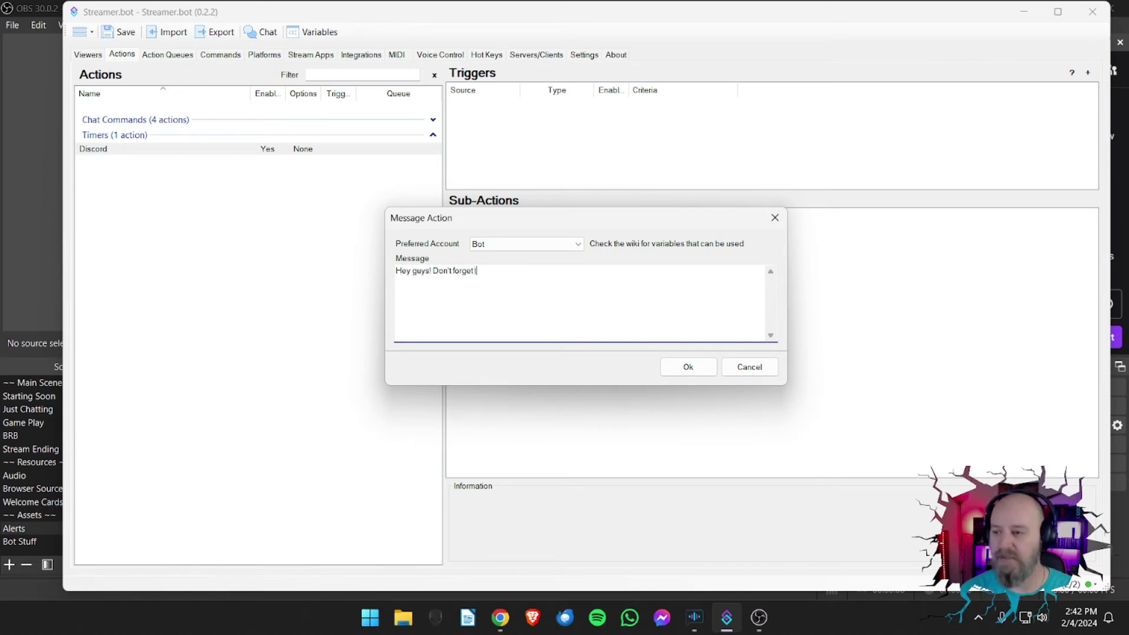
pyautogui.write('o please jhoin')
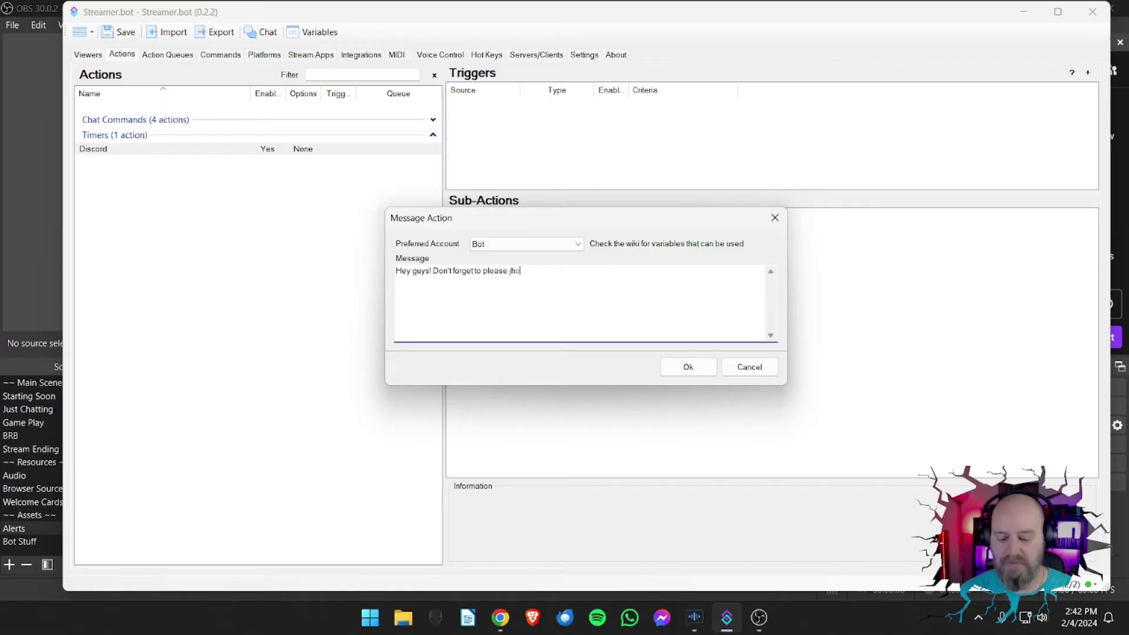
pyautogui.press('BackSpace')
pyautogui.press('BackSpace')
pyautogui.press('BackSpace')
pyautogui.press('BackSpace')
pyautogui.press('BackSpace')
pyautogui.write('join my d')
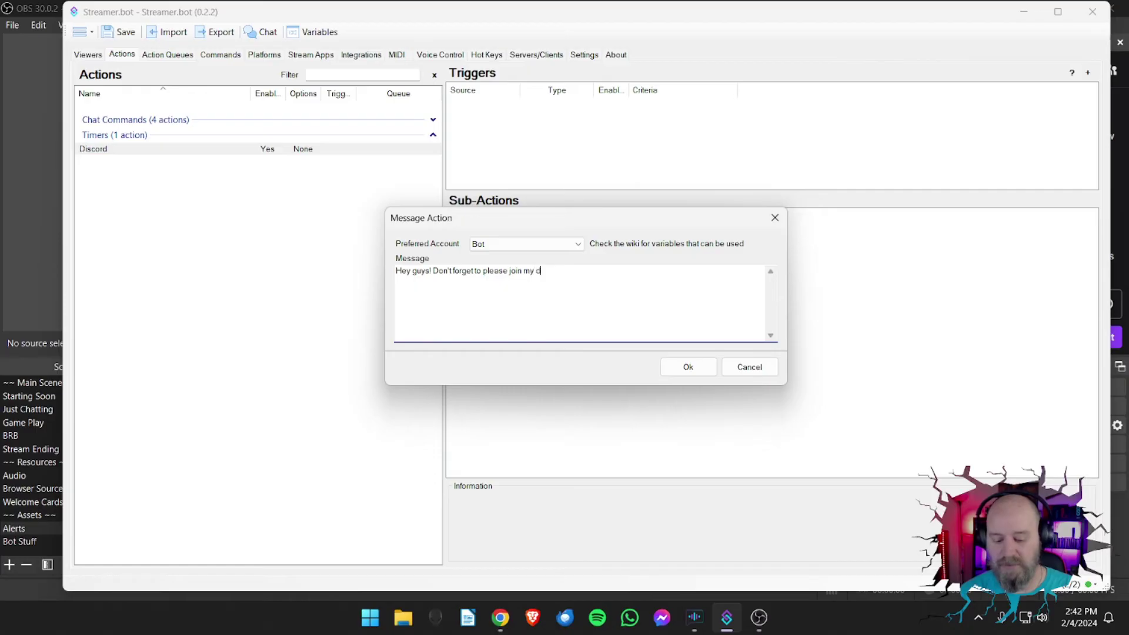
pyautogui.write('iscord. ')
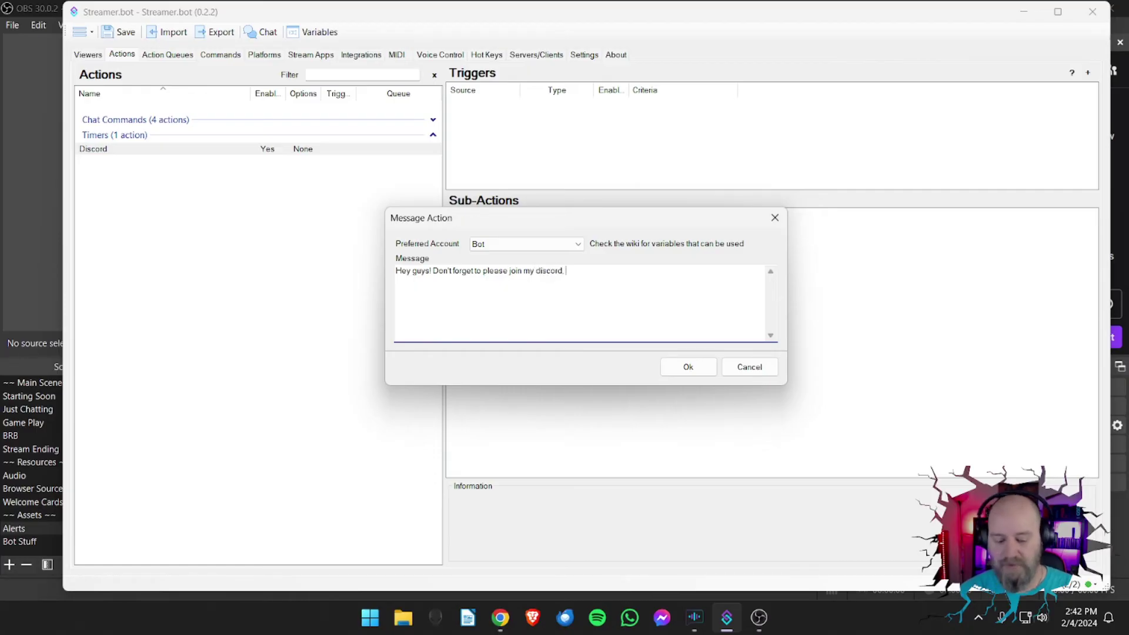
pyautogui.write('The Bearded ')
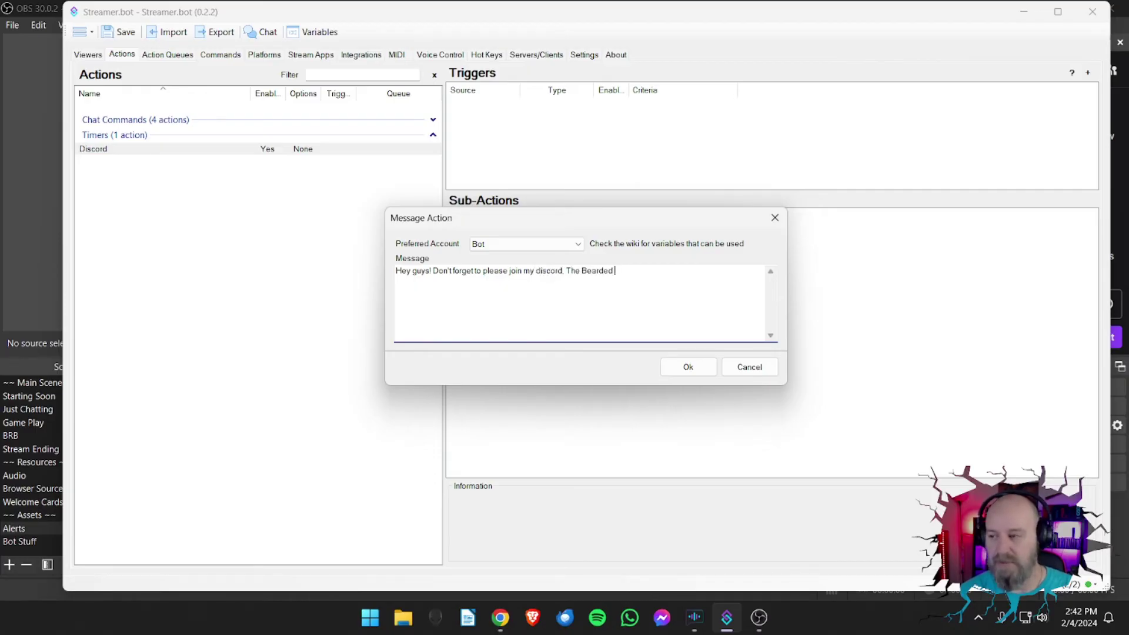
pyautogui.write('Pint!')
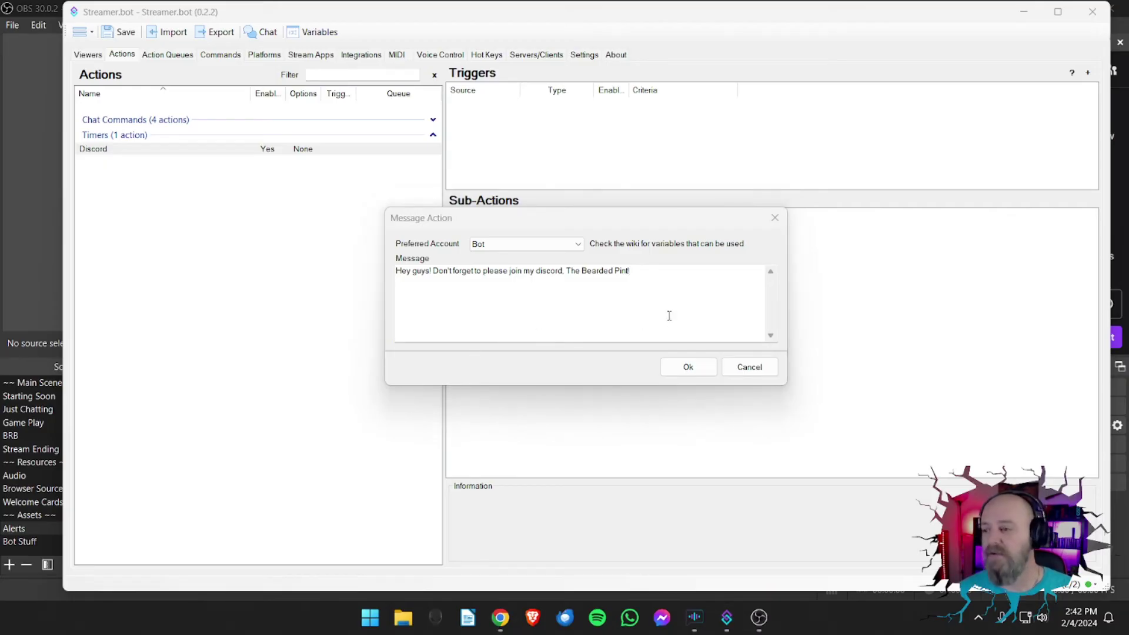
pyautogui.click(678, 283)
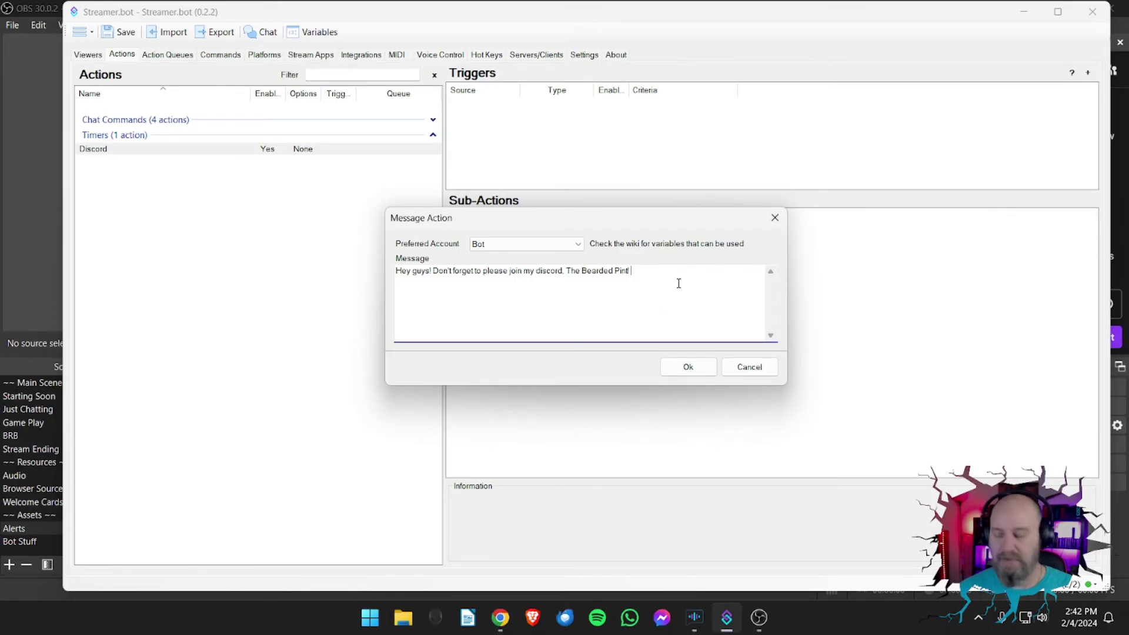
pyautogui.write('https://discord.gg/7QXzpEdAZp')
pyautogui.click(562, 273)
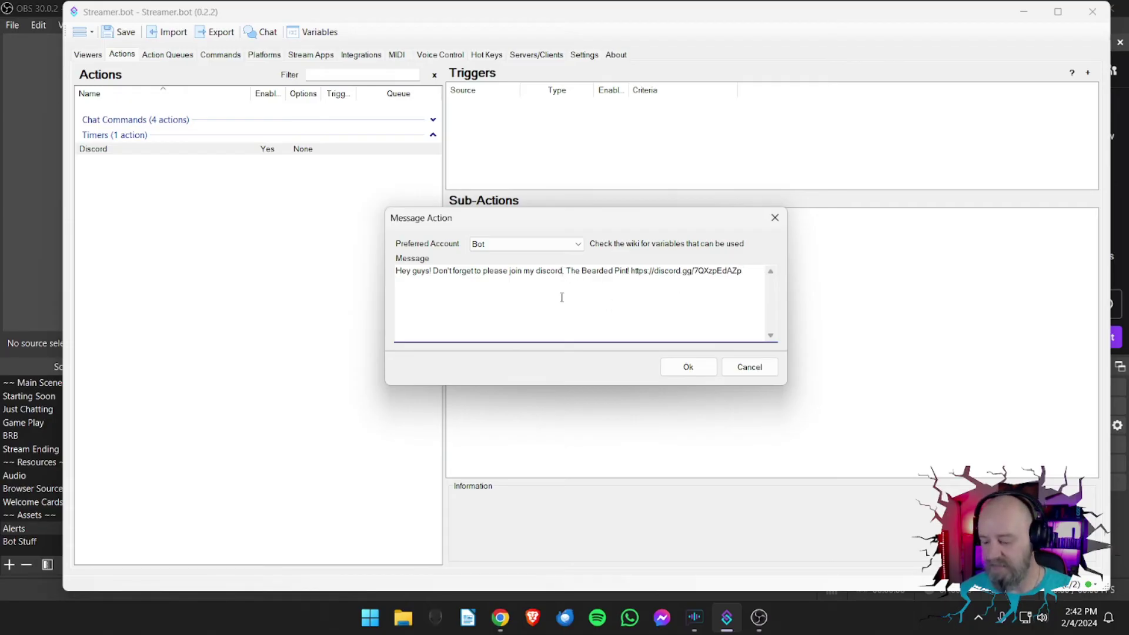
pyautogui.press('Delete')
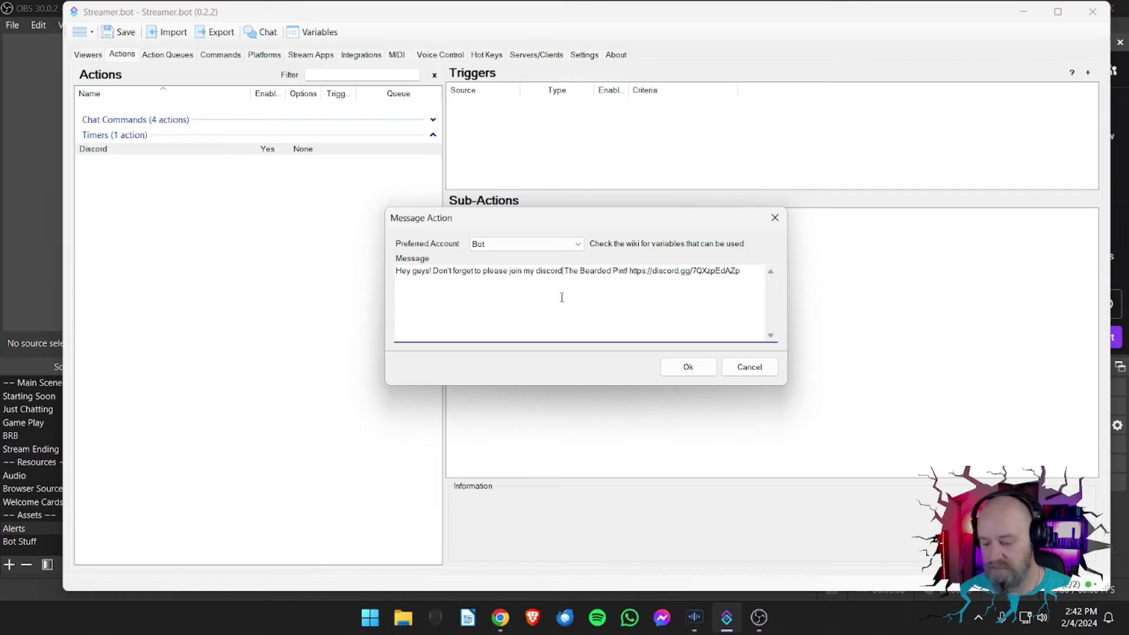
pyautogui.click(688, 367)
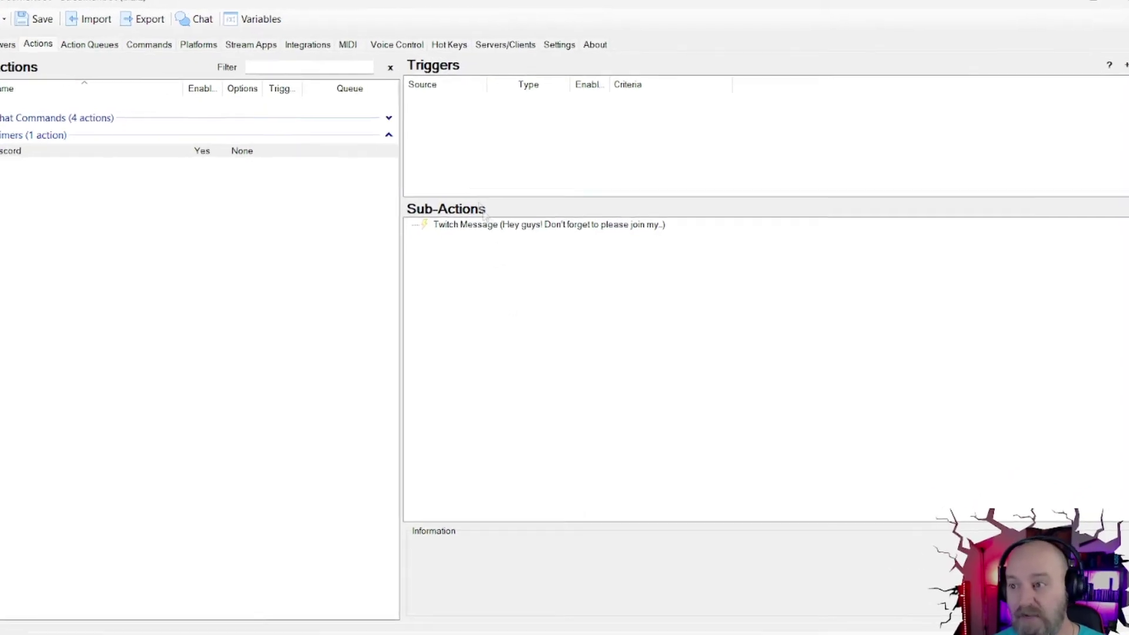
# Step: Add a Timed Actions trigger to the Discord action, using a new repeating timer named Discord with a 900-second interval
pyautogui.rightClick(337, 122)
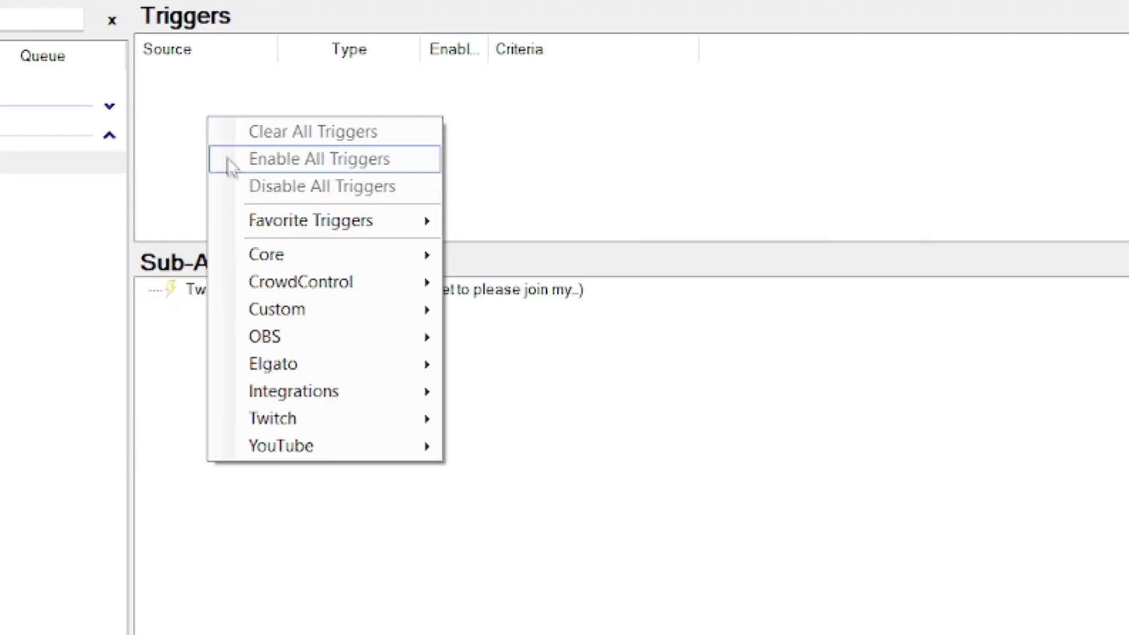
pyautogui.moveTo(292, 260)
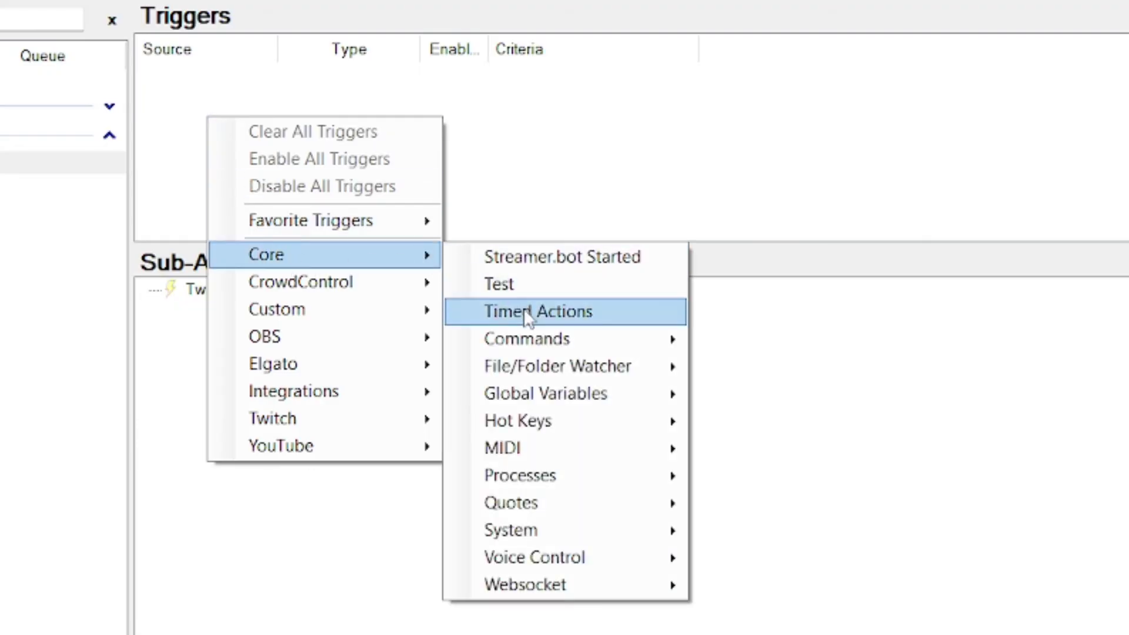
pyautogui.click(571, 313)
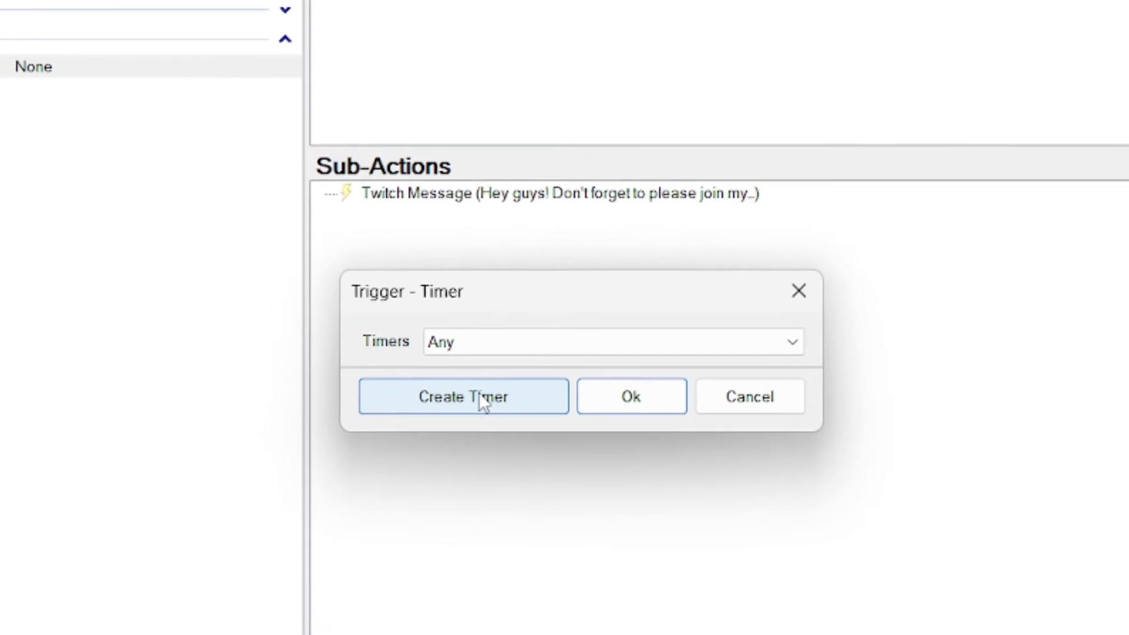
pyautogui.click(482, 403)
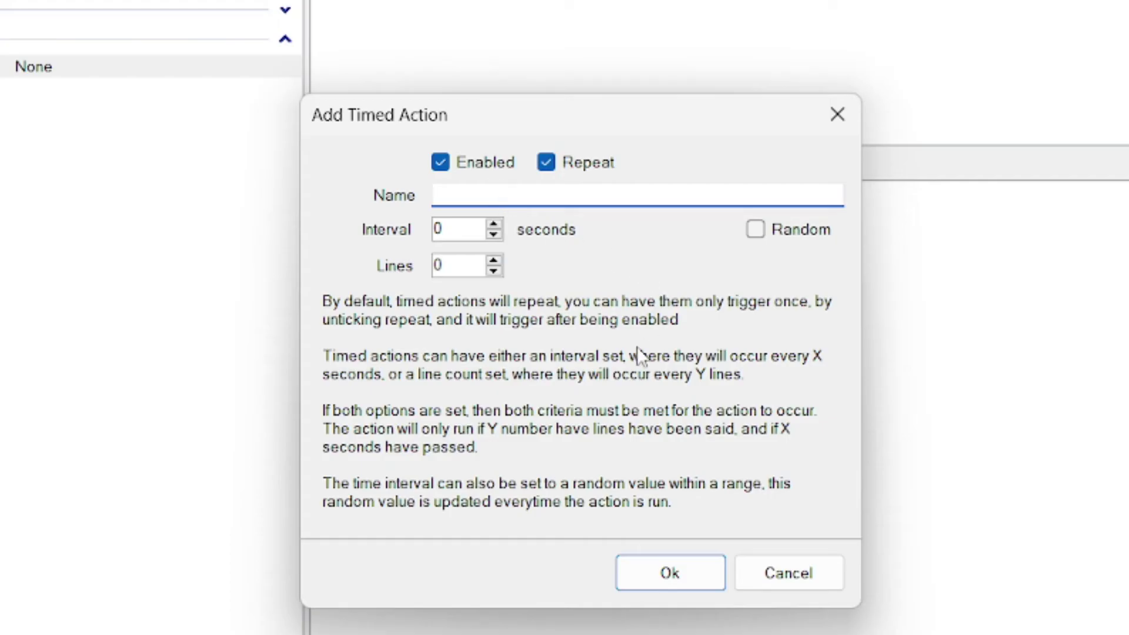
pyautogui.write('Discord')
pyautogui.doubleClick(454, 231)
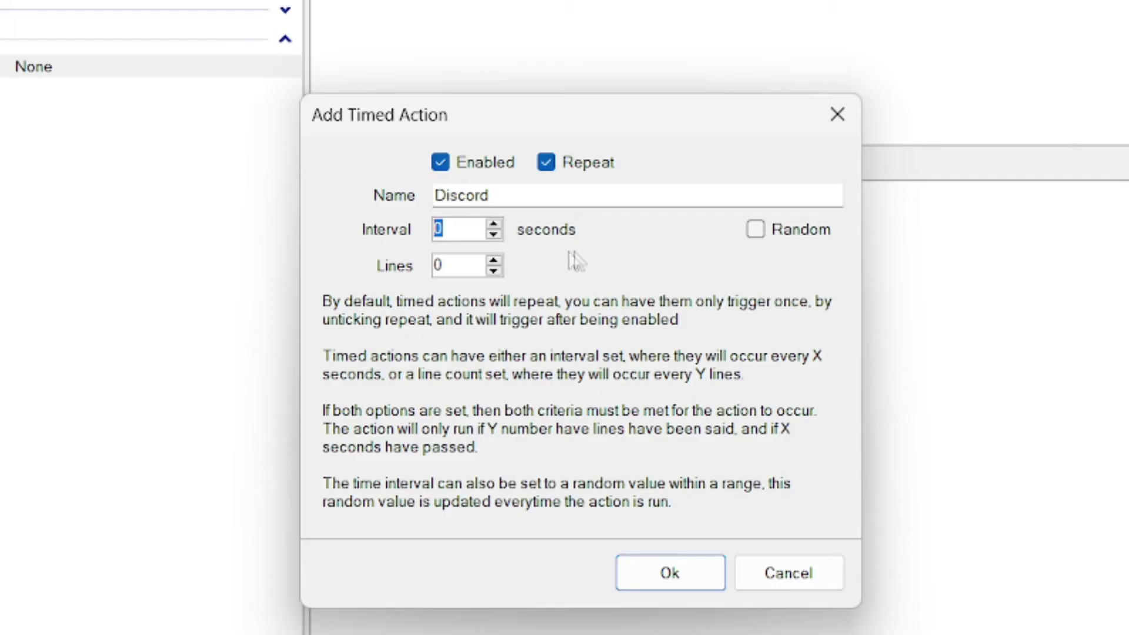
pyautogui.write('600')
pyautogui.moveTo(471, 231); pyautogui.dragTo(354, 243)
pyautogui.write('900')
pyautogui.click(649, 573)
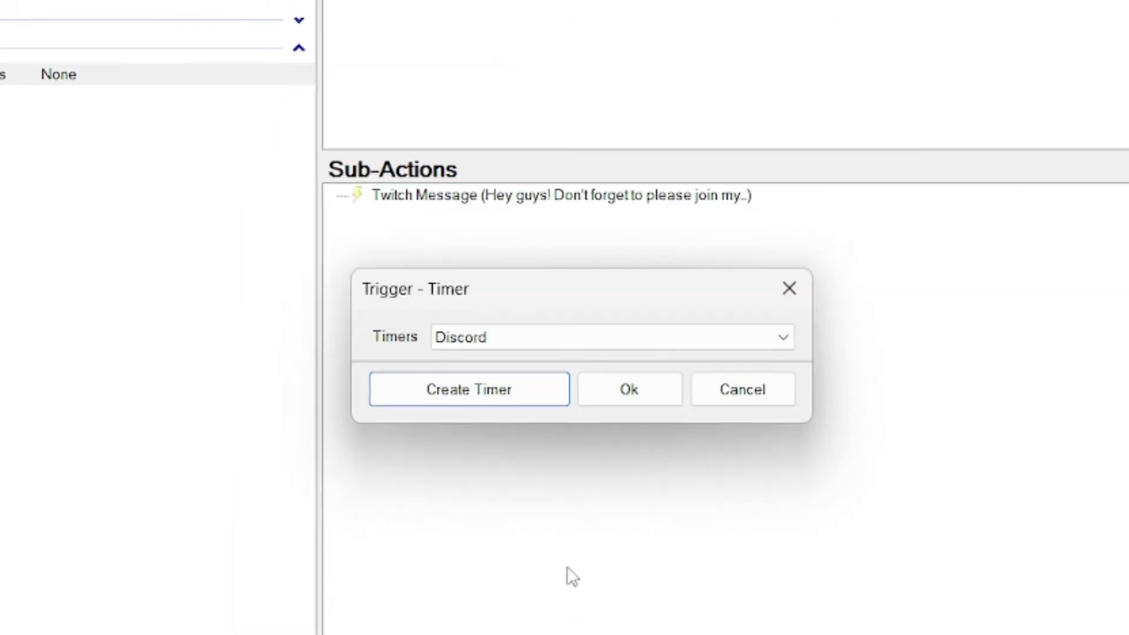
pyautogui.click(645, 363)
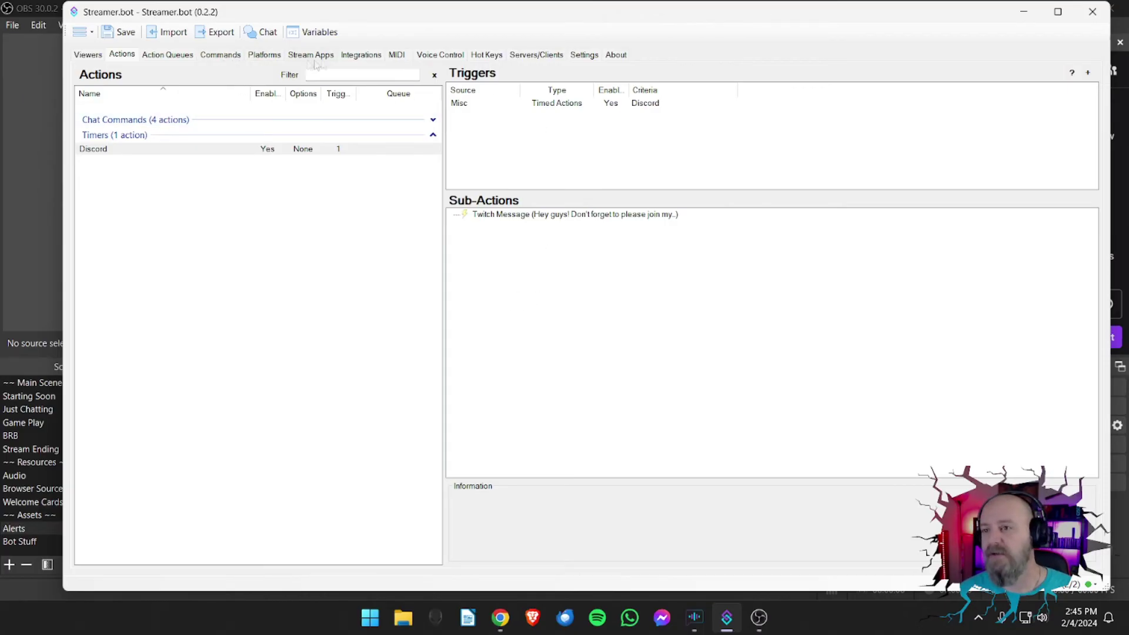
# Step: Edit the Discord timed action in the settings to use a random interval between 900 and 1200 seconds
pyautogui.click(584, 54)
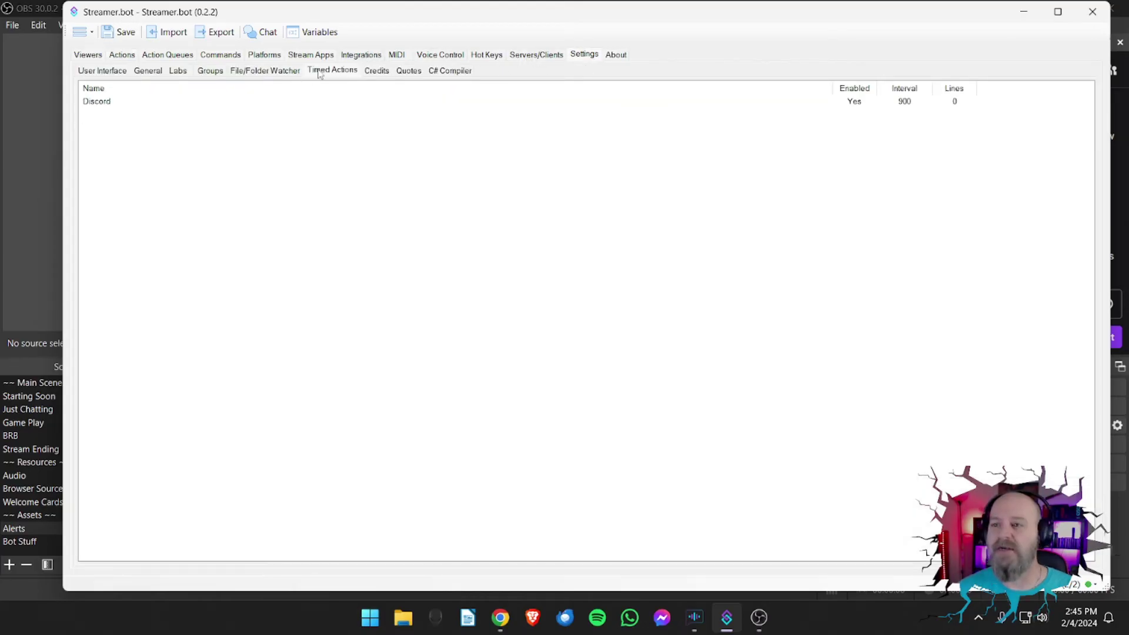
pyautogui.click(133, 108)
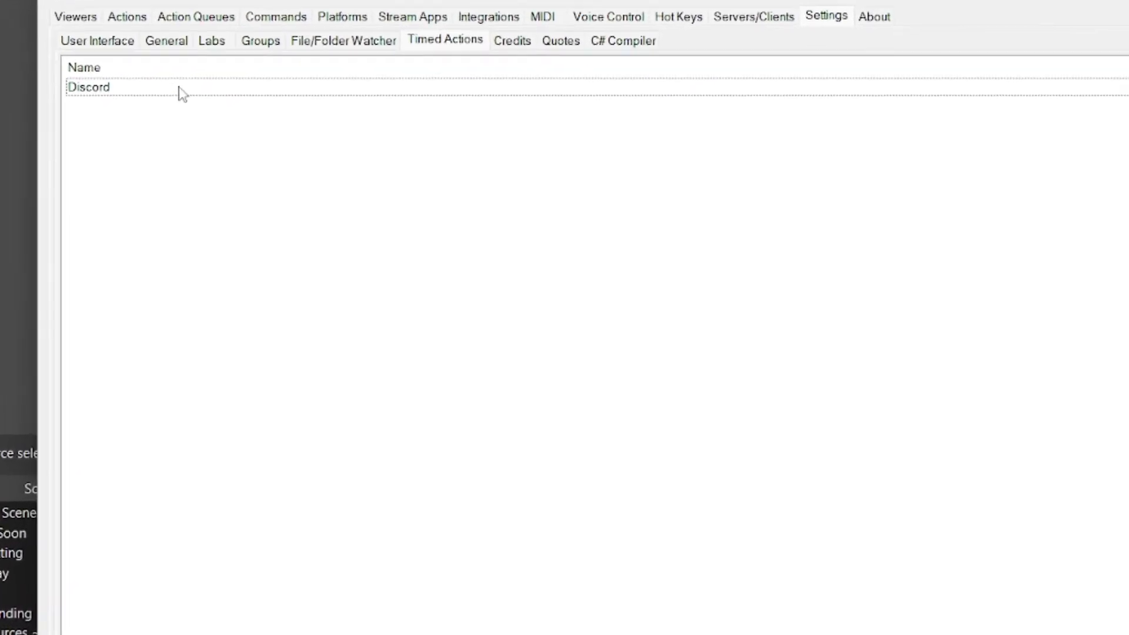
pyautogui.click(181, 92)
pyautogui.rightClick(181, 92)
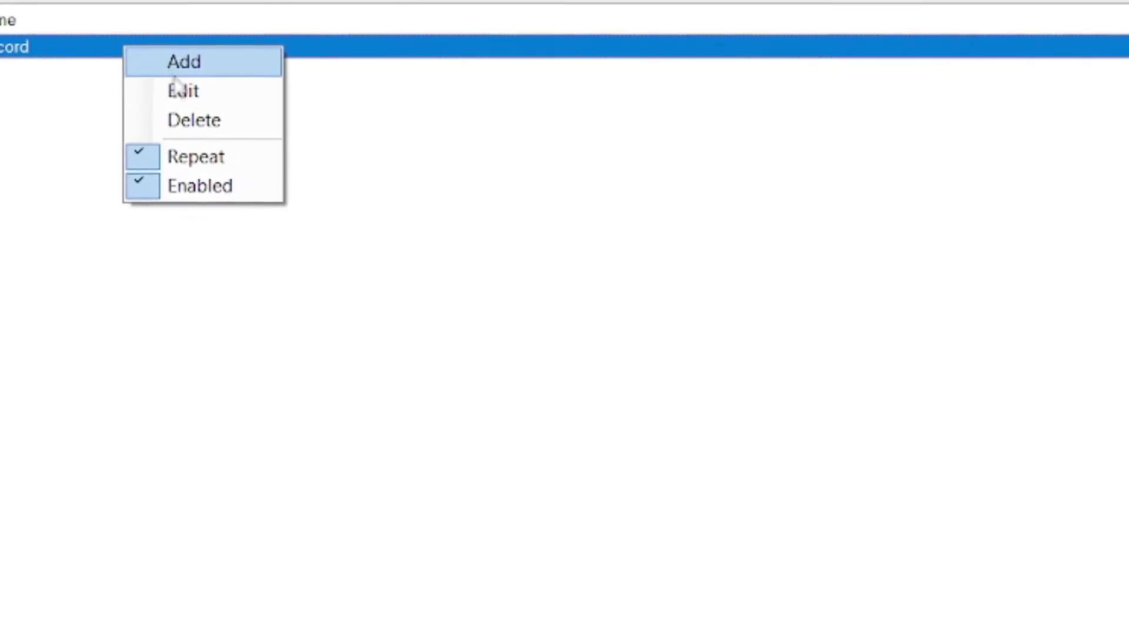
pyautogui.click(179, 90)
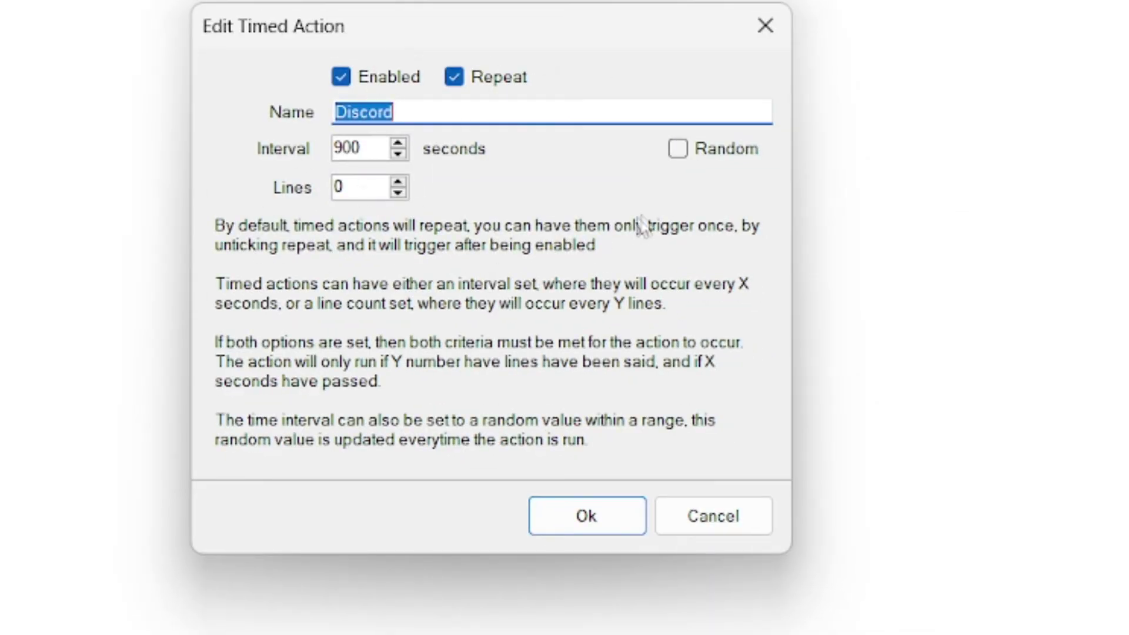
pyautogui.click(684, 152)
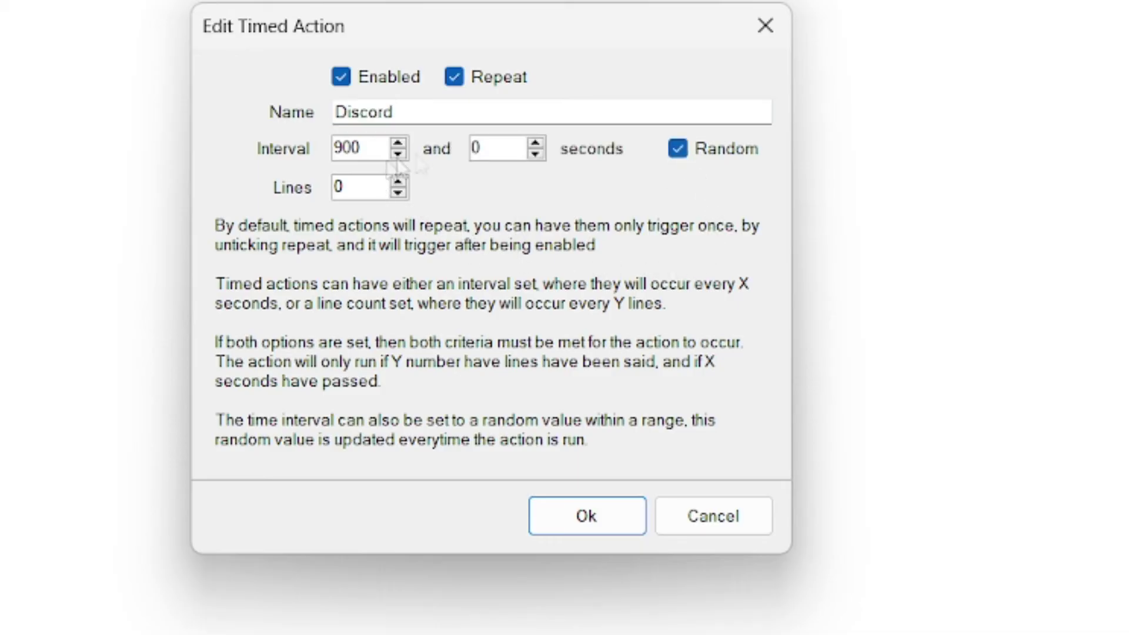
pyautogui.moveTo(495, 154); pyautogui.dragTo(465, 158)
pyautogui.write('1200')
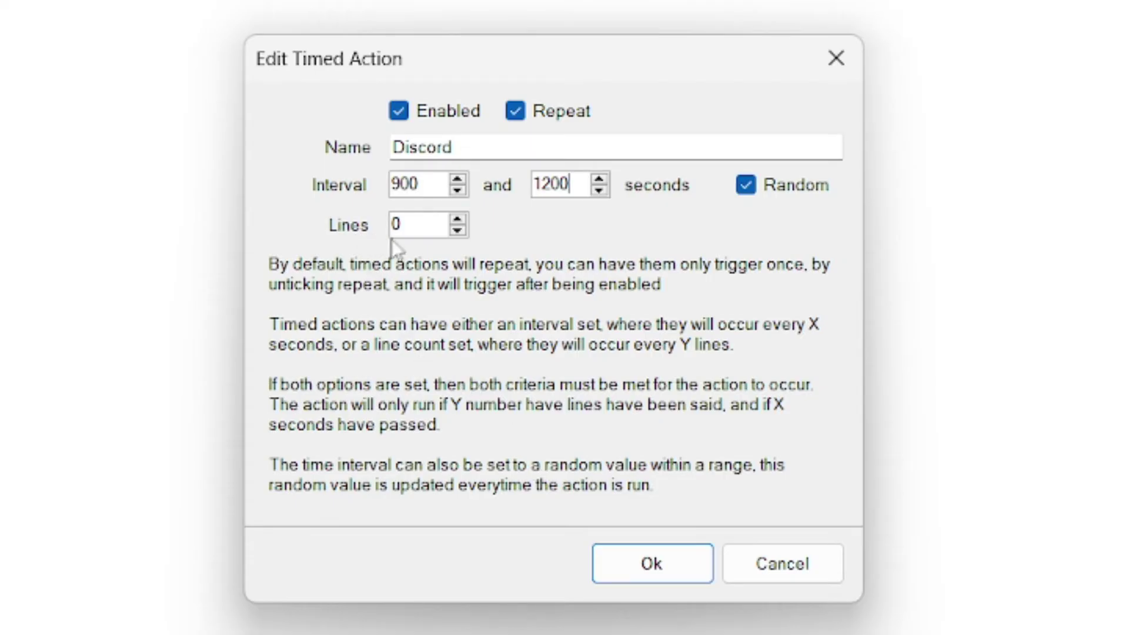
# Step: Try a line requirement of 10 for the Discord timed action, and reset it to 0
pyautogui.doubleClick(409, 226)
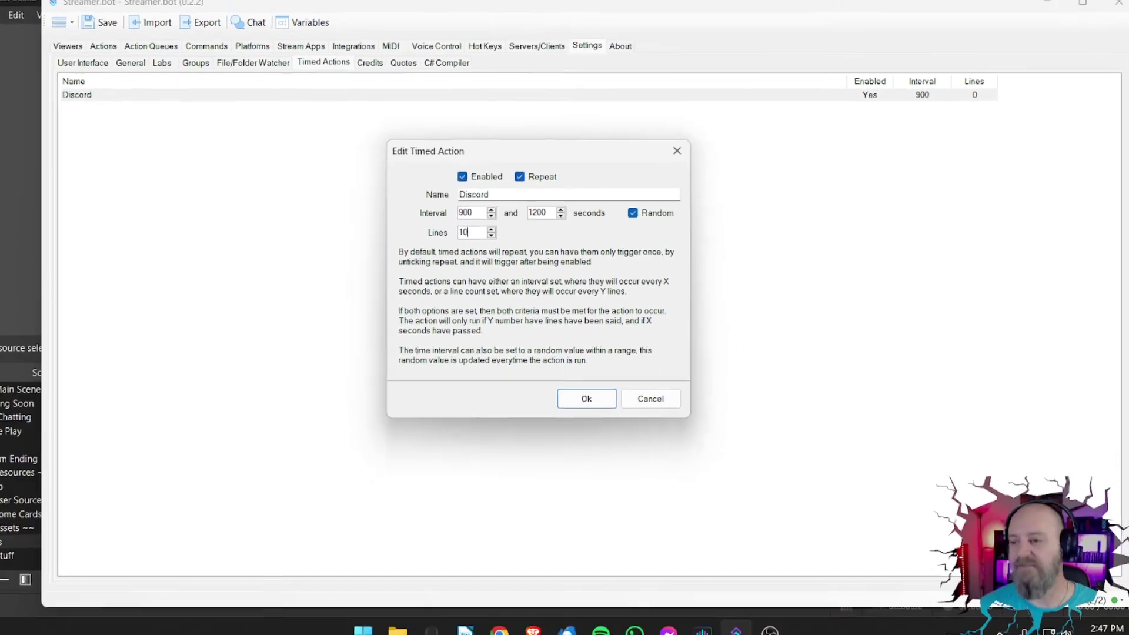
pyautogui.write('10')
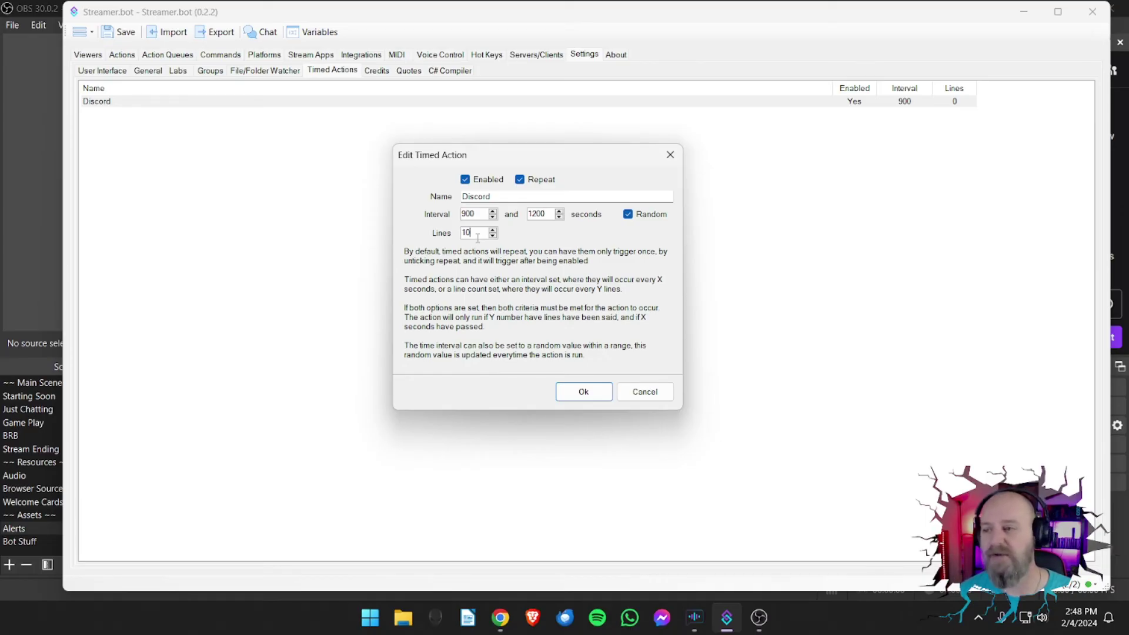
pyautogui.press('BackSpace')
pyautogui.press('BackSpace')
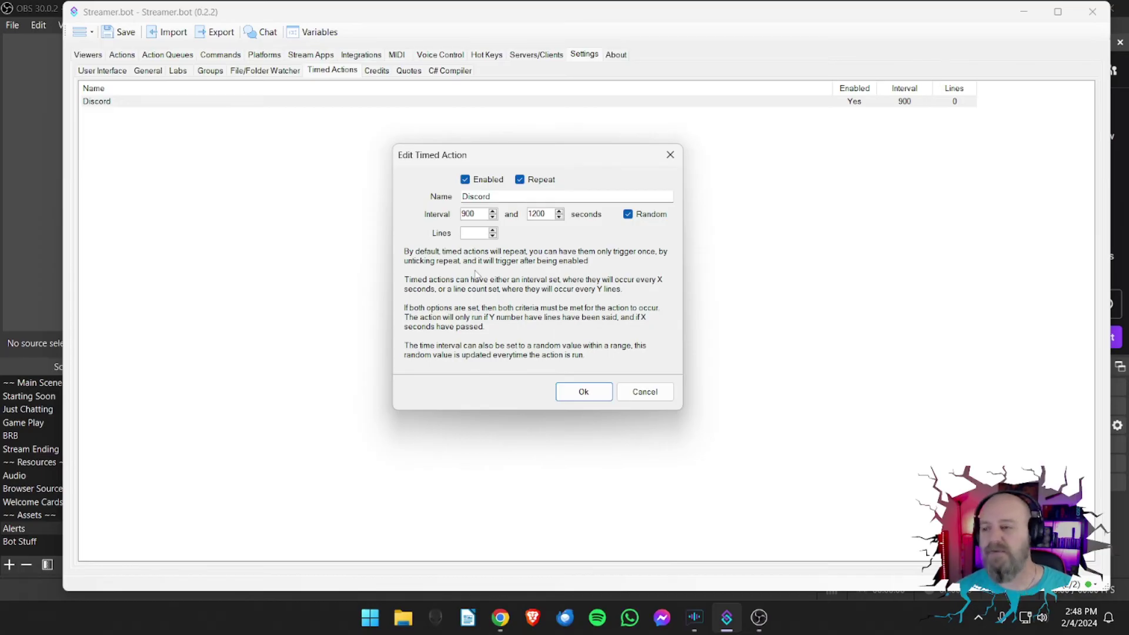
pyautogui.write('0')
# Step: Save the edited Discord timed action and return to the list of actions
pyautogui.click(597, 391)
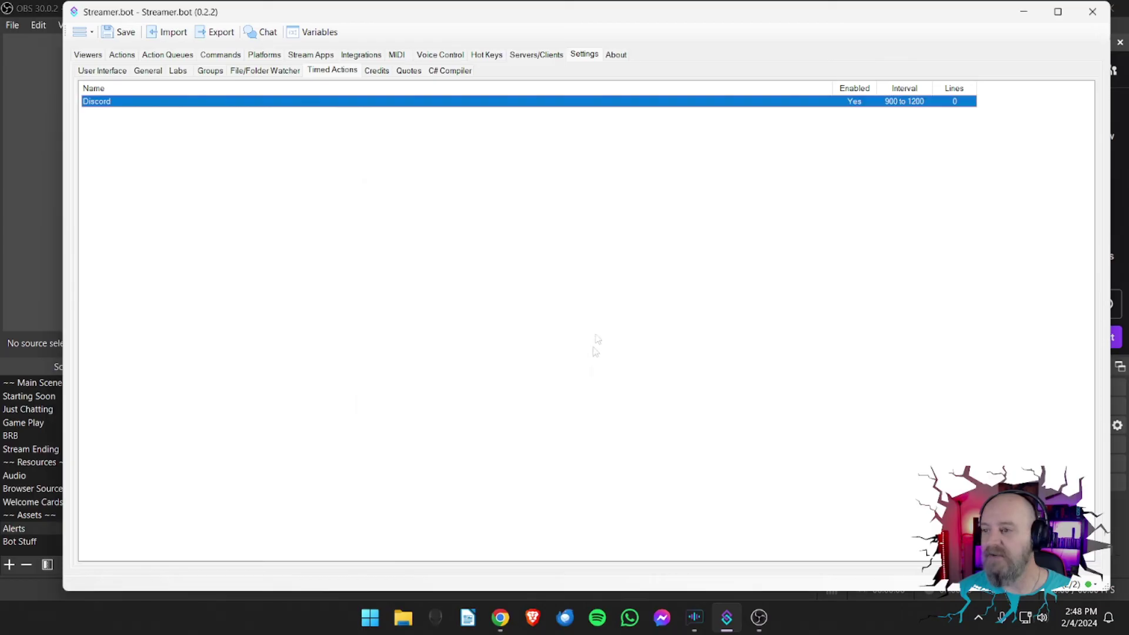
pyautogui.click(124, 58)
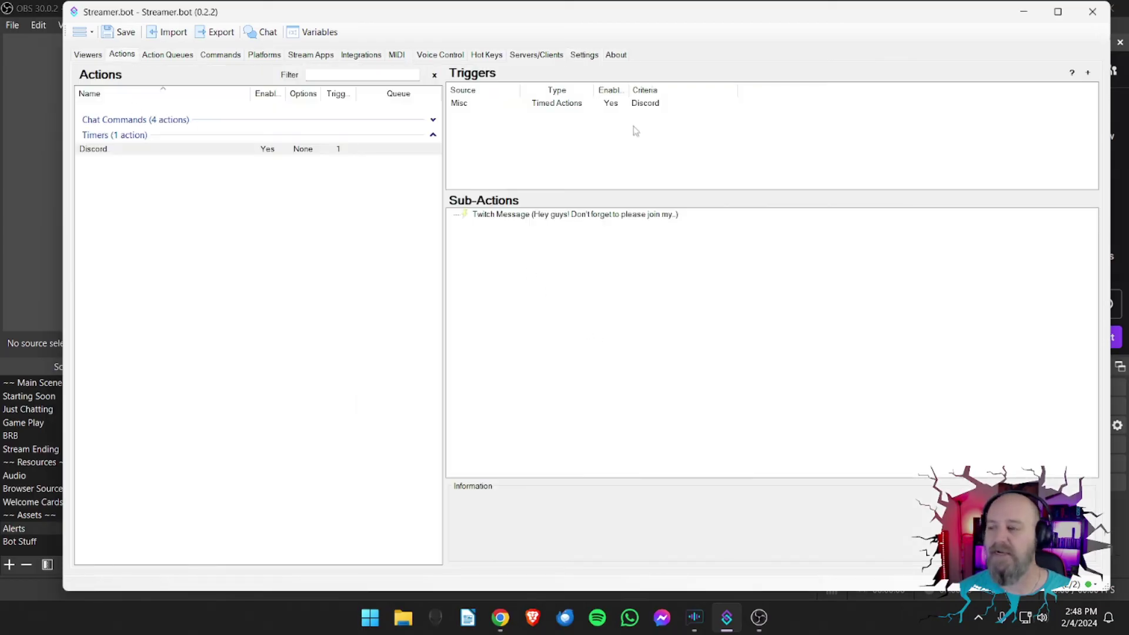
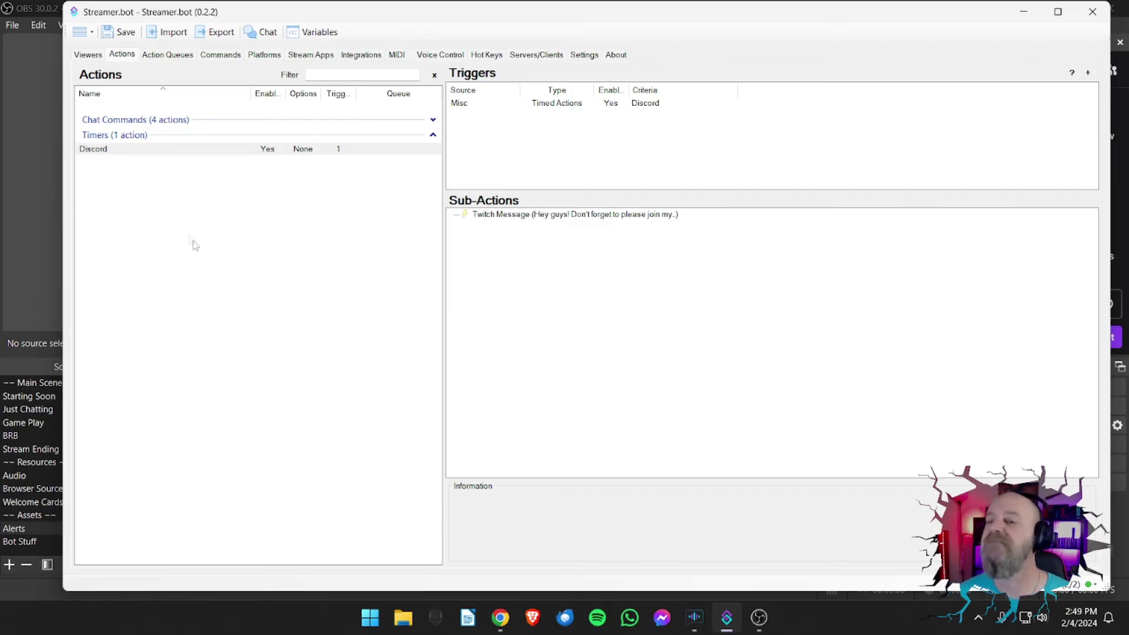
# Step: Add an action named Set Game in a new group called Mod Actions
pyautogui.rightClick(174, 217)
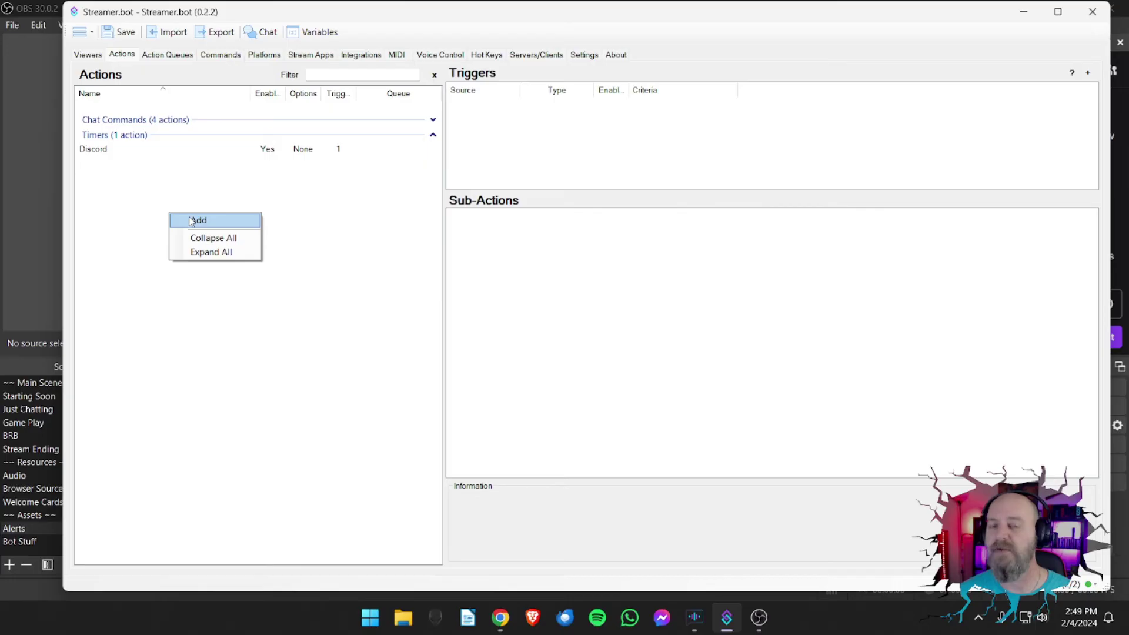
pyautogui.click(190, 221)
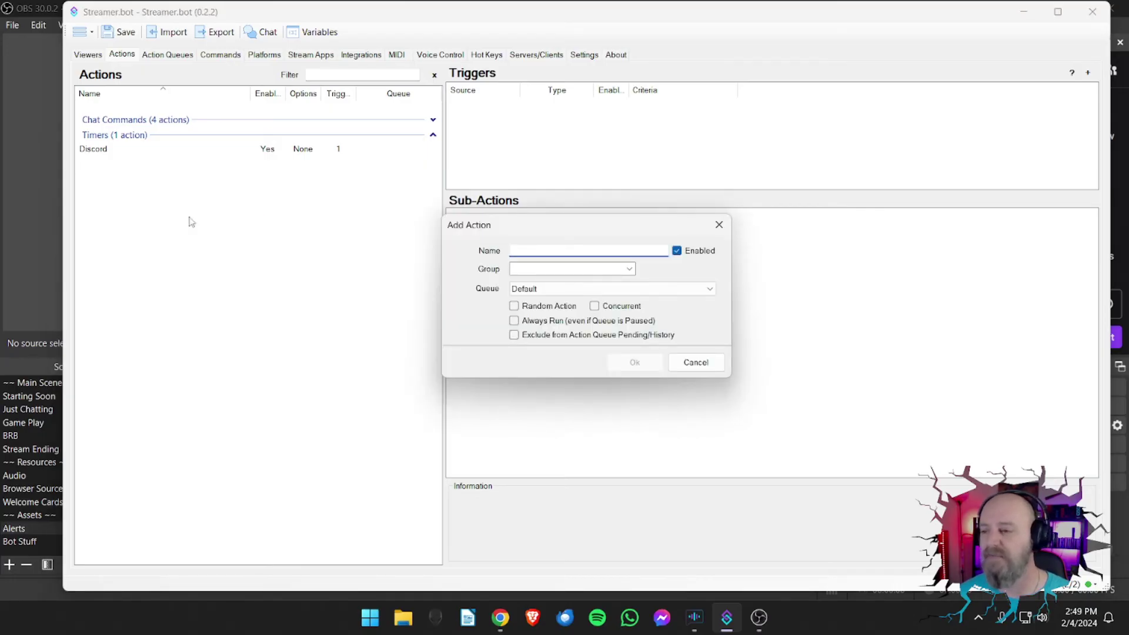
pyautogui.write('Sot Game')
pyautogui.click(542, 271)
pyautogui.write('Mod Actionsd')
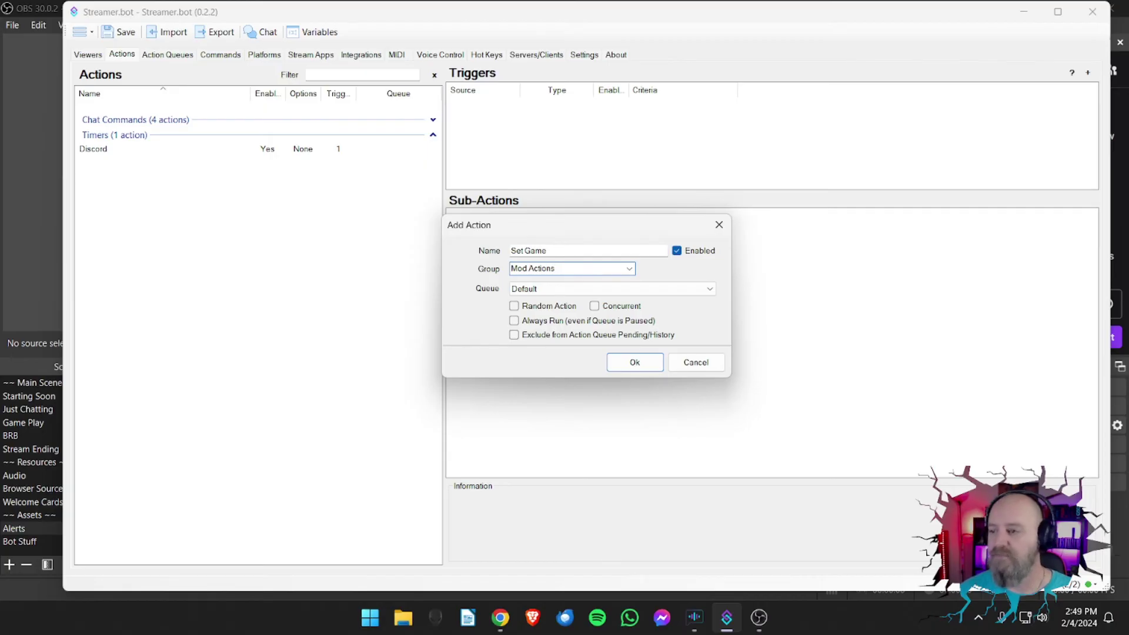
pyautogui.click(634, 362)
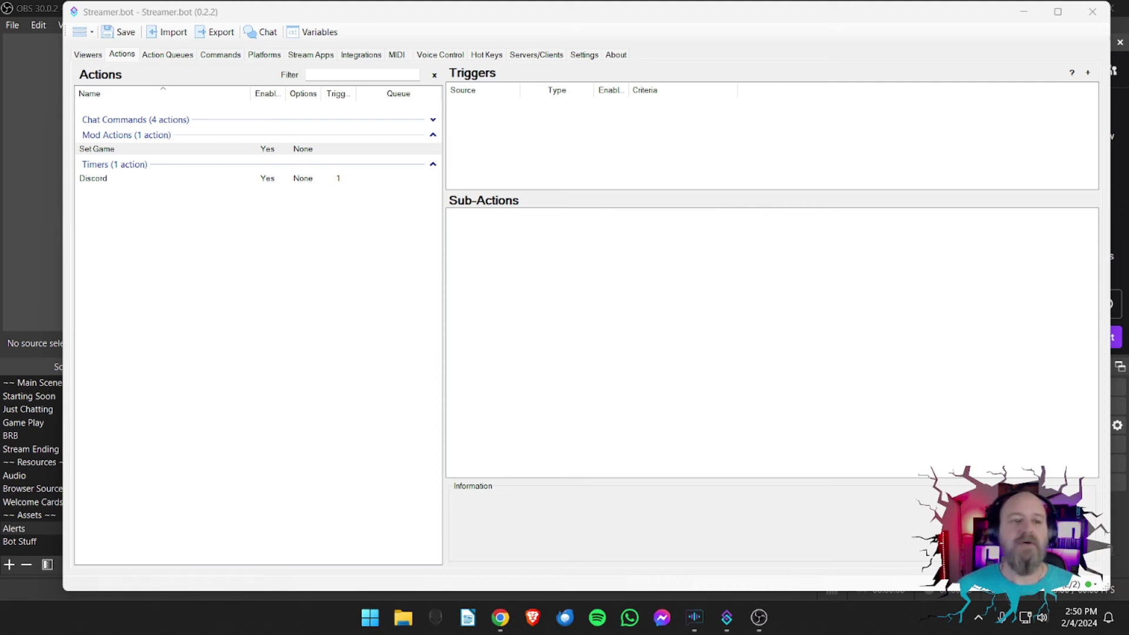
# Step: Add a Get User Info for Target sub-action to Set Game, with From Input as its source type
pyautogui.rightClick(485, 248)
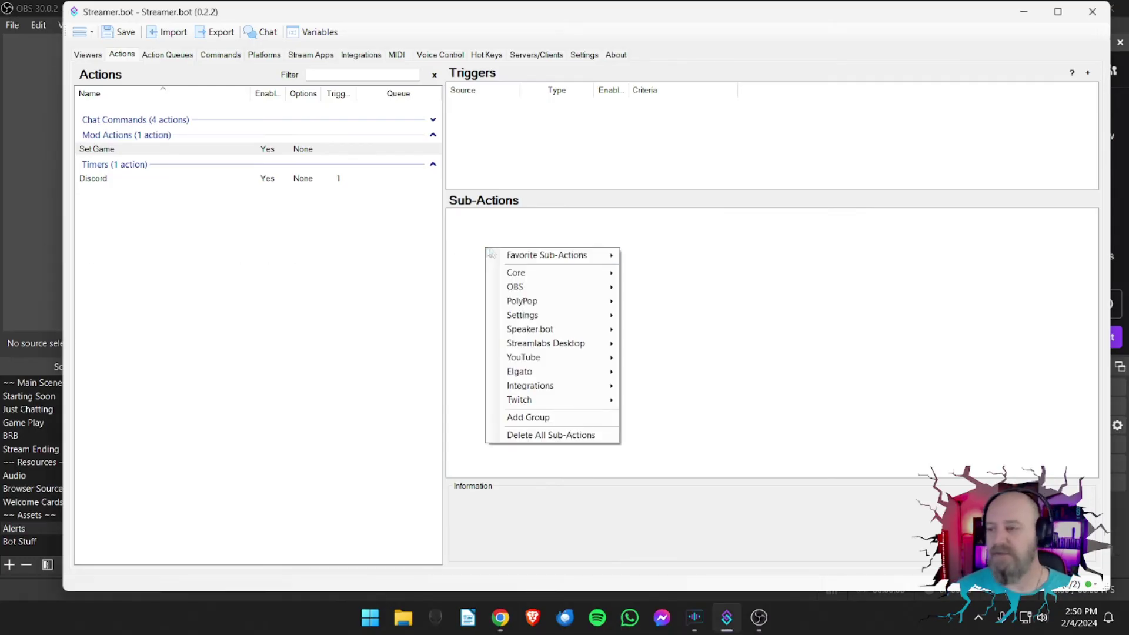
pyautogui.moveTo(500, 254)
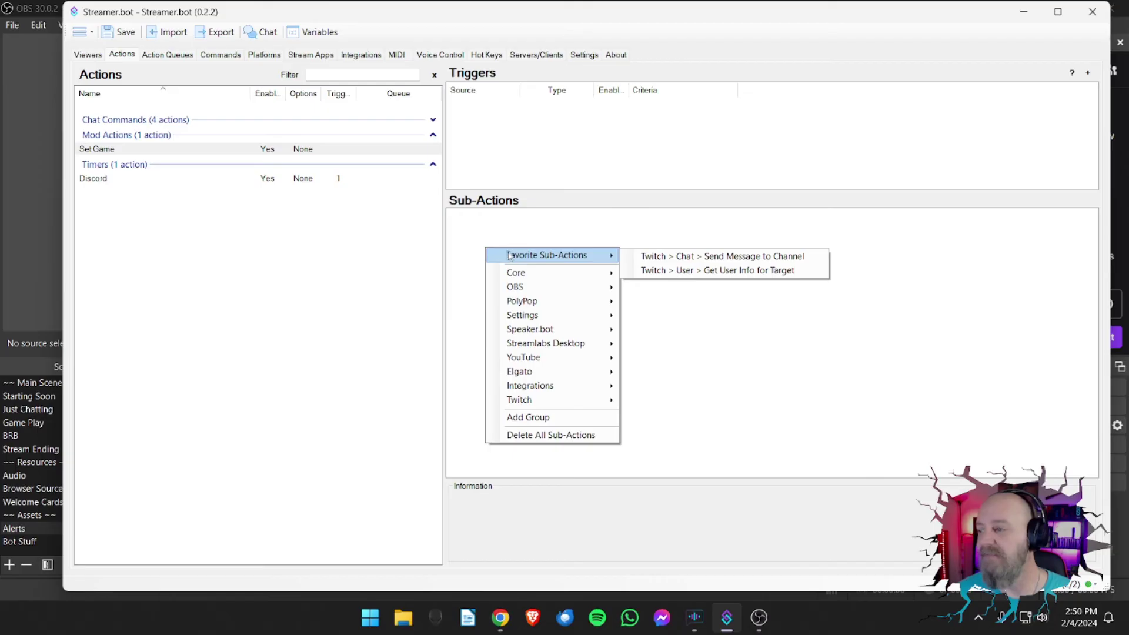
pyautogui.click(664, 272)
pyautogui.click(600, 267)
pyautogui.click(552, 297)
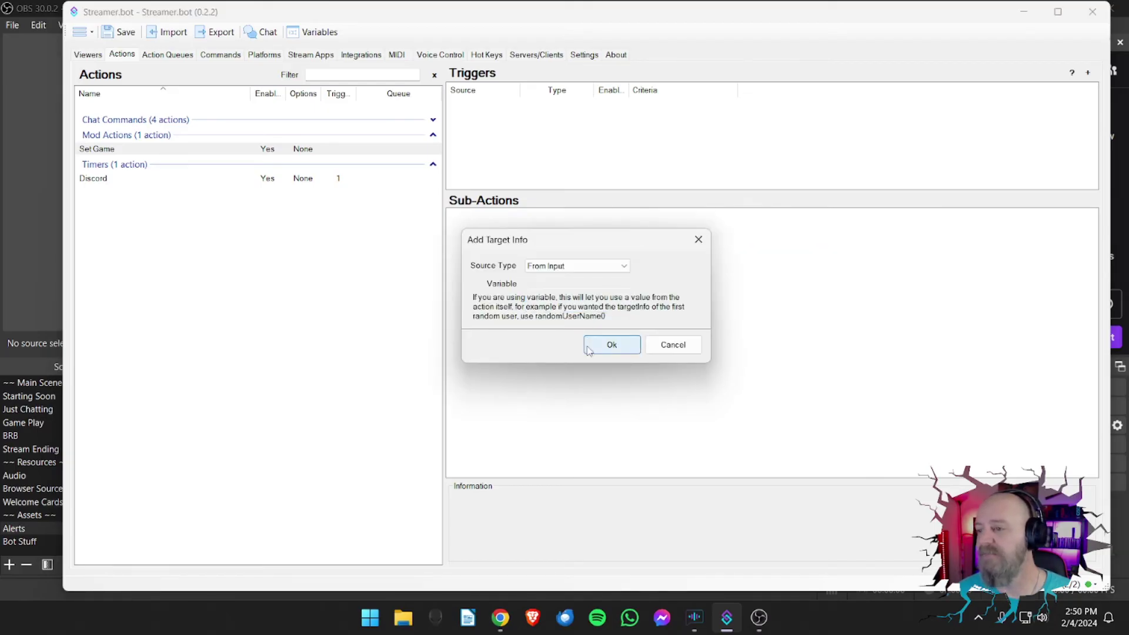
pyautogui.click(611, 344)
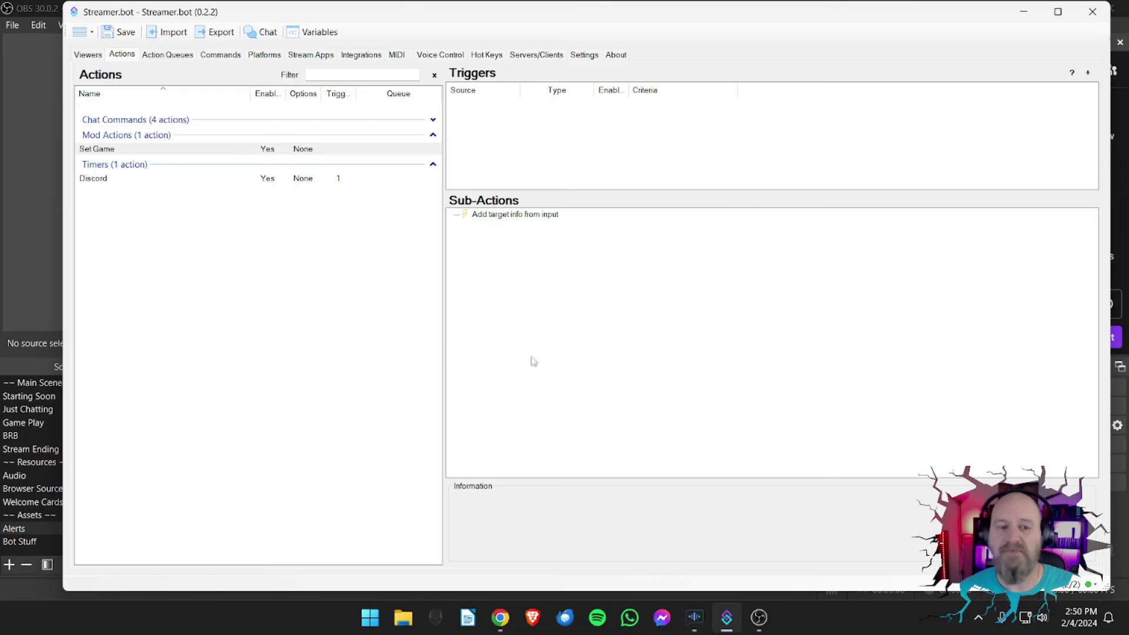
# Step: Add a Twitch Set Channel Game sub-action with a String source and %rawInput% as the title
pyautogui.rightClick(497, 250)
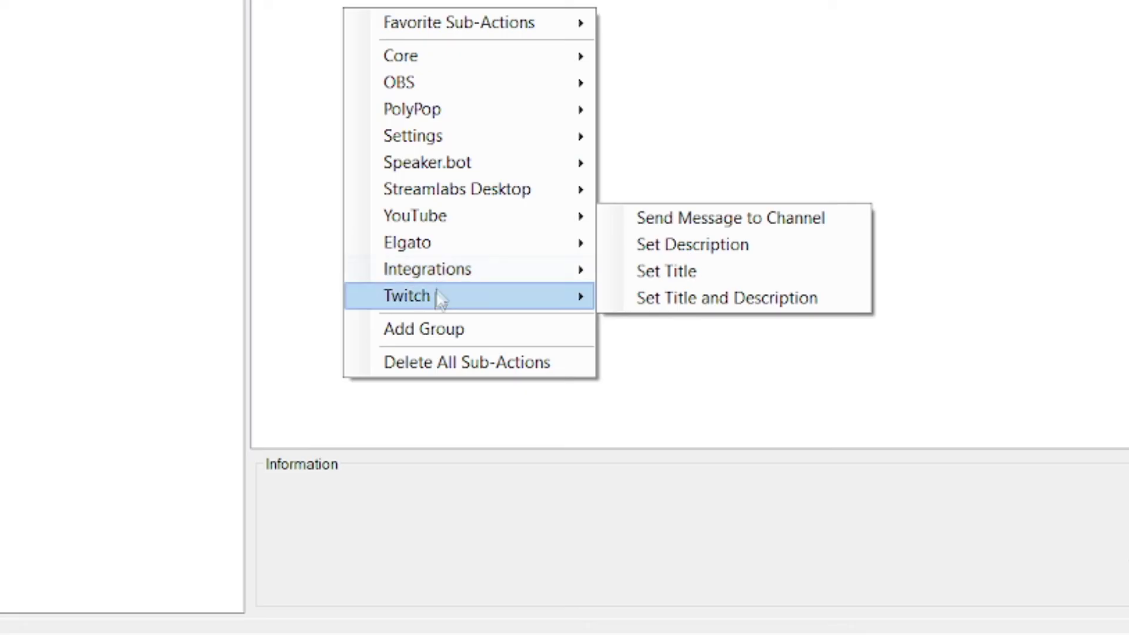
pyautogui.moveTo(437, 297)
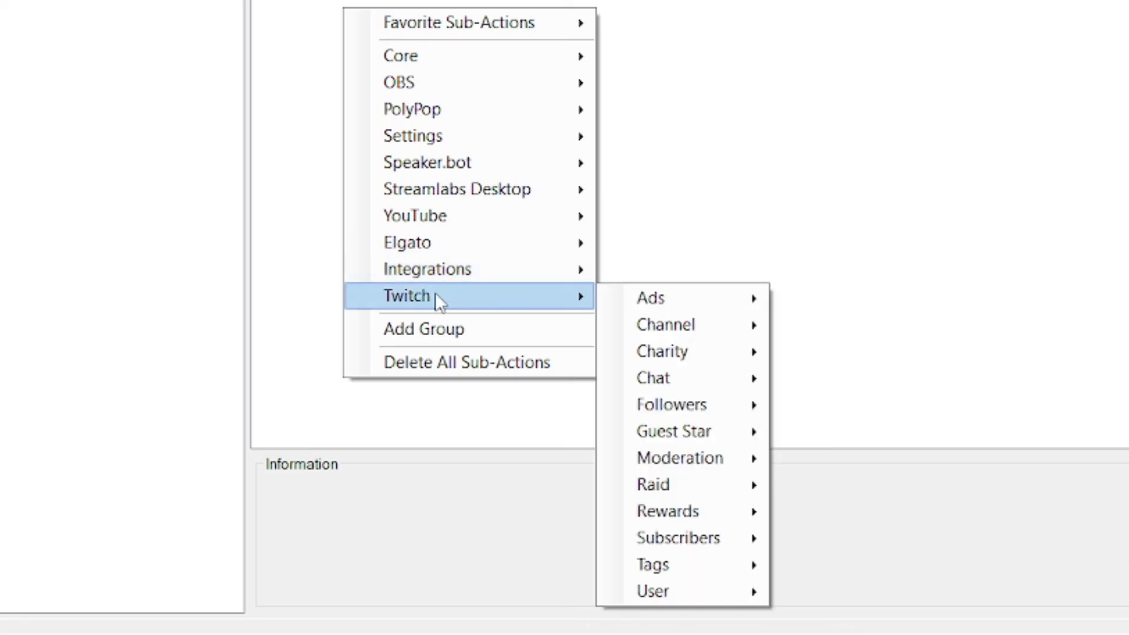
pyautogui.moveTo(666, 327)
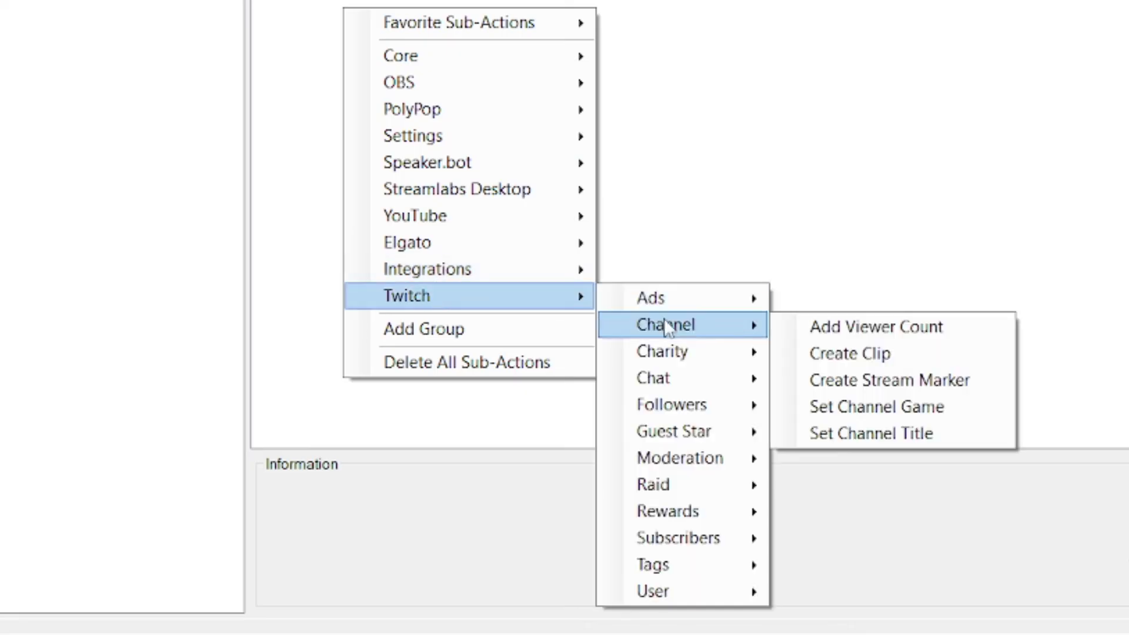
pyautogui.click(864, 408)
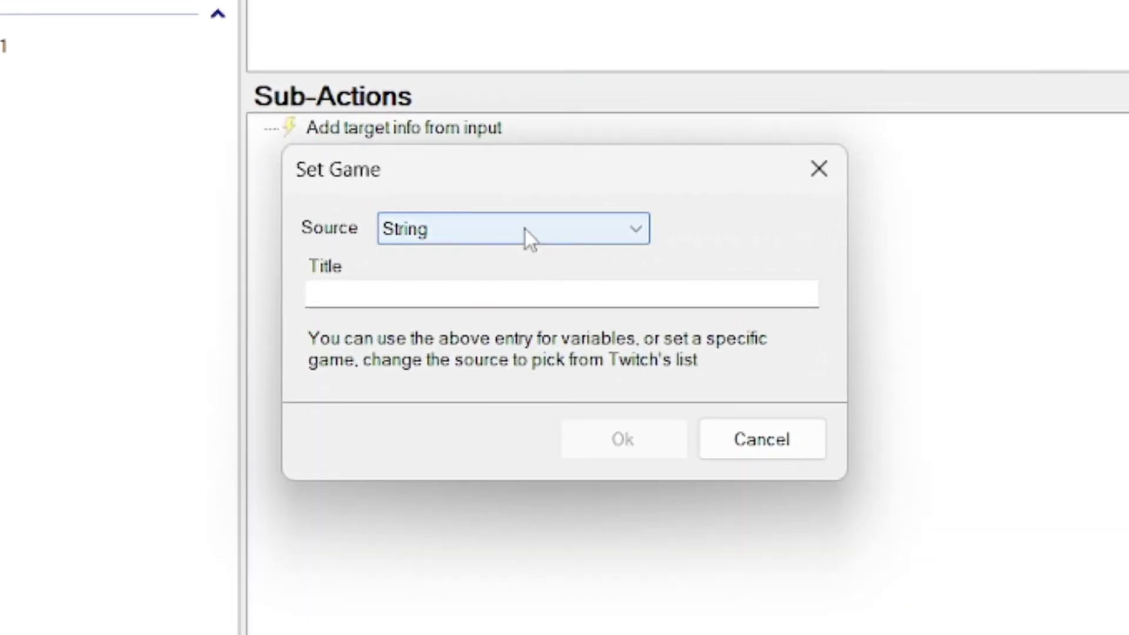
pyautogui.click(525, 229)
pyautogui.click(525, 228)
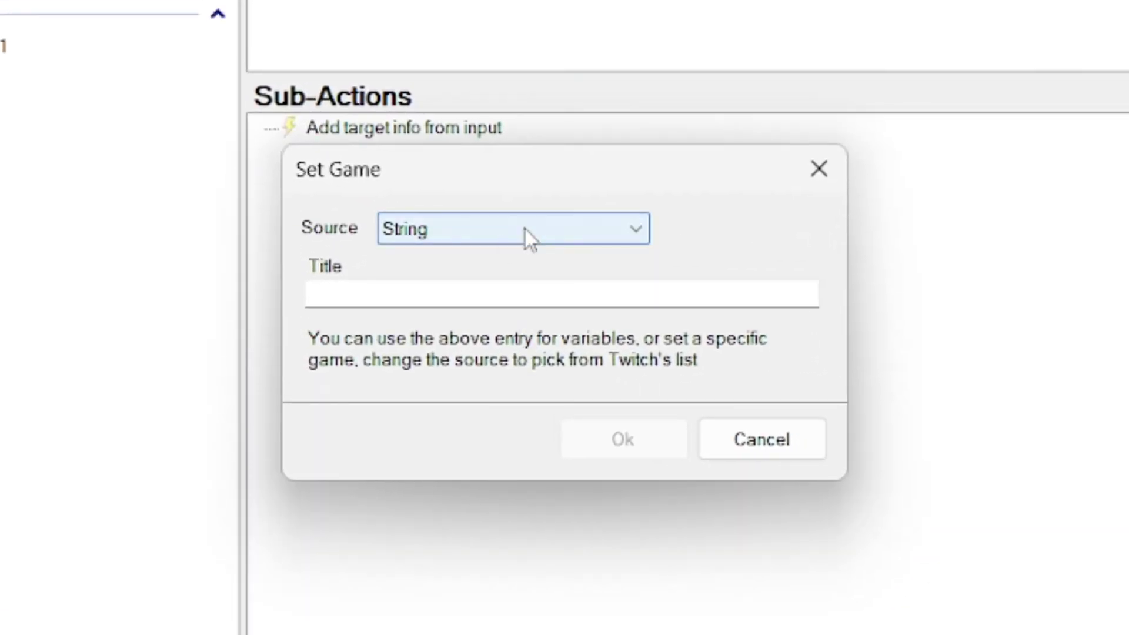
pyautogui.click(383, 300)
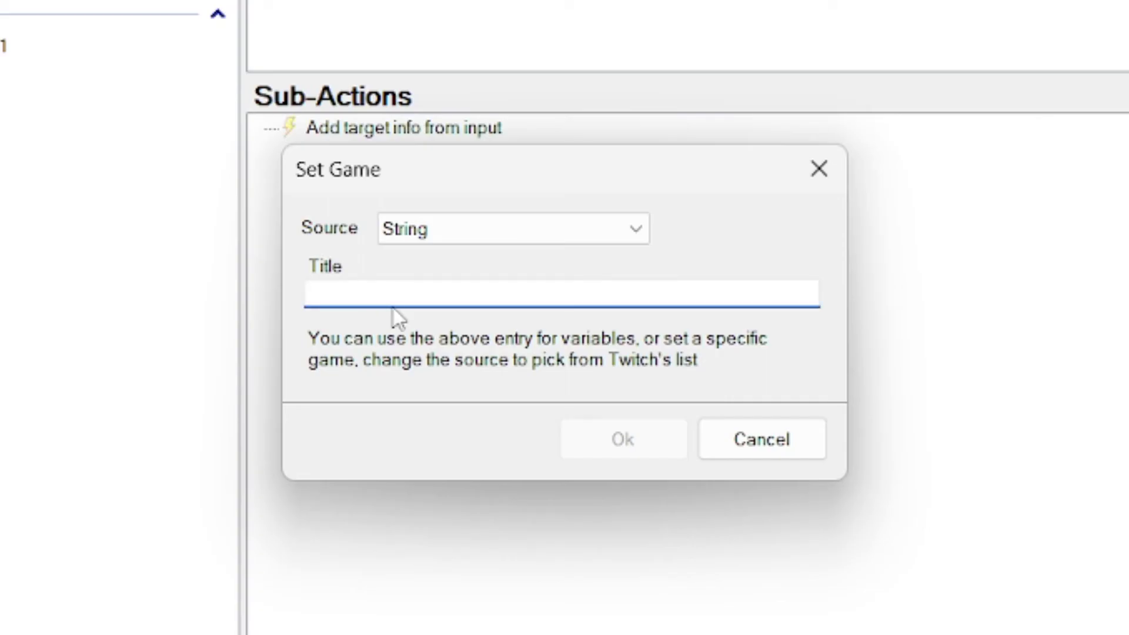
pyautogui.write('%rawIn')
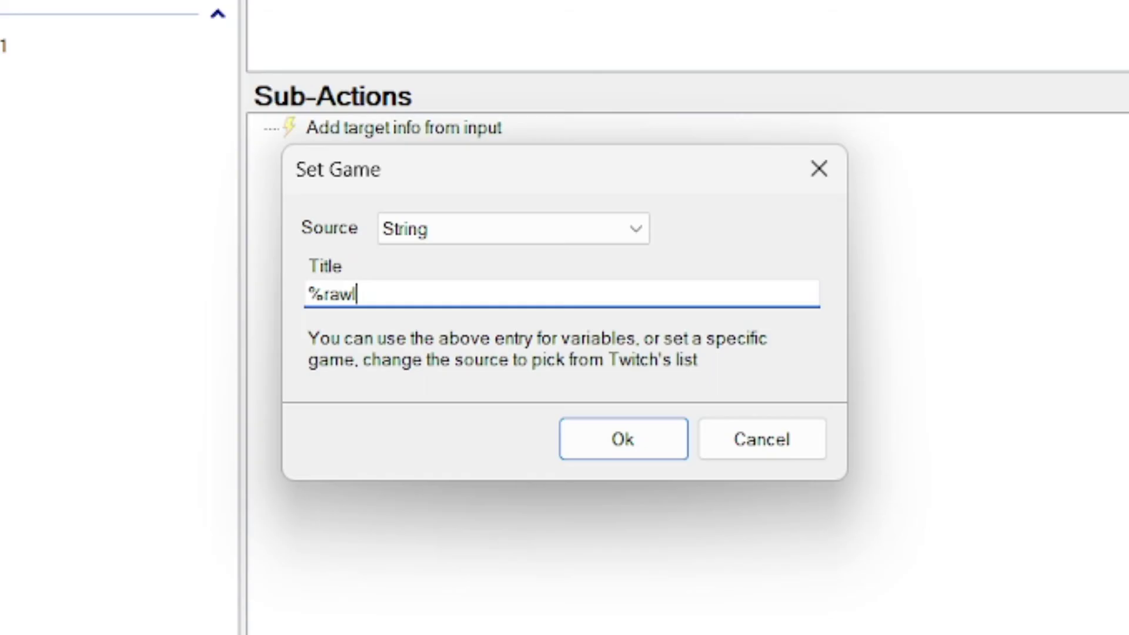
pyautogui.write('put%')
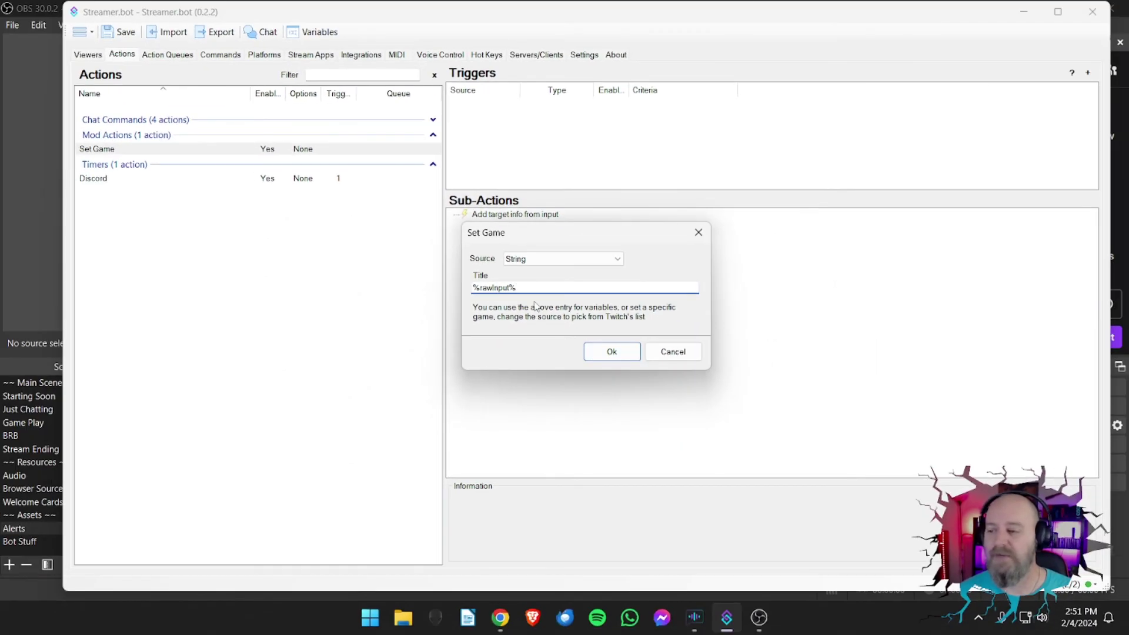
pyautogui.click(600, 363)
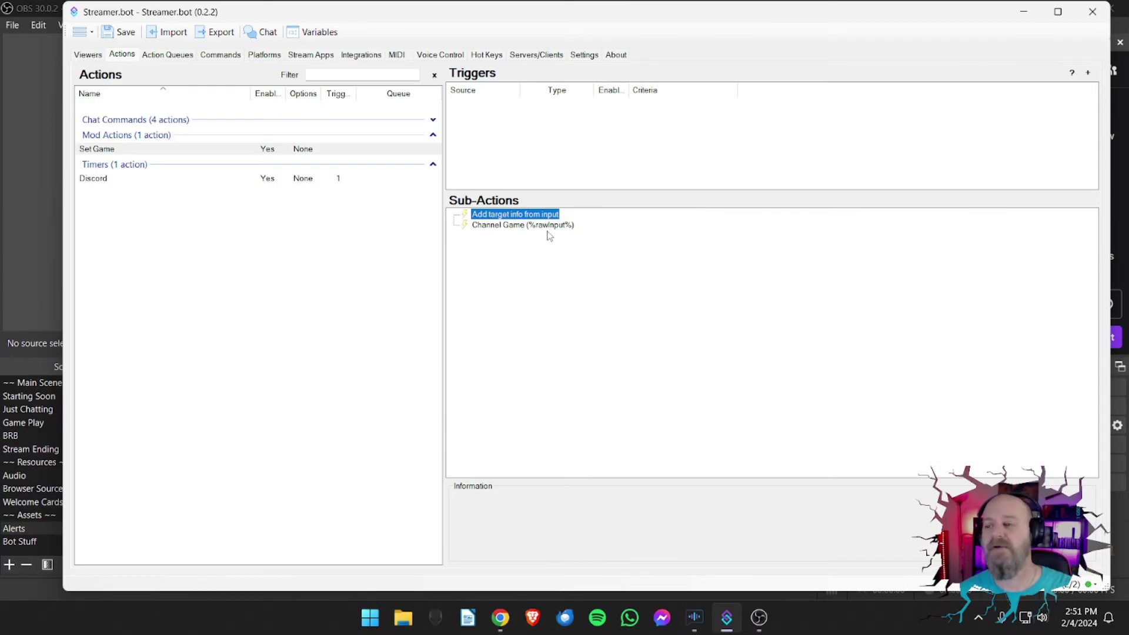
# Step: Add a Twitch channel message sub-action to Set Game reading "The game title has been updated", sent from the Bot account
pyautogui.rightClick(517, 258)
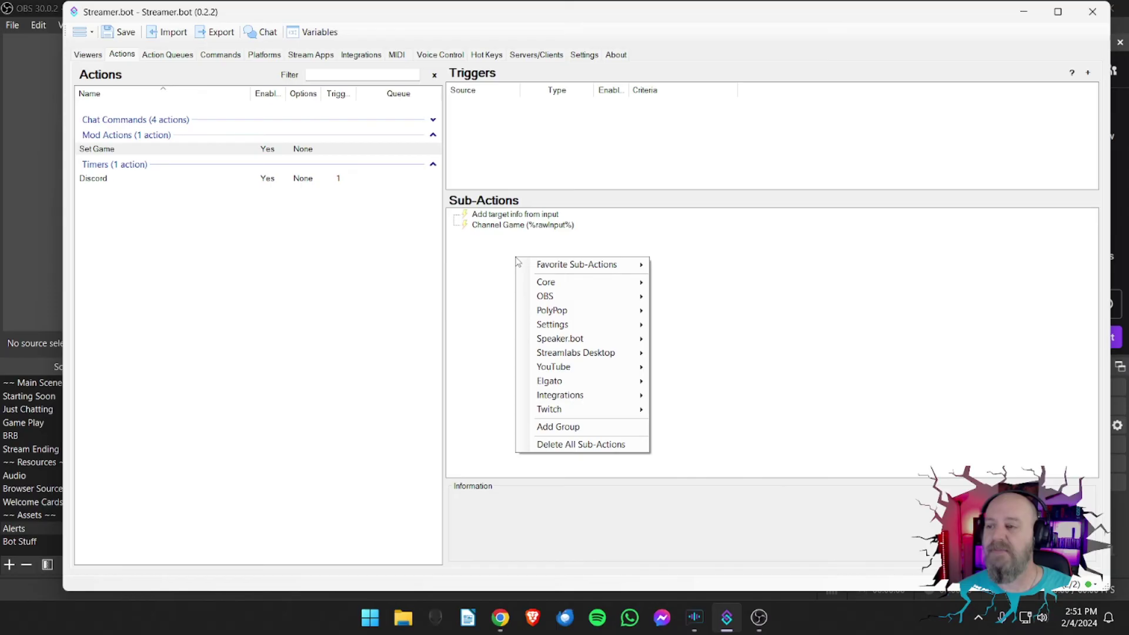
pyautogui.moveTo(544, 265)
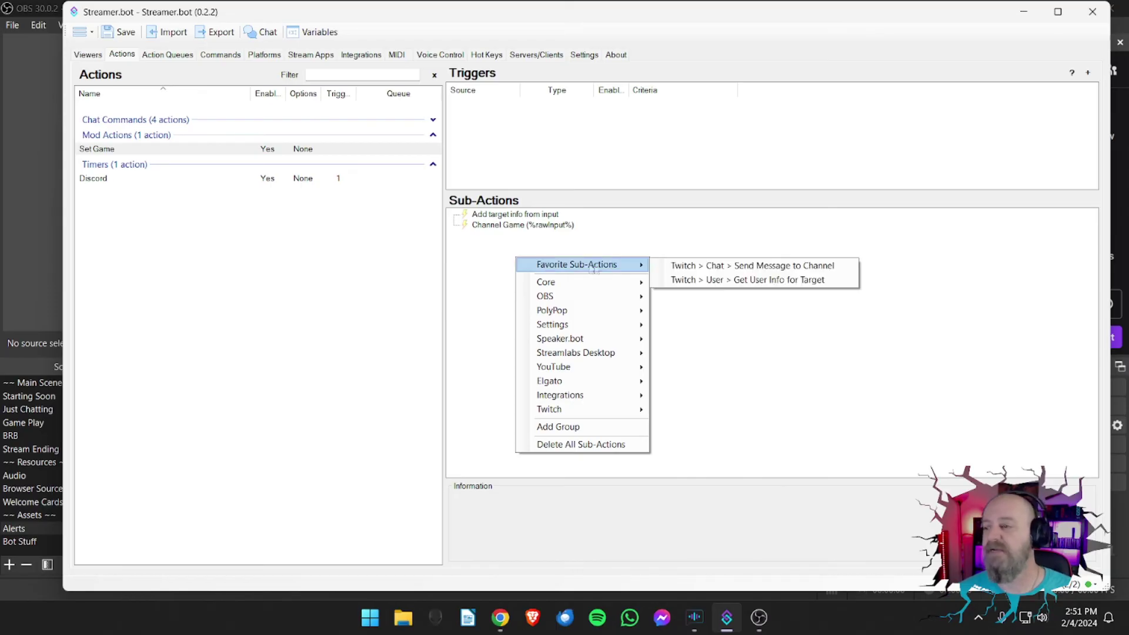
pyautogui.click(687, 270)
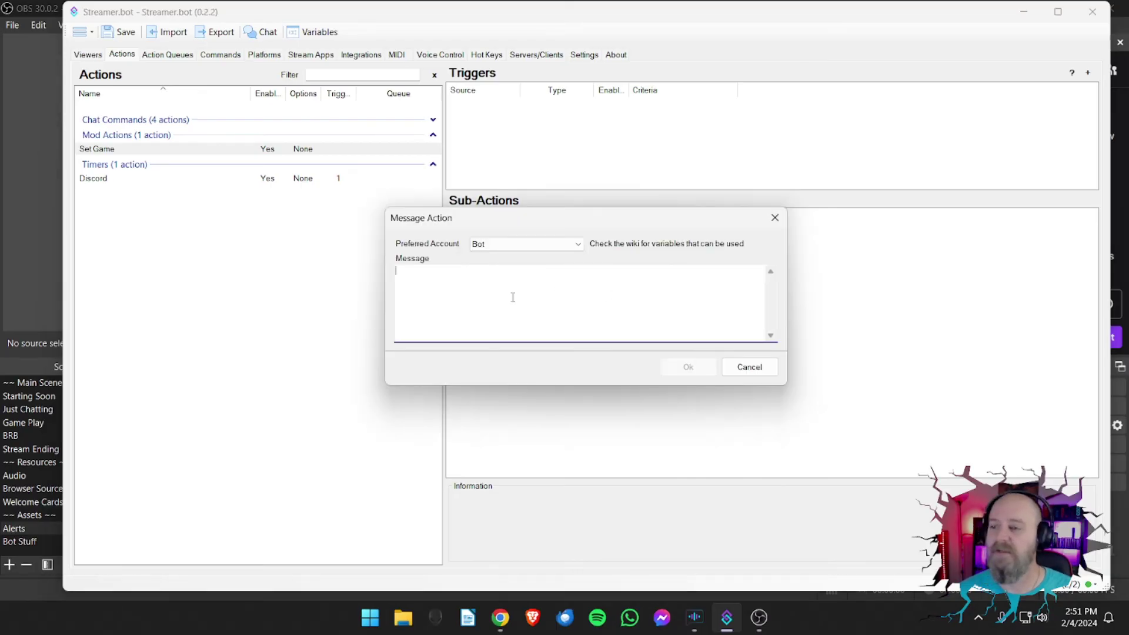
pyautogui.write('The game title has been updated')
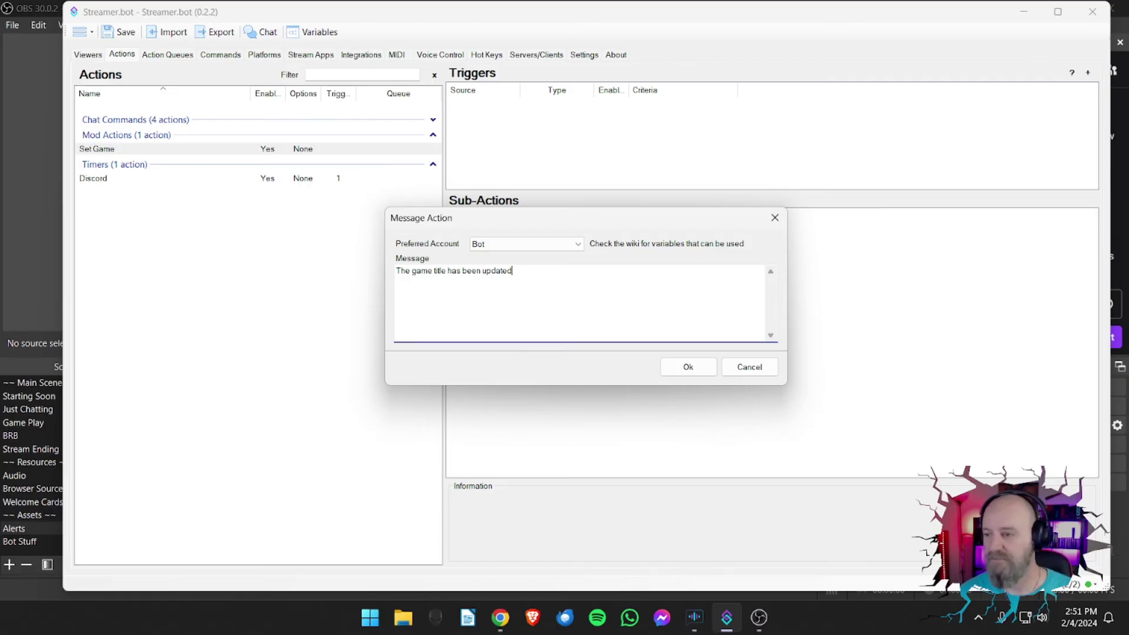
pyautogui.click(684, 367)
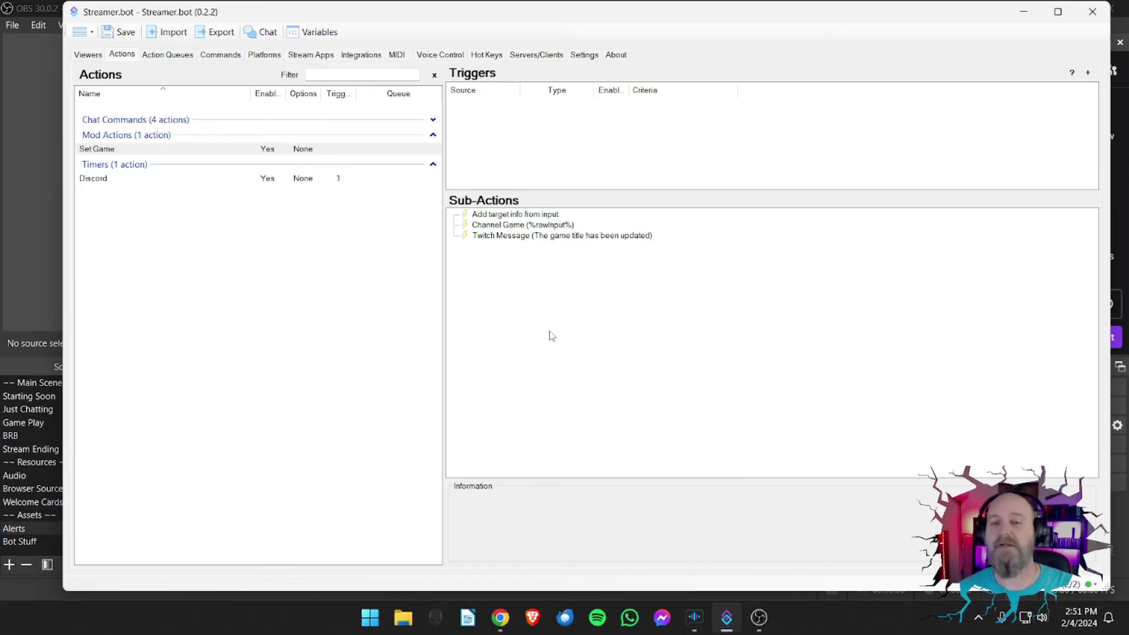
# Step: Start a Command Triggered trigger for the Set Game action with a new command named Set Game that responds to !setgame
pyautogui.rightClick(505, 135)
pyautogui.moveTo(538, 186)
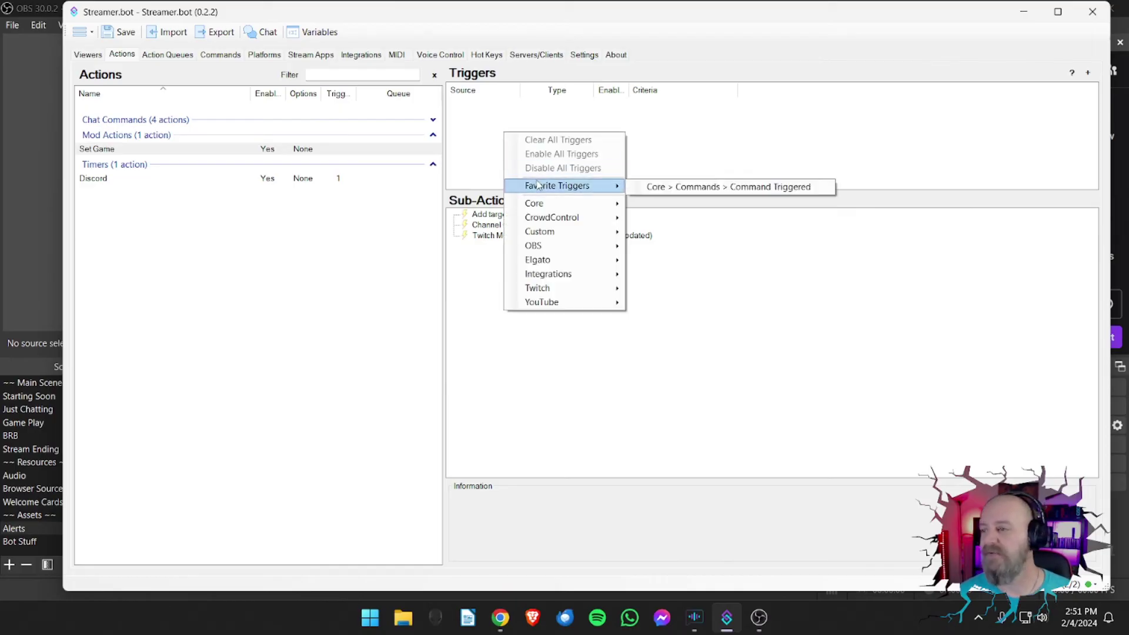
pyautogui.click(690, 187)
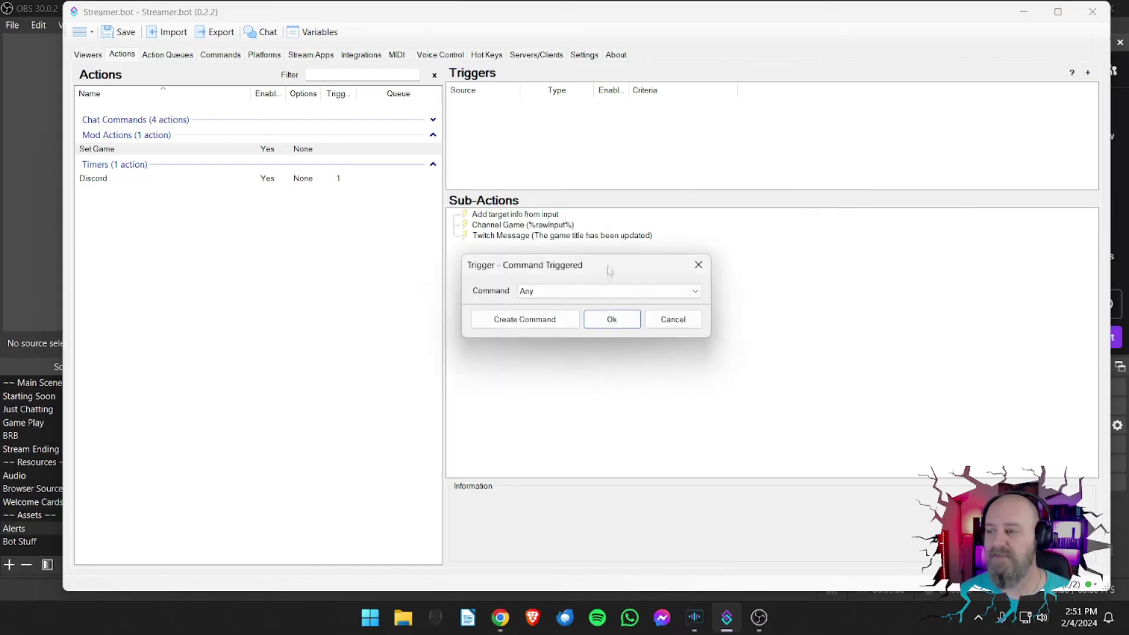
pyautogui.click(547, 322)
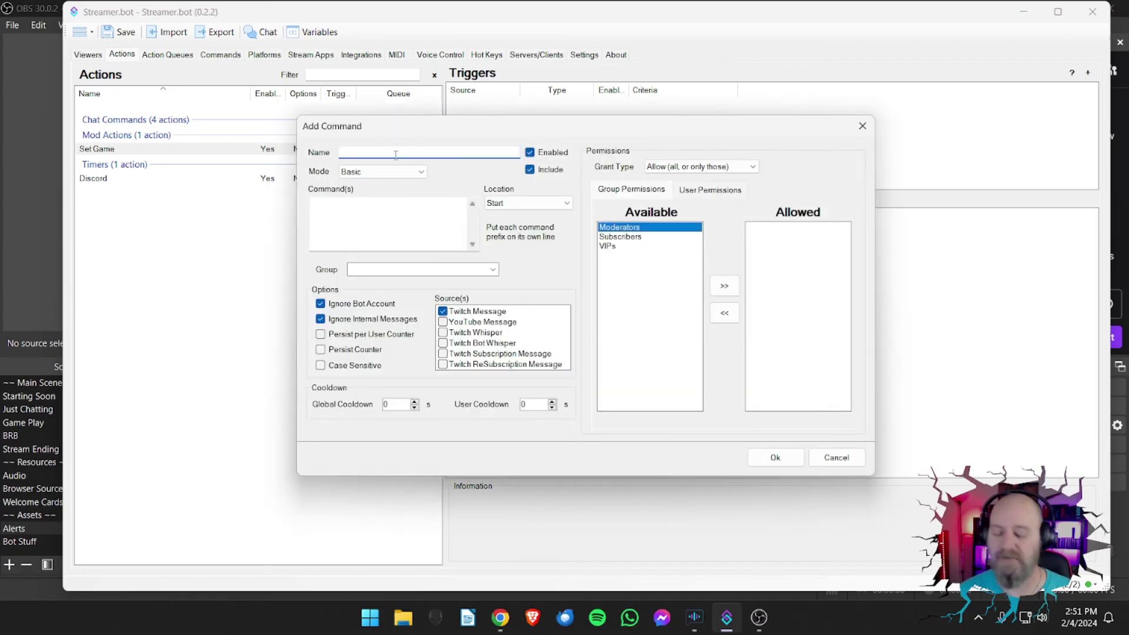
pyautogui.write('Set Game')
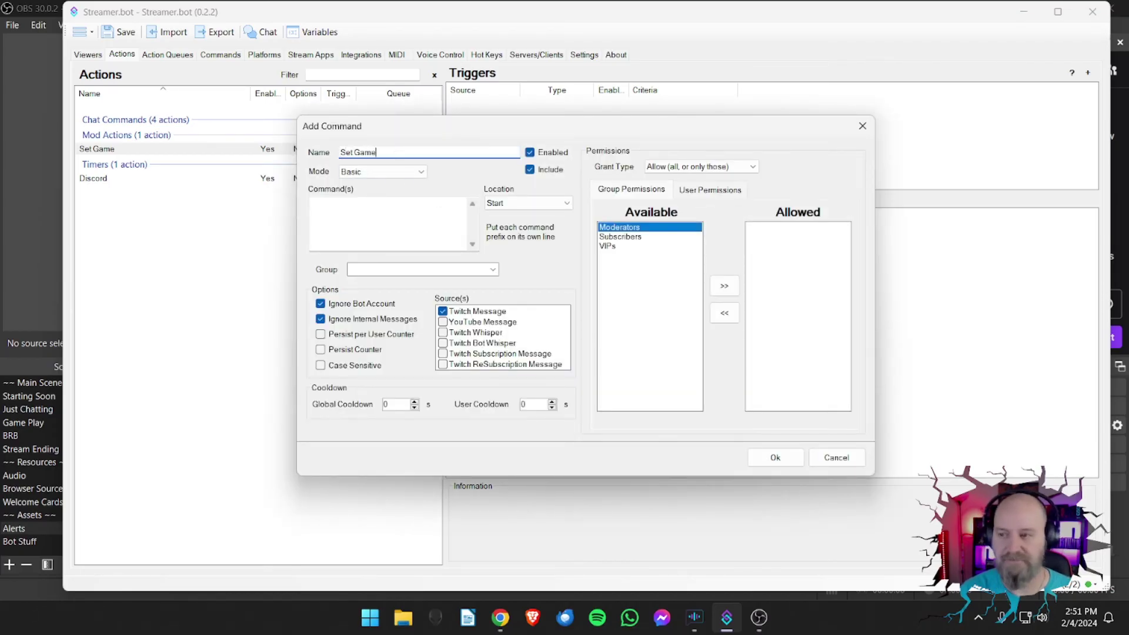
pyautogui.click(346, 219)
pyautogui.write('!setgame')
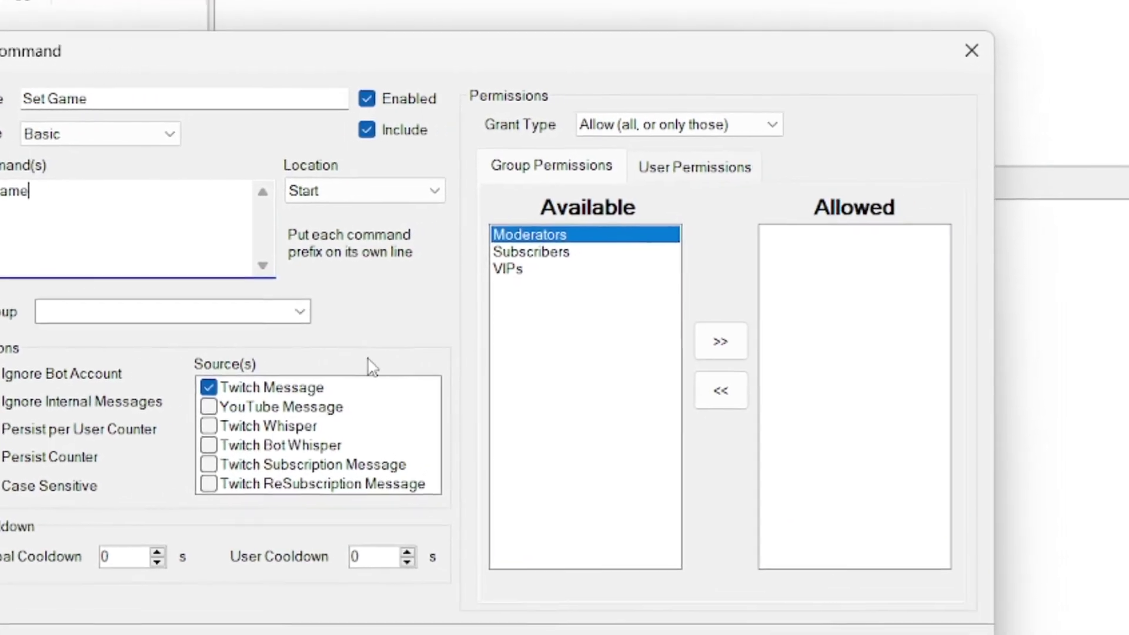
pyautogui.click(669, 347)
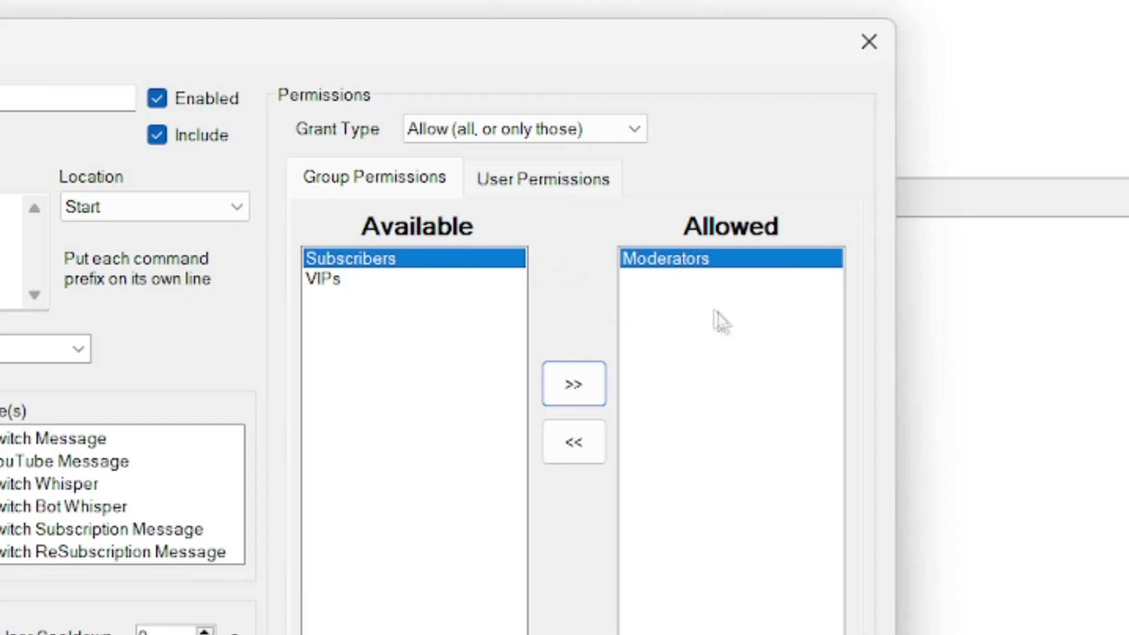
pyautogui.click(595, 450)
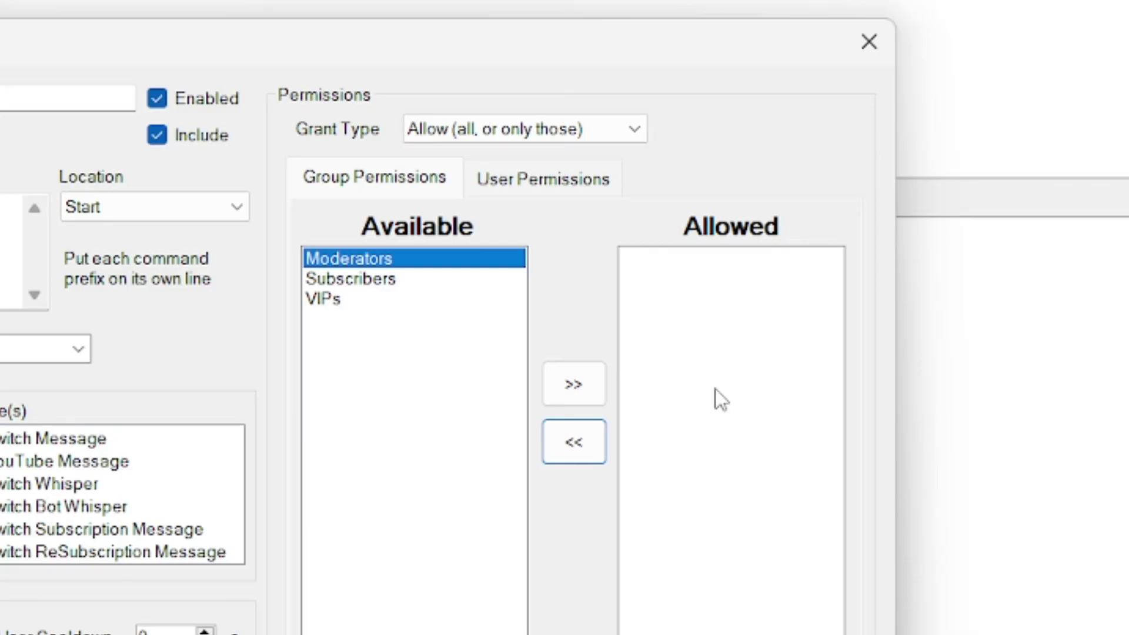
pyautogui.click(562, 402)
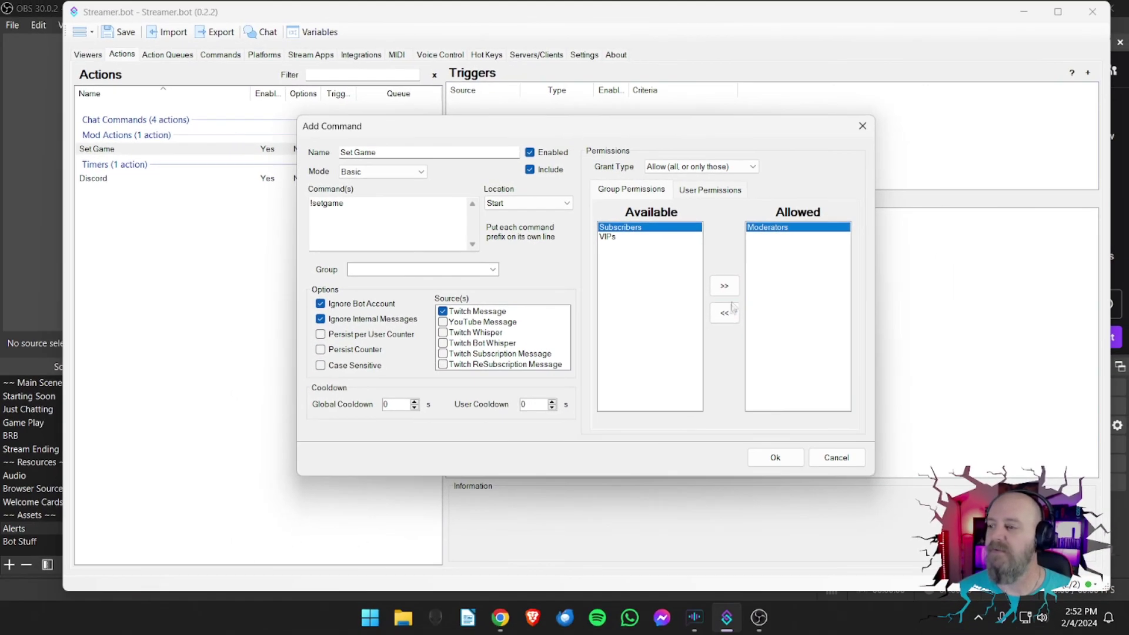
pyautogui.click(684, 347)
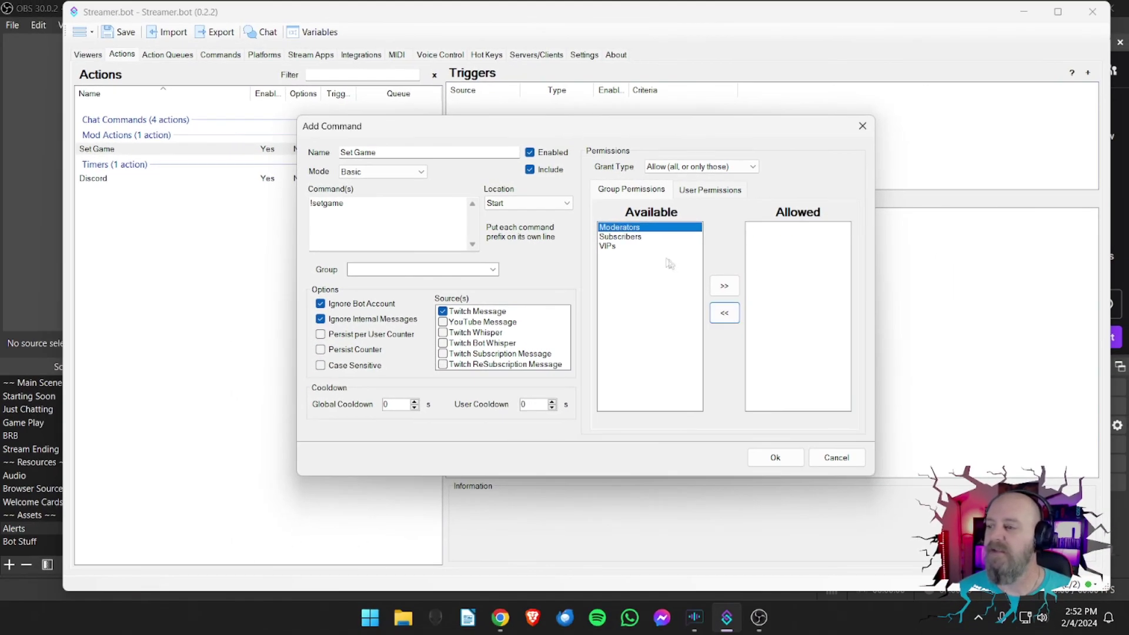
pyautogui.click(551, 261)
pyautogui.click(724, 286)
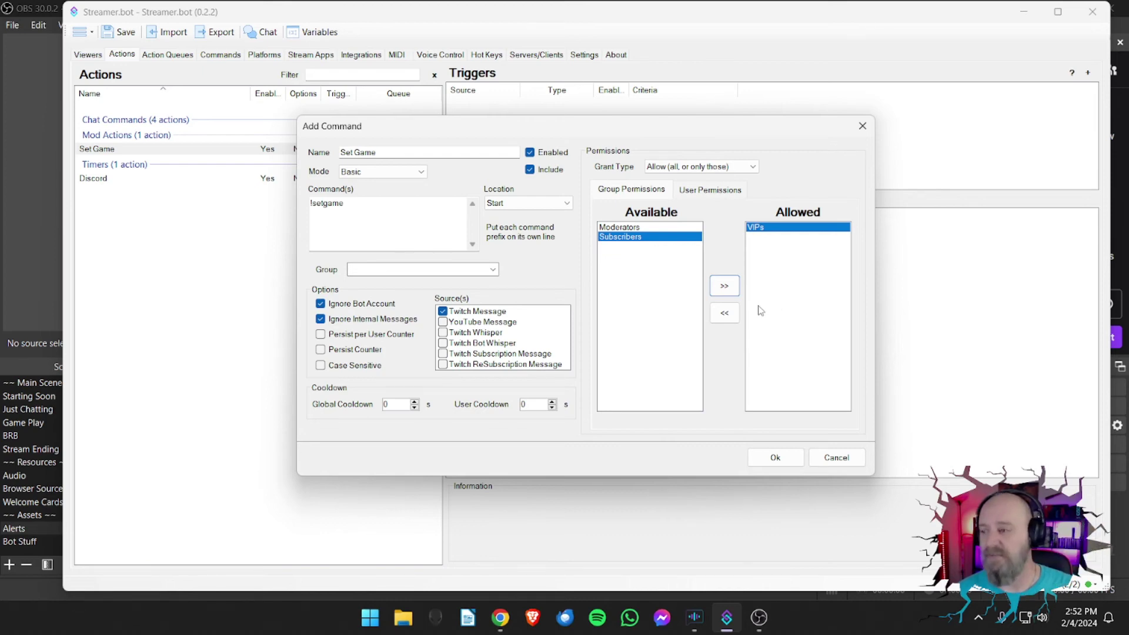
pyautogui.click(725, 312)
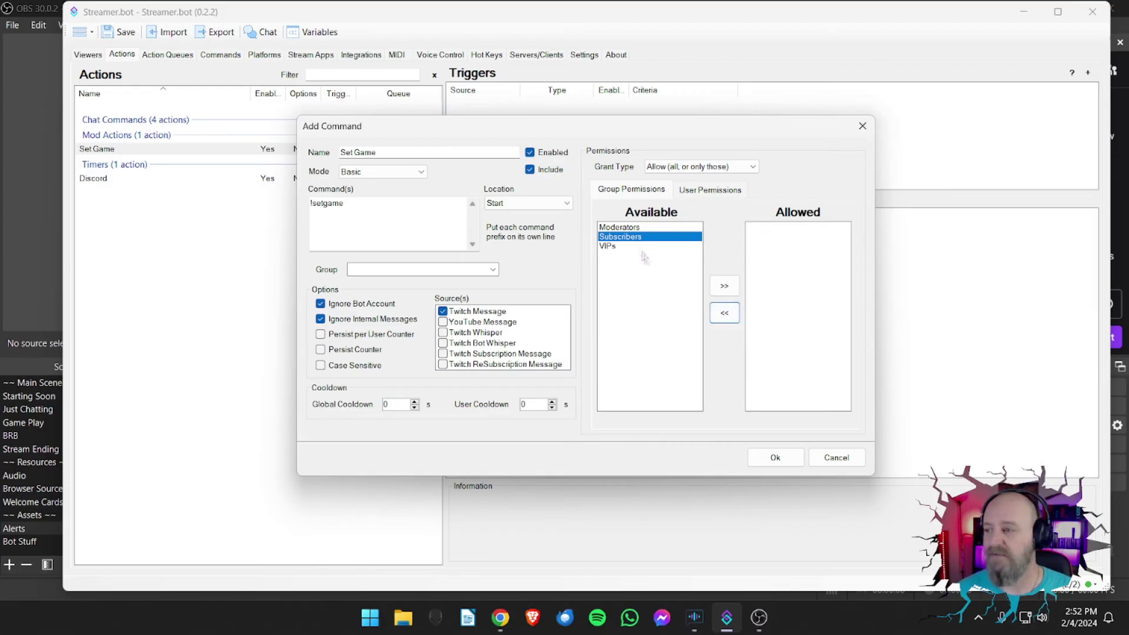
# Step: Restrict the !setgame command to the Moderators group and save it as the Set Game action's trigger
pyautogui.click(632, 230)
pyautogui.click(724, 285)
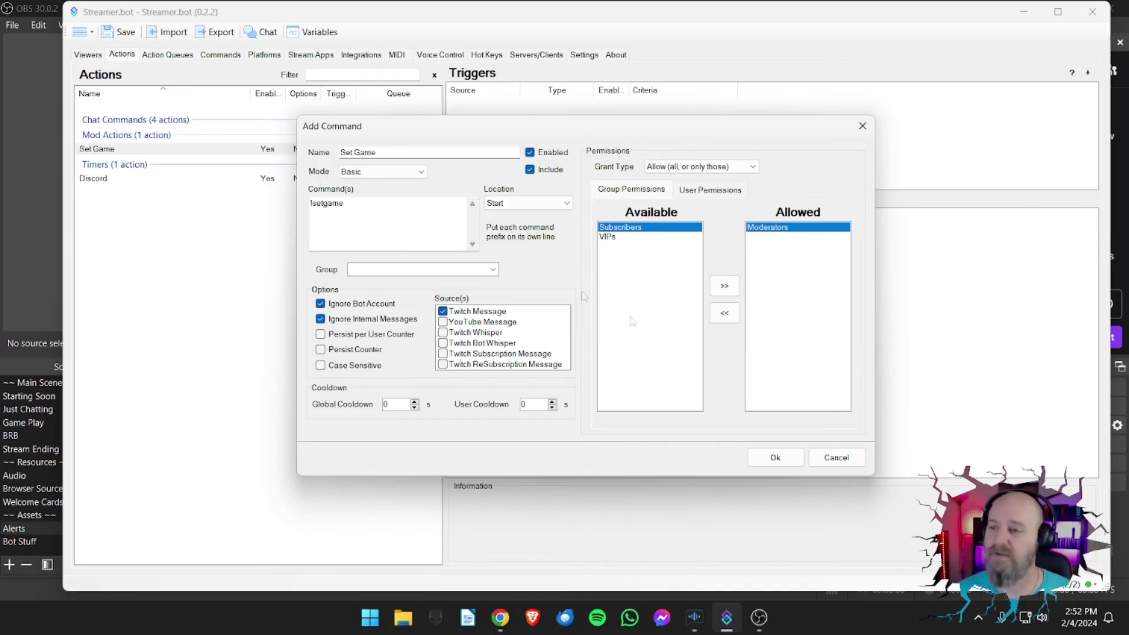
pyautogui.click(765, 465)
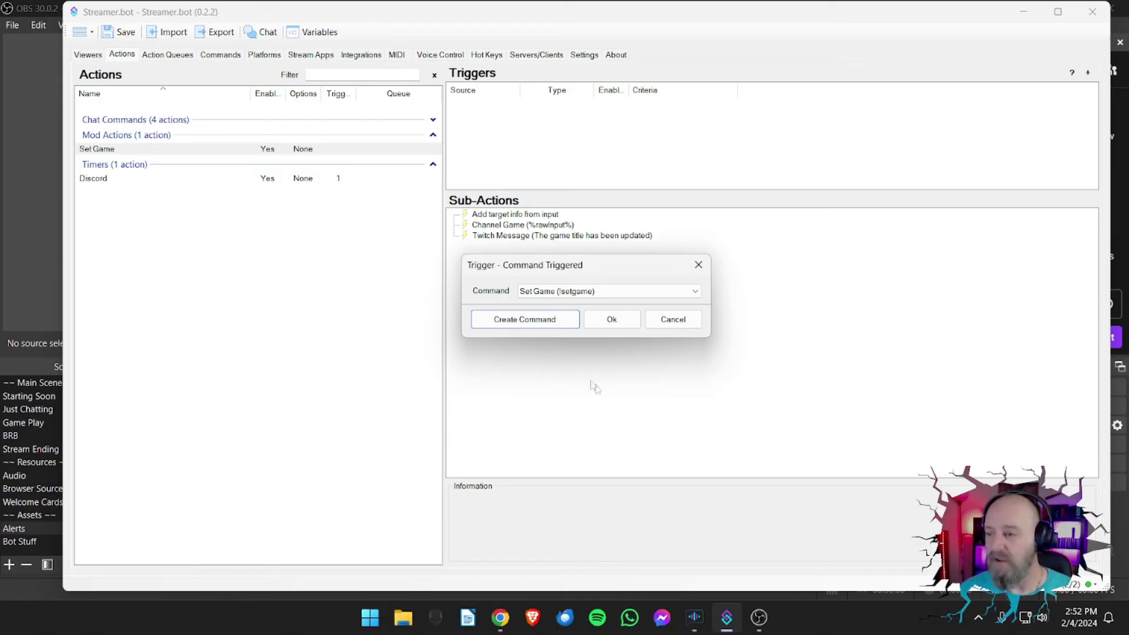
pyautogui.click(611, 320)
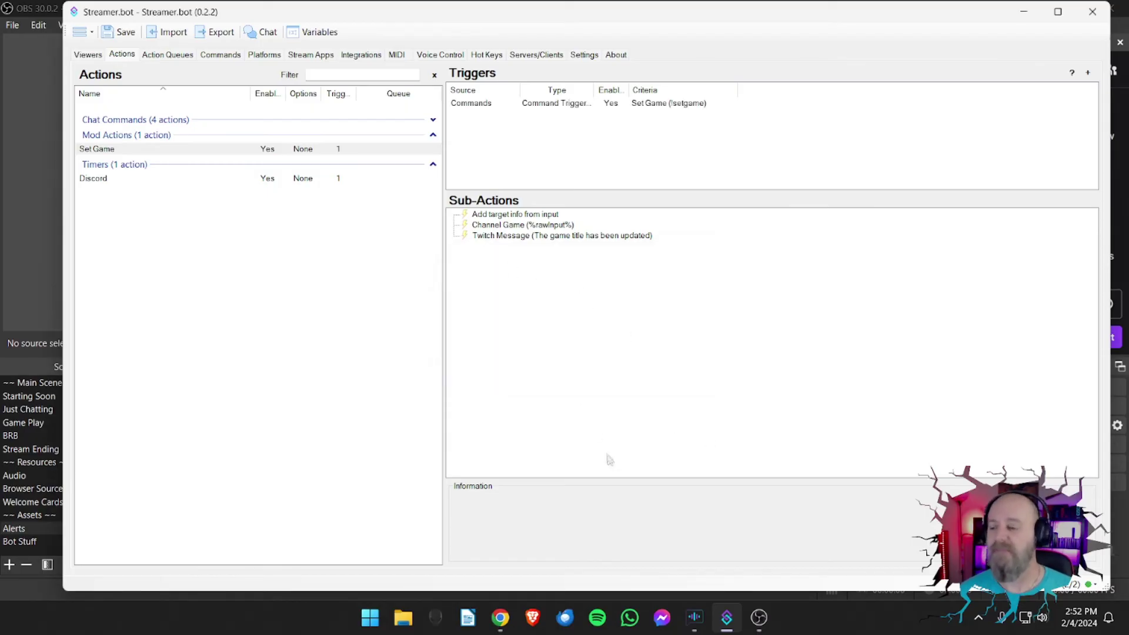
# Step: Switch to OBS and test the command by sending "!setgame Phasmophobia" in the stream chat
pyautogui.click(759, 618)
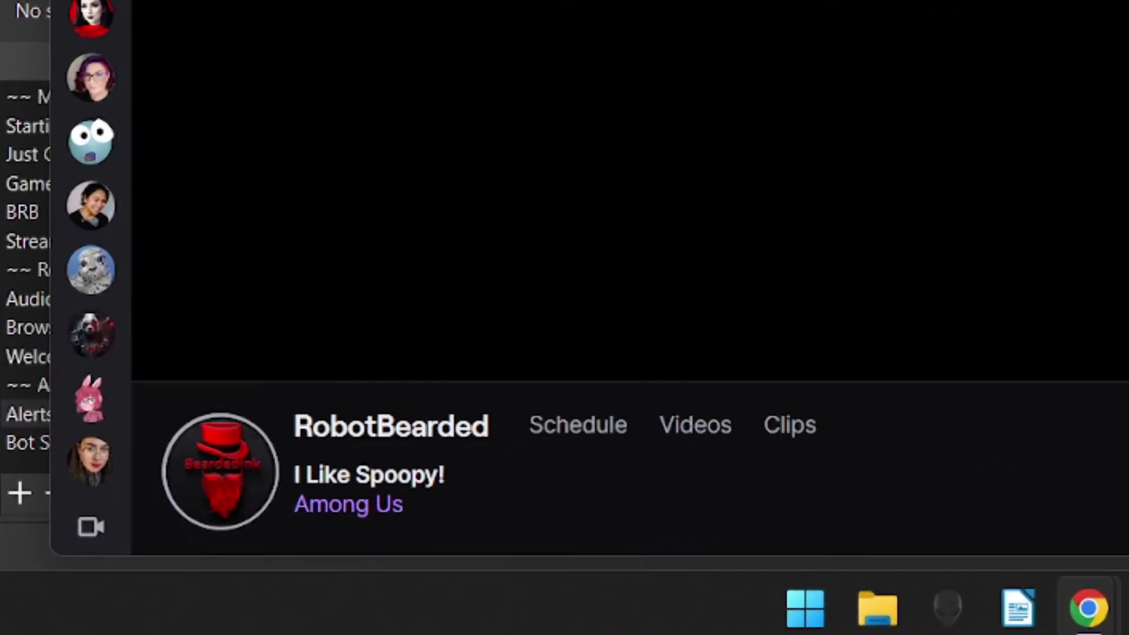
pyautogui.moveTo(464, 61); pyautogui.dragTo(482, 0)
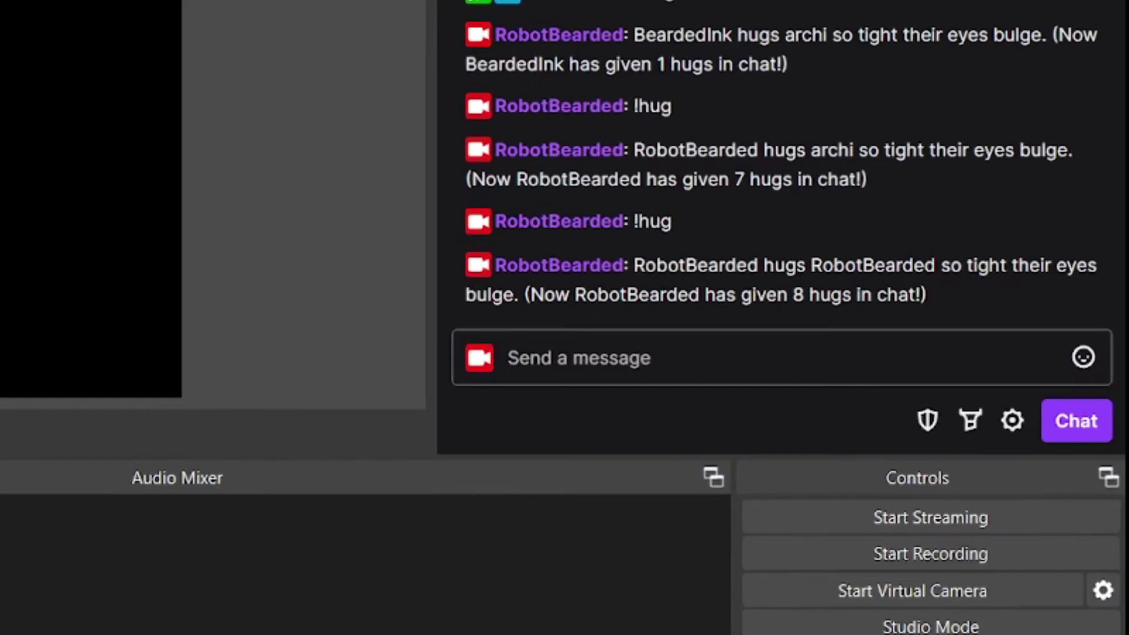
pyautogui.click(660, 358)
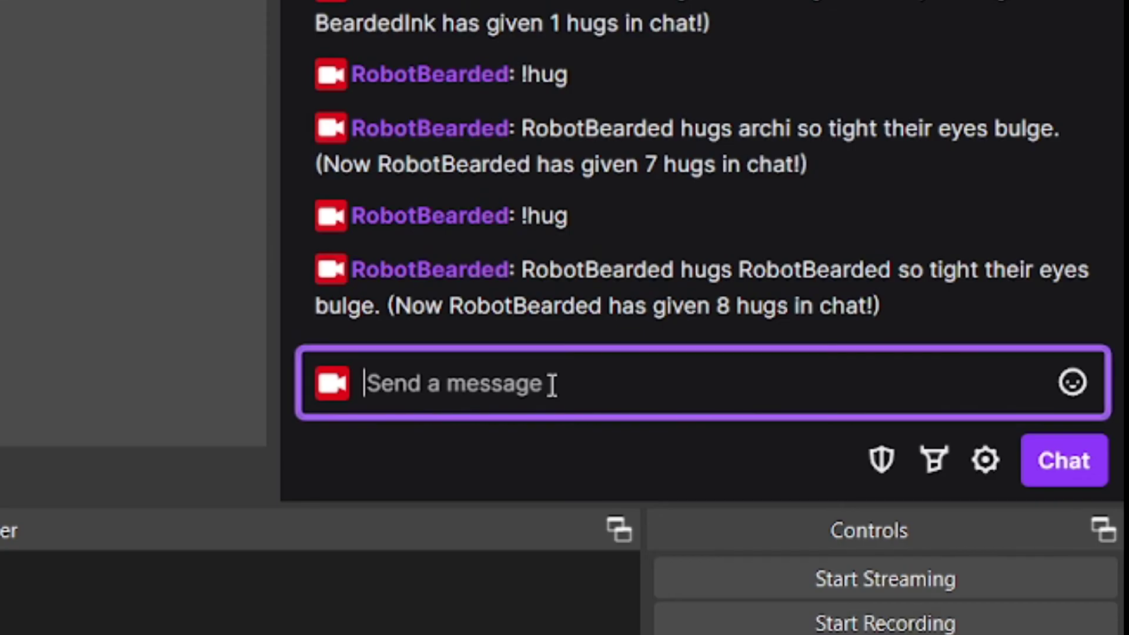
pyautogui.write('!setgame Phasmopho')
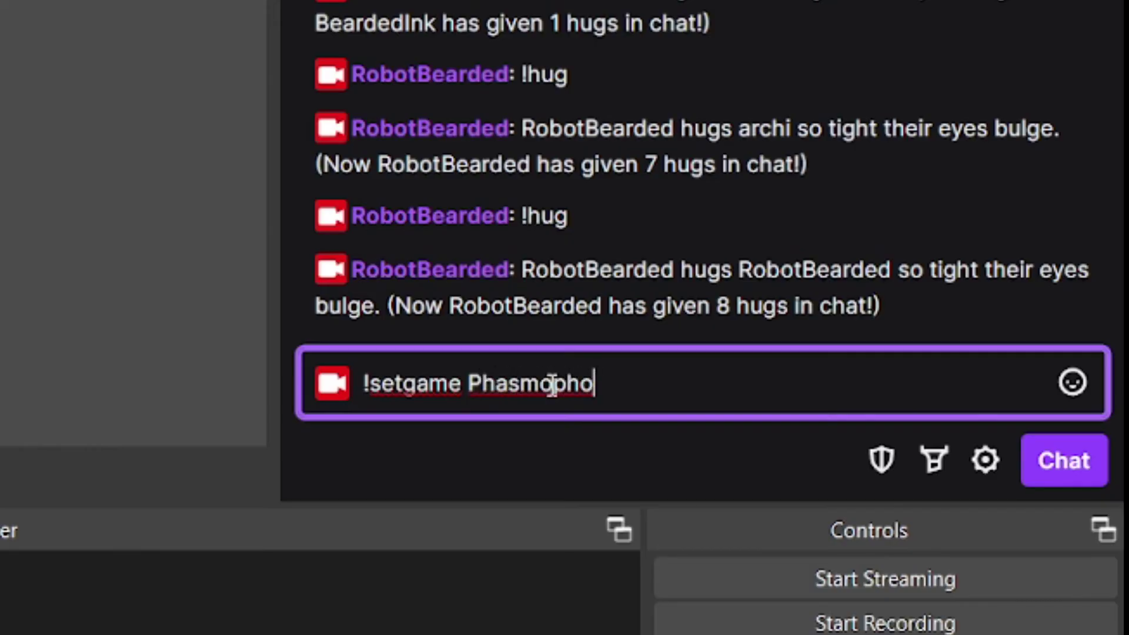
pyautogui.write('bia')
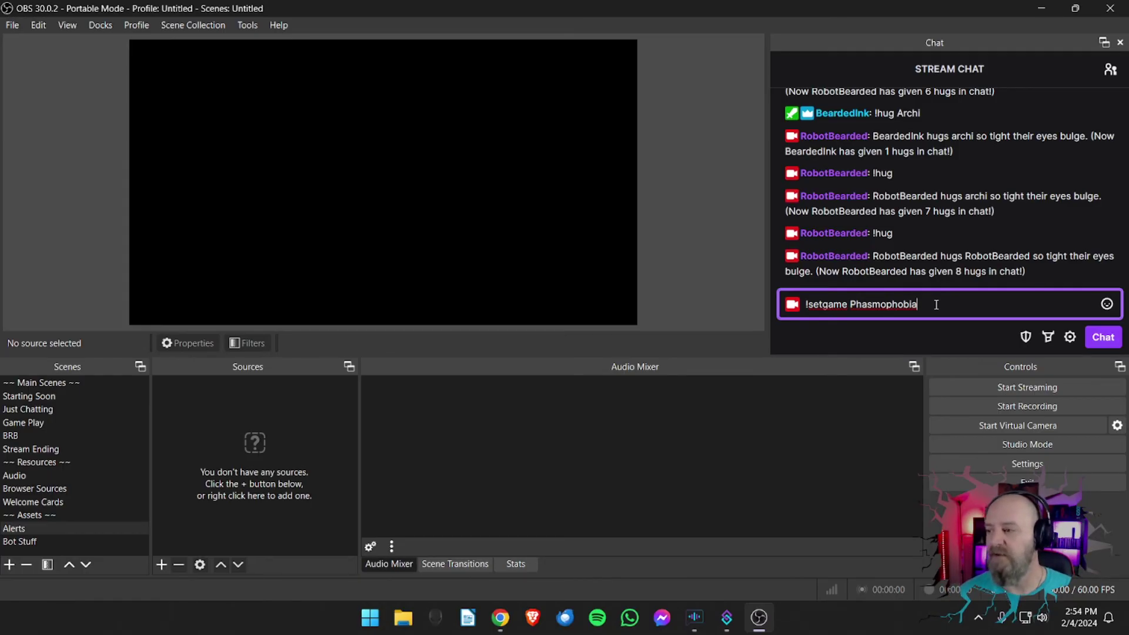
pyautogui.press('Return')
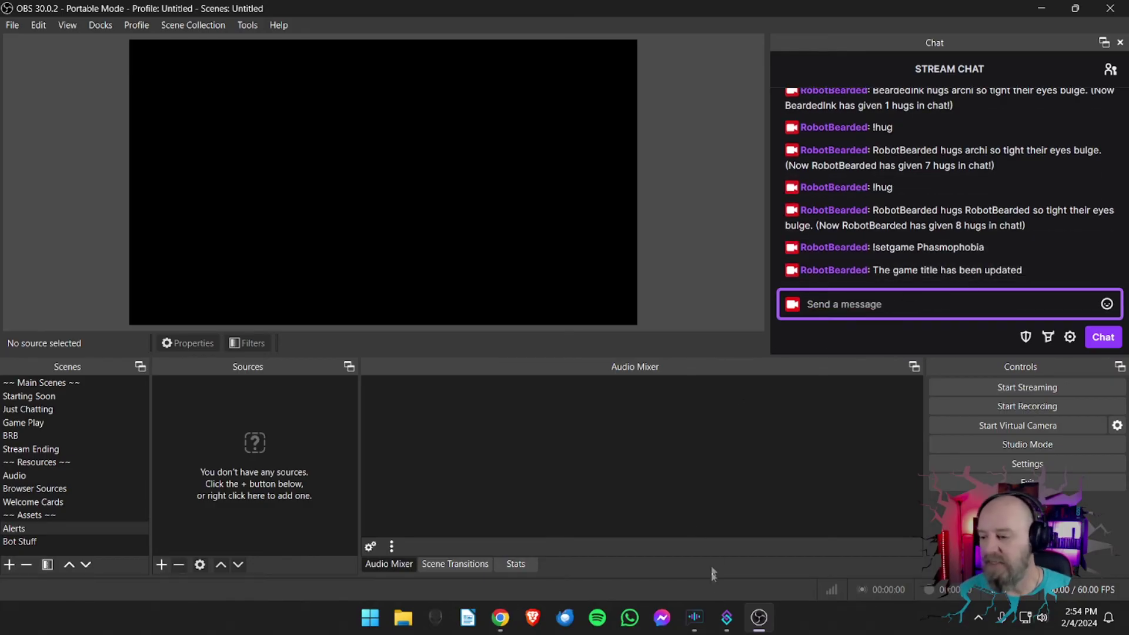
# Step: Switch to Chrome, check the Twitch channel's game, and send "!setgame Ghost Exorcism Inc." from the moderator's popout chat
pyautogui.click(502, 621)
pyautogui.click(510, 562)
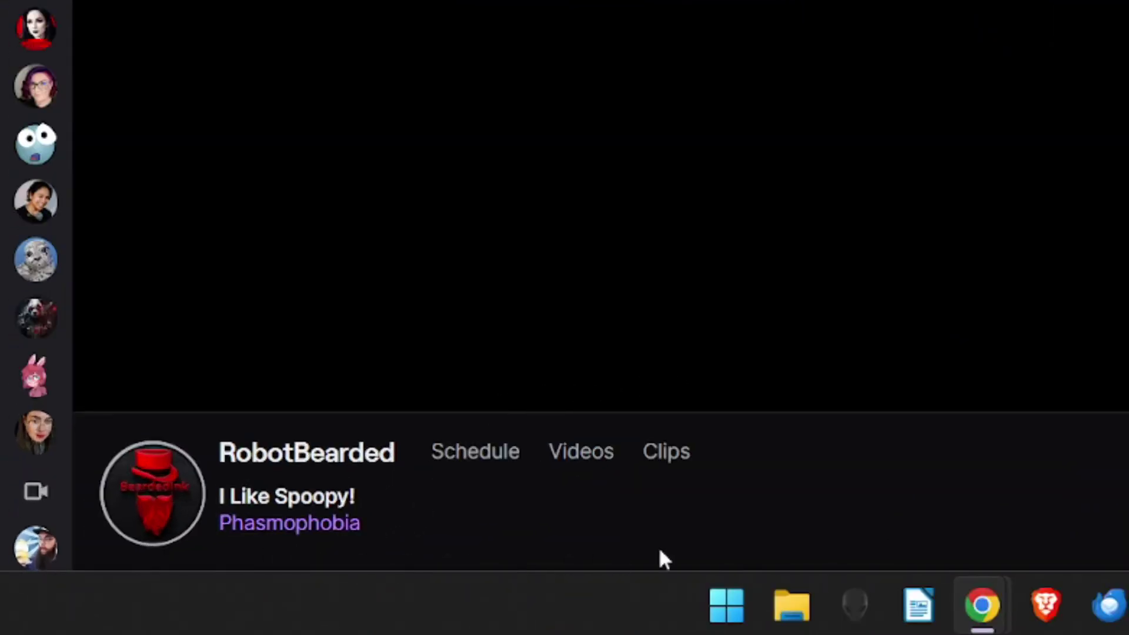
pyautogui.moveTo(985, 622)
pyautogui.click(892, 507)
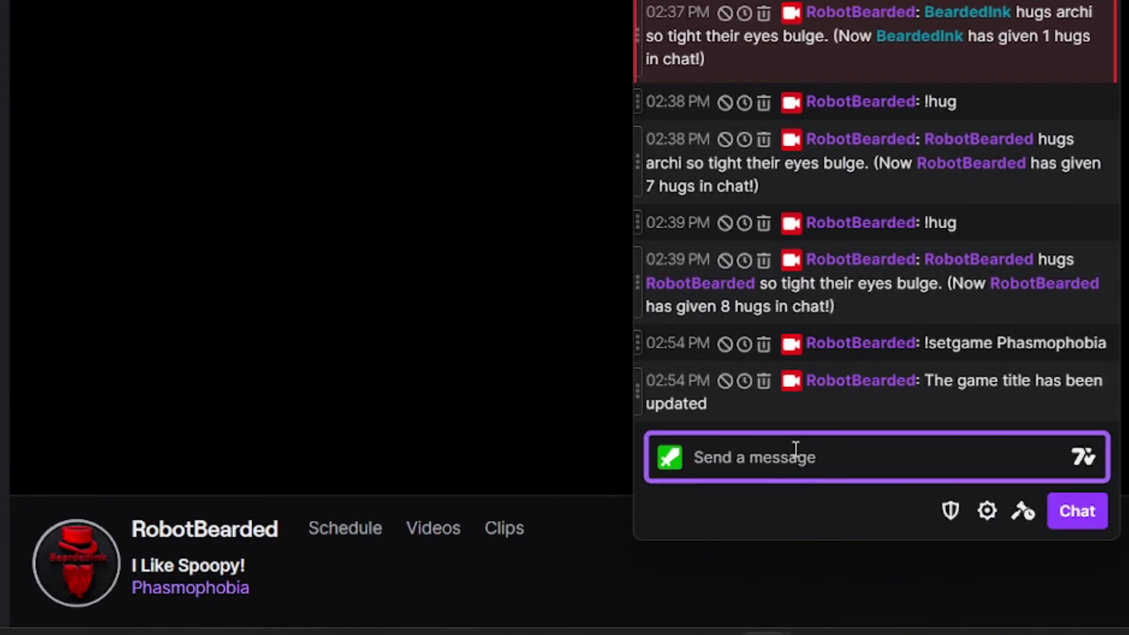
pyautogui.write('!')
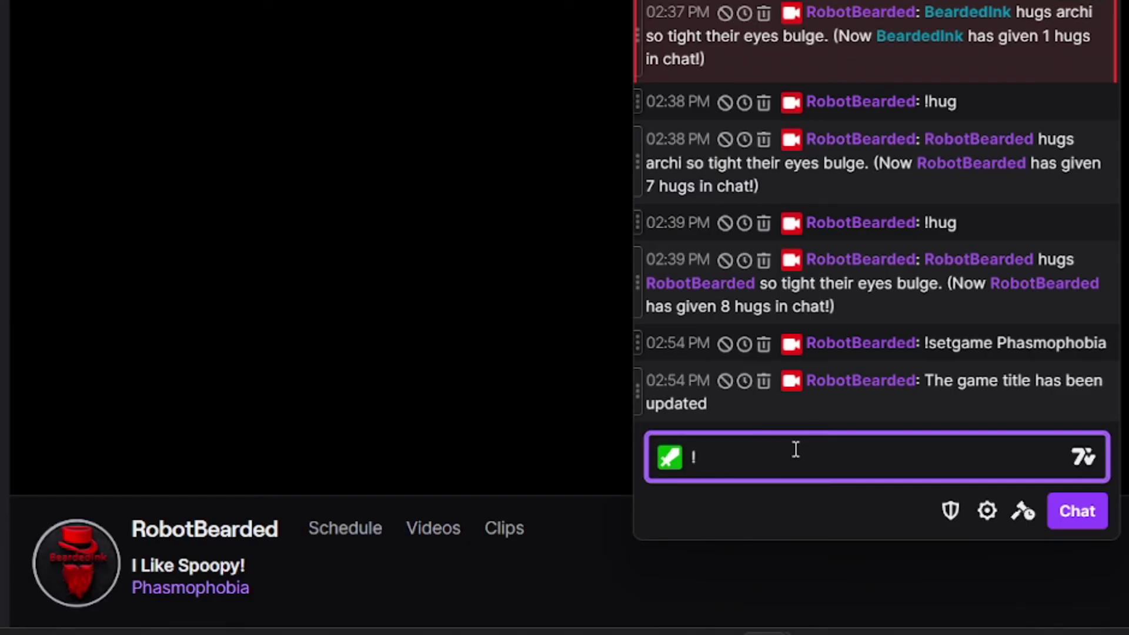
pyautogui.write('setgame')
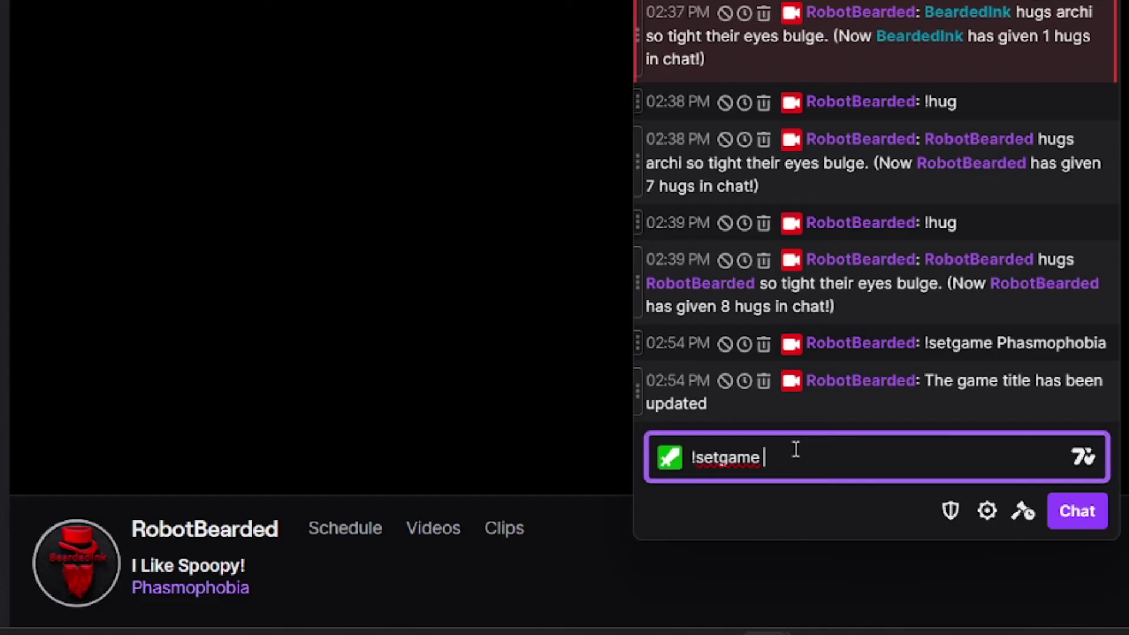
pyautogui.write(' Ghost Exorcism Inc.')
pyautogui.press('Return')
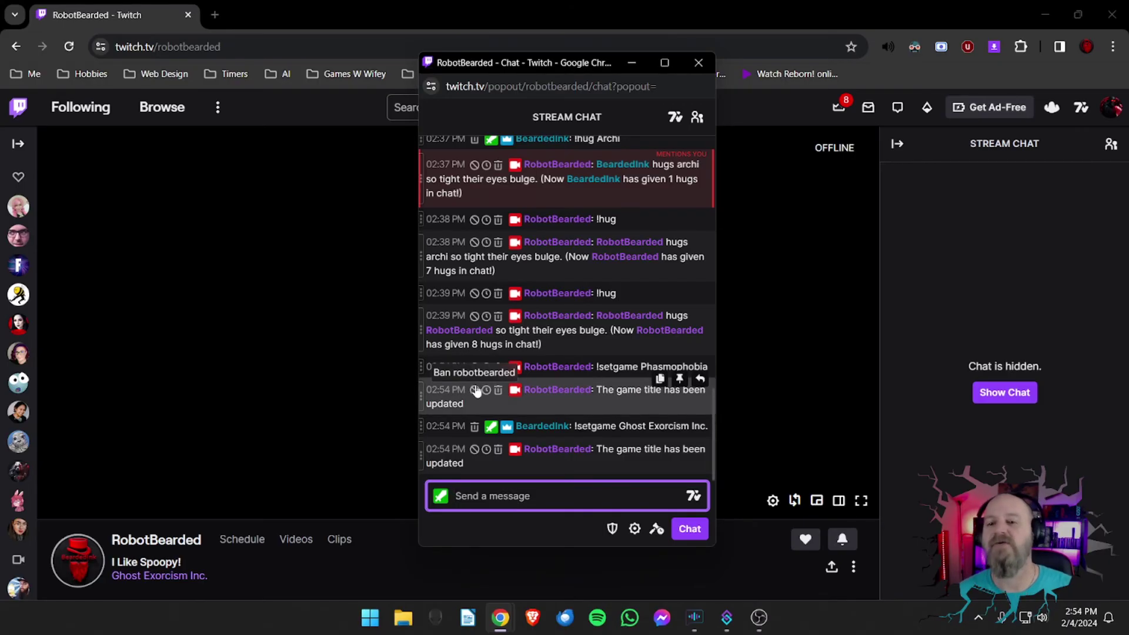
pyautogui.moveTo(295, 16); pyautogui.dragTo(0, 28)
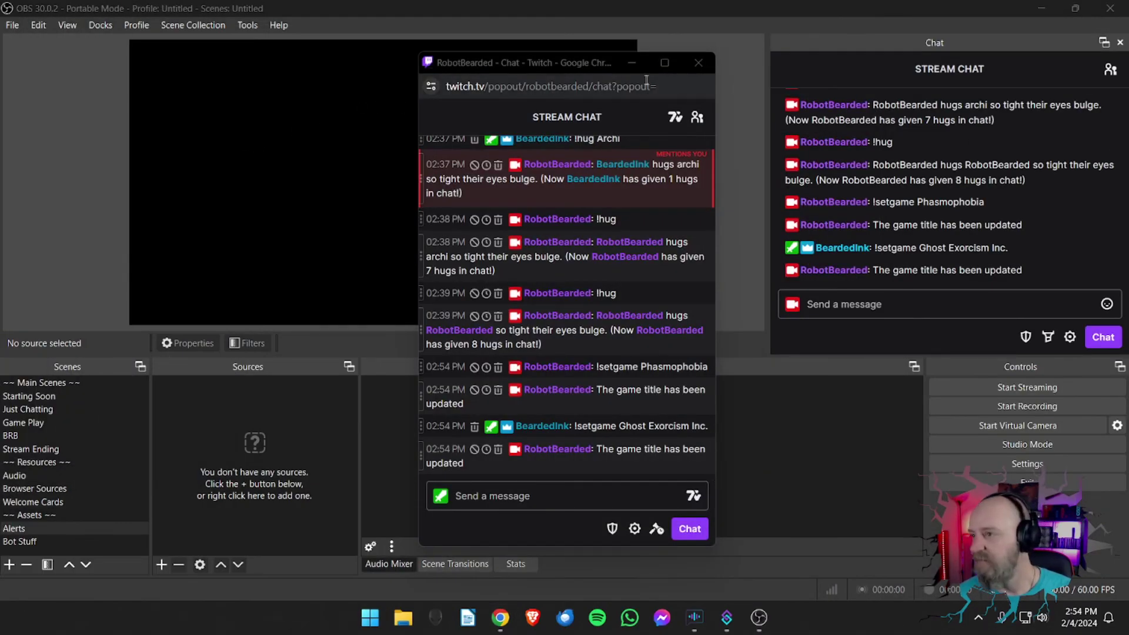
pyautogui.click(632, 64)
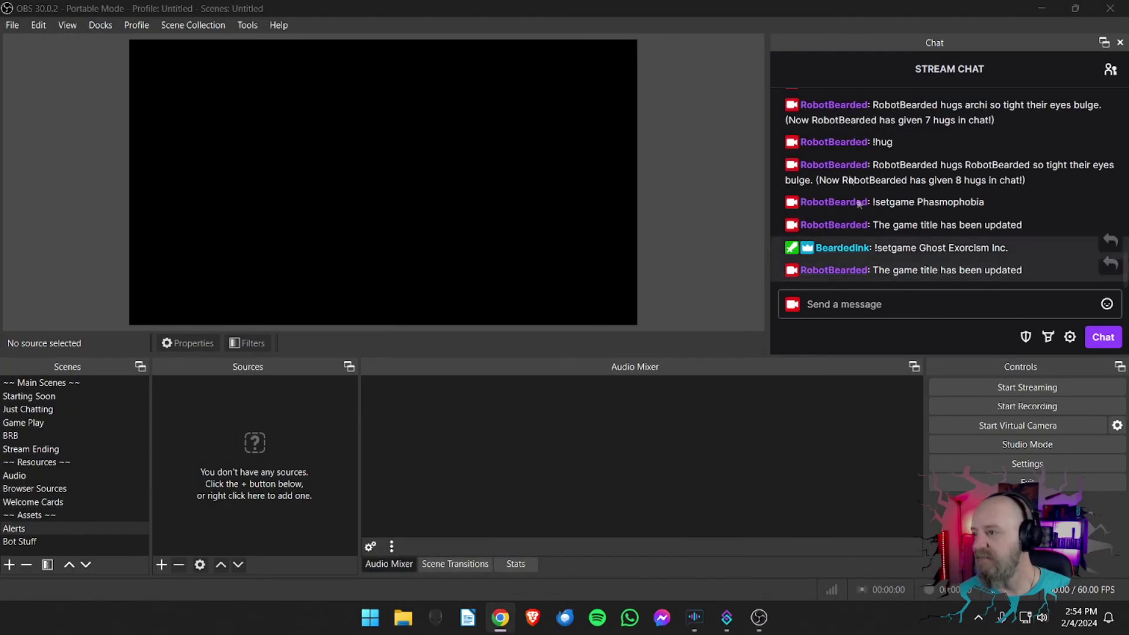
# Step: Return to Streamer.bot and duplicate the Set Game action in the Mod Actions group
pyautogui.click(727, 618)
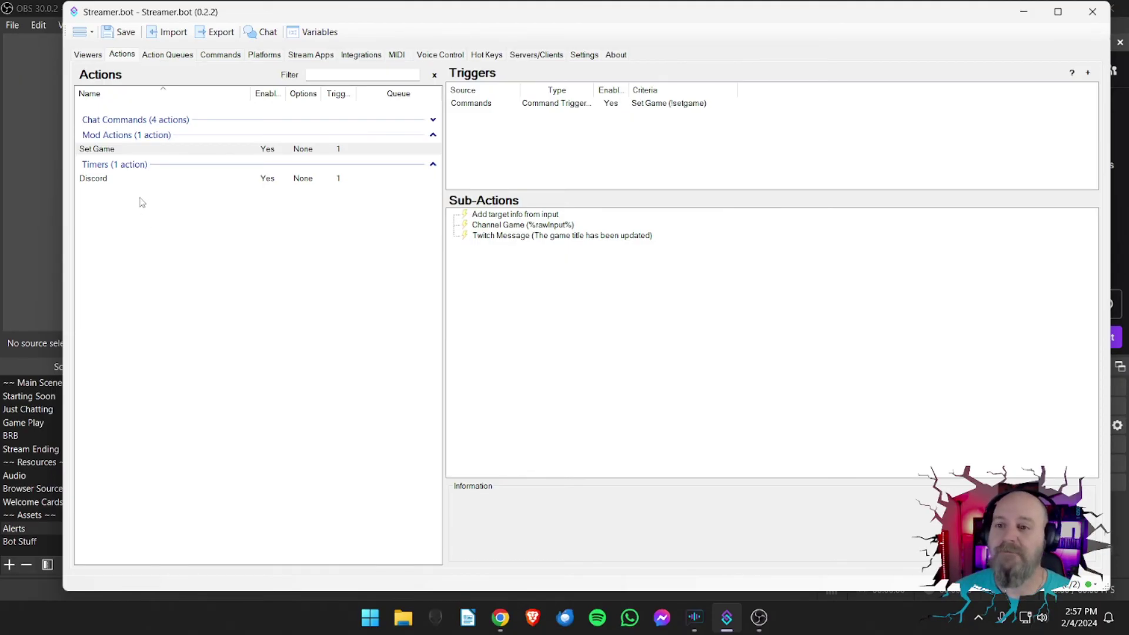
pyautogui.click(129, 152)
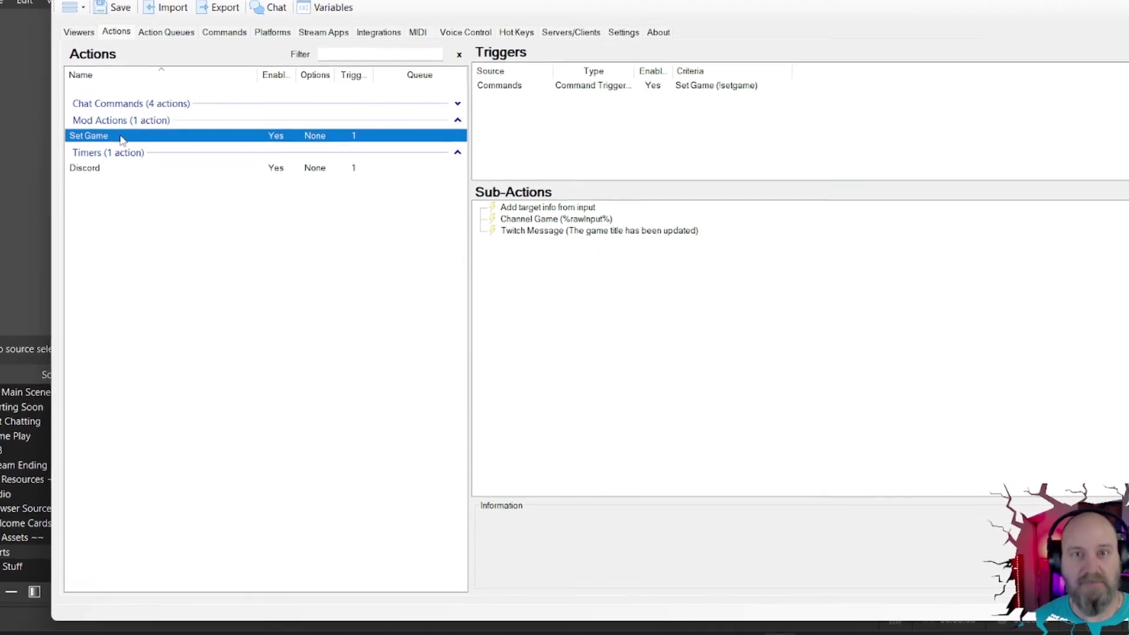
pyautogui.rightClick(123, 140)
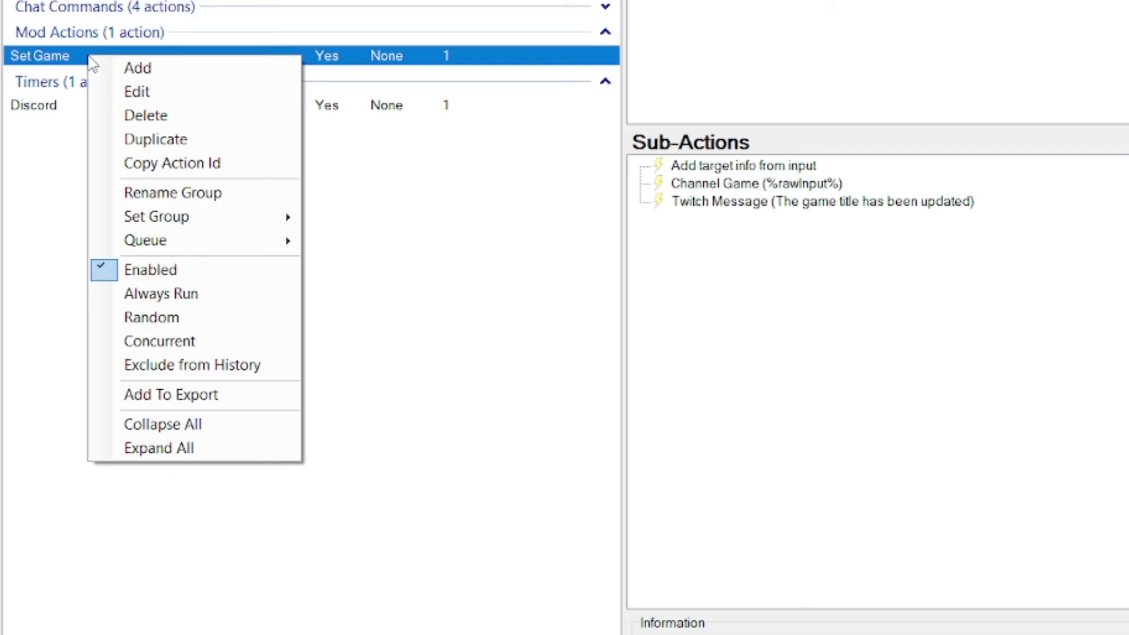
pyautogui.click(181, 140)
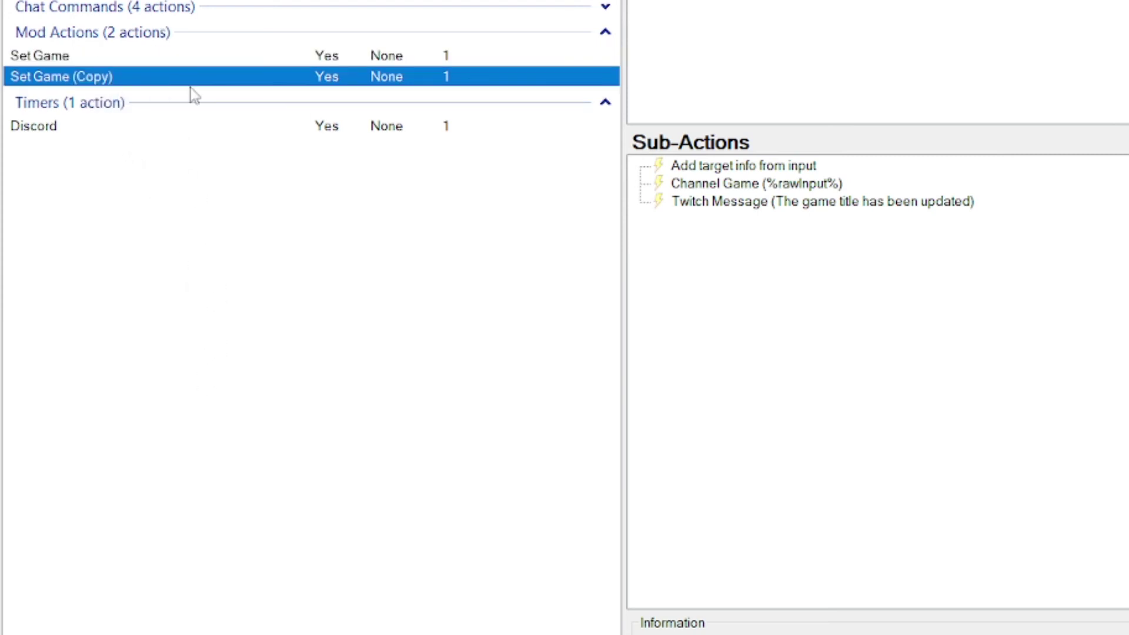
pyautogui.click(157, 59)
pyautogui.click(162, 78)
pyautogui.click(165, 61)
pyautogui.click(168, 75)
# Step: Rename the duplicated Set Game action to Set Title
pyautogui.doubleClick(69, 80)
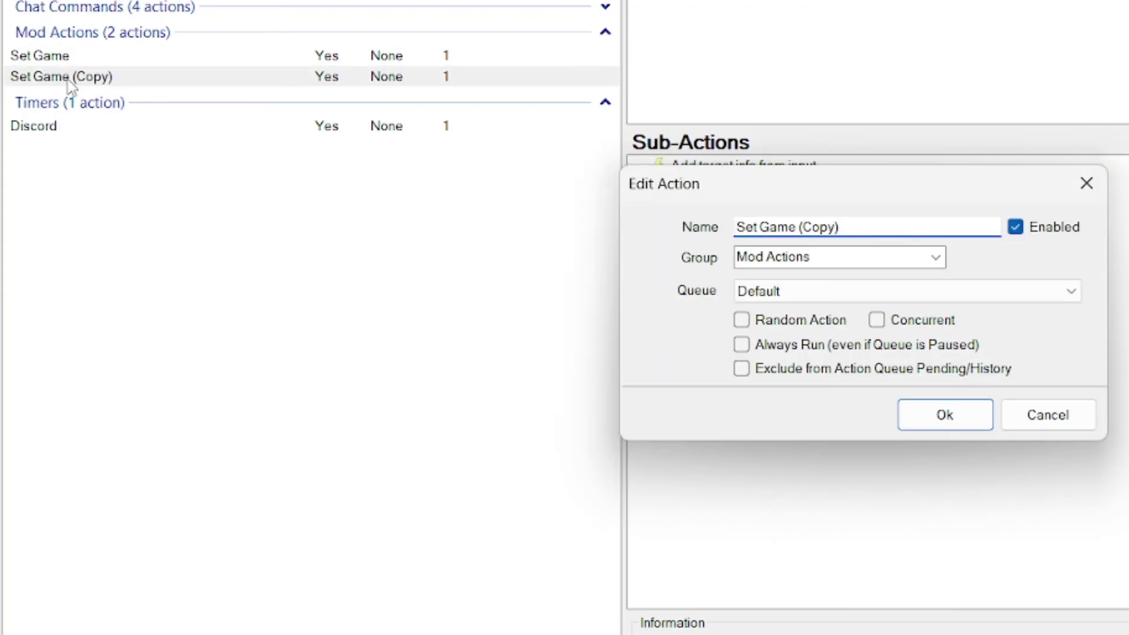
pyautogui.moveTo(759, 228); pyautogui.dragTo(888, 229)
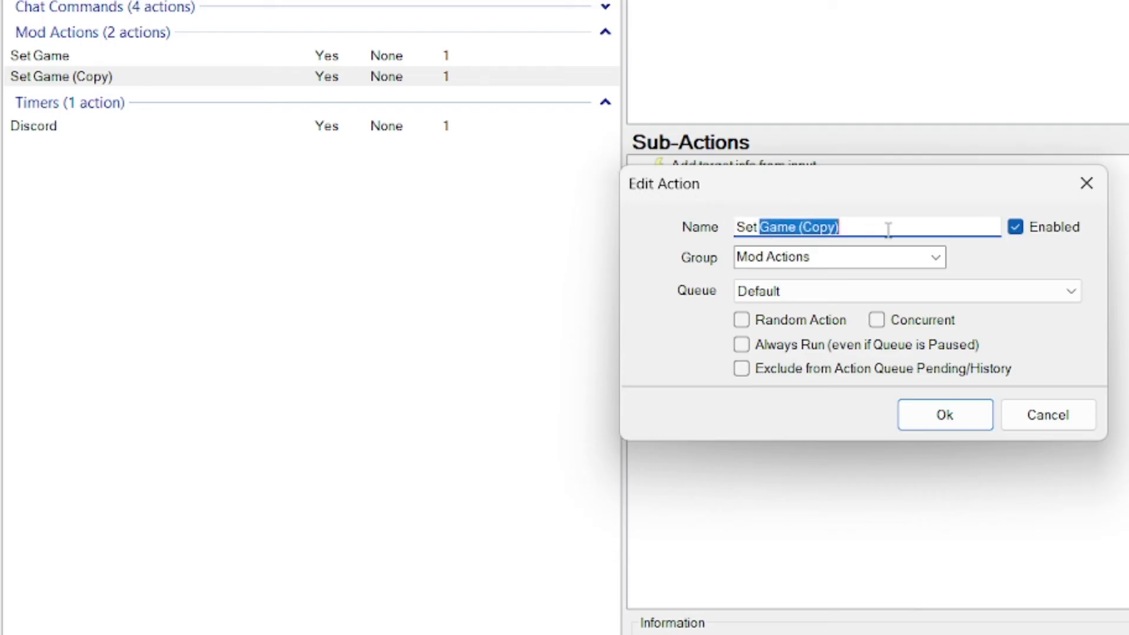
pyautogui.write('Title')
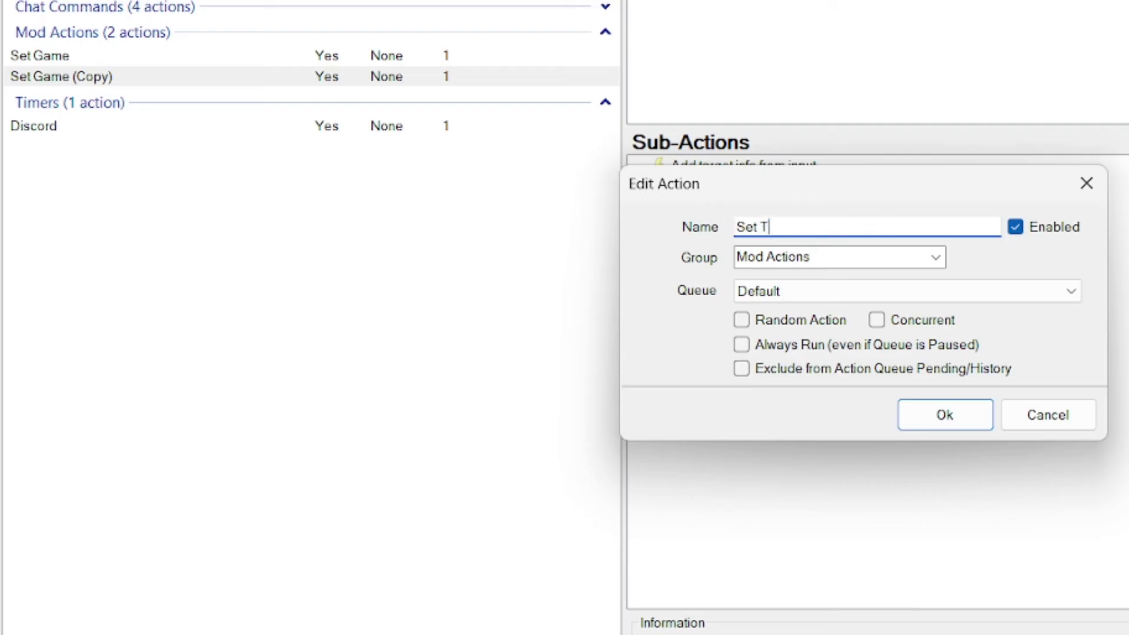
pyautogui.click(901, 429)
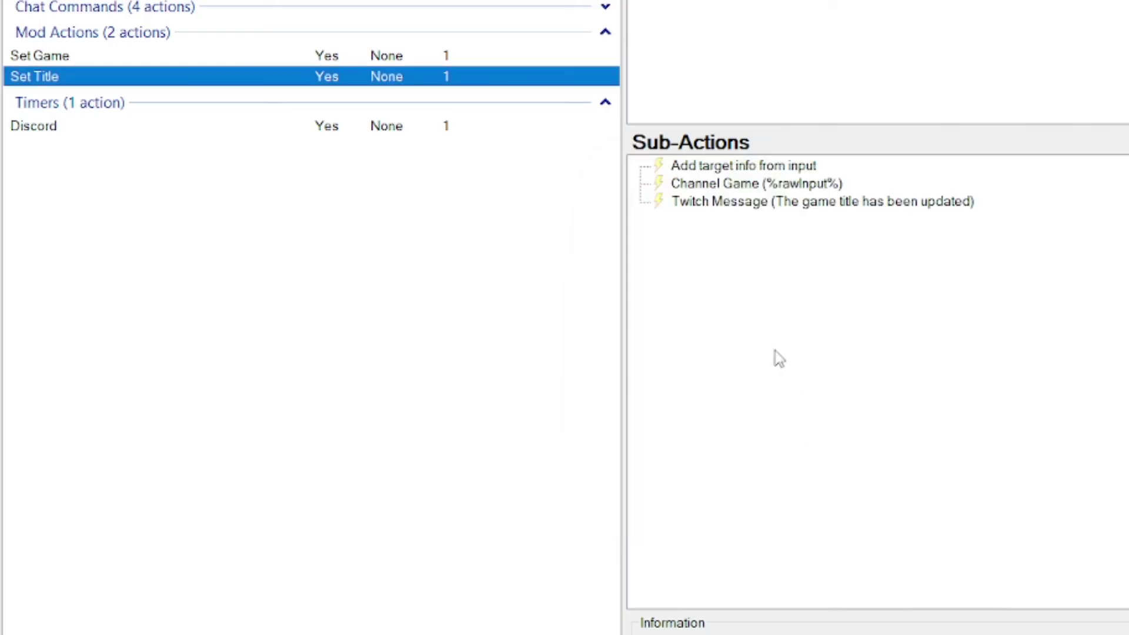
# Step: Delete the Channel Game sub-action from the Set Title action
pyautogui.click(749, 185)
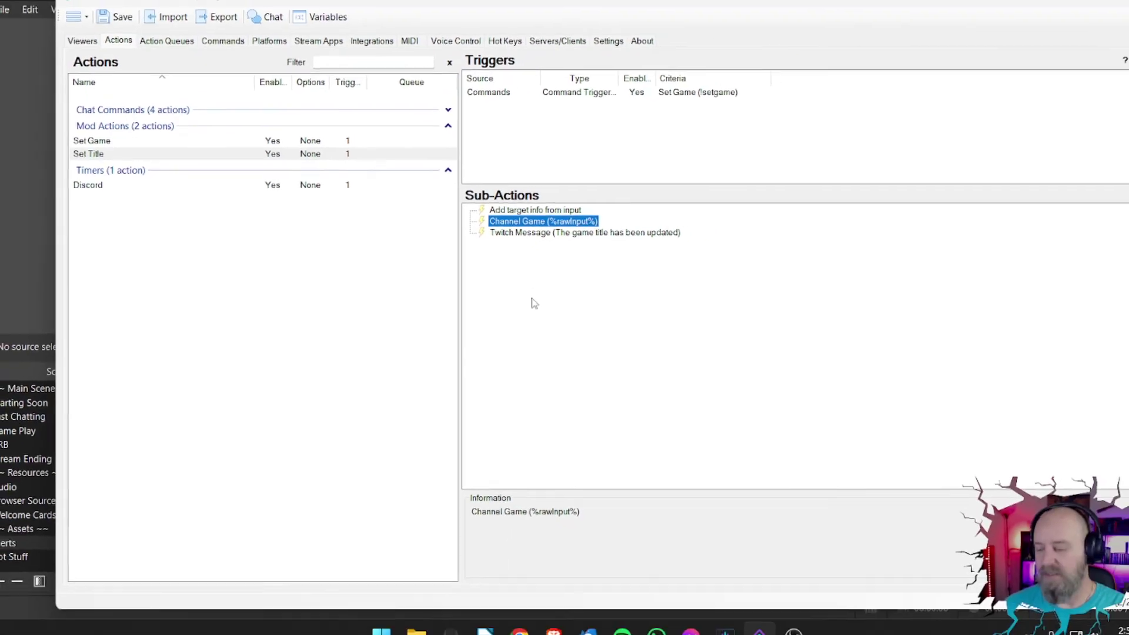
pyautogui.press('Delete')
pyautogui.click(623, 340)
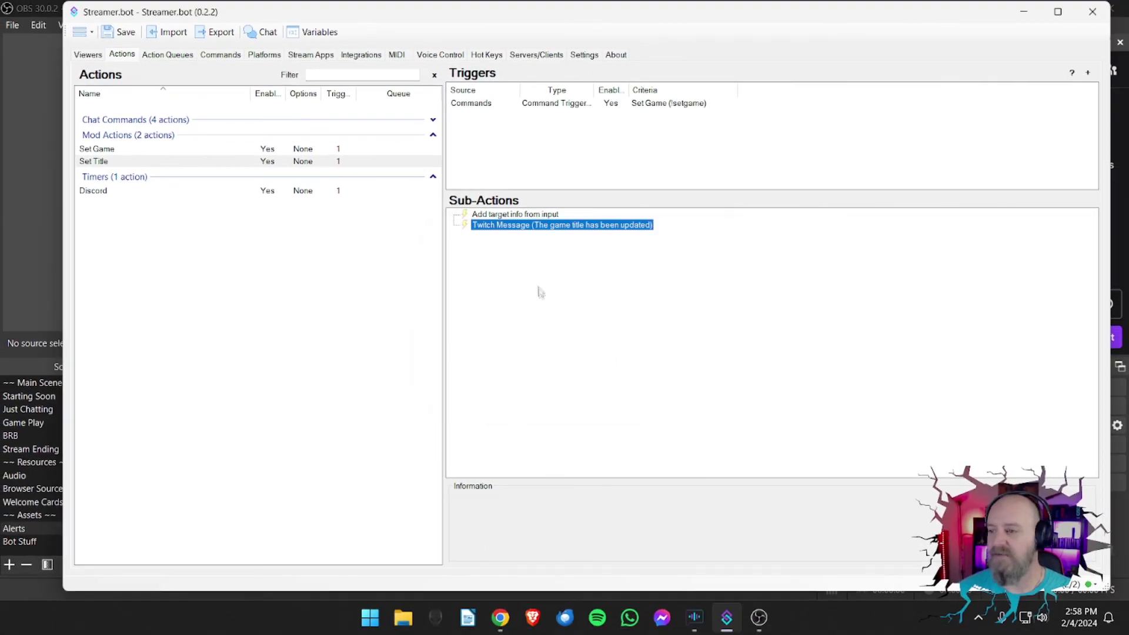
# Step: Add a Twitch Set Channel Title sub-action with the title %rawInput% and move it above the Twitch Message
pyautogui.rightClick(510, 279)
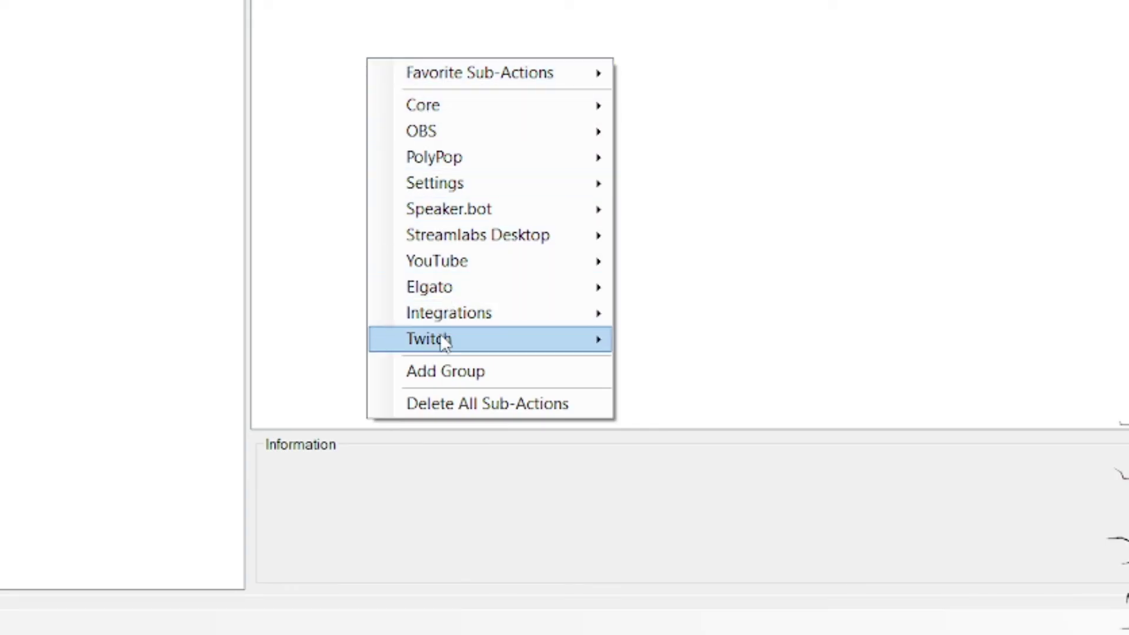
pyautogui.moveTo(442, 341)
pyautogui.moveTo(681, 420)
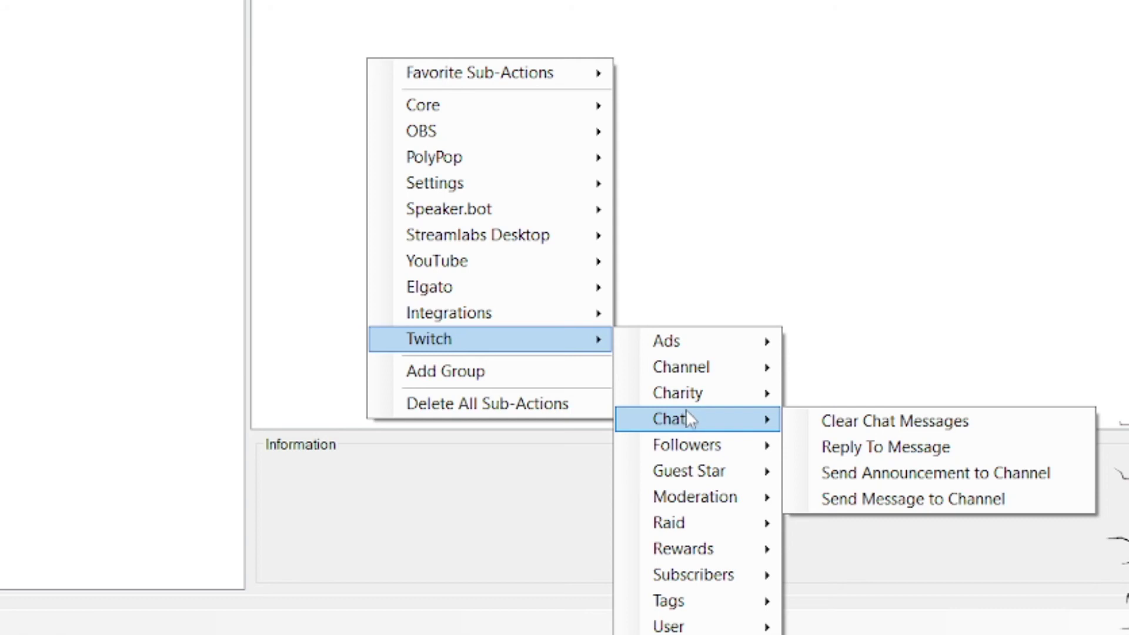
pyautogui.moveTo(702, 371)
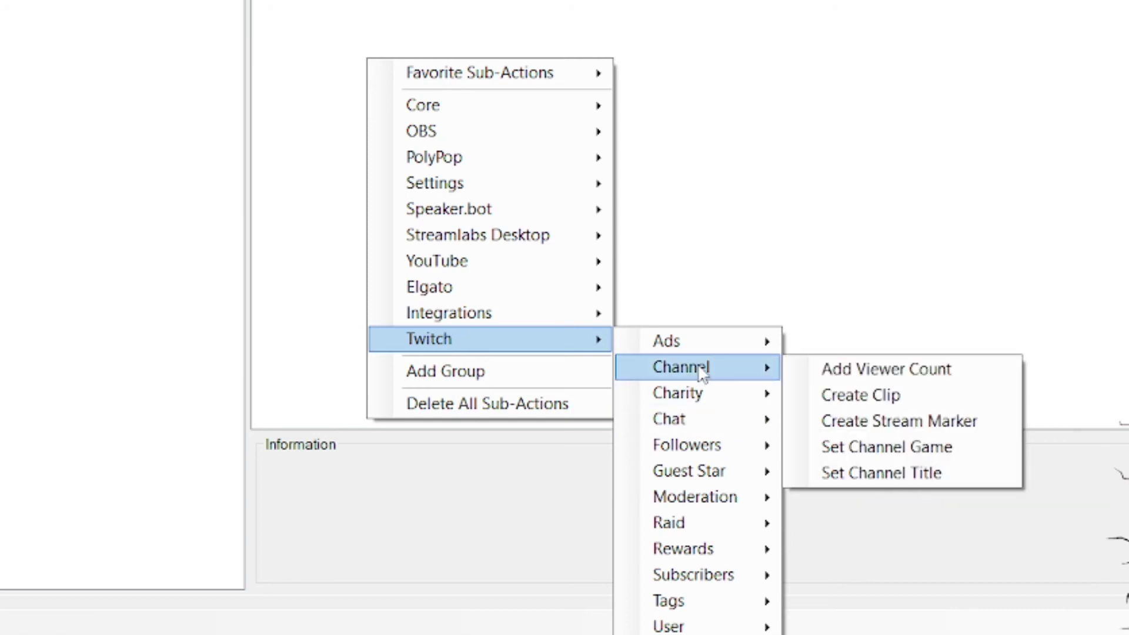
pyautogui.click(854, 475)
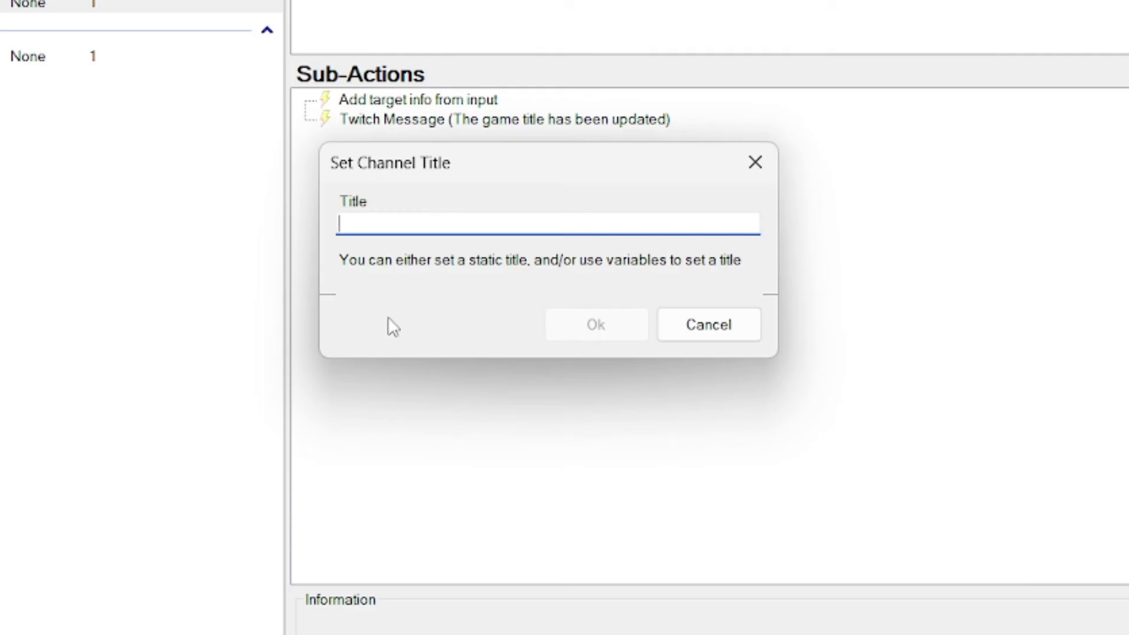
pyautogui.write('%raw')
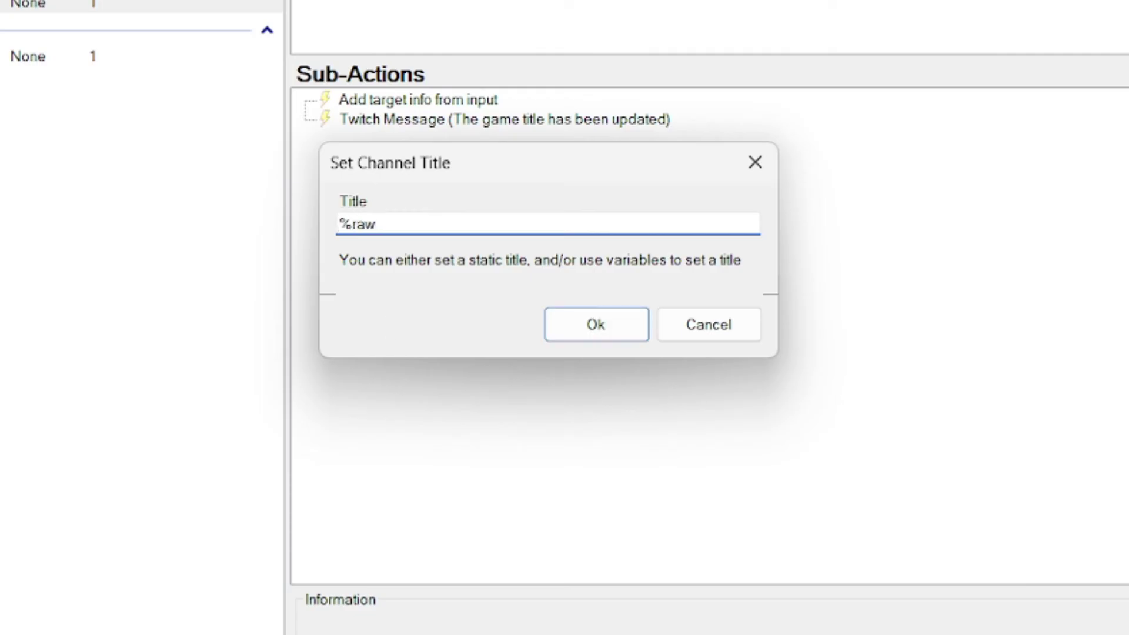
pyautogui.write('Input%')
pyautogui.press('Return')
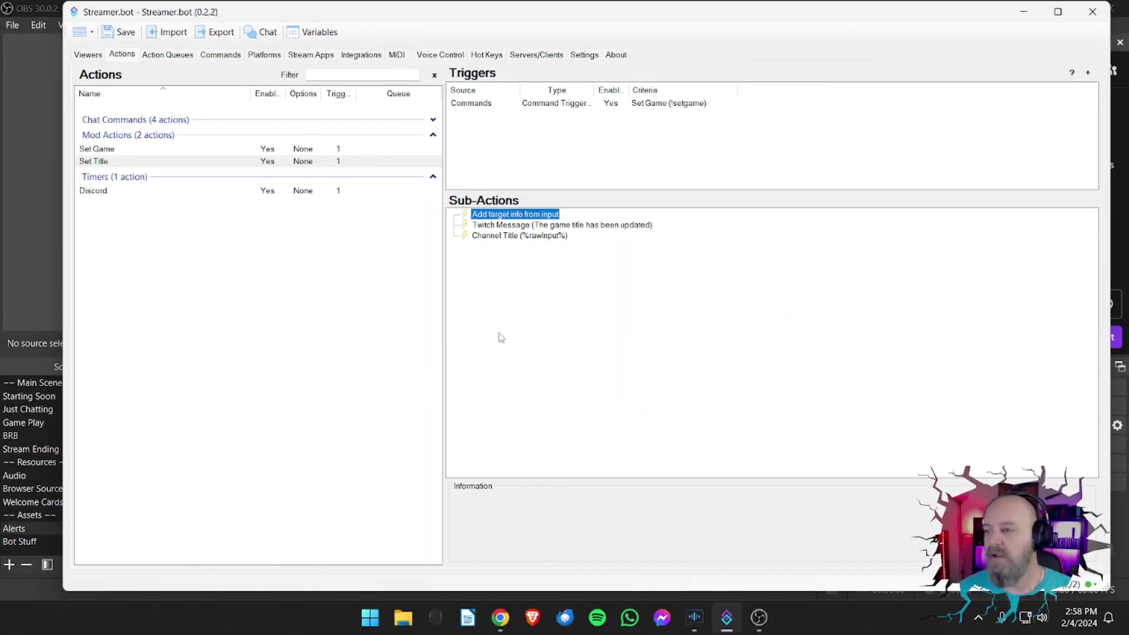
pyautogui.moveTo(512, 235); pyautogui.dragTo(511, 222)
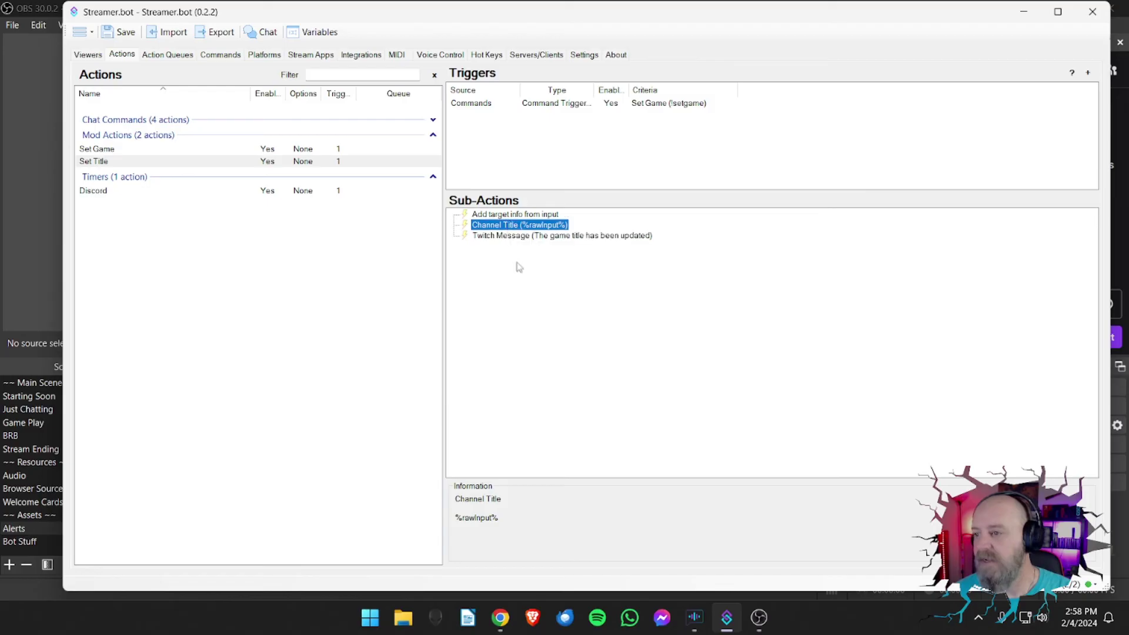
# Step: Change the Twitch Message text to "The stream title has been updated"
pyautogui.doubleClick(532, 236)
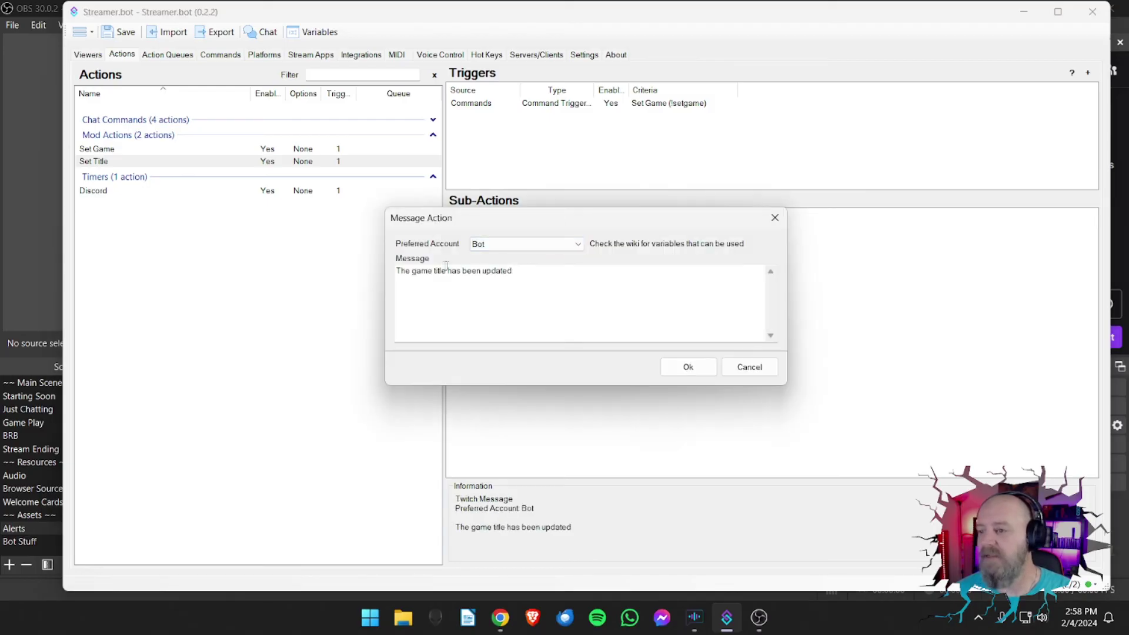
pyautogui.moveTo(434, 271); pyautogui.dragTo(414, 276)
pyautogui.write('stream')
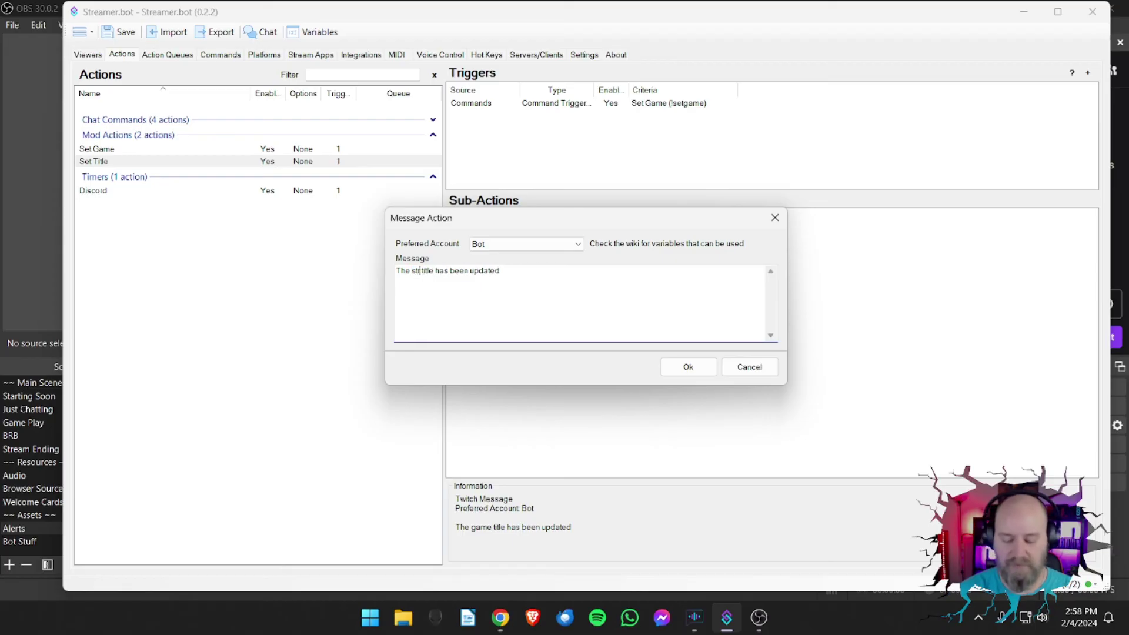
pyautogui.click(665, 370)
# Step: Create a Set Title command with the prefix !settitle, allowed for Moderators, and assign it as the Set Title action's trigger
pyautogui.click(528, 119)
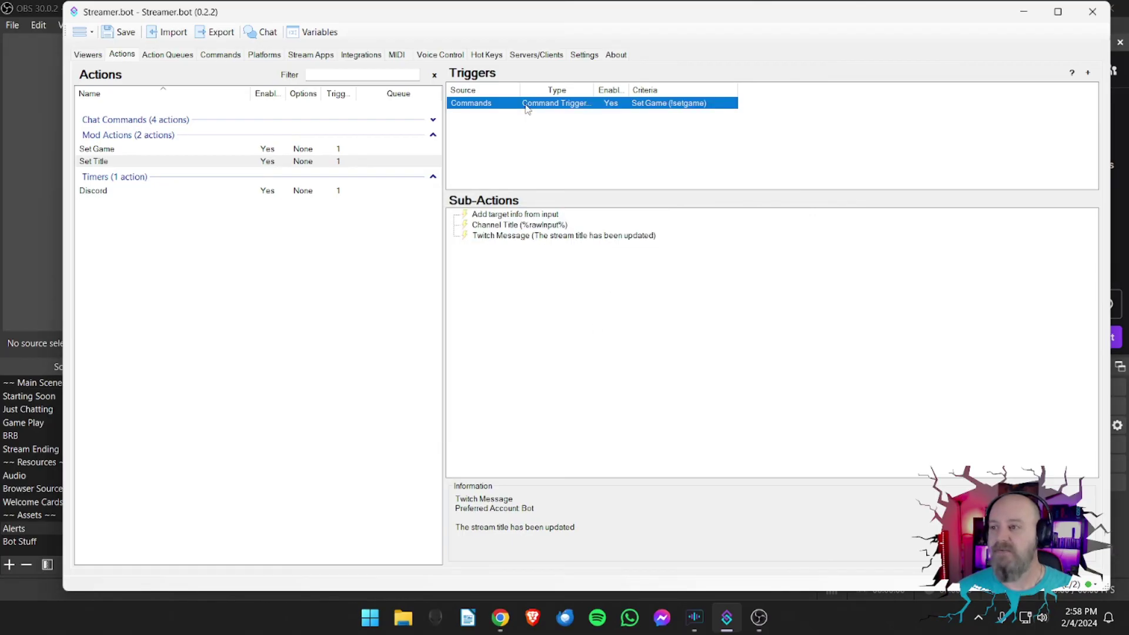
pyautogui.doubleClick(528, 104)
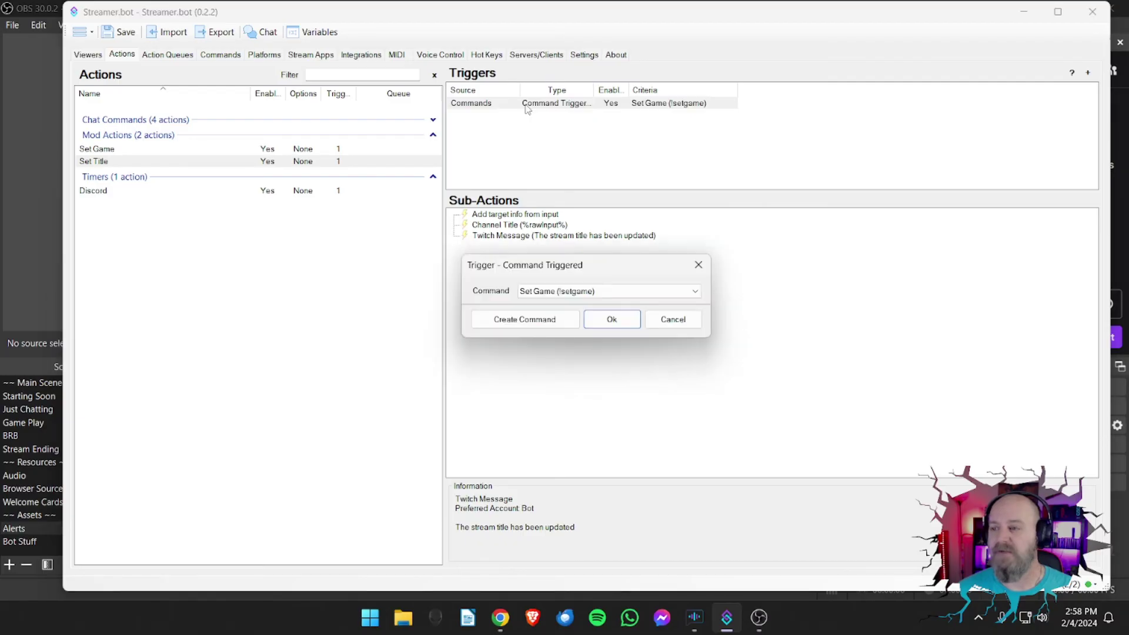
pyautogui.click(518, 319)
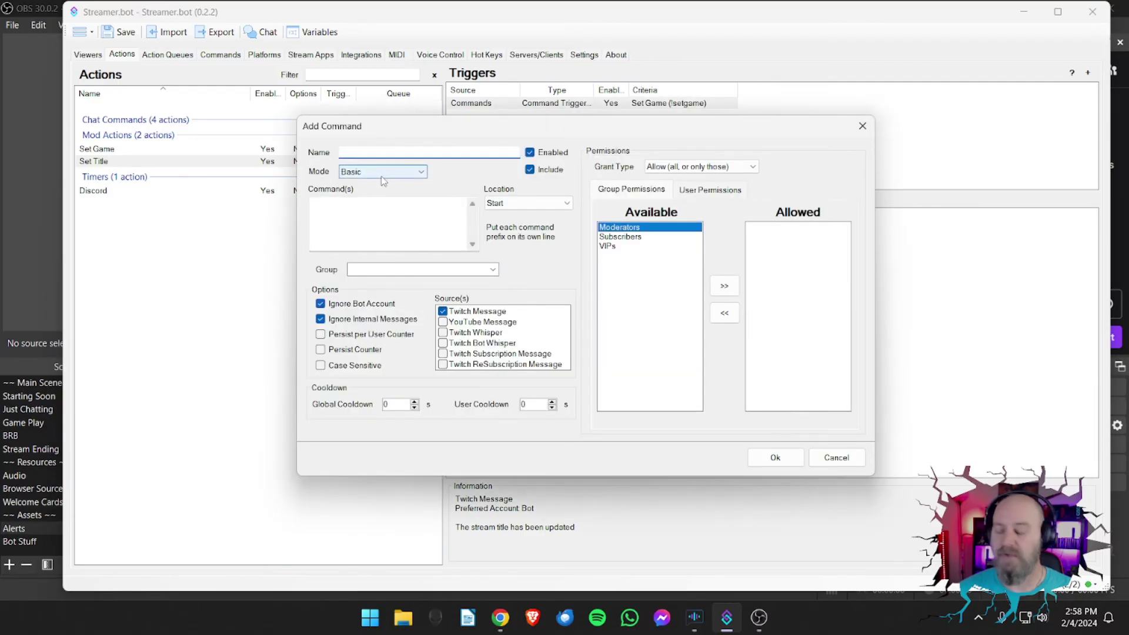
pyautogui.write('Set Title')
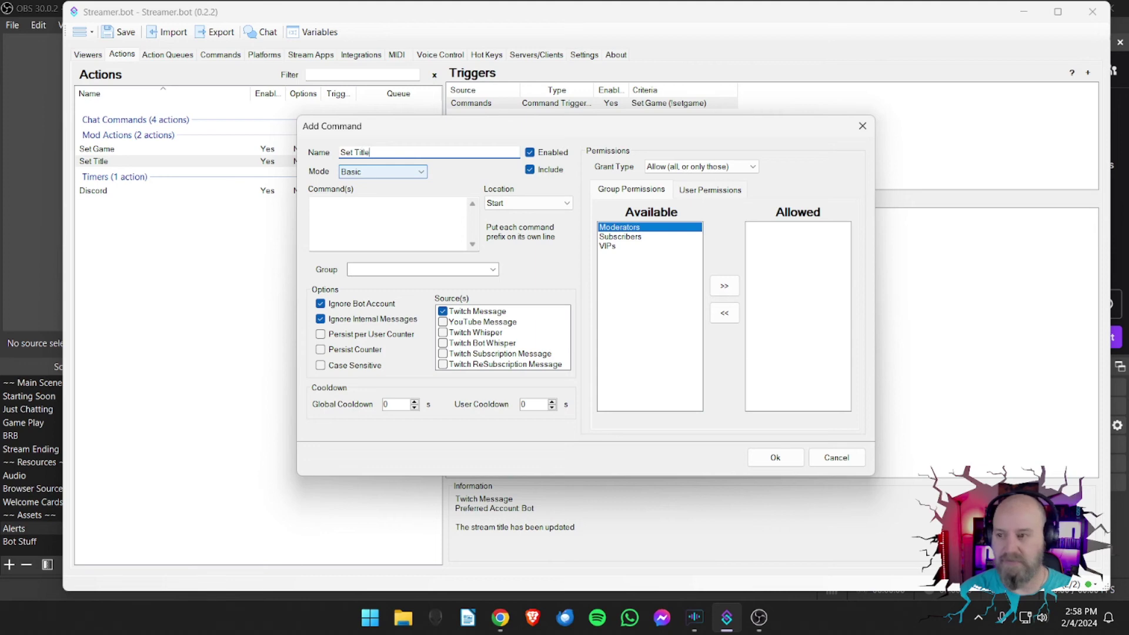
pyautogui.click(331, 218)
pyautogui.write('!settitle')
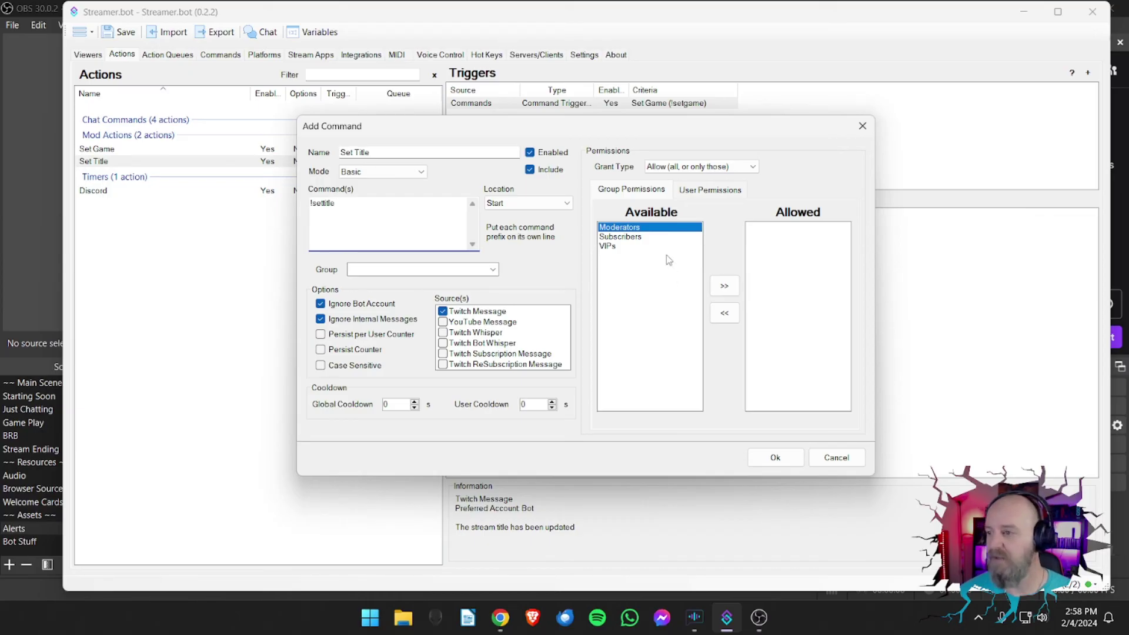
pyautogui.click(725, 286)
pyautogui.click(775, 457)
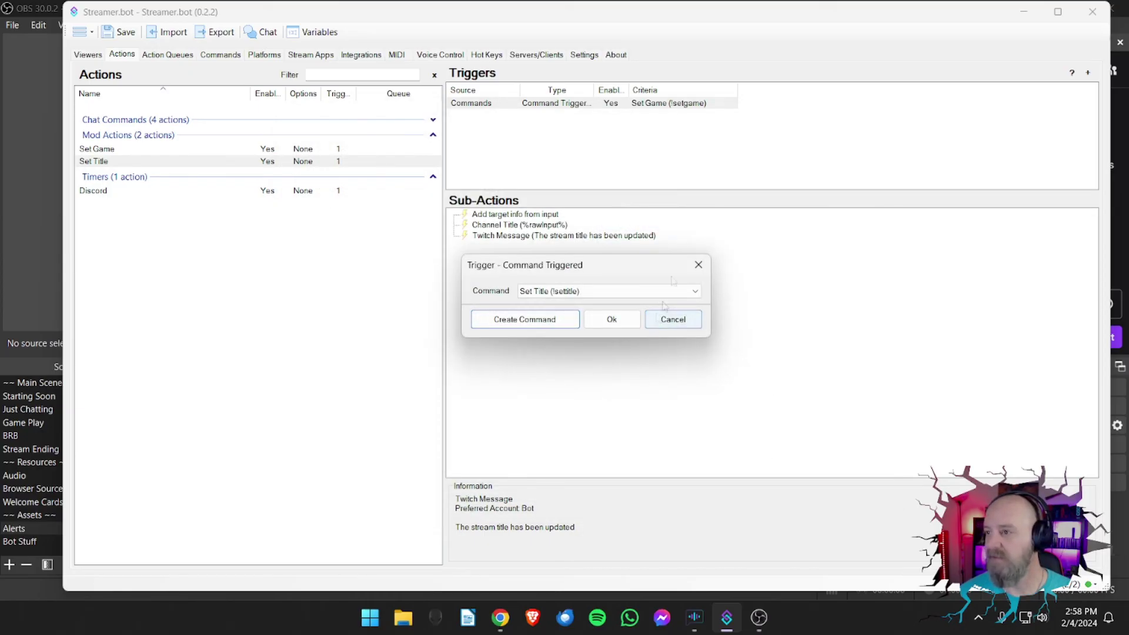
pyautogui.click(612, 319)
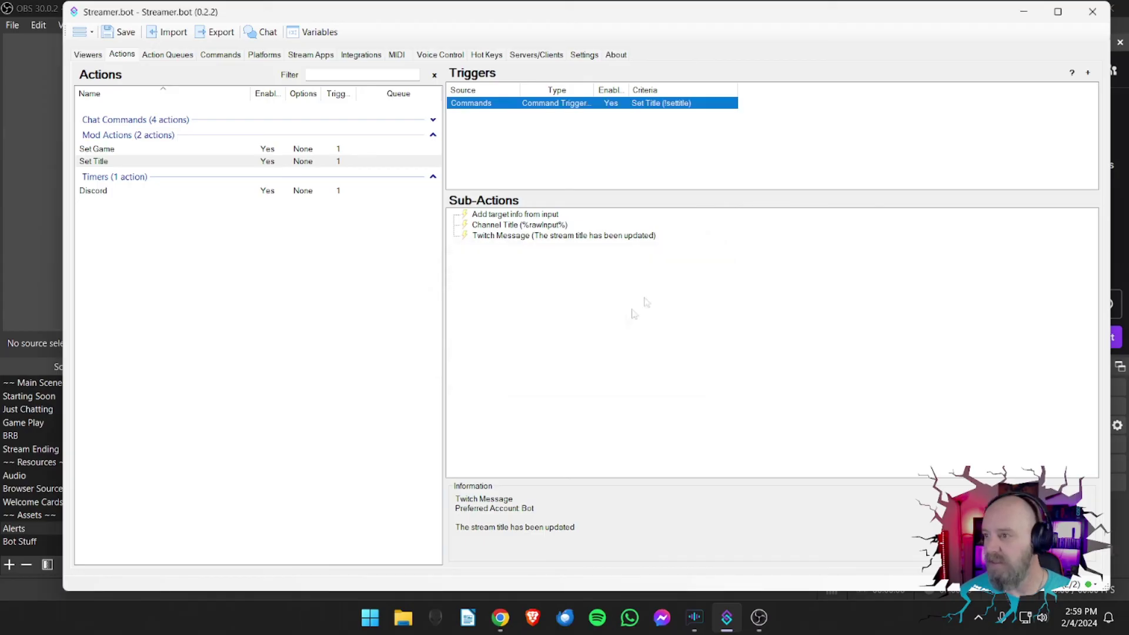
pyautogui.click(582, 351)
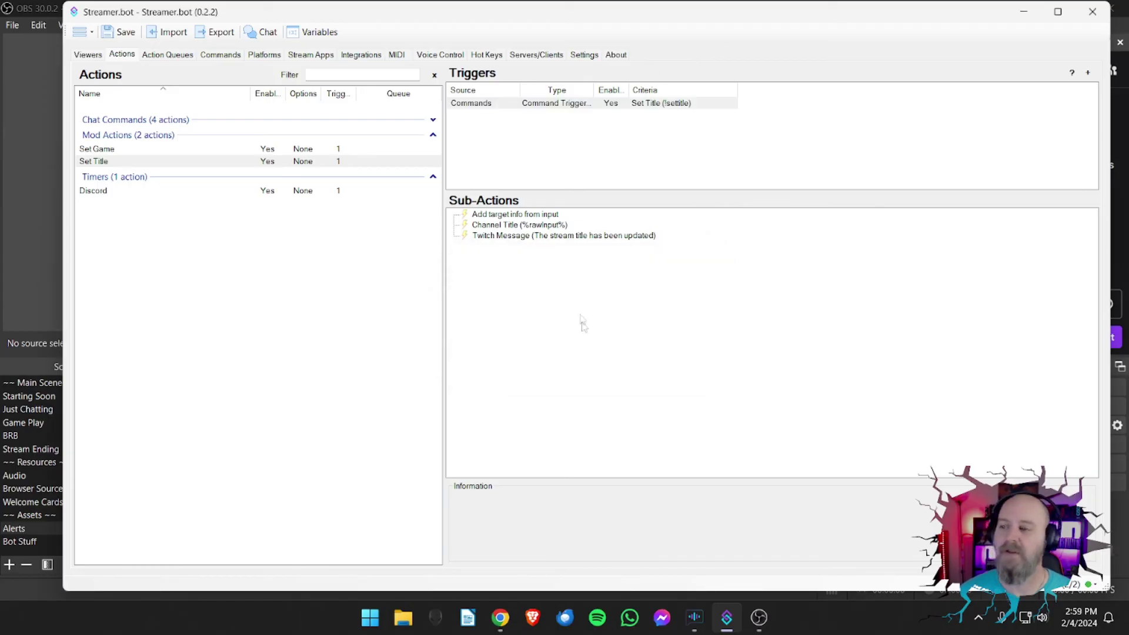
# Step: Switch to OBS and bring up the Twitch channel page in Chrome to check the current stream title
pyautogui.click(758, 616)
pyautogui.click(874, 303)
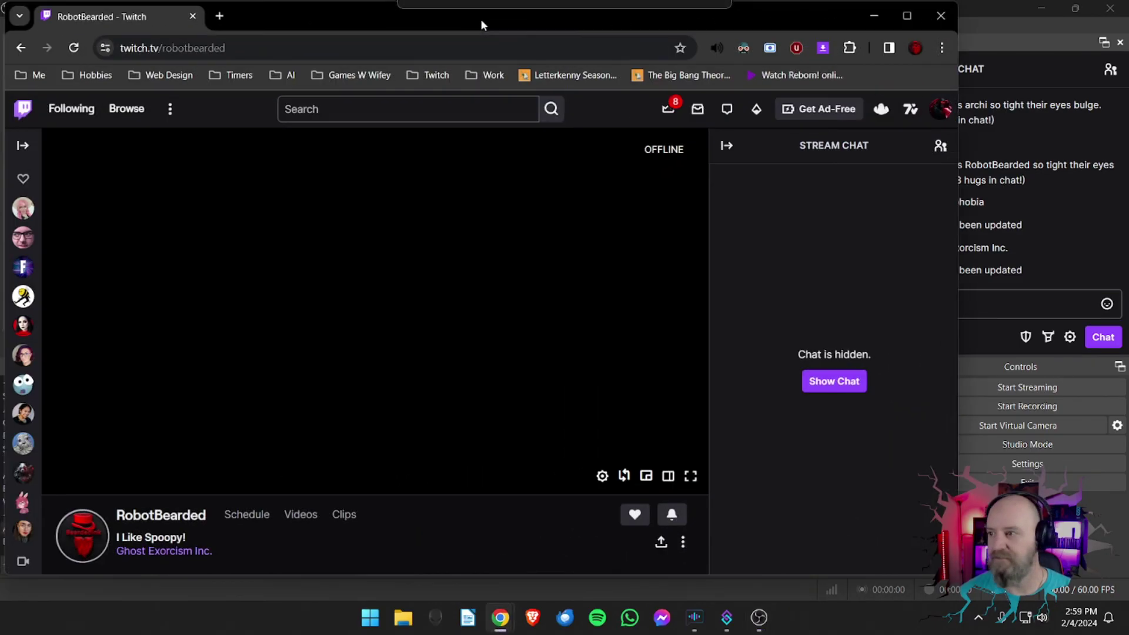
pyautogui.moveTo(481, 18); pyautogui.dragTo(503, 20)
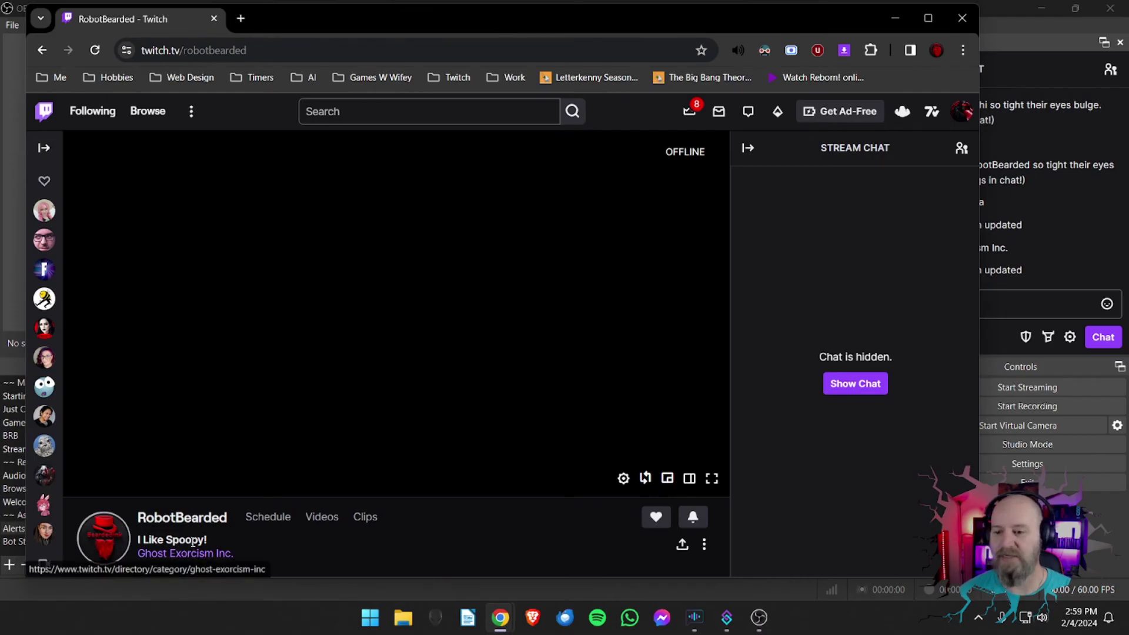
pyautogui.moveTo(214, 541); pyautogui.dragTo(135, 542)
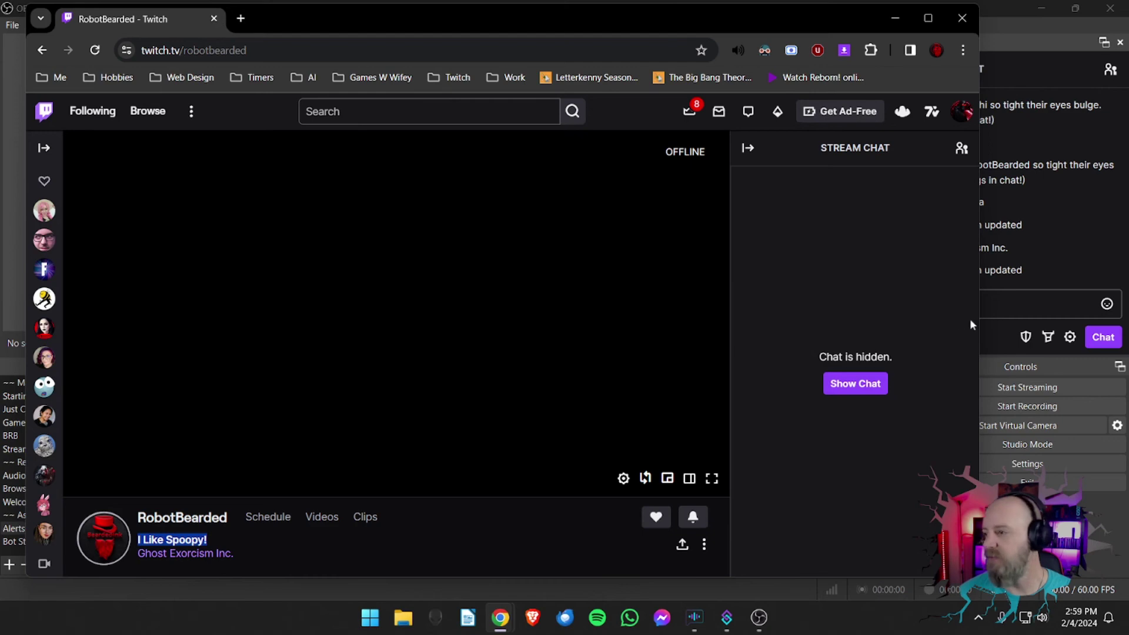
# Step: Send "!settitle I Love Ghosts and Money! :)" in the OBS stream chat and check the channel title in Chrome
pyautogui.click(1009, 305)
pyautogui.write('!settitle')
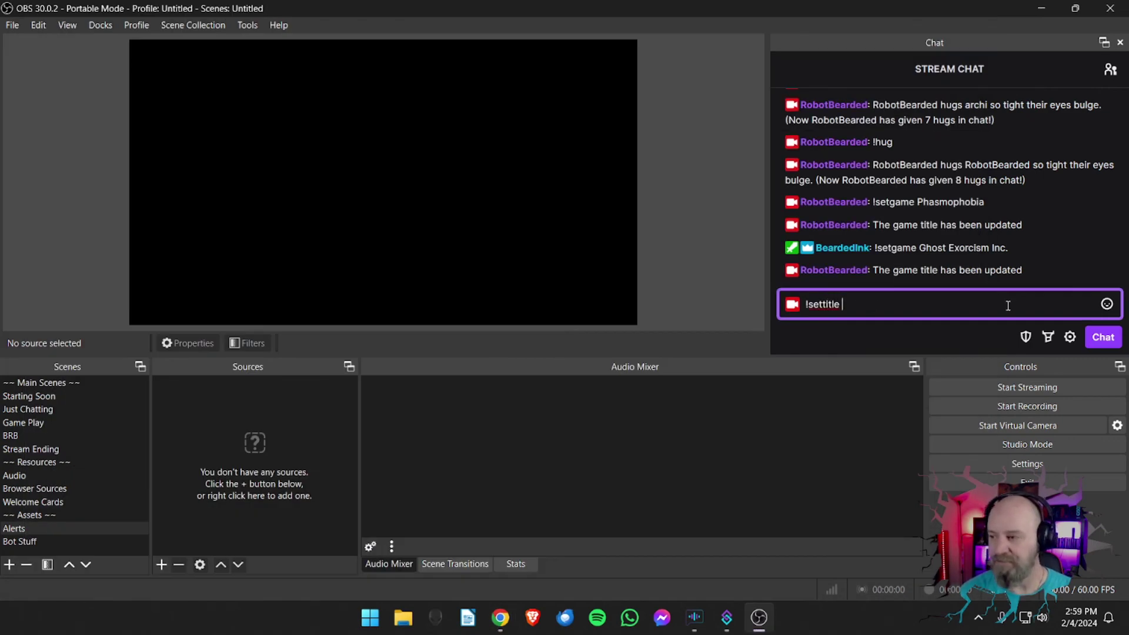
pyautogui.write(' I Love Ghos')
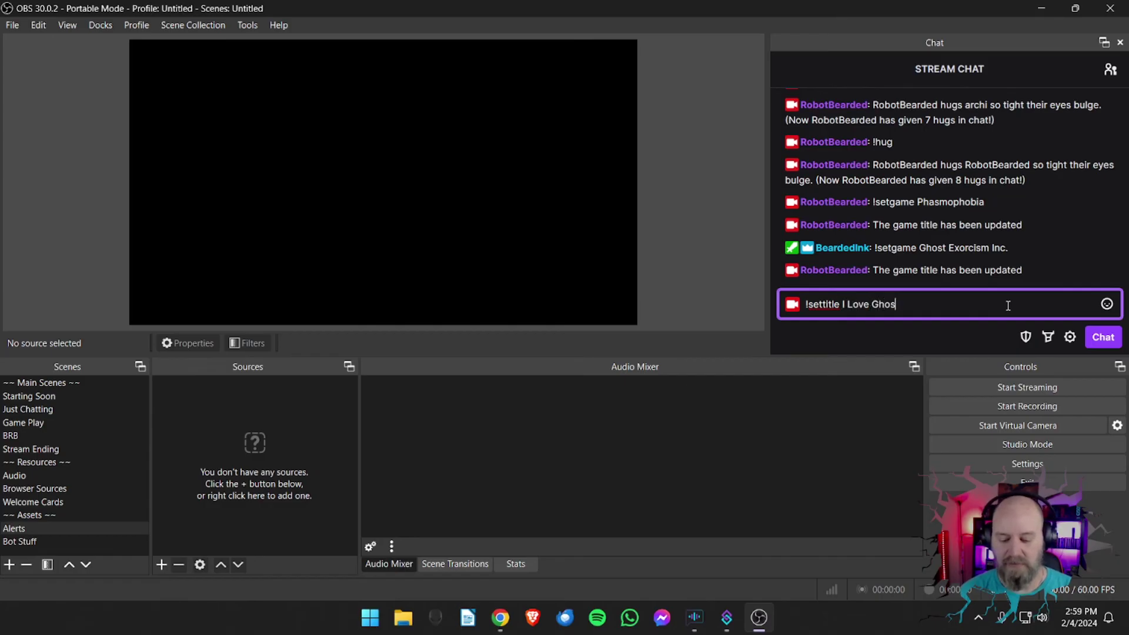
pyautogui.write('ts and Money')
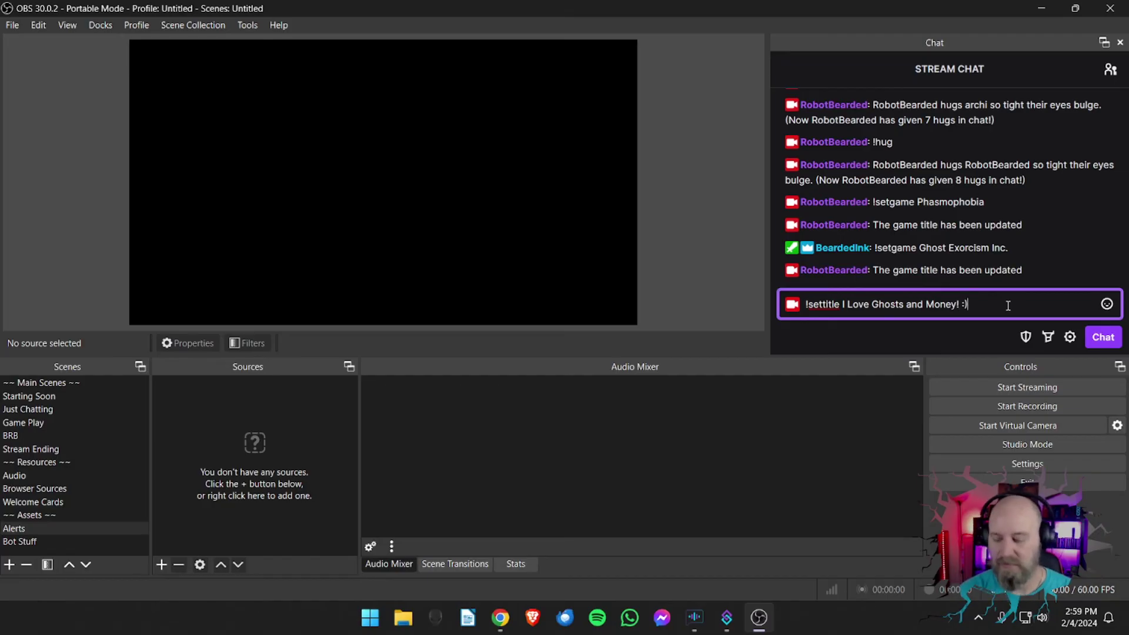
pyautogui.write('! :)')
pyautogui.press('Return')
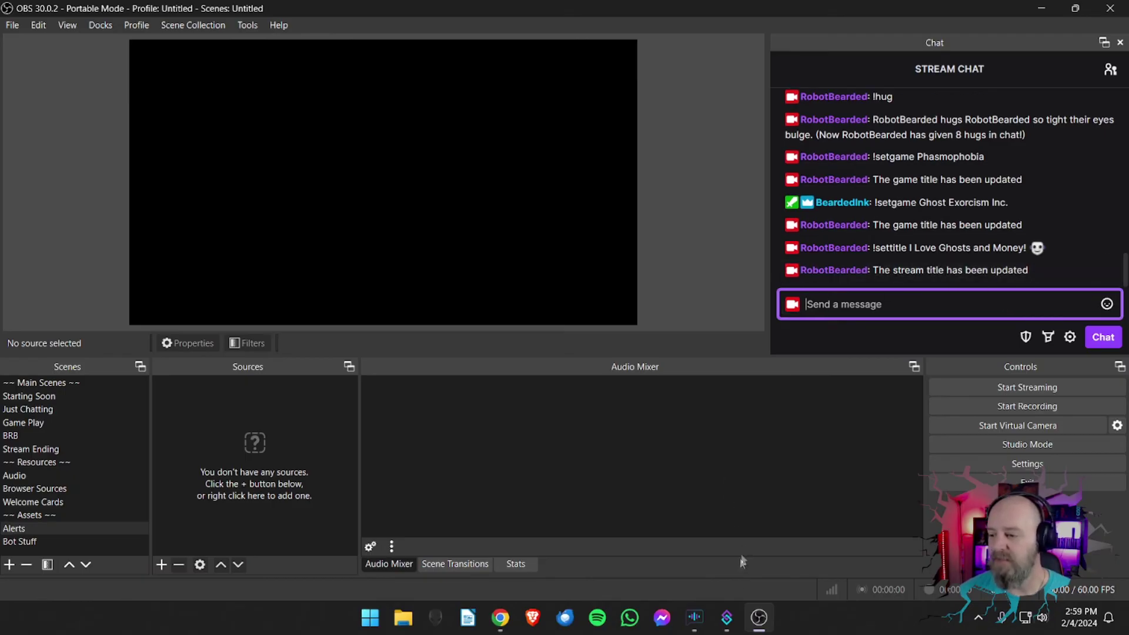
pyautogui.moveTo(501, 617)
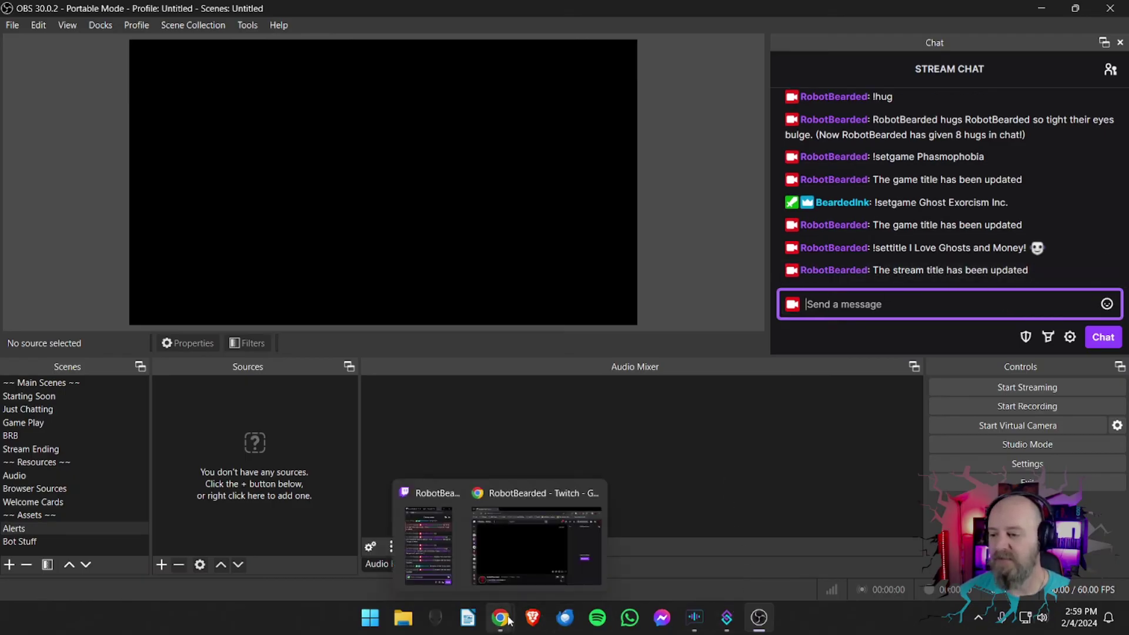
pyautogui.click(535, 552)
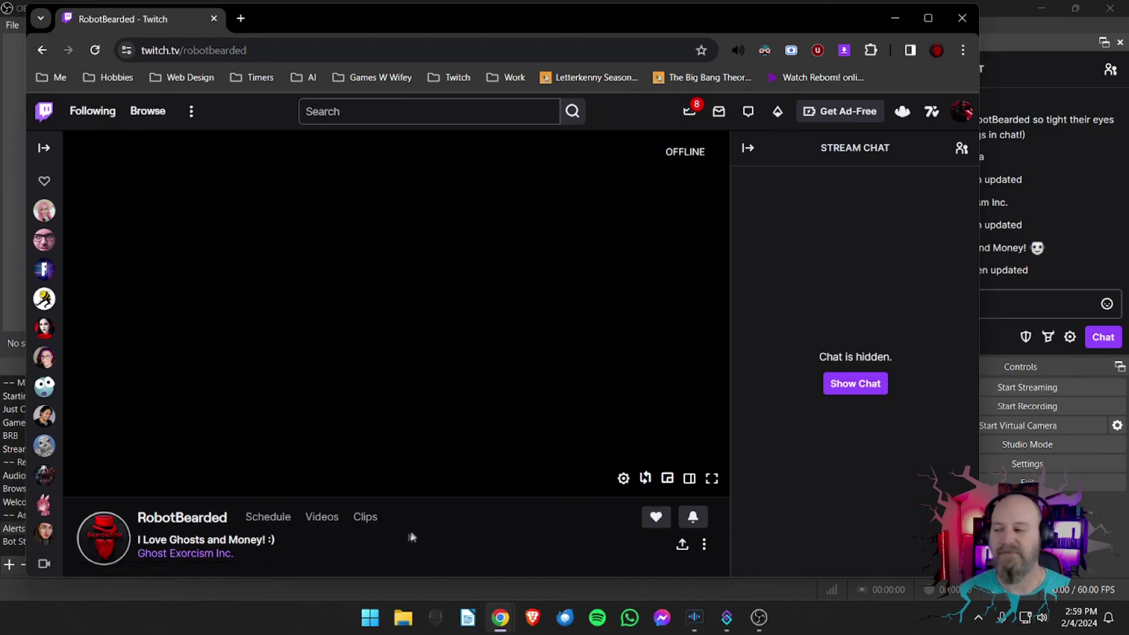
# Step: Send "!settitle I Like Spoopy!" from the moderator's popout chat in Chrome
pyautogui.moveTo(500, 617)
pyautogui.click(438, 536)
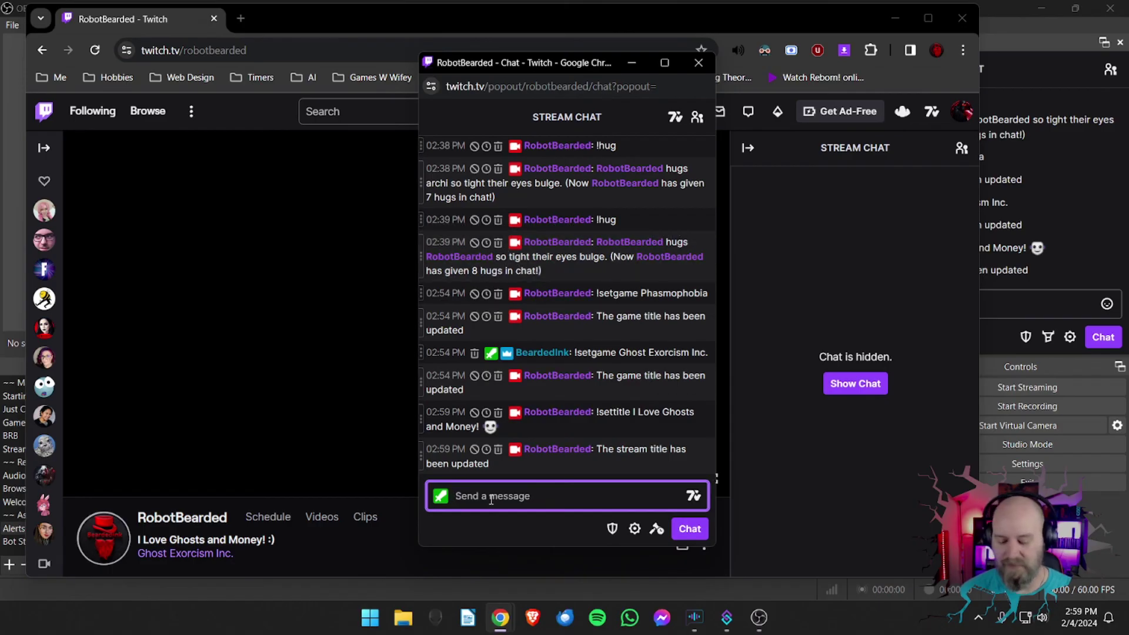
pyautogui.press('Up')
pyautogui.press('BackSpace')
pyautogui.press('BackSpace')
pyautogui.press('BackSpace')
pyautogui.press('BackSpace')
pyautogui.press('BackSpace')
pyautogui.press('BackSpace')
pyautogui.press('BackSpace')
pyautogui.press('BackSpace')
pyautogui.press('BackSpace')
pyautogui.press('BackSpace')
pyautogui.press('BackSpace')
pyautogui.press('BackSpace')
pyautogui.press('BackSpace')
pyautogui.press('BackSpace')
pyautogui.press('BackSpace')
pyautogui.press('BackSpace')
pyautogui.press('BackSpace')
pyautogui.press('BackSpace')
pyautogui.press('BackSpace')
pyautogui.press('BackSpace')
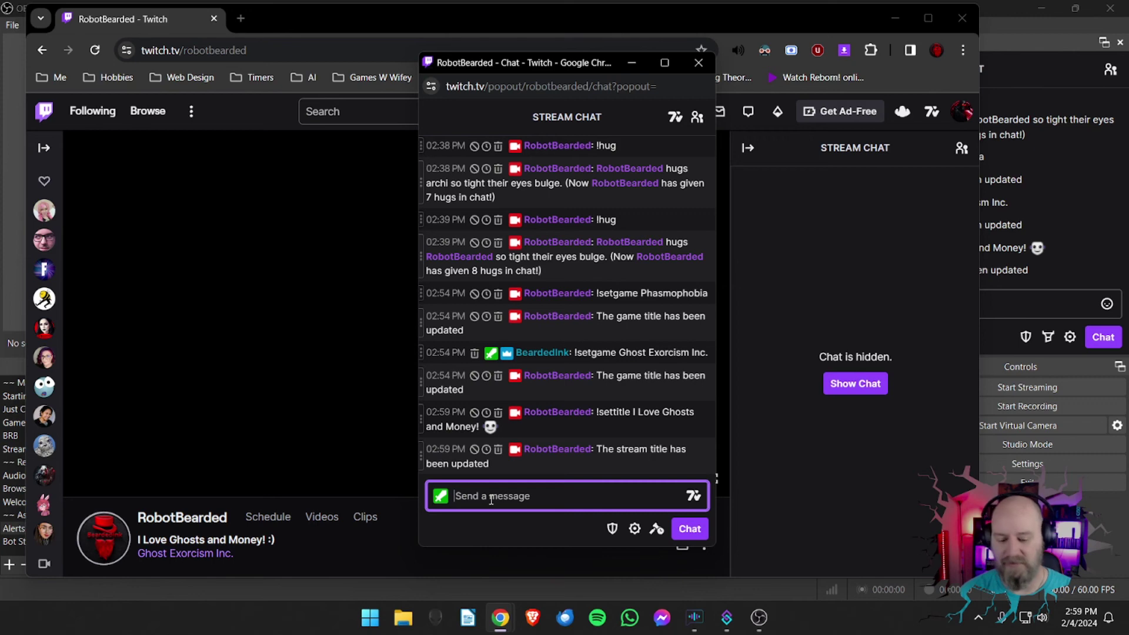
pyautogui.write('!setti')
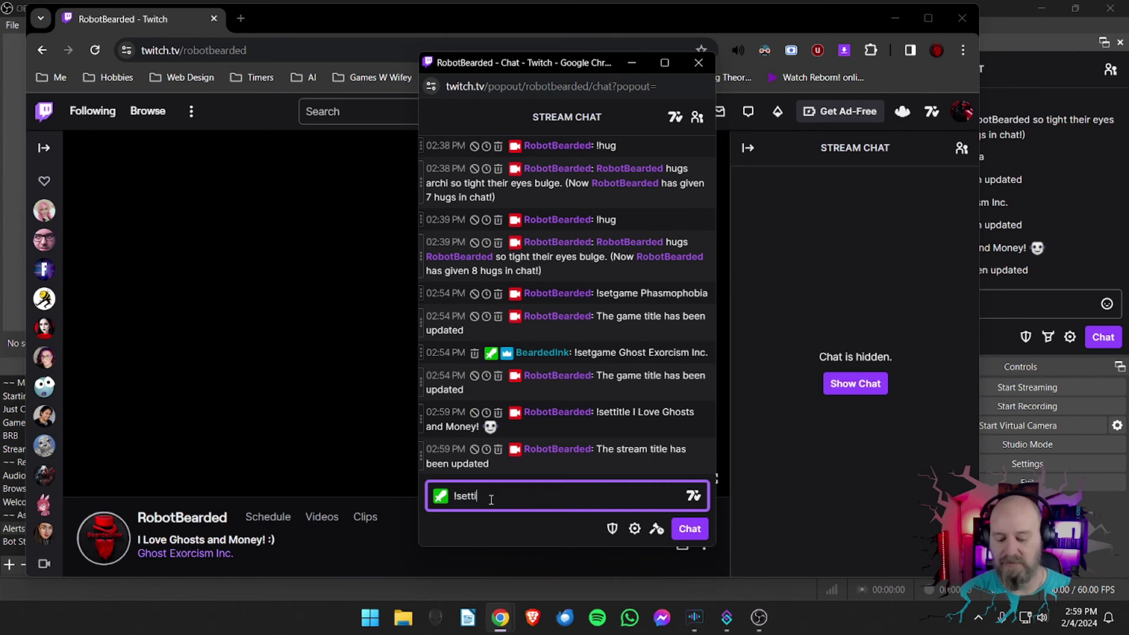
pyautogui.write('tle I Like Spoopy!')
pyautogui.press('Return')
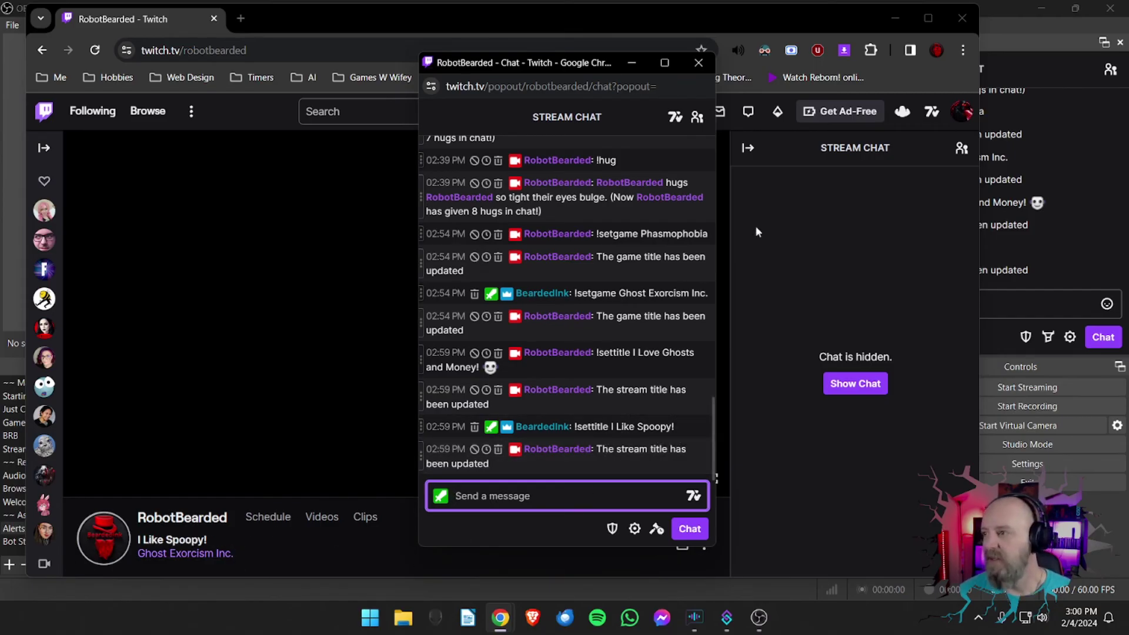
# Step: Move the Twitch channel and popout chat windows out of the way and return to Streamer.bot
pyautogui.moveTo(599, 22); pyautogui.dragTo(0, 97)
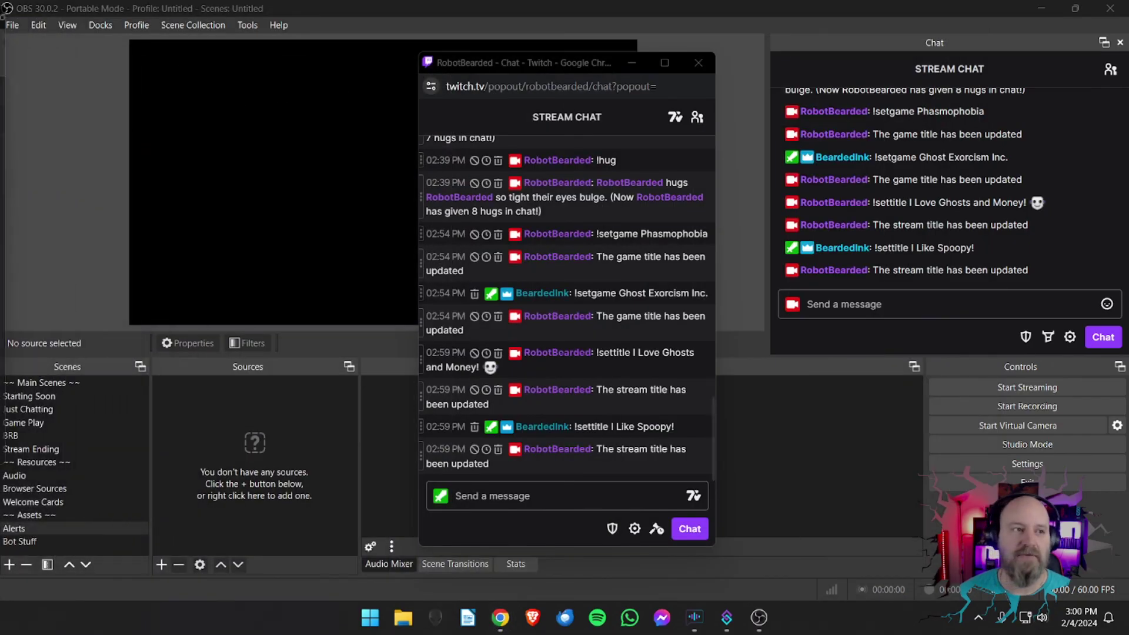
pyautogui.moveTo(528, 63); pyautogui.dragTo(341, 83)
pyautogui.click(436, 287)
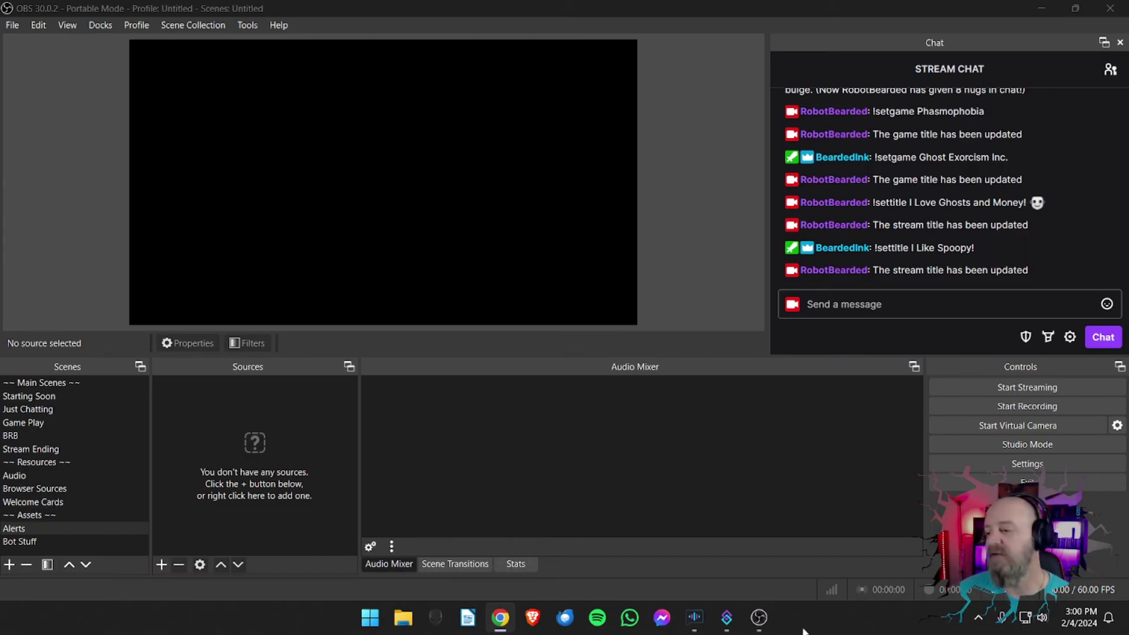
pyautogui.click(756, 626)
pyautogui.click(727, 617)
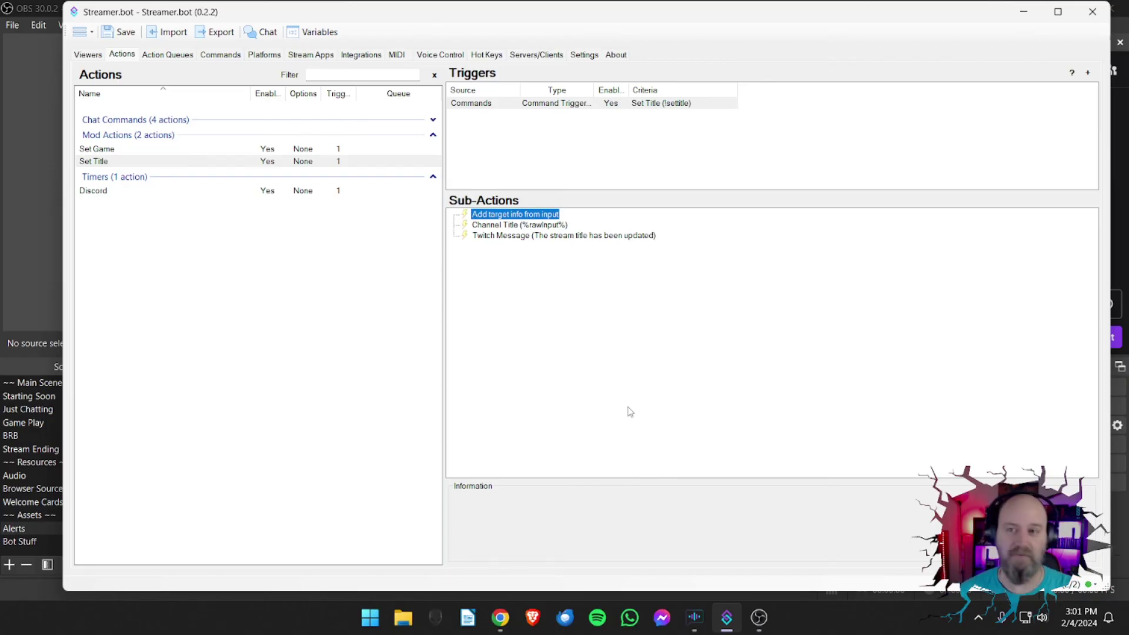
# Step: Add an enabled action named "I died" in a new "Stream Control" group and collapse the Mod Actions and Timers groups
pyautogui.rightClick(170, 301)
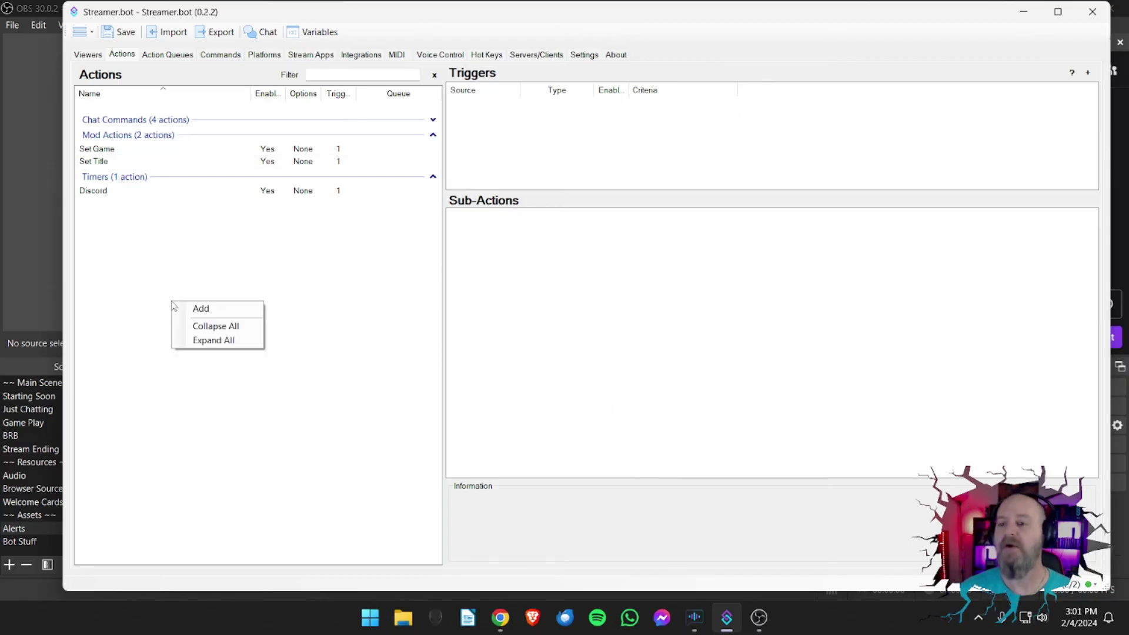
pyautogui.click(200, 308)
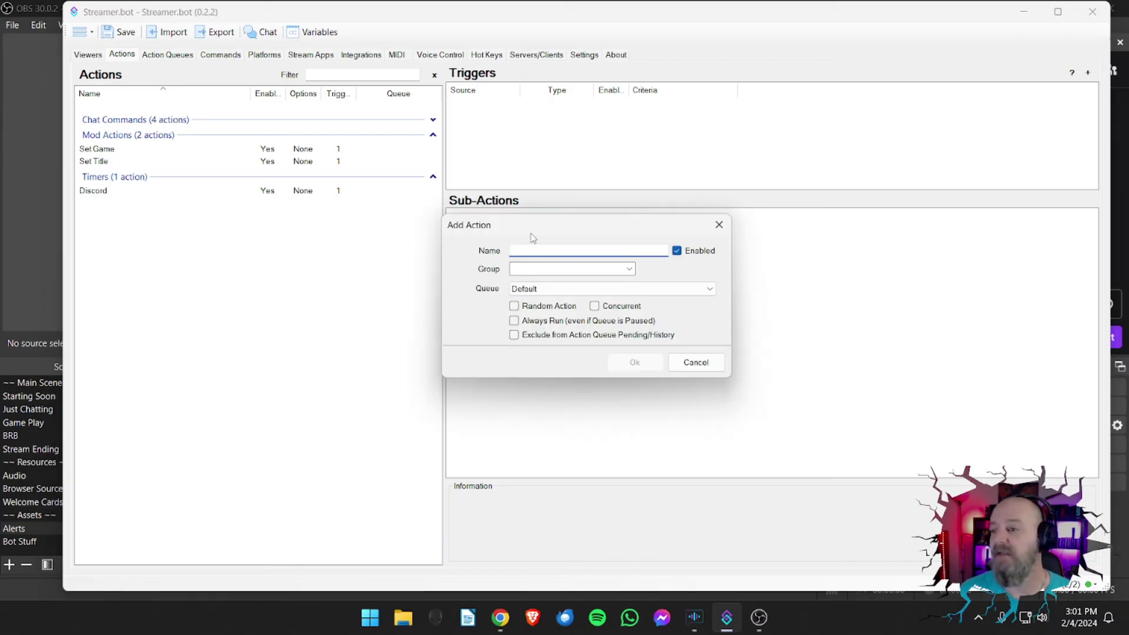
pyautogui.moveTo(528, 228); pyautogui.dragTo(508, 222)
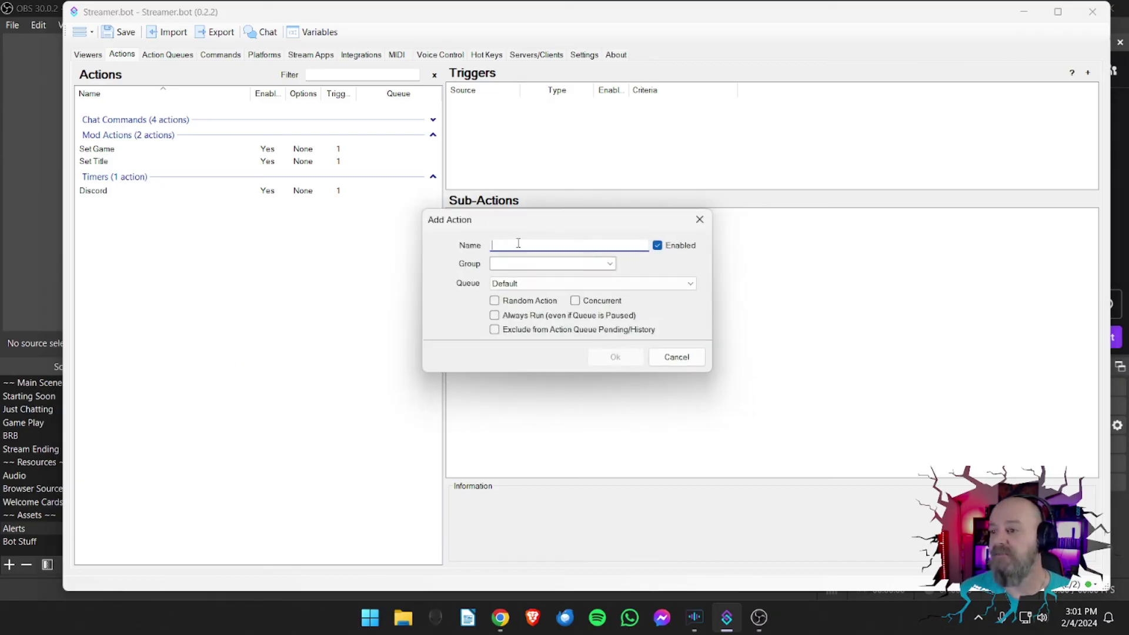
pyautogui.write('I died')
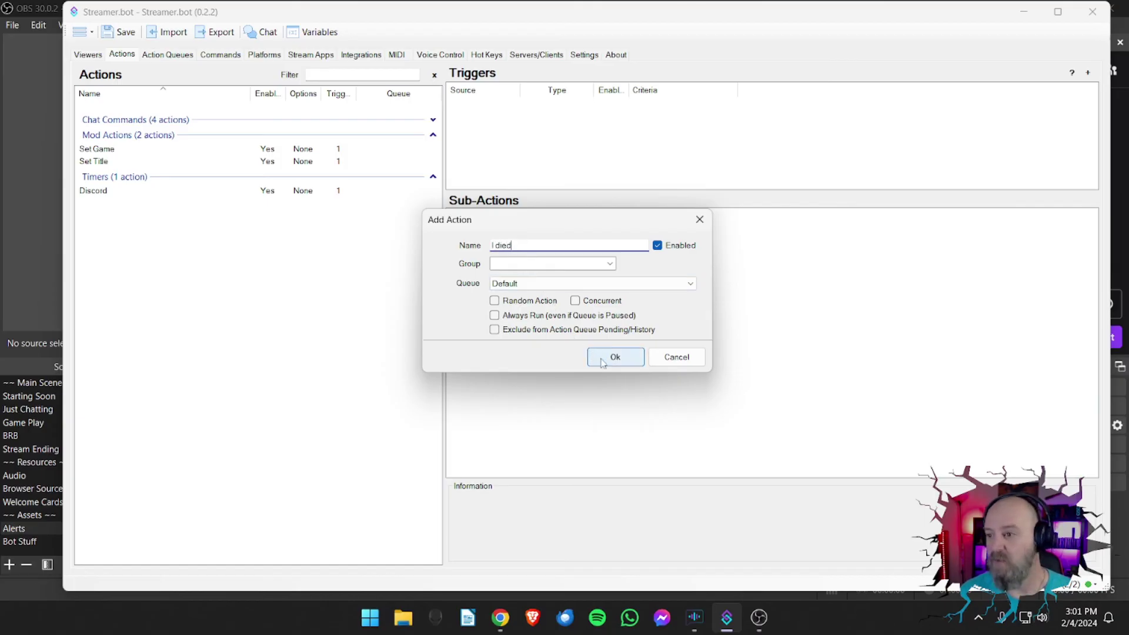
pyautogui.click(562, 263)
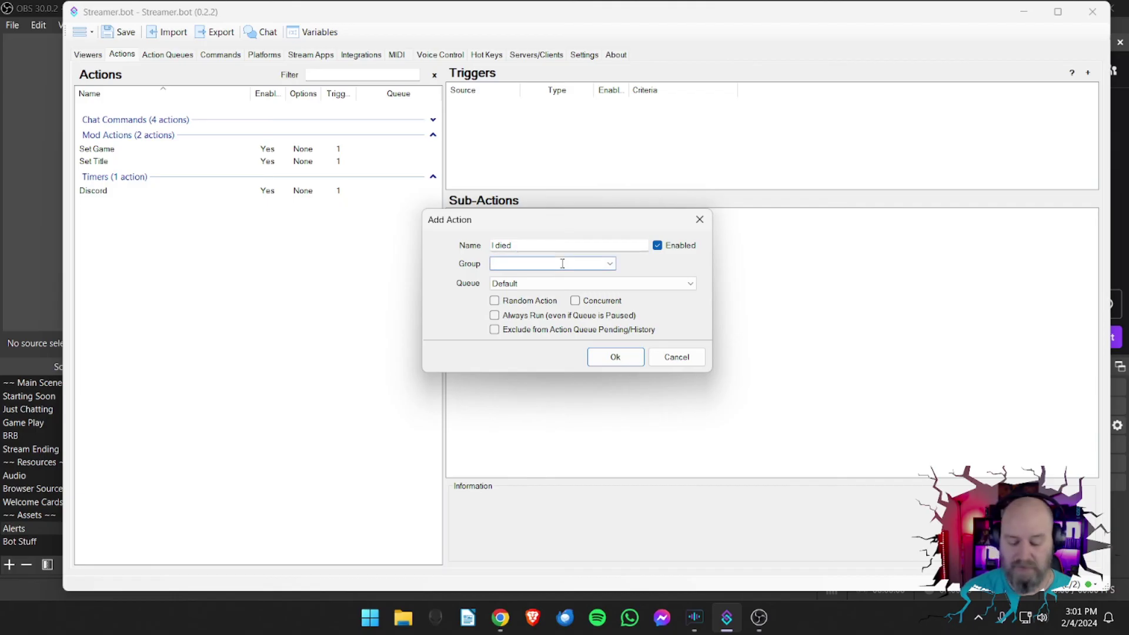
pyautogui.write('Stream Control')
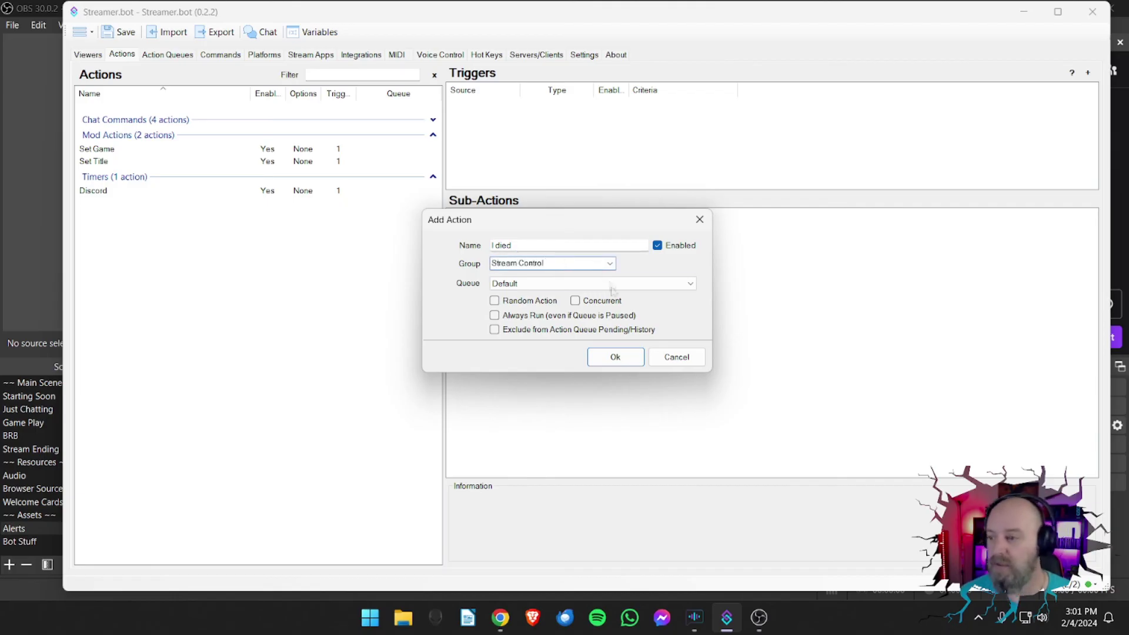
pyautogui.click(615, 357)
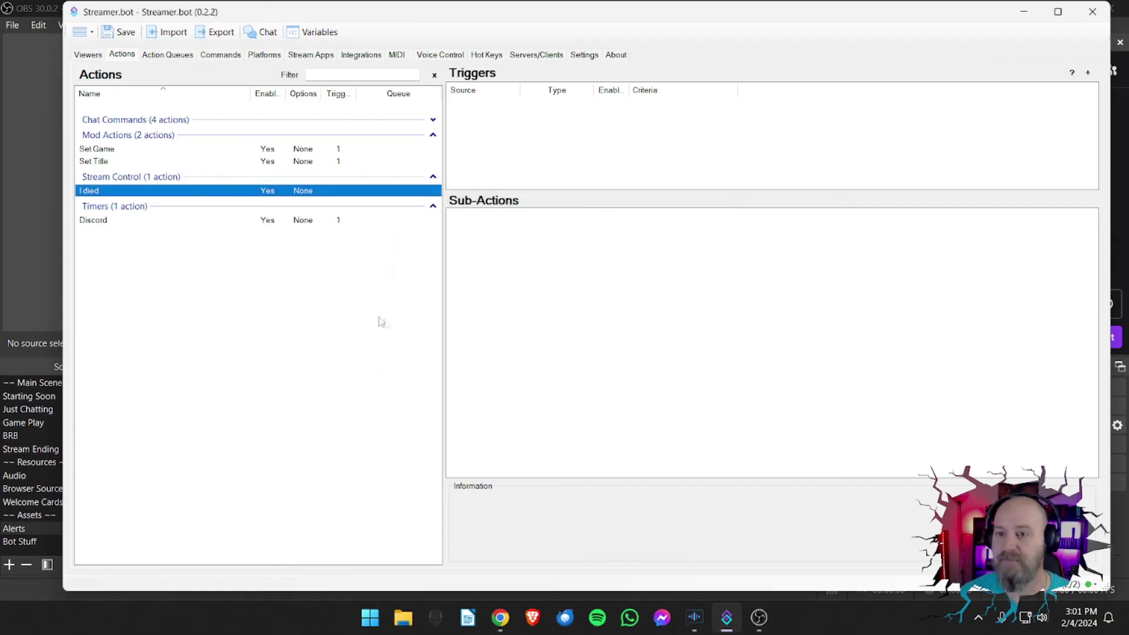
pyautogui.click(432, 135)
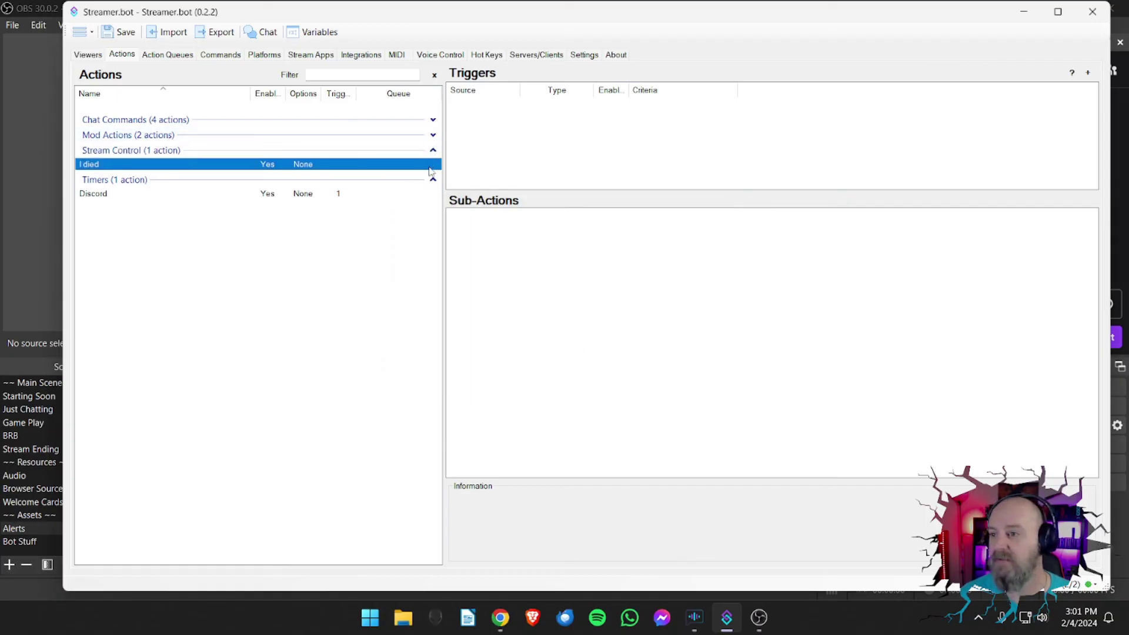
pyautogui.click(433, 180)
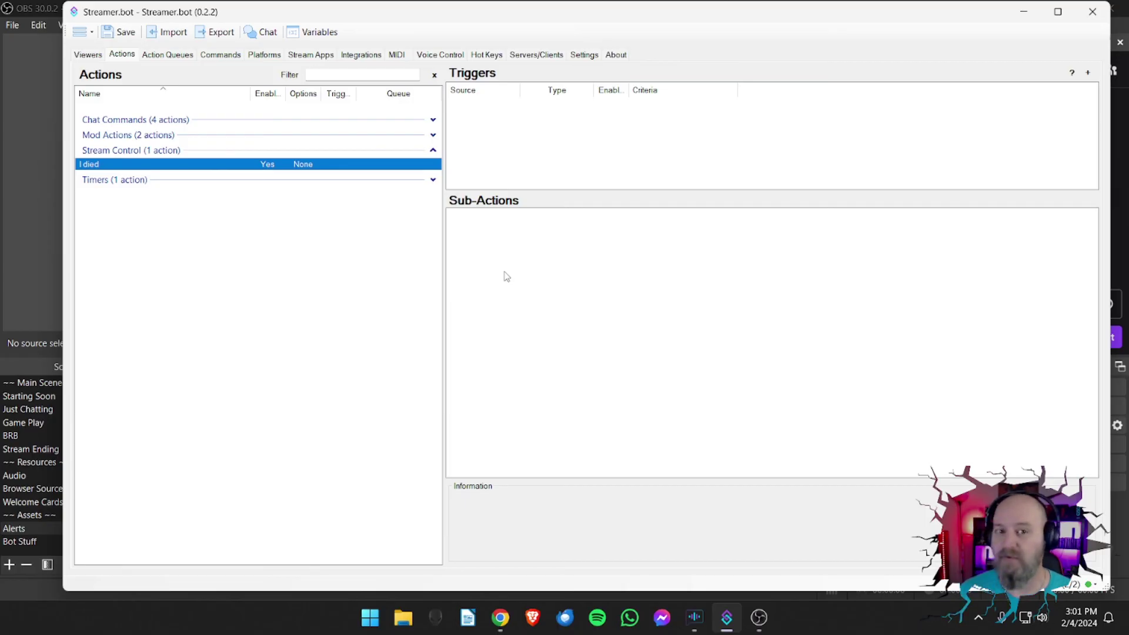
# Step: Switch to OBS and create a media source named "Died" in the Alerts scene
pyautogui.click(756, 615)
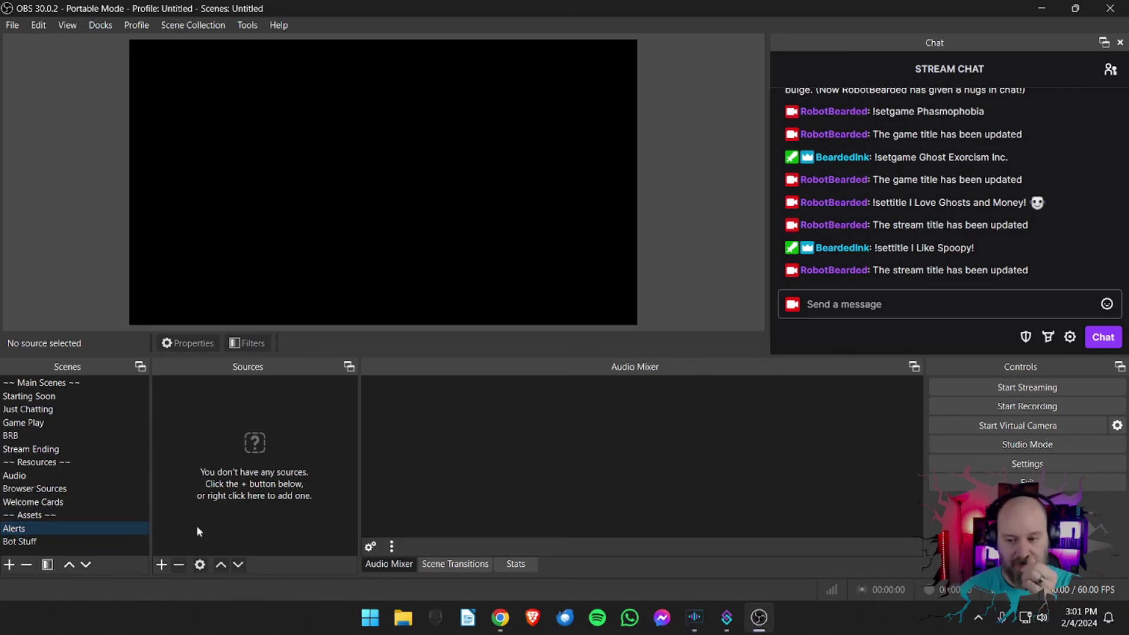
pyautogui.click(161, 564)
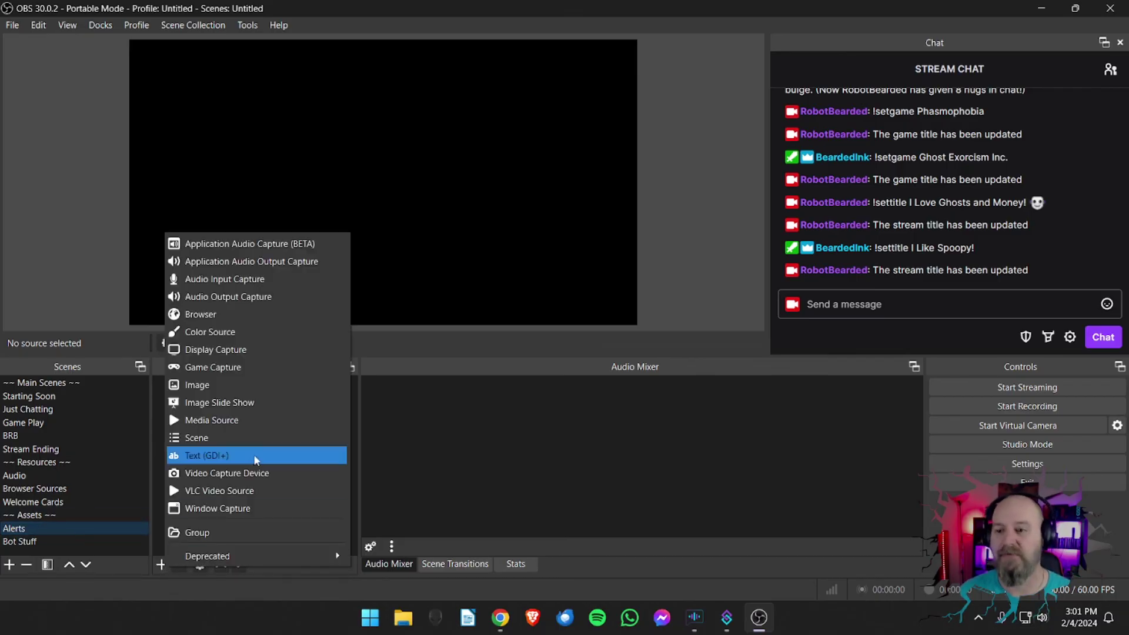
pyautogui.click(213, 421)
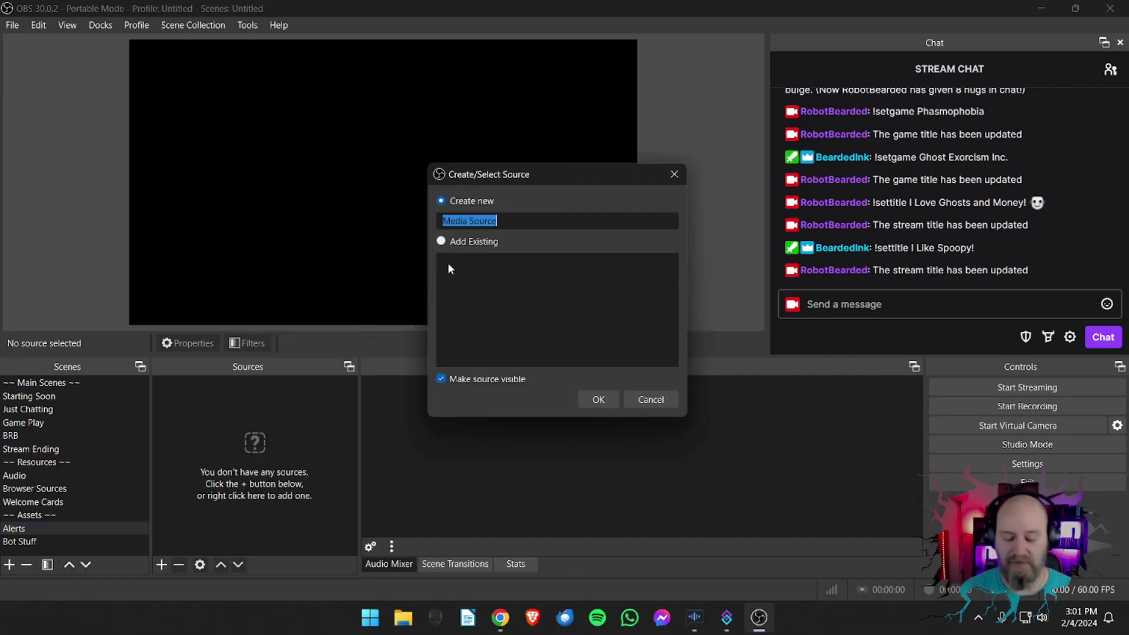
pyautogui.write('Died')
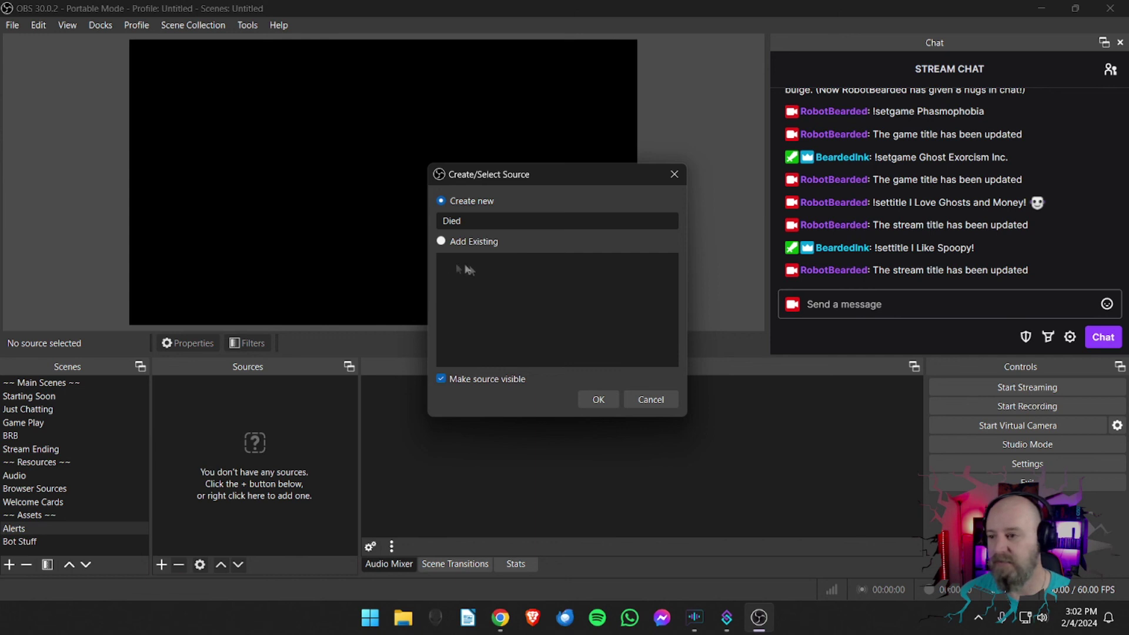
pyautogui.click(598, 399)
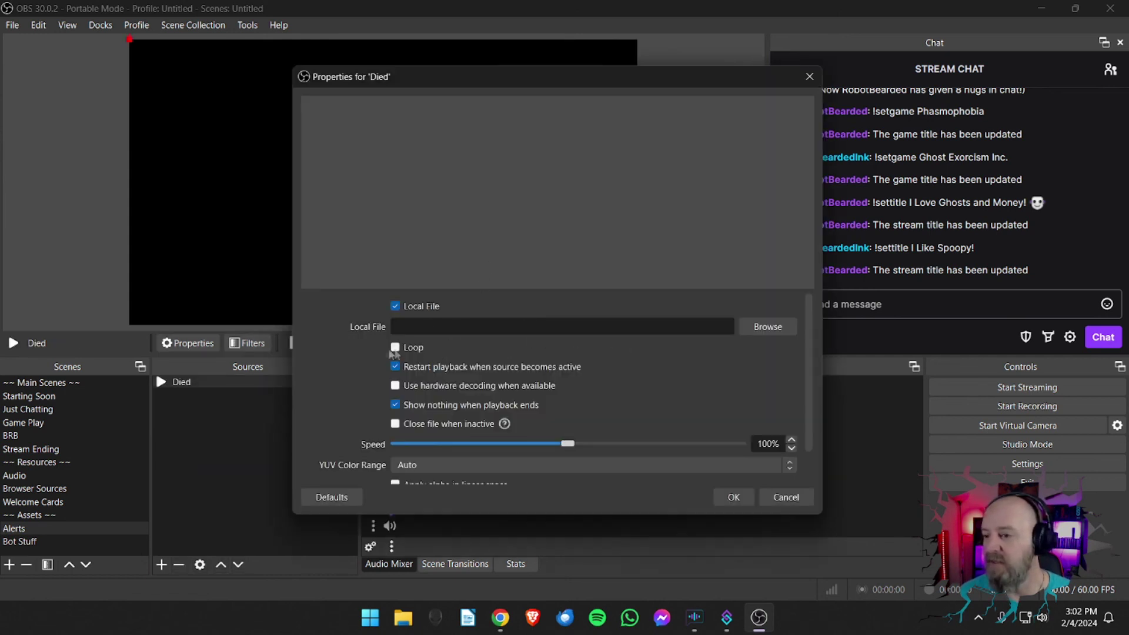
# Step: Load zelda2.mp4 from the Desktop as the Died source's local file and accept its properties
pyautogui.click(765, 327)
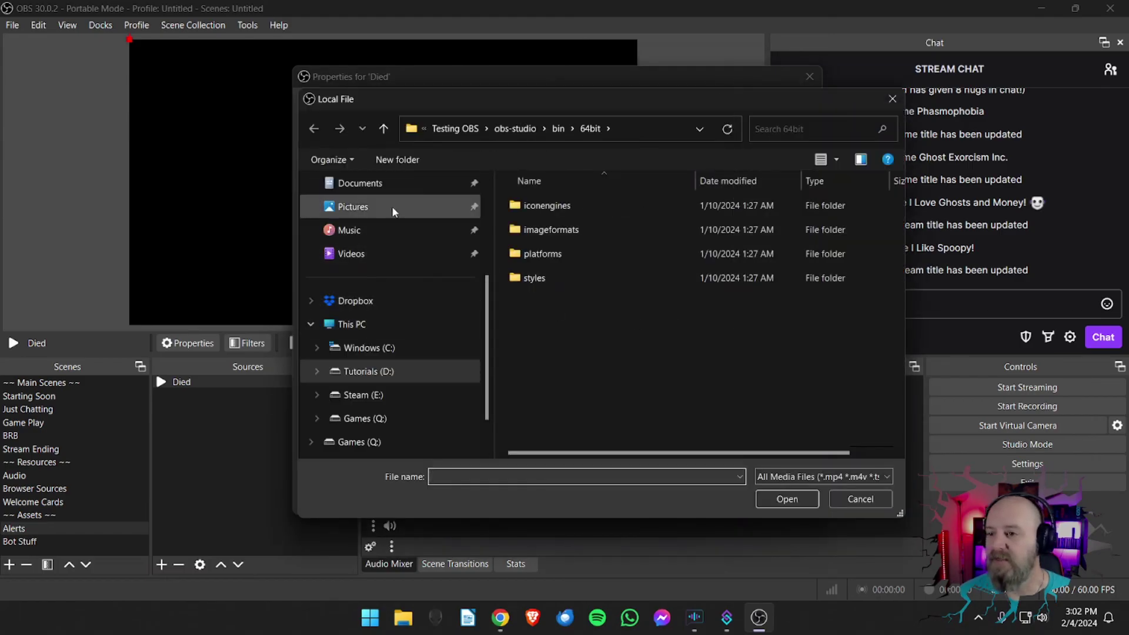
pyautogui.scroll(3, 394, 213)
pyautogui.click(353, 258)
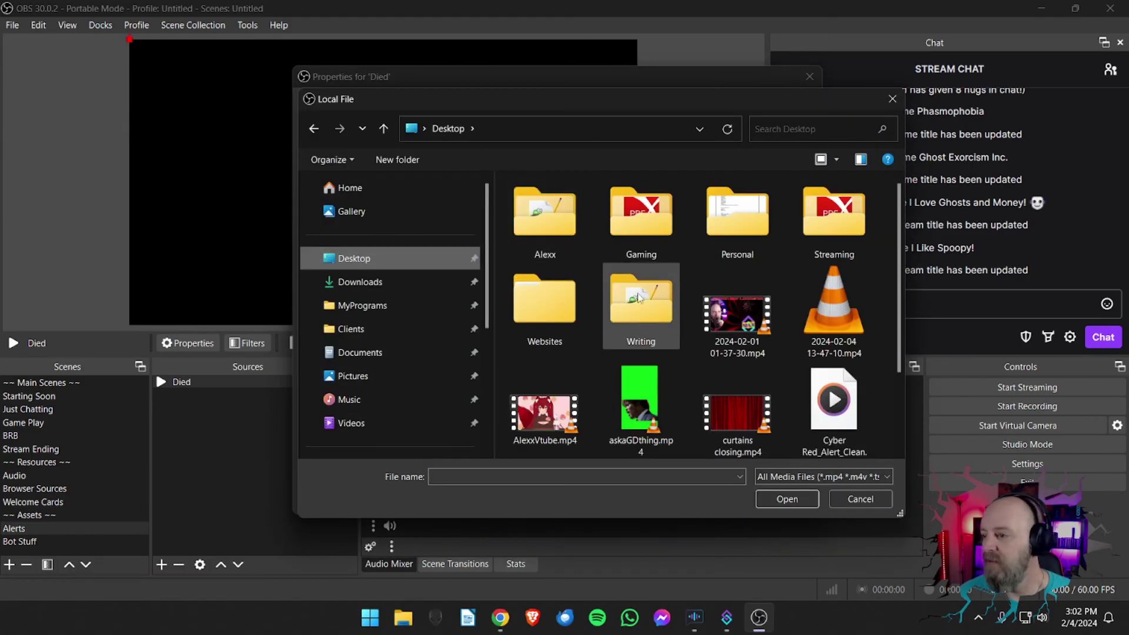
pyautogui.scroll(-2, 706, 316)
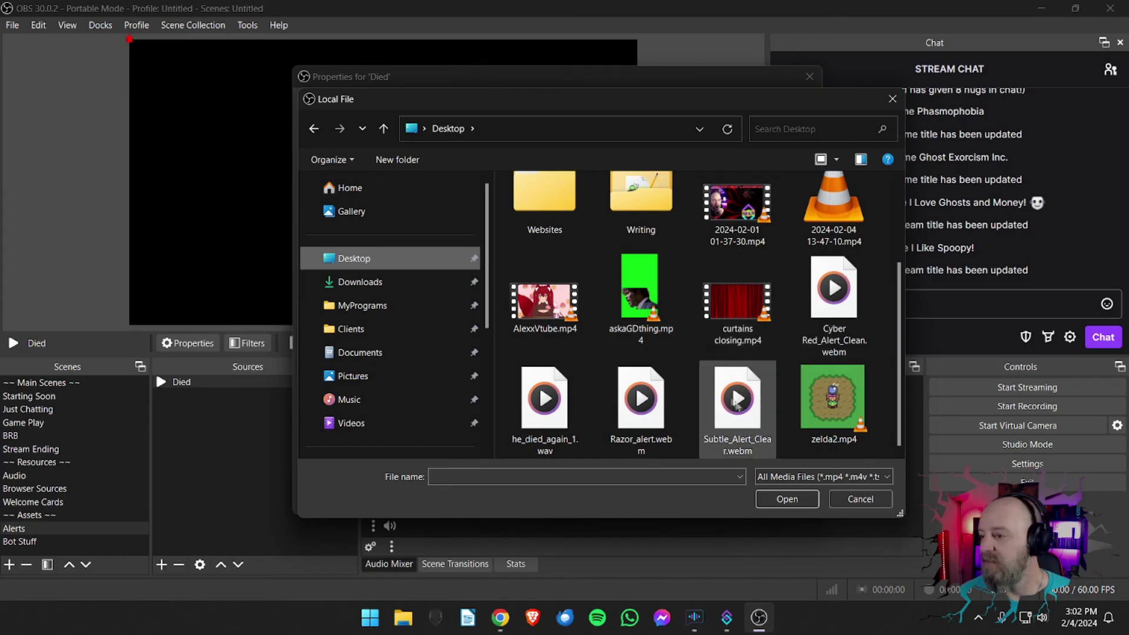
pyautogui.click(833, 402)
pyautogui.click(787, 499)
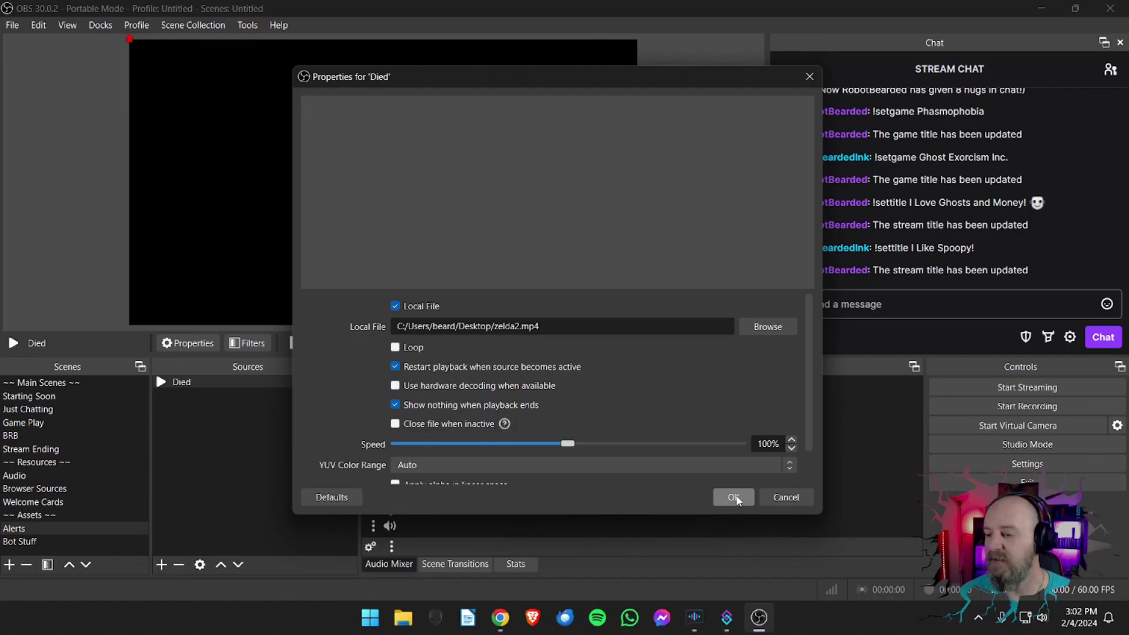
pyautogui.click(734, 498)
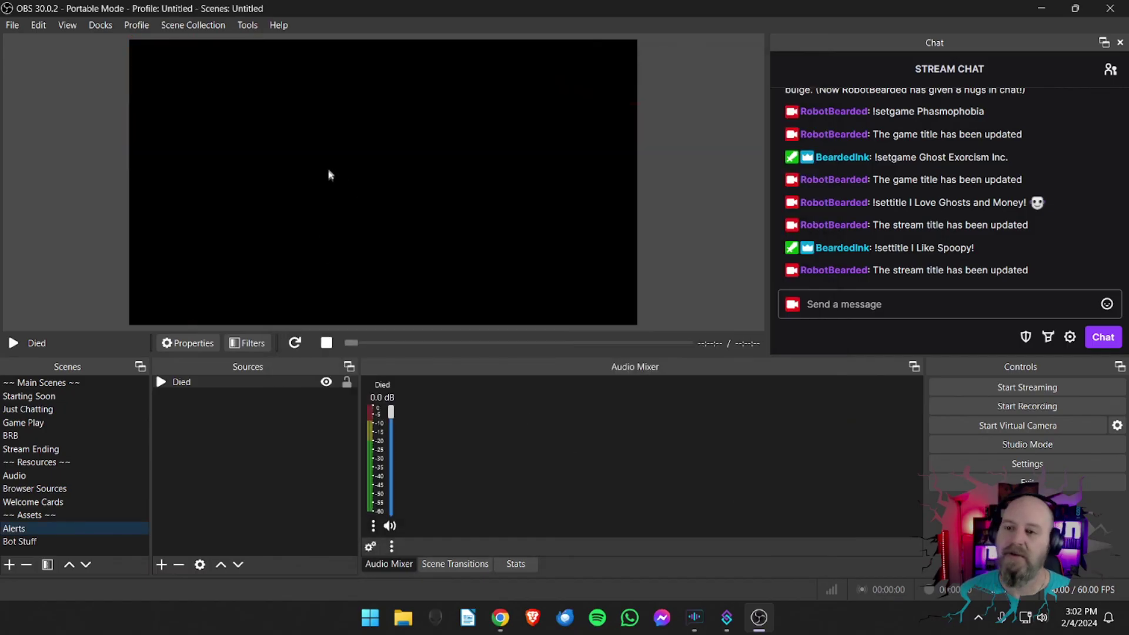
# Step: Turn on looping for the Died source and lock it centred on the canvas
pyautogui.doubleClick(285, 382)
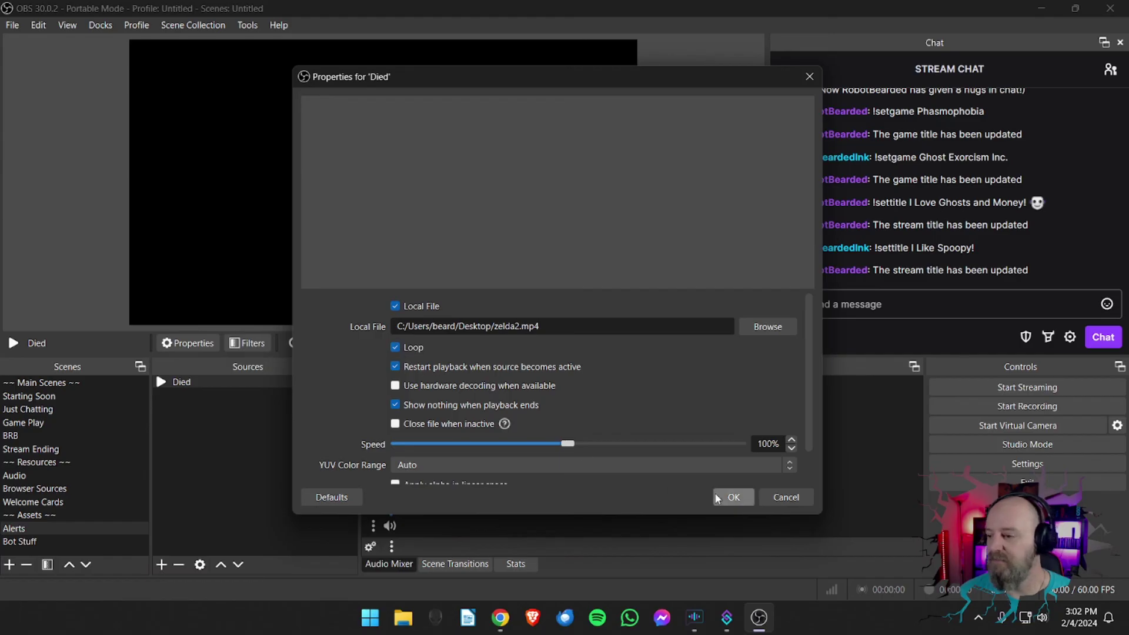
pyautogui.click(734, 497)
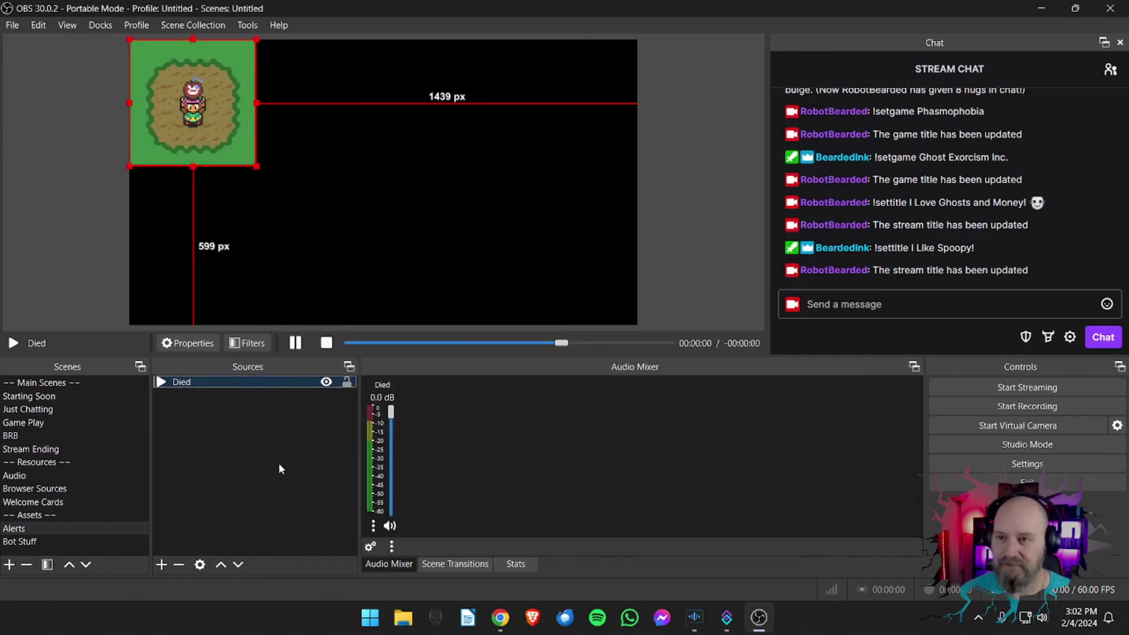
pyautogui.moveTo(206, 140); pyautogui.dragTo(395, 234)
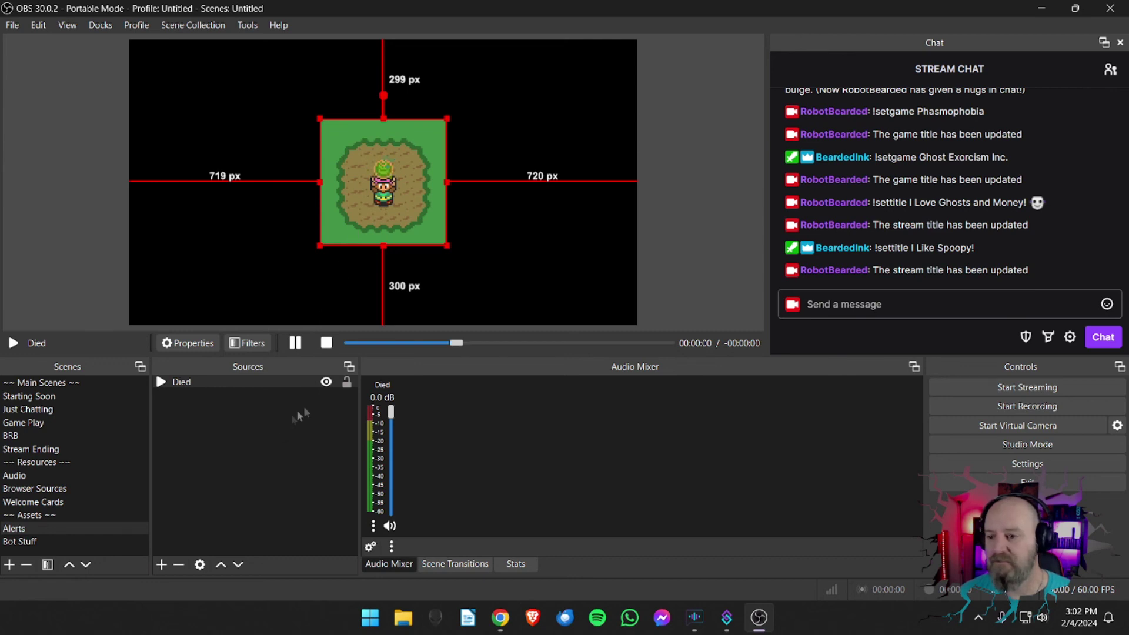
pyautogui.click(351, 397)
# Step: Lower the Died source's volume to near the minimum, mute it and hide it from the audio mixer
pyautogui.moveTo(392, 415); pyautogui.dragTo(391, 510)
pyautogui.click(390, 525)
pyautogui.rightClick(387, 475)
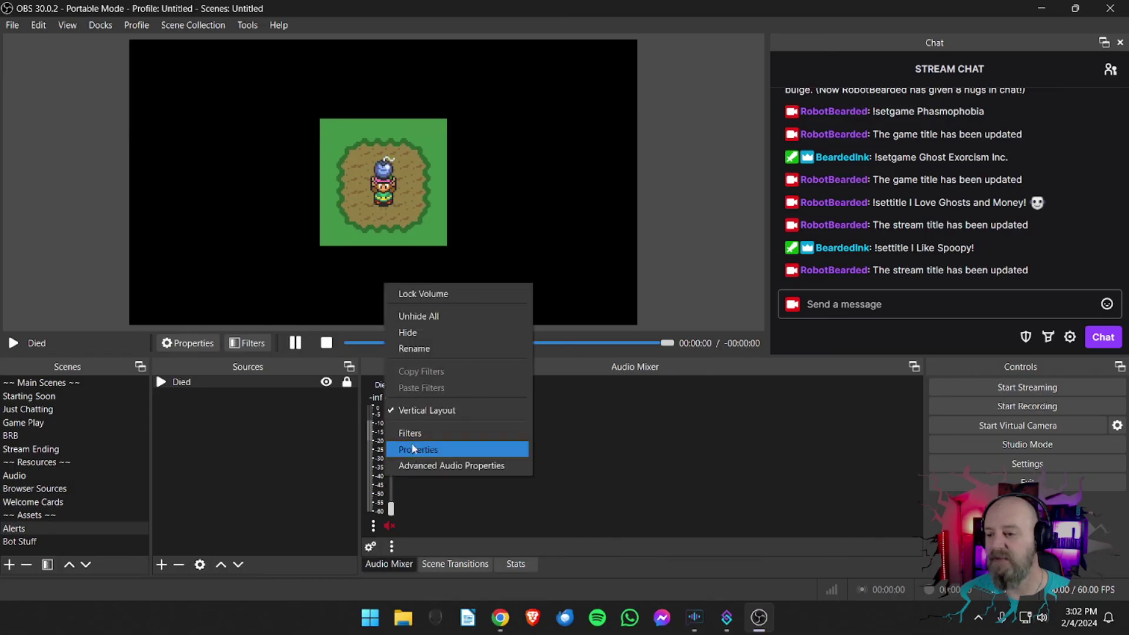
pyautogui.click(412, 332)
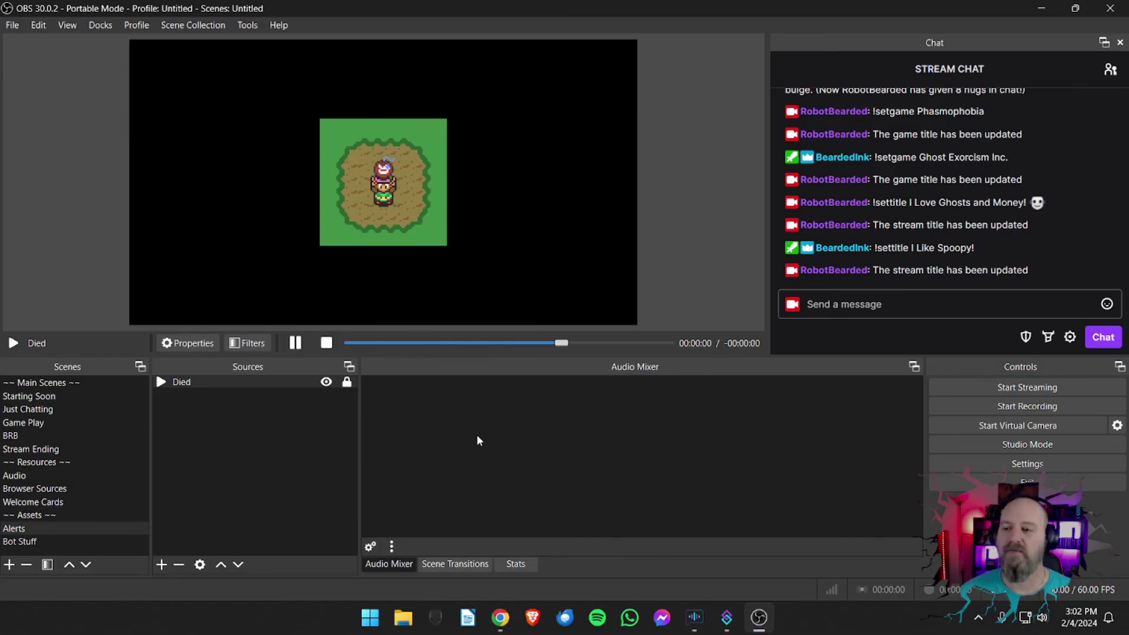
# Step: Toggle the Died source's visibility off and on to preview it, leaving it hidden
pyautogui.click(326, 383)
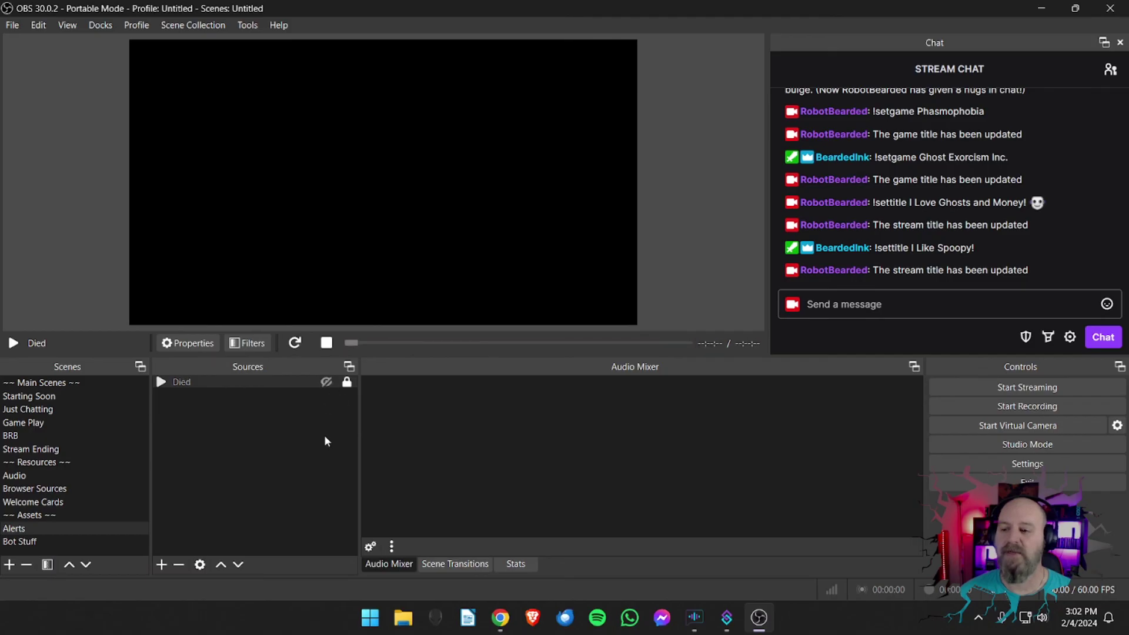
pyautogui.click(326, 382)
pyautogui.click(312, 382)
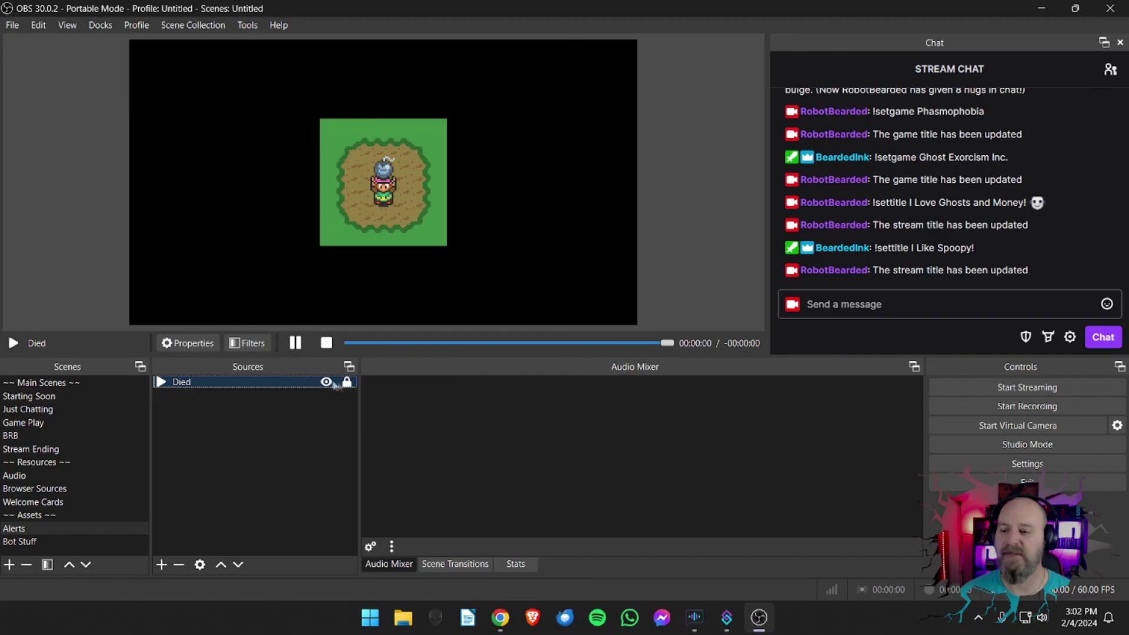
pyautogui.click(327, 382)
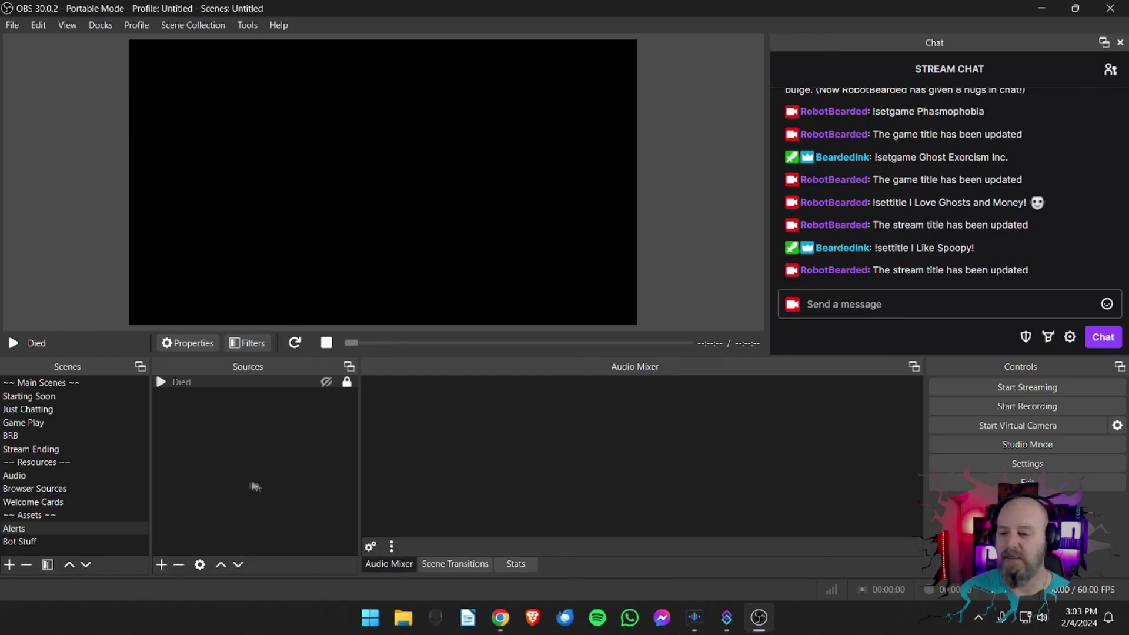
# Step: Create a second media source named "HeDed" in the Alerts scene
pyautogui.click(164, 565)
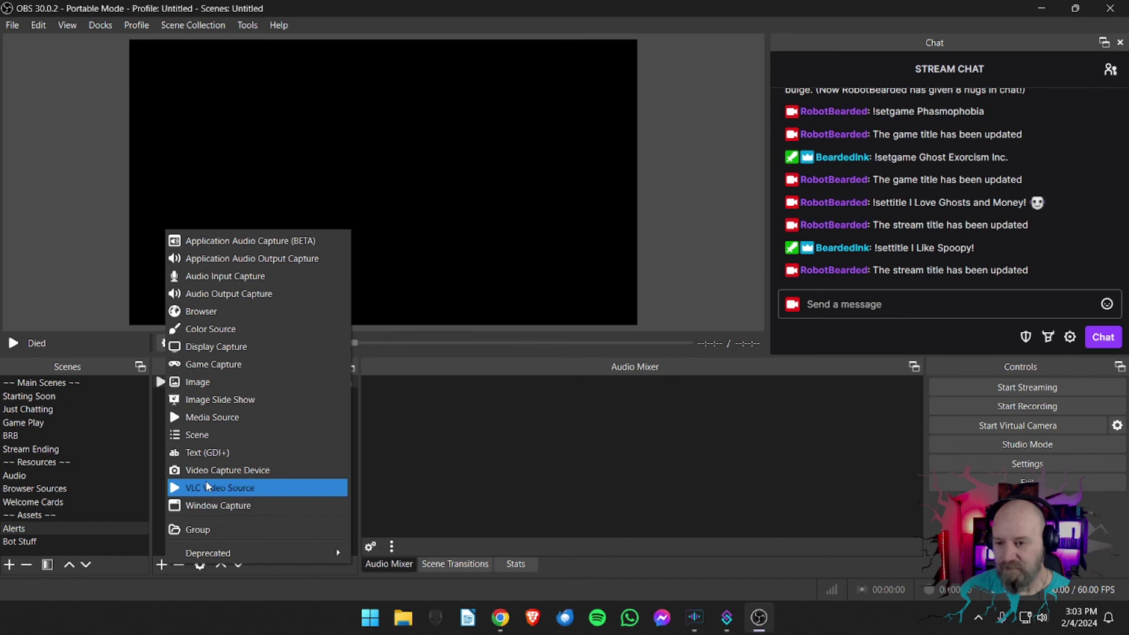
pyautogui.click(212, 418)
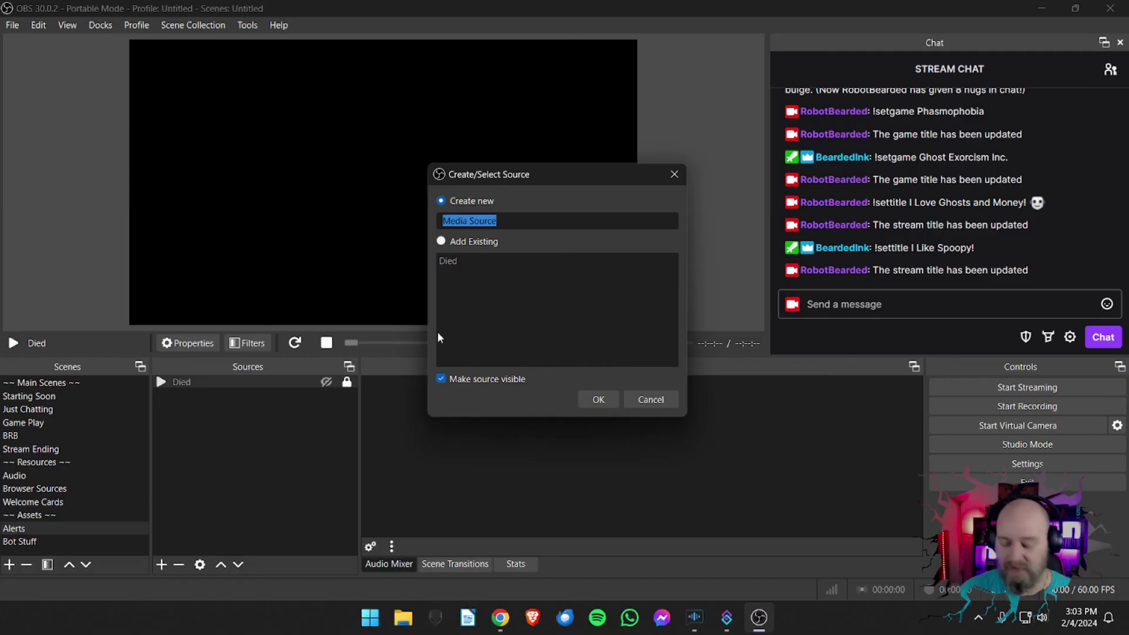
pyautogui.write('HeDed')
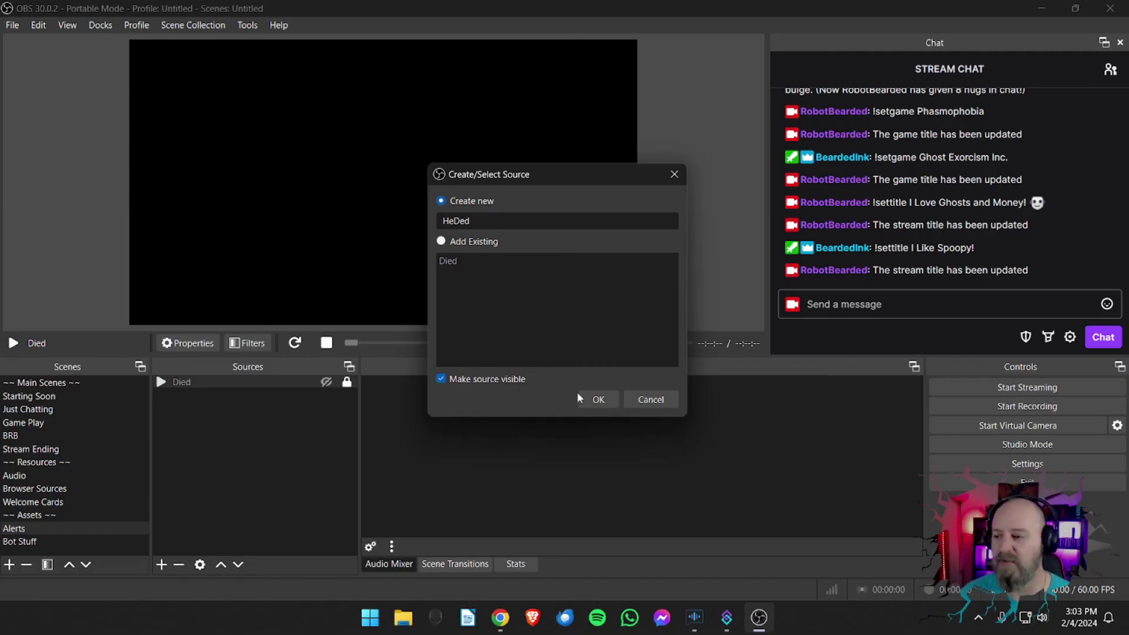
pyautogui.click(597, 401)
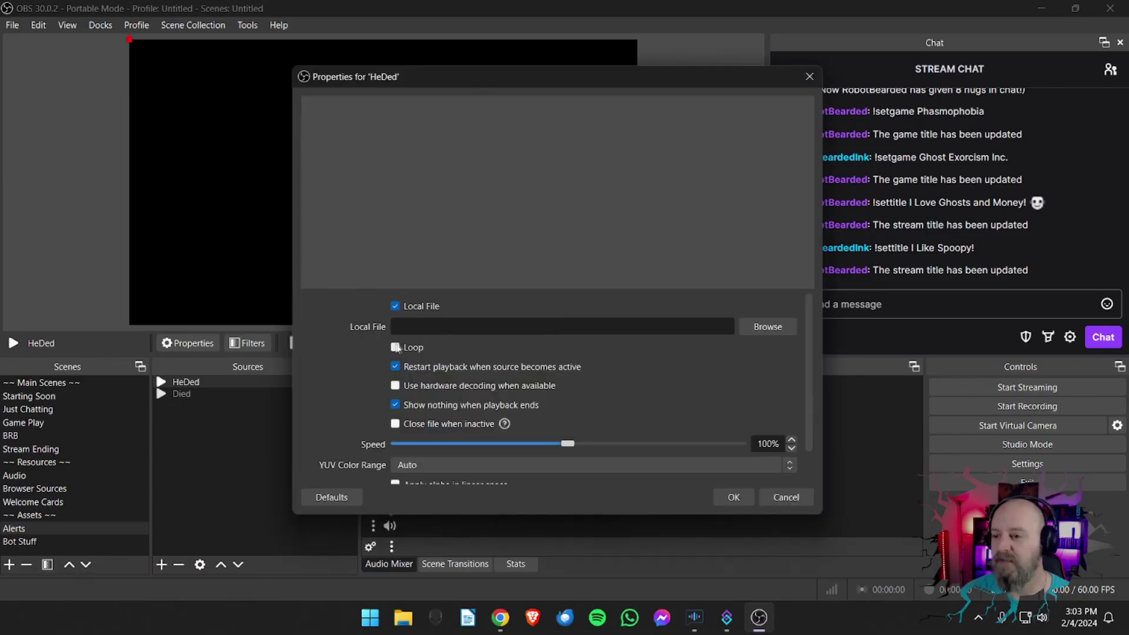
# Step: Set he_died_again_1.wav from the Desktop as the HeDed source's local file, leaving looping off
pyautogui.click(750, 332)
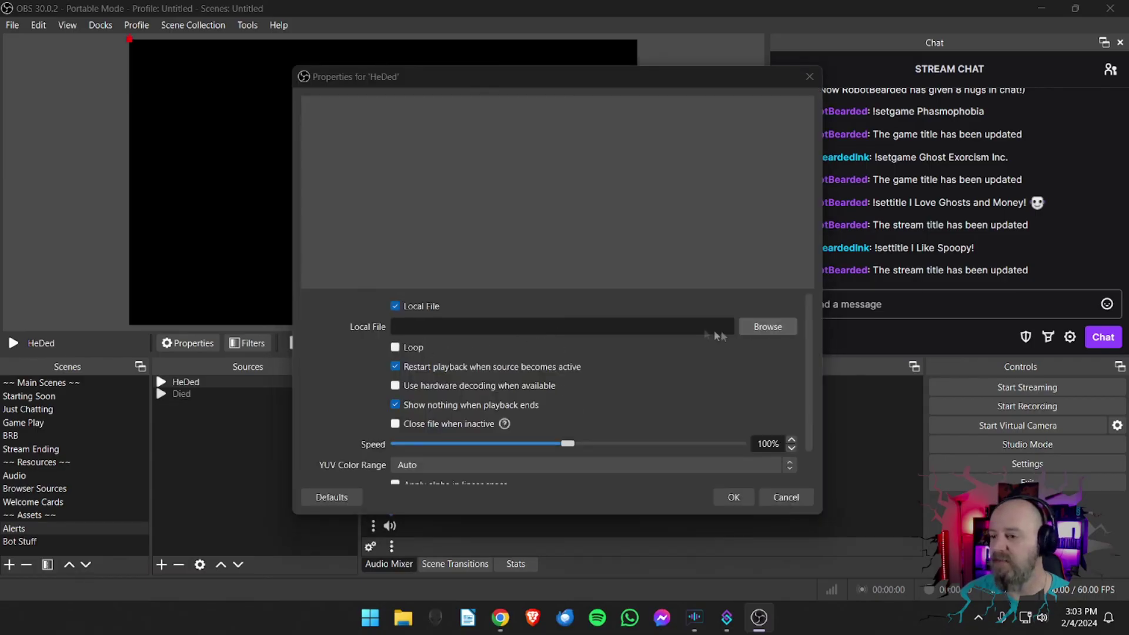
pyautogui.scroll(-1, 835, 382)
pyautogui.click(838, 389)
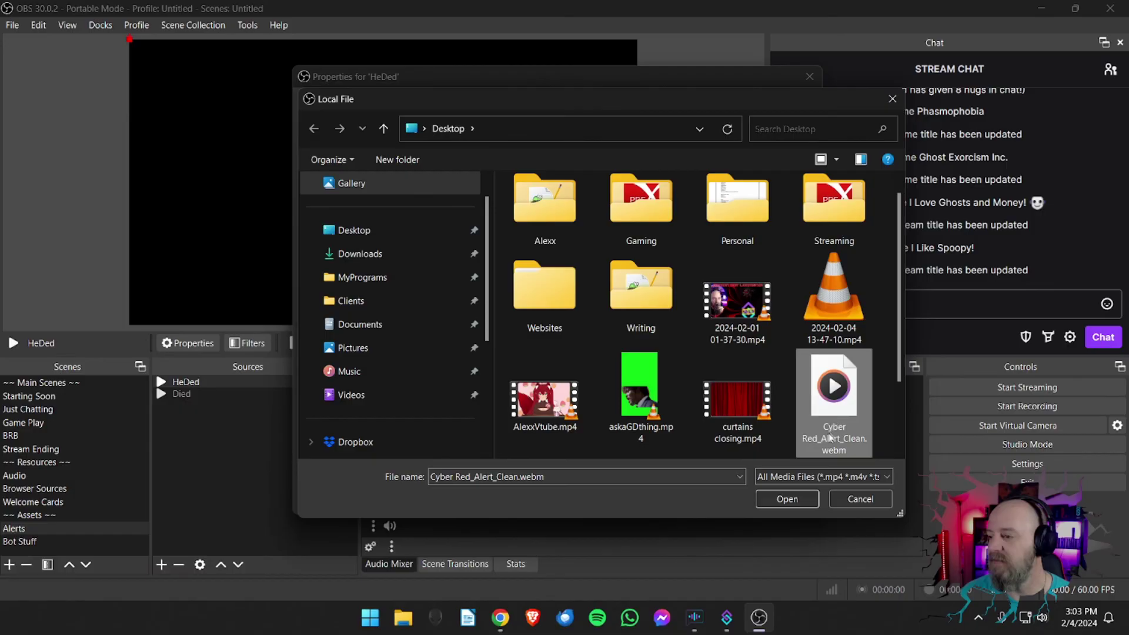
pyautogui.scroll(-2, 835, 394)
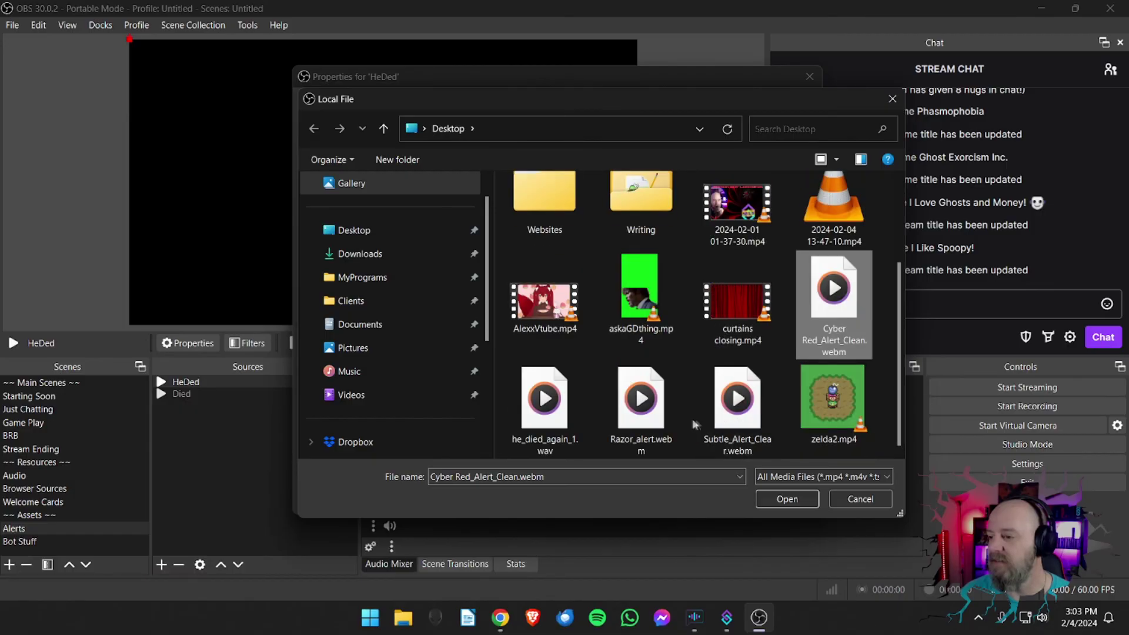
pyautogui.doubleClick(539, 412)
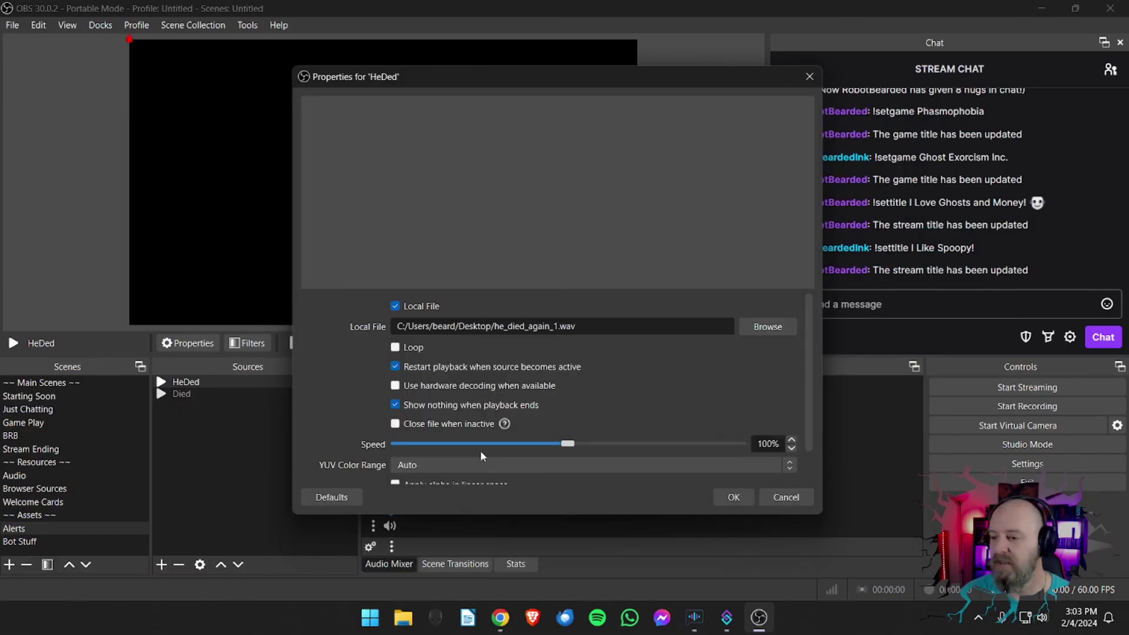
pyautogui.click(721, 497)
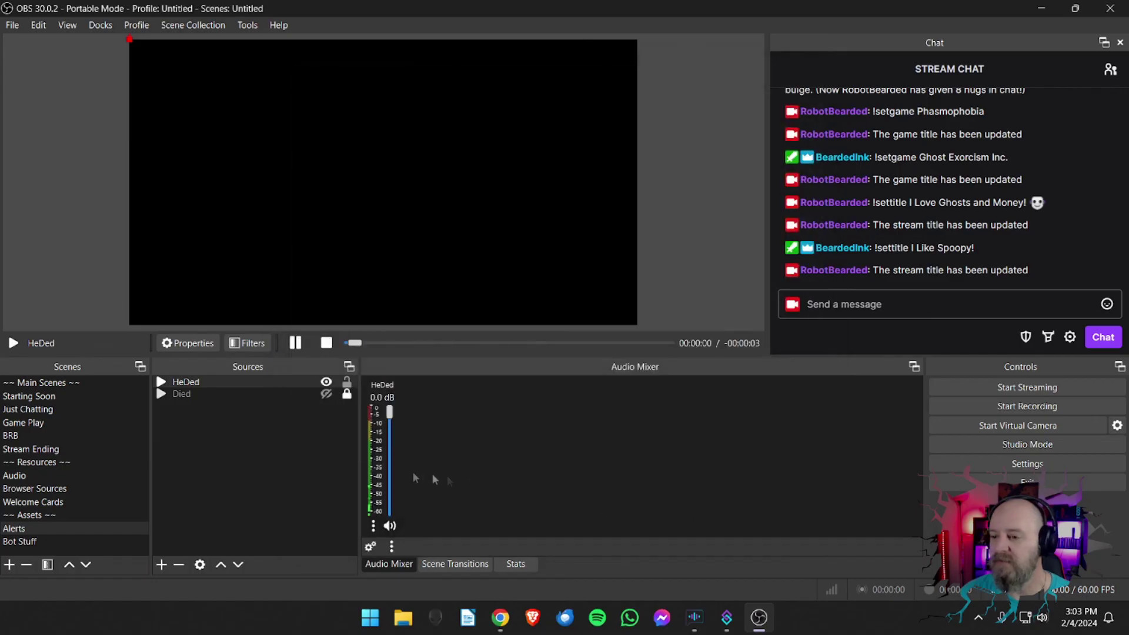
# Step: Set HeDed's audio monitoring to Monitor and Output and disable audio tracks 4 and 5 in its advanced audio properties
pyautogui.rightClick(380, 468)
pyautogui.click(404, 456)
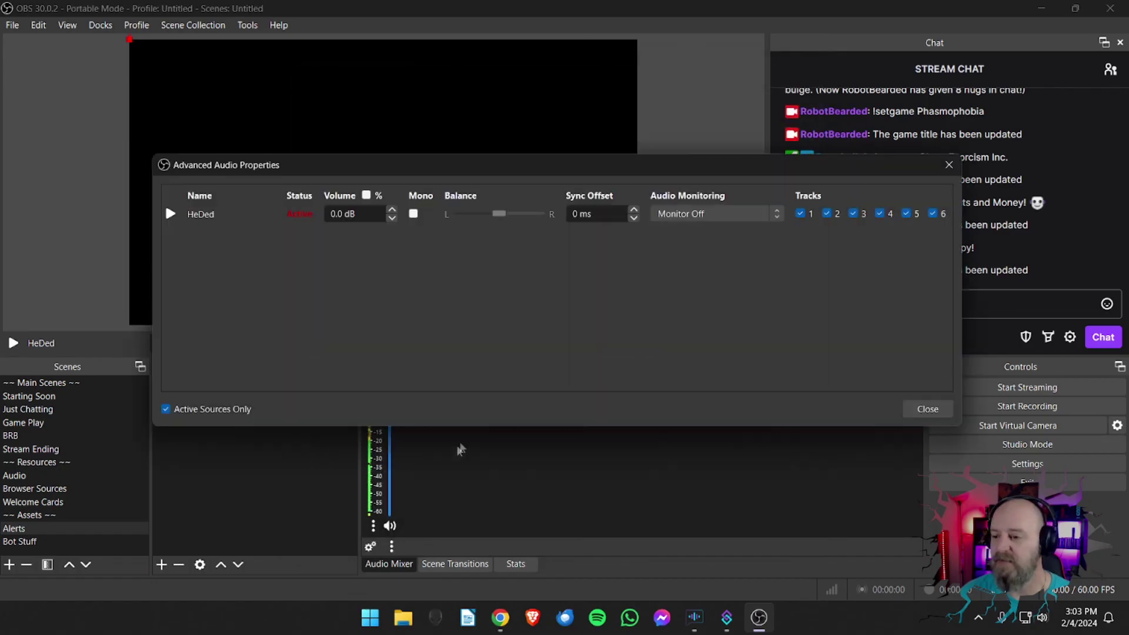
pyautogui.click(764, 214)
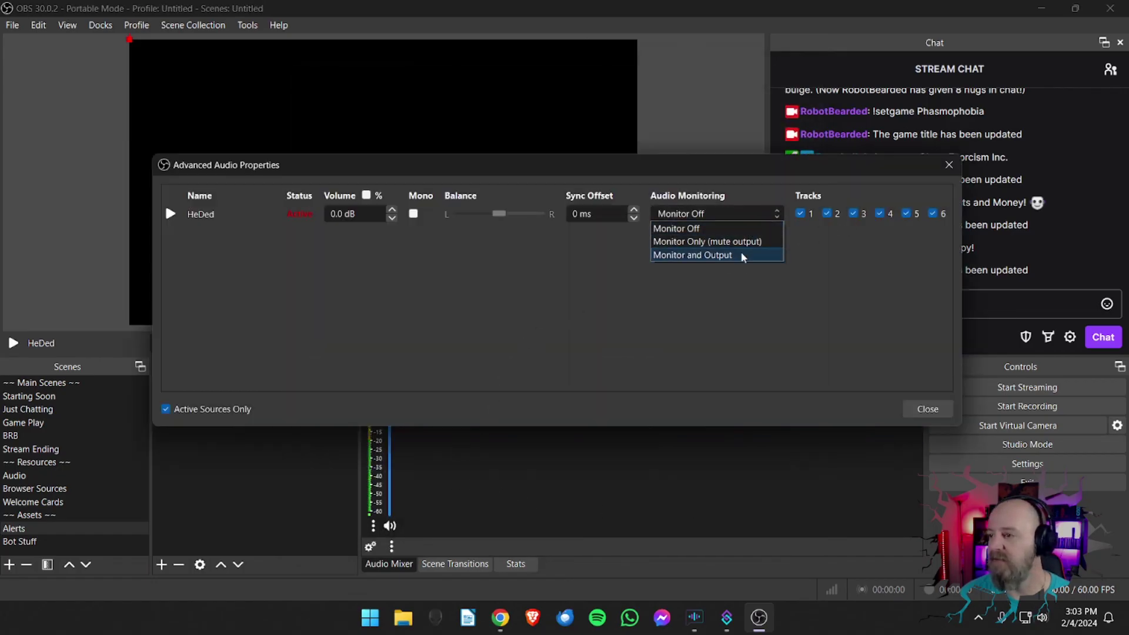
pyautogui.click(743, 255)
pyautogui.click(880, 215)
pyautogui.click(911, 217)
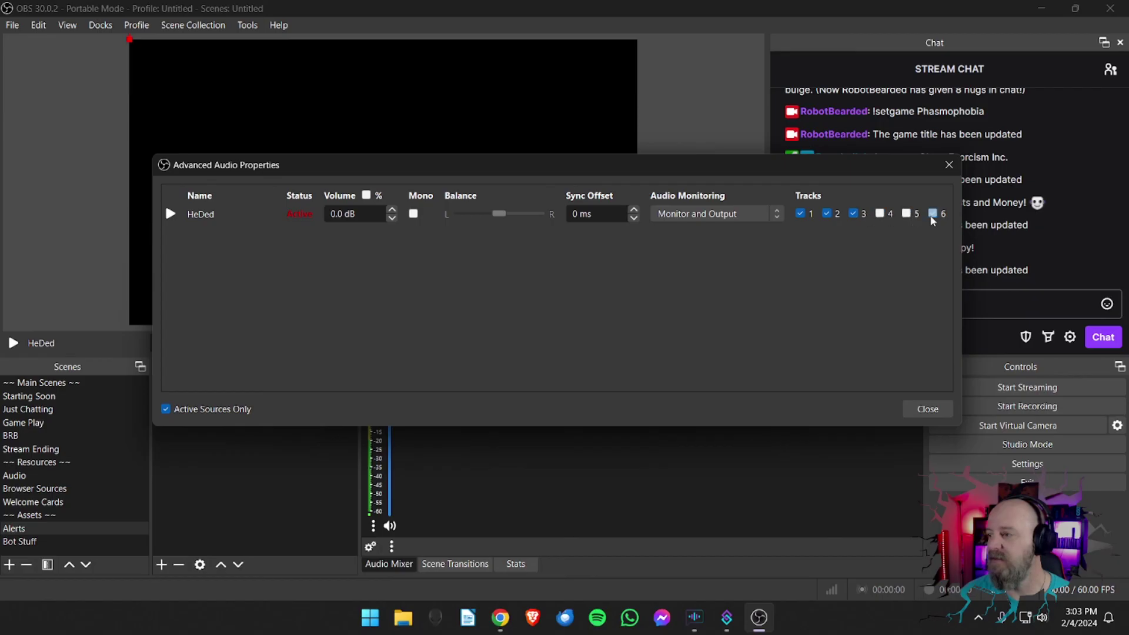
pyautogui.click(927, 408)
# Step: Lock the HeDed source and toggle its visibility to preview the sound, leaving it hidden
pyautogui.click(326, 382)
pyautogui.click(327, 381)
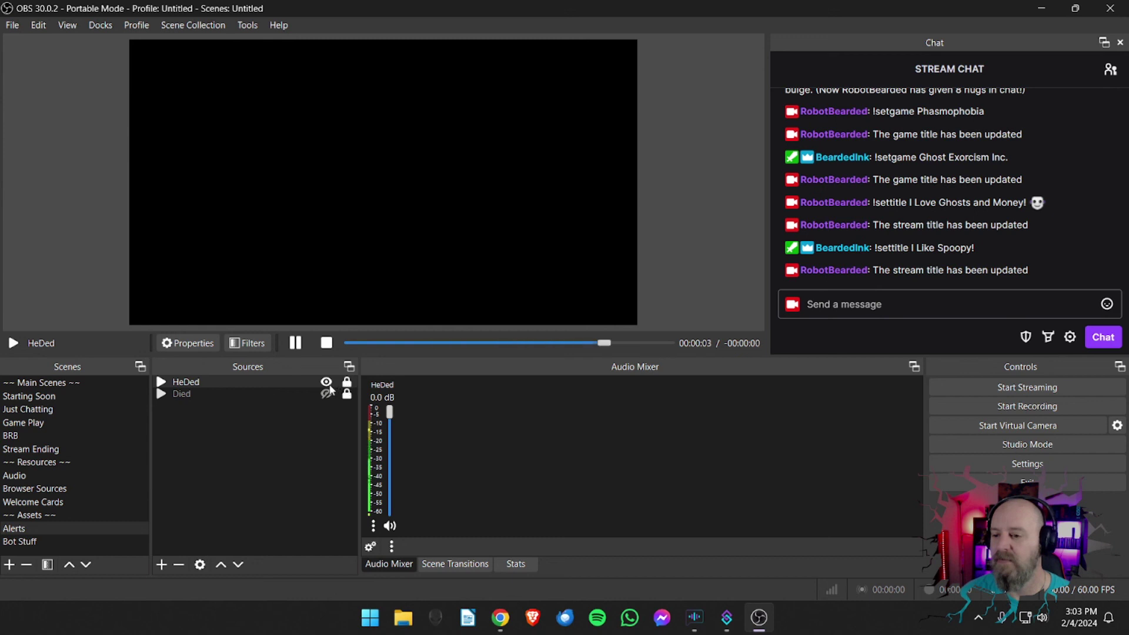
pyautogui.click(311, 386)
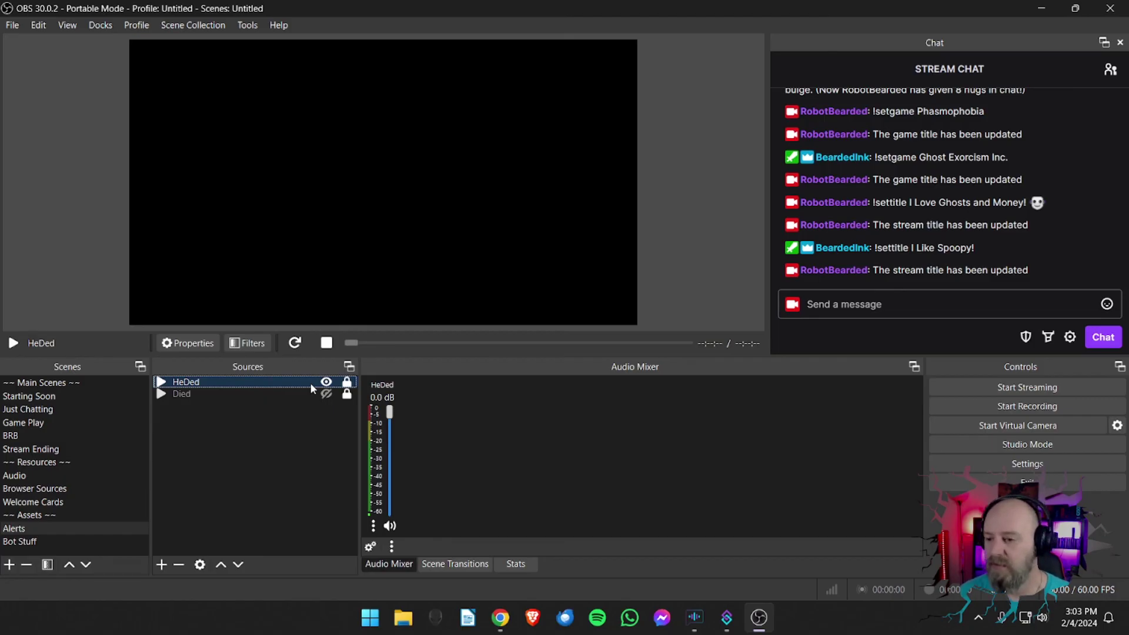
pyautogui.click(326, 383)
pyautogui.click(326, 382)
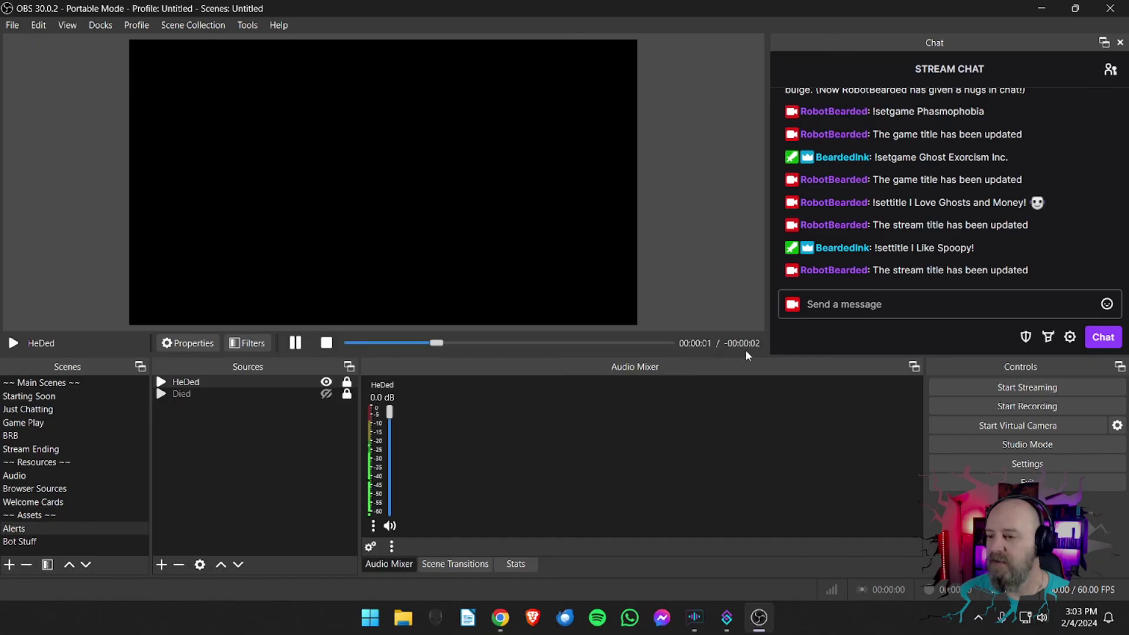
pyautogui.click(326, 382)
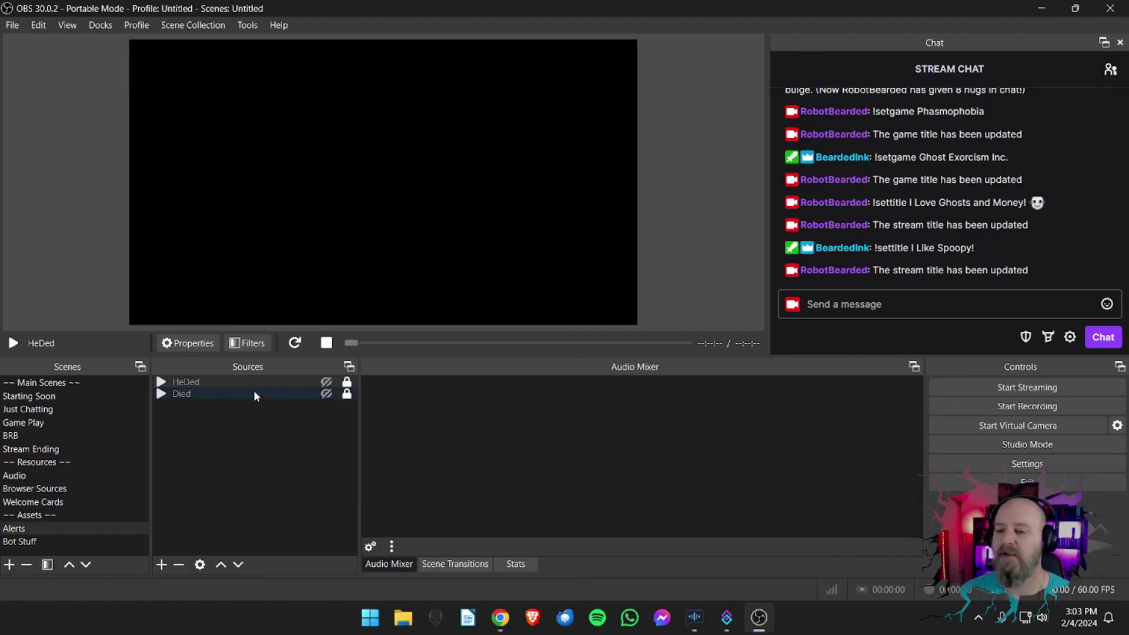
pyautogui.click(725, 618)
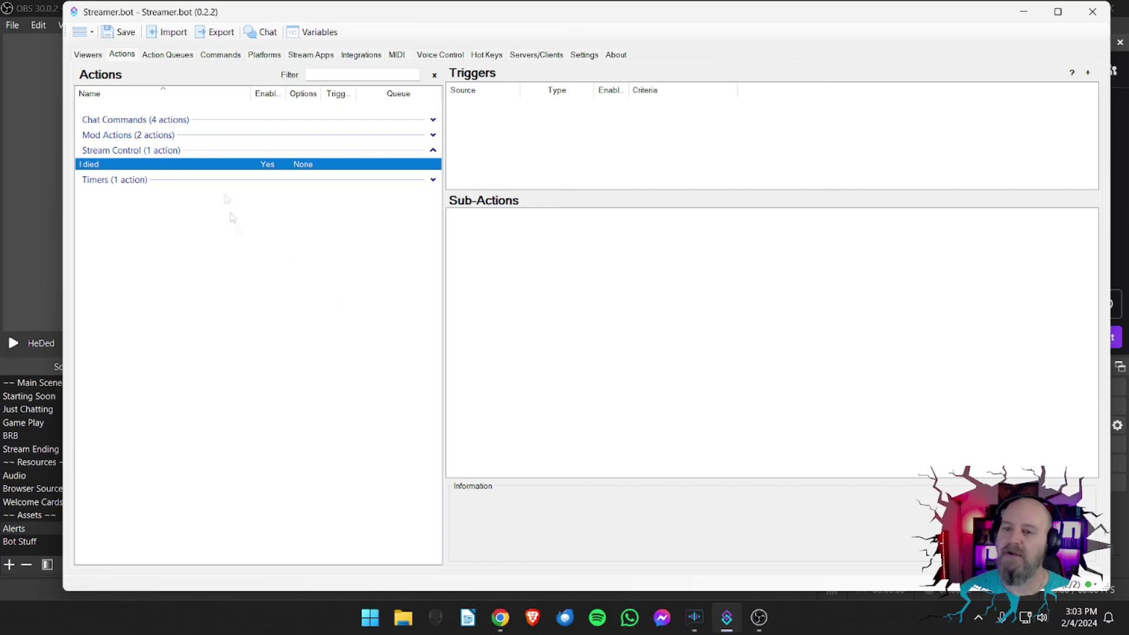
pyautogui.moveTo(307, 20); pyautogui.dragTo(303, 20)
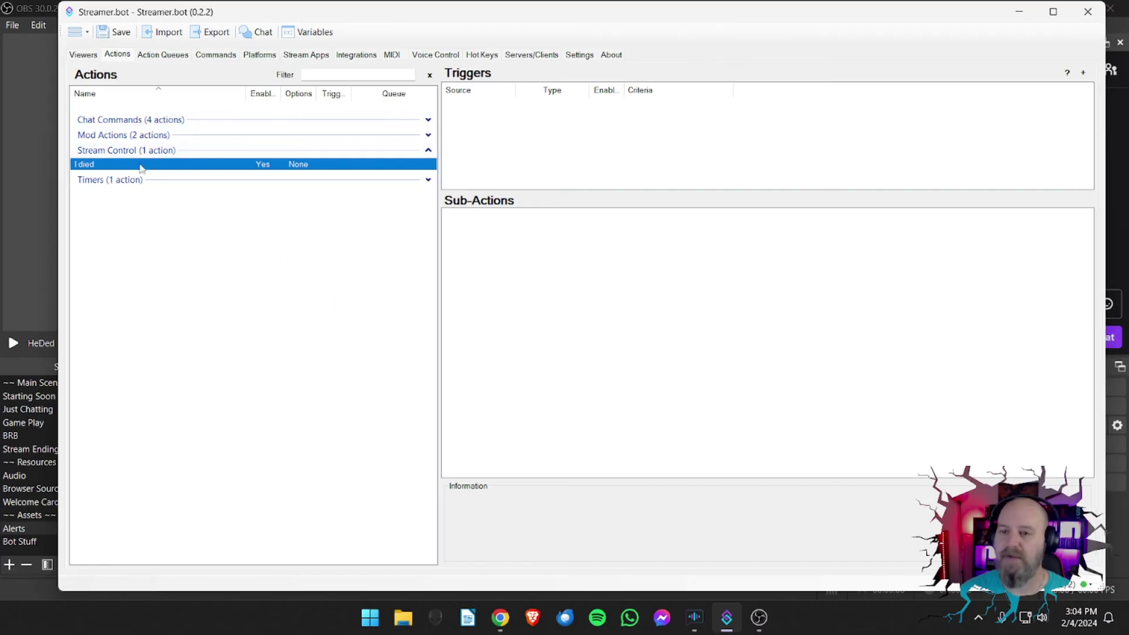
pyautogui.rightClick(487, 276)
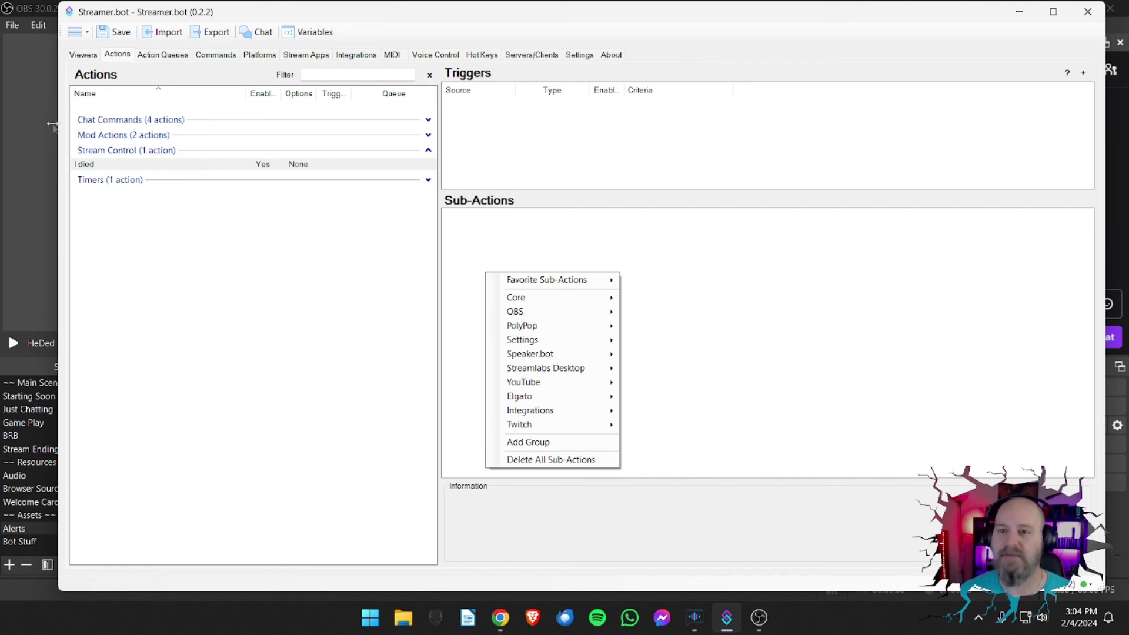
pyautogui.click(49, 84)
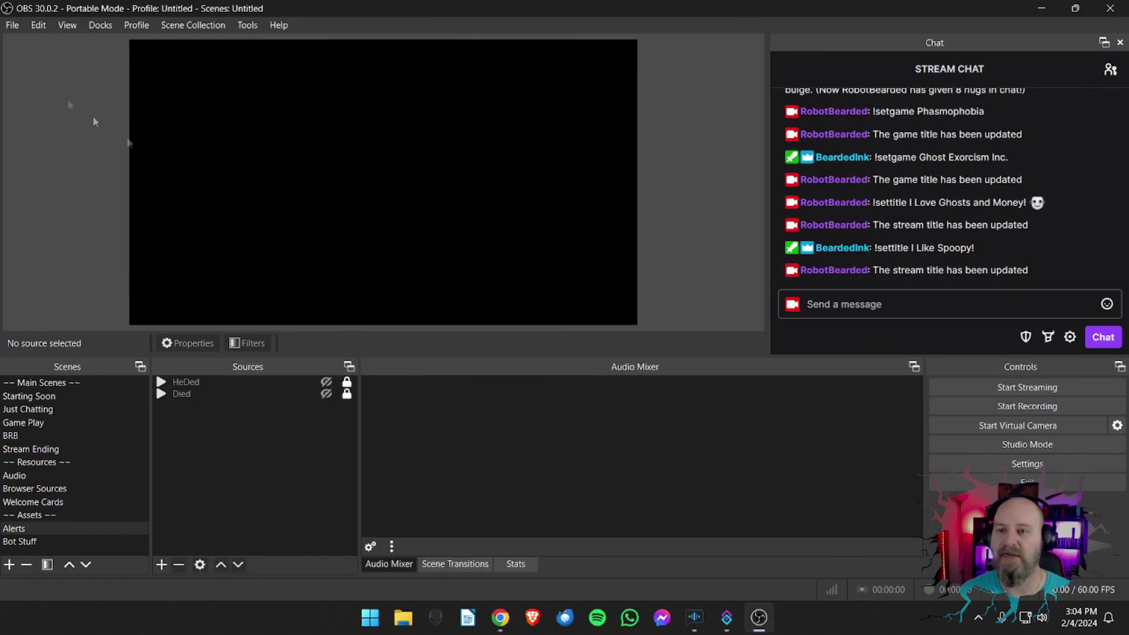
# Step: Preview the Died and HeDed sources together by toggling their visibility, leaving both hidden
pyautogui.click(325, 394)
pyautogui.click(325, 382)
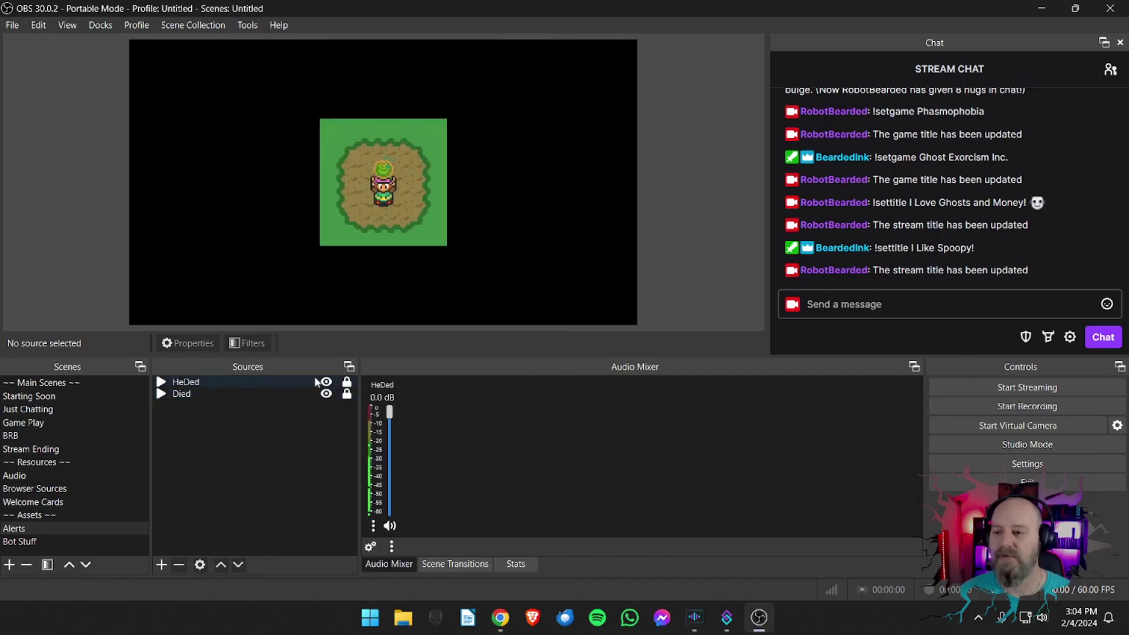
pyautogui.click(318, 383)
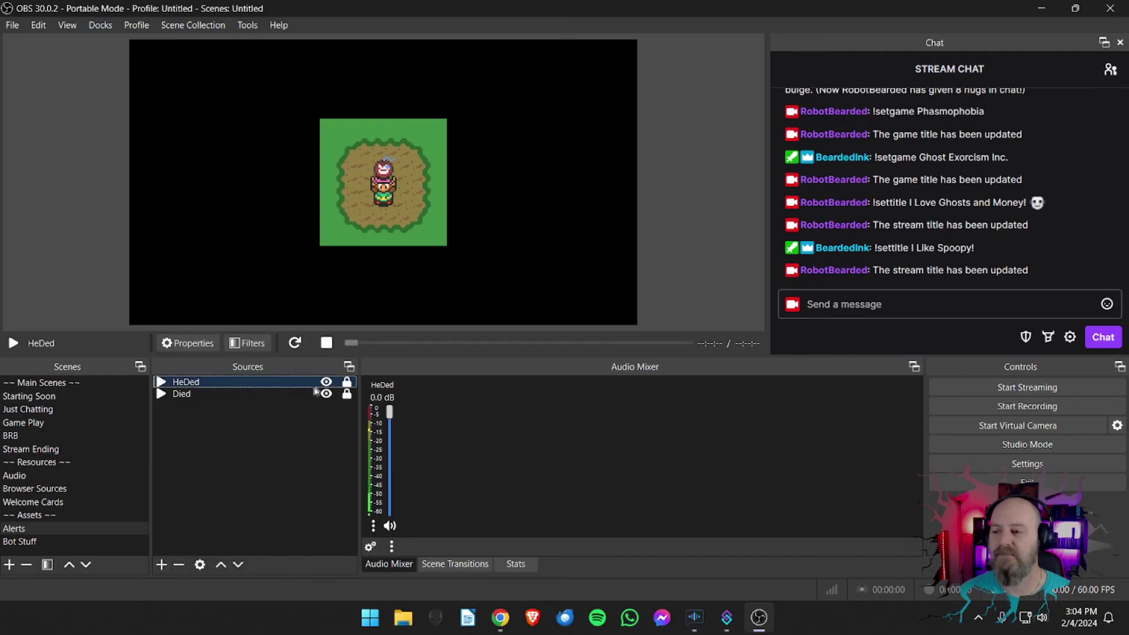
pyautogui.click(327, 383)
pyautogui.click(326, 383)
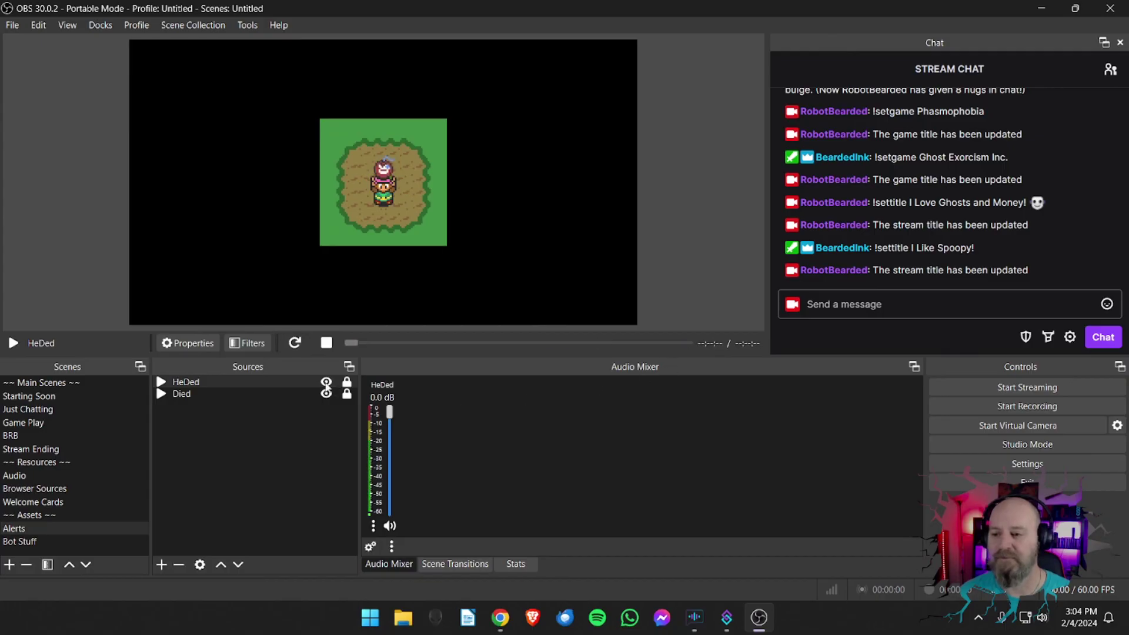
pyautogui.click(326, 383)
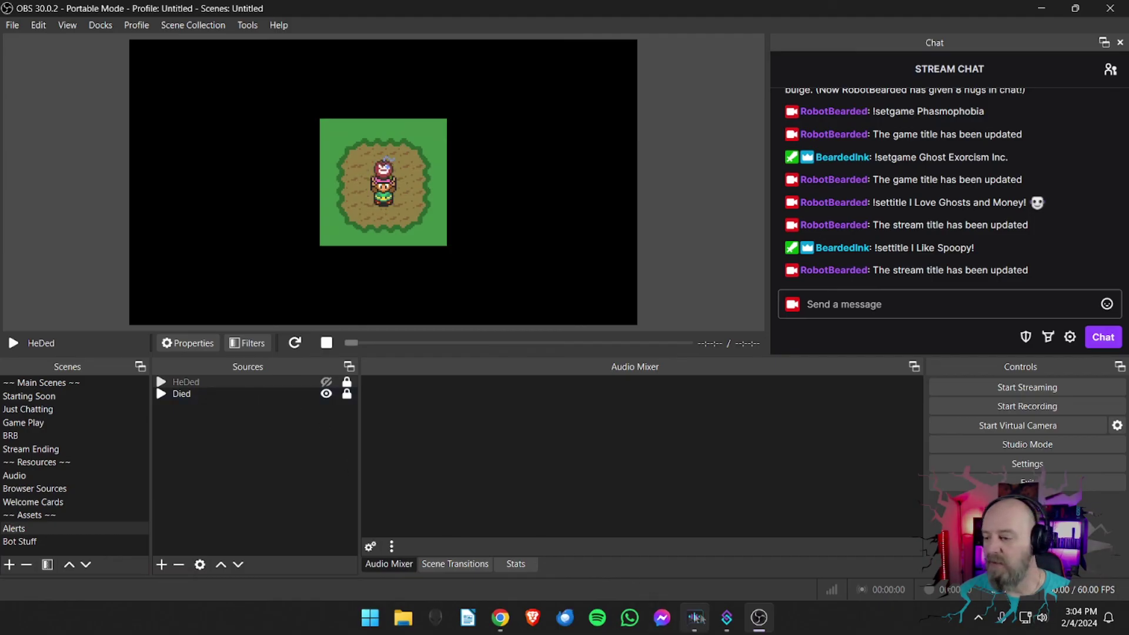
pyautogui.click(724, 622)
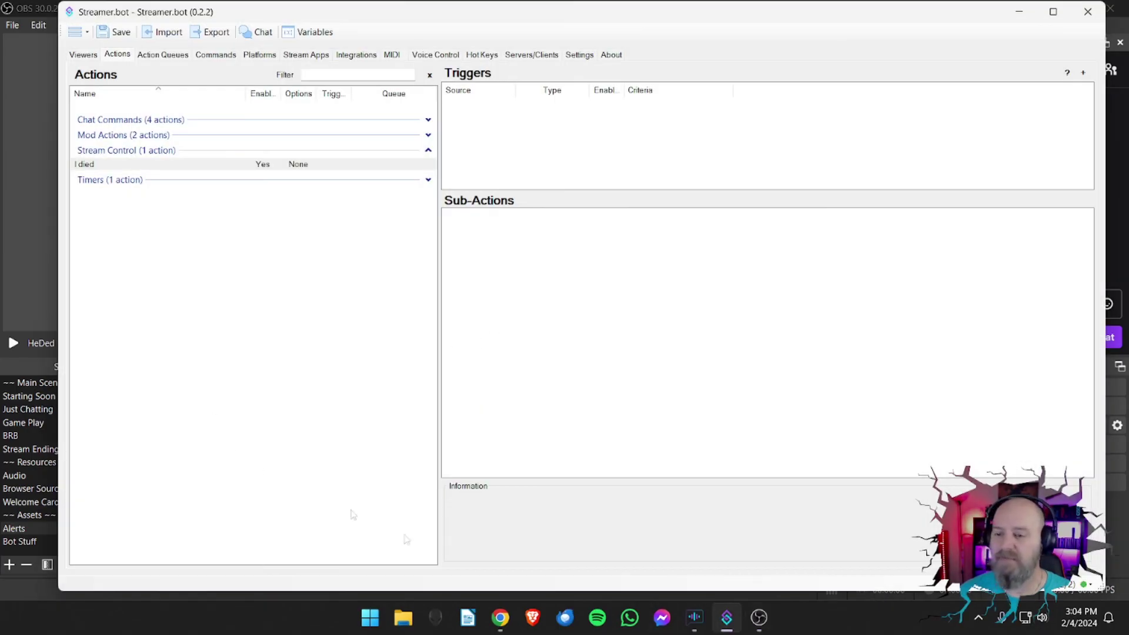
pyautogui.click(759, 618)
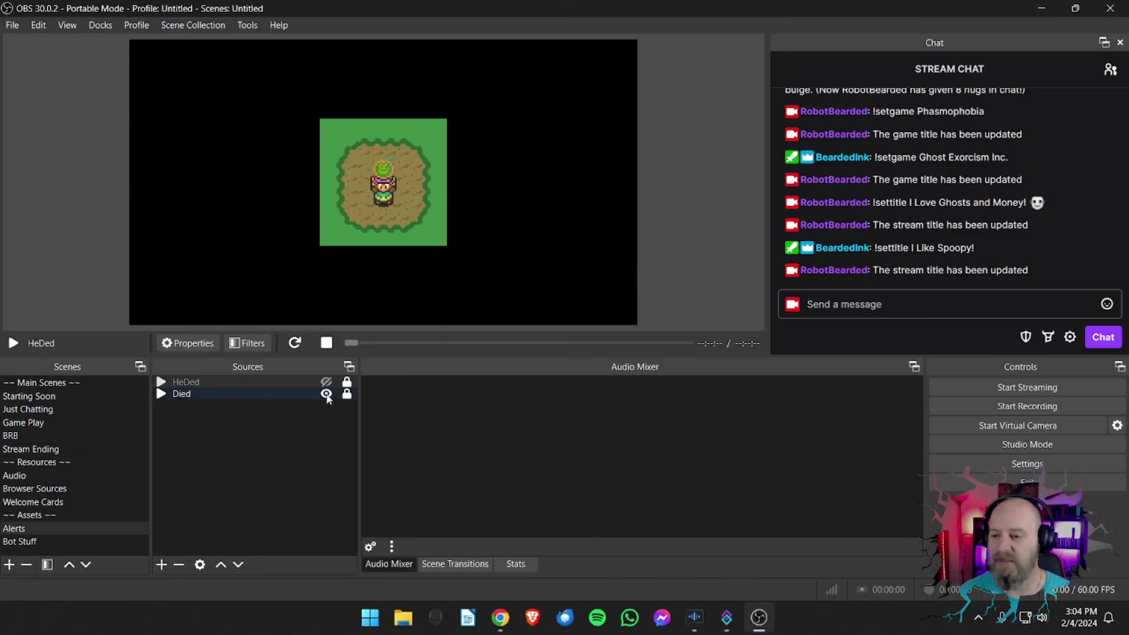
pyautogui.click(327, 381)
# Step: In Streamer.bot, add an OBS Set Source Visibility sub-action to "I died" that makes Died in the Alerts scene Visible
pyautogui.click(727, 617)
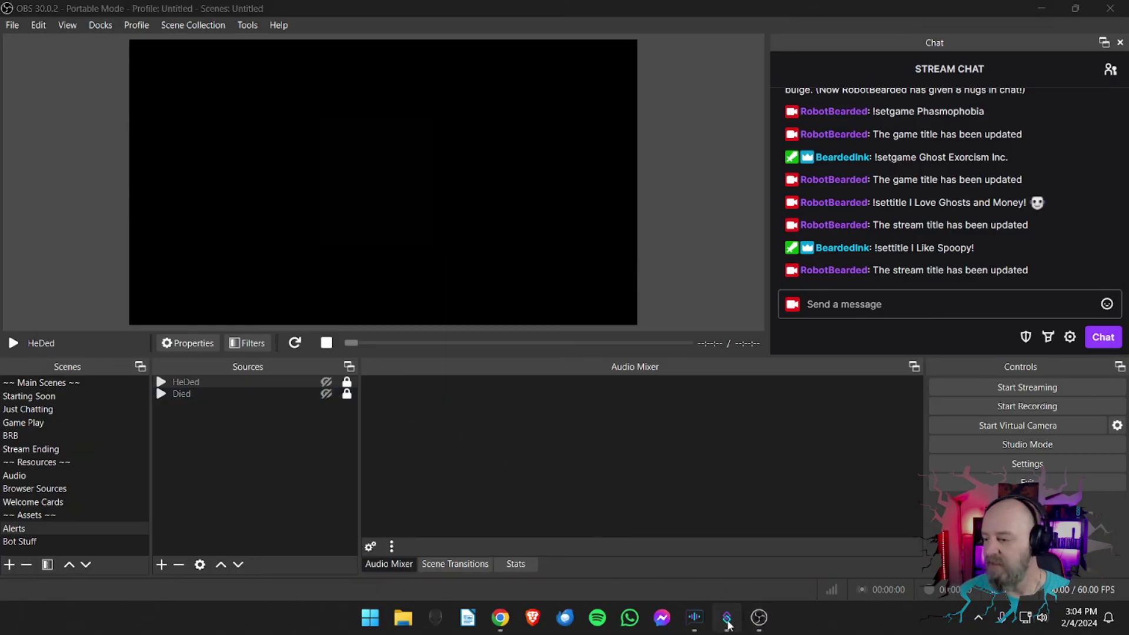
pyautogui.rightClick(467, 240)
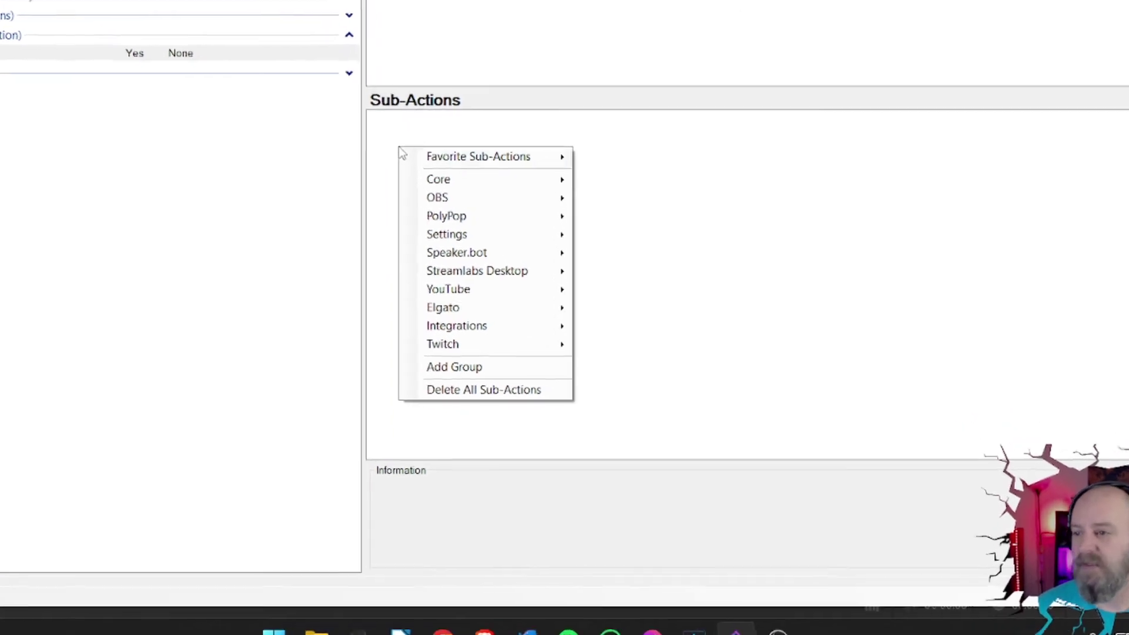
pyautogui.moveTo(437, 205)
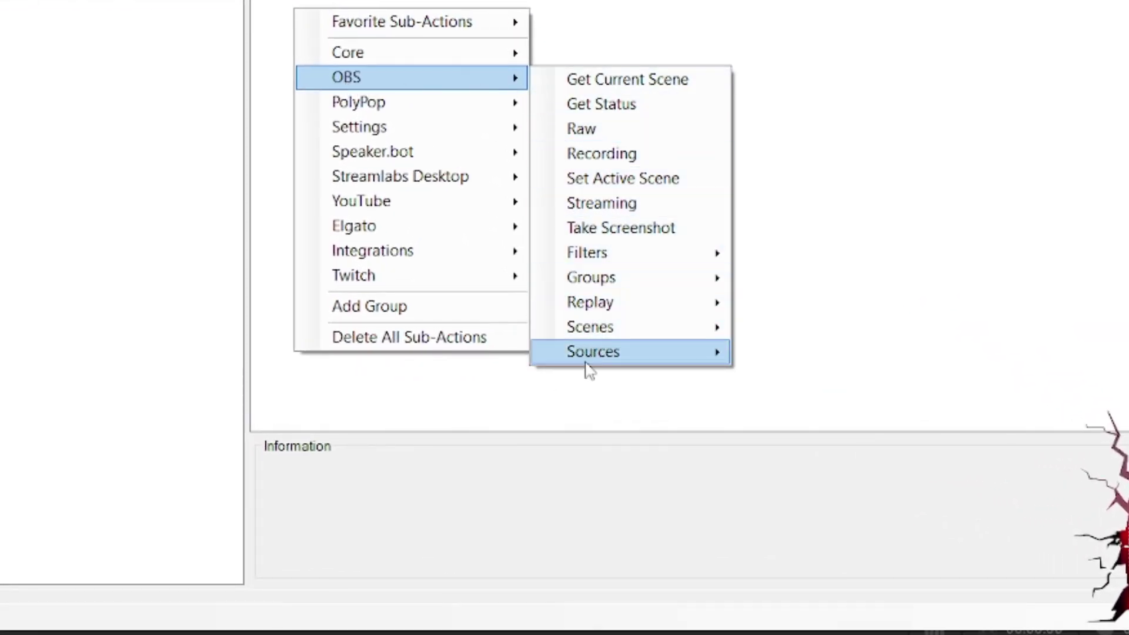
pyautogui.moveTo(586, 364)
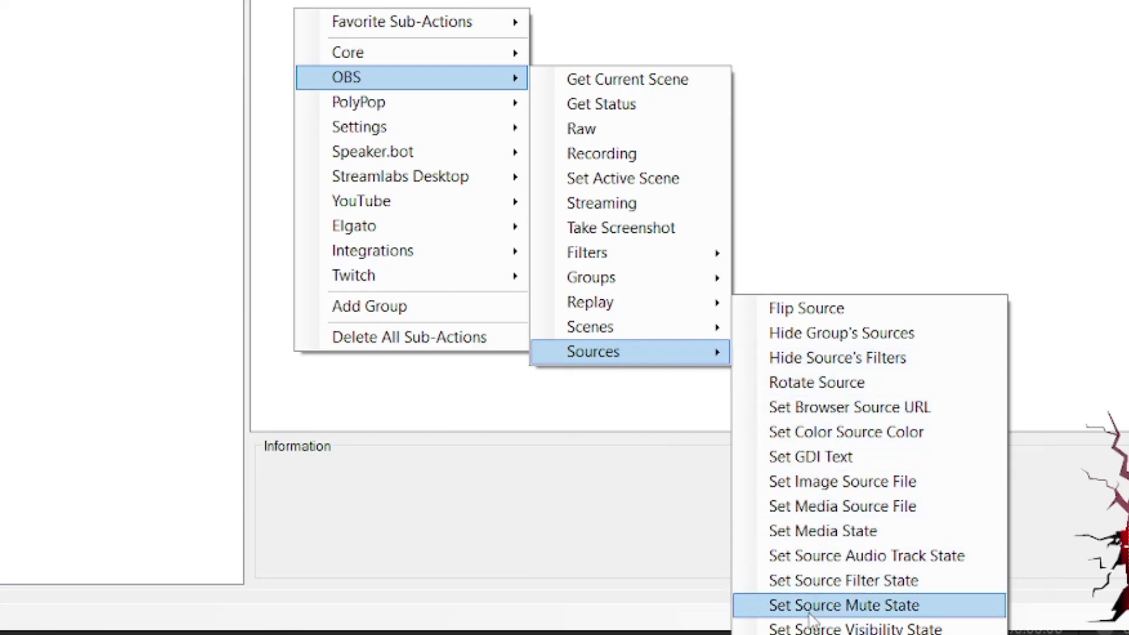
pyautogui.click(832, 627)
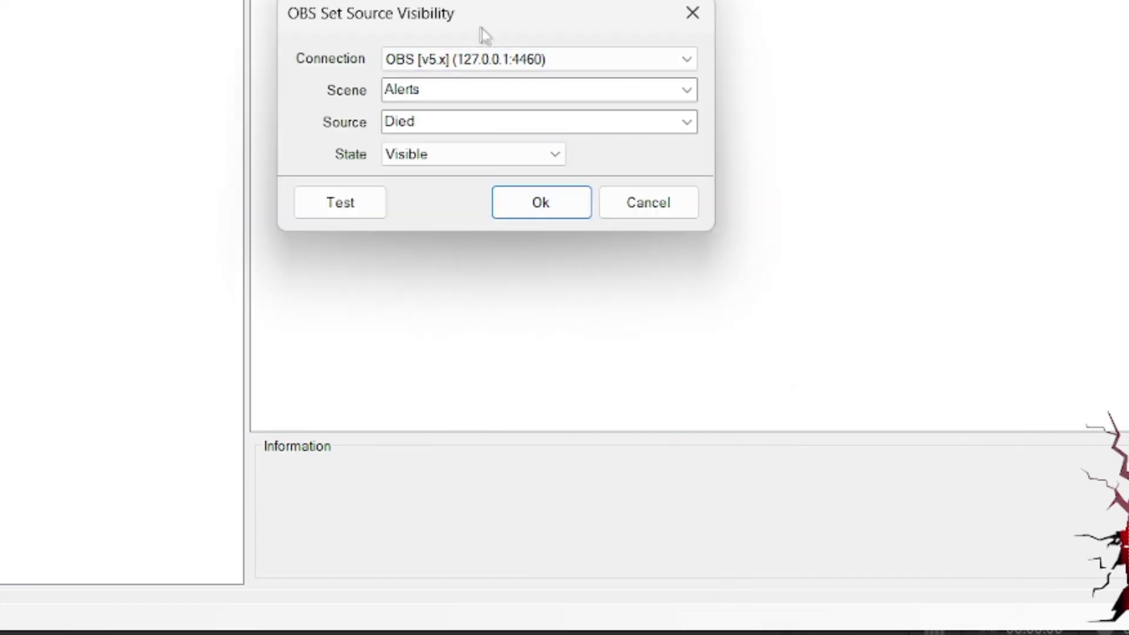
pyautogui.moveTo(483, 28); pyautogui.dragTo(465, 12)
pyautogui.click(516, 187)
pyautogui.rightClick(310, 8)
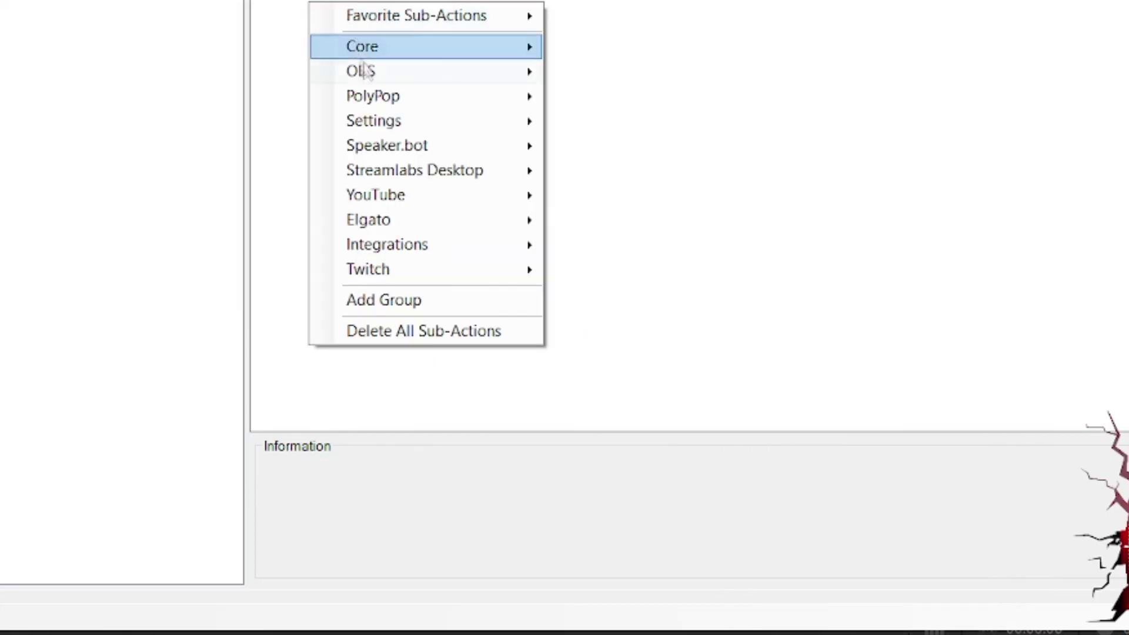
pyautogui.moveTo(361, 71)
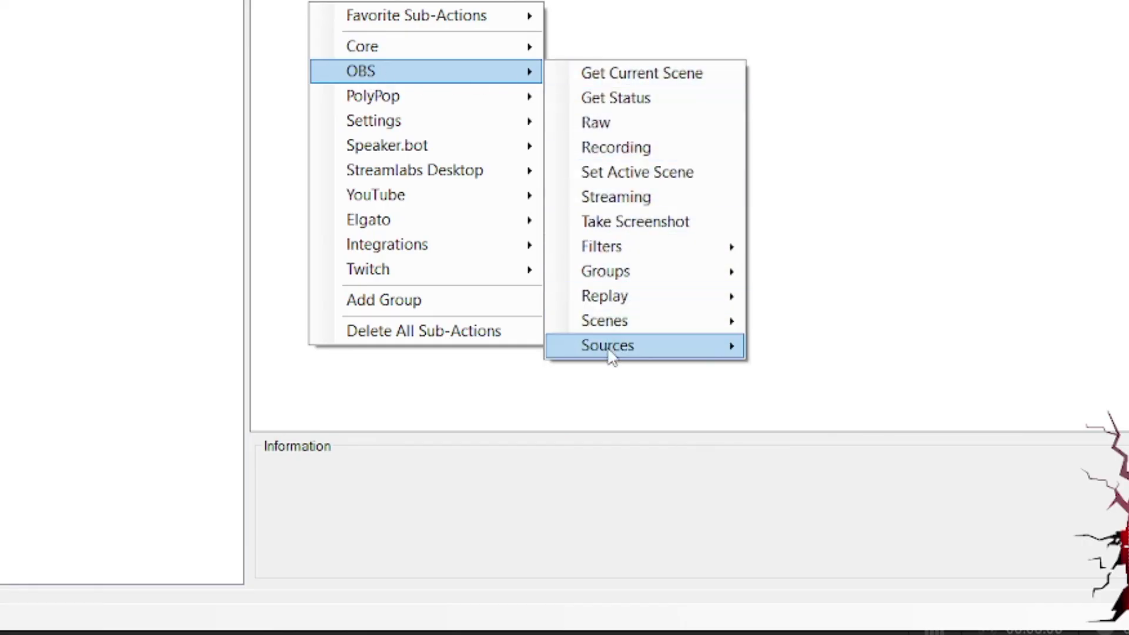
pyautogui.moveTo(612, 348)
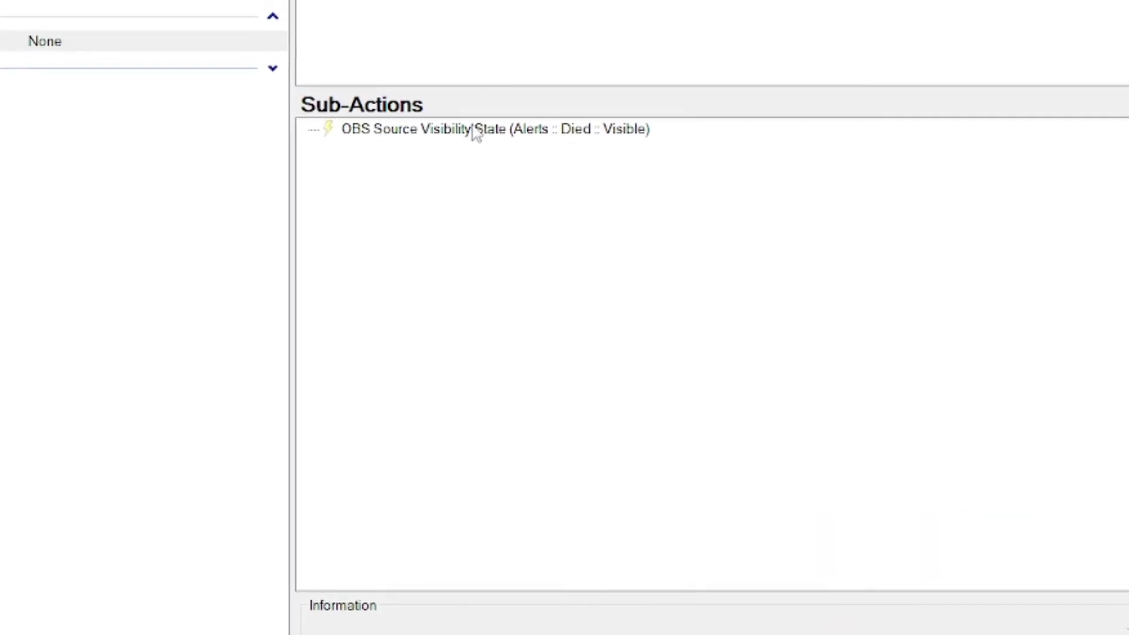
# Step: Reopen the Died visibility sub-action and review the scene choices, keeping Alerts selected
pyautogui.doubleClick(471, 130)
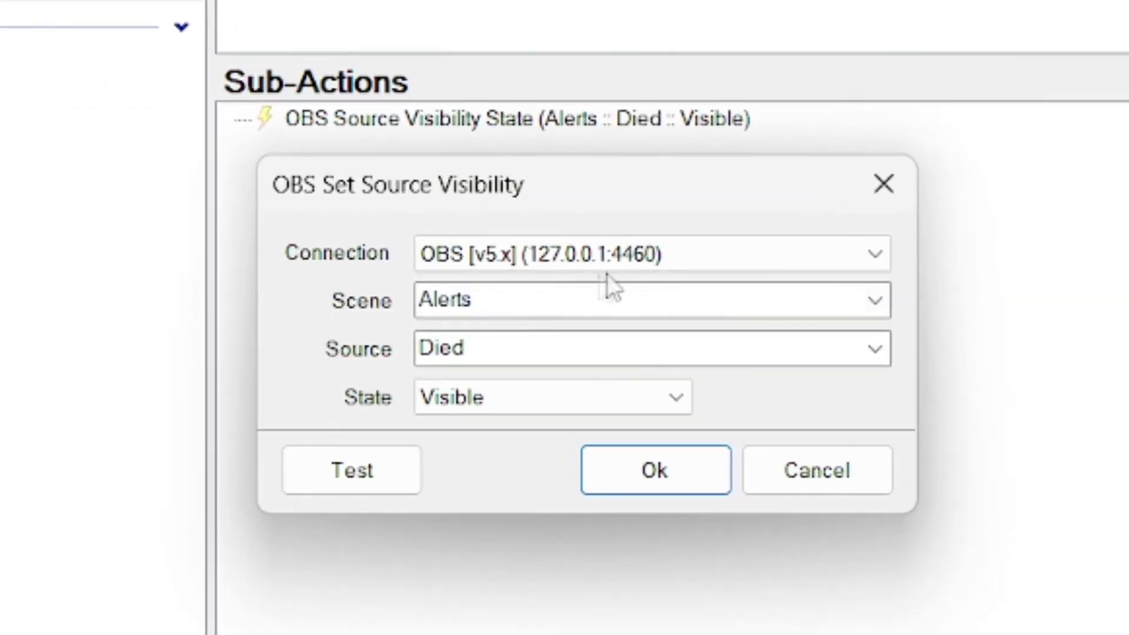
pyautogui.click(873, 313)
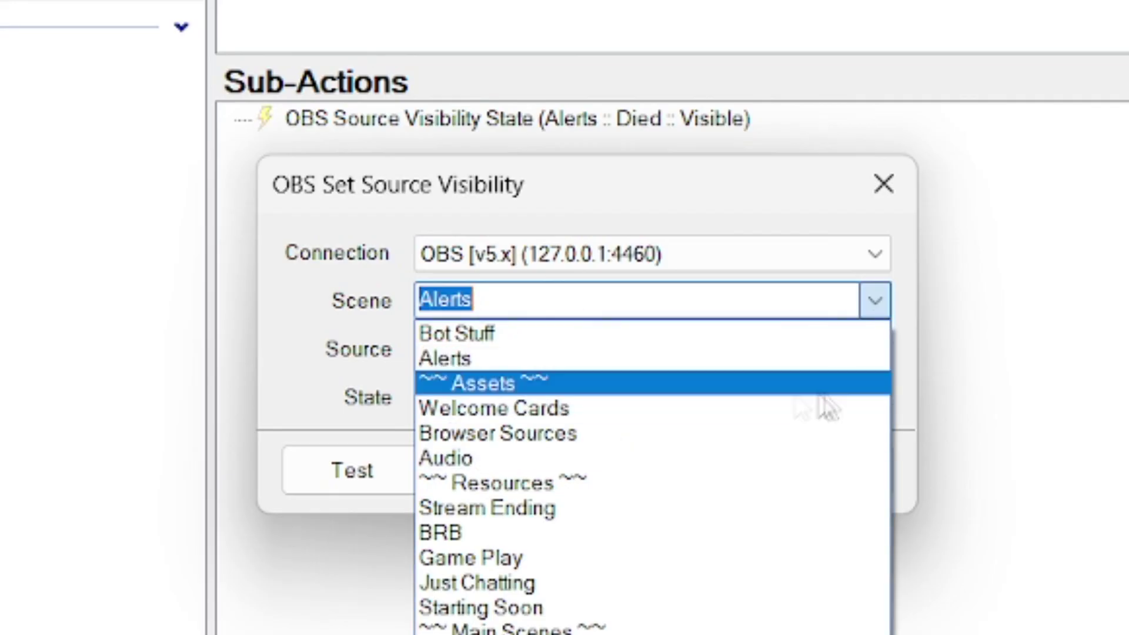
pyautogui.click(611, 362)
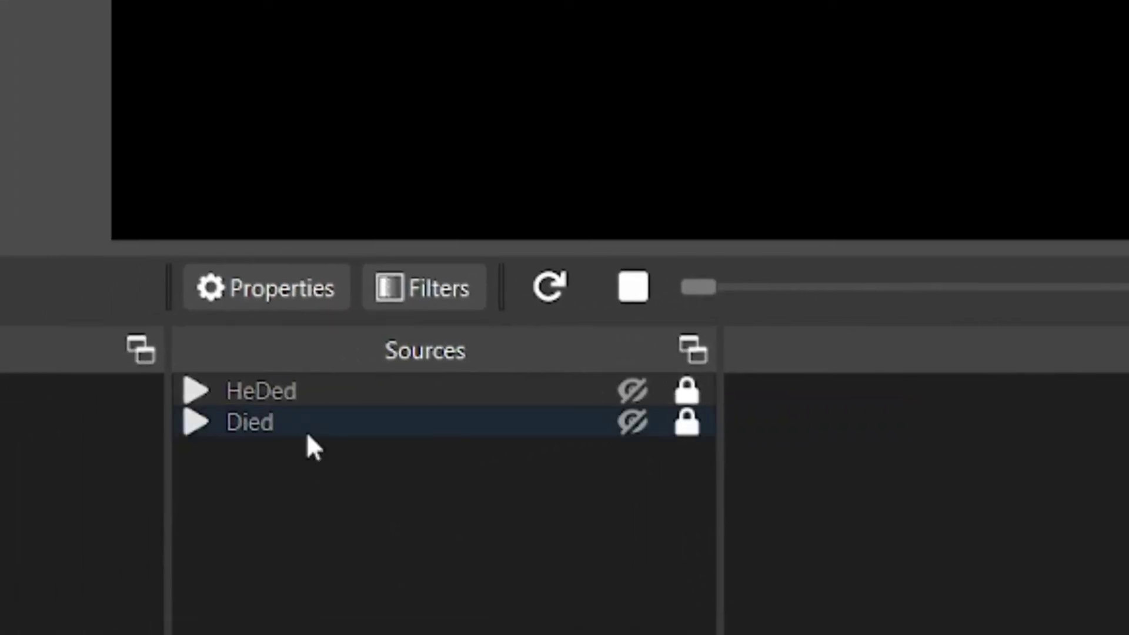
# Step: Switch to OBS and toggle the Died source's visibility on and off to demonstrate the sub-action's effect
pyautogui.click(297, 423)
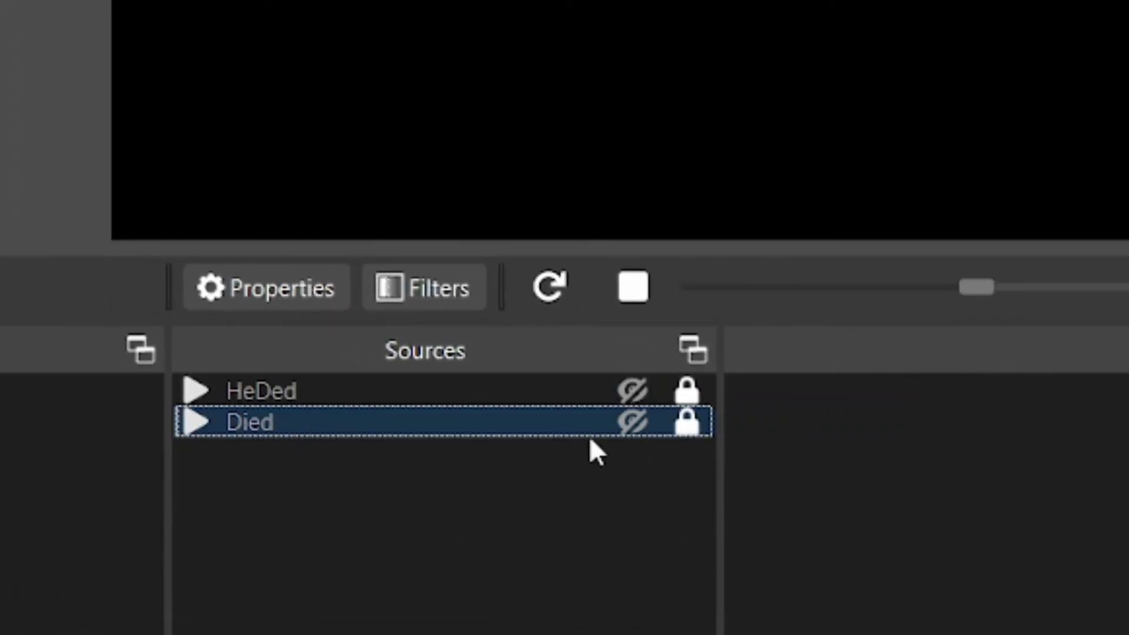
pyautogui.click(632, 423)
pyautogui.click(632, 423)
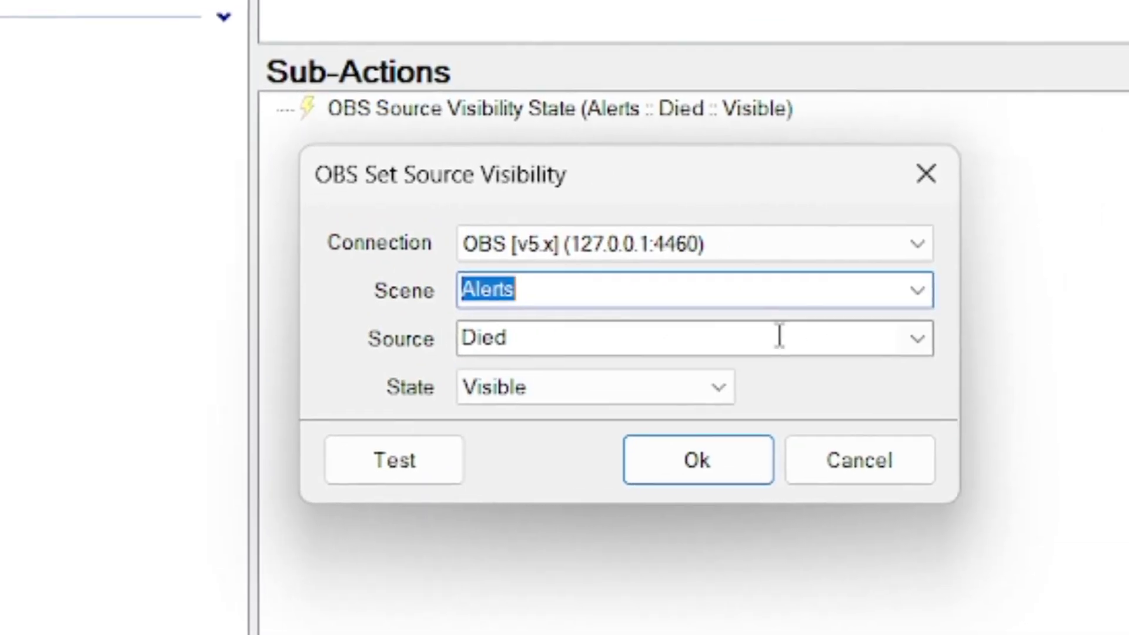
# Step: Review the source and state choices of the Died visibility sub-action, keeping Died and Visible, and close its settings
pyautogui.click(811, 353)
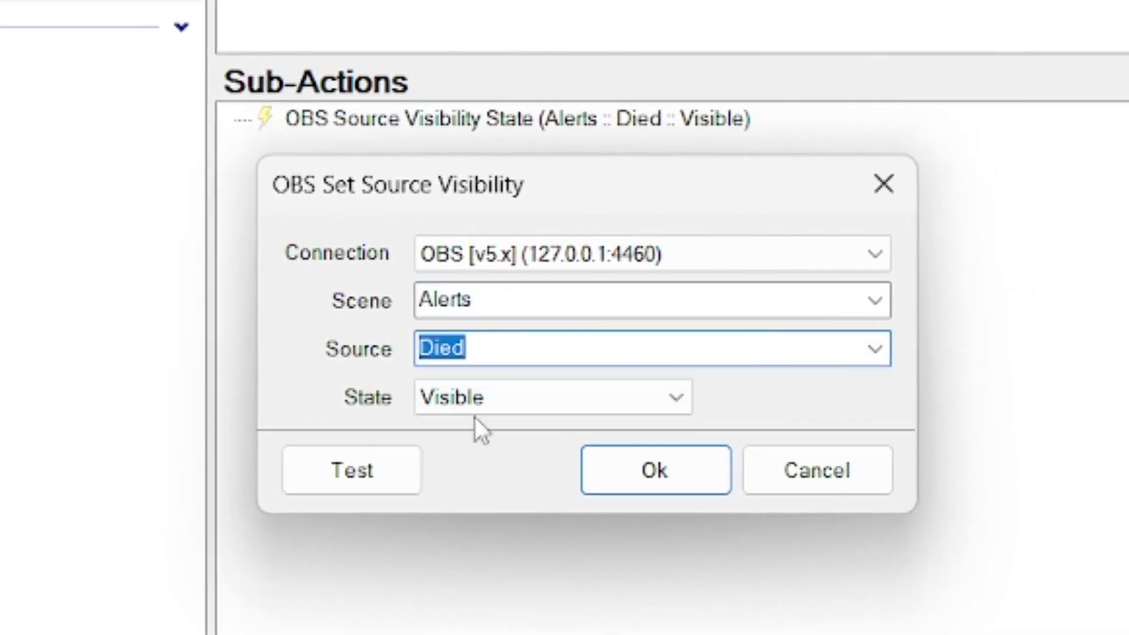
pyautogui.click(621, 408)
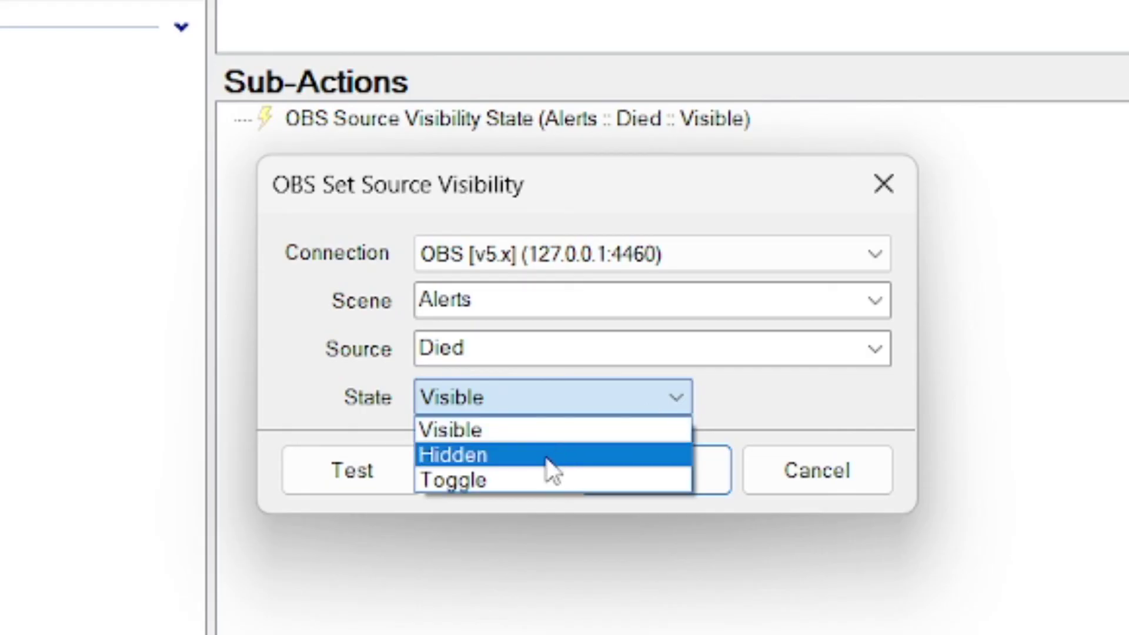
pyautogui.click(497, 458)
pyautogui.click(481, 413)
pyautogui.click(486, 431)
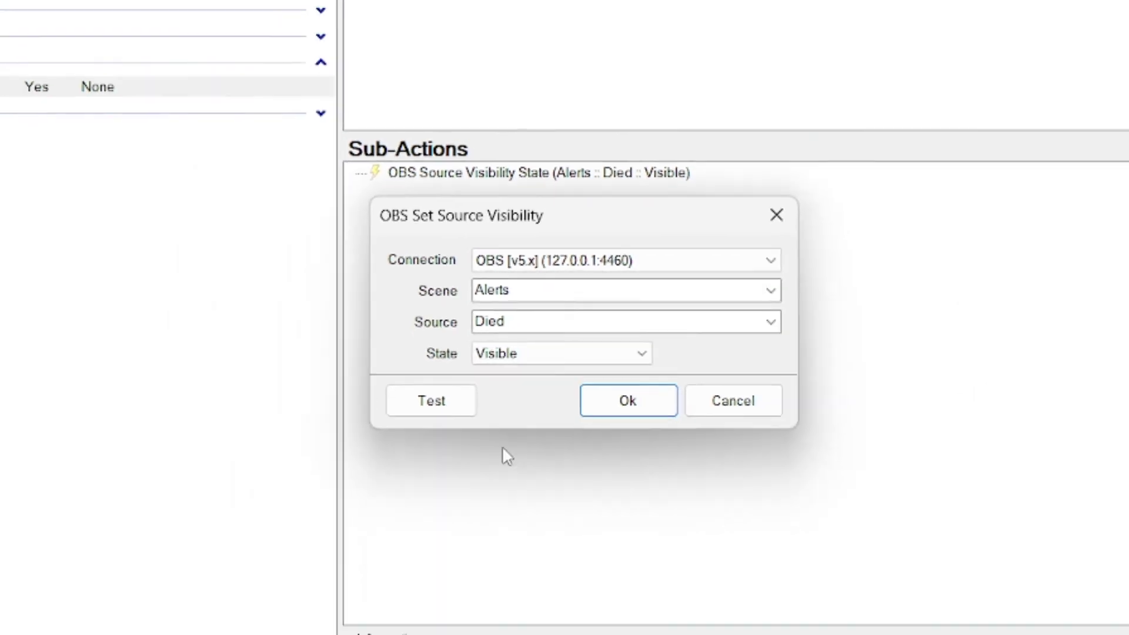
pyautogui.click(597, 478)
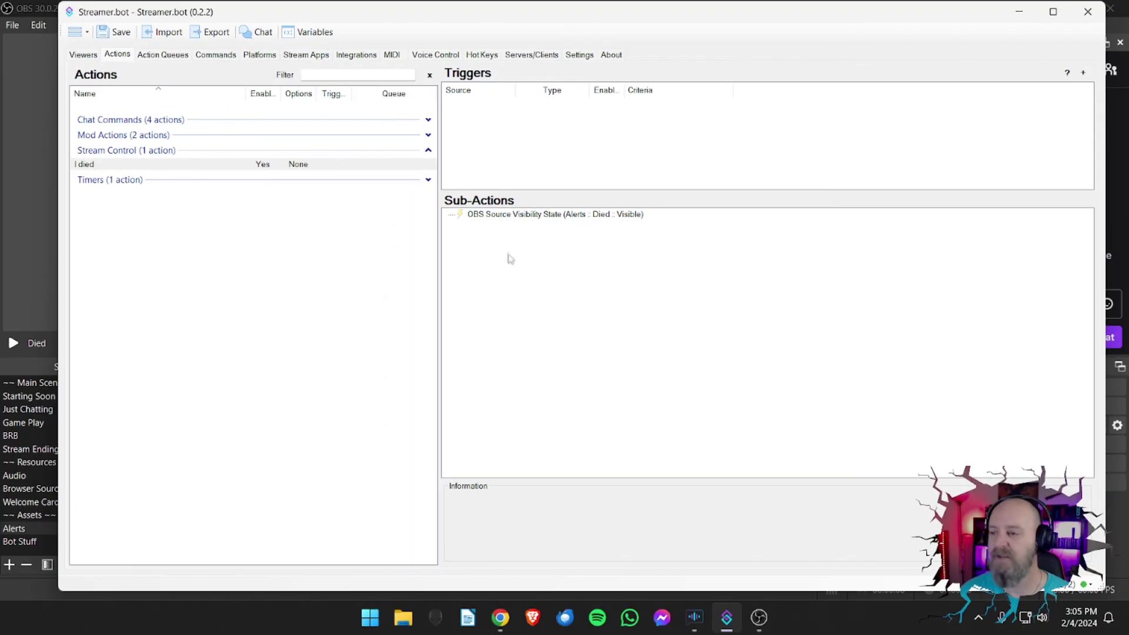
# Step: Duplicate the Died visibility sub-action and set the copy's source to HeDed, keeping it Visible
pyautogui.rightClick(500, 203)
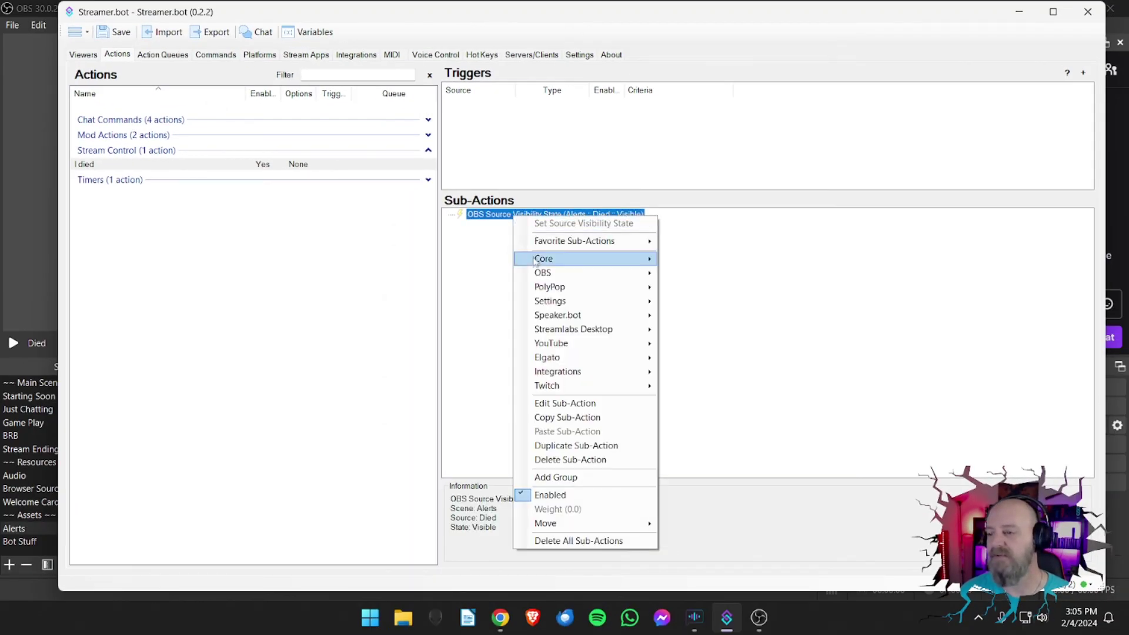
pyautogui.click(544, 445)
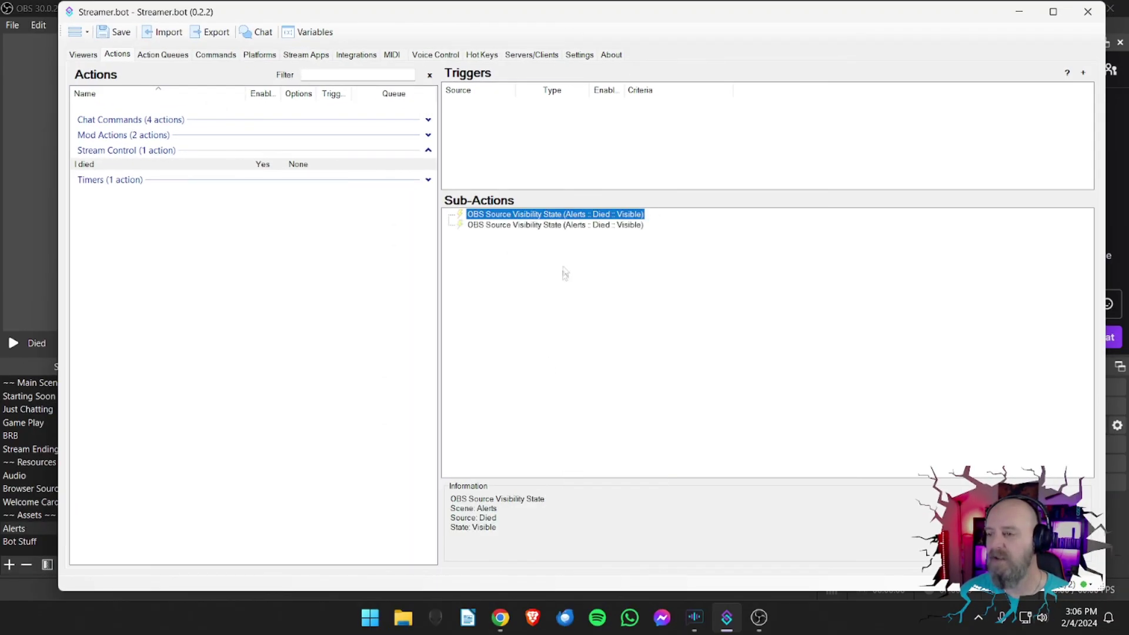
pyautogui.doubleClick(565, 231)
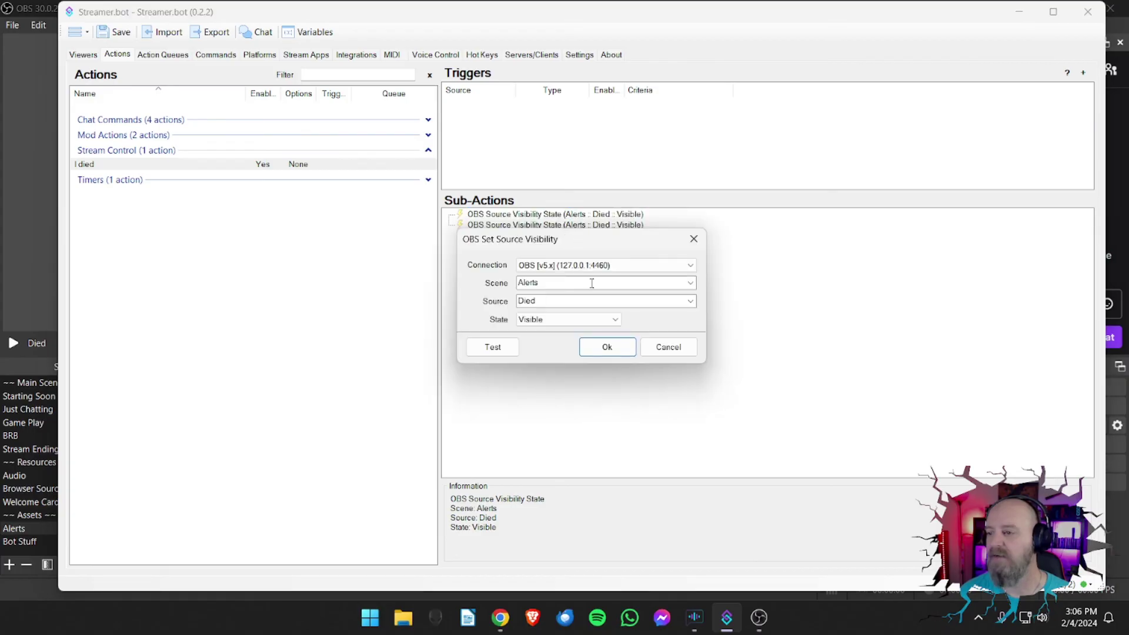
pyautogui.click(691, 301)
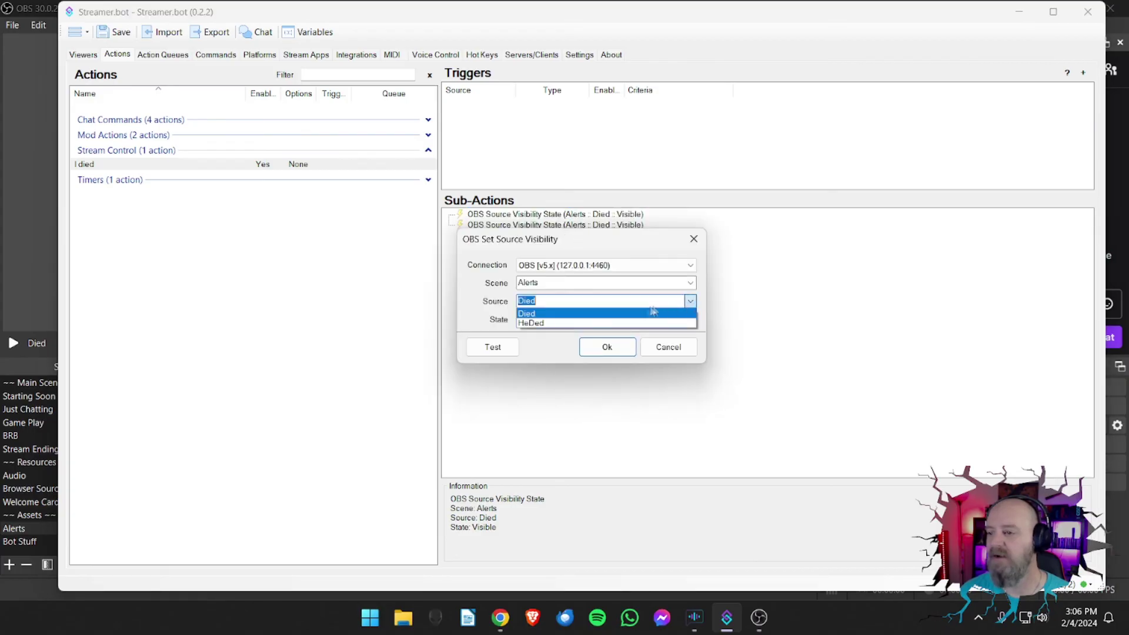
pyautogui.click(584, 321)
pyautogui.click(608, 349)
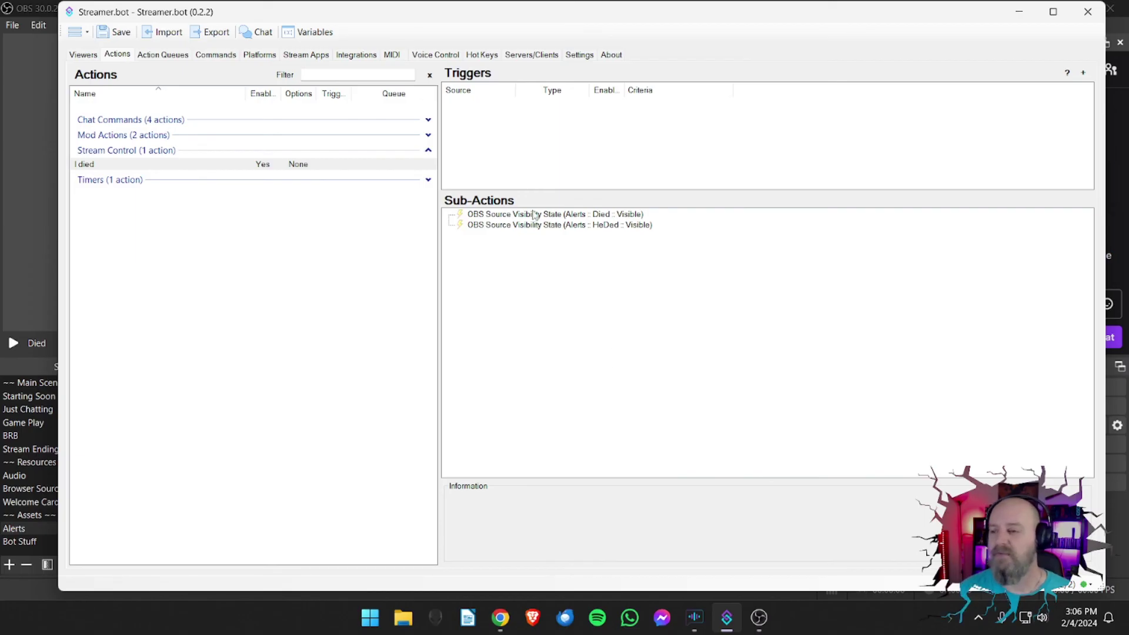
# Step: Add a Core Delay sub-action of 3000 ms after the two visibility sub-actions
pyautogui.rightClick(510, 258)
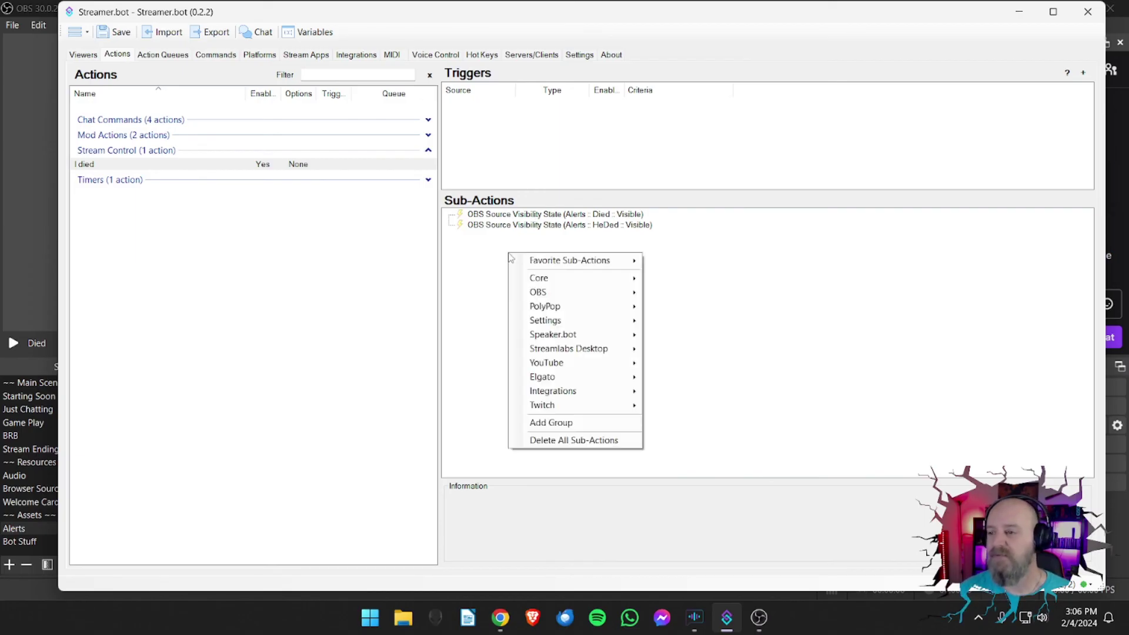
pyautogui.moveTo(547, 280)
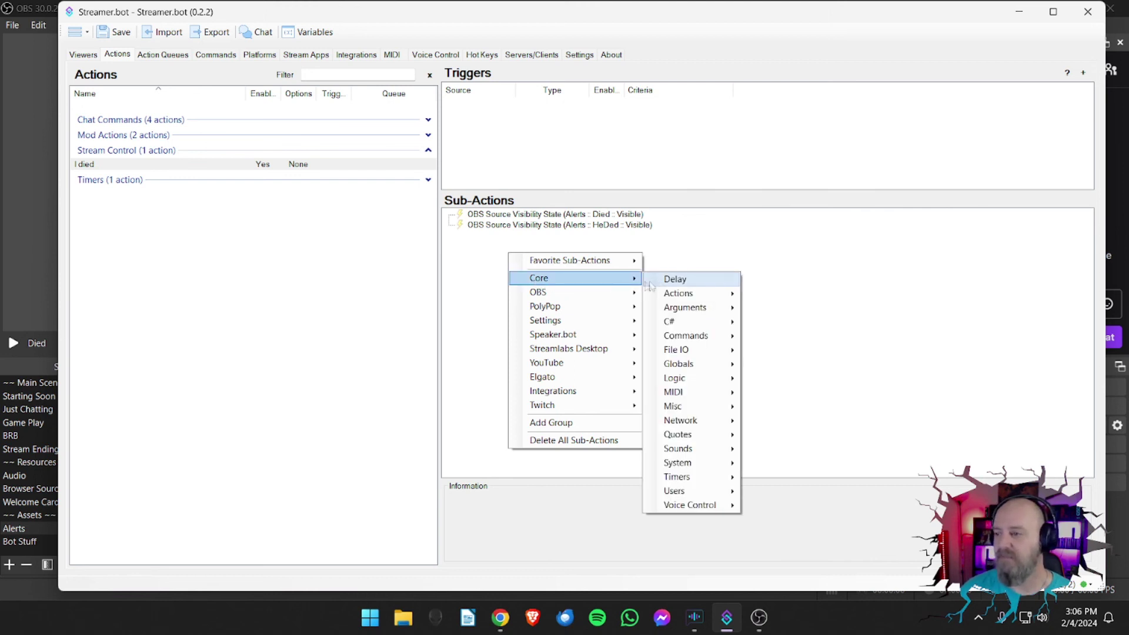
pyautogui.click(684, 282)
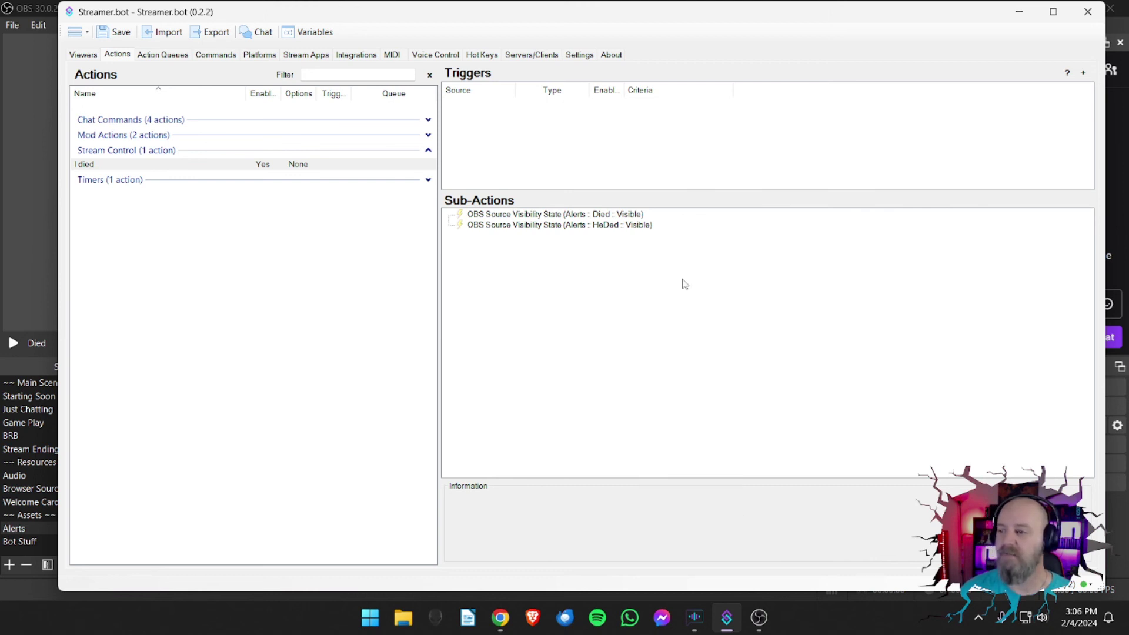
pyautogui.rightClick(587, 260)
pyautogui.moveTo(628, 269)
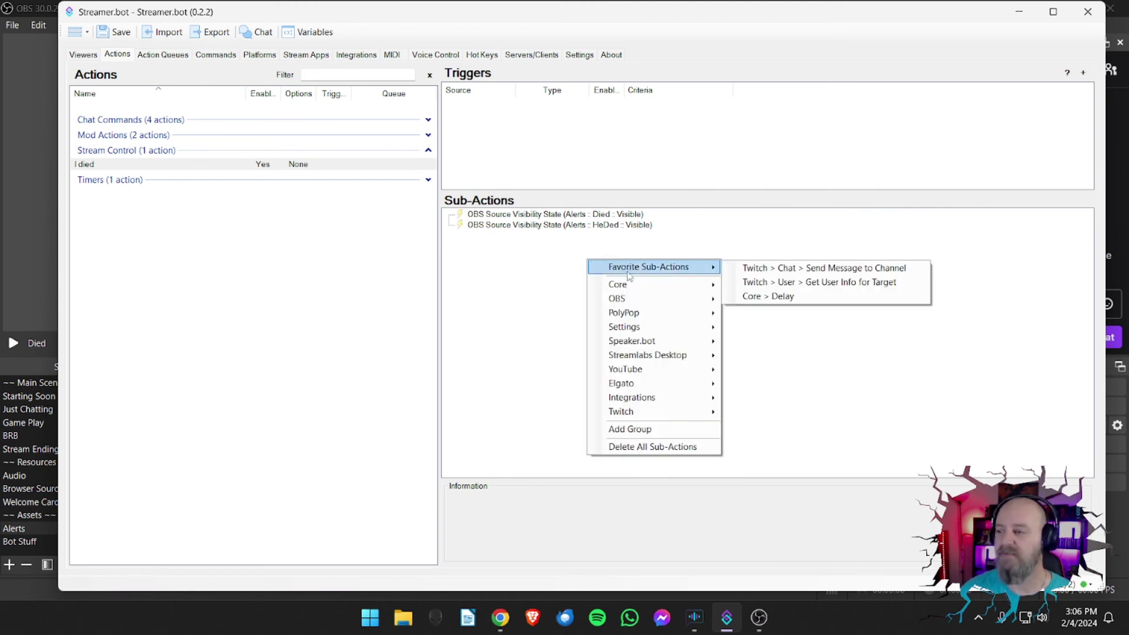
pyautogui.click(760, 299)
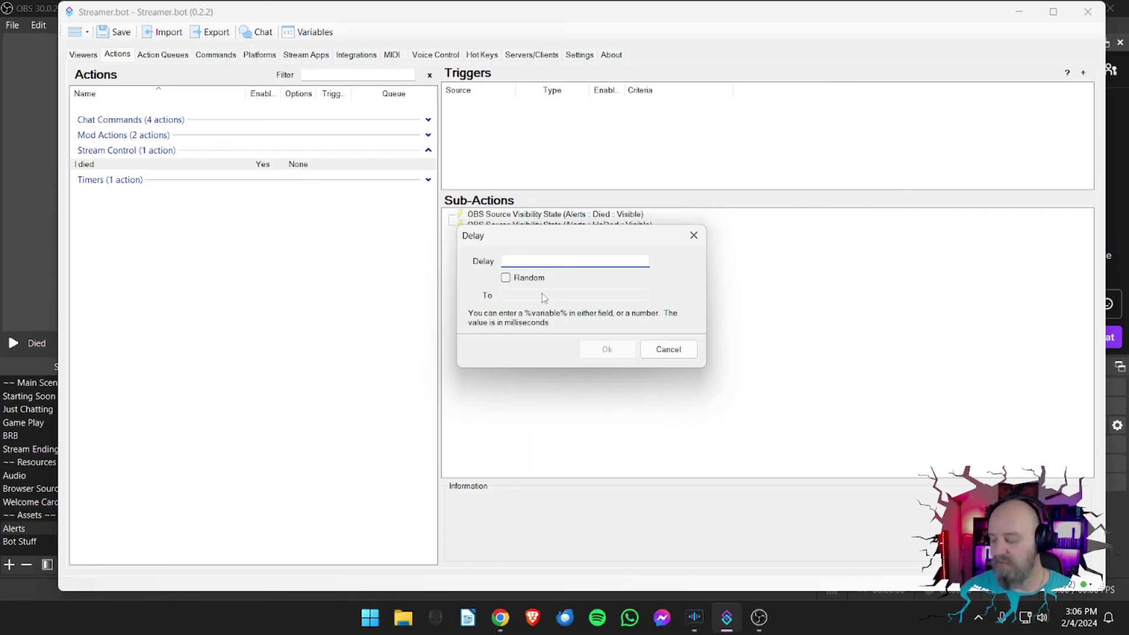
pyautogui.write('3000')
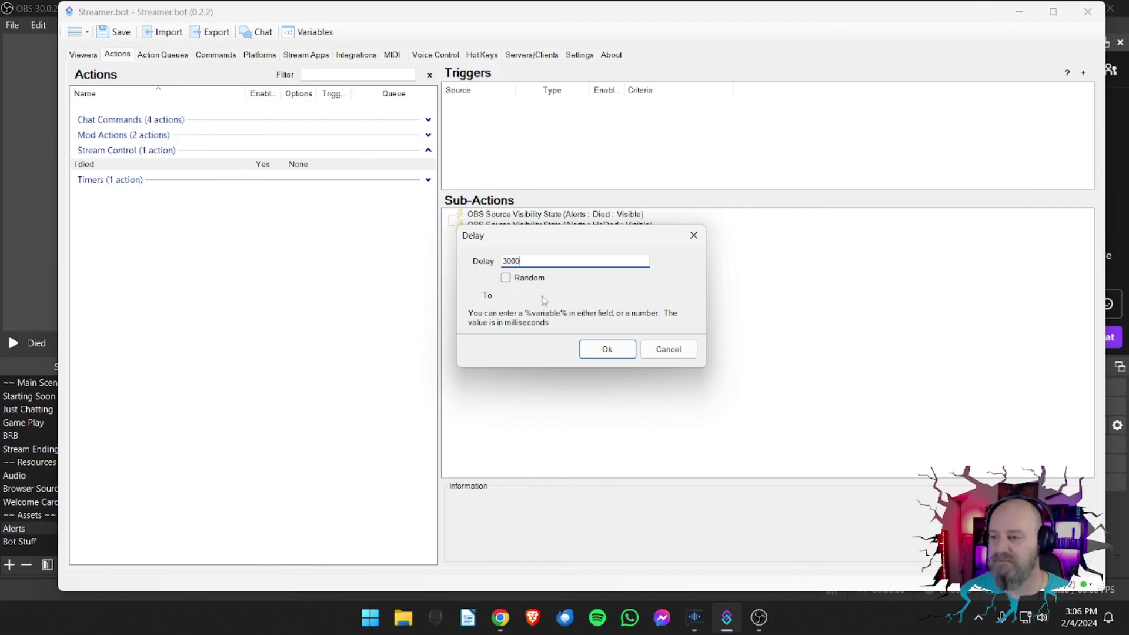
pyautogui.click(588, 347)
# Step: Duplicate the HeDed and Died visibility sub-actions so the copies follow the delay
pyautogui.rightClick(550, 229)
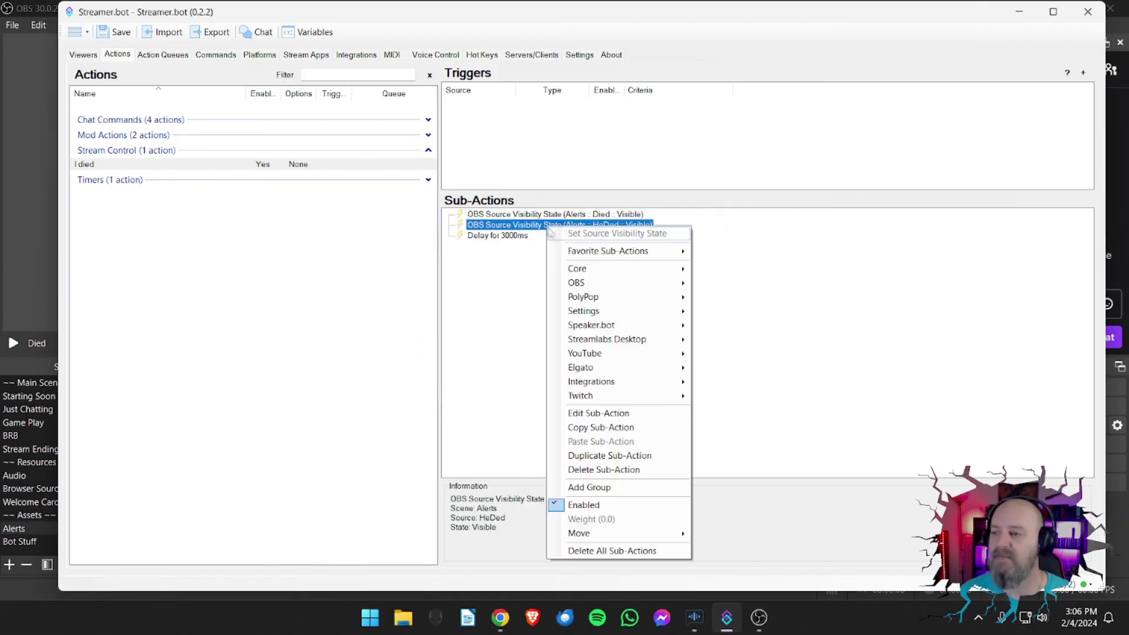
pyautogui.click(591, 456)
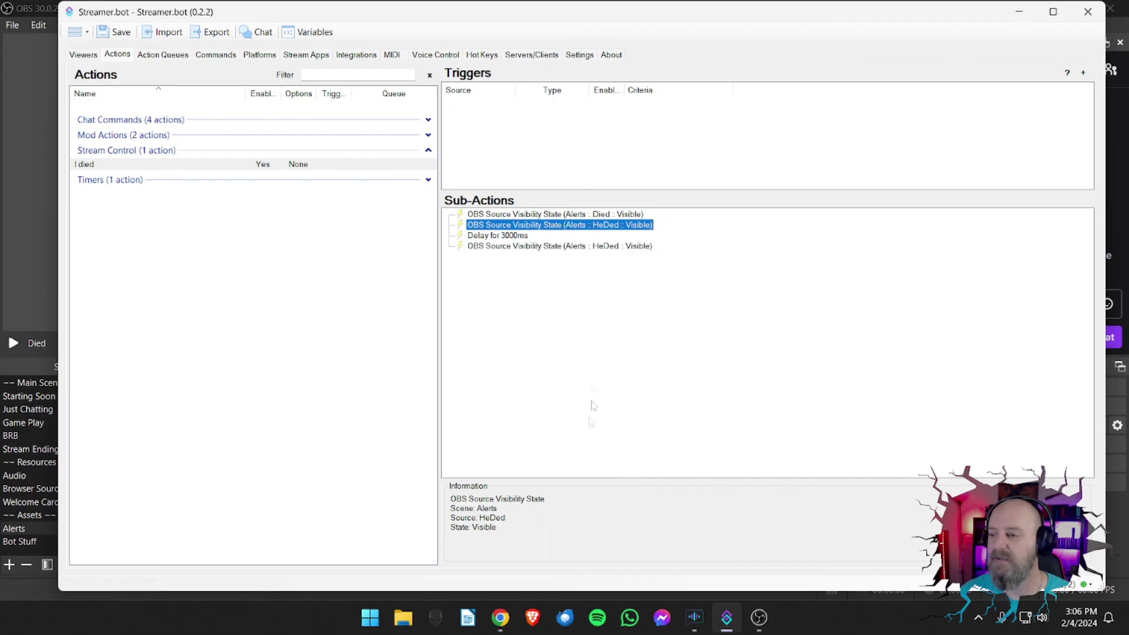
pyautogui.rightClick(582, 216)
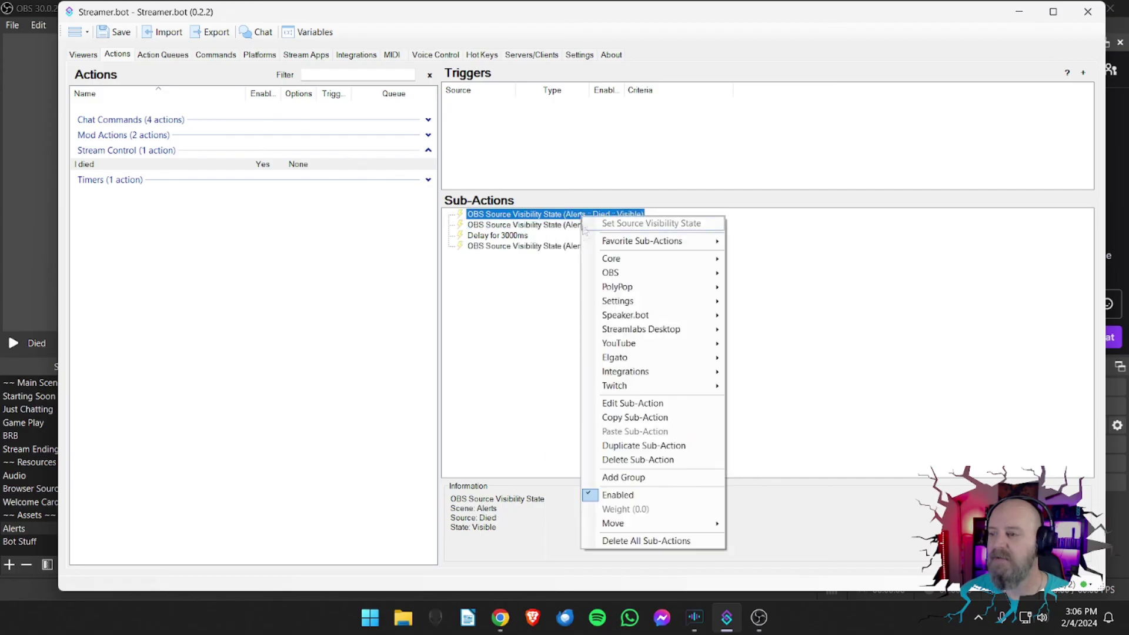
pyautogui.click(621, 446)
# Step: Set the state of the HeDed and Died visibility copies below the delay to Hidden
pyautogui.doubleClick(574, 247)
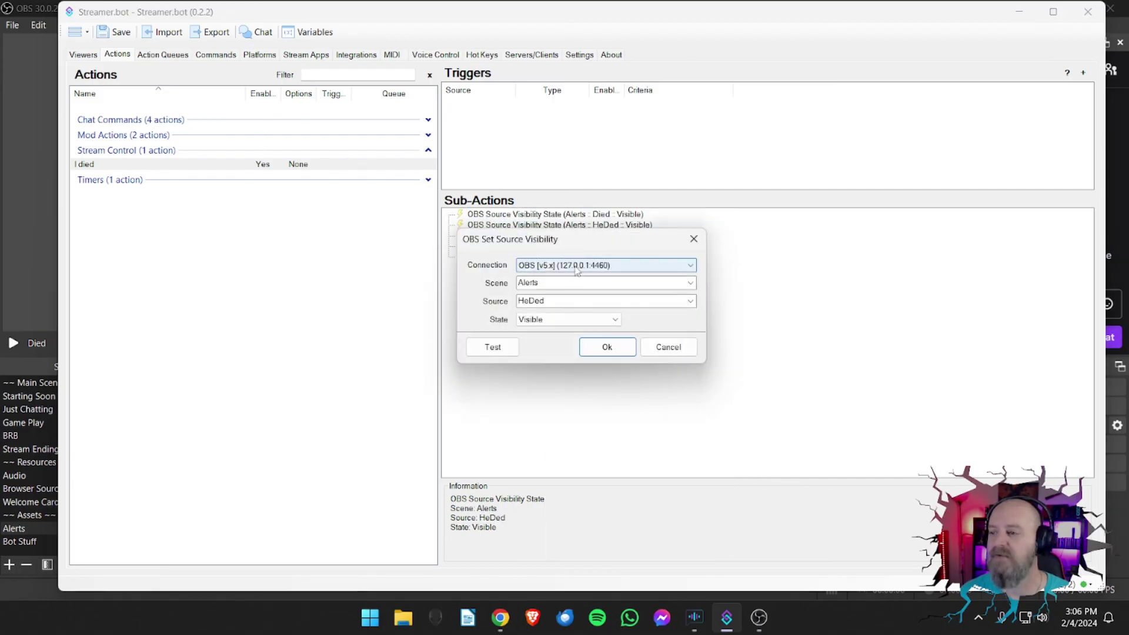
pyautogui.click(568, 318)
pyautogui.click(566, 336)
pyautogui.click(607, 347)
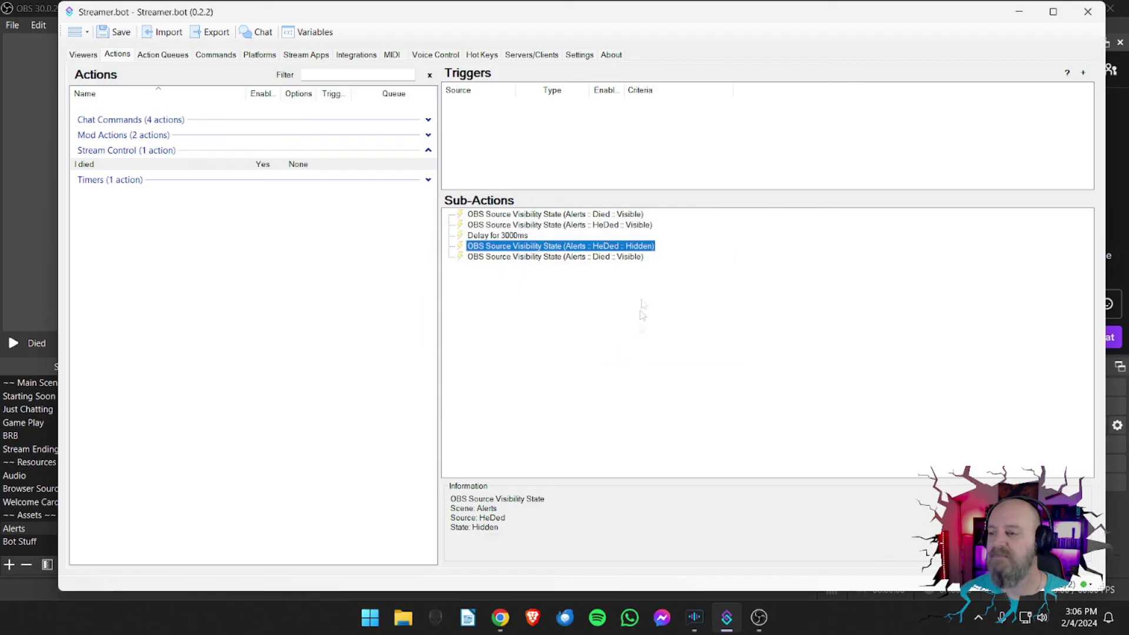
pyautogui.doubleClick(624, 258)
pyautogui.click(568, 318)
pyautogui.click(565, 332)
pyautogui.click(607, 347)
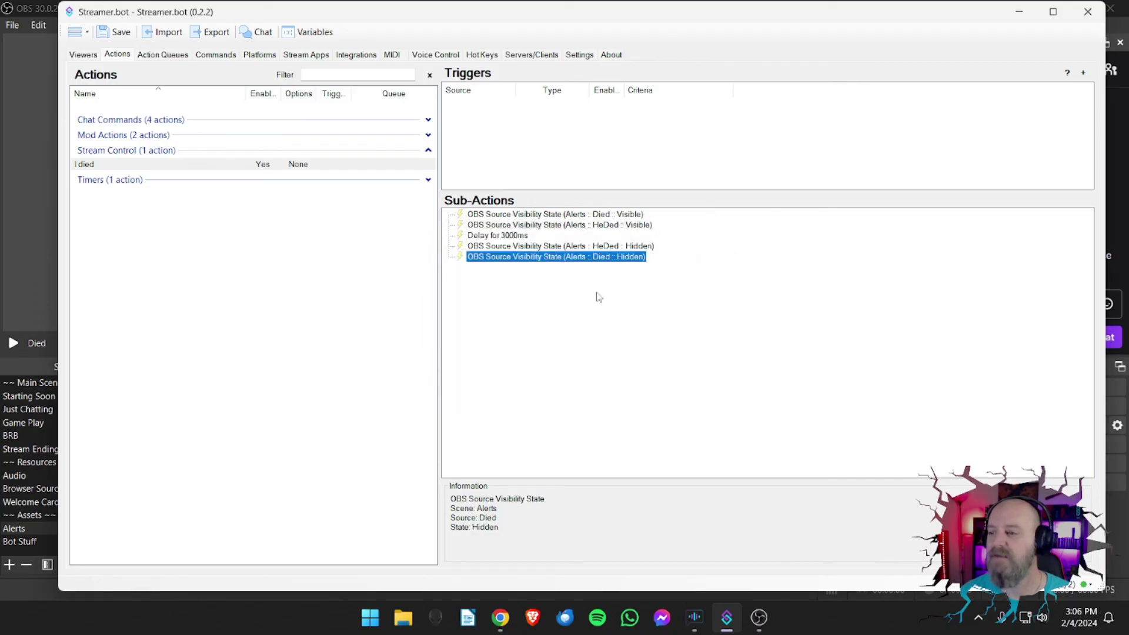
pyautogui.click(598, 297)
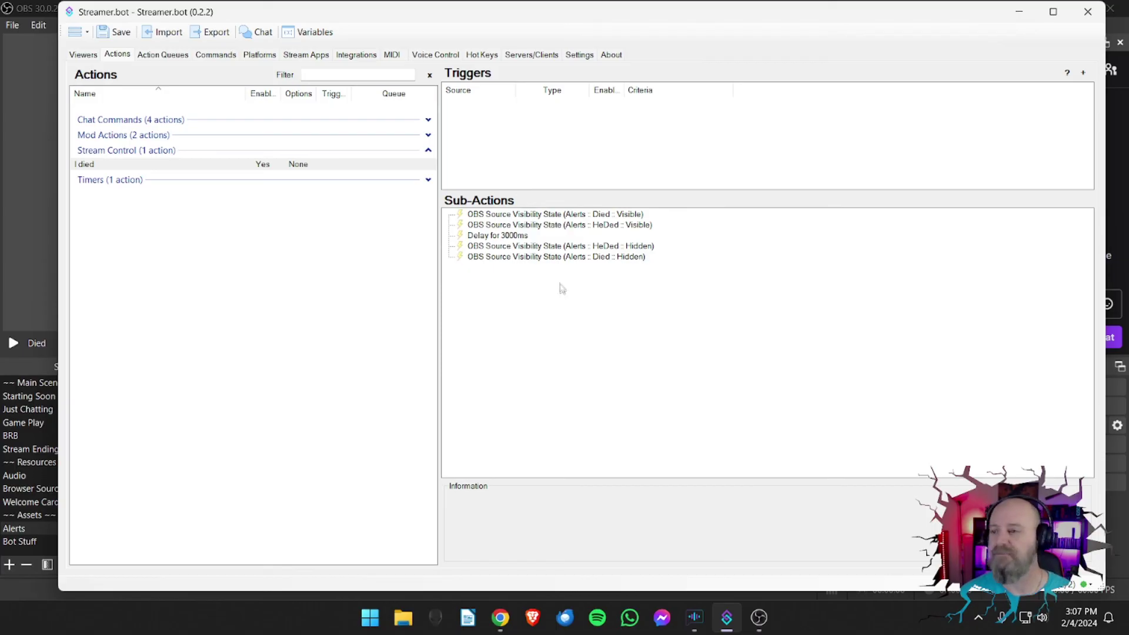
# Step: Start a Command Triggered trigger for "I died" and name its new command Zelda Death
pyautogui.rightClick(495, 142)
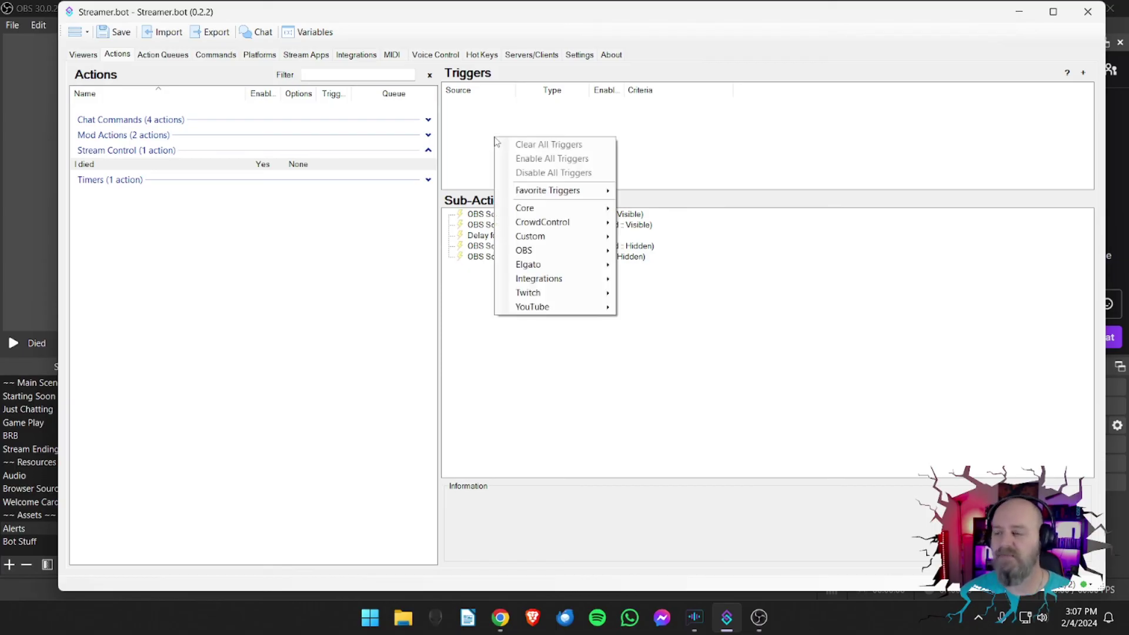
pyautogui.moveTo(546, 190)
pyautogui.click(706, 190)
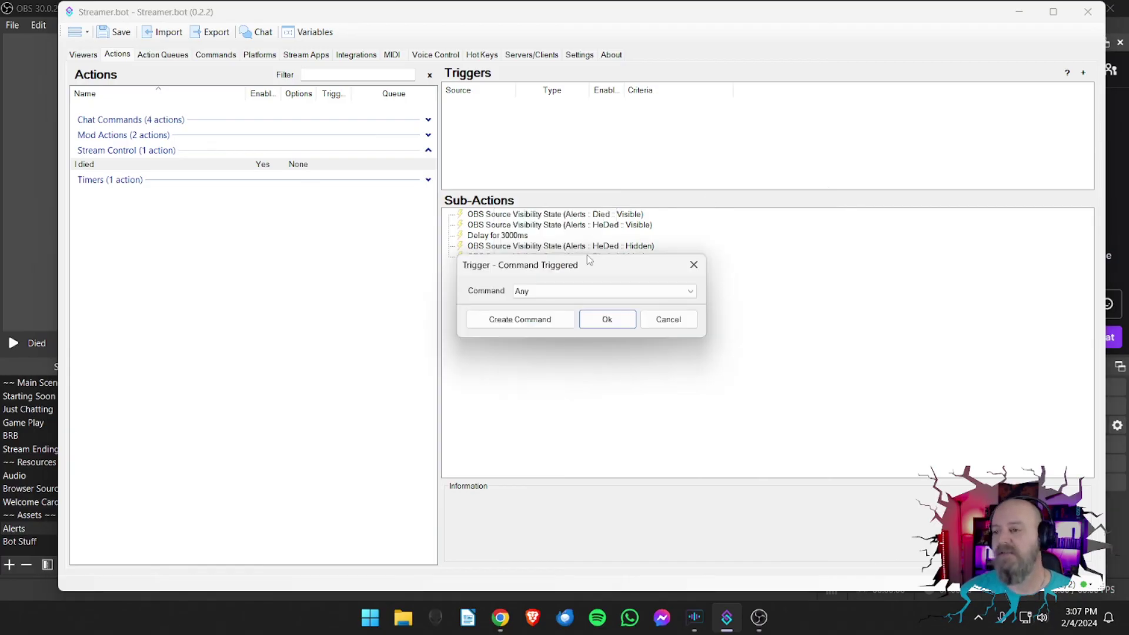
pyautogui.click(533, 322)
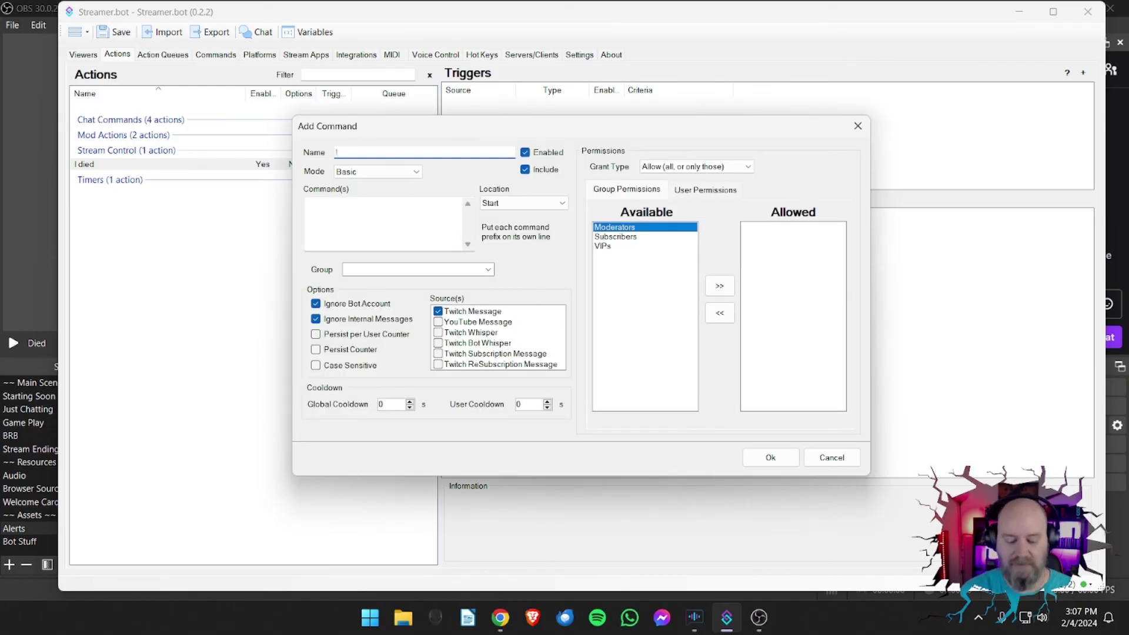
pyautogui.write('Zelda Dath')
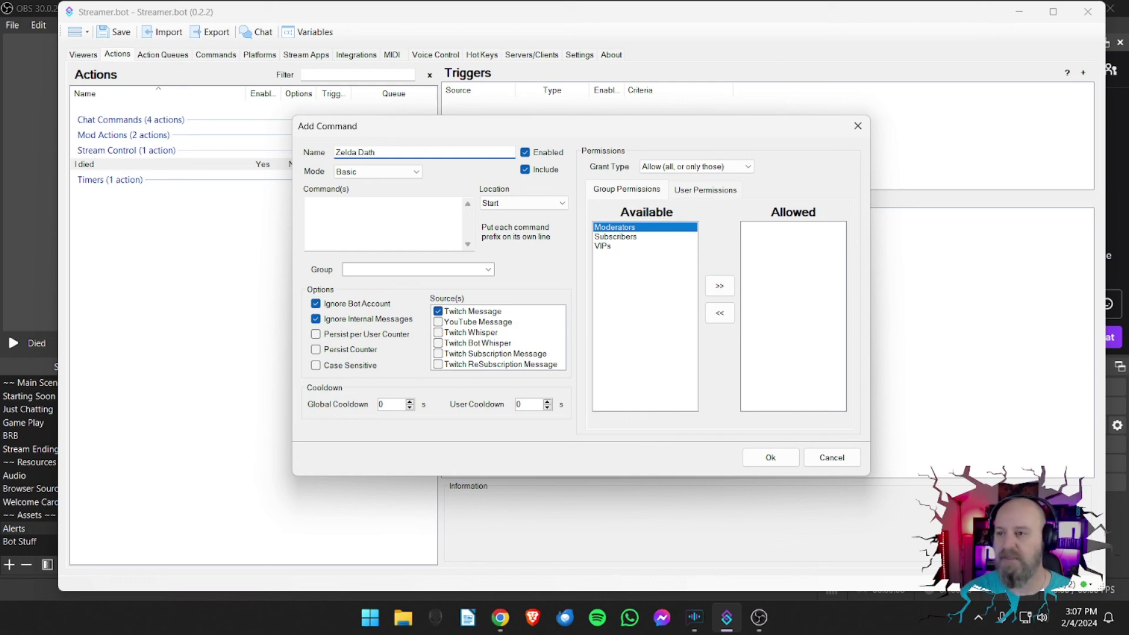
pyautogui.press('BackSpace')
pyautogui.press('BackSpace')
pyautogui.press('BackSpace')
pyautogui.write('eath')
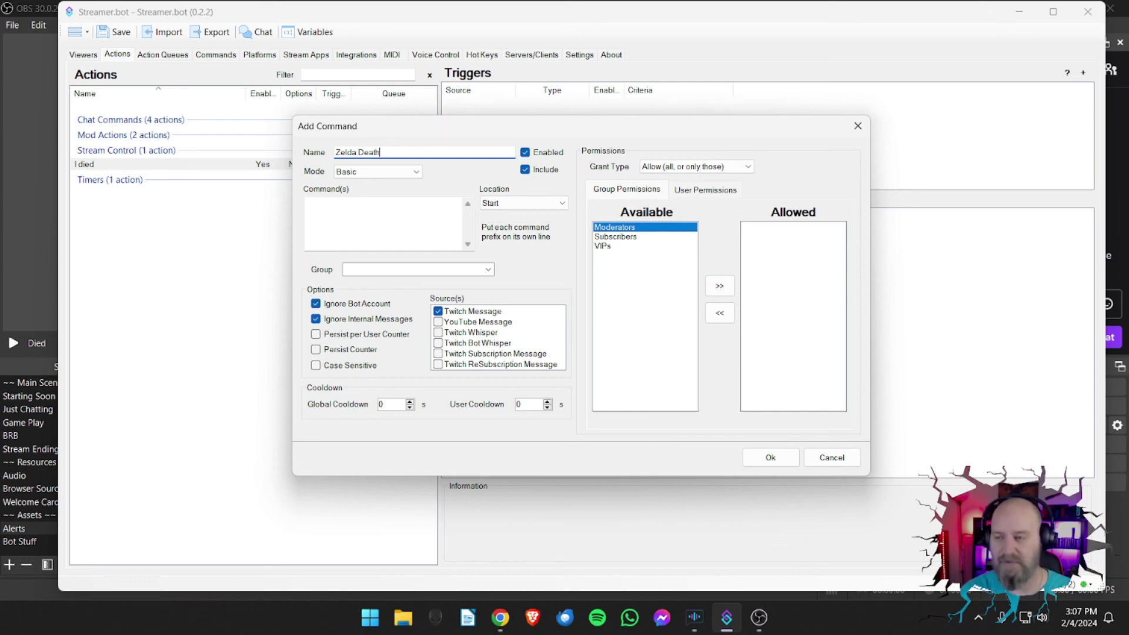
# Step: Give the Zelda Death command the chat text !ded and save it as the action's trigger
pyautogui.click(345, 217)
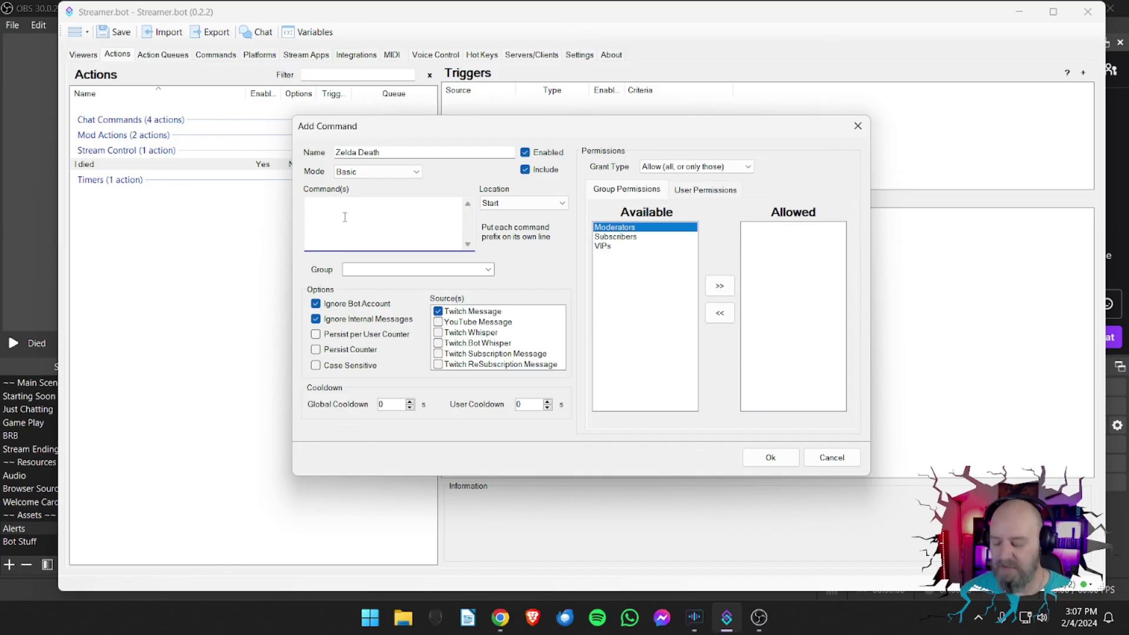
pyautogui.write('!ded')
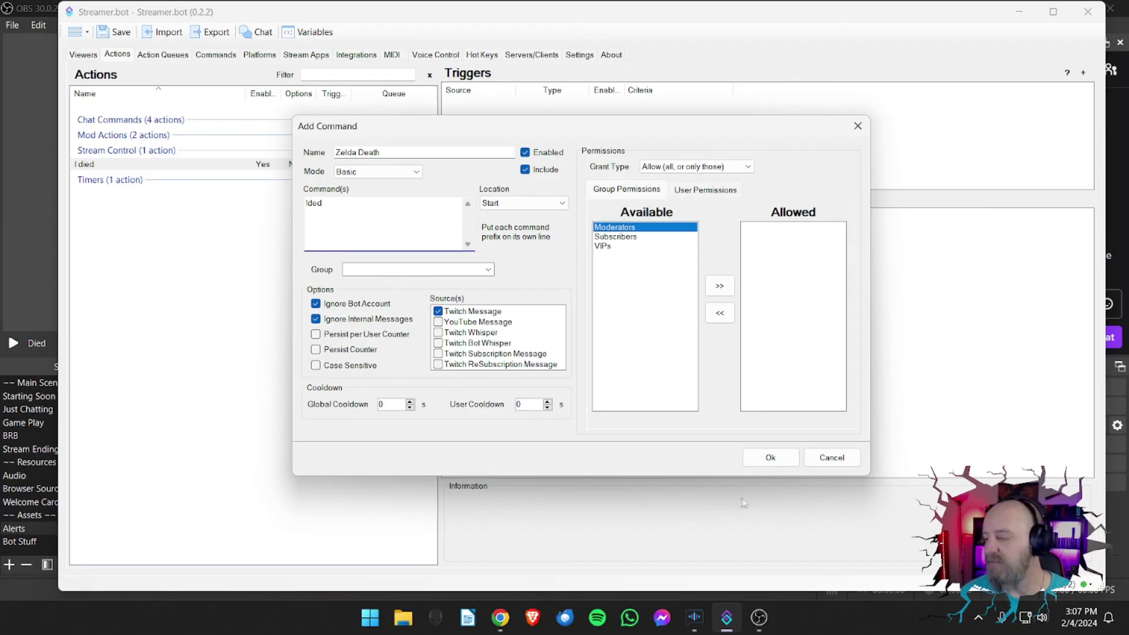
pyautogui.click(775, 464)
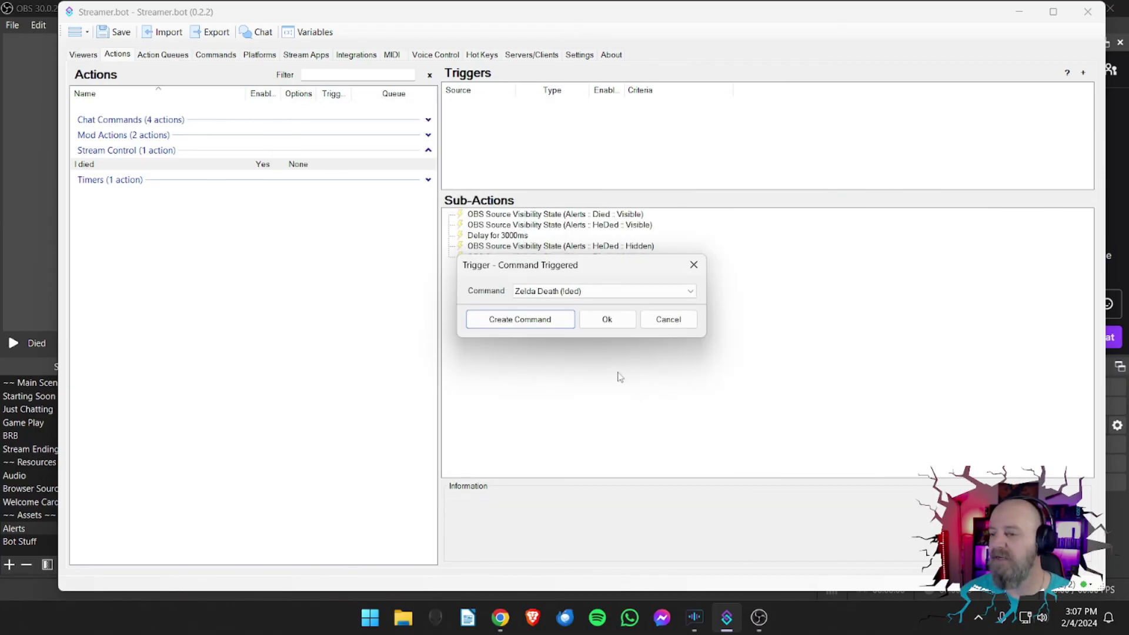
pyautogui.click(596, 323)
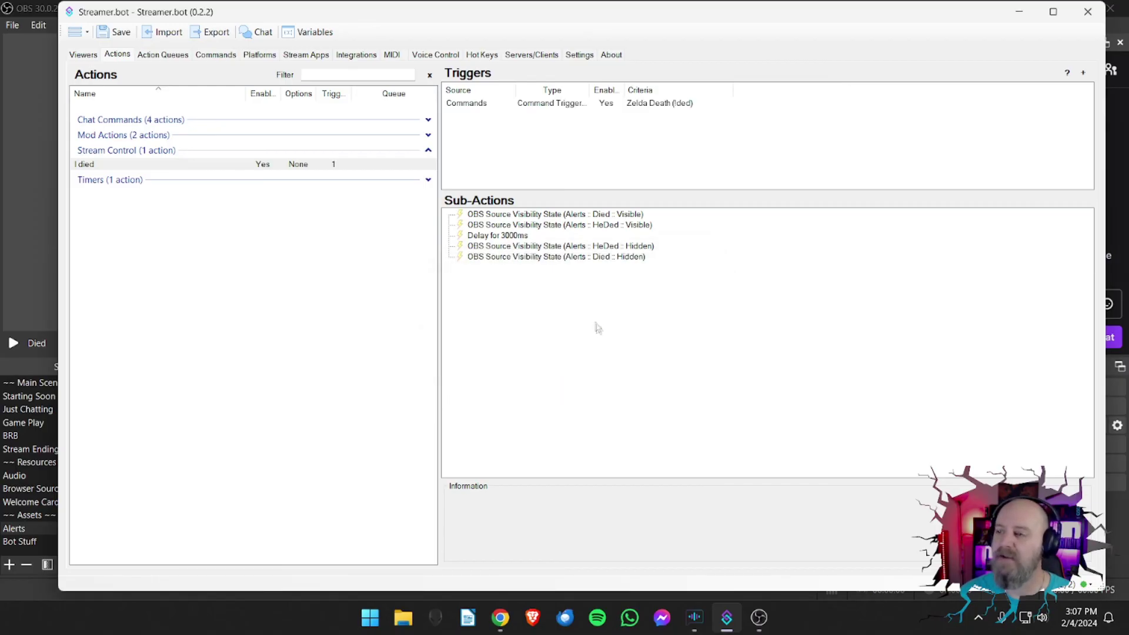
# Step: Switch to OBS and send !ded in the stream chat to test the "I died" action
pyautogui.click(759, 617)
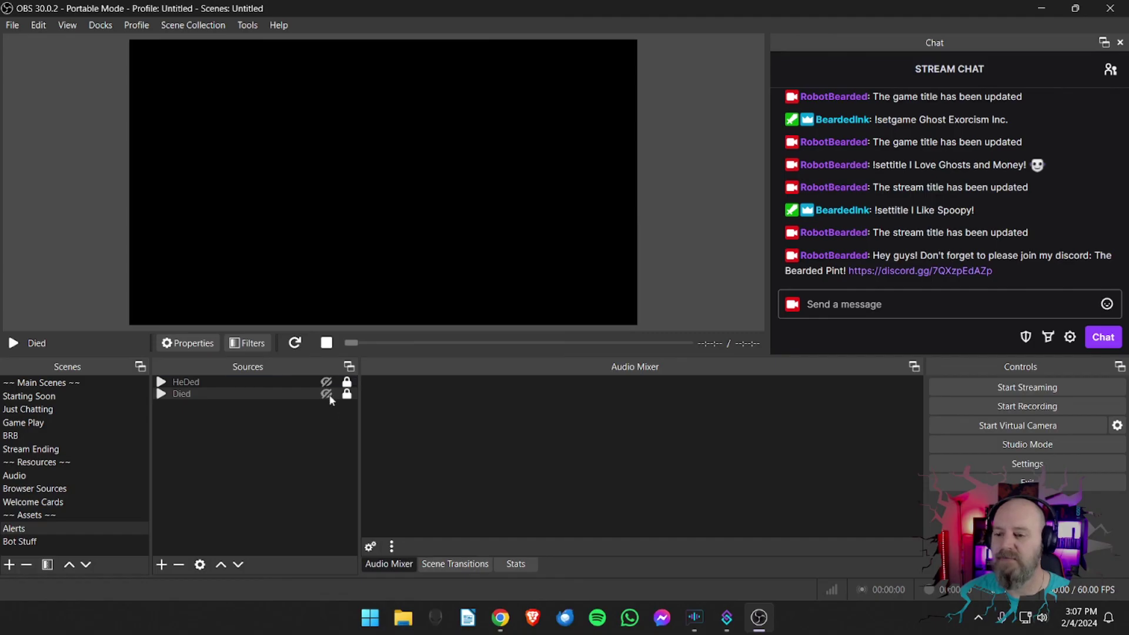
pyautogui.click(882, 310)
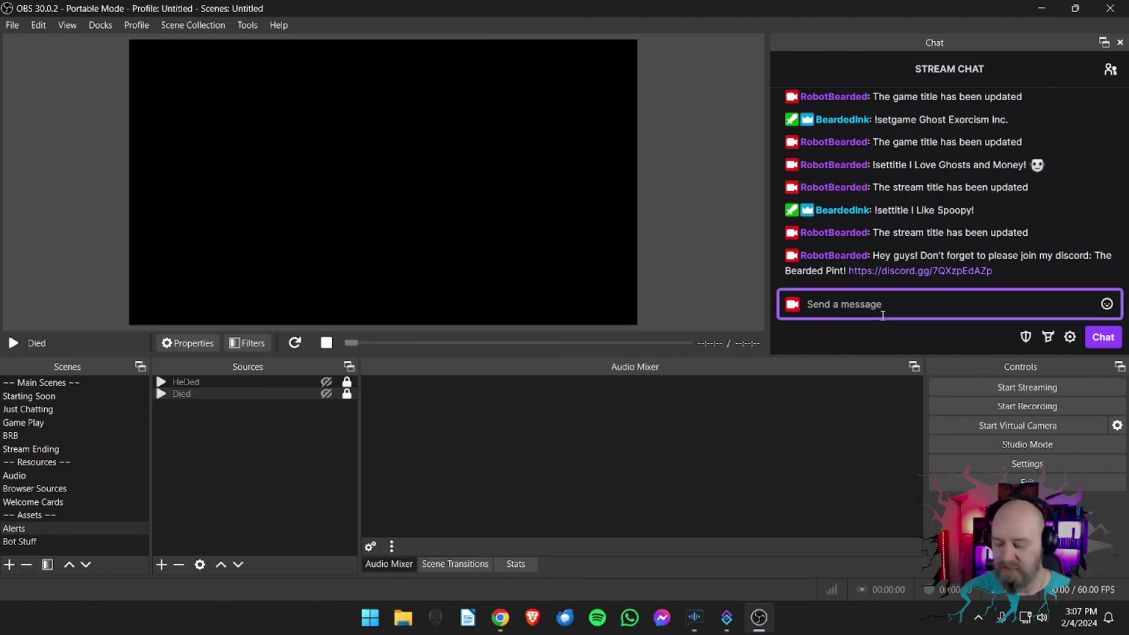
pyautogui.write('!ded')
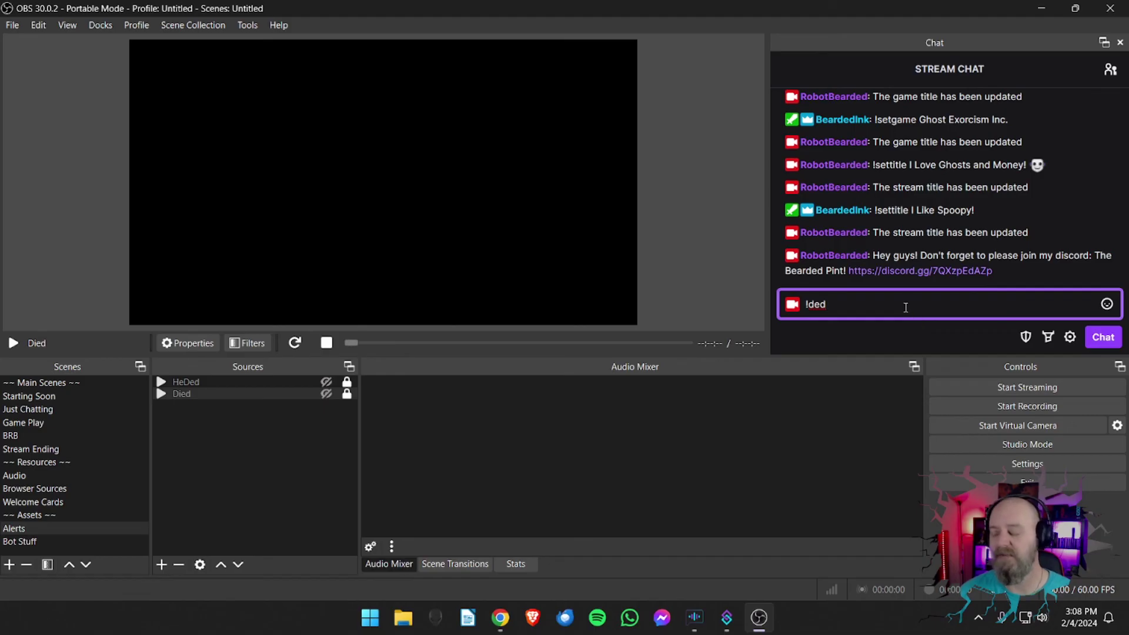
pyautogui.press('Return')
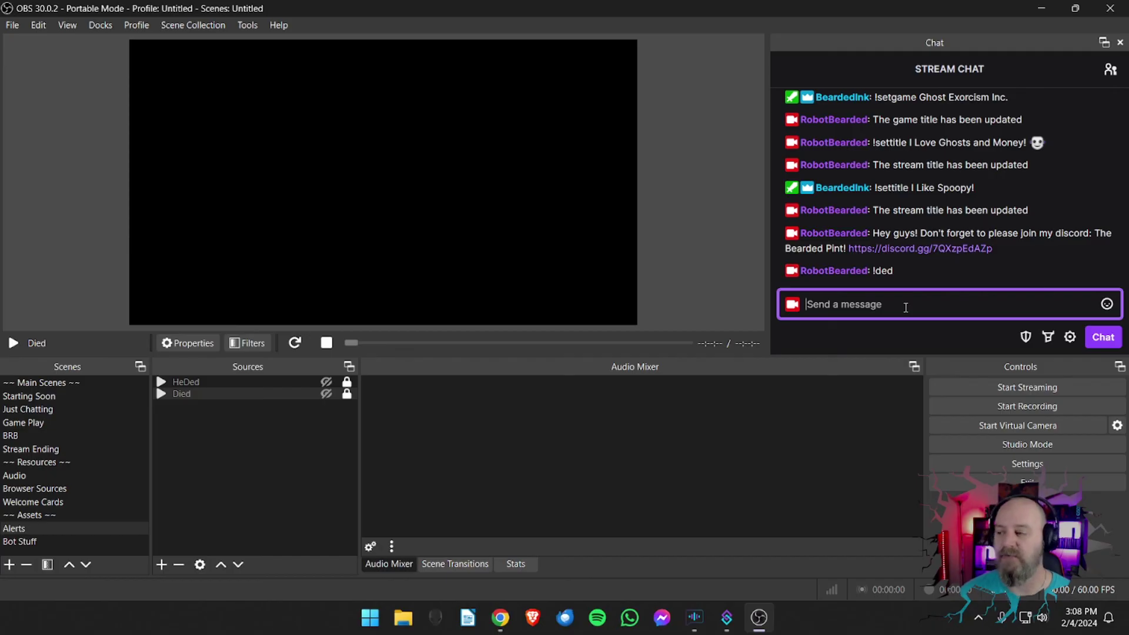
# Step: Send !ded in the stream chat once more to retest the "I died" action
pyautogui.write('!ded')
pyautogui.press('Return')
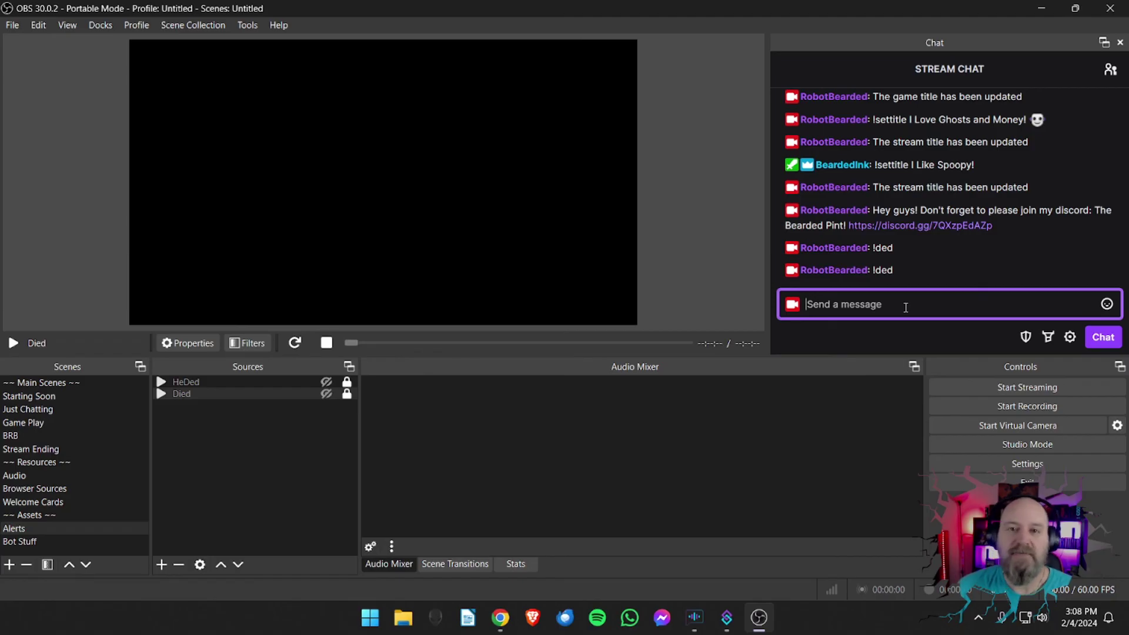
# Step: Switch to Streamer.bot and review the OBS sub-actions available for the "I died" action, including the Sources options, without adding one
pyautogui.click(726, 617)
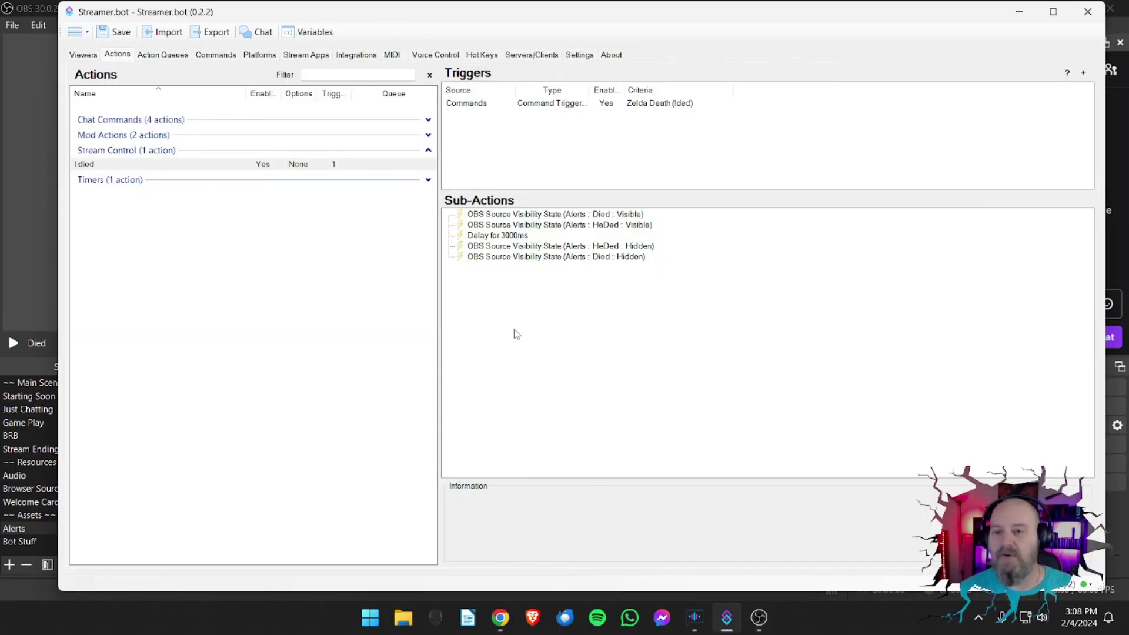
pyautogui.rightClick(500, 286)
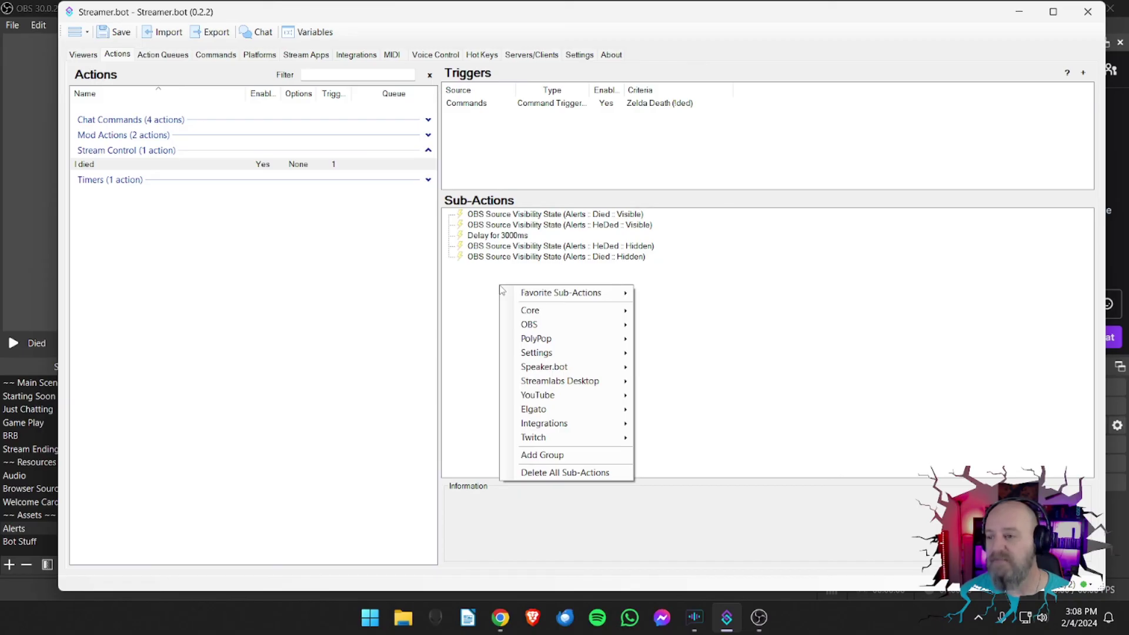
pyautogui.moveTo(535, 328)
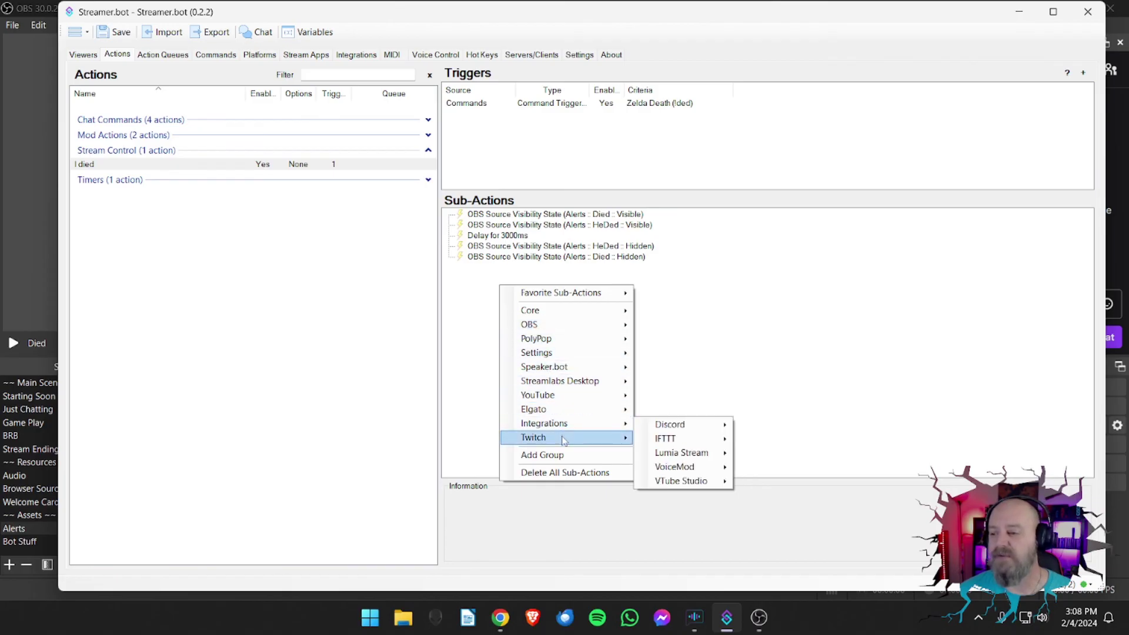
pyautogui.moveTo(565, 438)
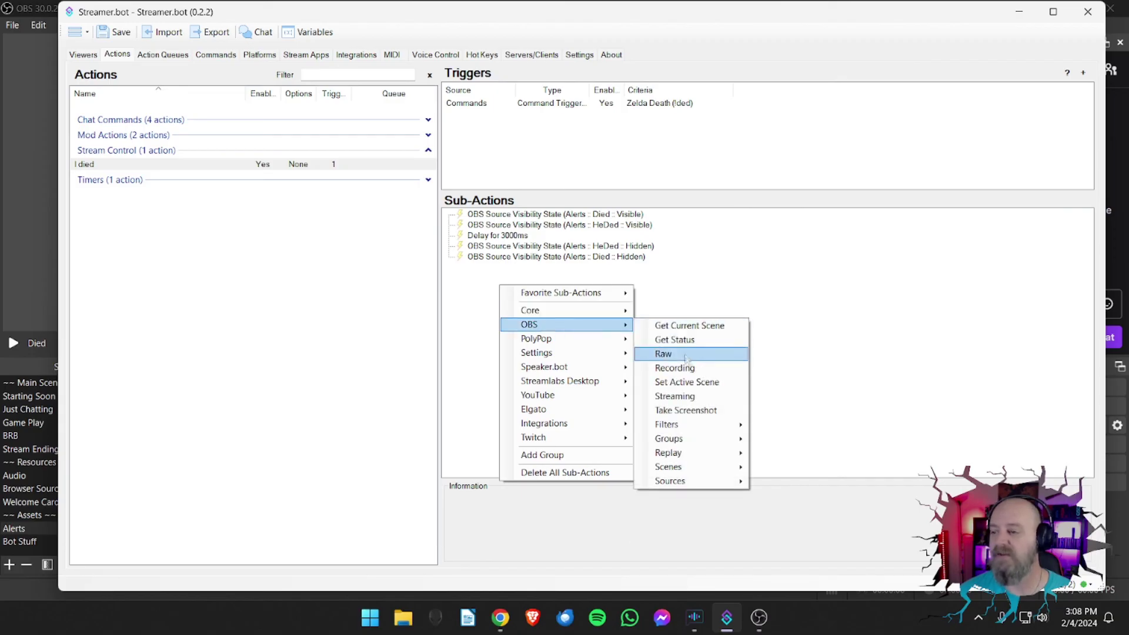
pyautogui.moveTo(708, 472)
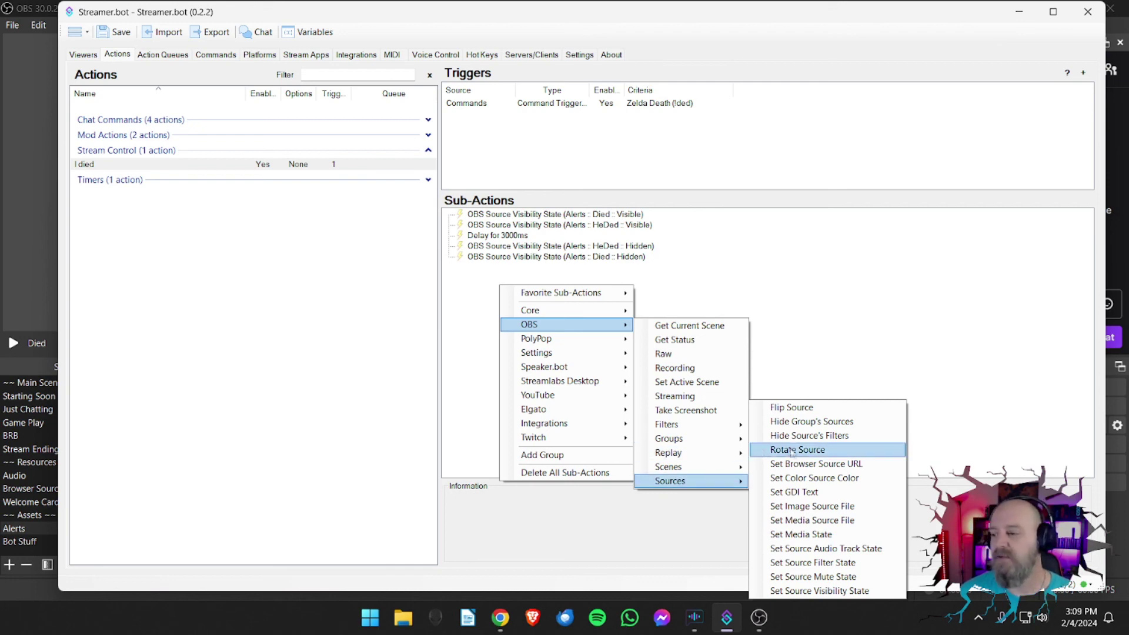
pyautogui.click(704, 303)
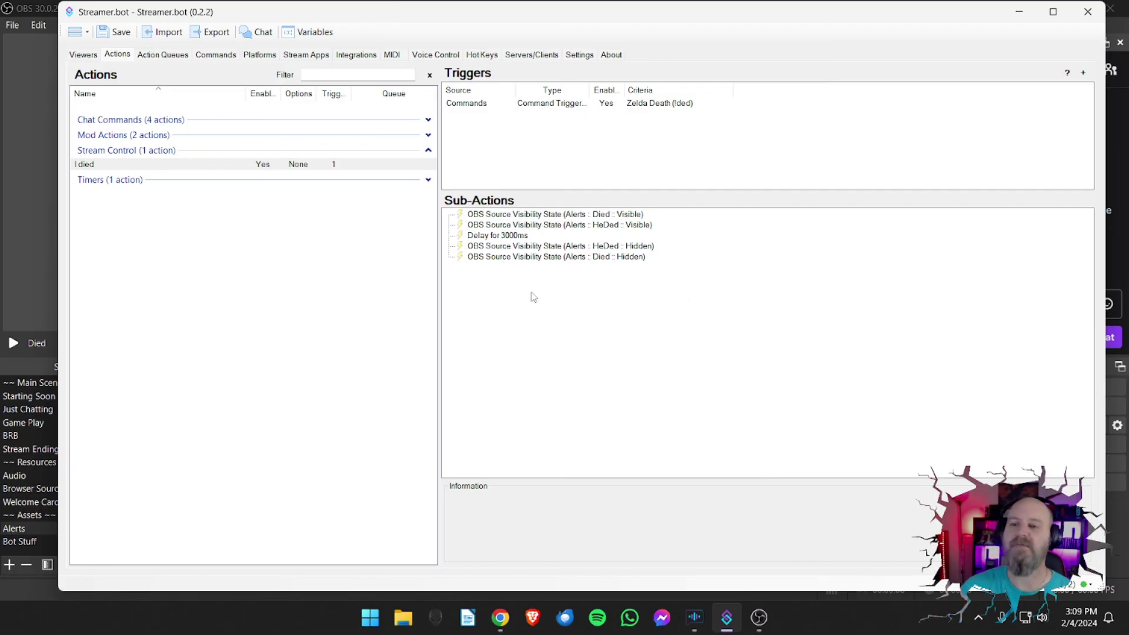